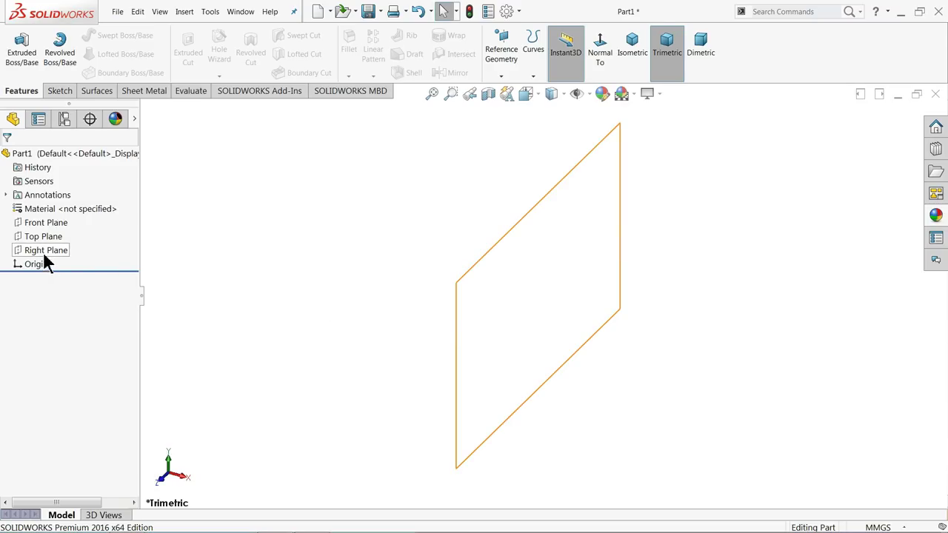
# Sketch a 20 mm diameter circle at the origin on Right Plane
pyautogui.click(44, 253)
pyautogui.click(37, 238)
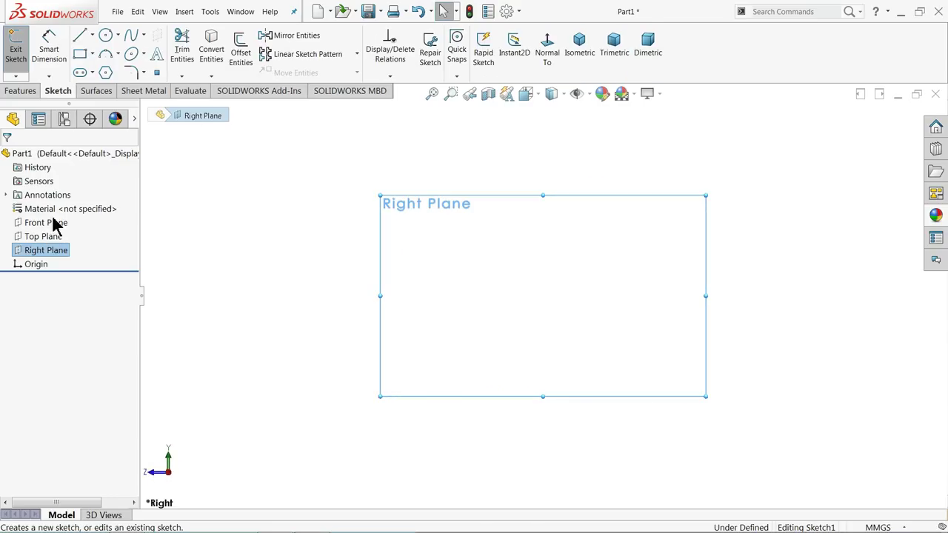
pyautogui.click(106, 36)
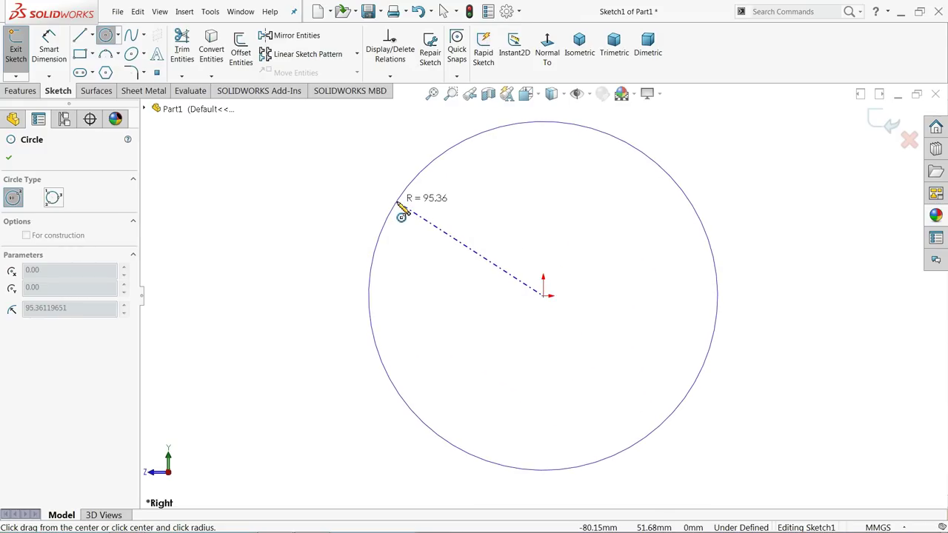
pyautogui.moveTo(544, 295); pyautogui.dragTo(396, 210)
pyautogui.click(49, 49)
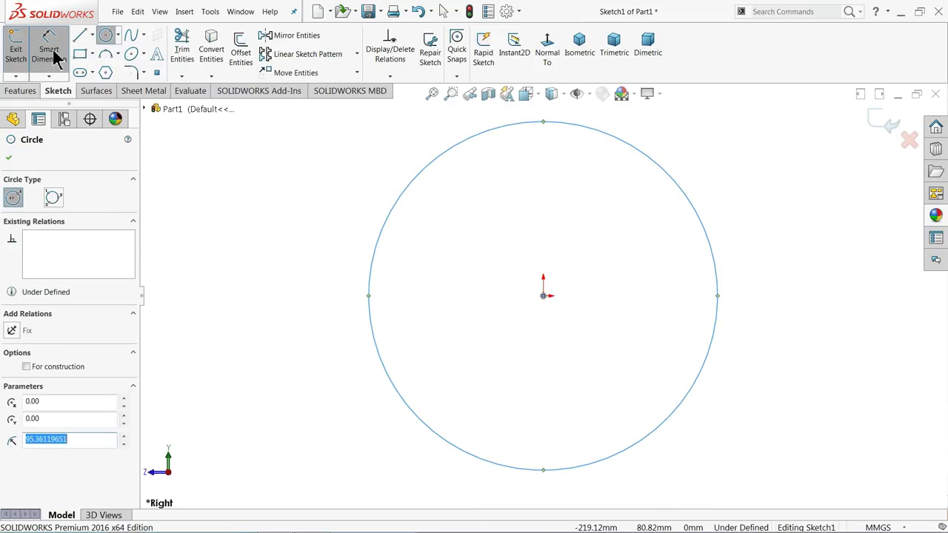
pyautogui.click(377, 252)
pyautogui.click(311, 261)
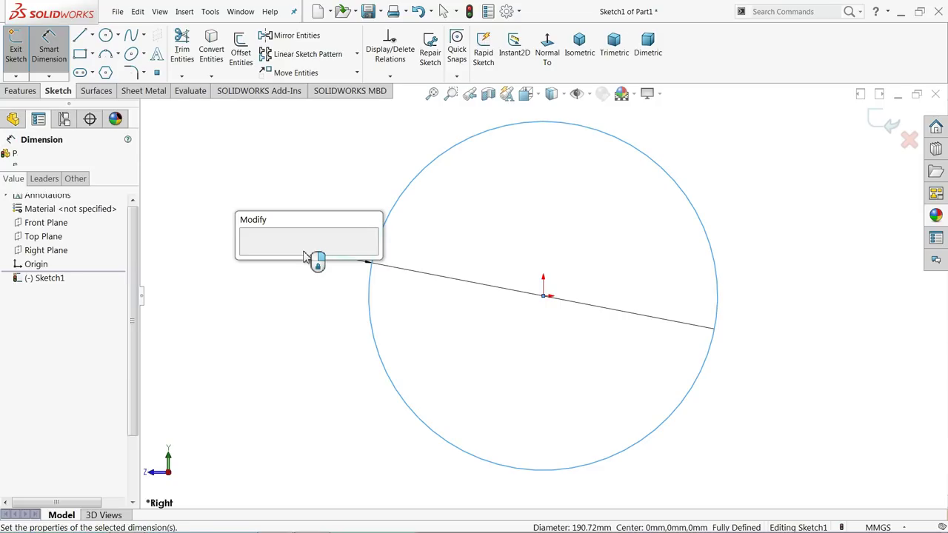
pyautogui.write('20')
pyautogui.click(249, 254)
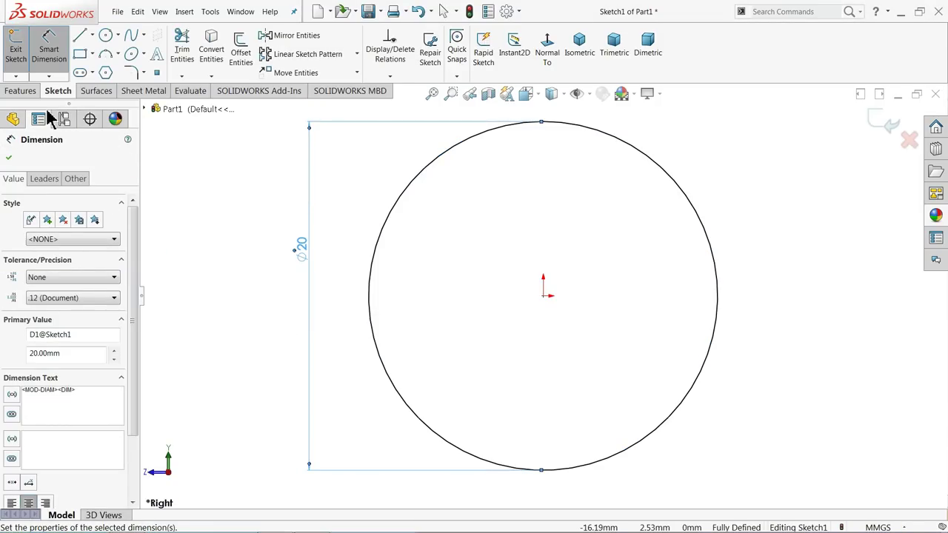
# Extrude the circle 13 mm in the reversed direction into a solid cylinder
pyautogui.click(21, 91)
pyautogui.click(17, 60)
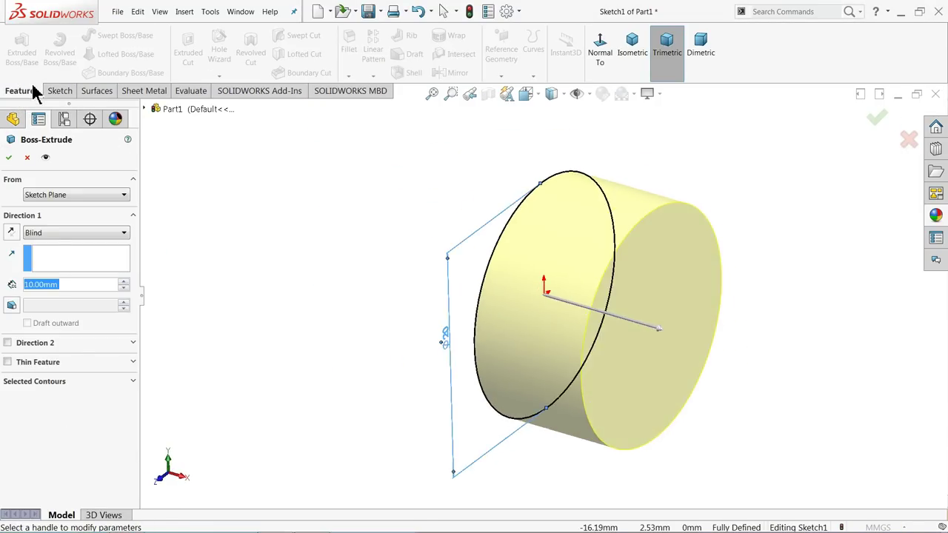
pyautogui.write('13')
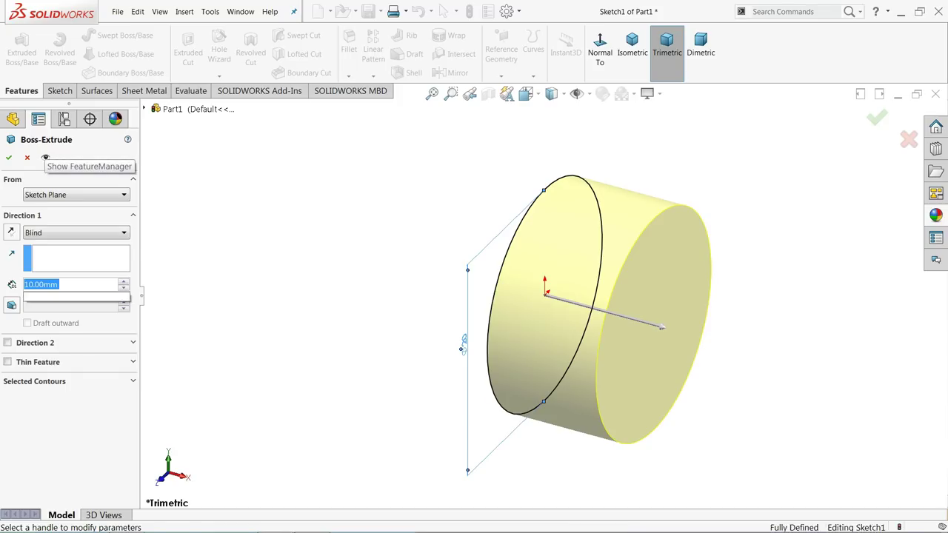
pyautogui.press('Return')
pyautogui.click(11, 233)
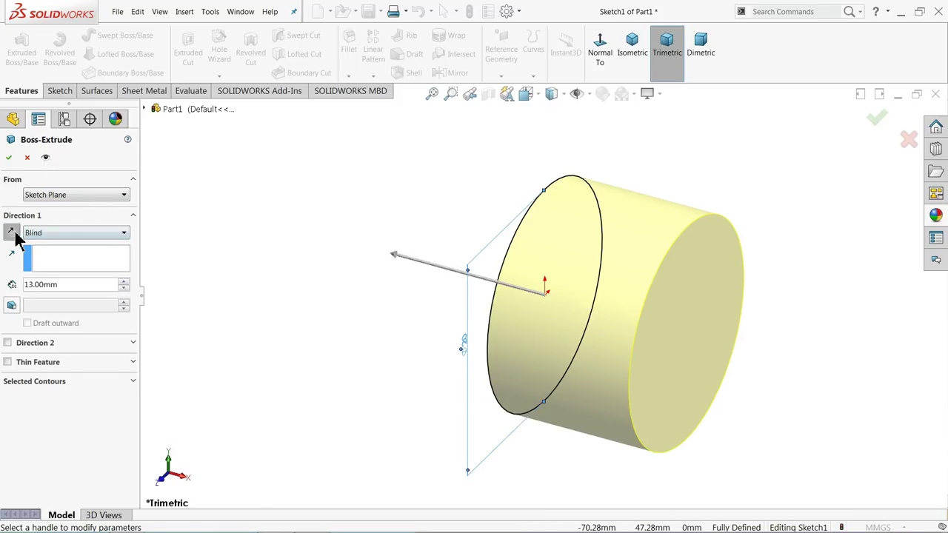
pyautogui.click(9, 157)
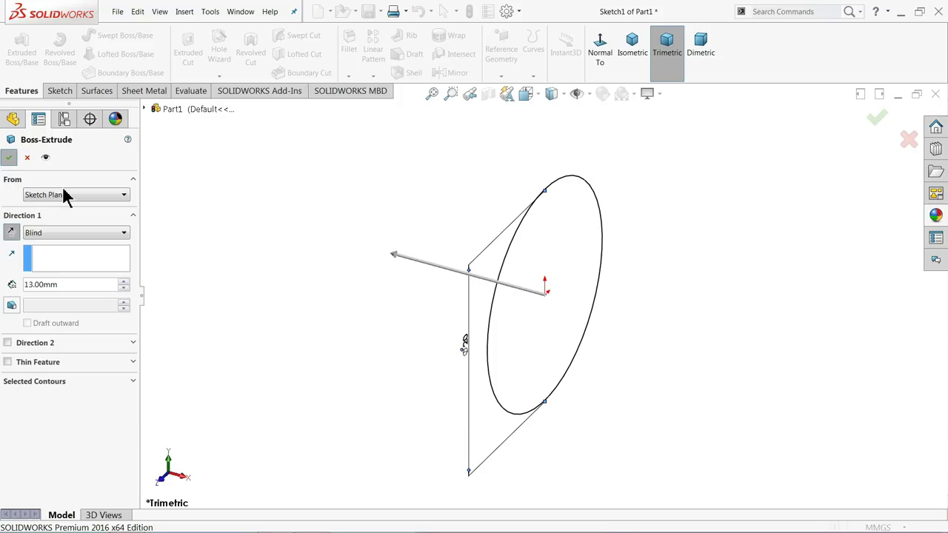
# Sketch a centred circle larger than the cylinder on its other end face
pyautogui.moveTo(281, 258); pyautogui.dragTo(332, 260, button='middle')
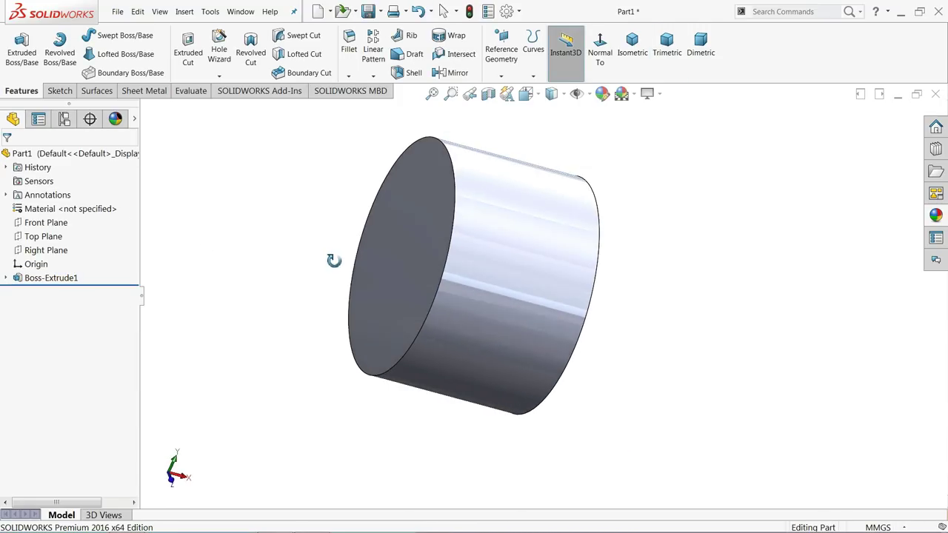
pyautogui.click(401, 247)
pyautogui.click(411, 226)
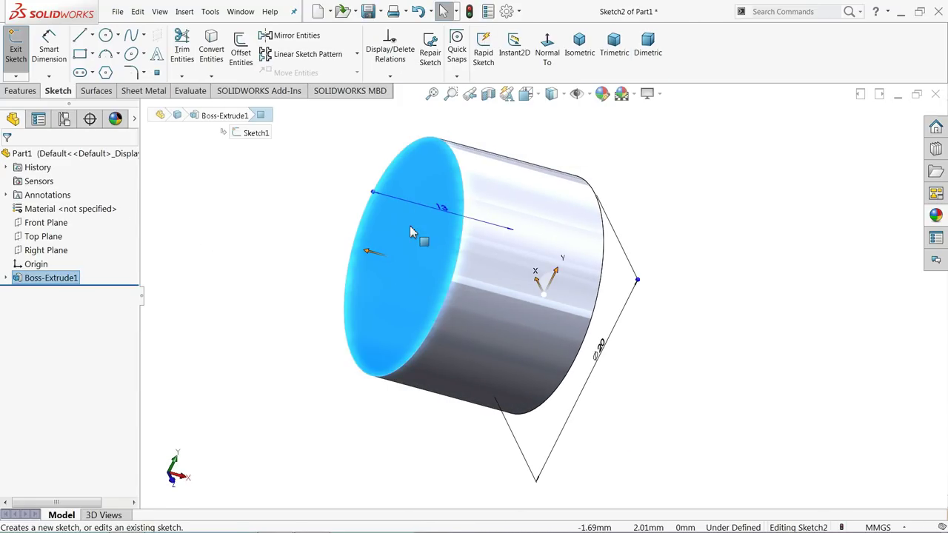
pyautogui.click(106, 35)
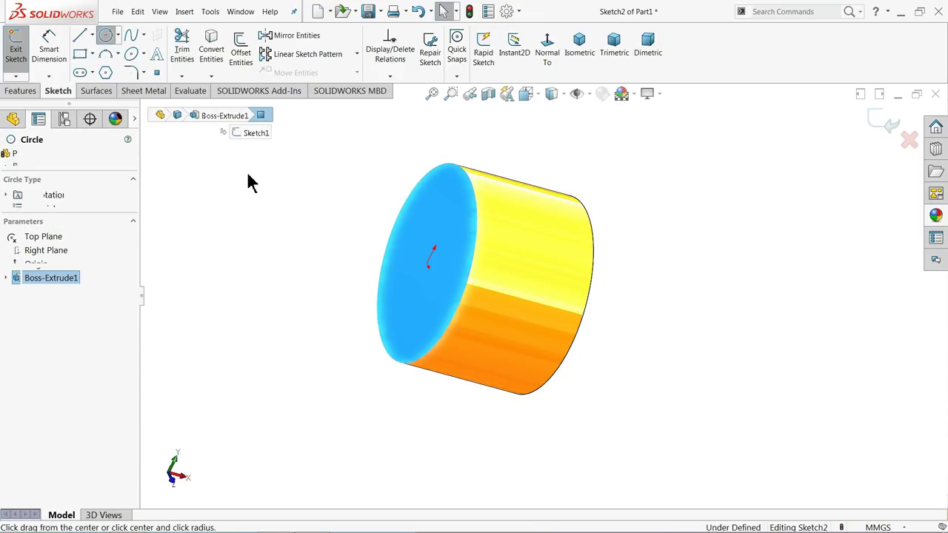
pyautogui.click(427, 264)
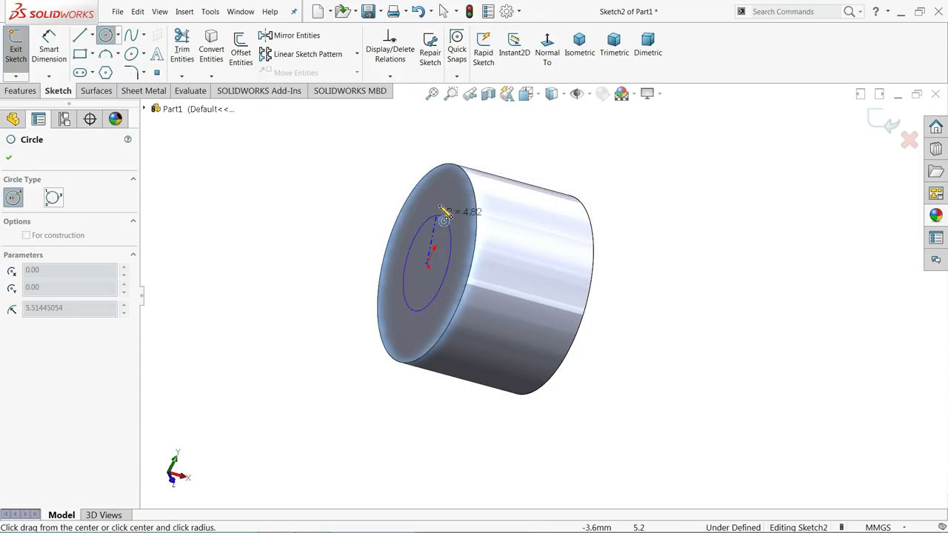
pyautogui.click(473, 122)
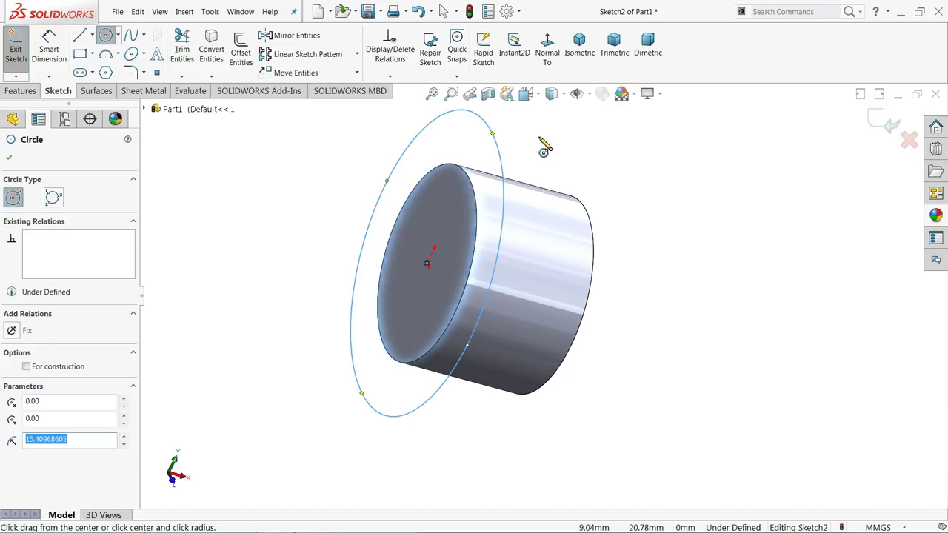
pyautogui.rightClick(543, 140)
pyautogui.click(566, 146)
pyautogui.moveTo(571, 158); pyautogui.dragTo(616, 203, button='middle')
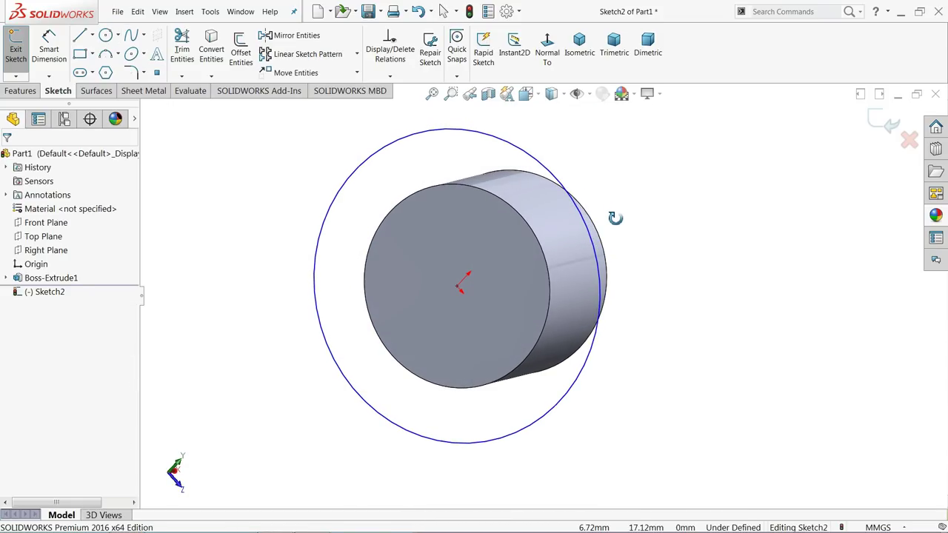
# Dimension the new circle to 28 mm diameter
pyautogui.click(49, 46)
pyautogui.click(319, 256)
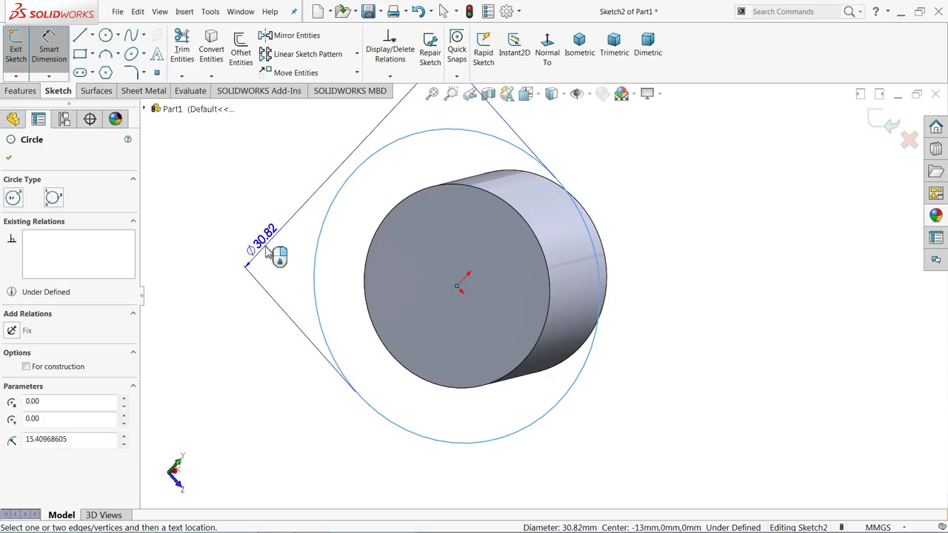
pyautogui.click(268, 252)
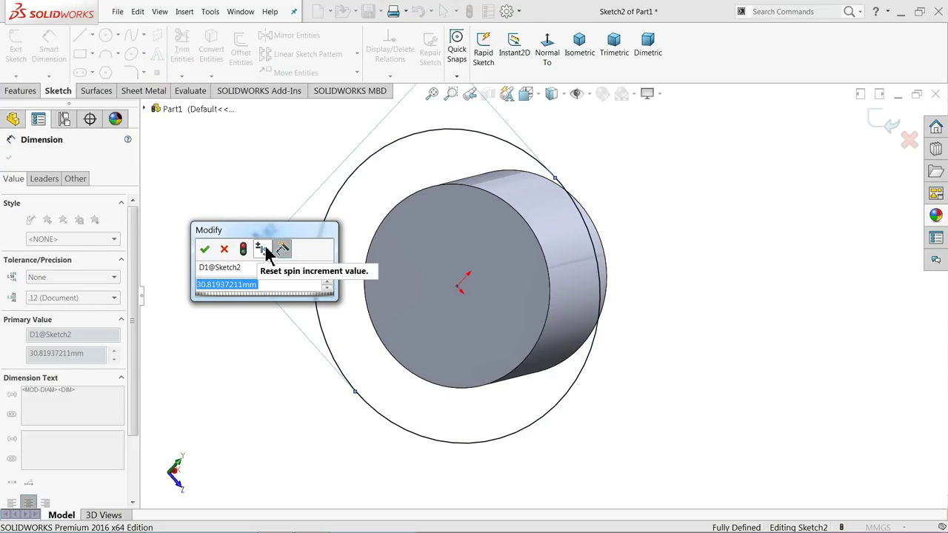
pyautogui.write('28')
pyautogui.click(205, 254)
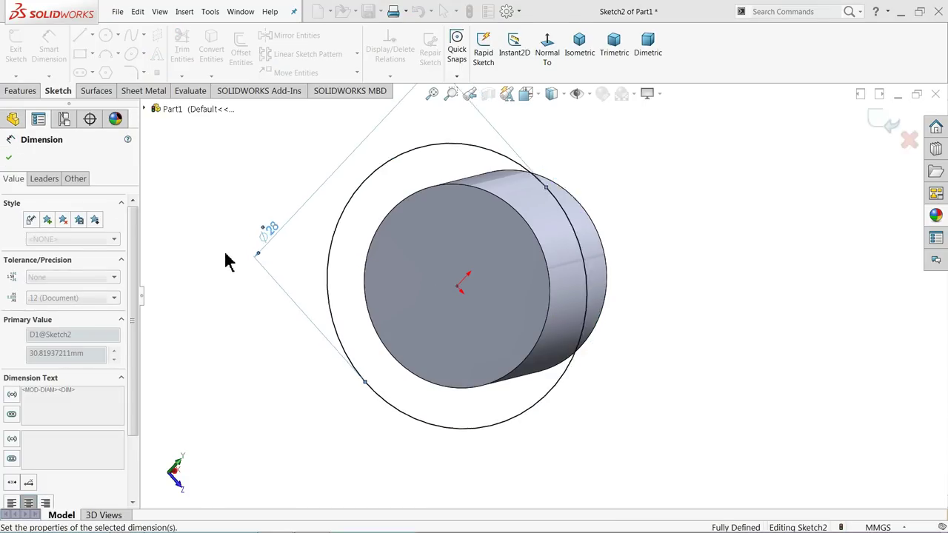
pyautogui.moveTo(226, 260)
pyautogui.mouseDown(button='middle')
pyautogui.moveTo(244, 258)
pyautogui.moveTo(159, 271)
pyautogui.moveTo(220, 271)
pyautogui.mouseUp(button='middle')
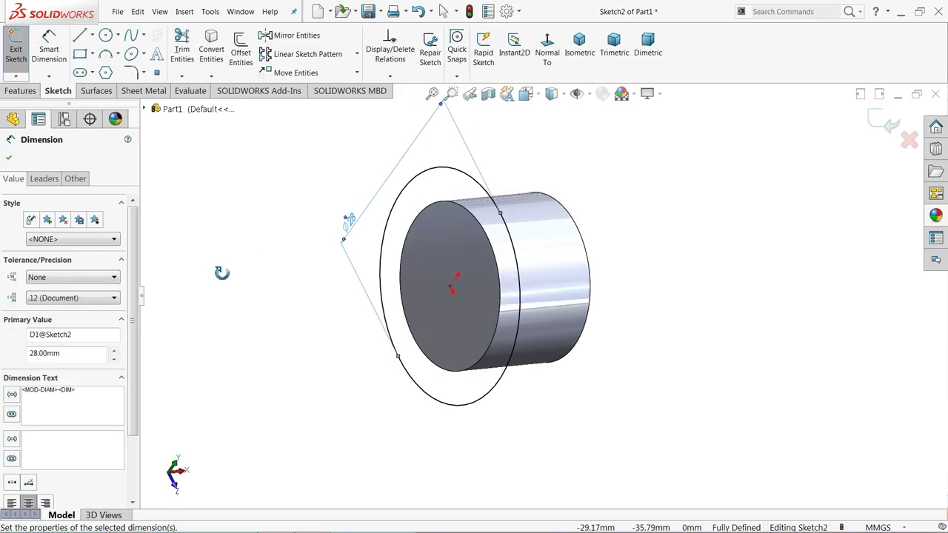
# Extrude the 28 mm circle 19 mm, merged onto the first cylinder as Boss-Extrude2
pyautogui.click(21, 90)
pyautogui.click(19, 65)
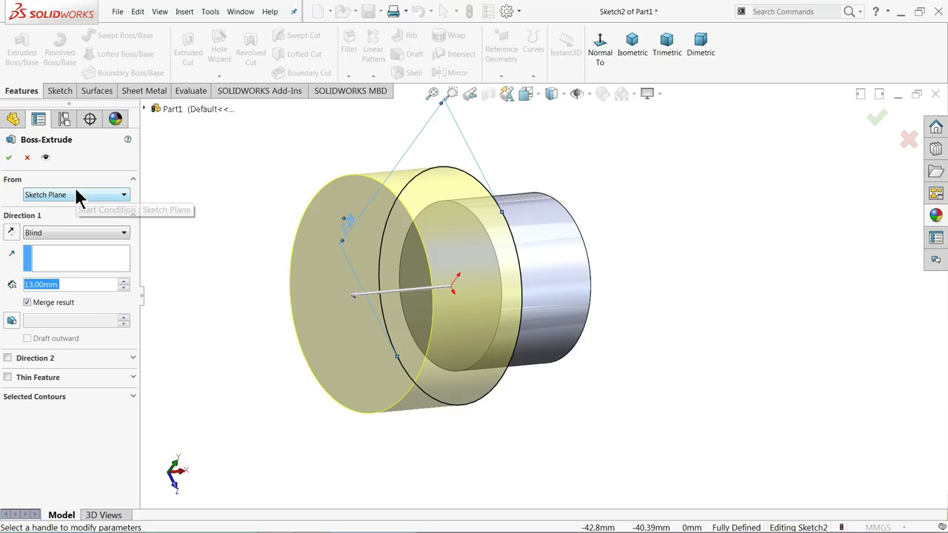
pyautogui.write('19')
pyautogui.press('Return')
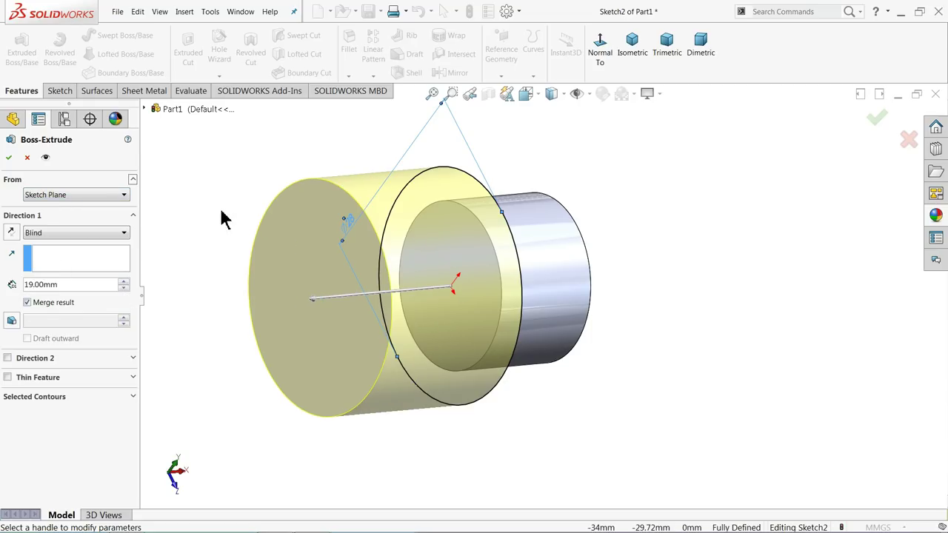
pyautogui.moveTo(220, 207); pyautogui.dragTo(209, 213, button='middle')
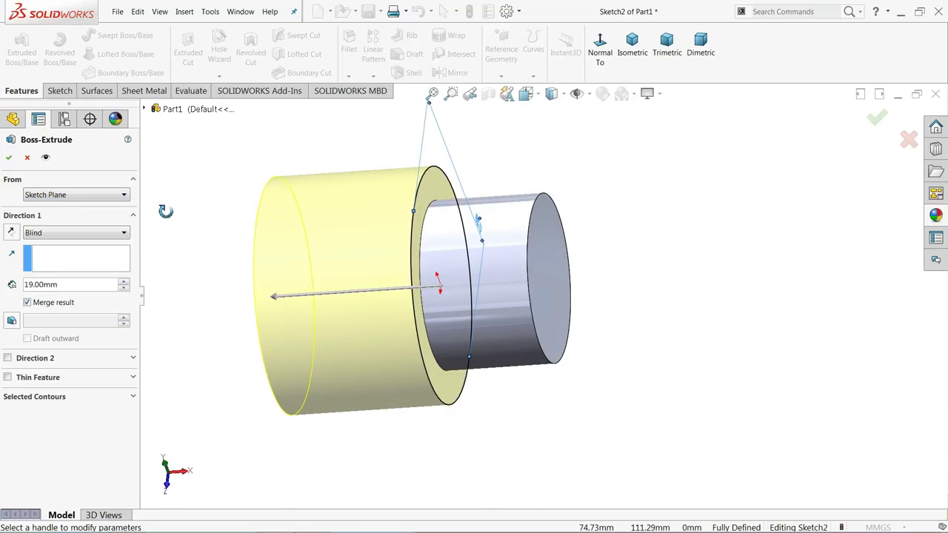
pyautogui.click(9, 160)
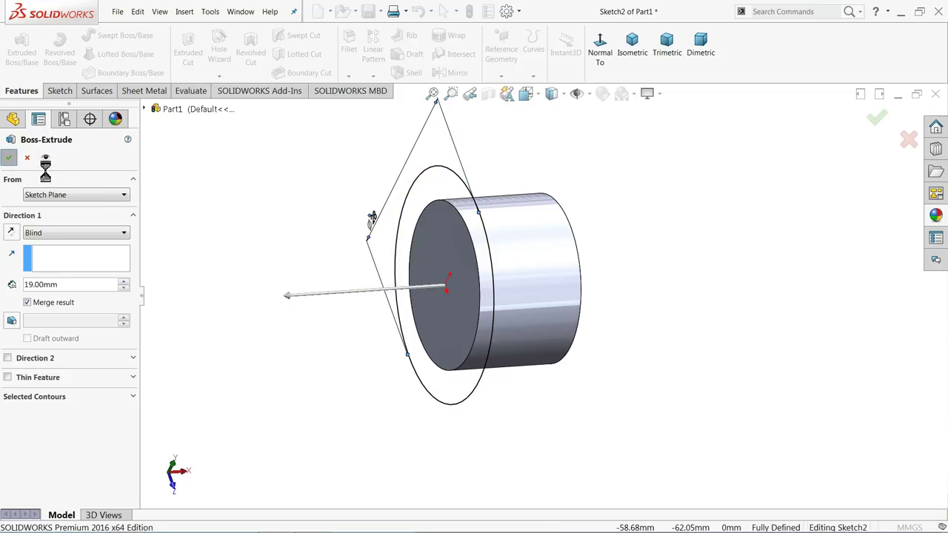
pyautogui.click(244, 165)
# Sketch a centred circle on the large front face of the part
pyautogui.scroll(2, 254, 232)
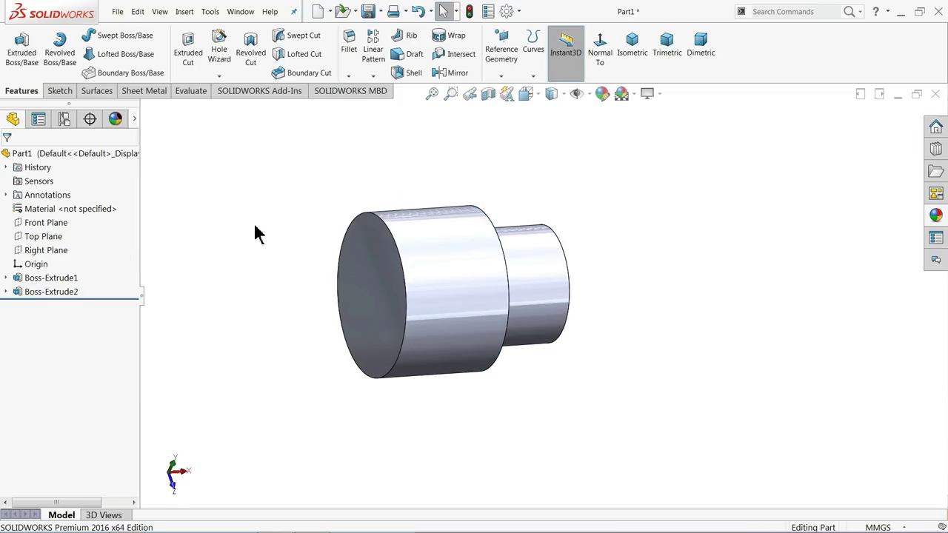
pyautogui.moveTo(254, 232)
pyautogui.mouseDown(button='middle')
pyautogui.moveTo(198, 212)
pyautogui.moveTo(249, 226)
pyautogui.mouseUp(button='middle')
pyautogui.moveTo(402, 303); pyautogui.dragTo(438, 303, button='middle')
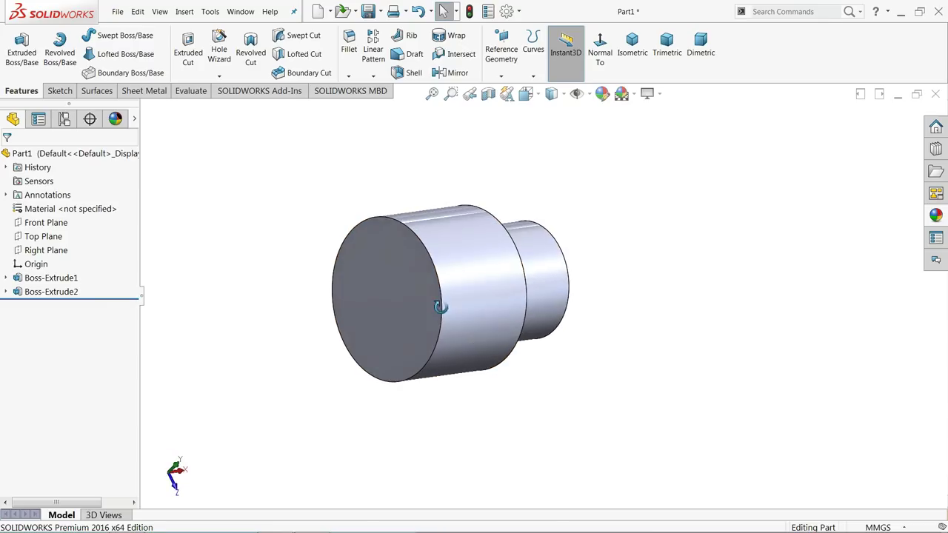
pyautogui.scroll(-2, 459, 311)
pyautogui.scroll(-3, 400, 302)
pyautogui.click(392, 299)
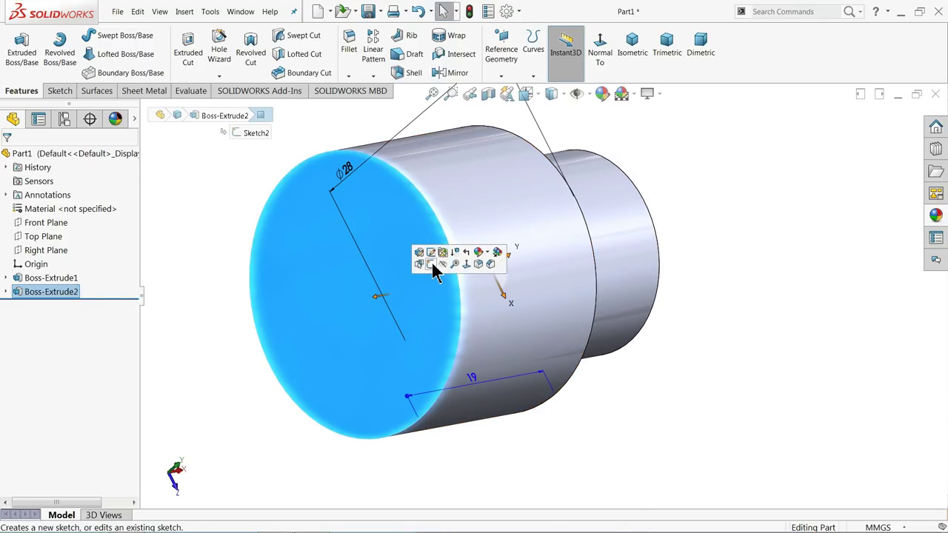
pyautogui.click(434, 269)
pyautogui.click(105, 35)
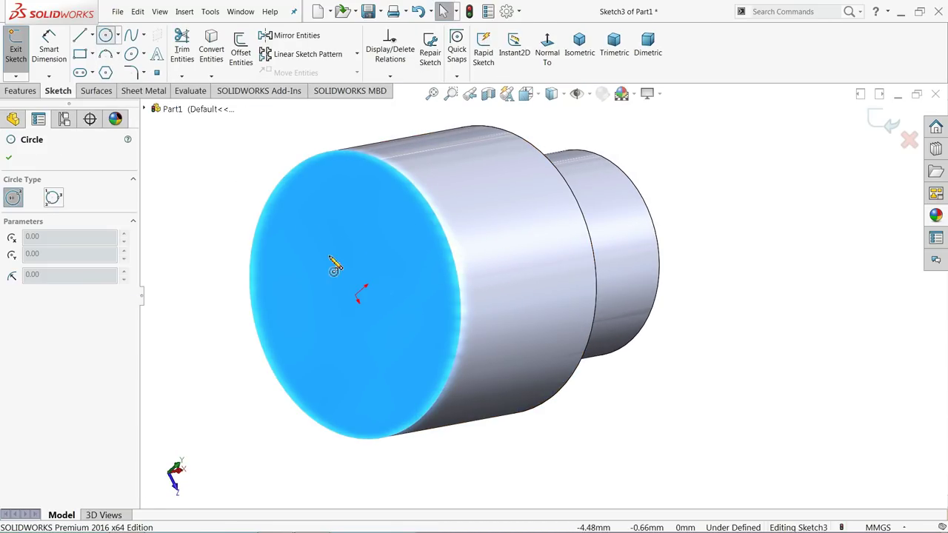
pyautogui.click(356, 295)
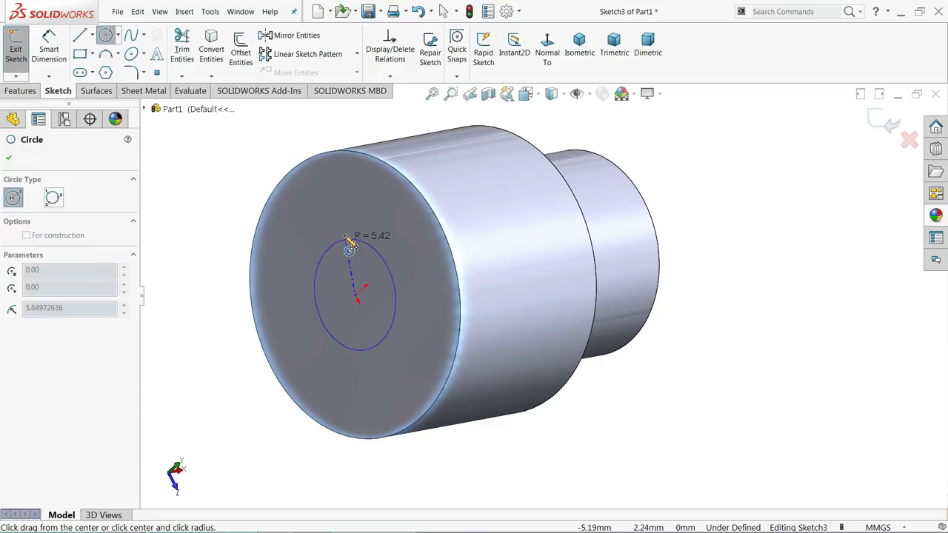
pyautogui.click(338, 191)
# Dimension the front-face circle to 22 mm diameter
pyautogui.click(55, 58)
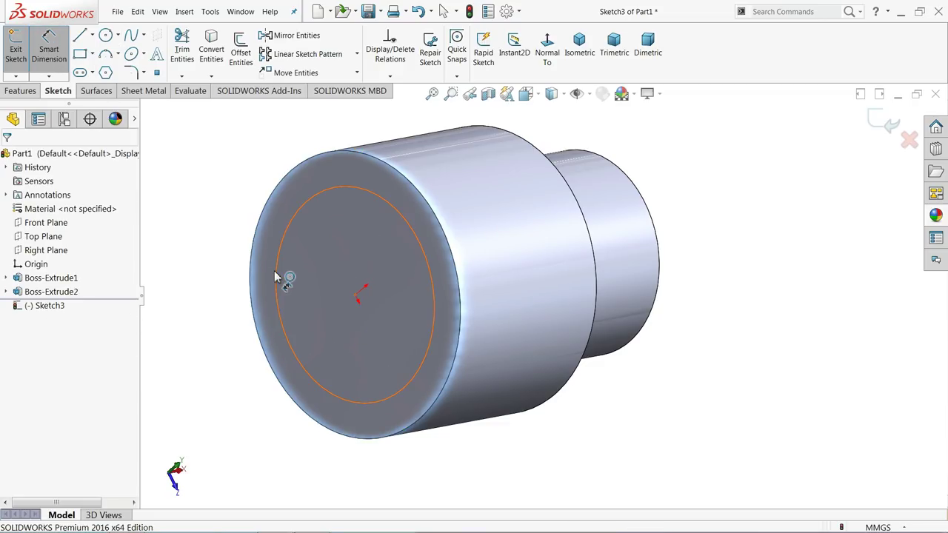
pyautogui.click(278, 273)
pyautogui.click(211, 252)
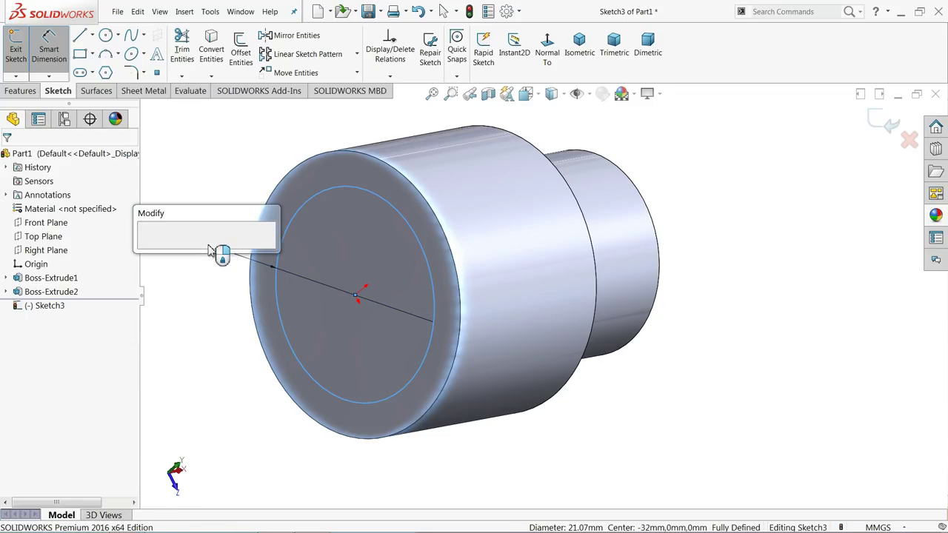
pyautogui.write('22')
pyautogui.click(148, 249)
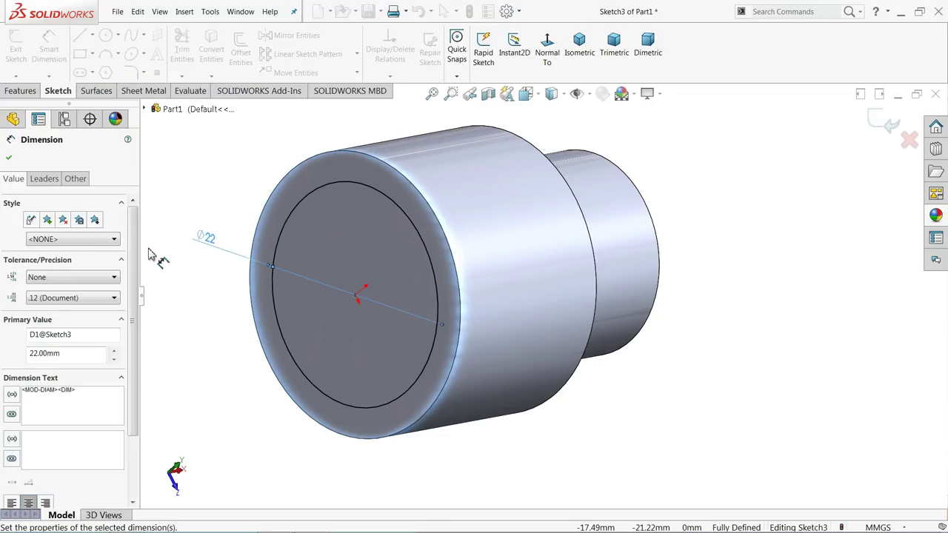
pyautogui.click(9, 160)
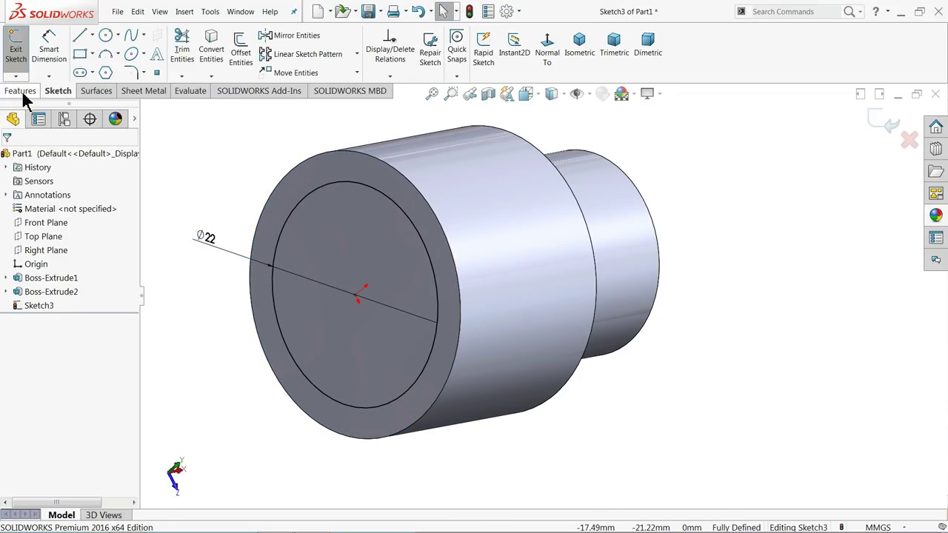
# Cut the 22 mm circle 6 mm deep as Cut-Extrude1
pyautogui.click(22, 94)
pyautogui.click(61, 92)
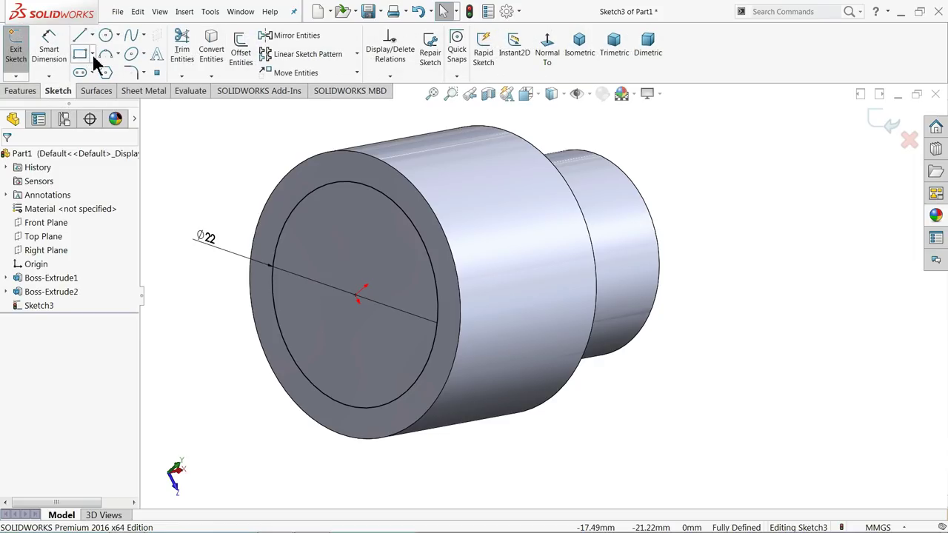
pyautogui.click(21, 91)
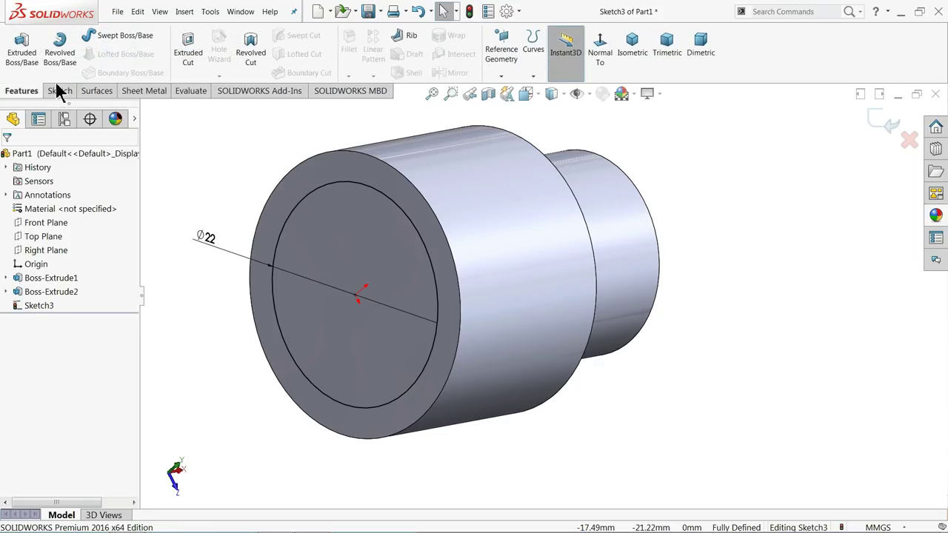
pyautogui.click(186, 53)
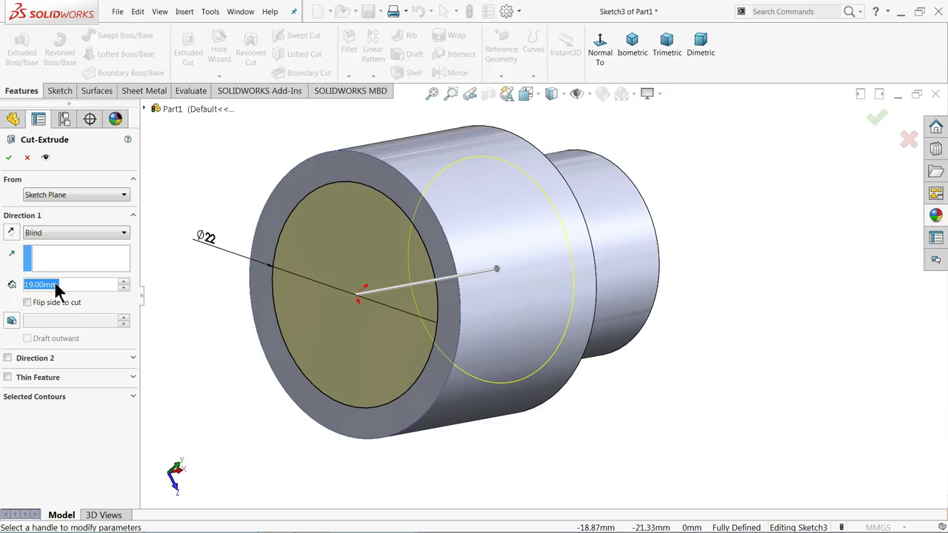
pyautogui.write('6')
pyautogui.press('Return')
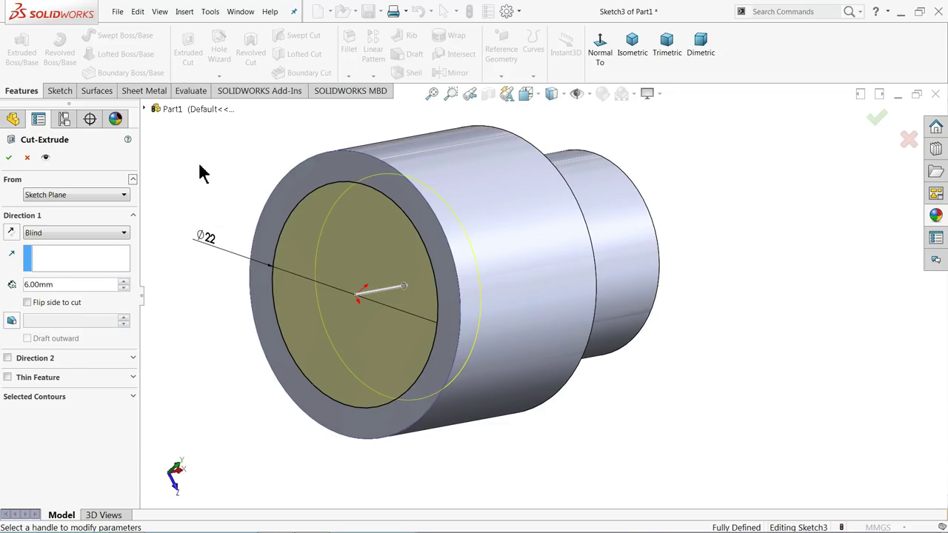
pyautogui.click(9, 158)
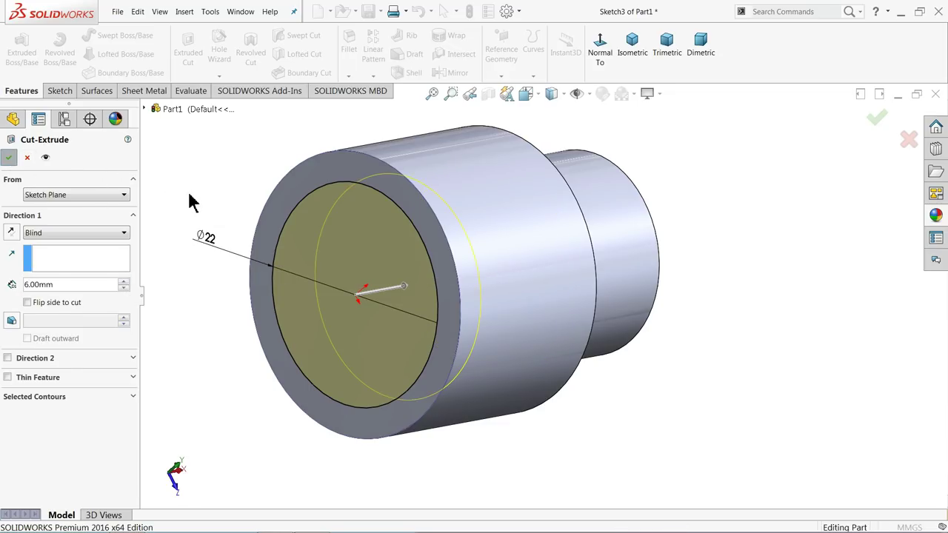
pyautogui.moveTo(194, 202)
pyautogui.mouseDown(button='middle')
pyautogui.moveTo(222, 197)
pyautogui.moveTo(250, 146)
pyautogui.moveTo(259, 183)
pyautogui.moveTo(238, 219)
pyautogui.mouseUp(button='middle')
# Sketch an 18 mm diameter circle centred on the recess floor
pyautogui.click(377, 274)
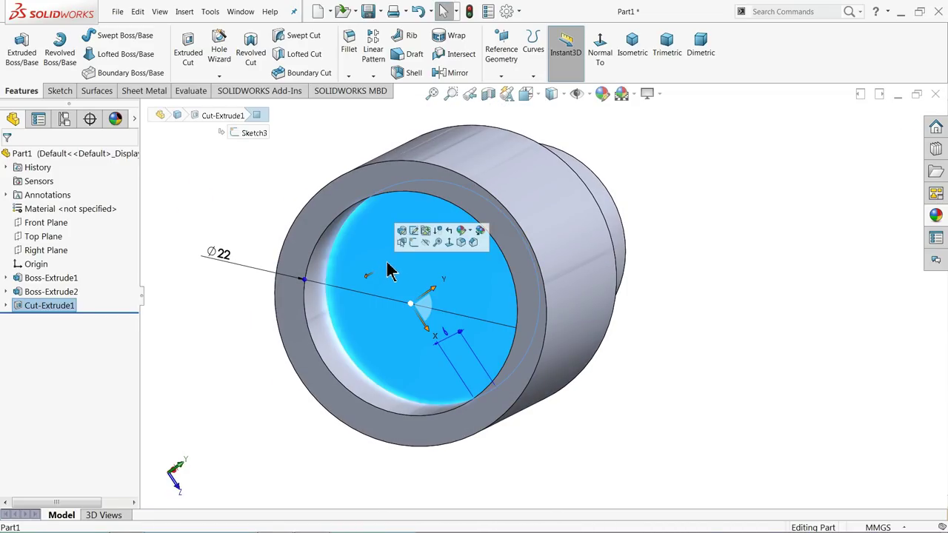
pyautogui.click(415, 247)
pyautogui.click(105, 35)
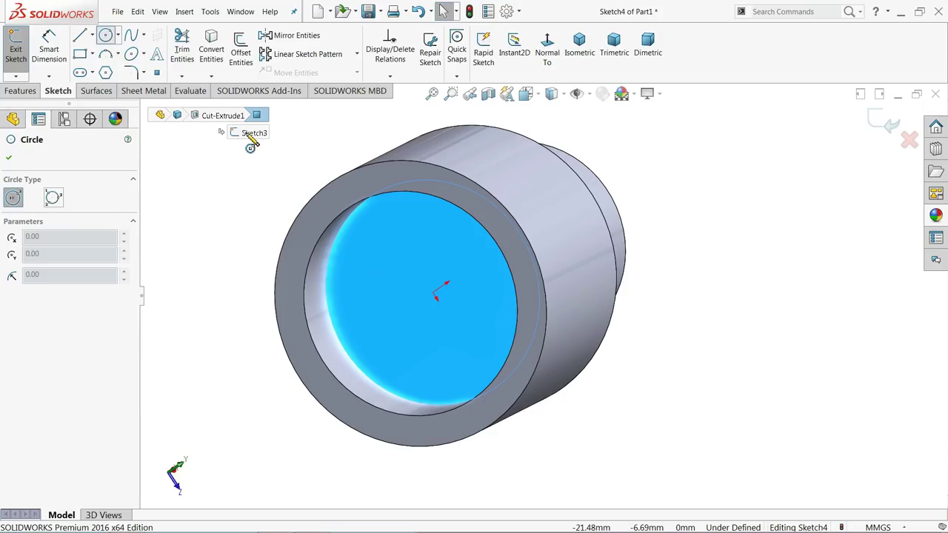
pyautogui.click(434, 293)
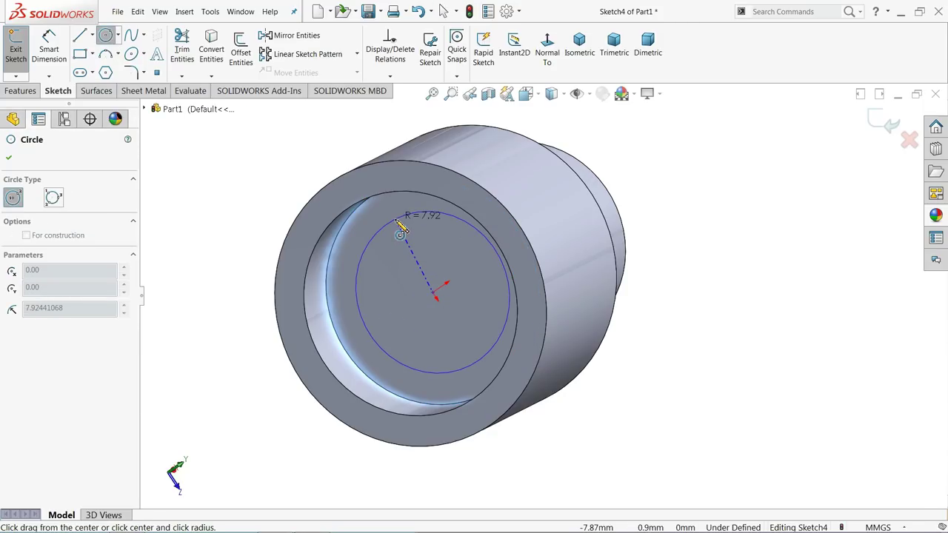
pyautogui.click(400, 233)
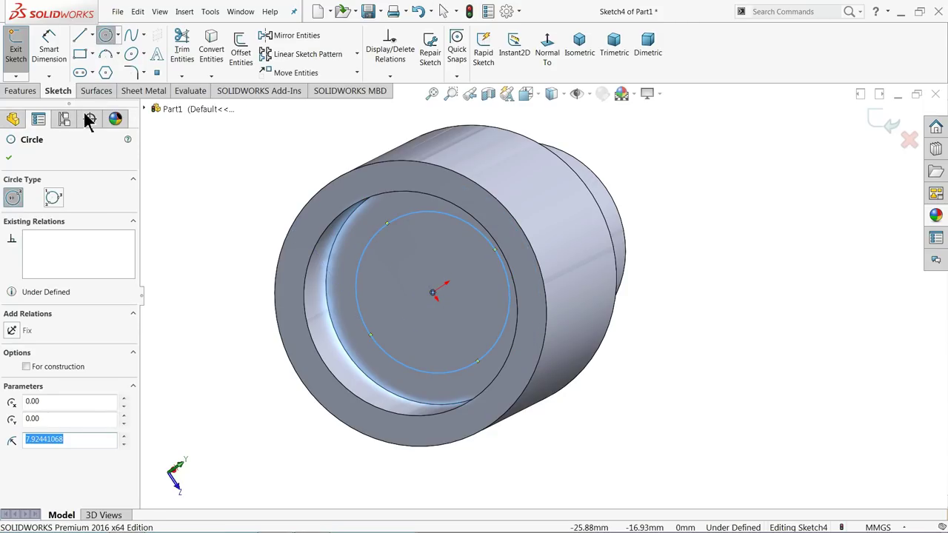
pyautogui.click(49, 48)
pyautogui.click(360, 287)
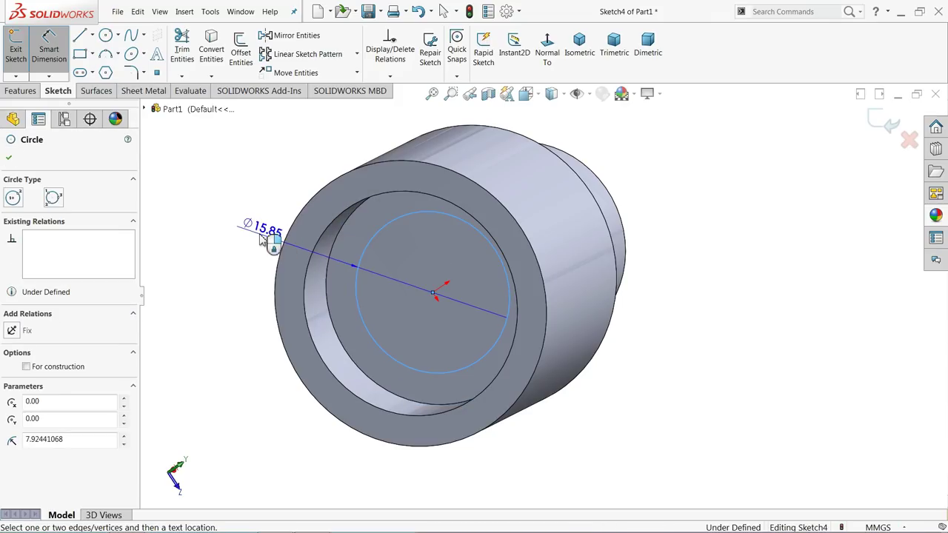
pyautogui.click(265, 228)
pyautogui.write('18')
pyautogui.press('Return')
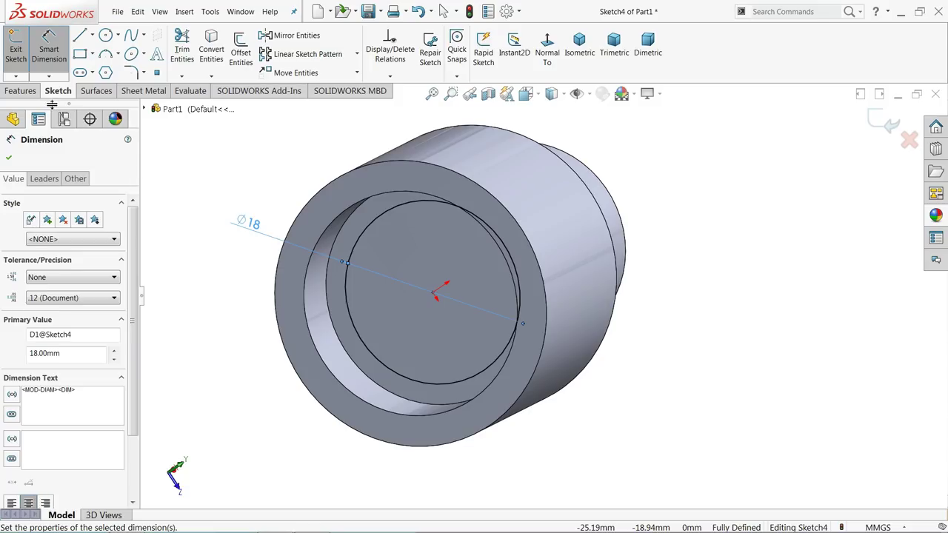
# Set up a 10 mm deep extruded cut on the 18 mm circle
pyautogui.click(33, 93)
pyautogui.click(190, 67)
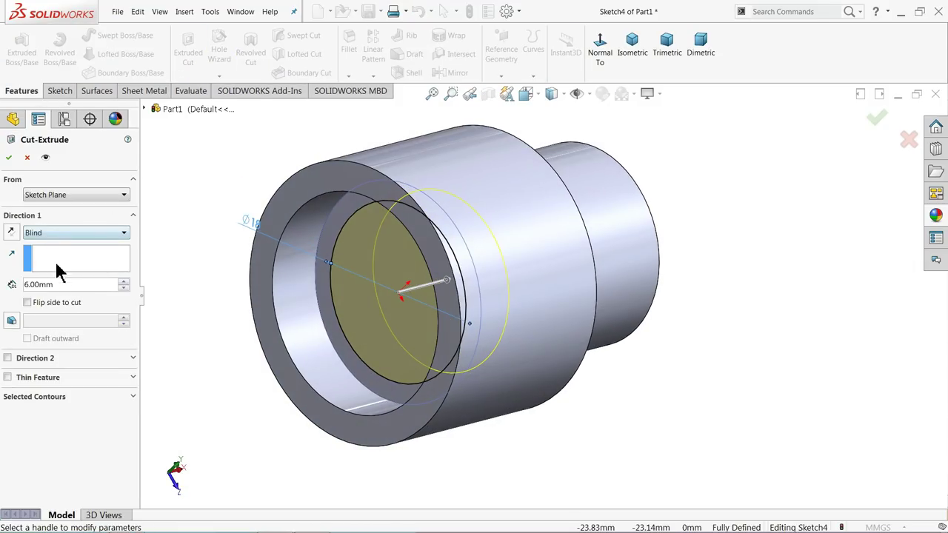
pyautogui.write('10')
pyautogui.press('Return')
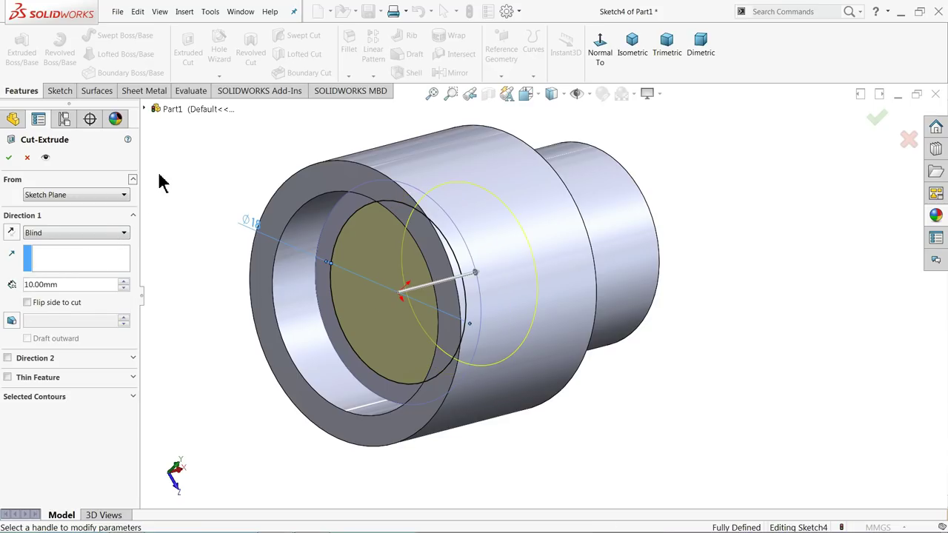
pyautogui.moveTo(176, 211); pyautogui.dragTo(188, 221, button='middle')
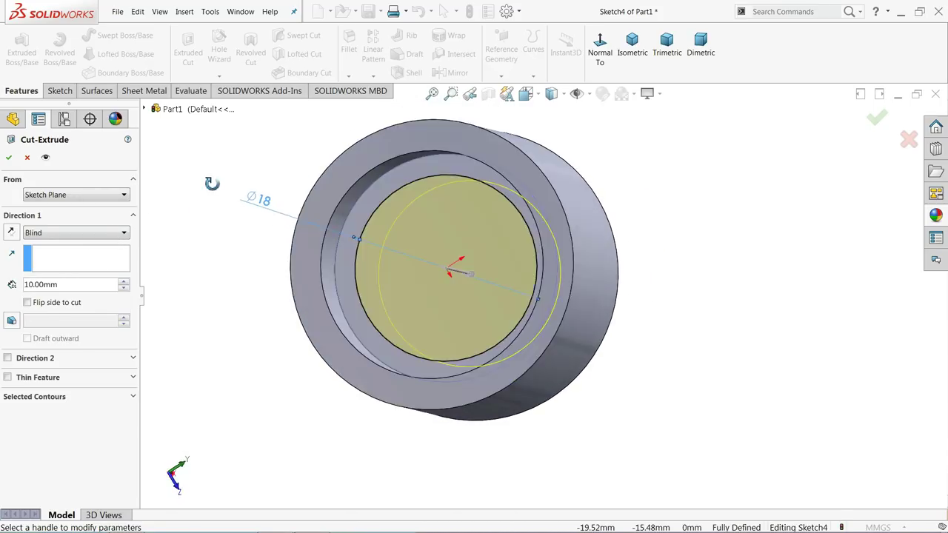
# Apply the 10 mm deep cut as Cut-Extrude2
pyautogui.click(9, 158)
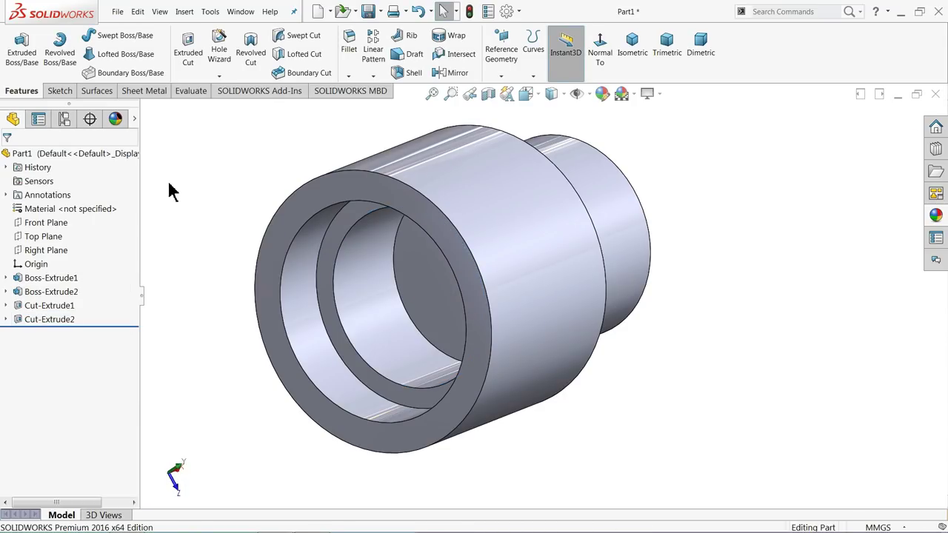
pyautogui.moveTo(168, 188)
pyautogui.mouseDown(button='middle')
pyautogui.moveTo(257, 202)
pyautogui.moveTo(169, 217)
pyautogui.moveTo(343, 265)
pyautogui.mouseUp(button='middle')
pyautogui.scroll(-3, 496, 259)
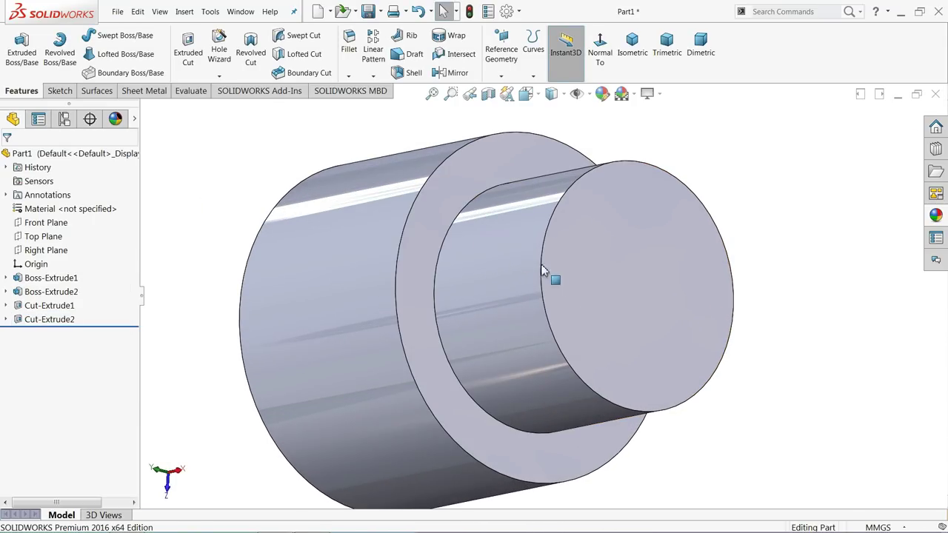
# Sketch a circle centred on the smaller cylinder's end face
pyautogui.click(585, 274)
pyautogui.click(624, 247)
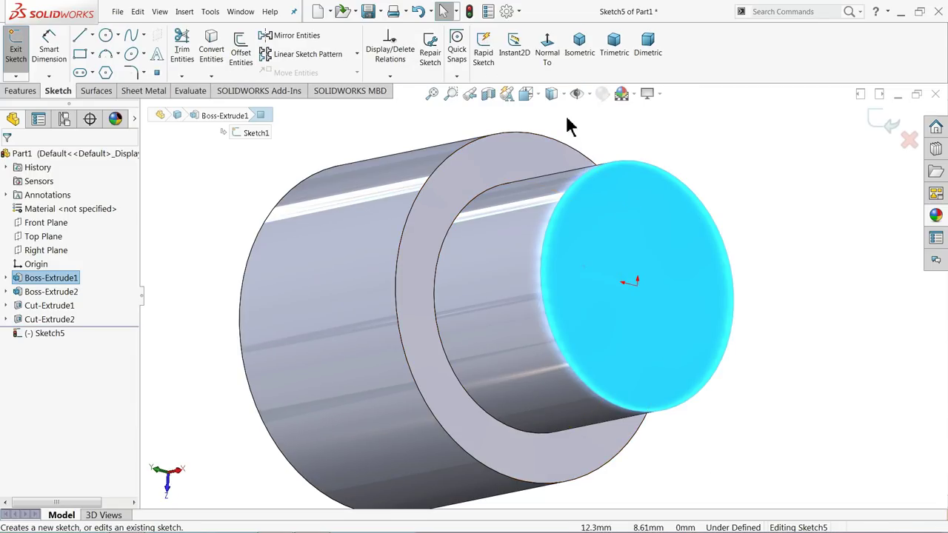
pyautogui.click(107, 37)
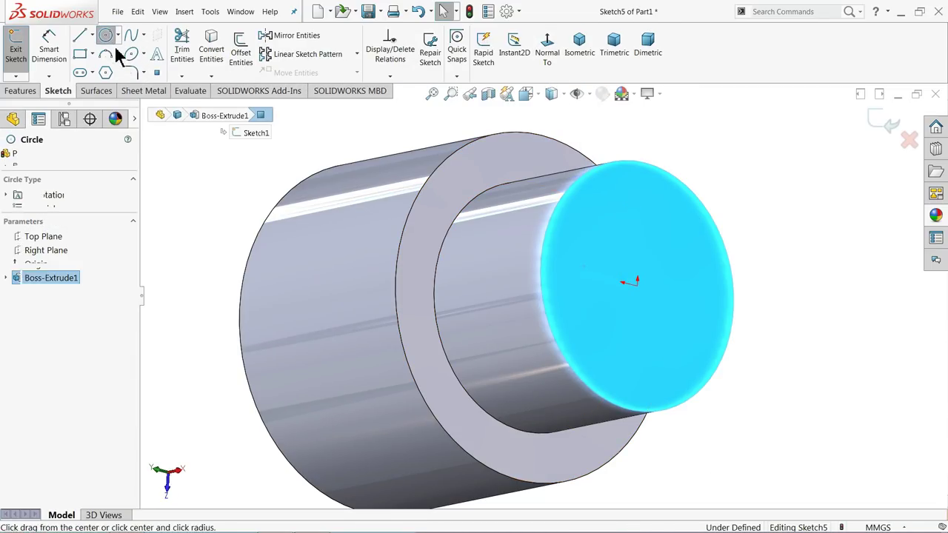
pyautogui.click(637, 284)
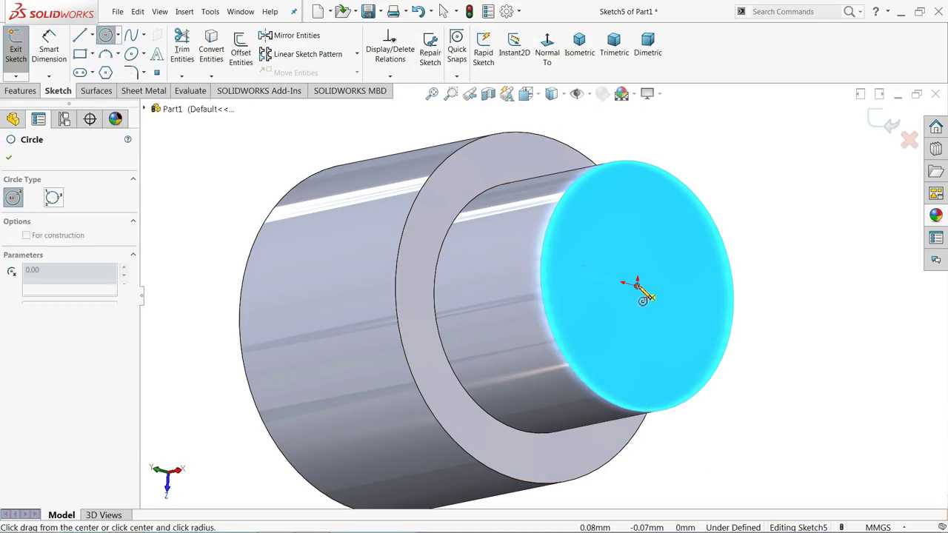
pyautogui.click(641, 213)
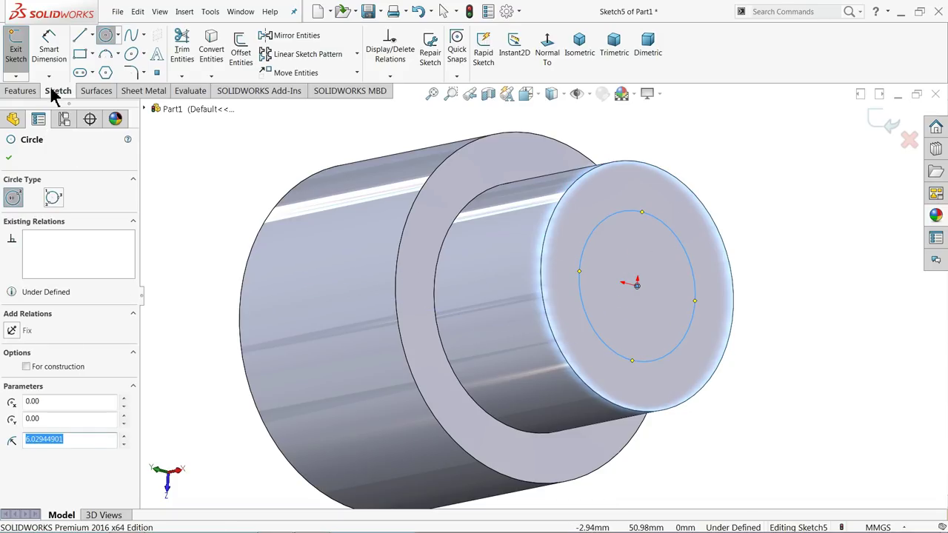
# Dimension the end-face circle to 10 mm diameter
pyautogui.click(48, 46)
pyautogui.click(585, 255)
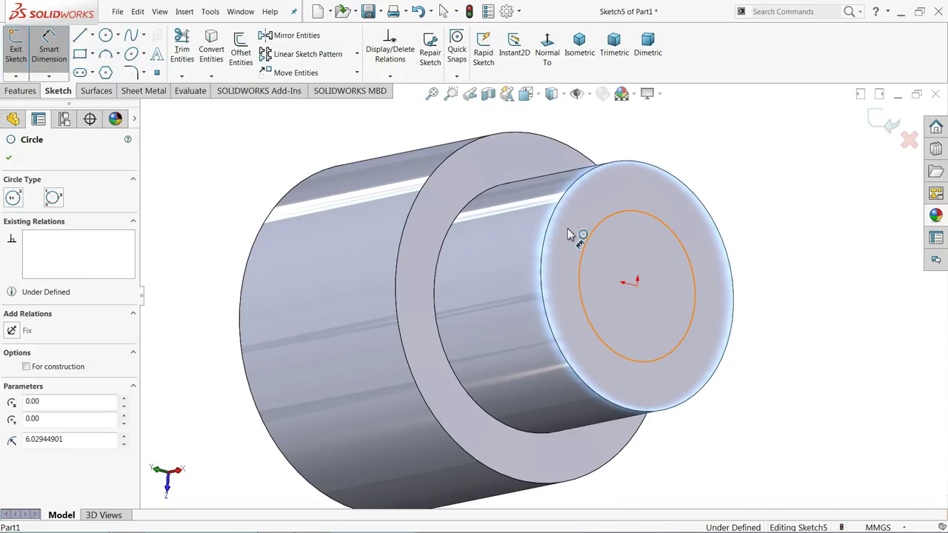
pyautogui.click(600, 204)
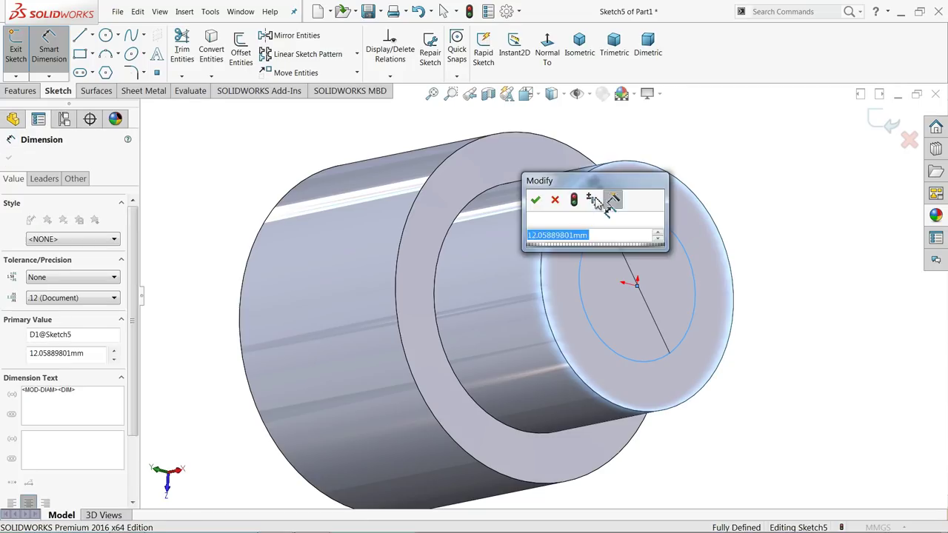
pyautogui.write('10')
pyautogui.press('Return')
pyautogui.click(547, 53)
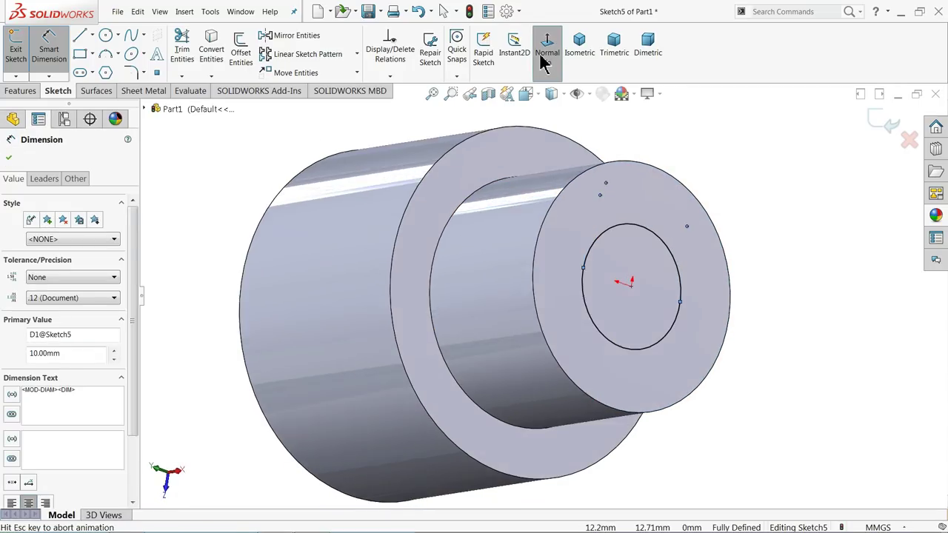
pyautogui.press('Escape')
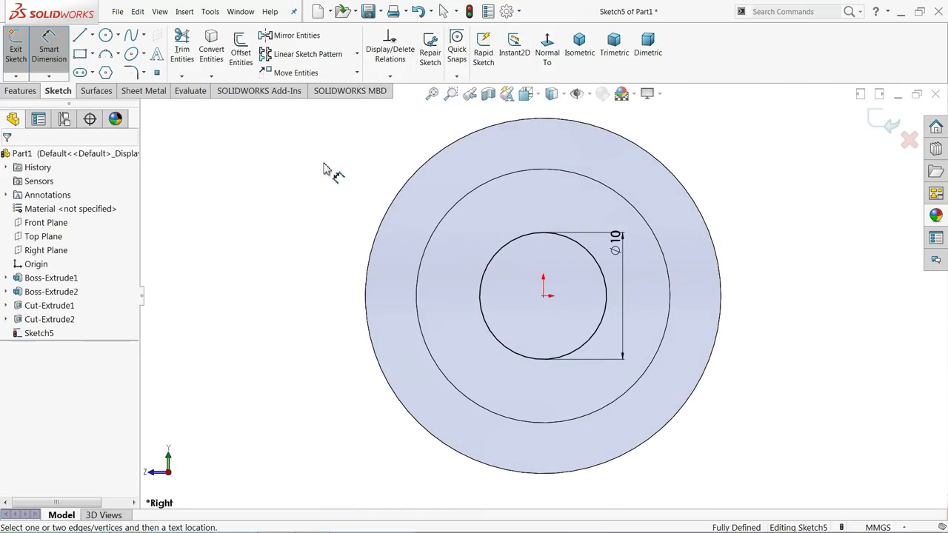
pyautogui.moveTo(323, 170); pyautogui.dragTo(391, 216, button='middle')
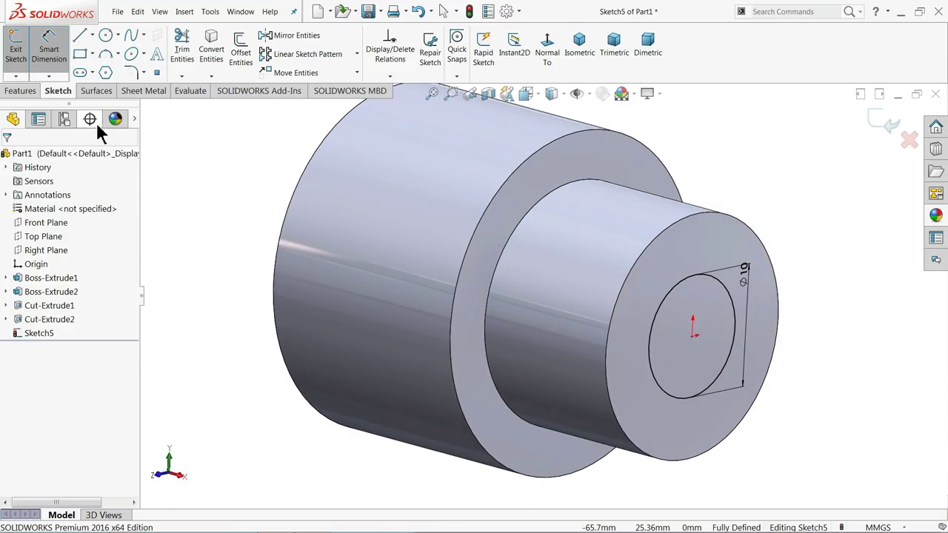
pyautogui.click(21, 91)
pyautogui.click(188, 53)
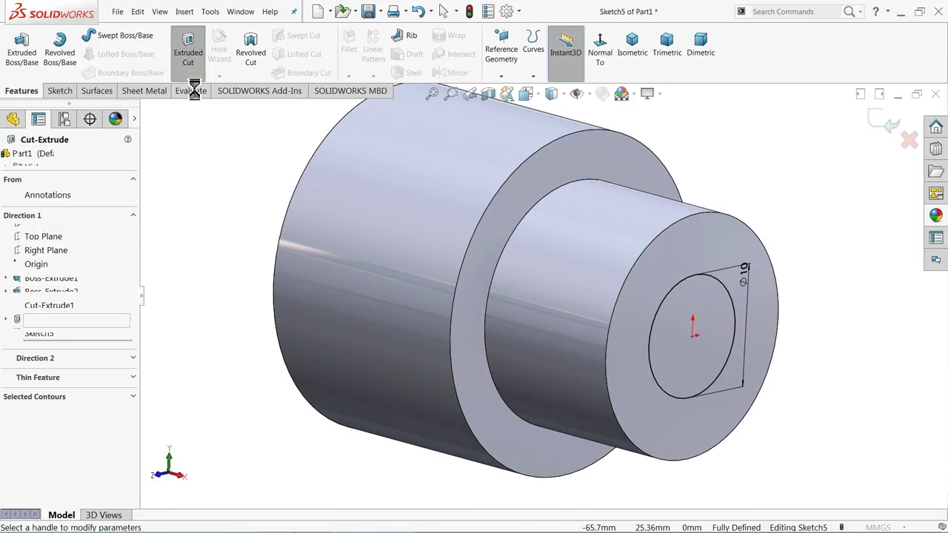
# Cut the end-face circle Through All as Cut-Extrude3, boring through the whole part
pyautogui.click(32, 234)
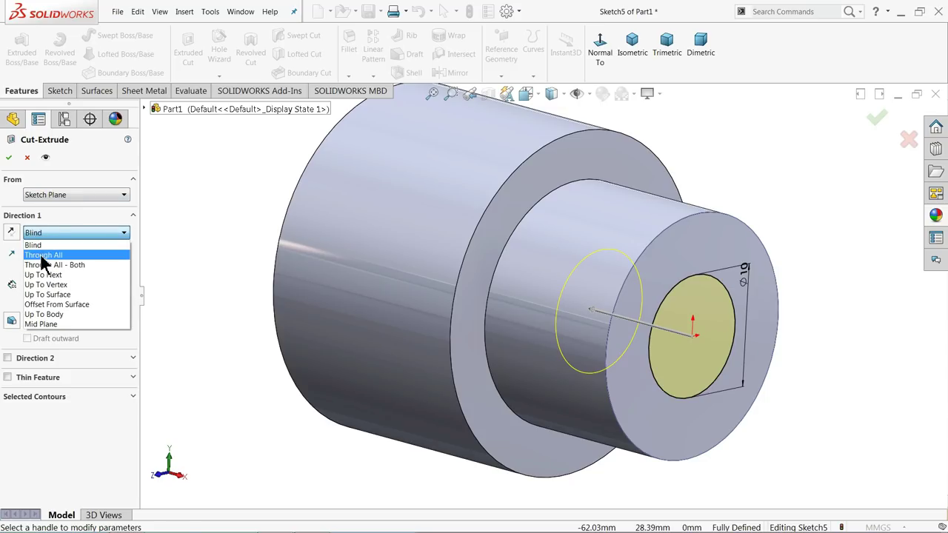
pyautogui.click(40, 253)
pyautogui.moveTo(146, 258)
pyautogui.mouseDown(button='middle')
pyautogui.moveTo(260, 277)
pyautogui.moveTo(186, 254)
pyautogui.mouseUp(button='middle')
pyautogui.click(9, 159)
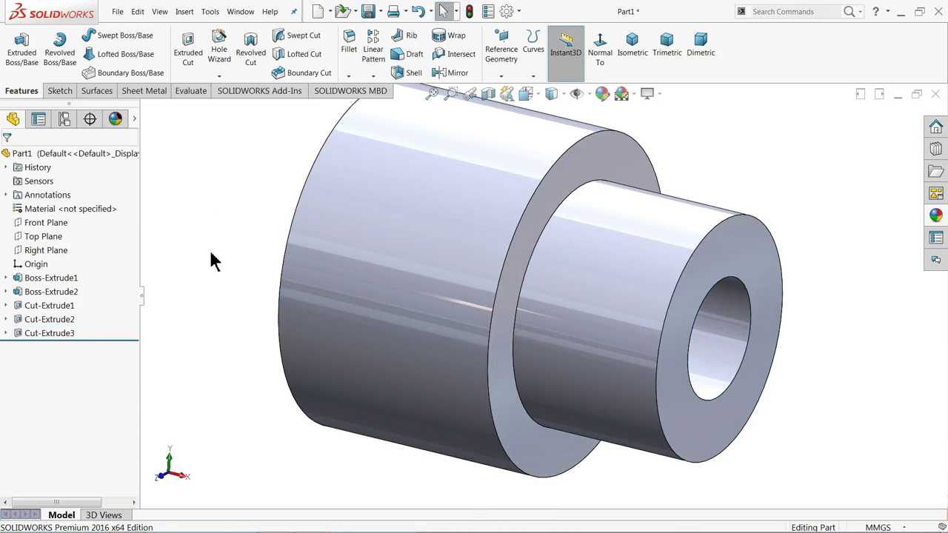
pyautogui.moveTo(212, 258)
pyautogui.mouseDown(button='middle')
pyautogui.moveTo(163, 239)
pyautogui.moveTo(144, 218)
pyautogui.moveTo(229, 258)
pyautogui.moveTo(275, 264)
pyautogui.moveTo(284, 317)
pyautogui.mouseUp(button='middle')
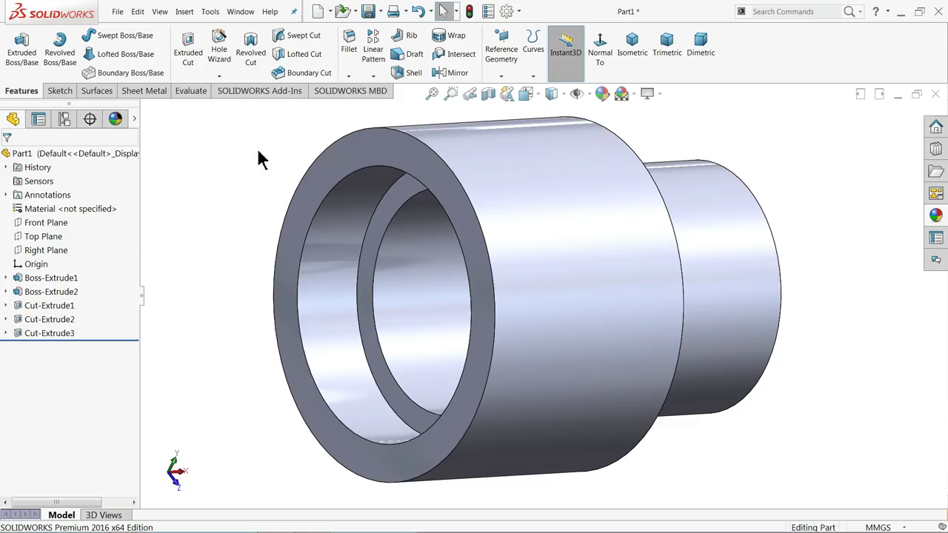
# Round the front bore edge with a 0.05 mm fillet
pyautogui.click(349, 52)
pyautogui.write('0.05')
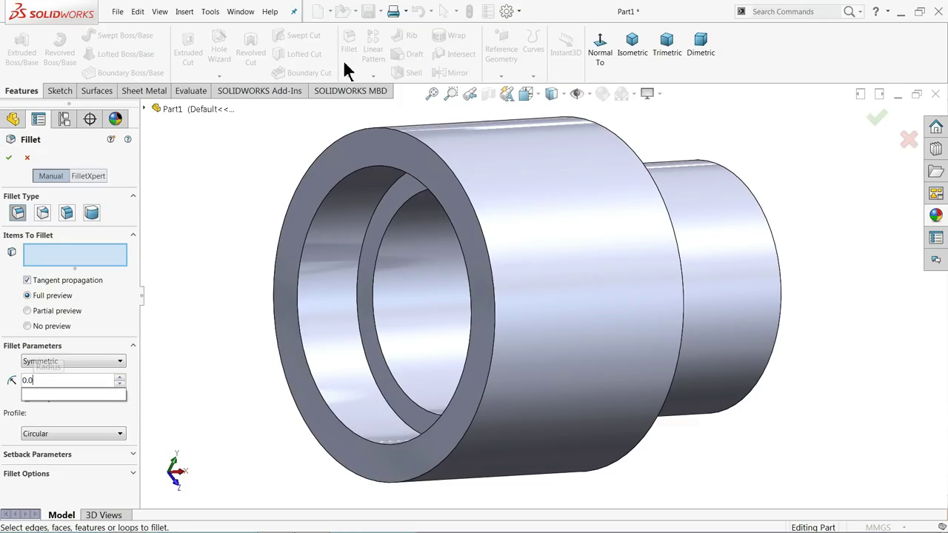
pyautogui.click(302, 328)
pyautogui.click(8, 158)
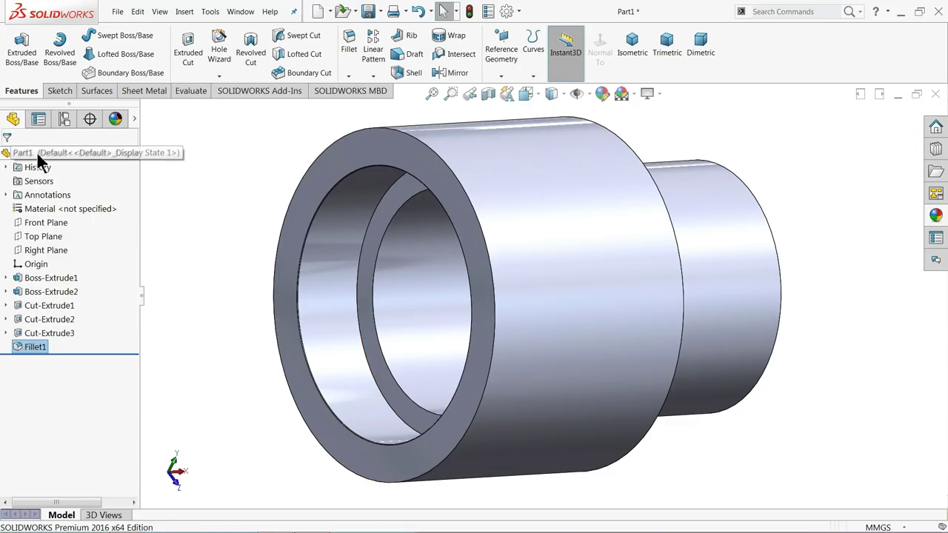
# Give the whole part the yellow satin finish plastic appearance
pyautogui.click(935, 216)
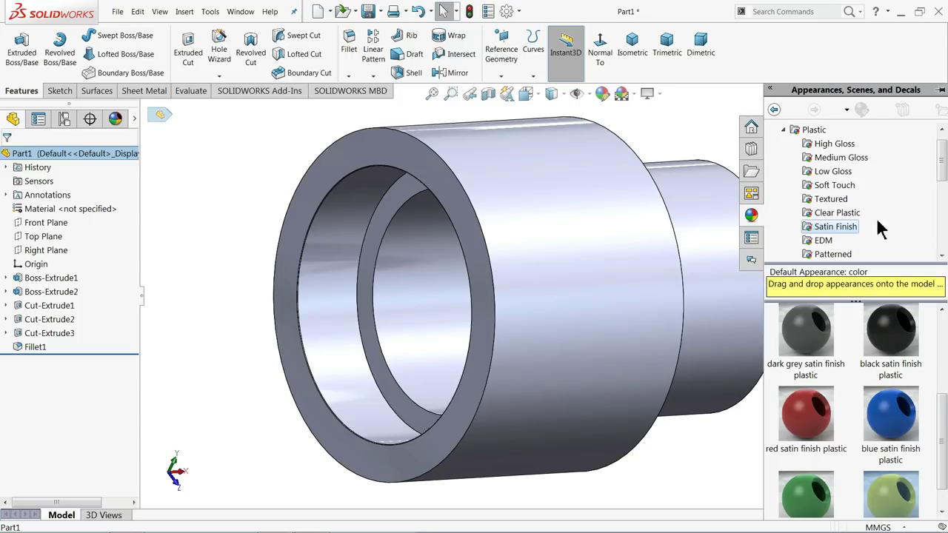
pyautogui.scroll(1, 794, 161)
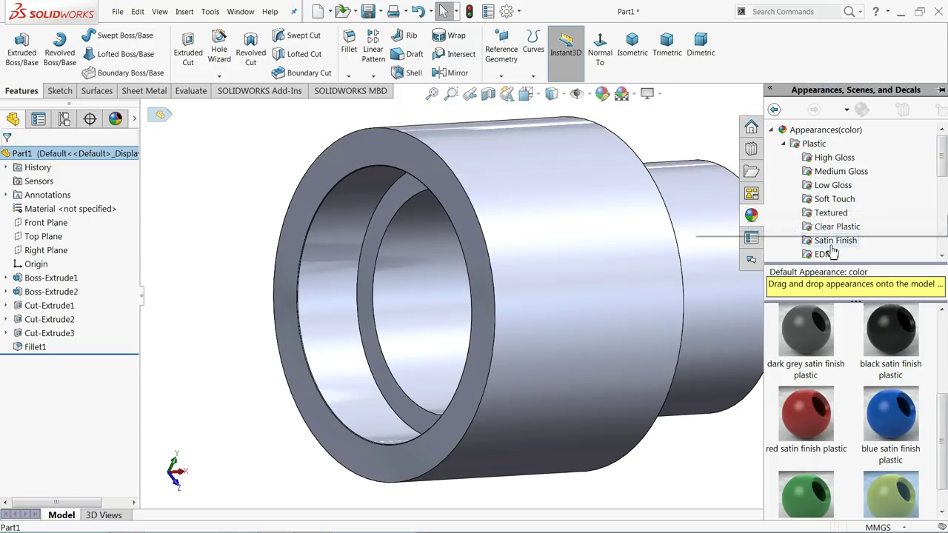
pyautogui.scroll(-1, 856, 355)
pyautogui.doubleClick(890, 463)
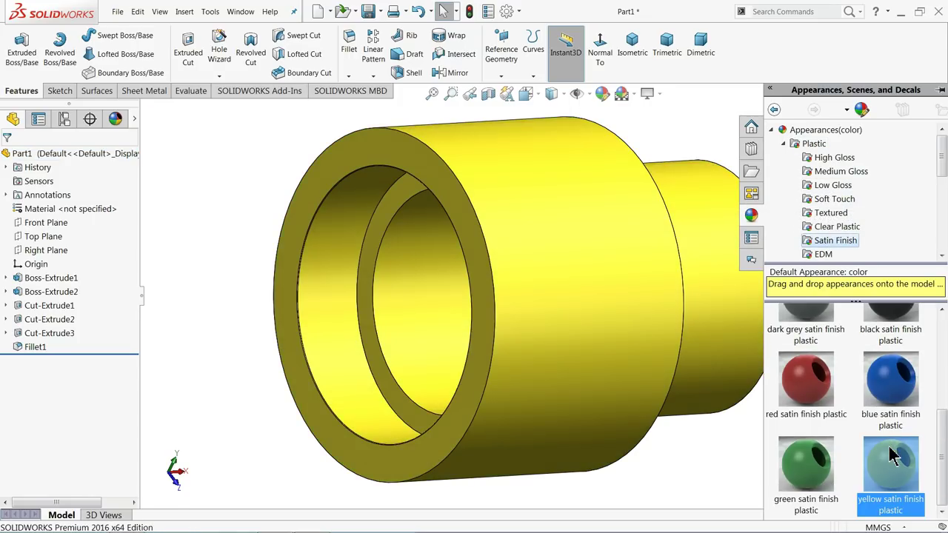
pyautogui.moveTo(674, 282)
pyautogui.mouseDown(button='middle')
pyautogui.moveTo(565, 271)
pyautogui.moveTo(662, 300)
pyautogui.moveTo(685, 326)
pyautogui.mouseUp(button='middle')
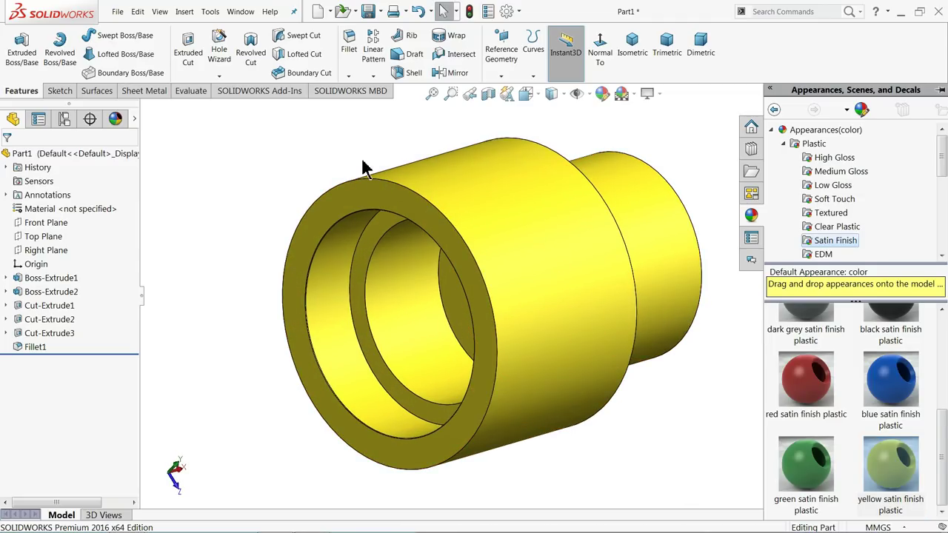
# Save the part as '6.Centrifugal pump bearing' in the Desktop's Sream Engine Assembly folder
pyautogui.click(368, 10)
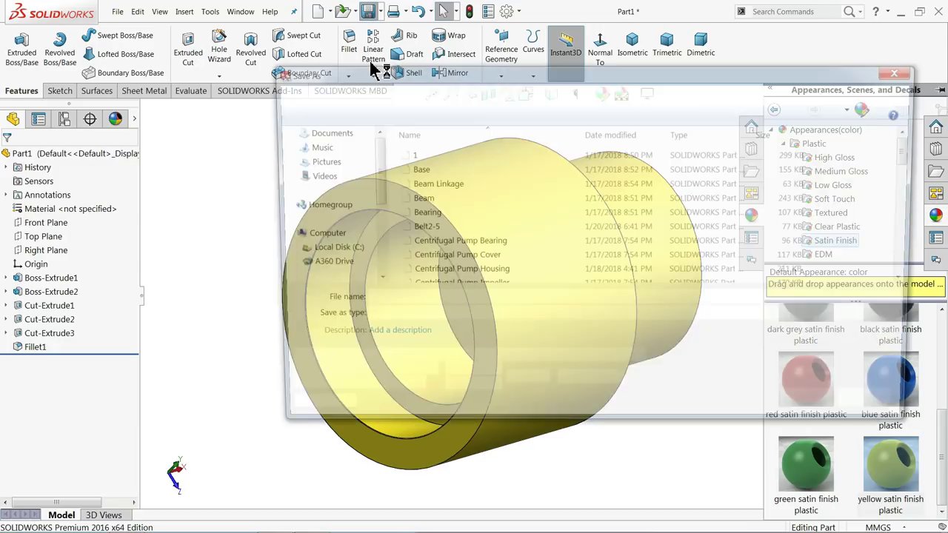
pyautogui.click(312, 151)
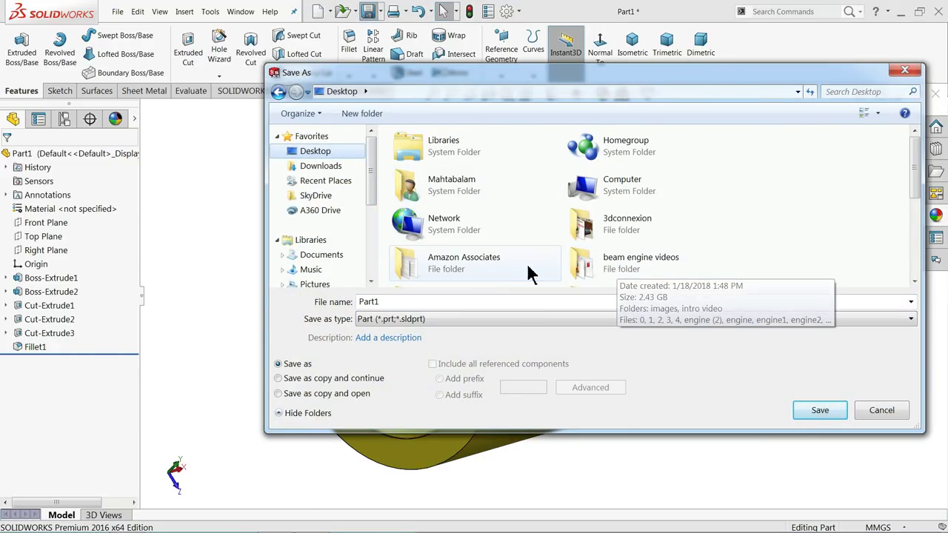
pyautogui.scroll(-2, 770, 213)
pyautogui.scroll(-5, 785, 219)
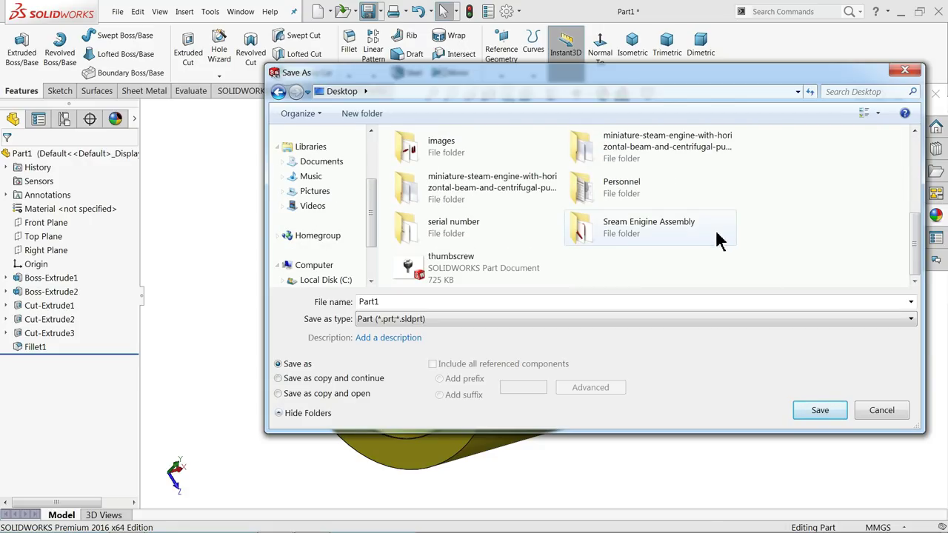
pyautogui.moveTo(635, 227)
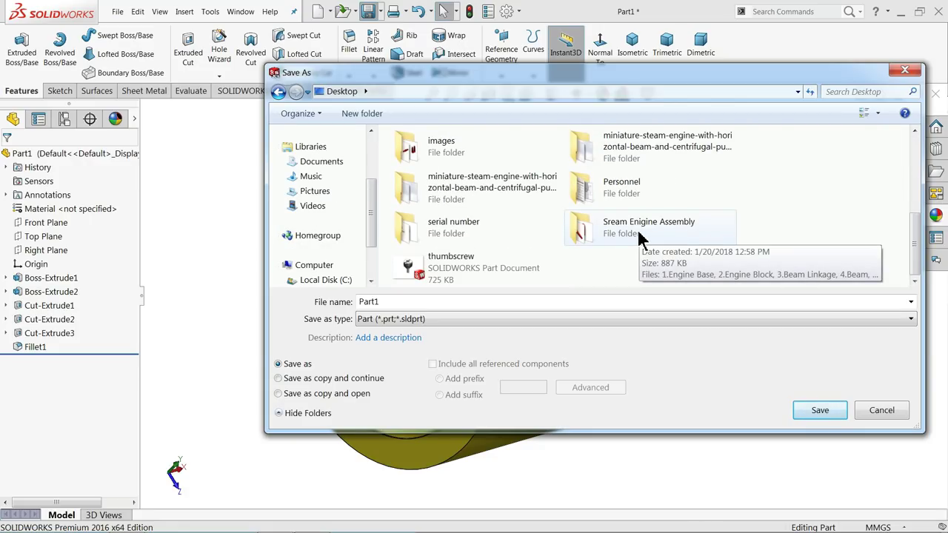
pyautogui.doubleClick(638, 236)
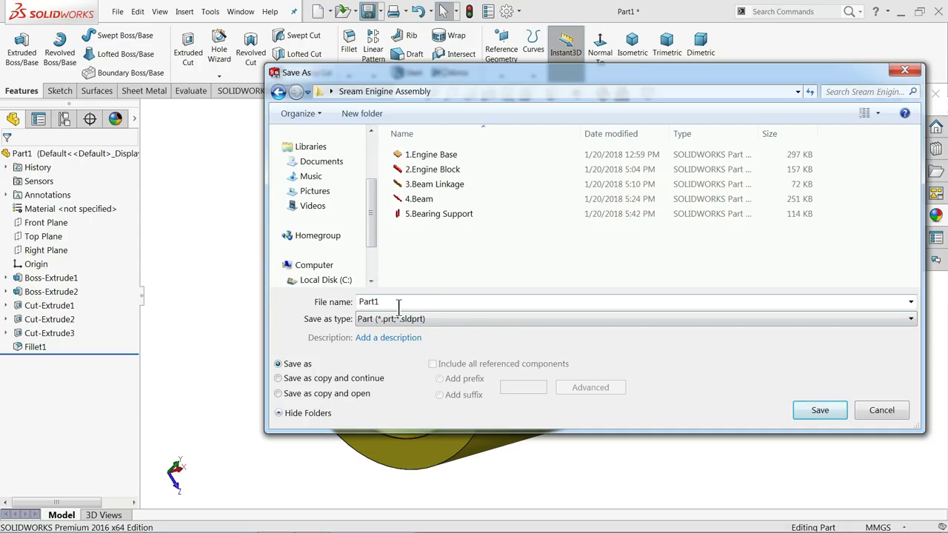
pyautogui.rightClick(365, 94)
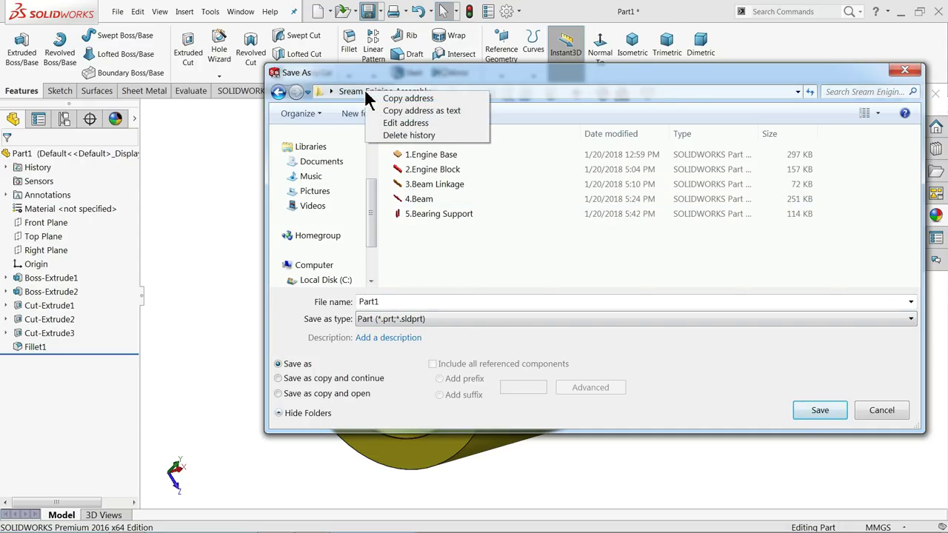
pyautogui.click(385, 123)
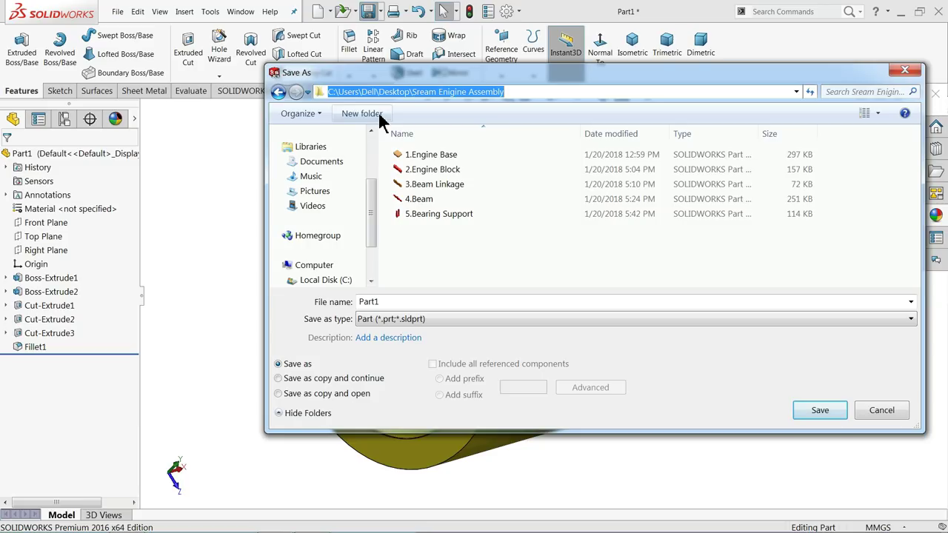
pyautogui.click(428, 256)
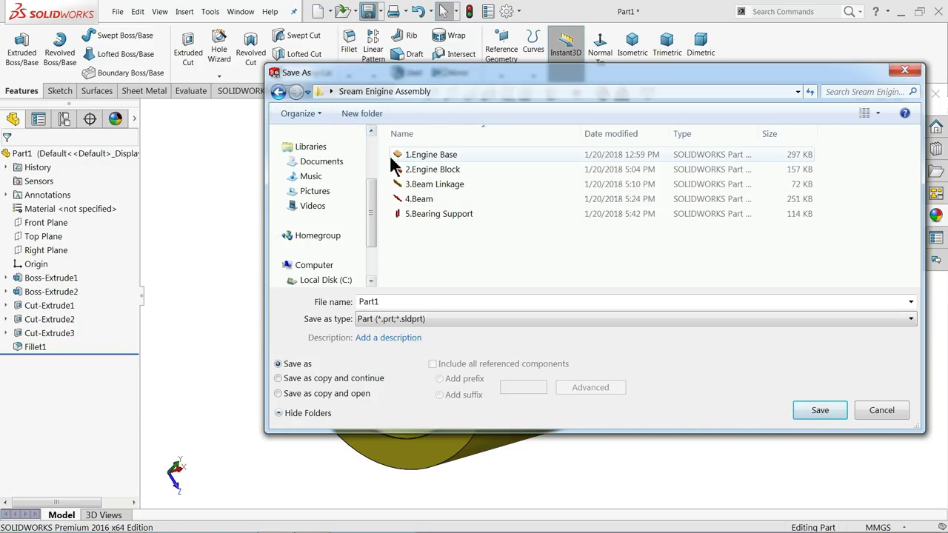
pyautogui.click(387, 301)
pyautogui.write('6.Centrifugal pump bearing')
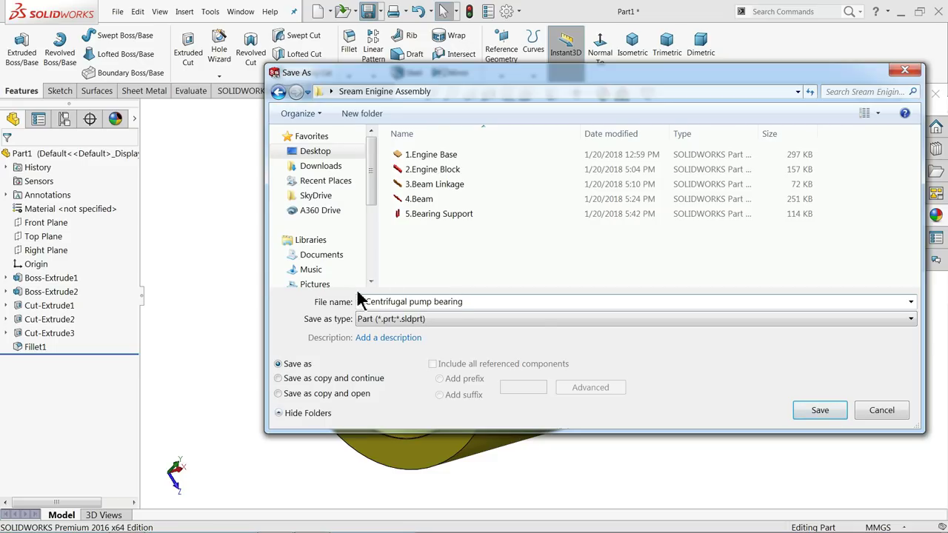
pyautogui.click(818, 410)
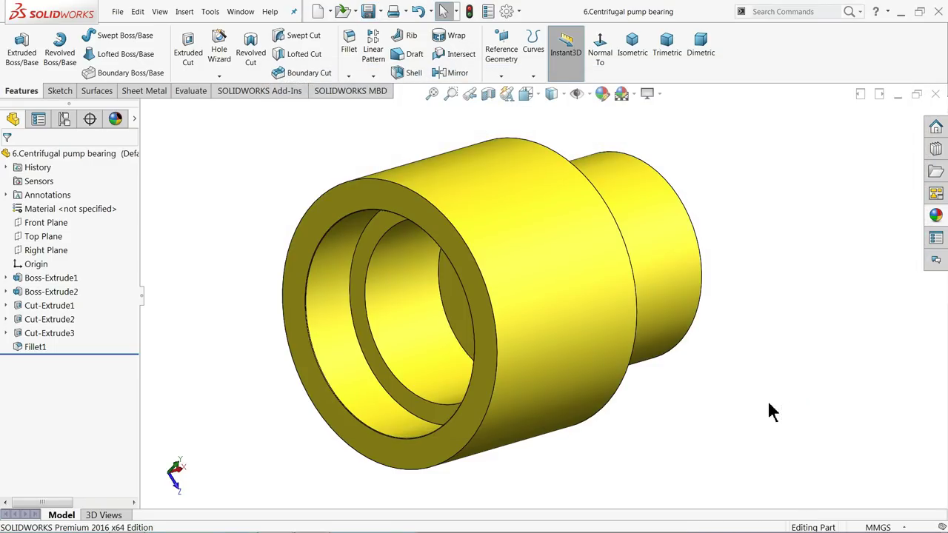
# Orbit and zoom around the saved bearing to look it over
pyautogui.scroll(3, 521, 312)
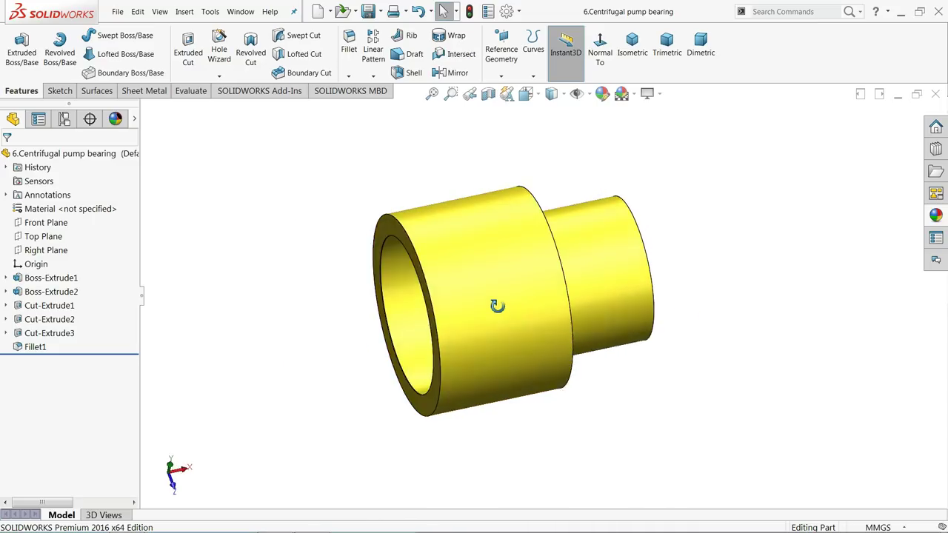
pyautogui.moveTo(490, 302)
pyautogui.mouseDown(button='middle')
pyautogui.moveTo(491, 321)
pyautogui.moveTo(528, 326)
pyautogui.moveTo(575, 288)
pyautogui.mouseUp(button='middle')
pyautogui.scroll(-2, 528, 309)
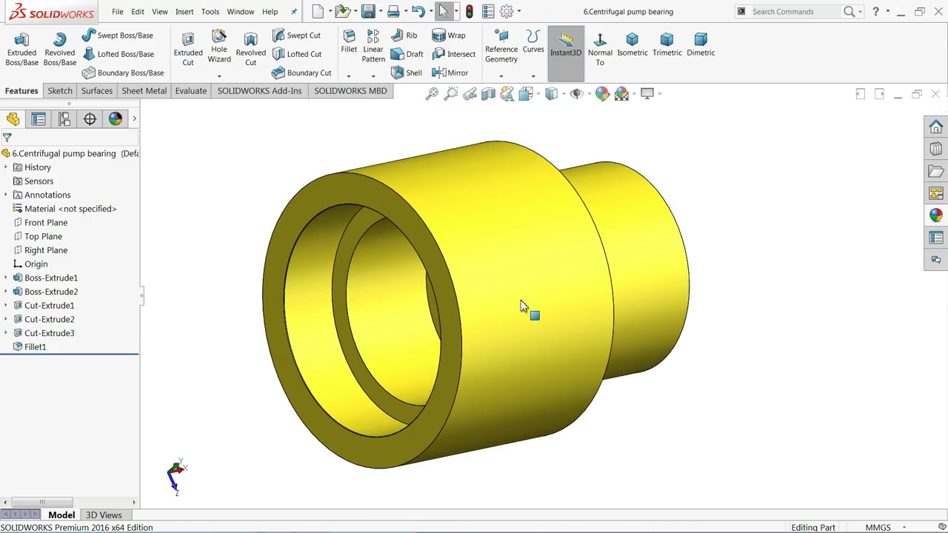
pyautogui.moveTo(529, 308)
pyautogui.mouseDown(button='middle')
pyautogui.moveTo(487, 300)
pyautogui.moveTo(476, 328)
pyautogui.mouseUp(button='middle')
pyautogui.scroll(-2, 520, 312)
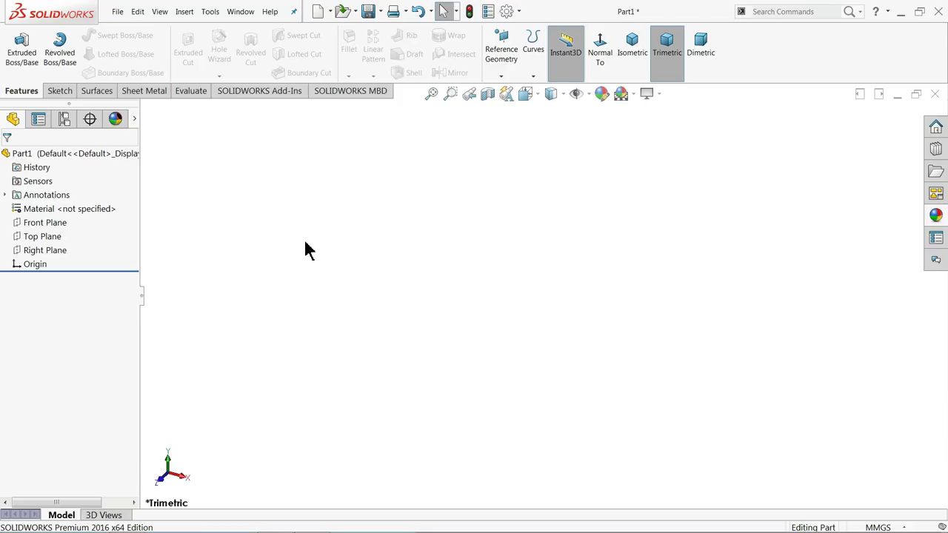
# On the Front Plane, sketch a closed stepped line profile starting at the origin
pyautogui.click(37, 222)
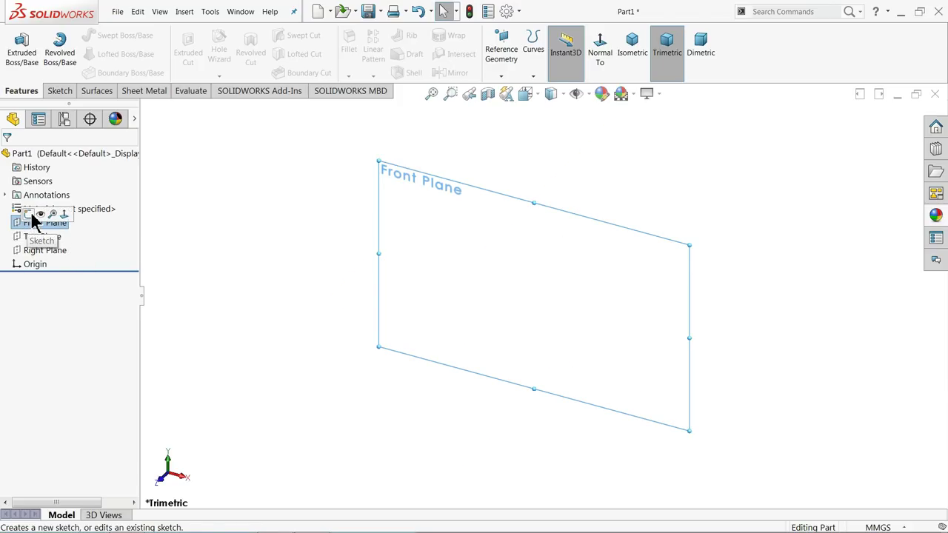
pyautogui.click(32, 215)
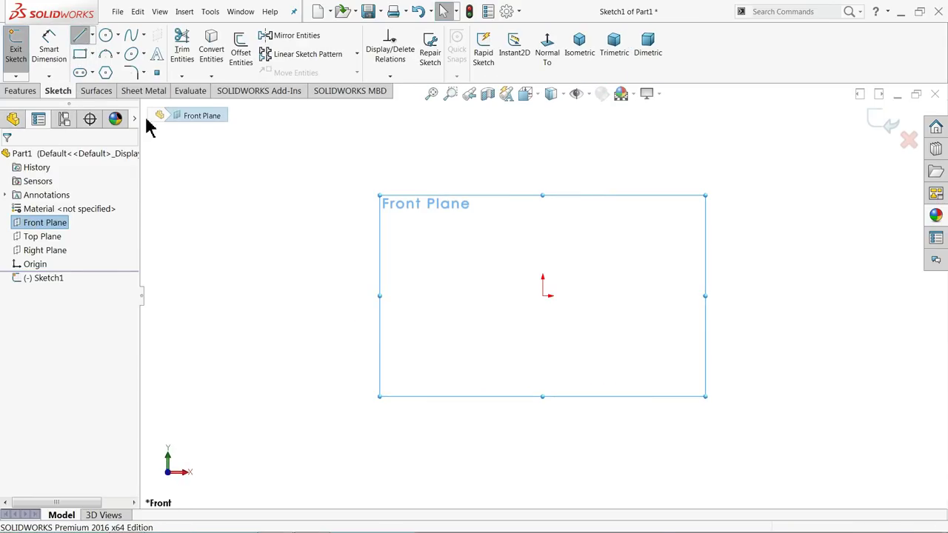
pyautogui.click(544, 295)
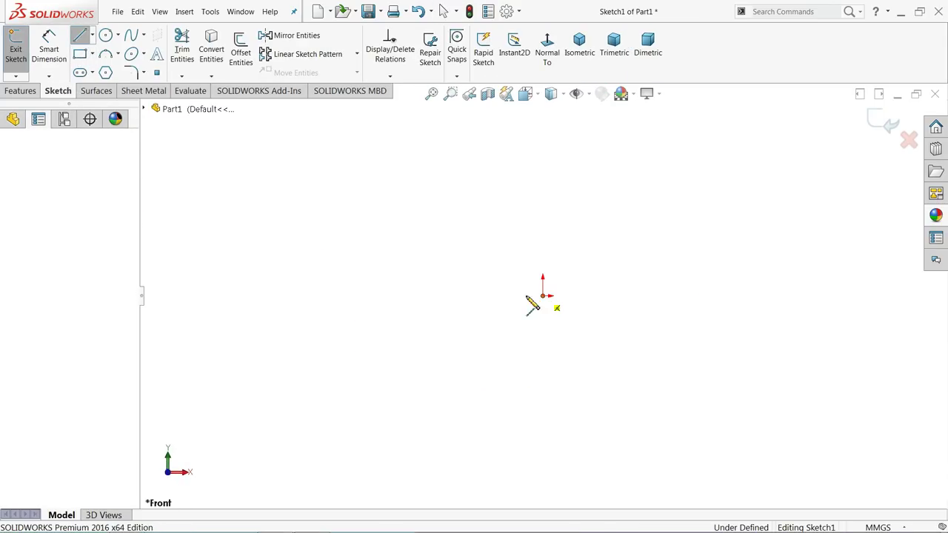
pyautogui.click(439, 295)
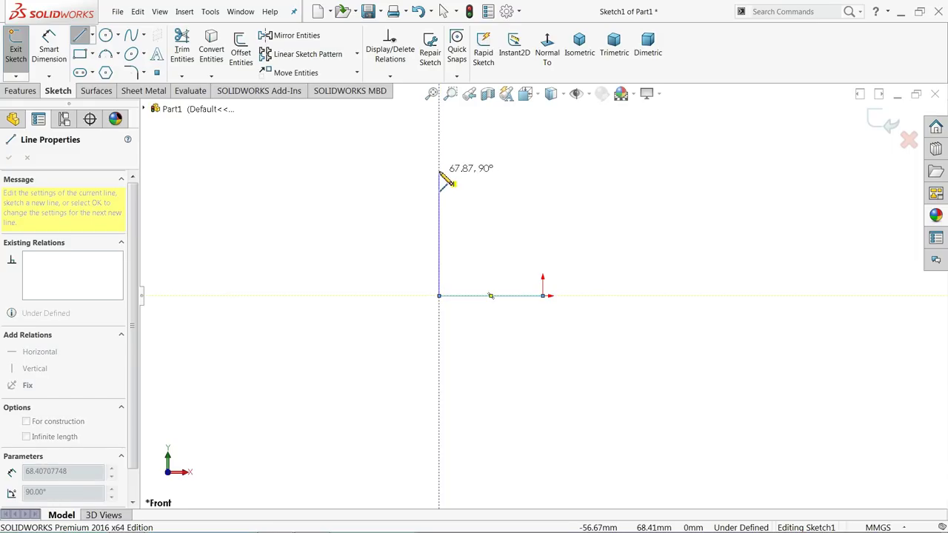
pyautogui.click(439, 169)
pyautogui.click(465, 170)
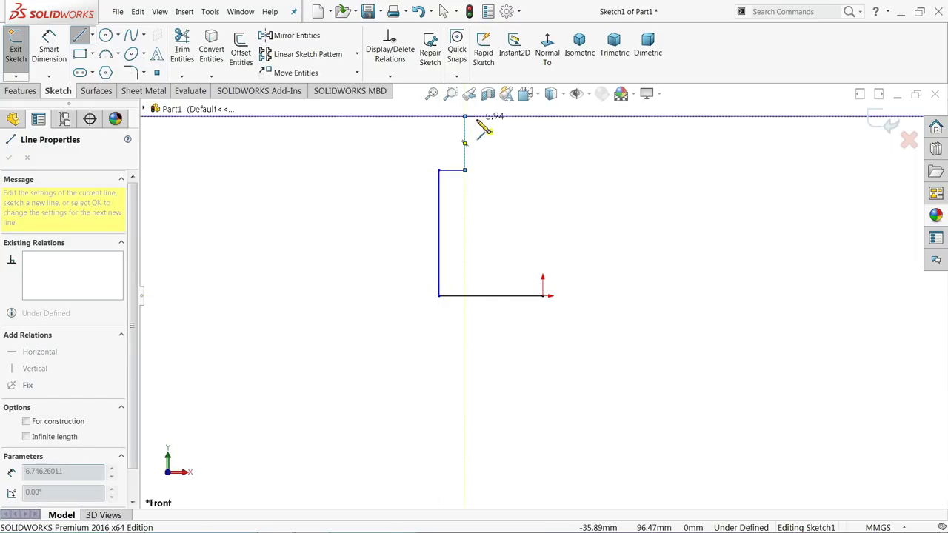
pyautogui.click(504, 116)
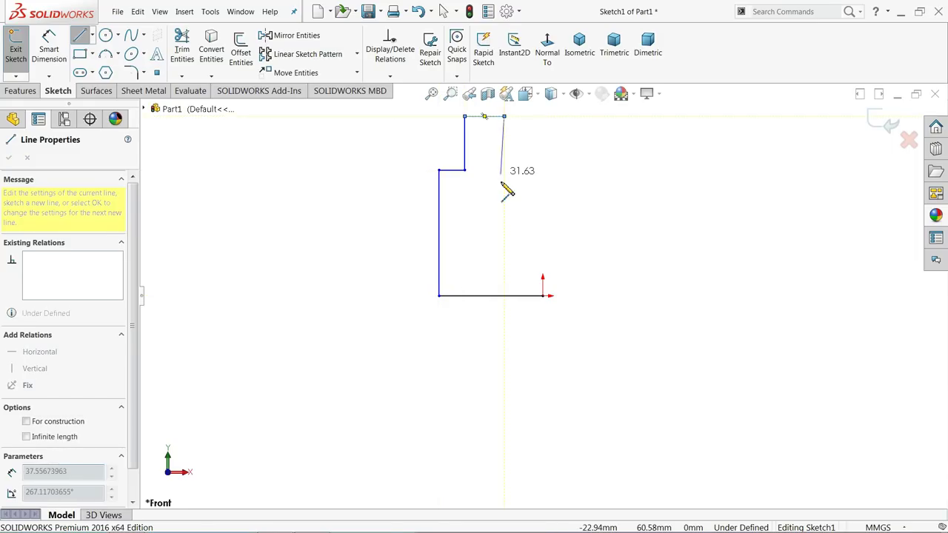
pyautogui.click(504, 245)
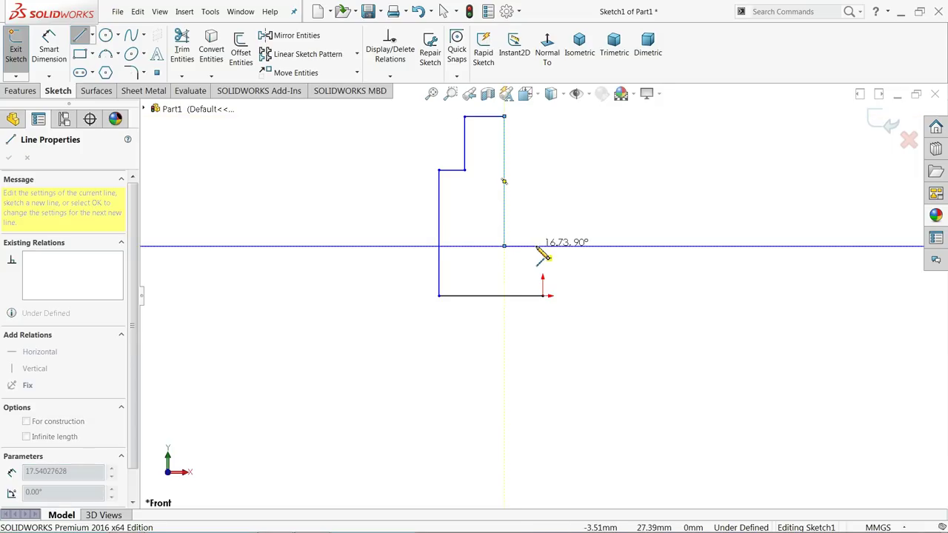
pyautogui.click(542, 246)
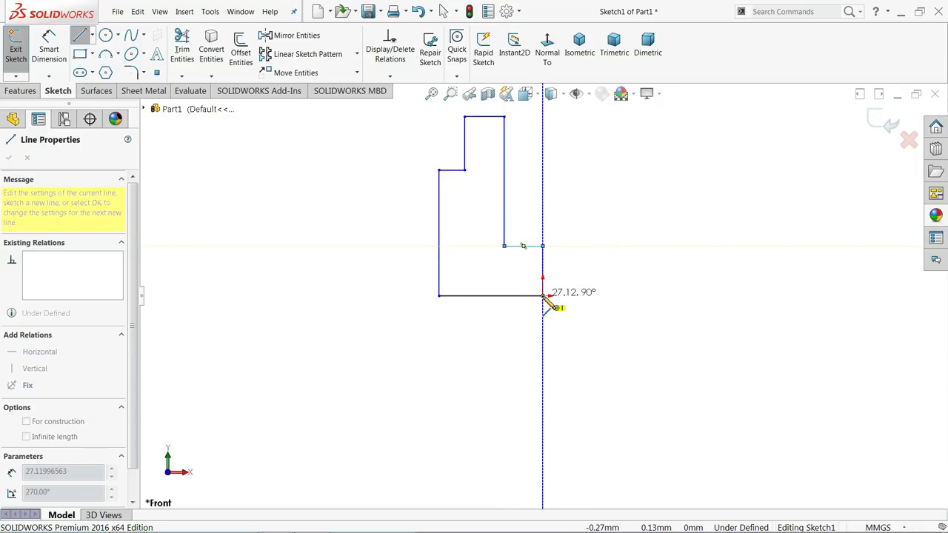
pyautogui.click(542, 295)
# Dimension the bottom line to 28 mm, the right step to 14 mm, and overall height to 47.5 mm
pyautogui.click(52, 56)
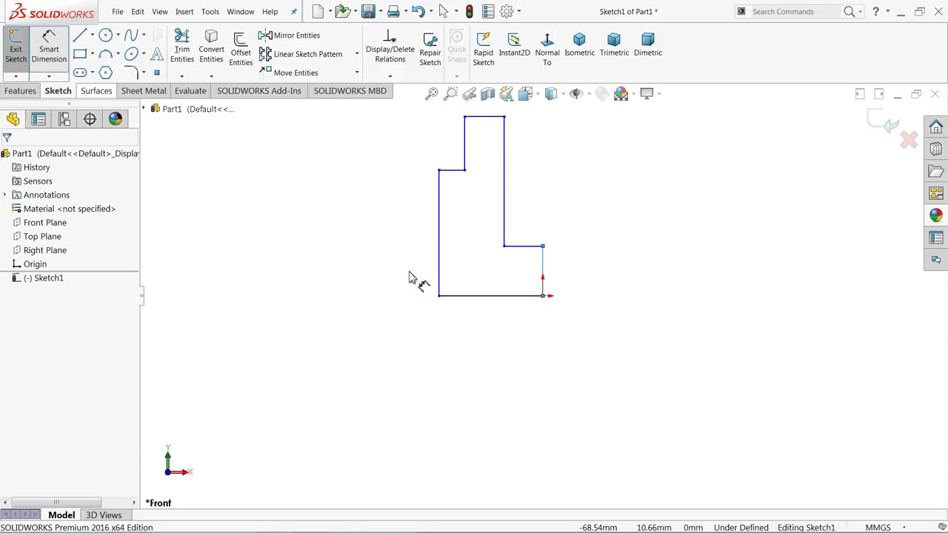
pyautogui.scroll(-1, 444, 284)
pyautogui.scroll(-1, 485, 296)
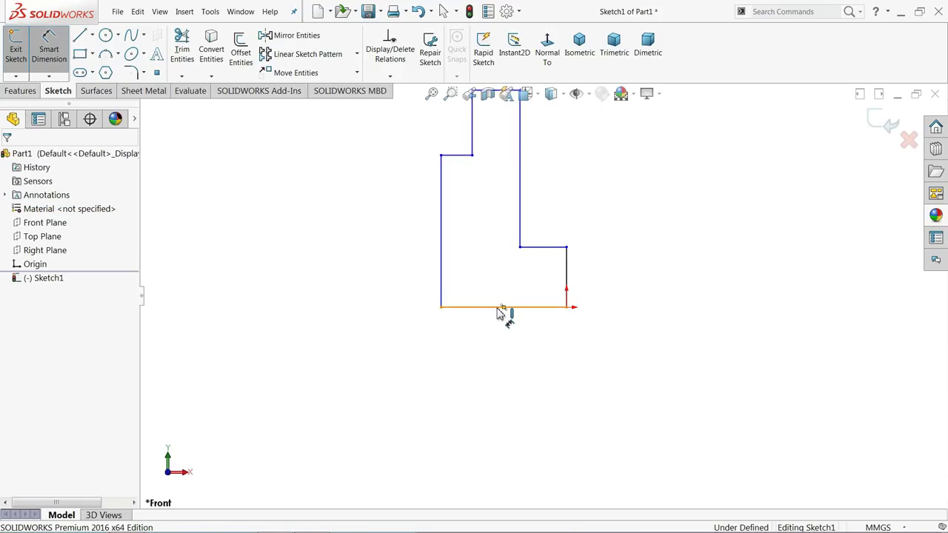
pyautogui.click(499, 308)
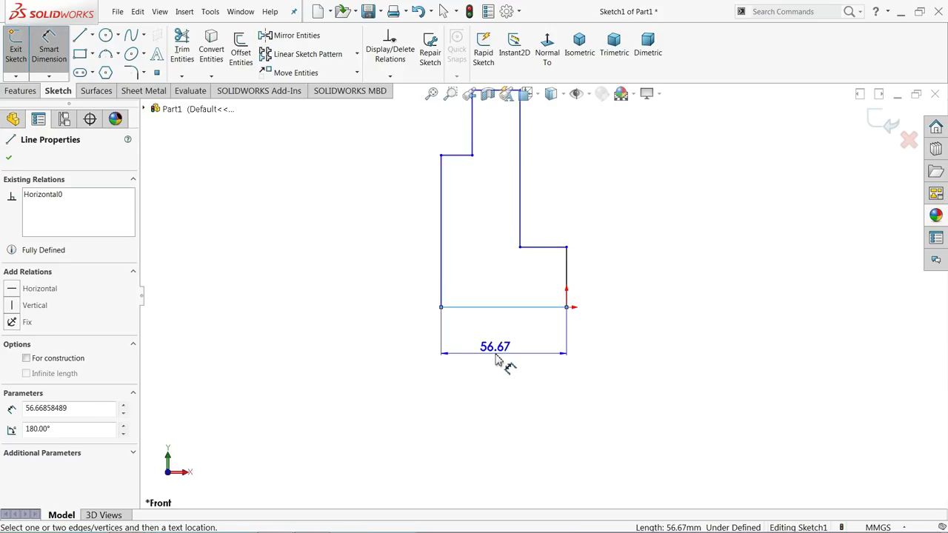
pyautogui.click(501, 361)
pyautogui.write('28/')
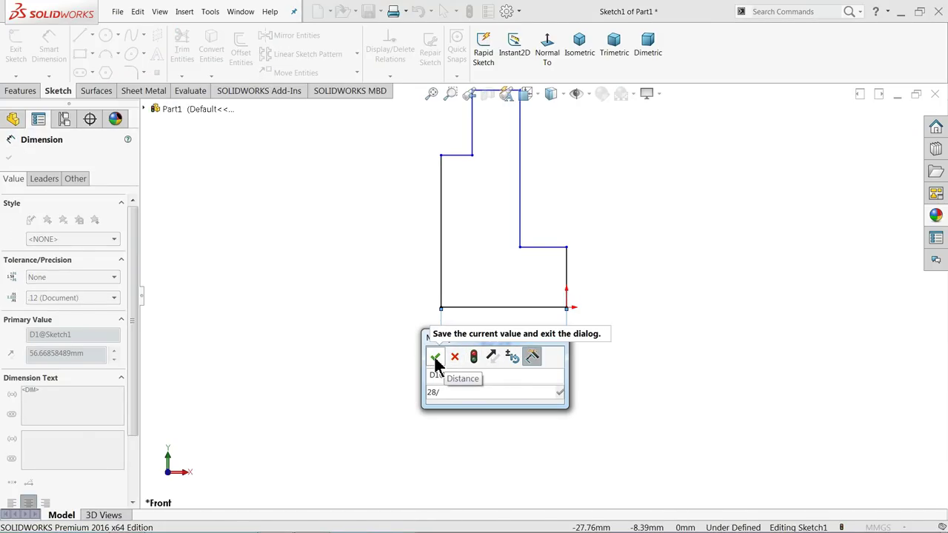
pyautogui.click(435, 358)
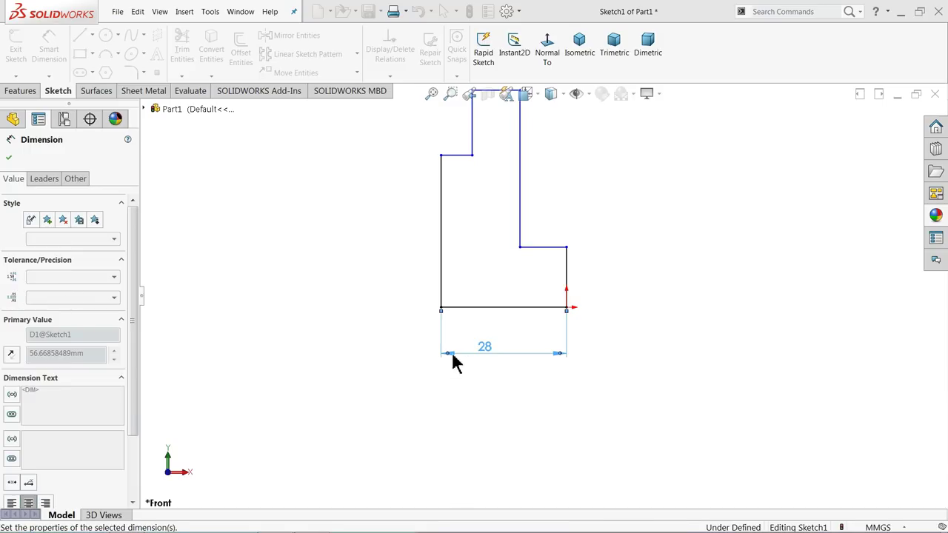
pyautogui.click(568, 285)
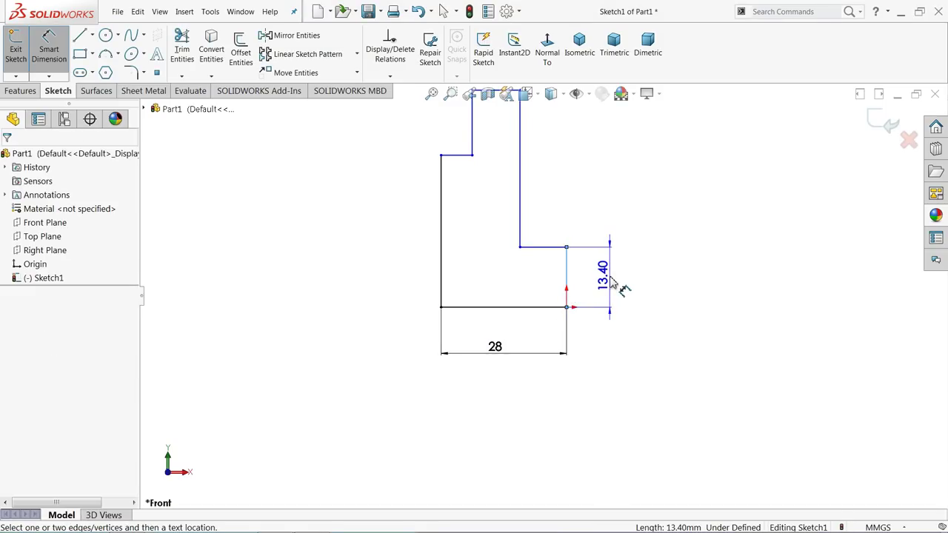
pyautogui.click(605, 284)
pyautogui.write('14')
pyautogui.click(549, 278)
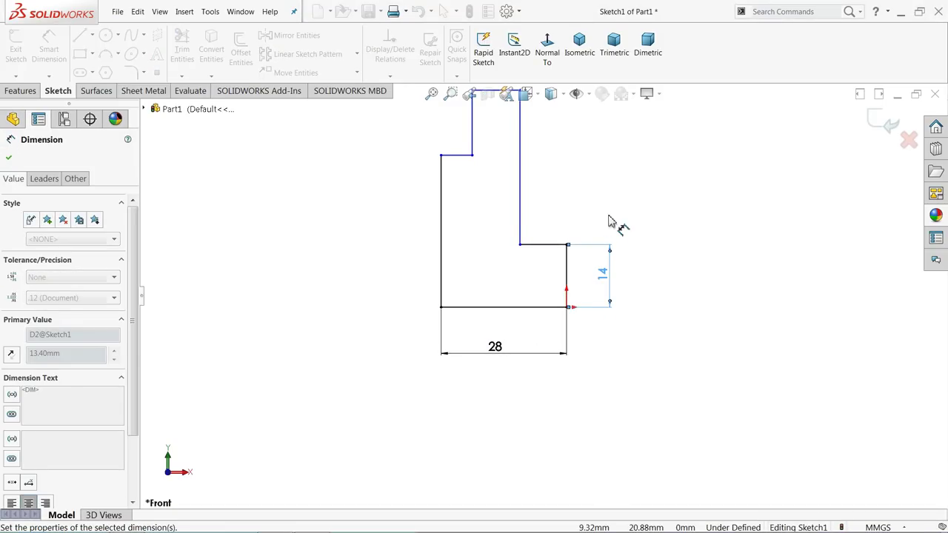
pyautogui.click(518, 154)
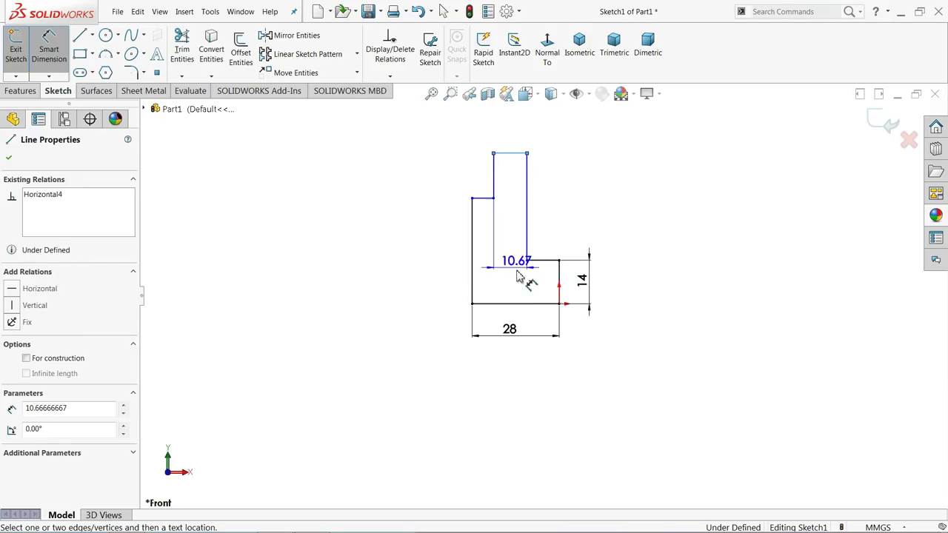
pyautogui.click(519, 305)
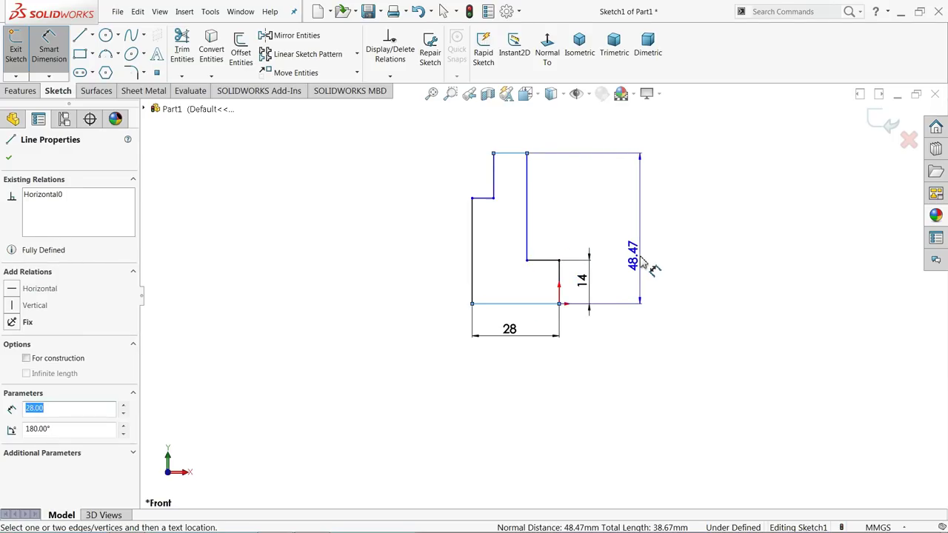
pyautogui.click(641, 260)
pyautogui.write('47.5')
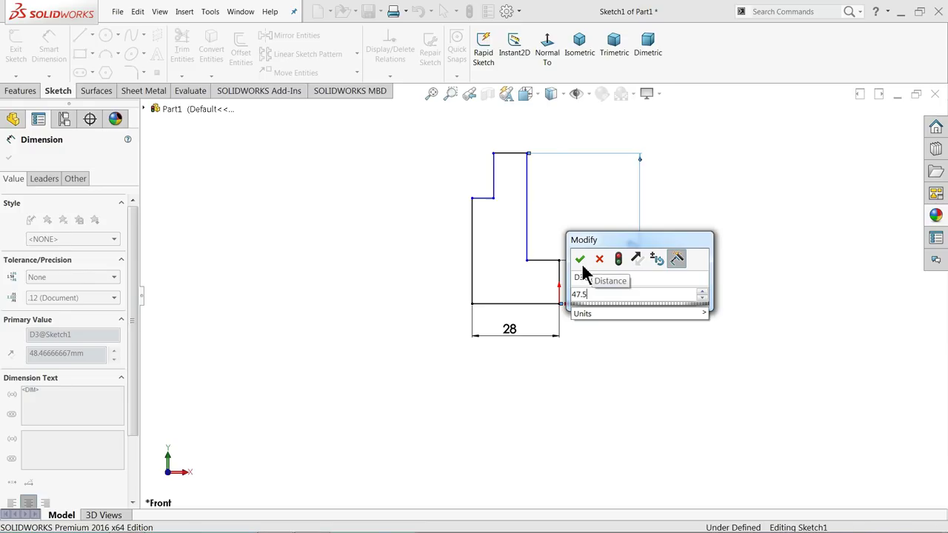
pyautogui.click(581, 258)
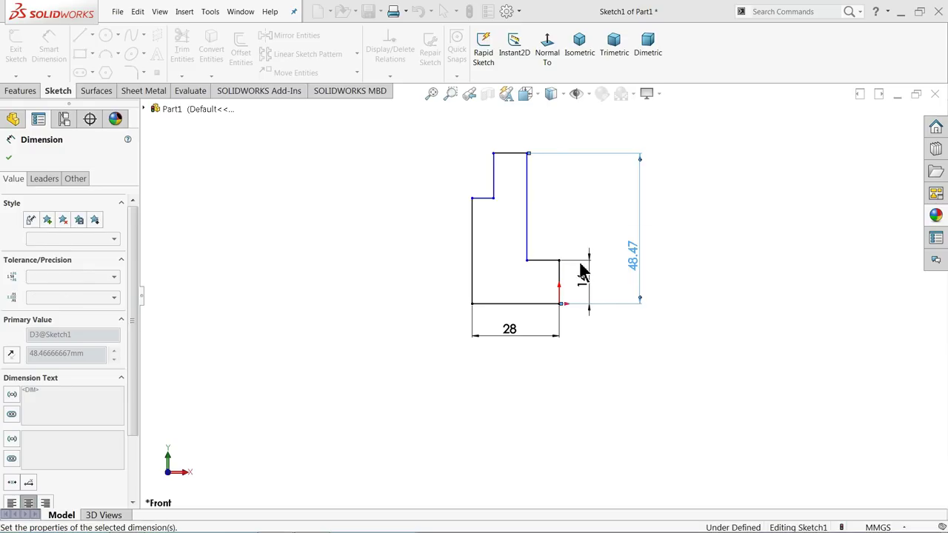
# Dimension the left height to 35 mm and both short step widths to 5 mm
pyautogui.click(472, 260)
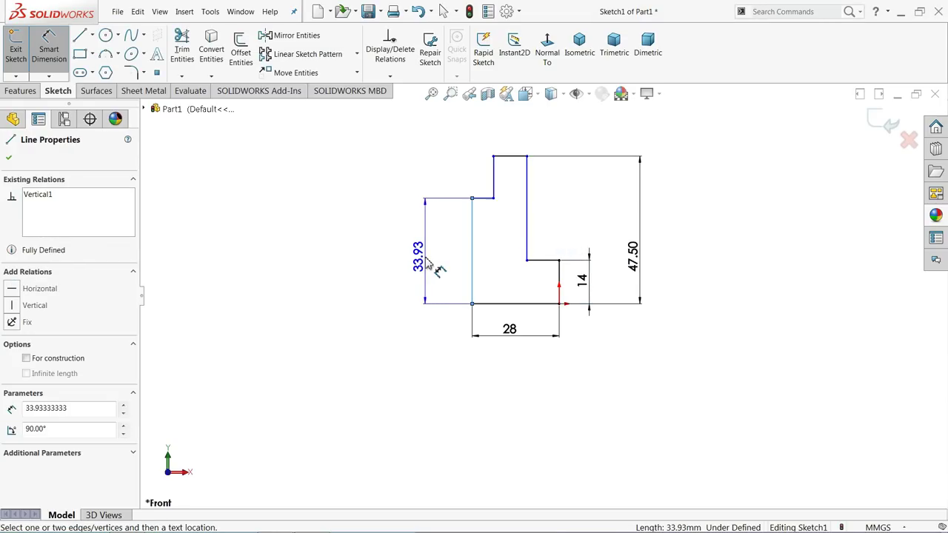
pyautogui.click(427, 263)
pyautogui.click(370, 261)
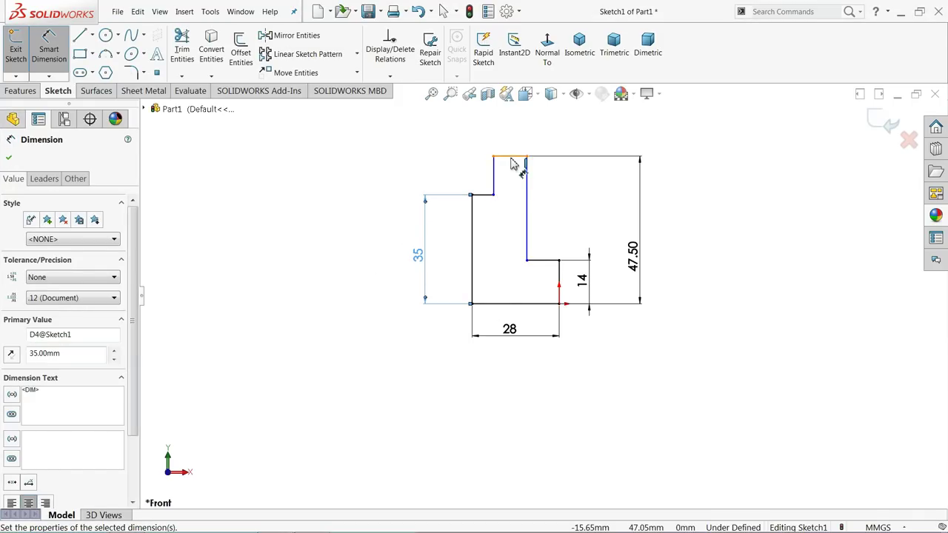
pyautogui.click(482, 196)
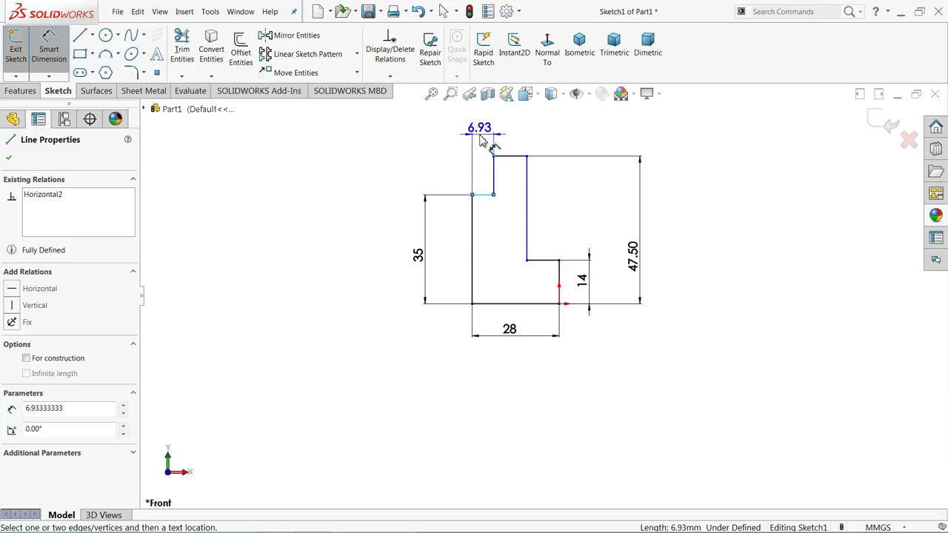
pyautogui.click(482, 141)
pyautogui.write('5')
pyautogui.click(421, 139)
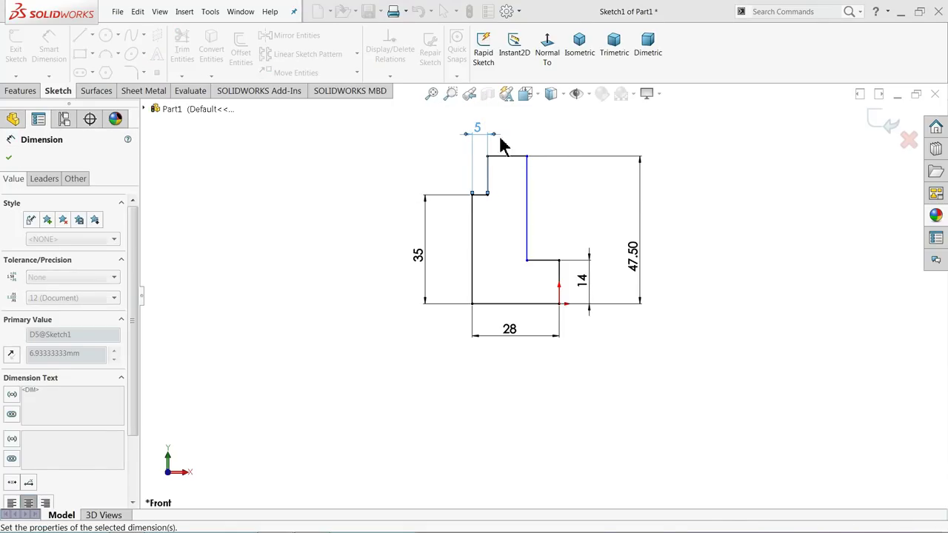
pyautogui.press('f')
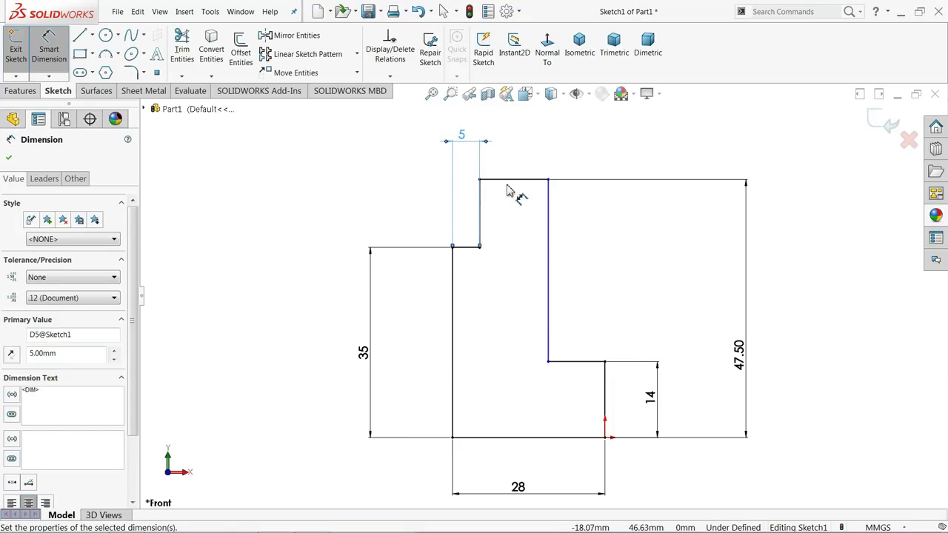
pyautogui.click(511, 180)
pyautogui.click(516, 159)
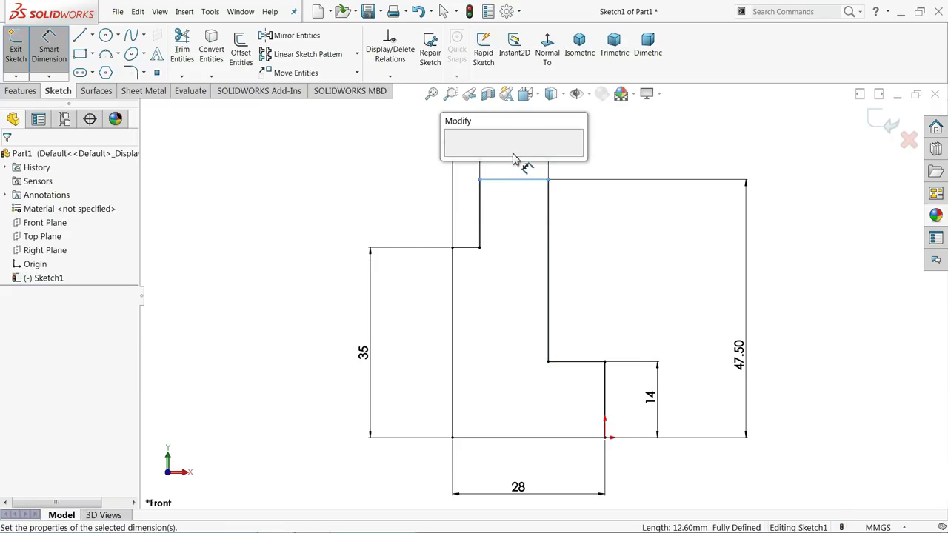
pyautogui.write('5')
pyautogui.click(453, 154)
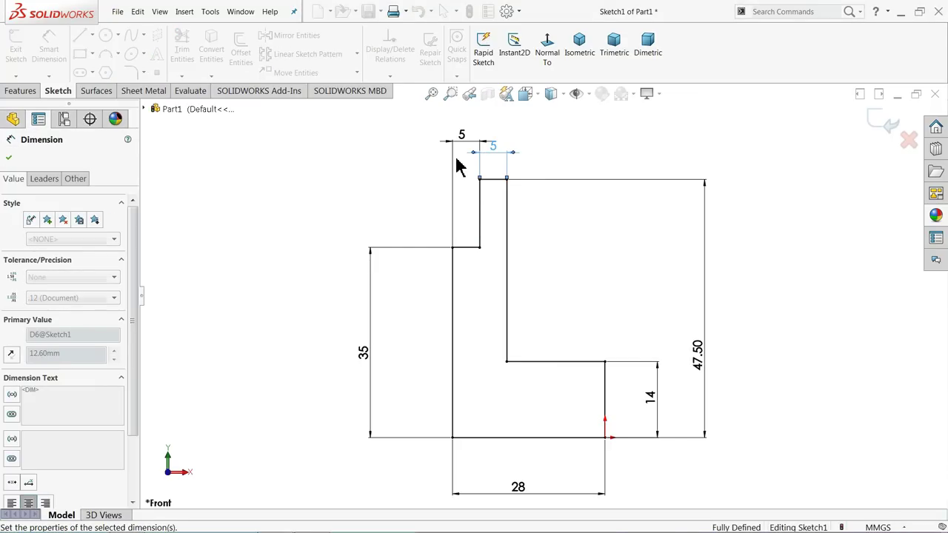
pyautogui.click(374, 201)
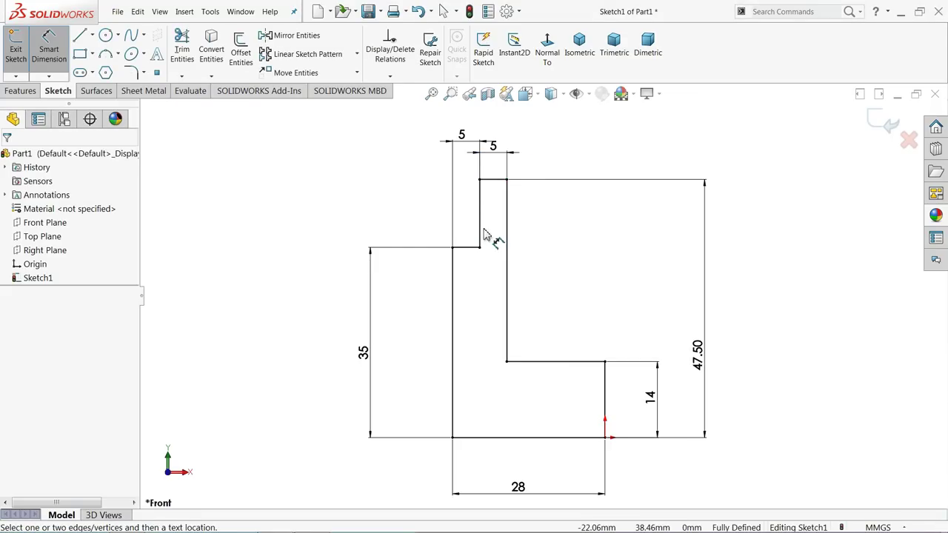
pyautogui.click(19, 92)
# Revolve the profile 360° about the bottom 28 mm line into a flanged disc with a central boss
pyautogui.click(63, 56)
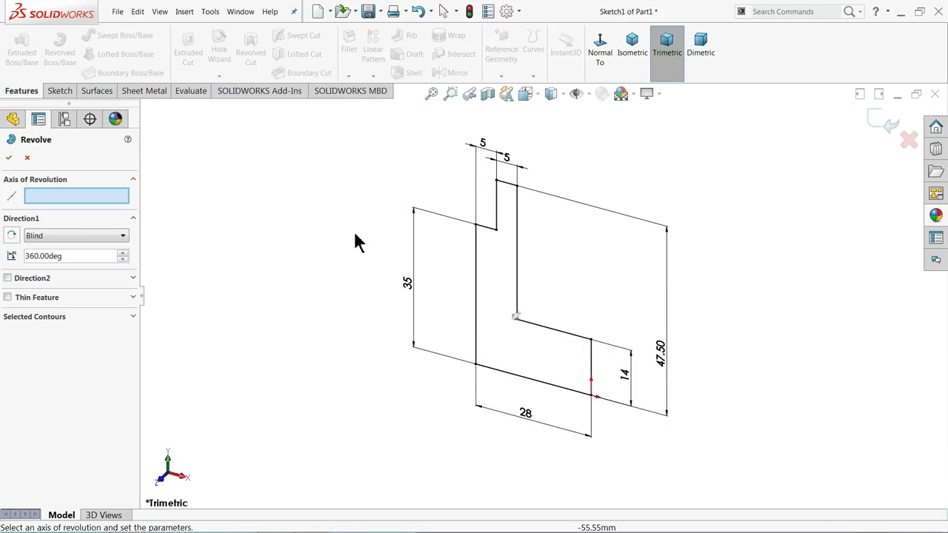
pyautogui.click(501, 381)
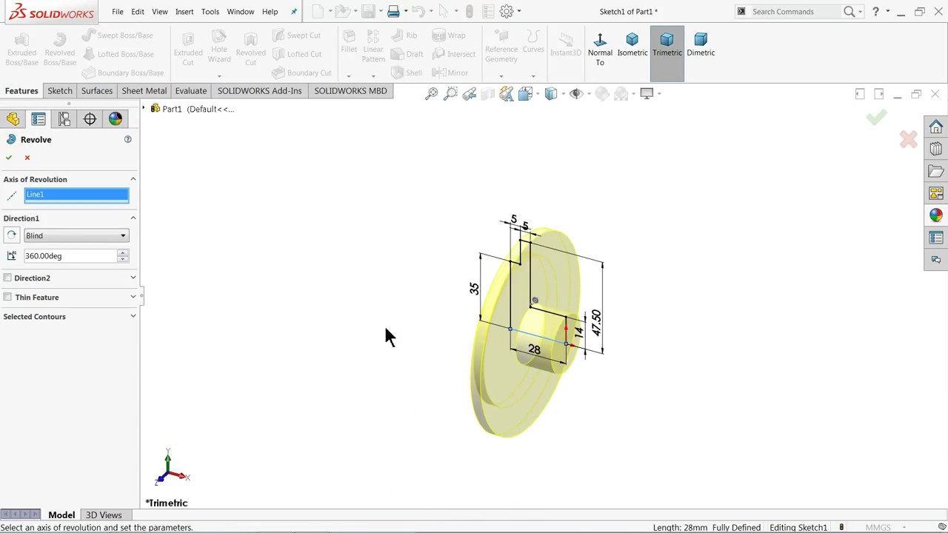
pyautogui.scroll(-2, 541, 379)
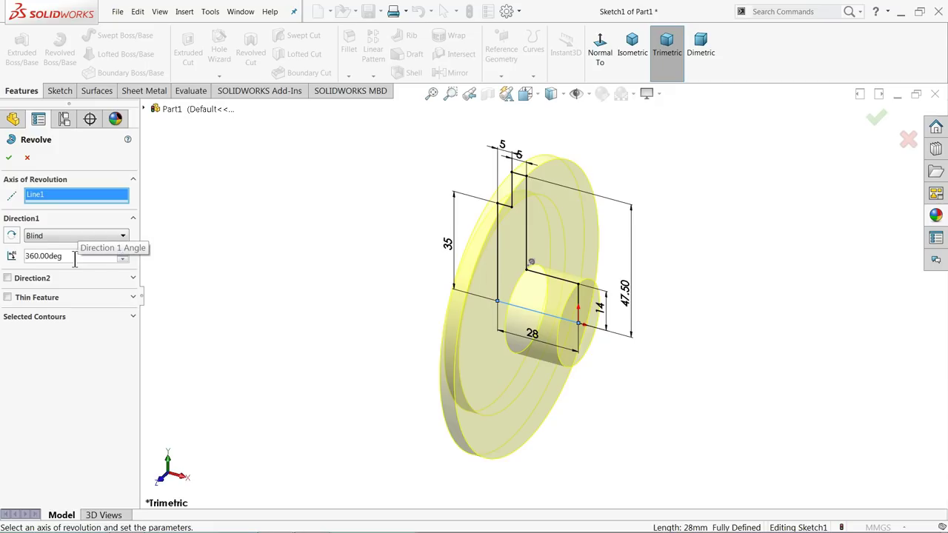
pyautogui.click(7, 160)
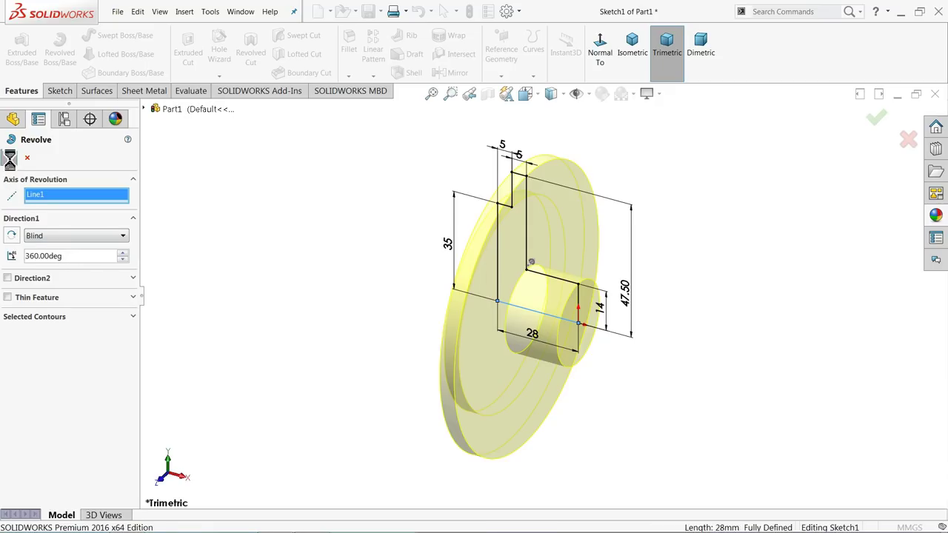
pyautogui.moveTo(227, 271)
pyautogui.mouseDown(button='middle')
pyautogui.moveTo(295, 276)
pyautogui.moveTo(239, 261)
pyautogui.mouseUp(button='middle')
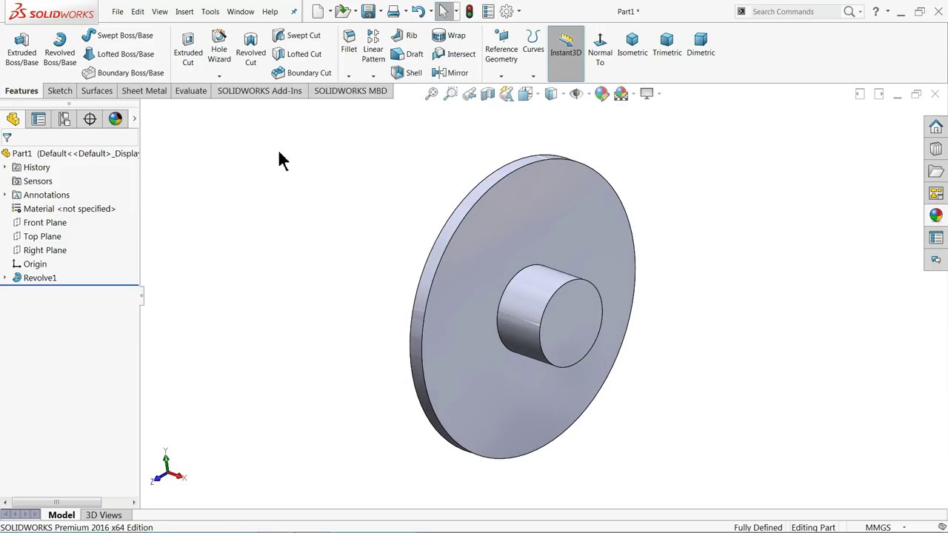
# Round the edge at the base of the central boss with a 5 mm fillet
pyautogui.click(349, 59)
pyautogui.write('5')
pyautogui.press('Return')
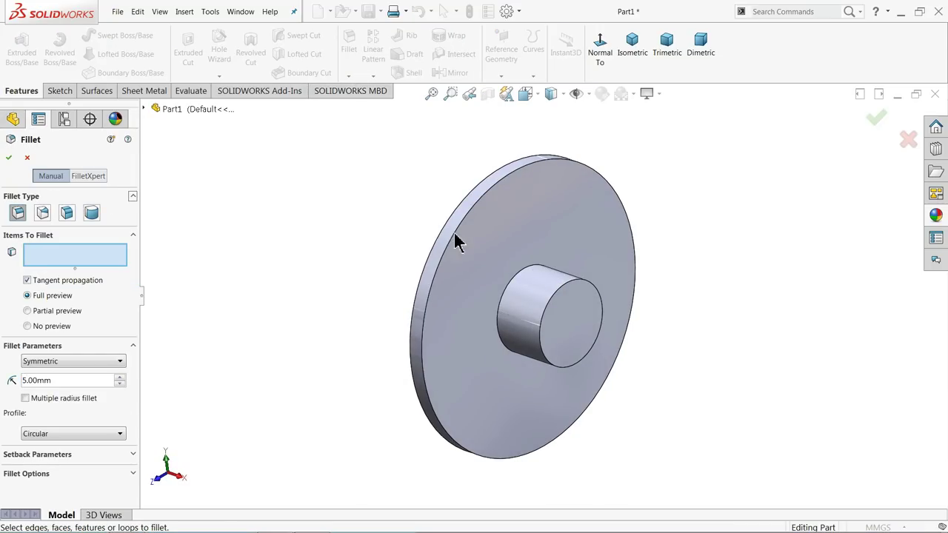
pyautogui.click(516, 281)
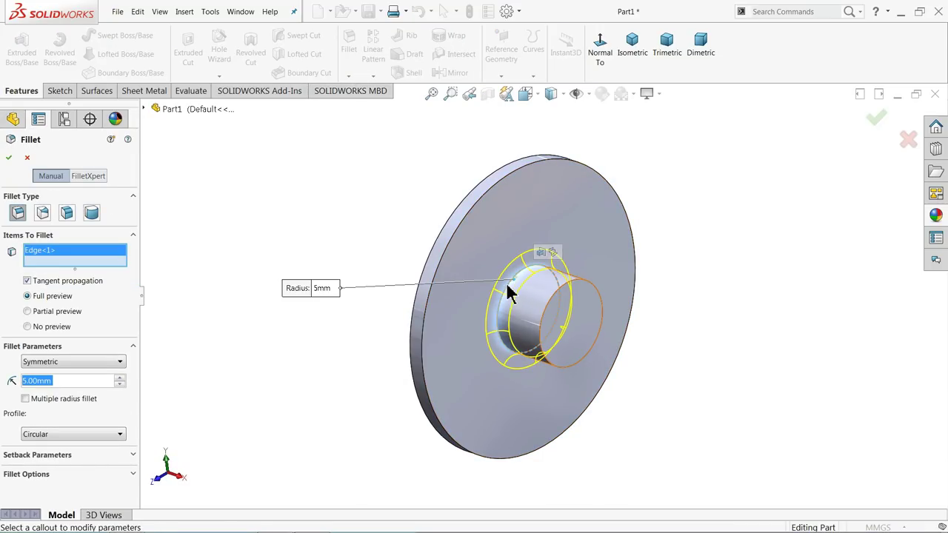
pyautogui.click(9, 158)
pyautogui.moveTo(186, 245)
pyautogui.mouseDown(button='middle')
pyautogui.moveTo(196, 232)
pyautogui.moveTo(271, 265)
pyautogui.moveTo(298, 289)
pyautogui.mouseUp(button='middle')
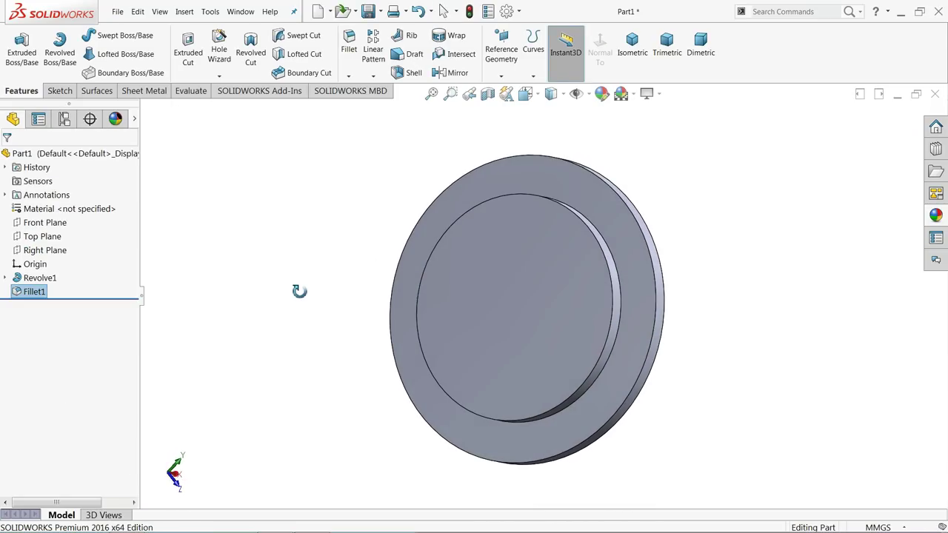
# Start a hole on the disc face as ISO Hex Socket CTSK Head ISO 10642, M12, Normal fit
pyautogui.click(501, 297)
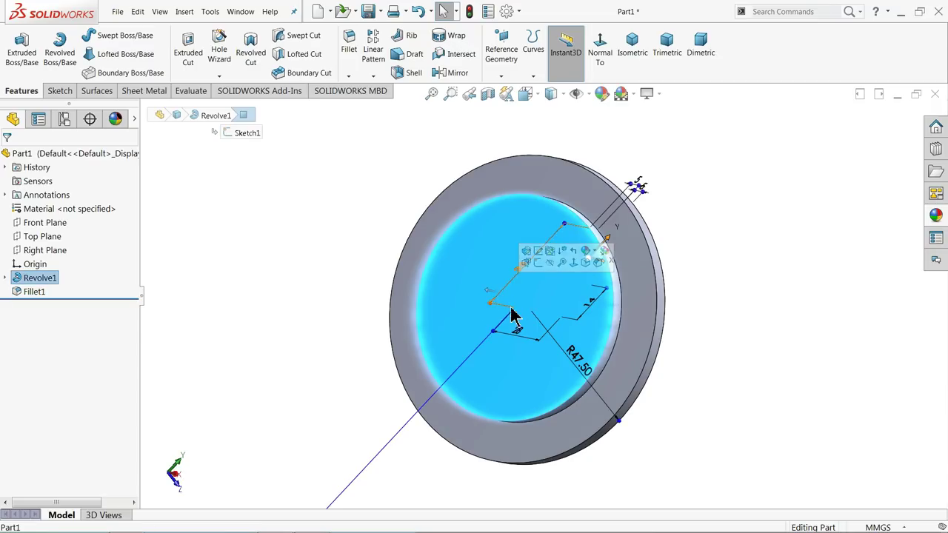
pyautogui.click(218, 49)
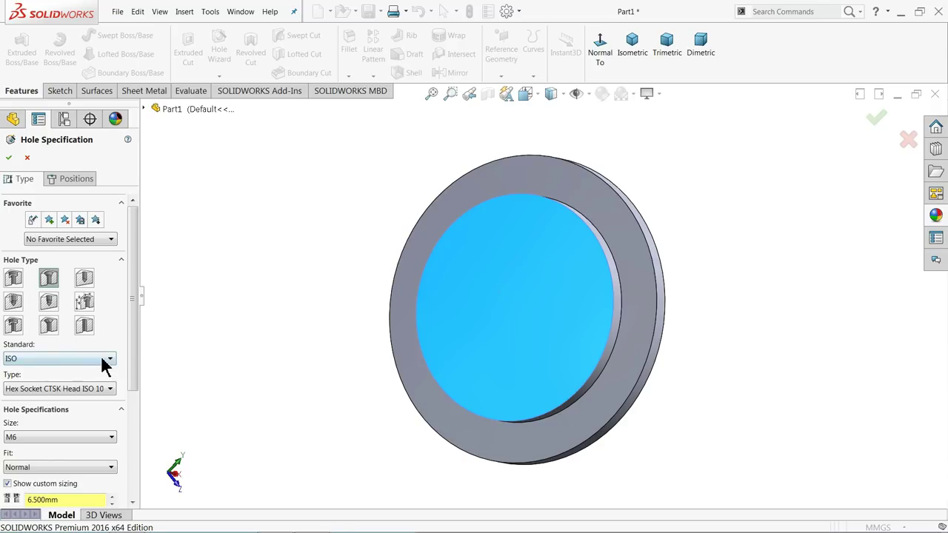
pyautogui.scroll(-3, 119, 348)
pyautogui.scroll(2, 52, 293)
pyautogui.click(46, 265)
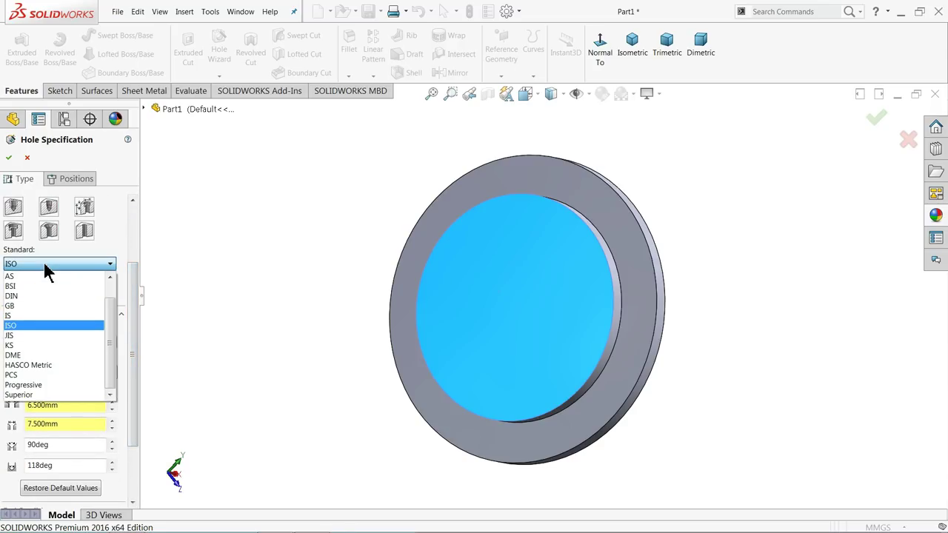
pyautogui.click(44, 265)
pyautogui.click(54, 293)
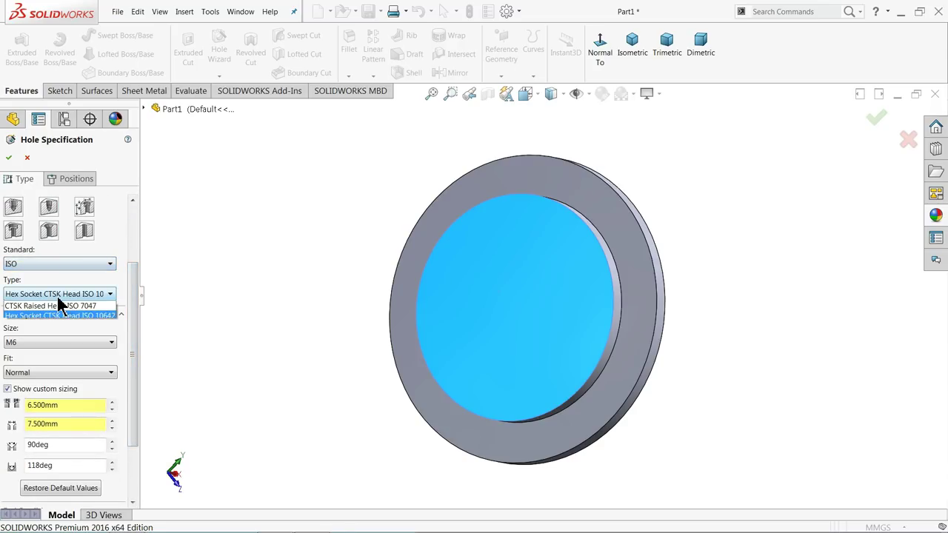
pyautogui.click(96, 296)
pyautogui.click(46, 347)
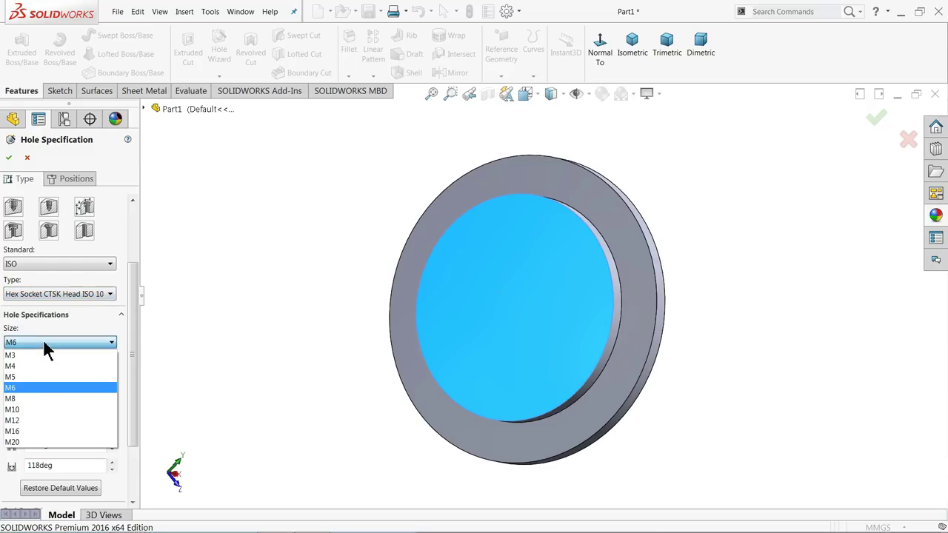
pyautogui.click(22, 425)
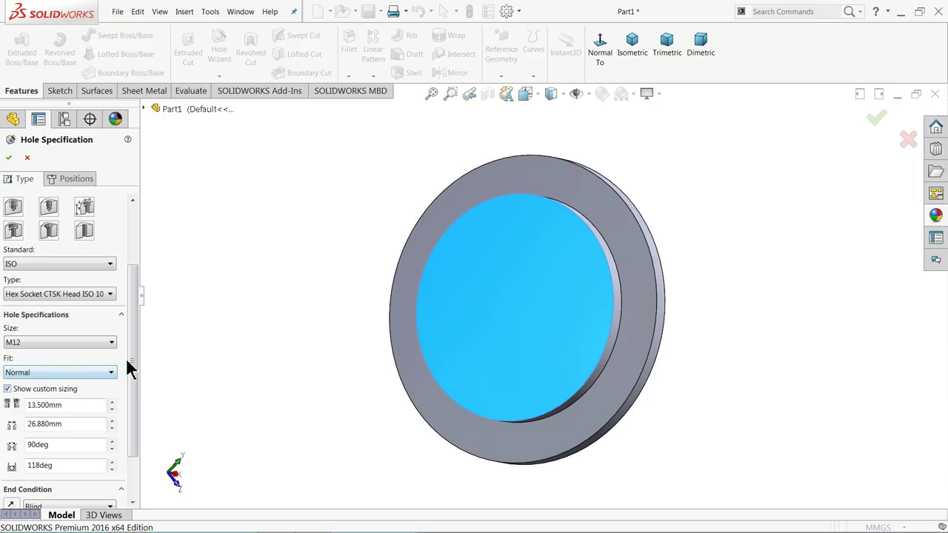
pyautogui.moveTo(130, 367); pyautogui.dragTo(130, 393)
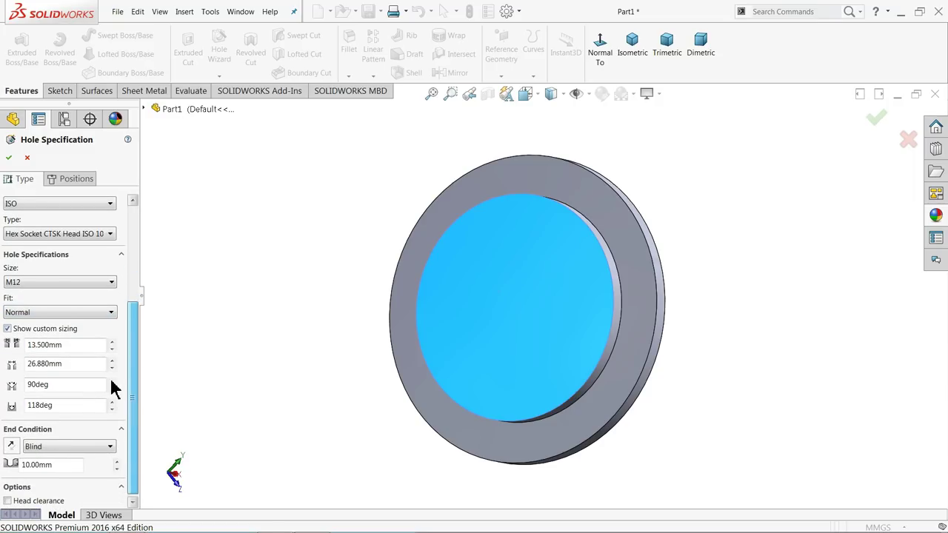
pyautogui.click(39, 317)
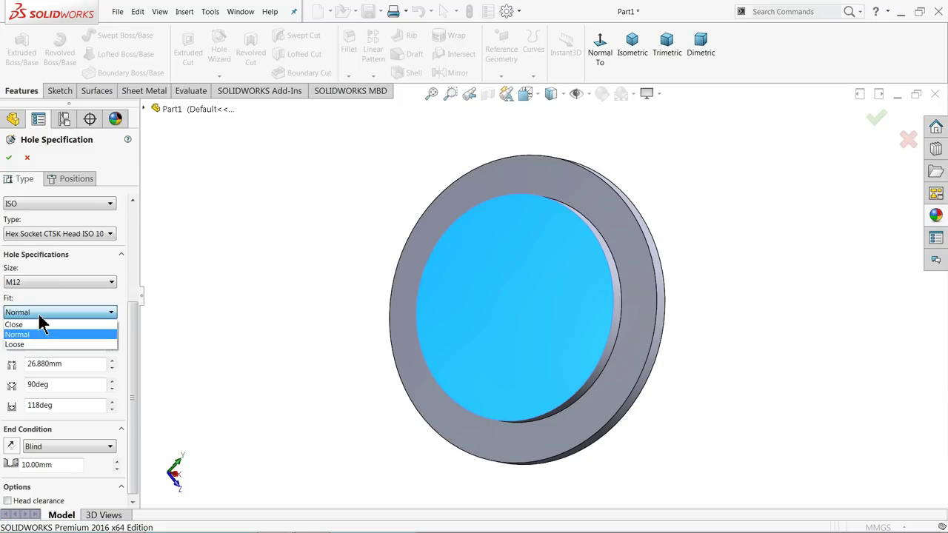
pyautogui.click(39, 317)
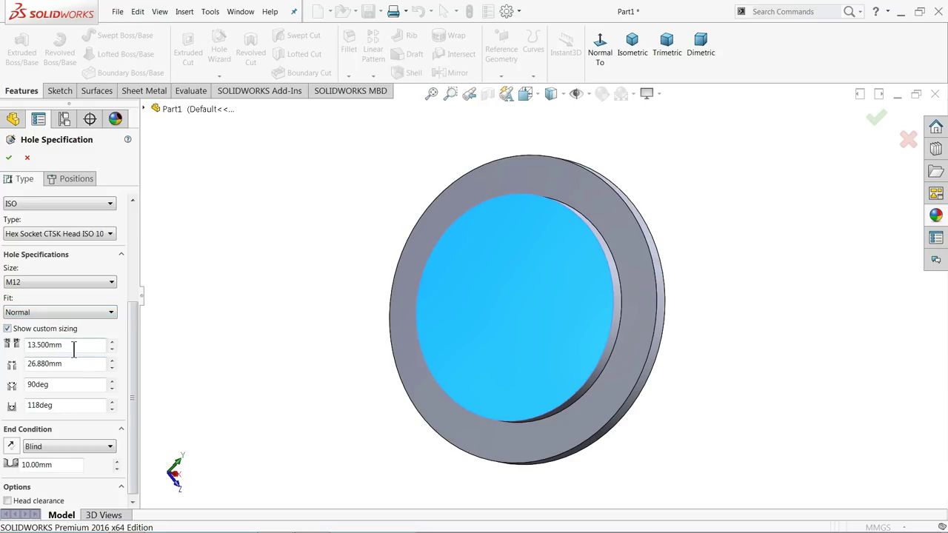
# Set custom diameters of 14 mm and 26 mm, with end condition Through All
pyautogui.moveTo(73, 345); pyautogui.dragTo(30, 345)
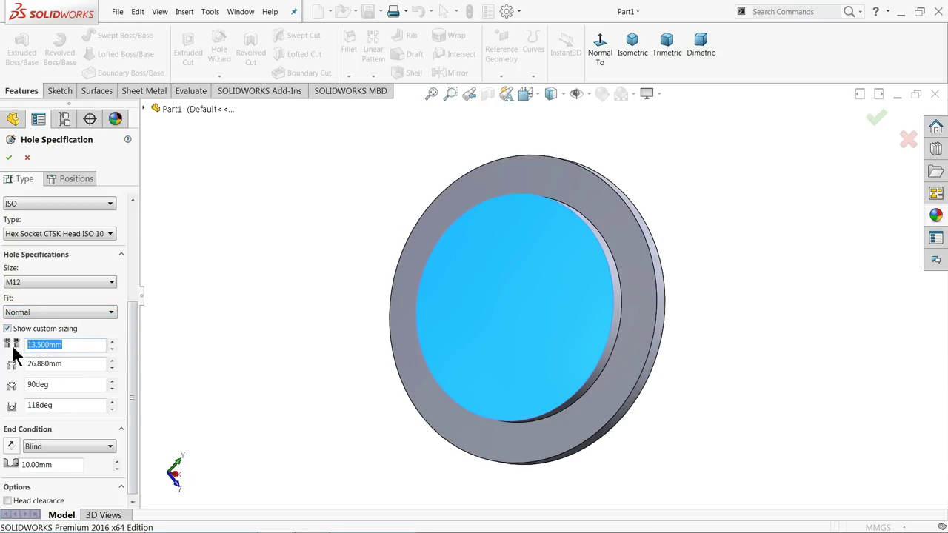
pyautogui.write('14')
pyautogui.press('Return')
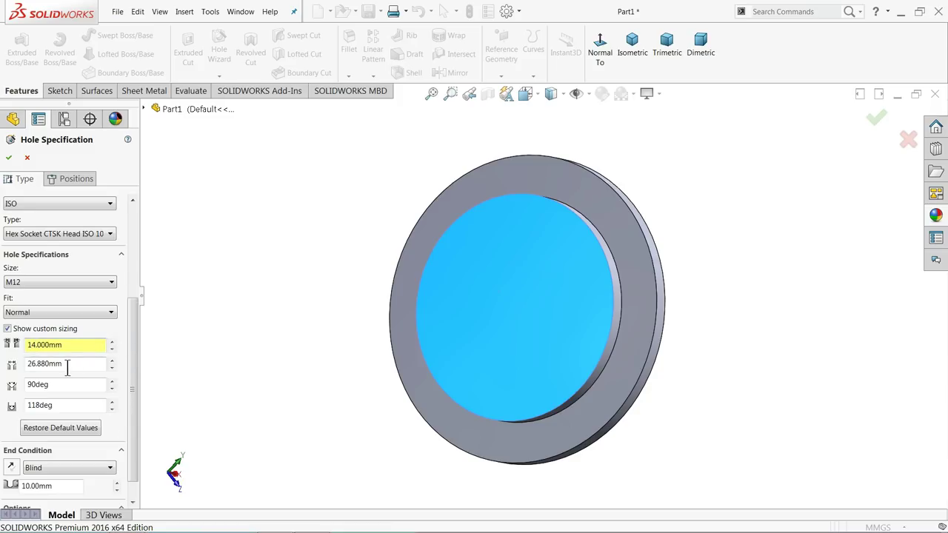
pyautogui.moveTo(65, 364); pyautogui.dragTo(42, 363)
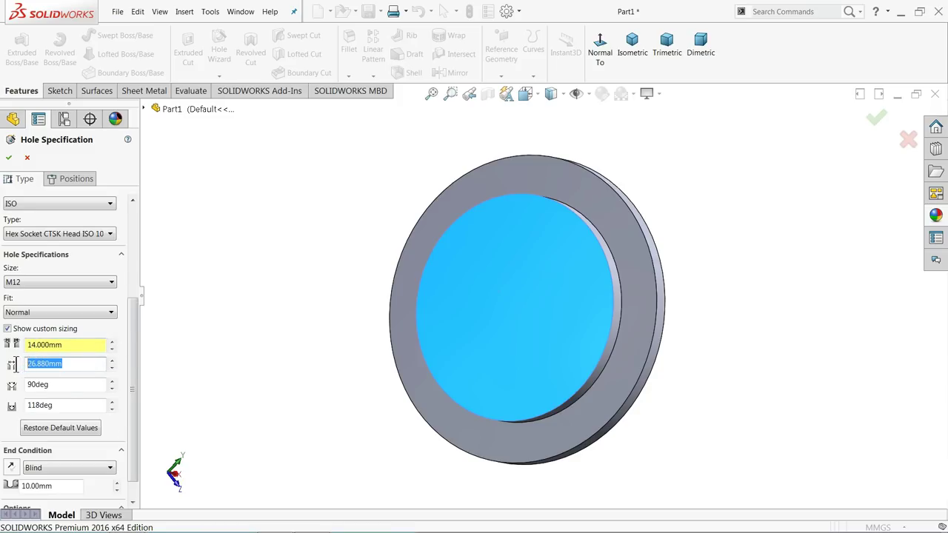
pyautogui.write('26')
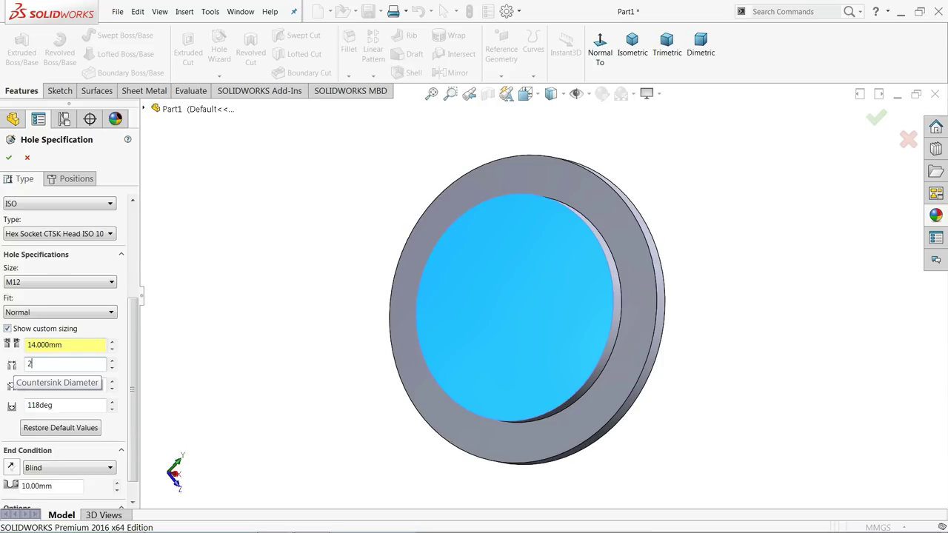
pyautogui.press('Return')
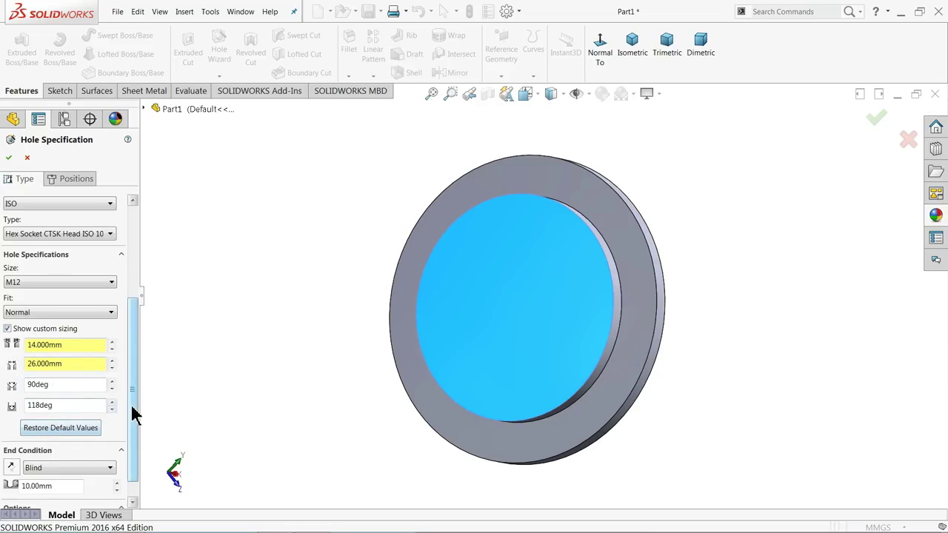
pyautogui.scroll(-1, 132, 436)
pyautogui.click(67, 444)
pyautogui.click(58, 465)
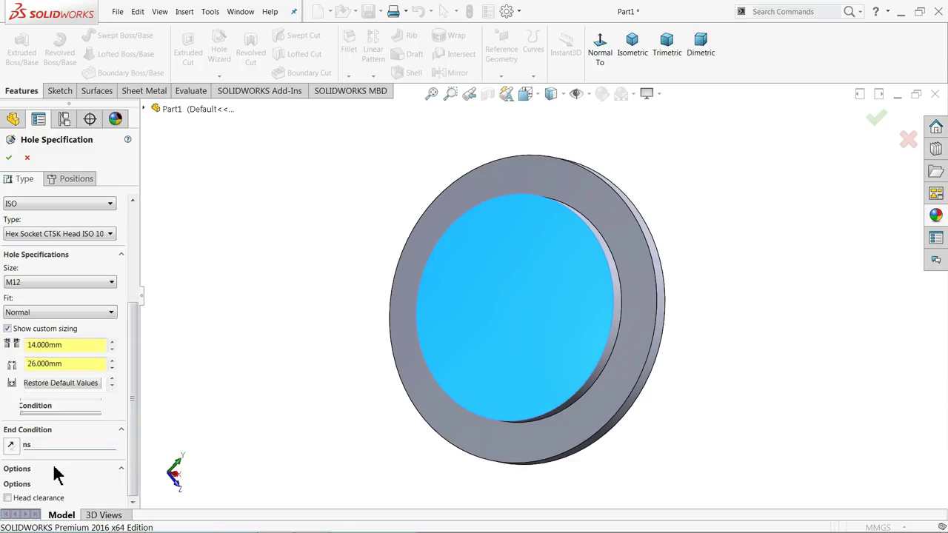
# Place the M12 countersunk hole at the disc centre, create it, and select the disc's front face
pyautogui.click(77, 179)
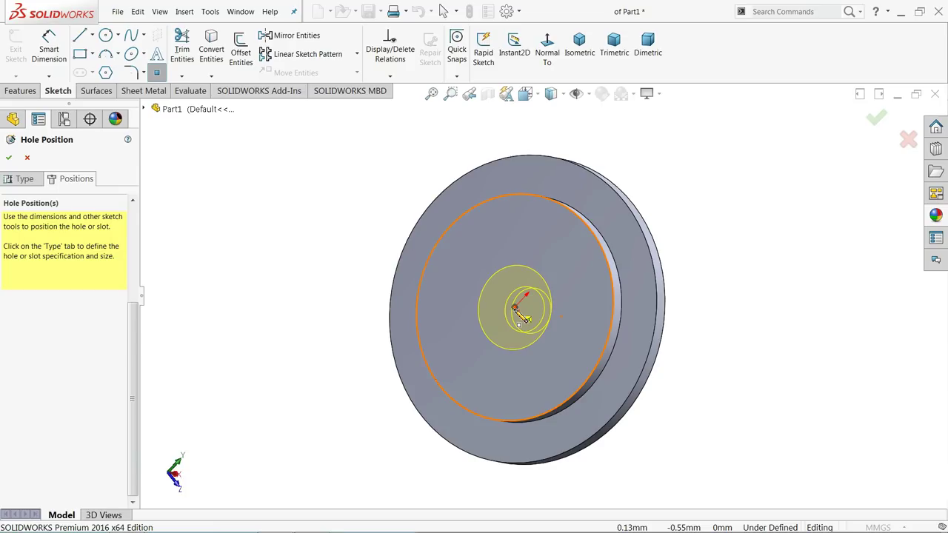
pyautogui.click(514, 308)
pyautogui.press('Escape')
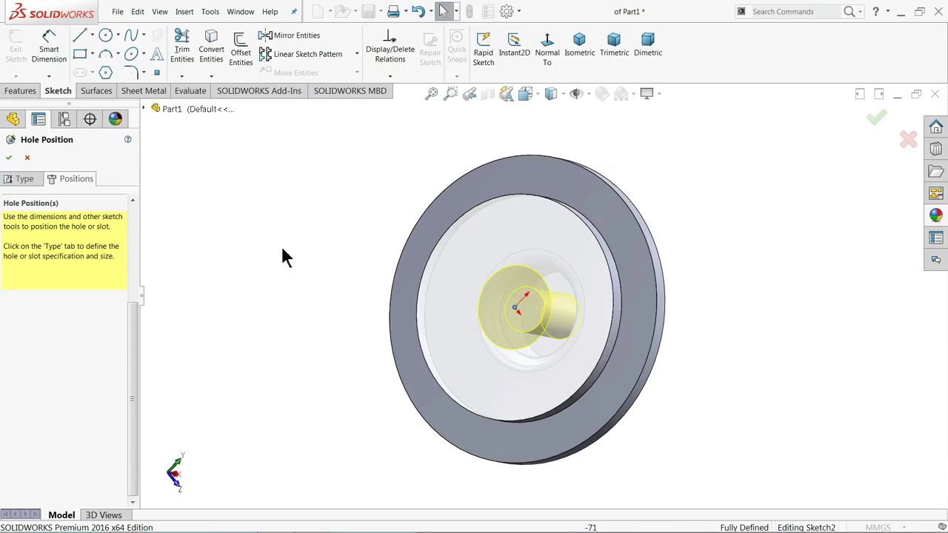
pyautogui.moveTo(374, 290)
pyautogui.mouseDown(button='middle')
pyautogui.moveTo(304, 259)
pyautogui.moveTo(371, 335)
pyautogui.mouseUp(button='middle')
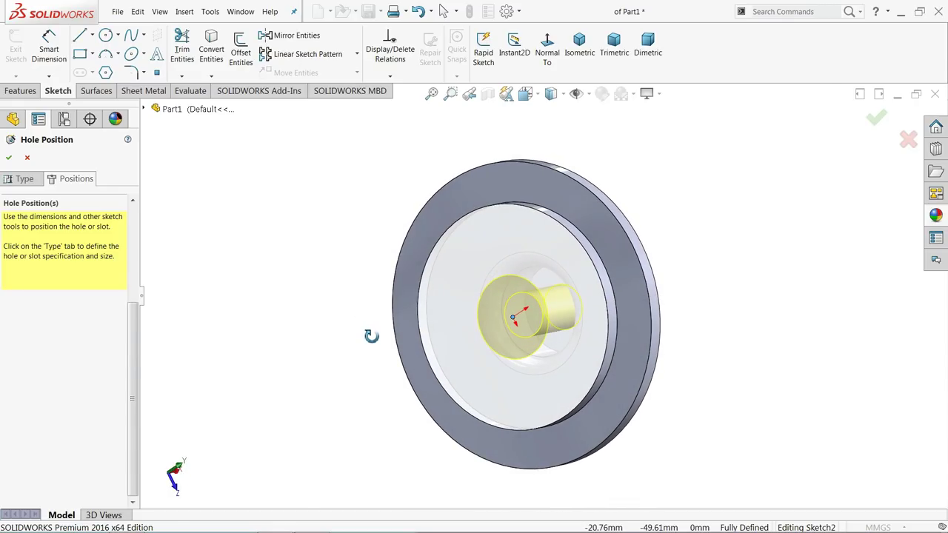
pyautogui.click(9, 157)
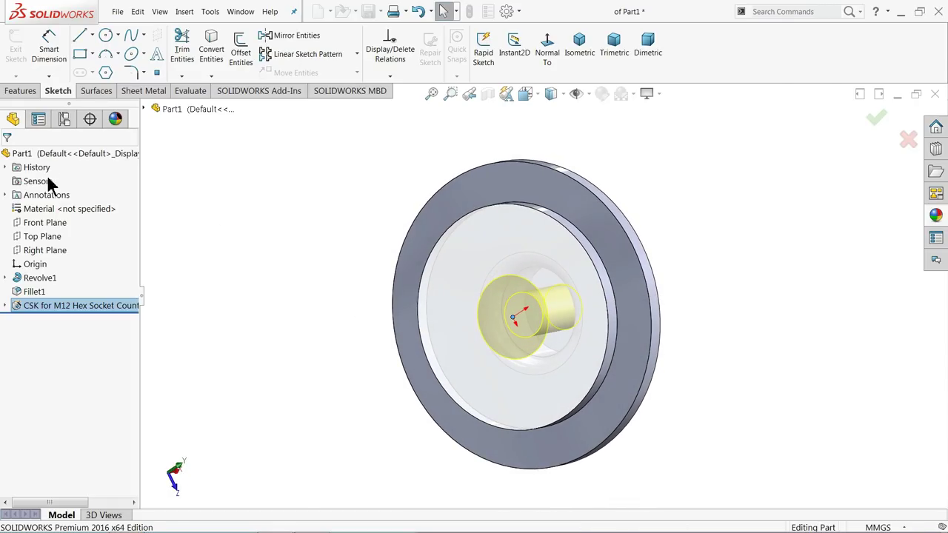
pyautogui.moveTo(303, 262)
pyautogui.mouseDown(button='middle')
pyautogui.moveTo(321, 217)
pyautogui.moveTo(336, 234)
pyautogui.moveTo(271, 182)
pyautogui.moveTo(186, 251)
pyautogui.moveTo(158, 258)
pyautogui.mouseUp(button='middle')
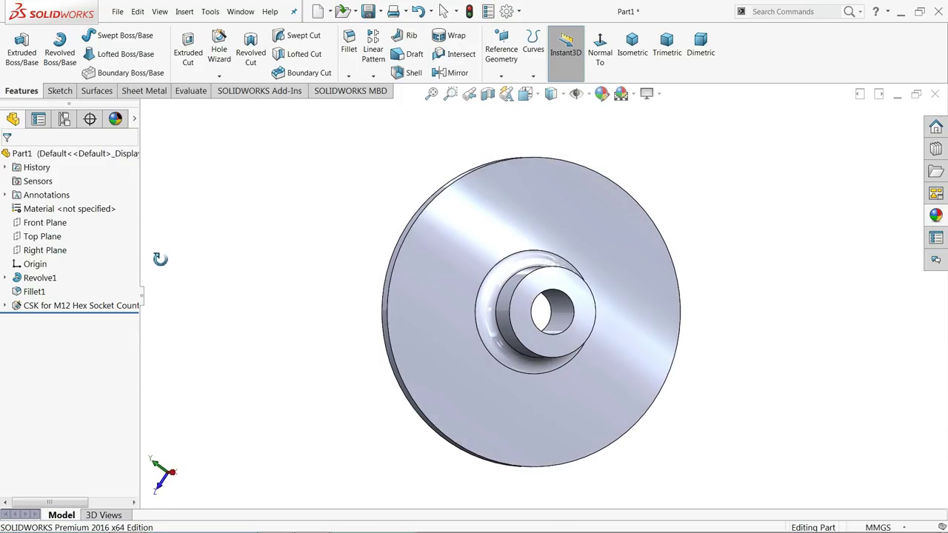
pyautogui.click(455, 248)
# Sketch an origin-centred construction circle on the disc face and dimension it to Ø80 mm
pyautogui.click(492, 216)
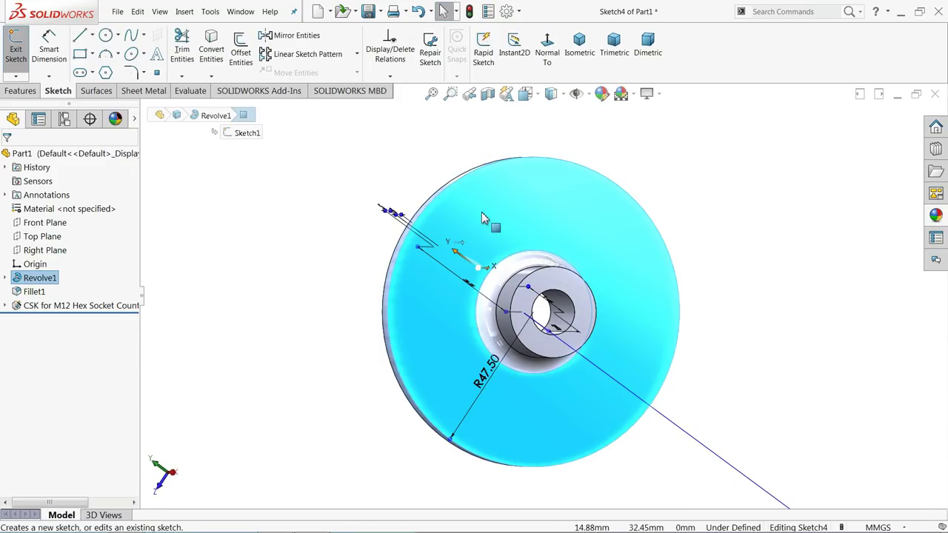
pyautogui.click(106, 35)
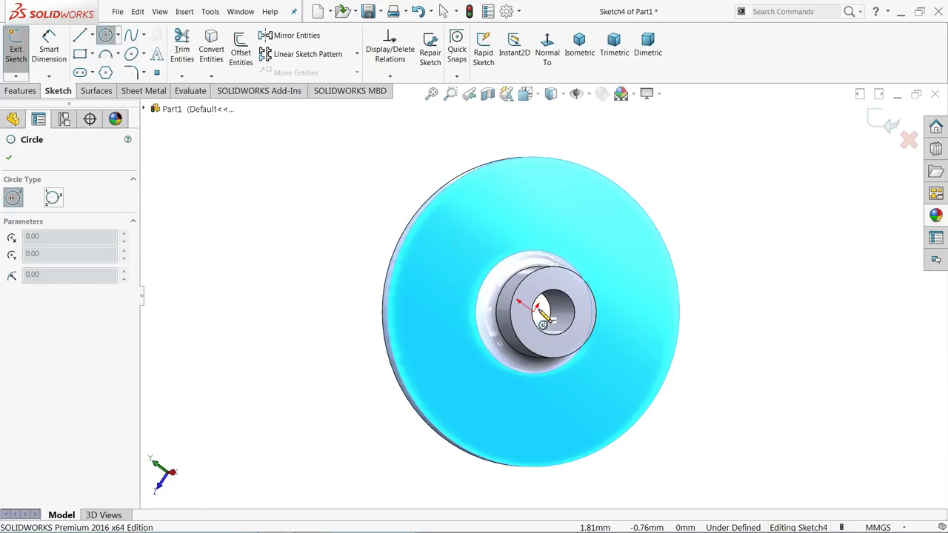
pyautogui.click(548, 51)
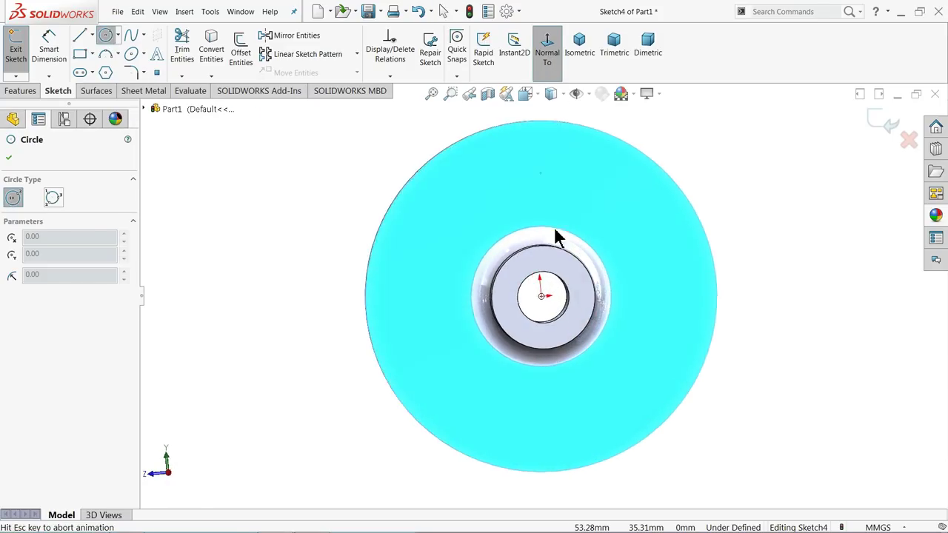
pyautogui.click(542, 295)
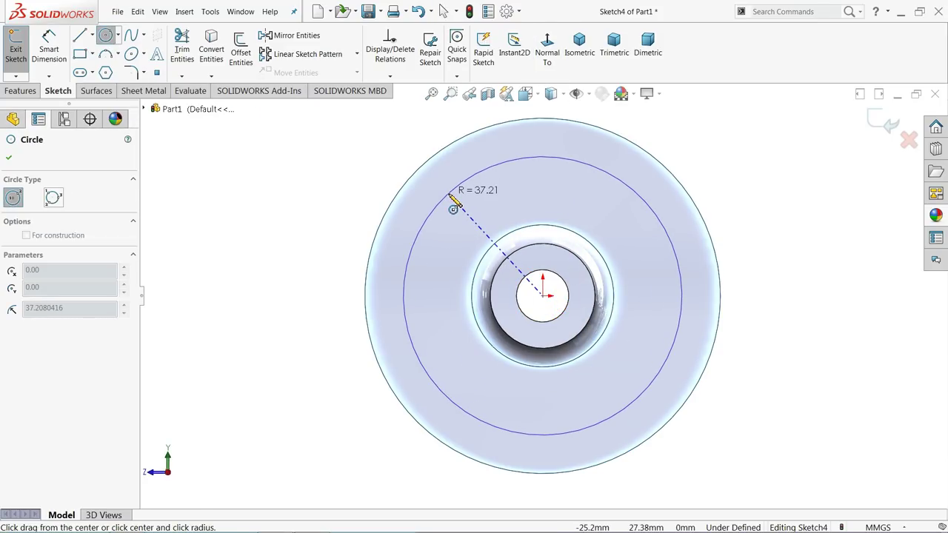
pyautogui.click(450, 197)
pyautogui.click(26, 367)
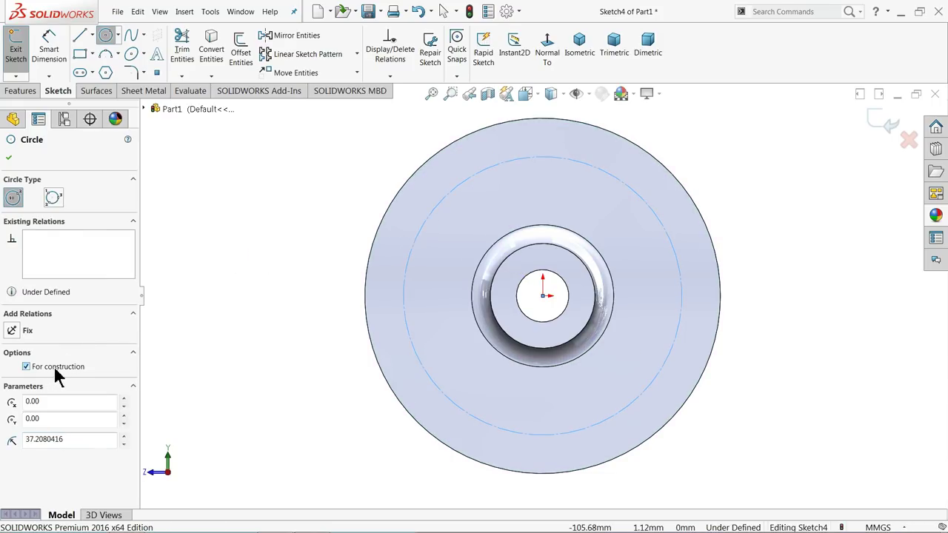
pyautogui.click(9, 157)
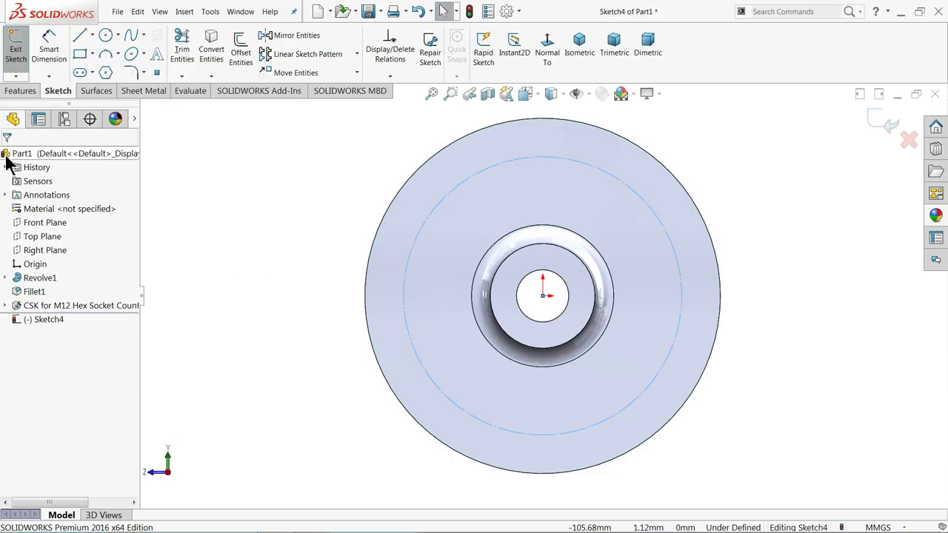
pyautogui.click(49, 46)
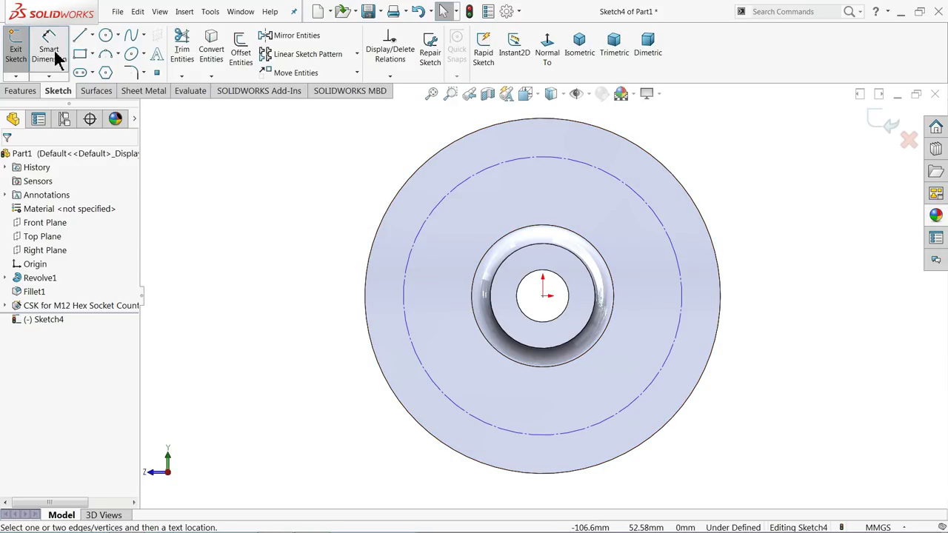
pyautogui.click(404, 285)
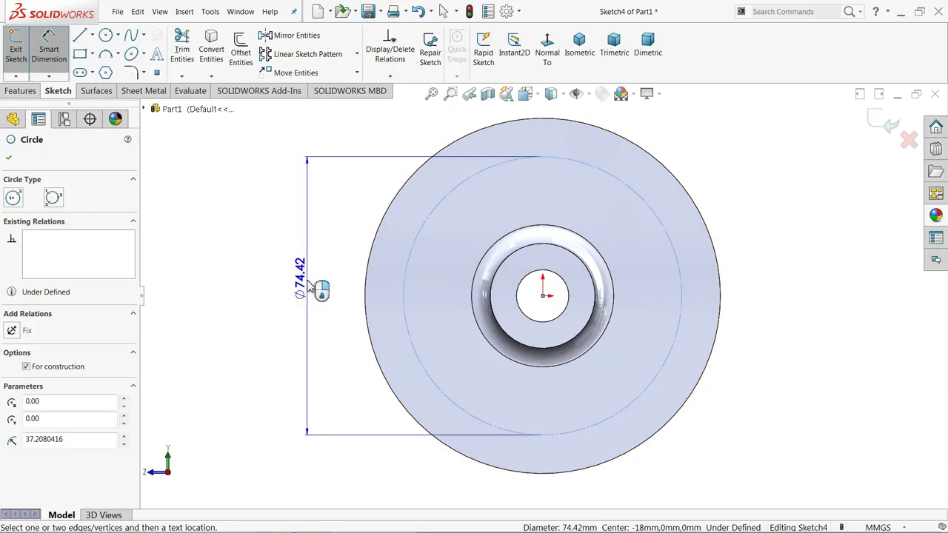
pyautogui.click(310, 286)
pyautogui.write('80')
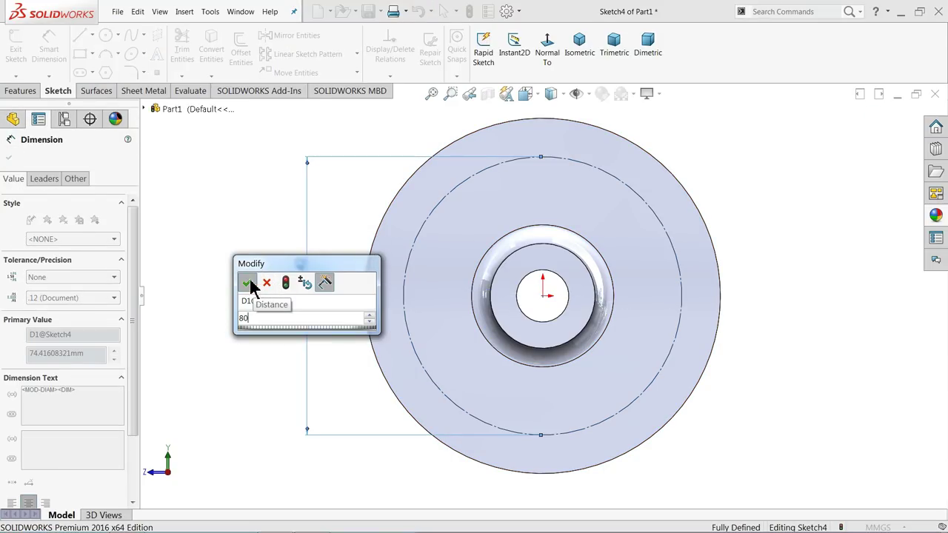
pyautogui.click(250, 282)
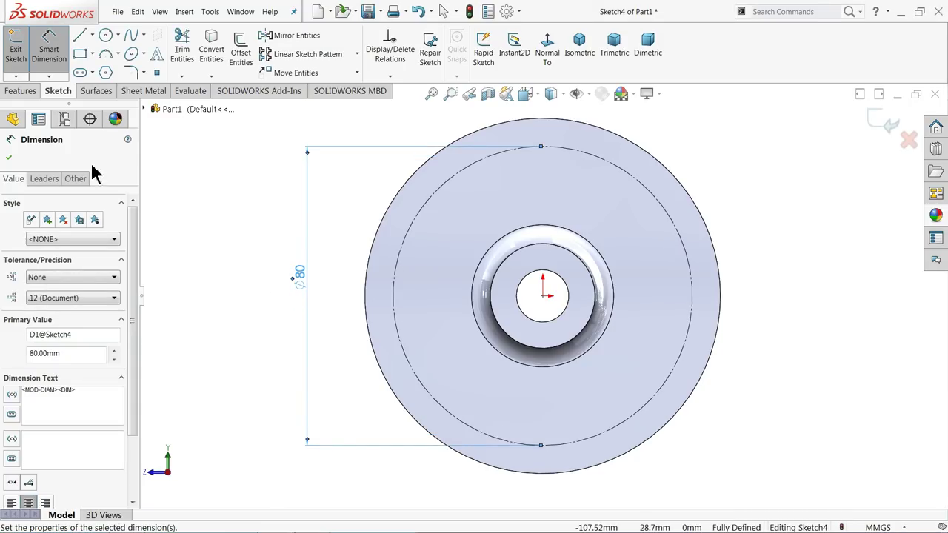
# Exit the sketch and start a Hole Wizard hole on the disc face, sized M6
pyautogui.click(881, 121)
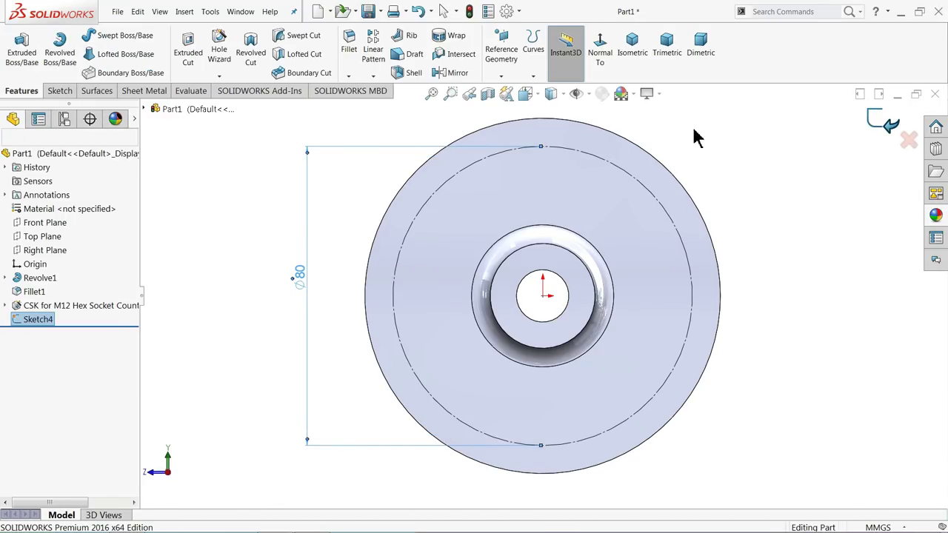
pyautogui.click(428, 258)
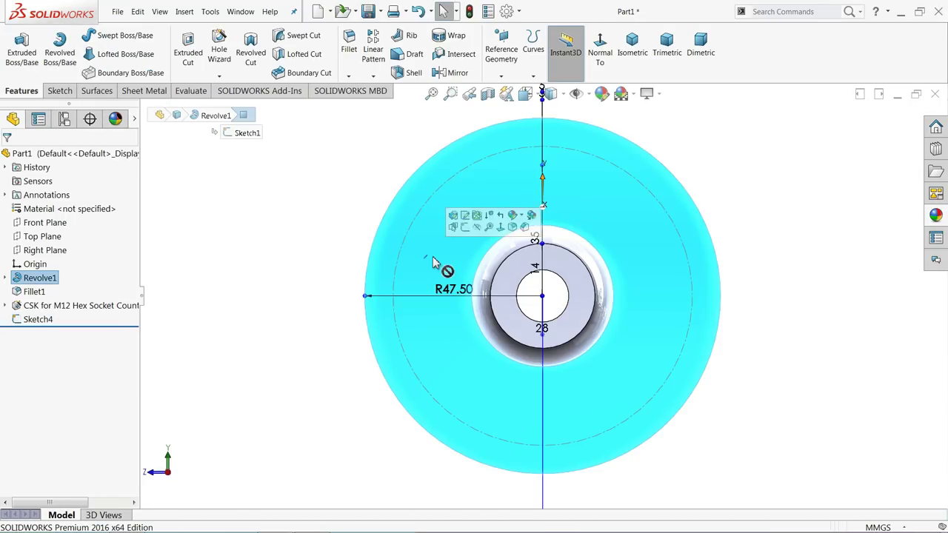
pyautogui.click(219, 54)
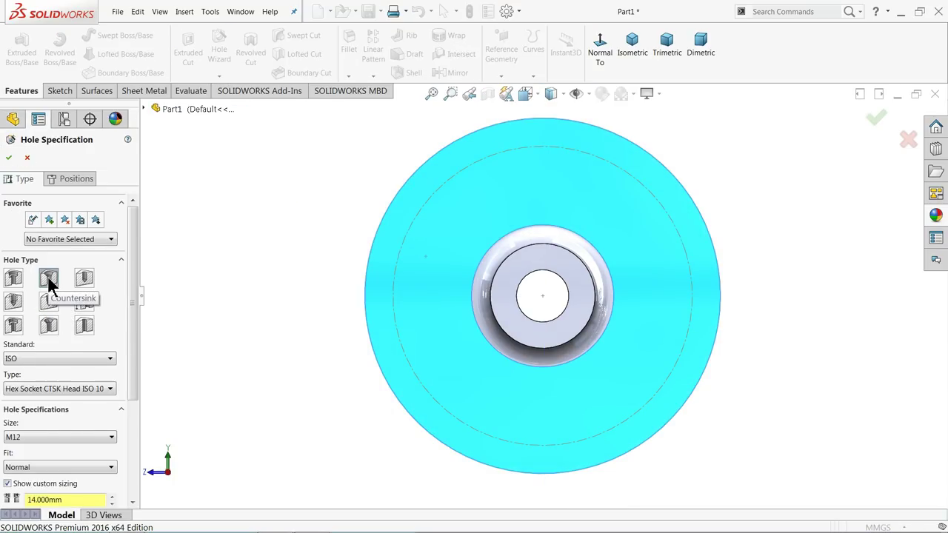
pyautogui.moveTo(132, 300); pyautogui.dragTo(132, 365)
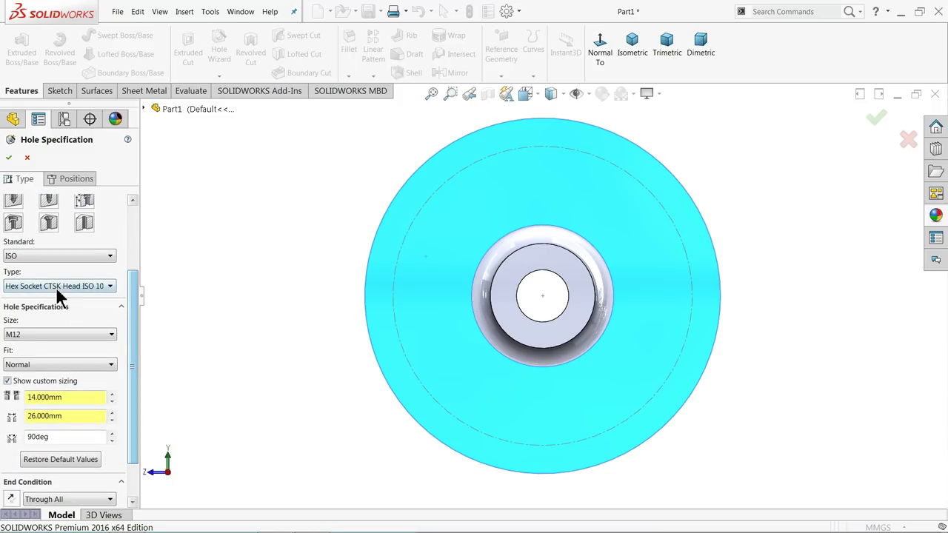
pyautogui.click(47, 337)
pyautogui.click(20, 385)
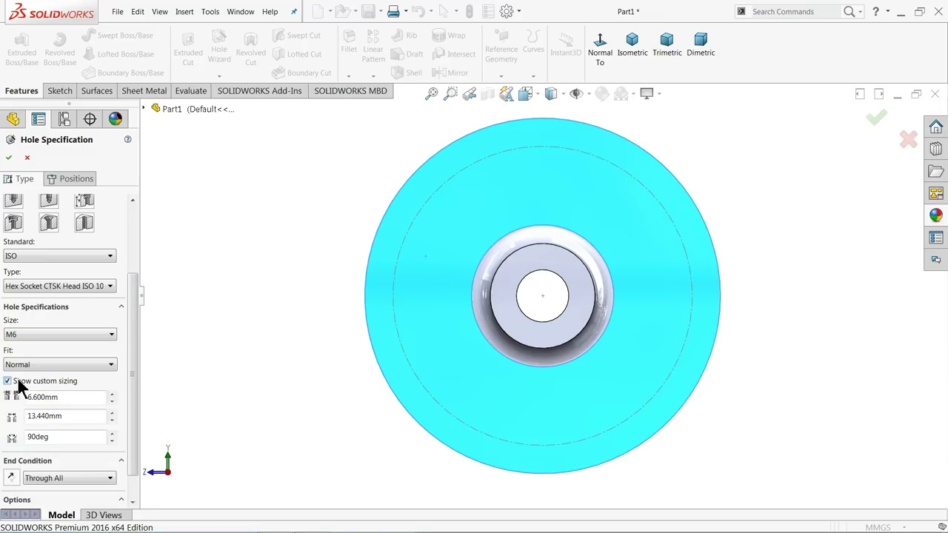
# Give the M6 countersunk hole custom diameters of 6.5 mm and 7.5 mm
pyautogui.moveTo(135, 367); pyautogui.dragTo(134, 402)
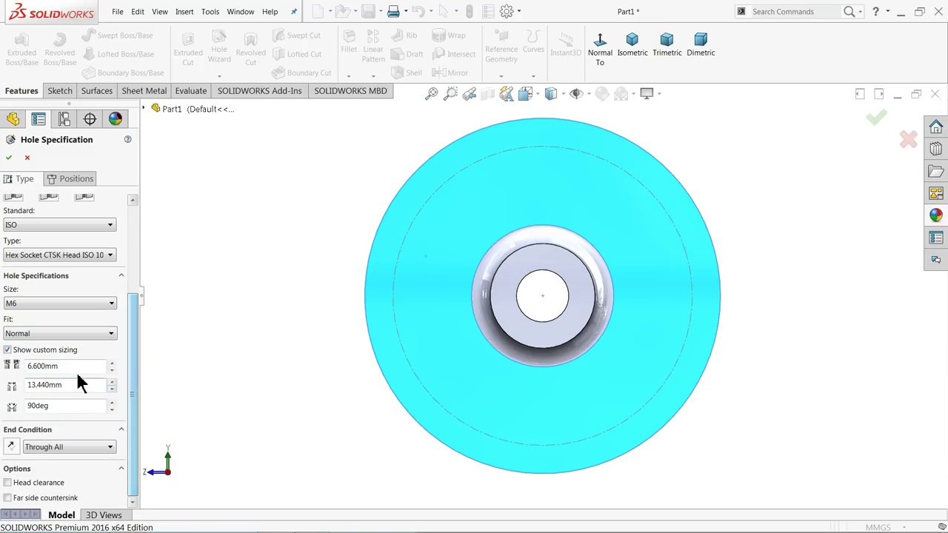
pyautogui.moveTo(53, 367); pyautogui.dragTo(16, 365)
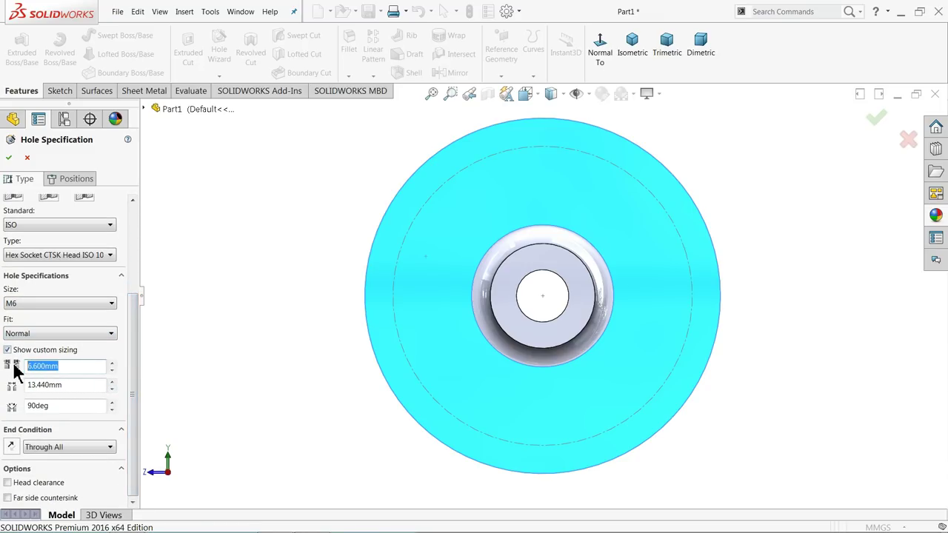
pyautogui.write('6.5')
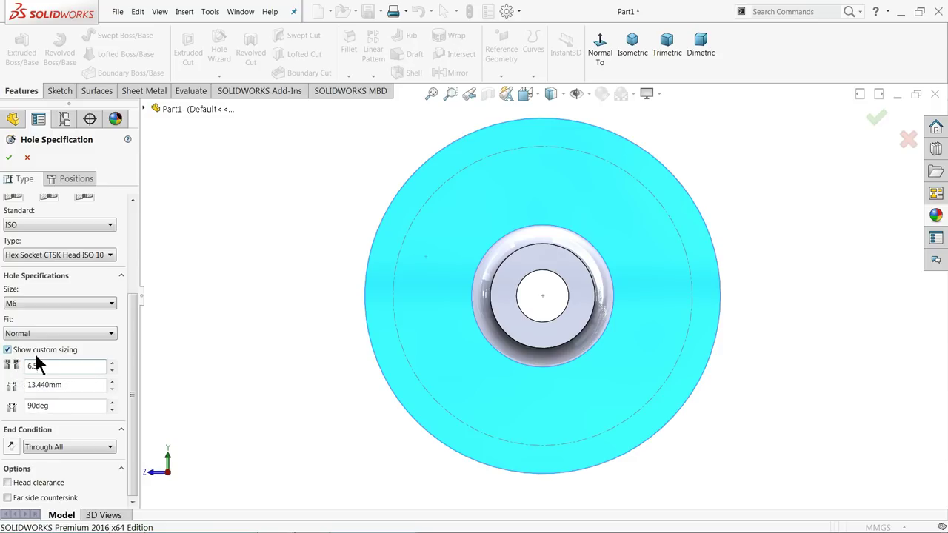
pyautogui.press('Return')
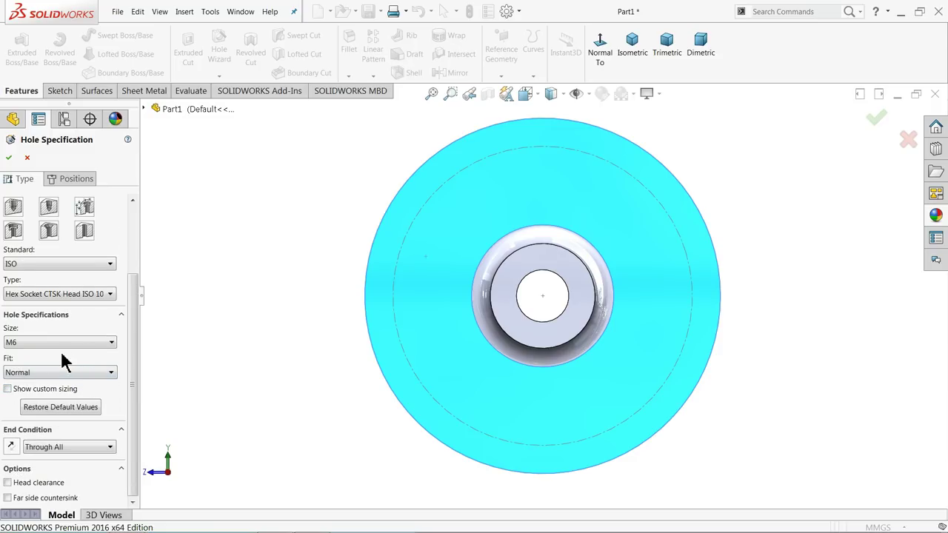
pyautogui.click(7, 388)
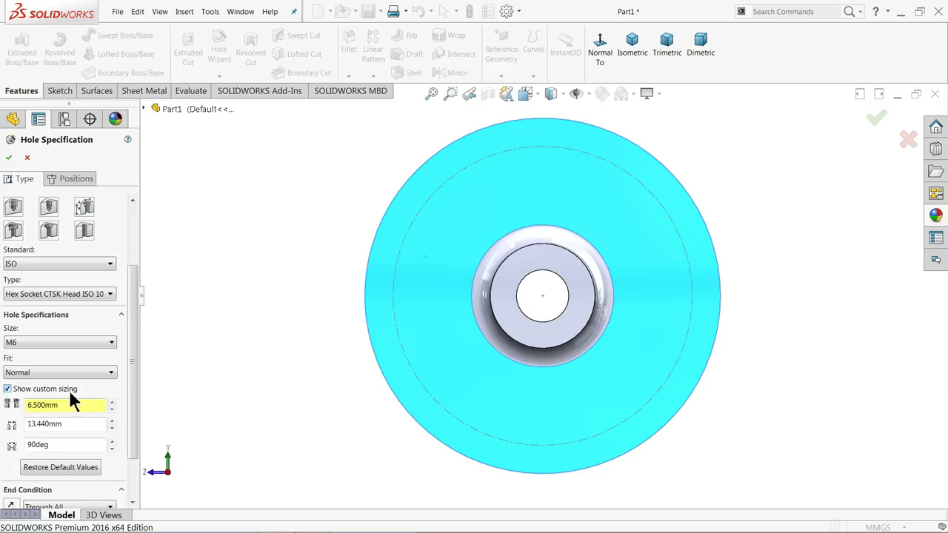
pyautogui.scroll(-2, 135, 371)
pyautogui.doubleClick(57, 364)
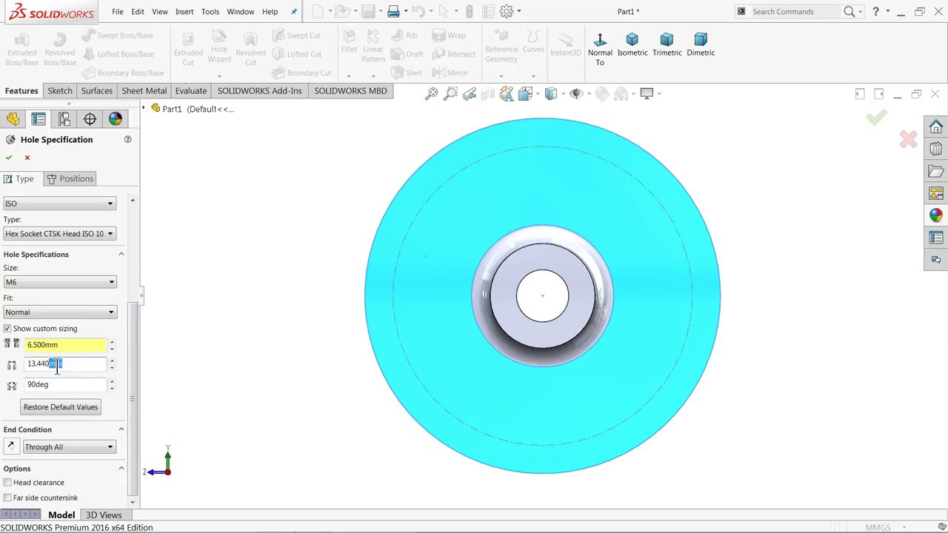
pyautogui.write('7')
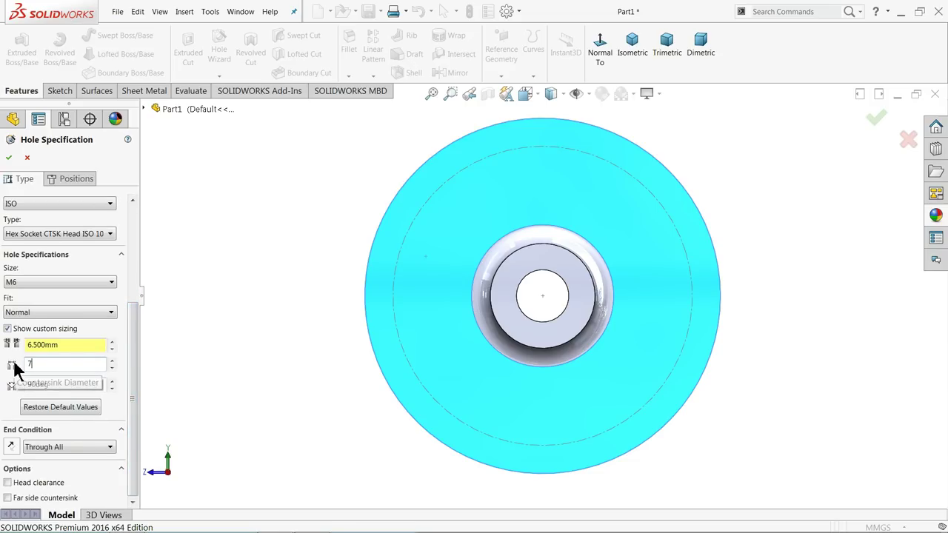
pyautogui.write('.5')
pyautogui.press('Return')
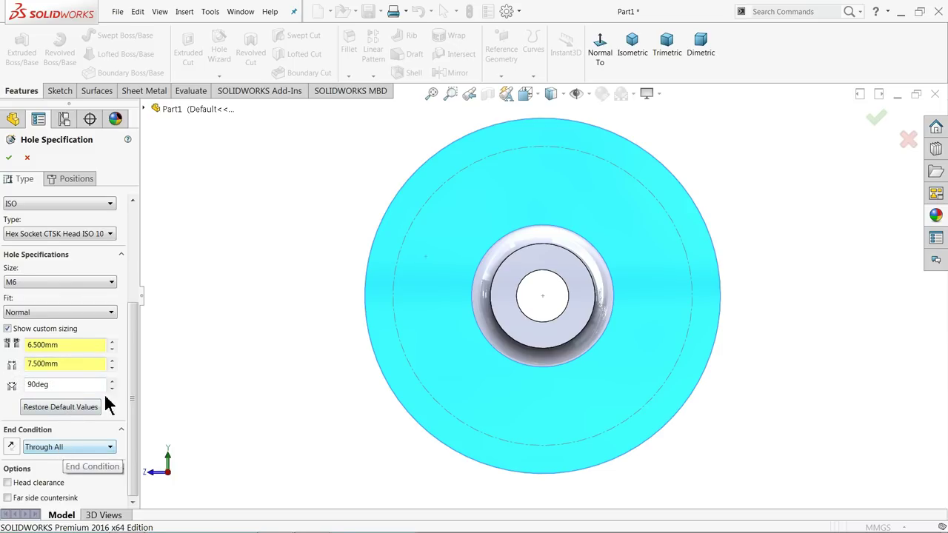
# Place the M6 countersunk hole at the left point of the 80 mm pitch circle and confirm it
pyautogui.click(71, 178)
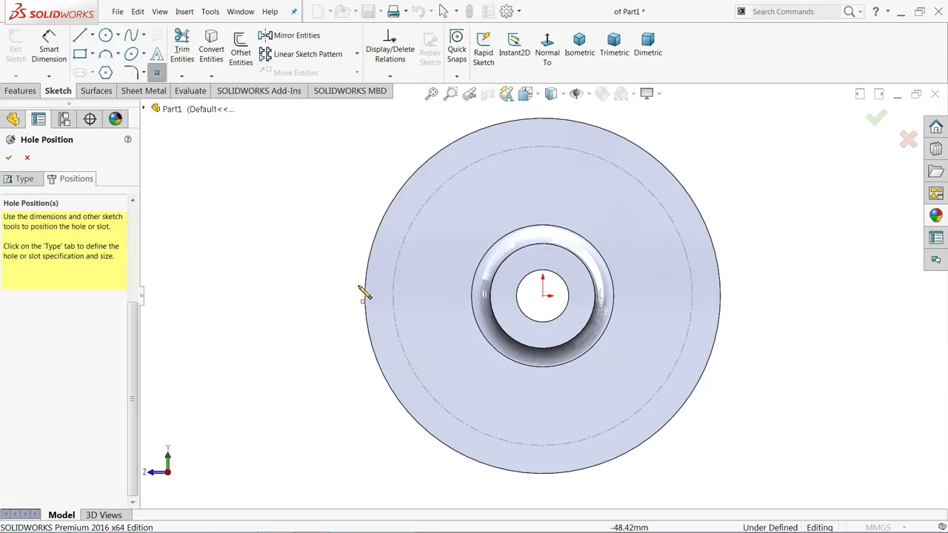
pyautogui.click(392, 296)
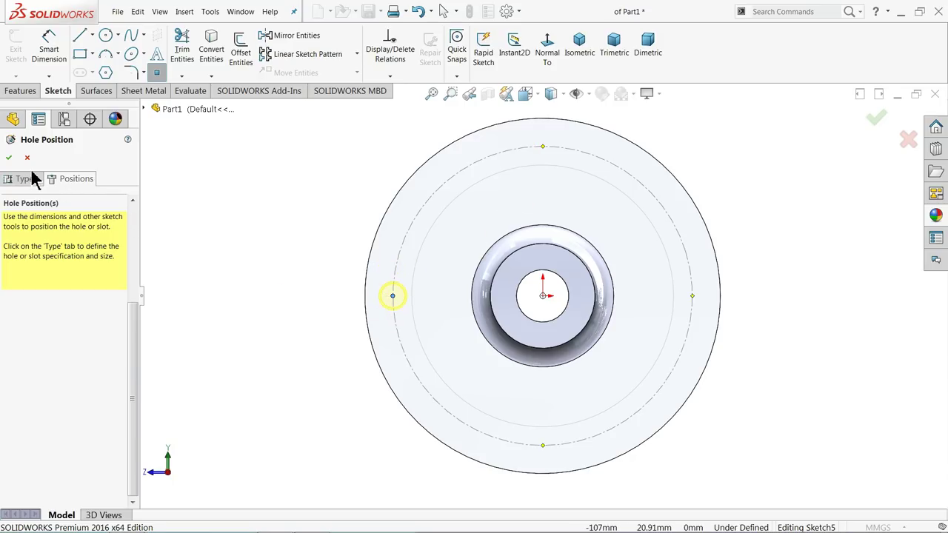
pyautogui.click(10, 159)
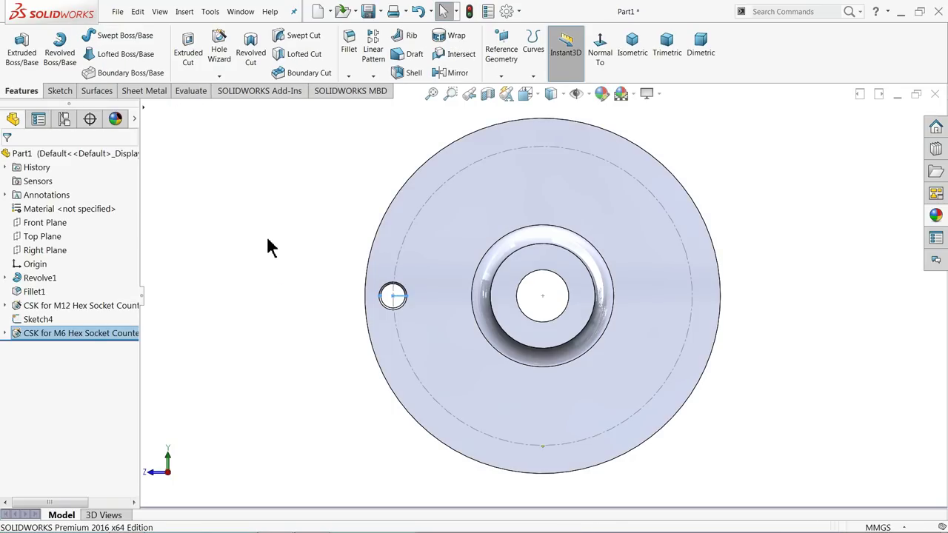
pyautogui.moveTo(269, 247)
pyautogui.mouseDown(button='middle')
pyautogui.moveTo(374, 277)
pyautogui.moveTo(319, 271)
pyautogui.moveTo(324, 222)
pyautogui.mouseUp(button='middle')
# Circular-pattern the M6 hole into six copies equally spaced over 360° about the boss edge
pyautogui.click(324, 222)
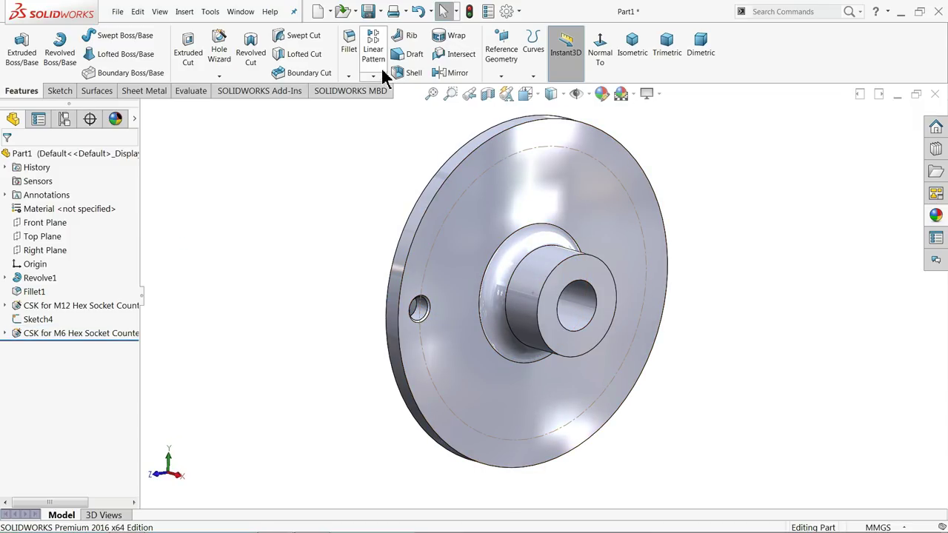
pyautogui.click(372, 76)
pyautogui.click(384, 100)
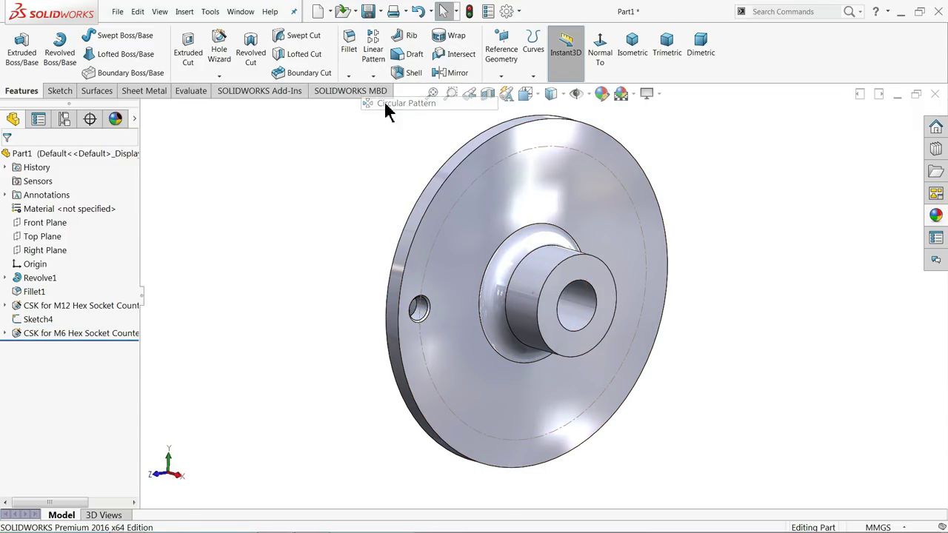
pyautogui.click(423, 324)
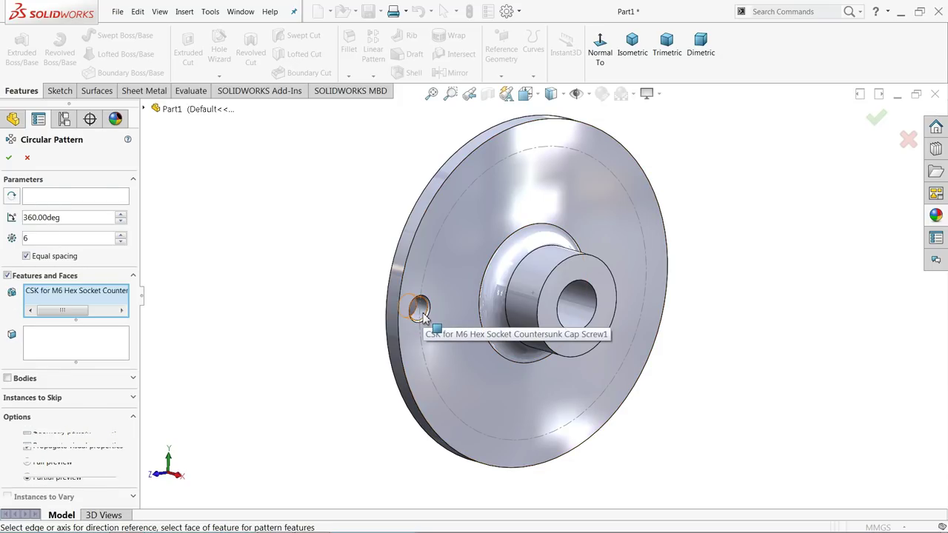
pyautogui.click(145, 108)
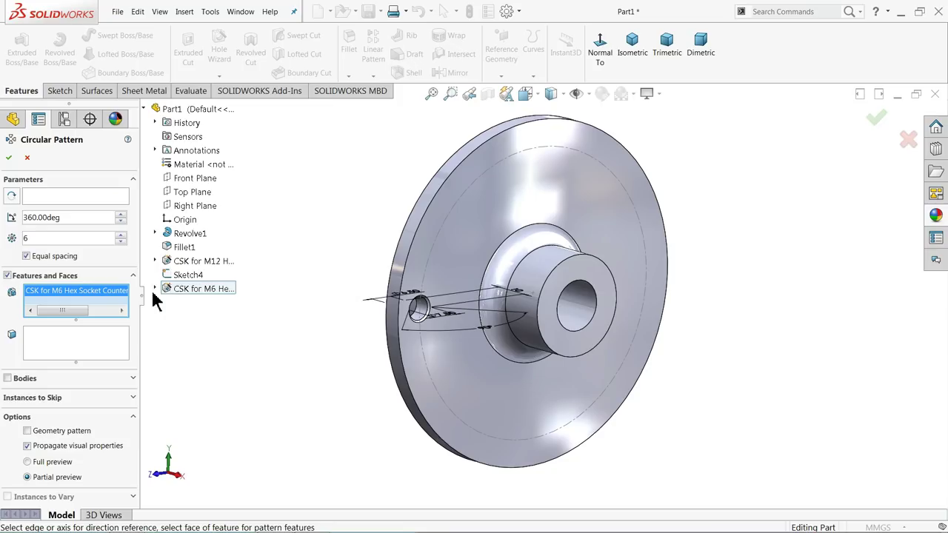
pyautogui.click(40, 195)
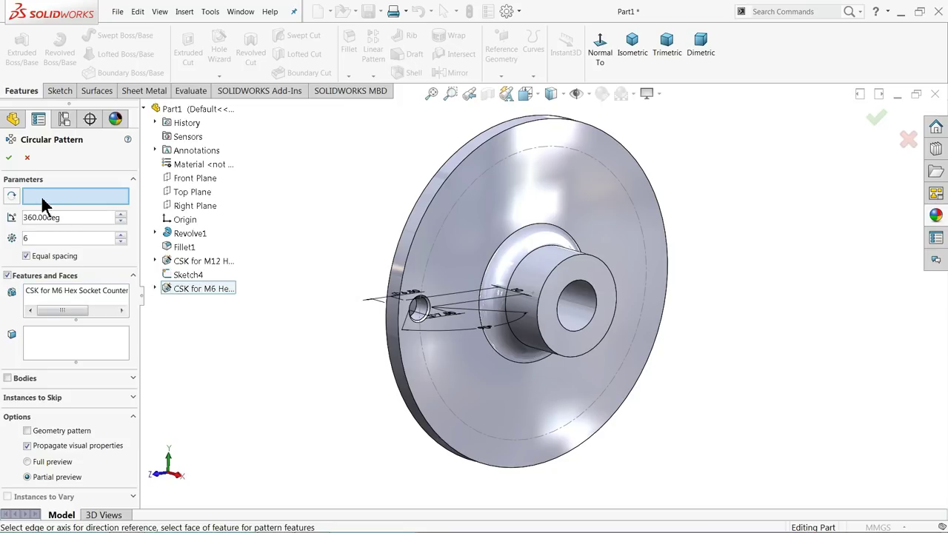
pyautogui.click(544, 296)
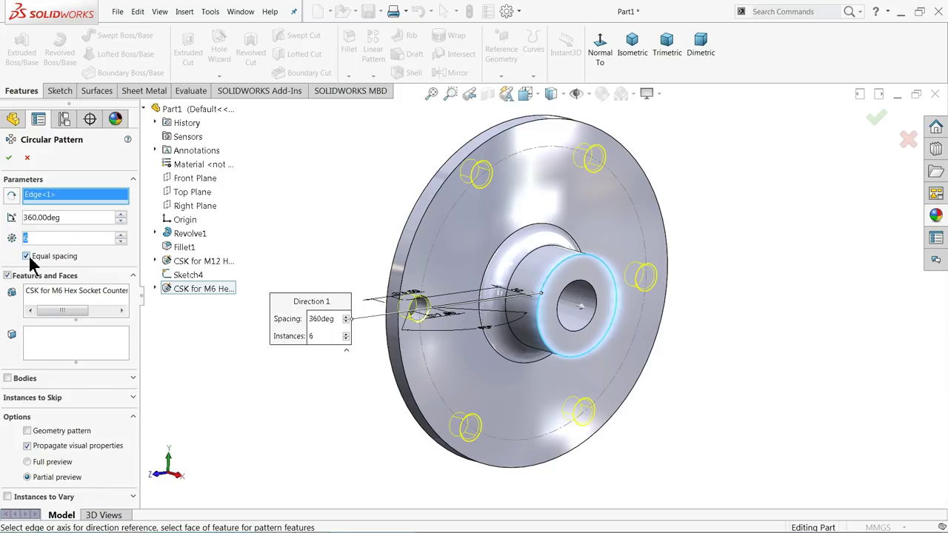
pyautogui.click(27, 256)
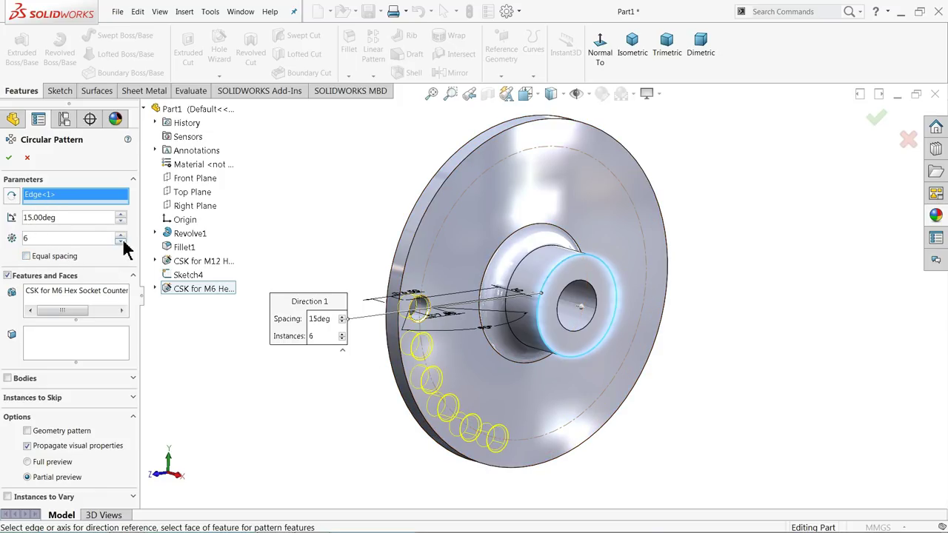
pyautogui.click(27, 256)
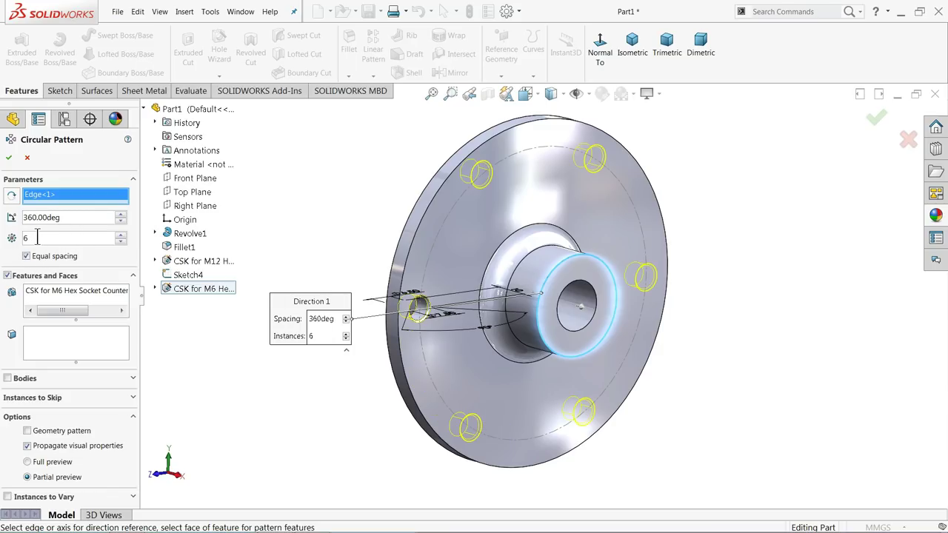
pyautogui.click(8, 159)
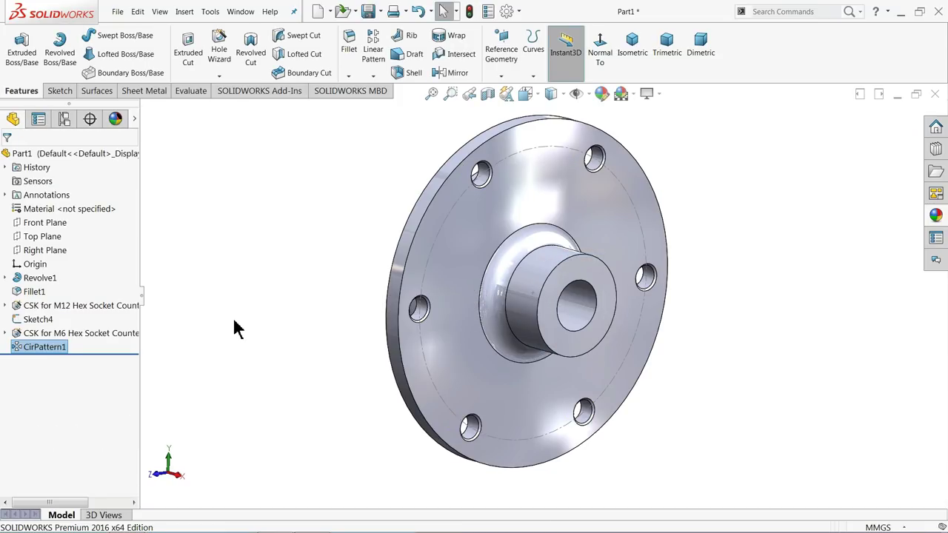
pyautogui.moveTo(245, 286)
pyautogui.mouseDown(button='middle')
pyautogui.moveTo(281, 302)
pyautogui.moveTo(244, 296)
pyautogui.mouseUp(button='middle')
# Hide the pitch circle sketch and apply green satin finish plastic to the whole part
pyautogui.click(413, 269)
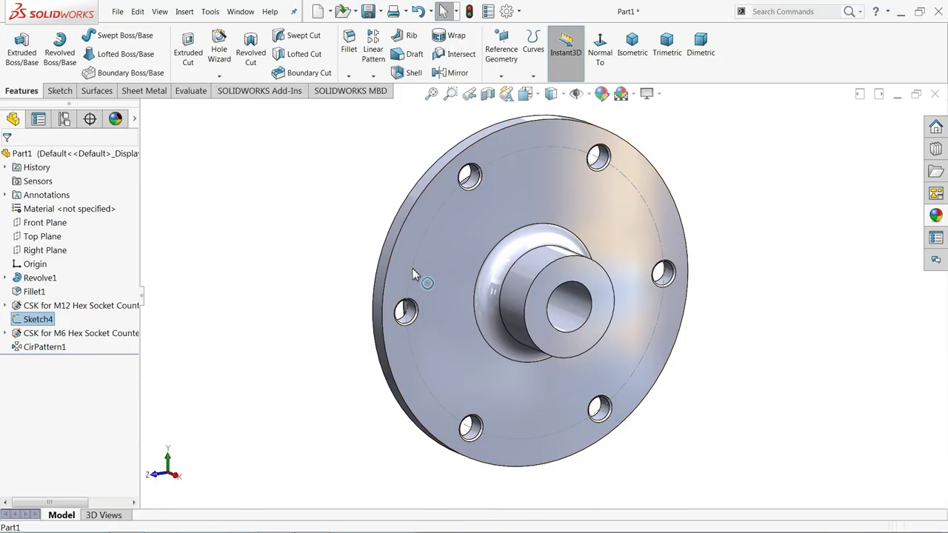
pyautogui.click(452, 247)
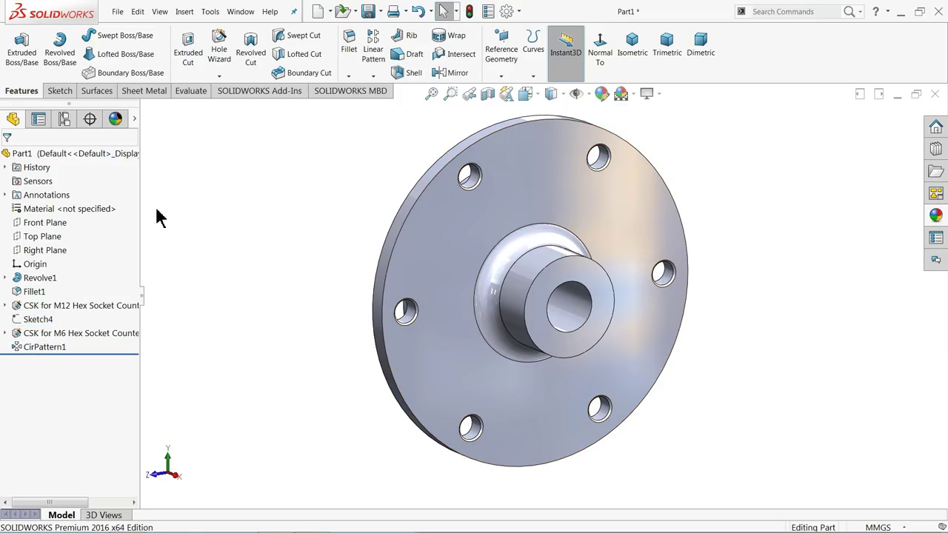
pyautogui.click(89, 153)
pyautogui.click(936, 215)
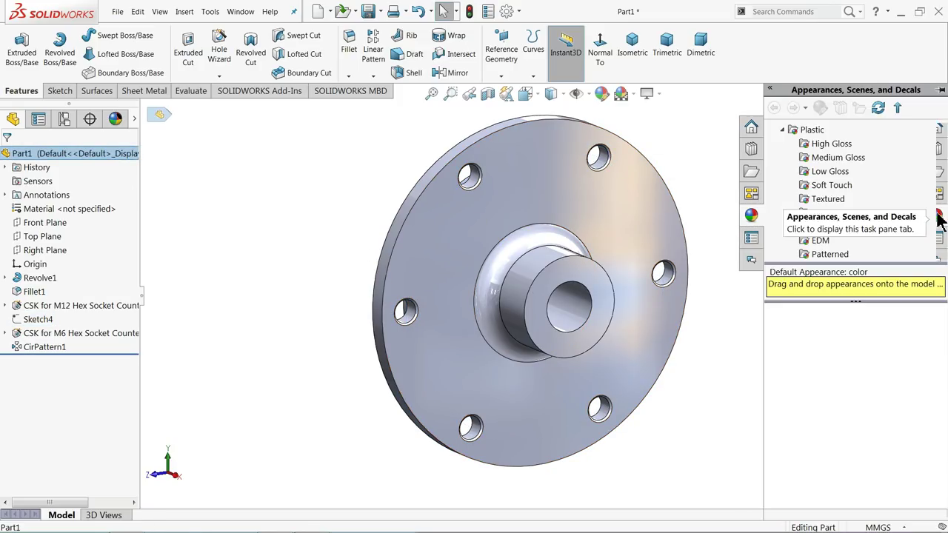
pyautogui.click(875, 231)
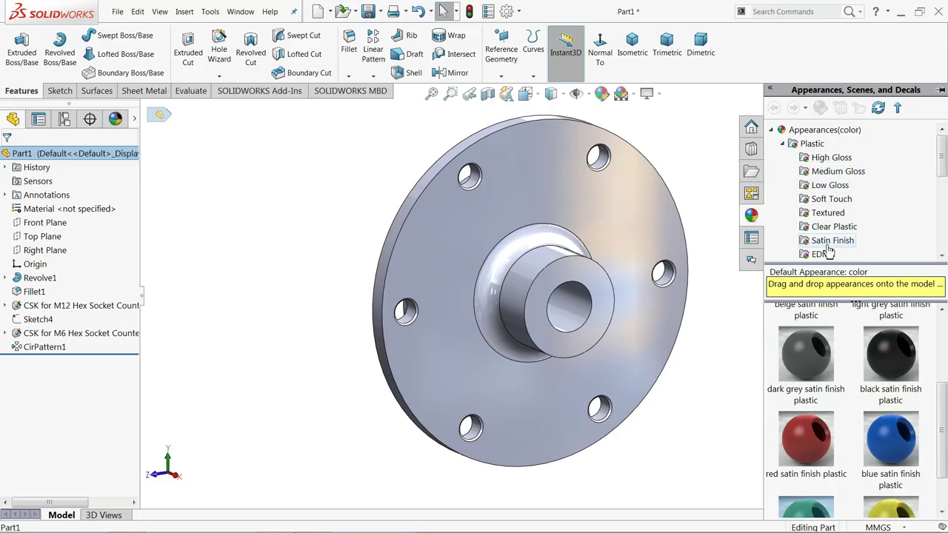
pyautogui.scroll(-1, 836, 355)
pyautogui.doubleClick(806, 465)
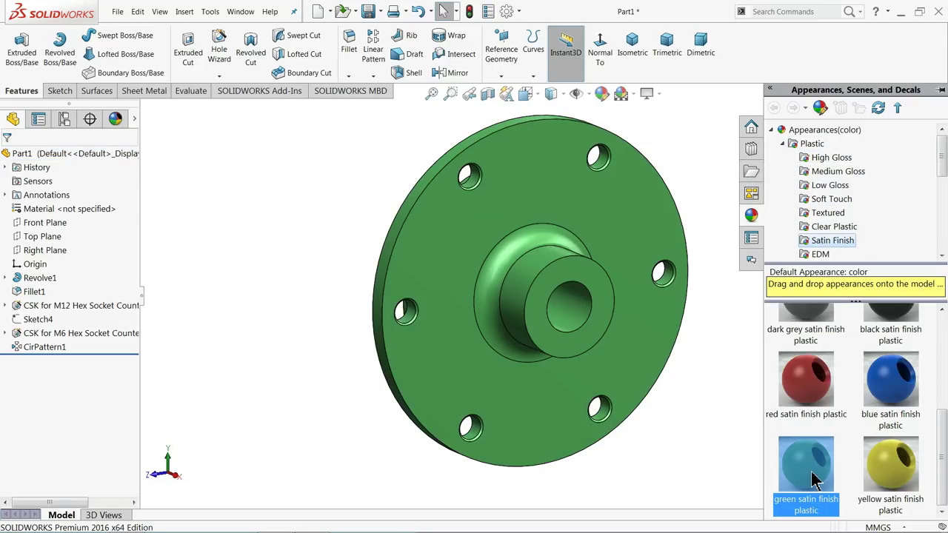
pyautogui.moveTo(676, 354)
pyautogui.mouseDown(button='middle')
pyautogui.moveTo(520, 313)
pyautogui.moveTo(487, 318)
pyautogui.moveTo(687, 341)
pyautogui.mouseUp(button='middle')
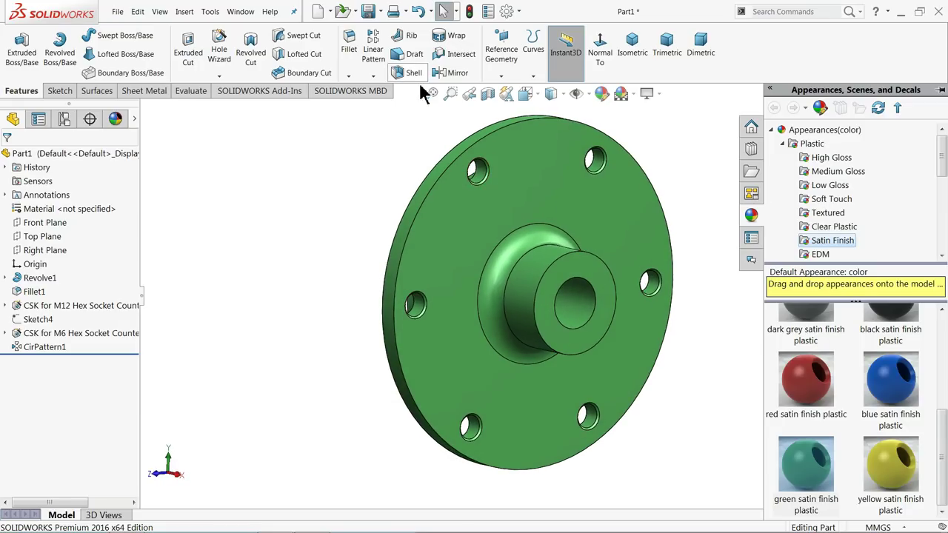
# Save the part as 7.Centrifugal Pump Cover in the Desktop's Steam Engine Assembly folder
pyautogui.click(369, 13)
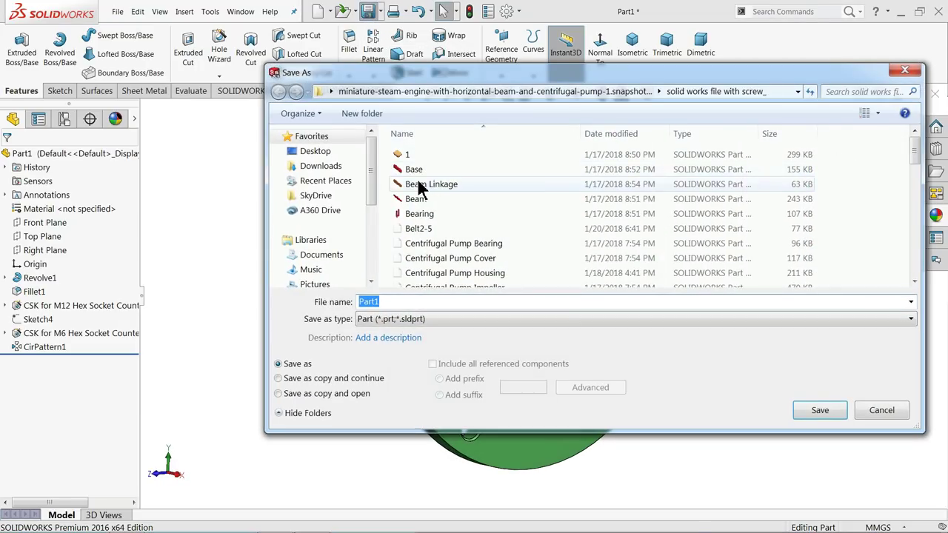
pyautogui.click(315, 151)
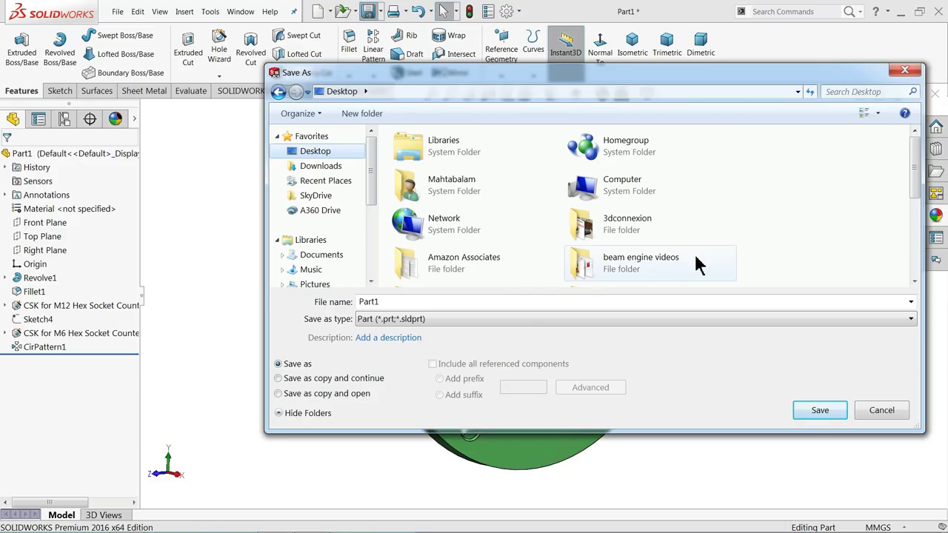
pyautogui.scroll(-3, 799, 238)
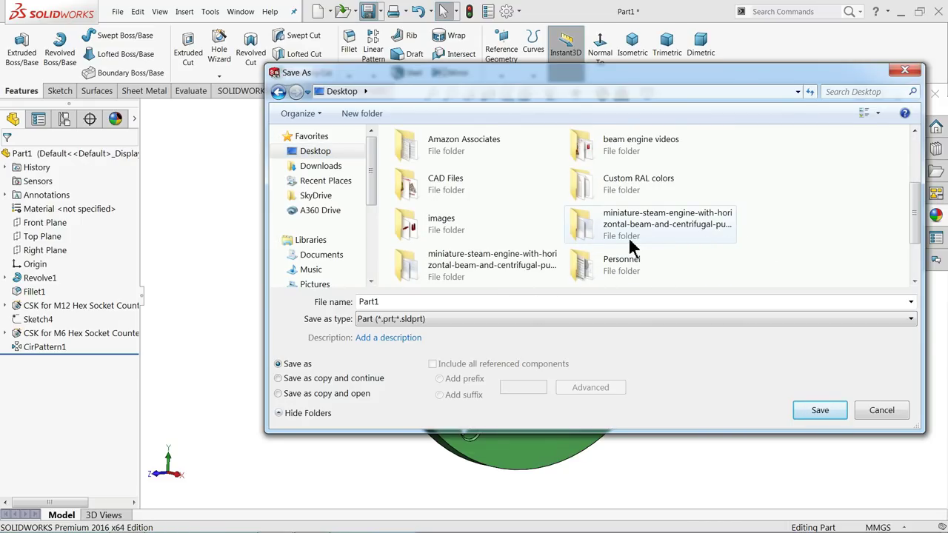
pyautogui.scroll(-2, 598, 230)
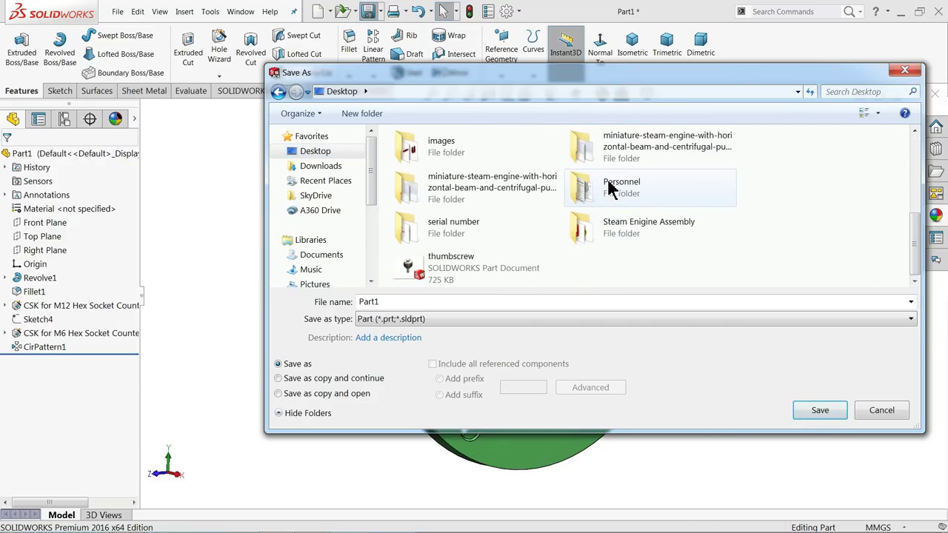
pyautogui.doubleClick(608, 233)
pyautogui.write('7.Centrifugal Pump Cover')
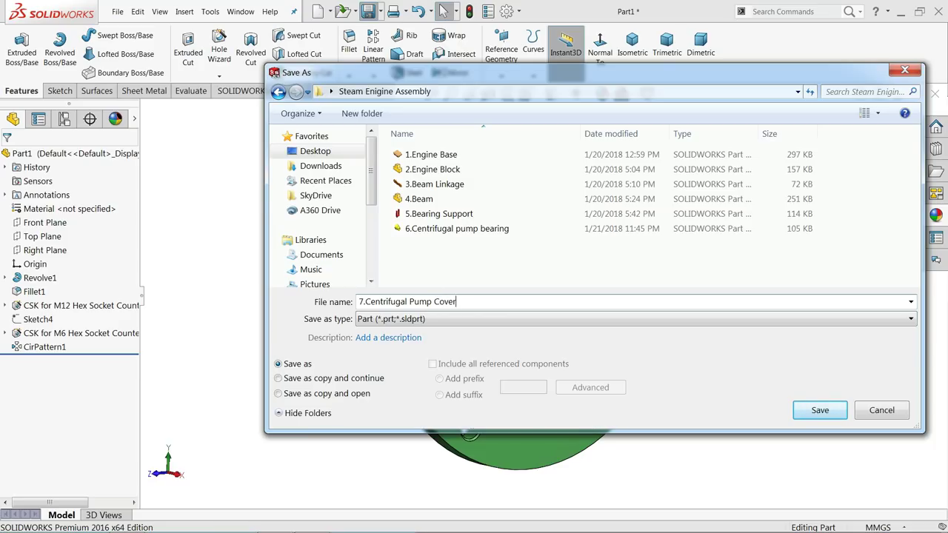
pyautogui.click(810, 416)
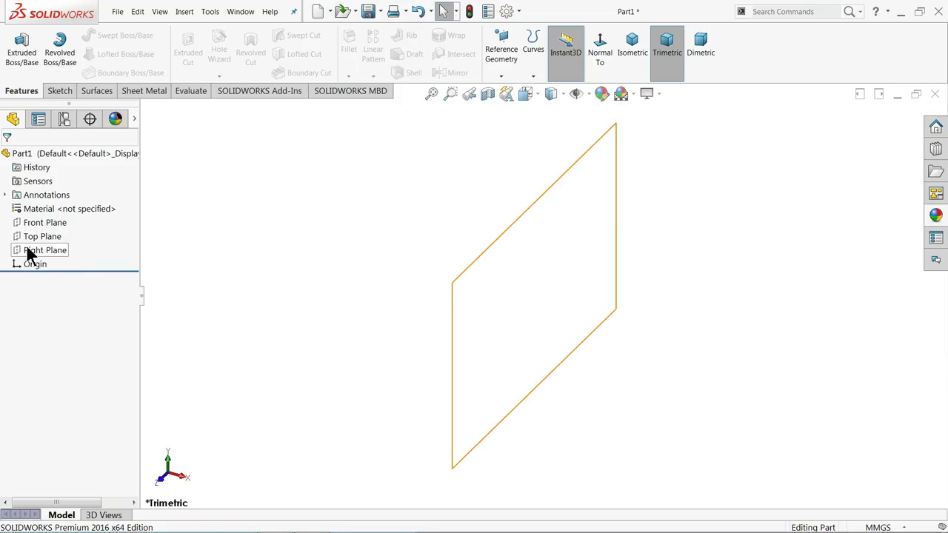
# On the Front Plane, sketch an origin-centred circle dimensioned to 108 mm diameter
pyautogui.click(19, 222)
pyautogui.click(28, 212)
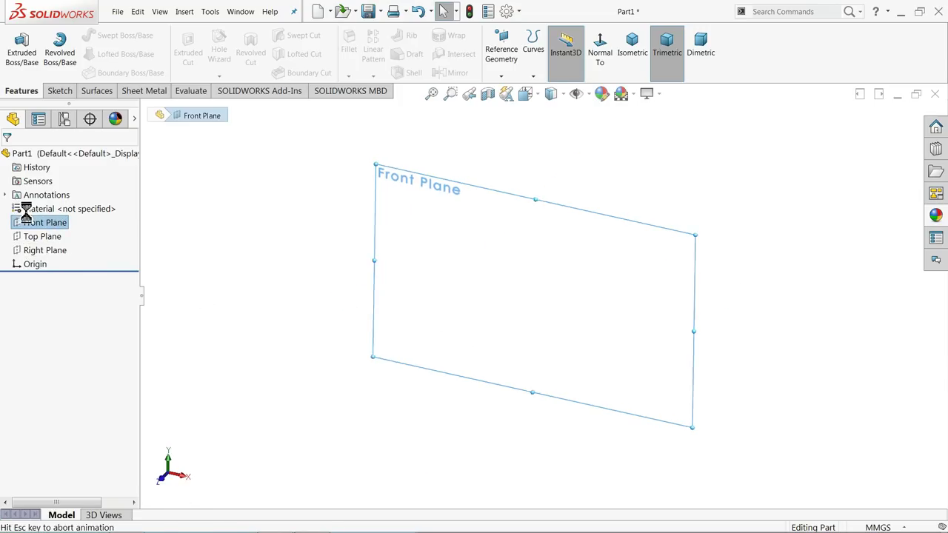
pyautogui.click(106, 37)
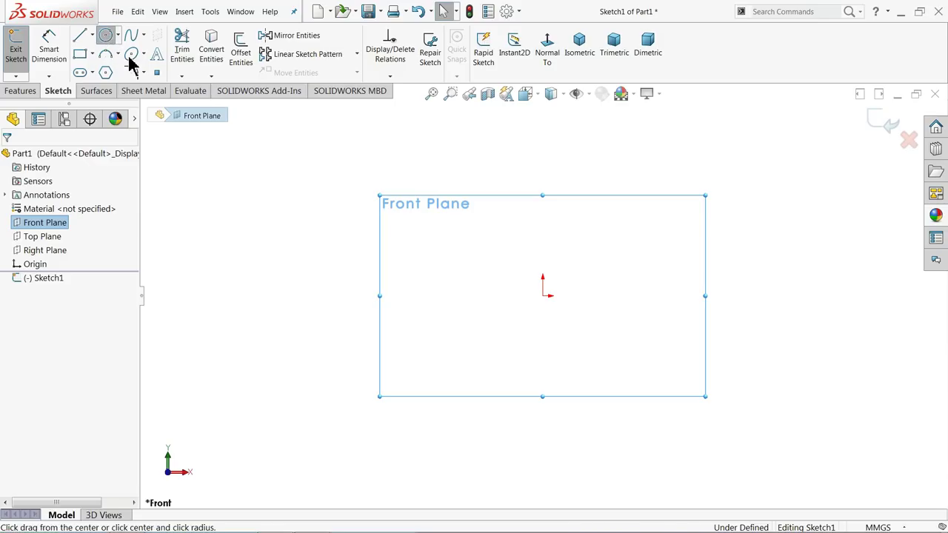
pyautogui.click(547, 296)
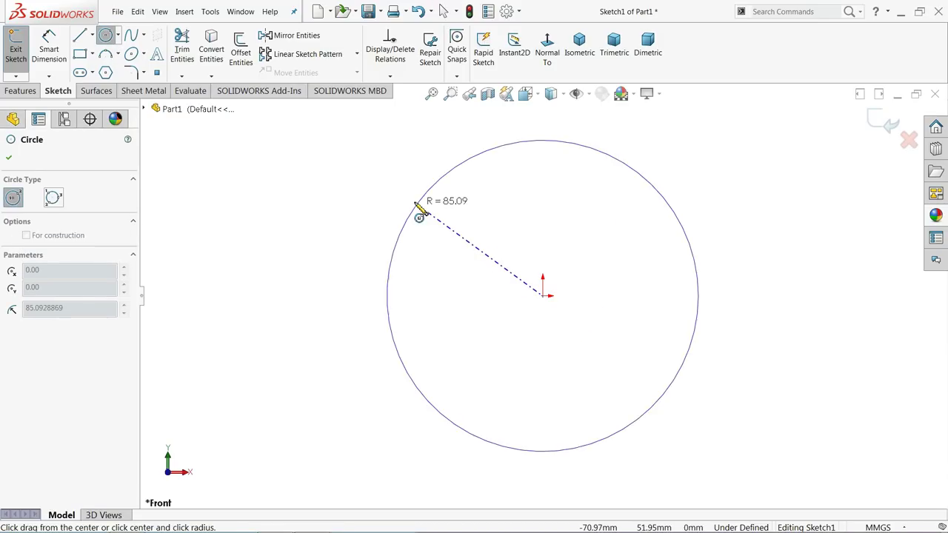
pyautogui.click(409, 201)
pyautogui.click(49, 45)
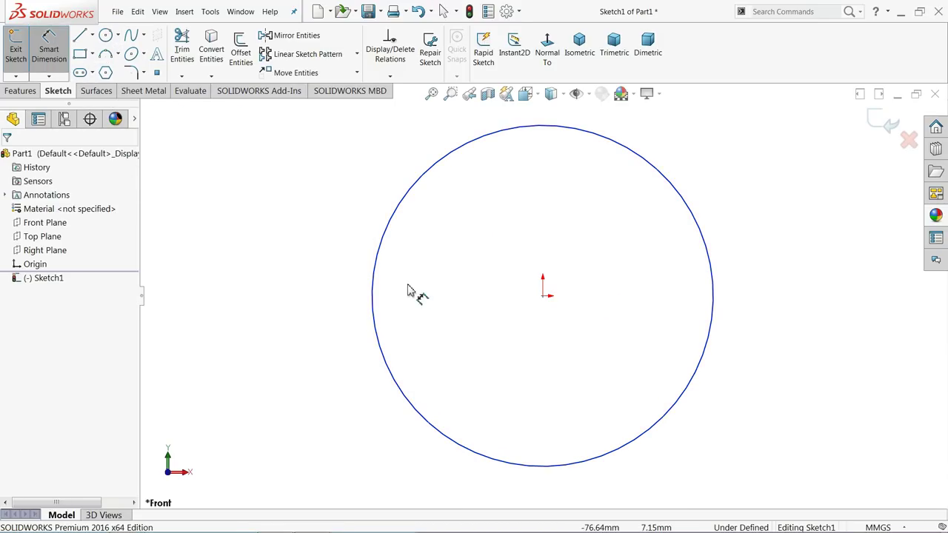
pyautogui.click(375, 282)
pyautogui.click(317, 289)
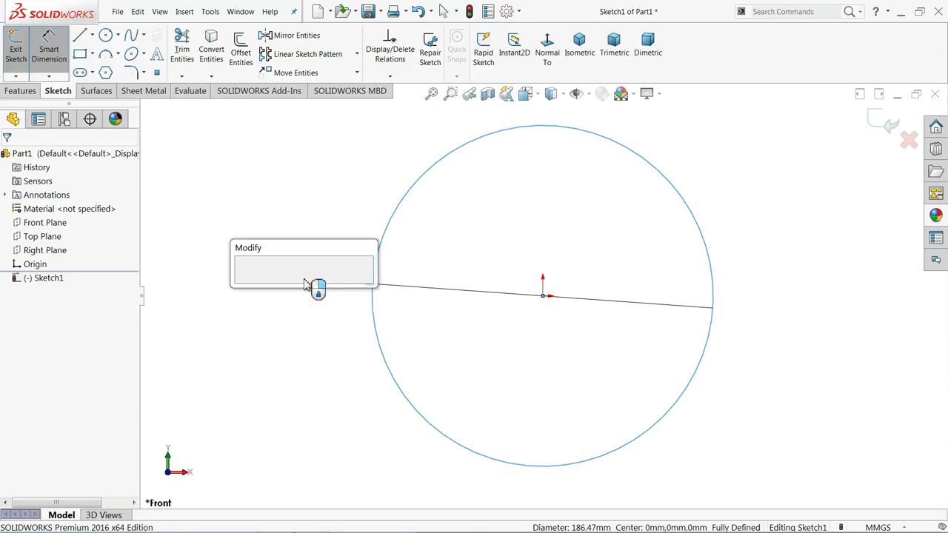
pyautogui.write('108')
pyautogui.click(250, 283)
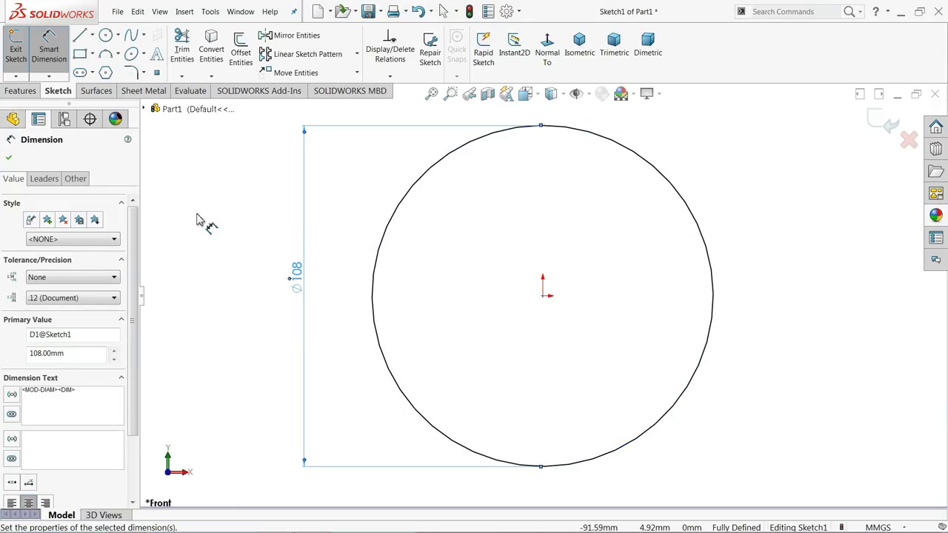
# Extrude the Ø108 circle 12 mm with a Mid Plane end condition
pyautogui.click(17, 92)
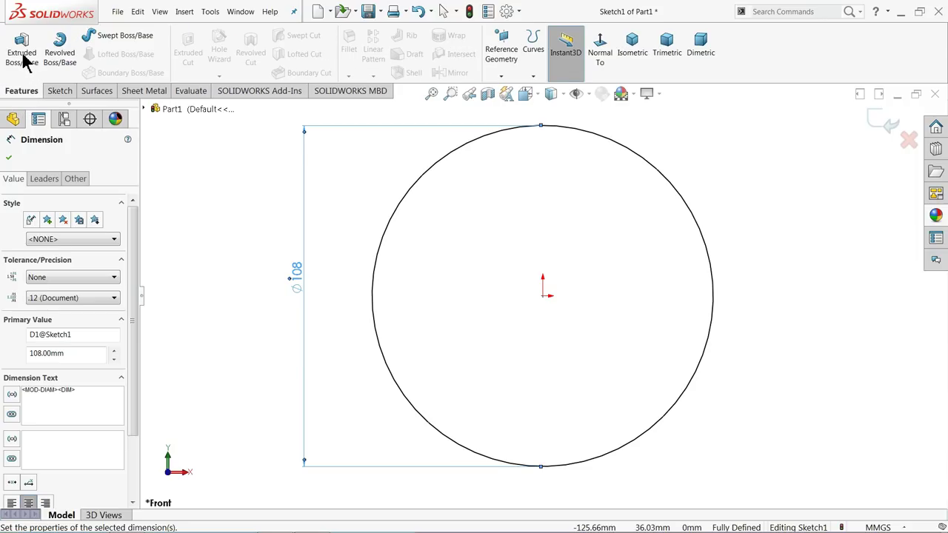
pyautogui.click(22, 53)
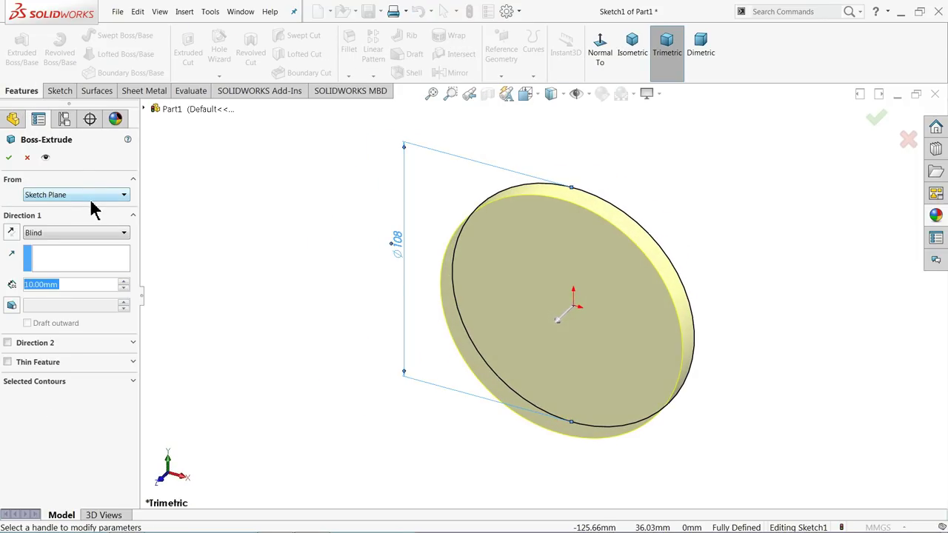
pyautogui.write('12')
pyautogui.press('Return')
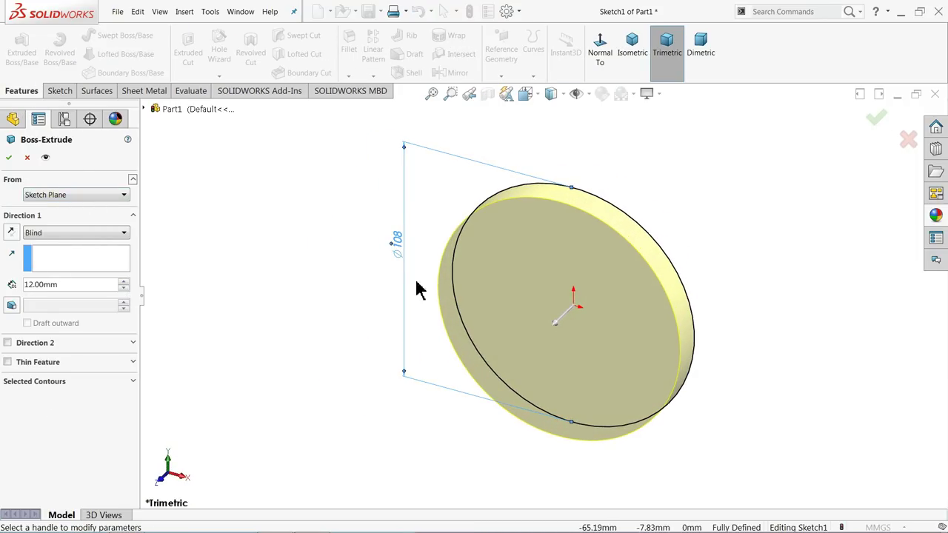
pyautogui.scroll(-1, 522, 311)
pyautogui.click(35, 234)
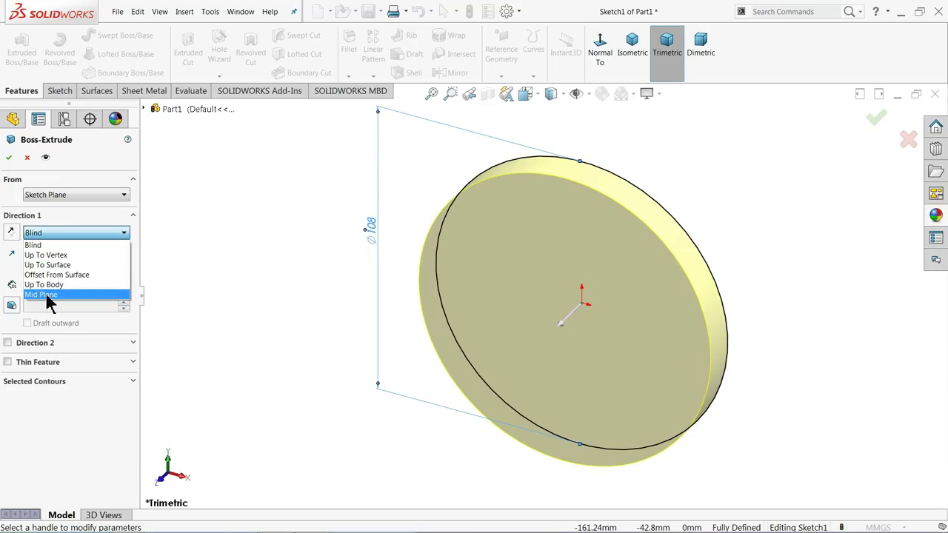
pyautogui.click(49, 296)
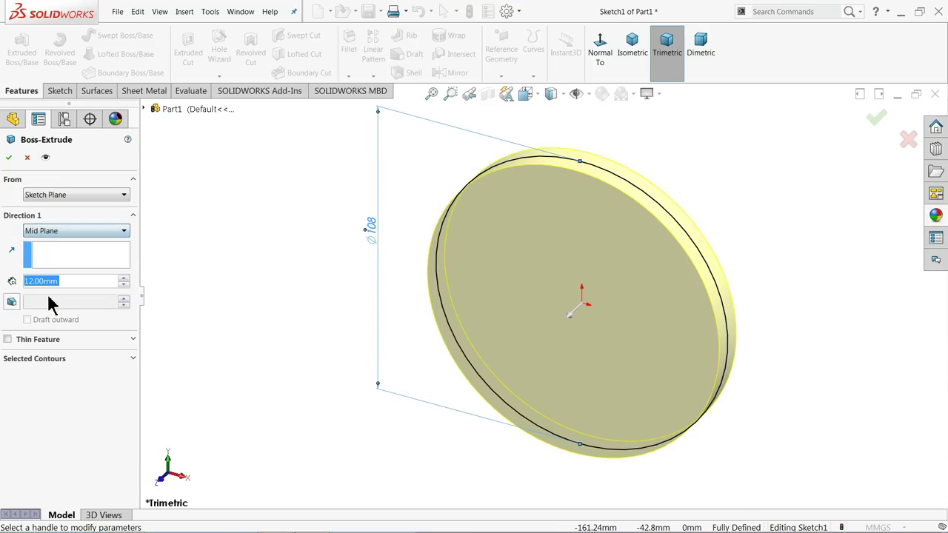
pyautogui.click(8, 157)
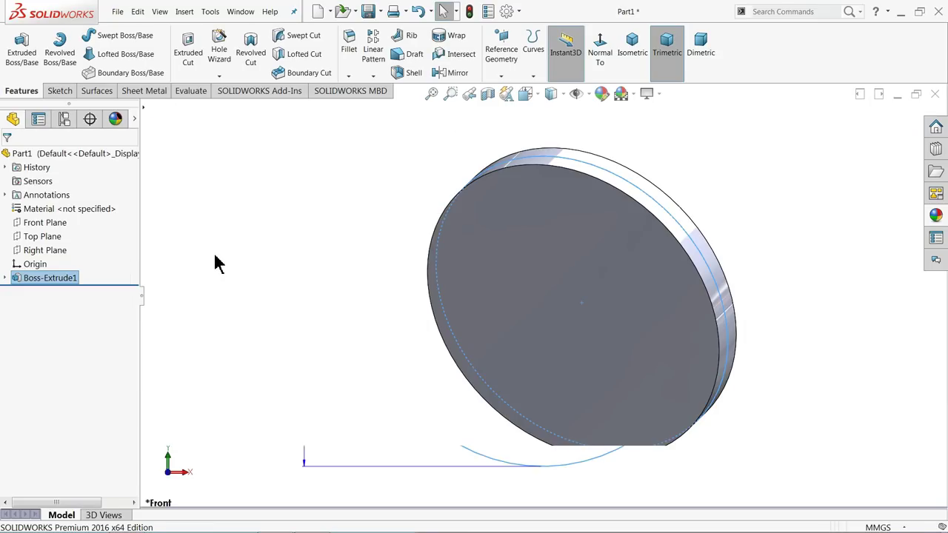
pyautogui.moveTo(296, 275); pyautogui.dragTo(220, 278, button='middle')
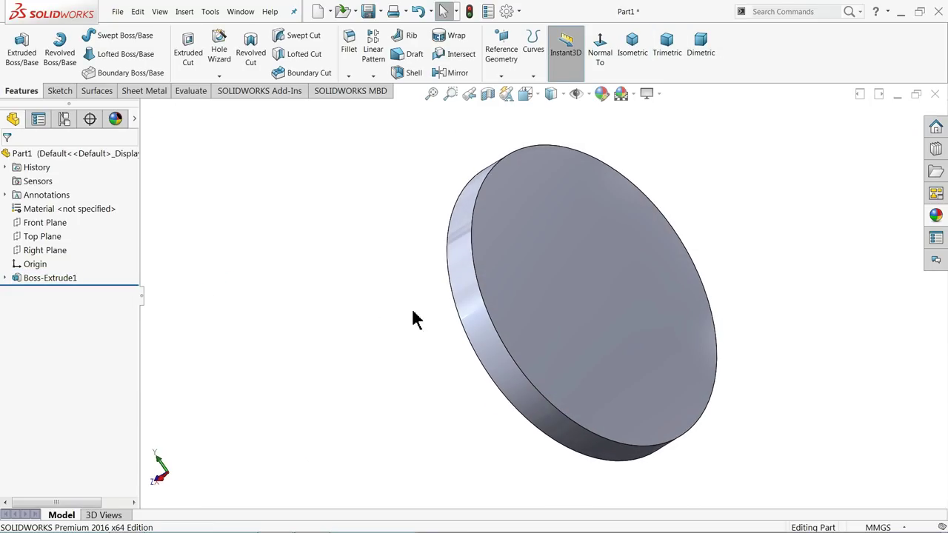
# Sketch a Ø98 mm circle centred on the origin on the disc's front face
pyautogui.click(538, 287)
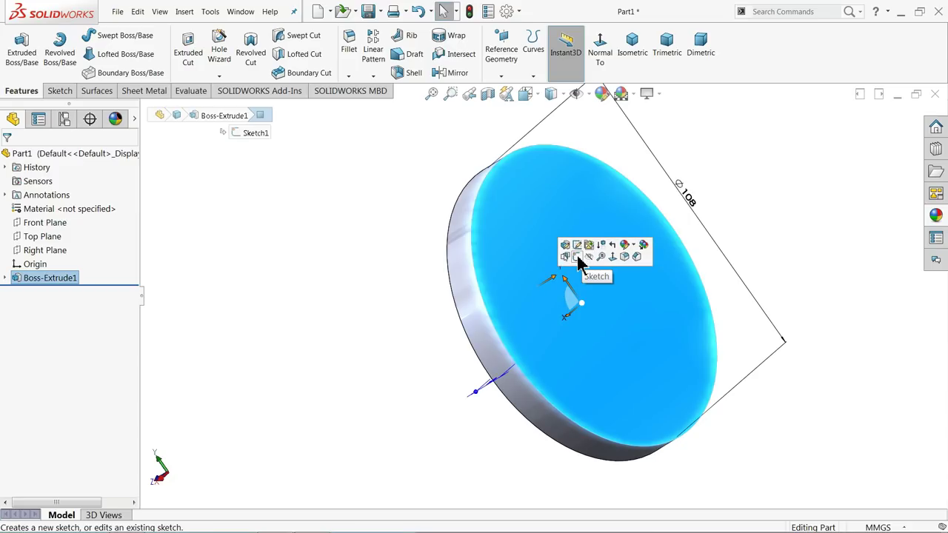
pyautogui.click(584, 268)
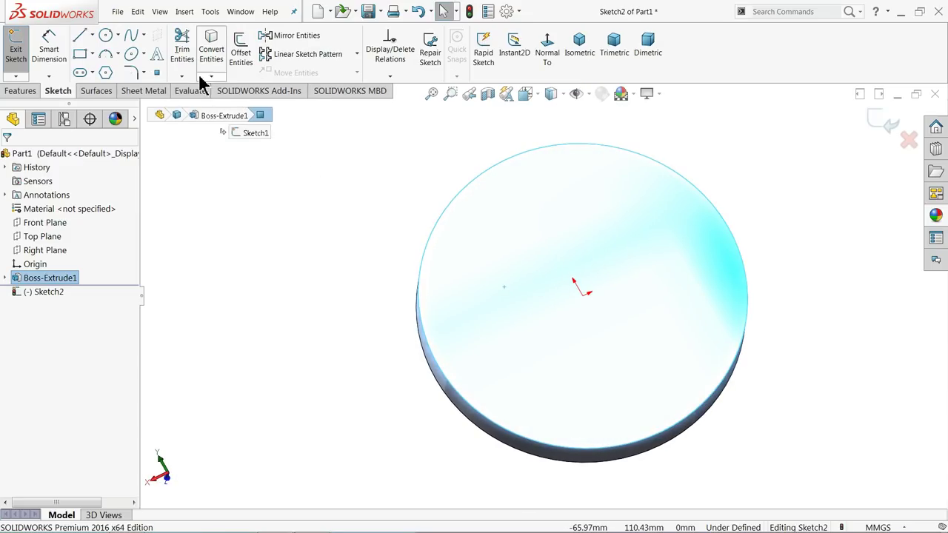
pyautogui.click(105, 37)
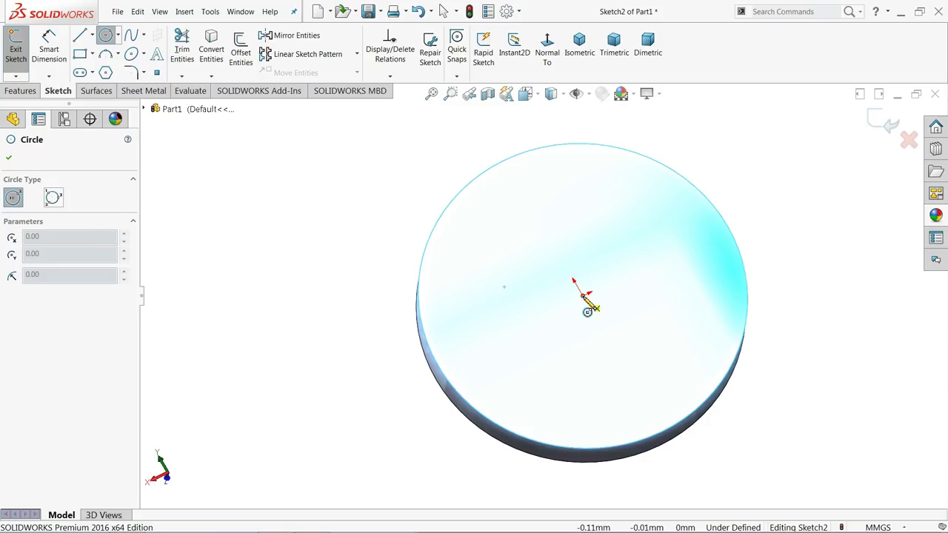
pyautogui.click(583, 295)
pyautogui.click(540, 184)
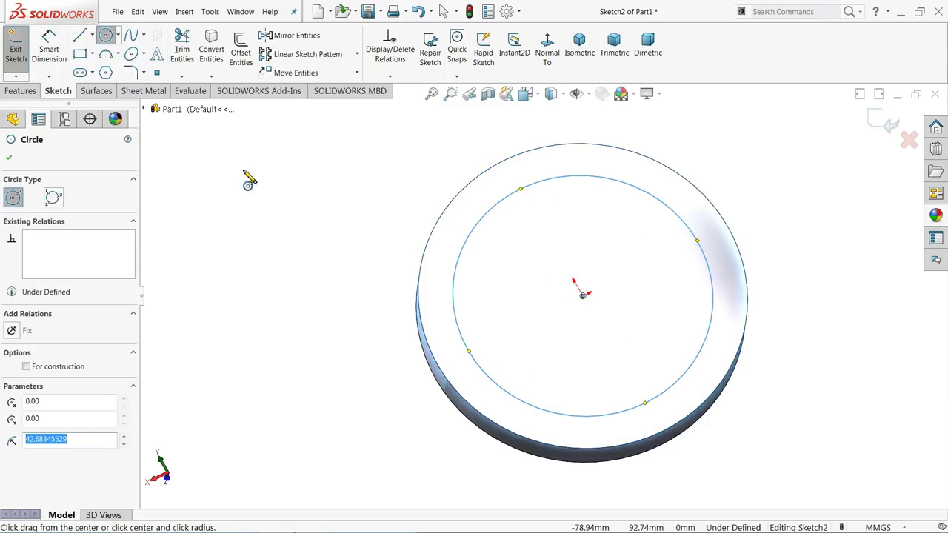
pyautogui.click(58, 62)
pyautogui.click(454, 302)
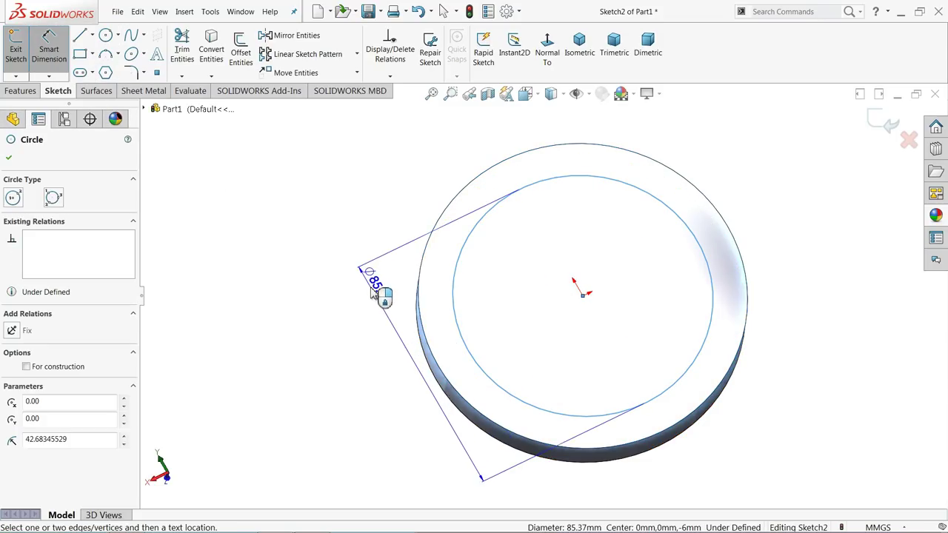
pyautogui.click(374, 312)
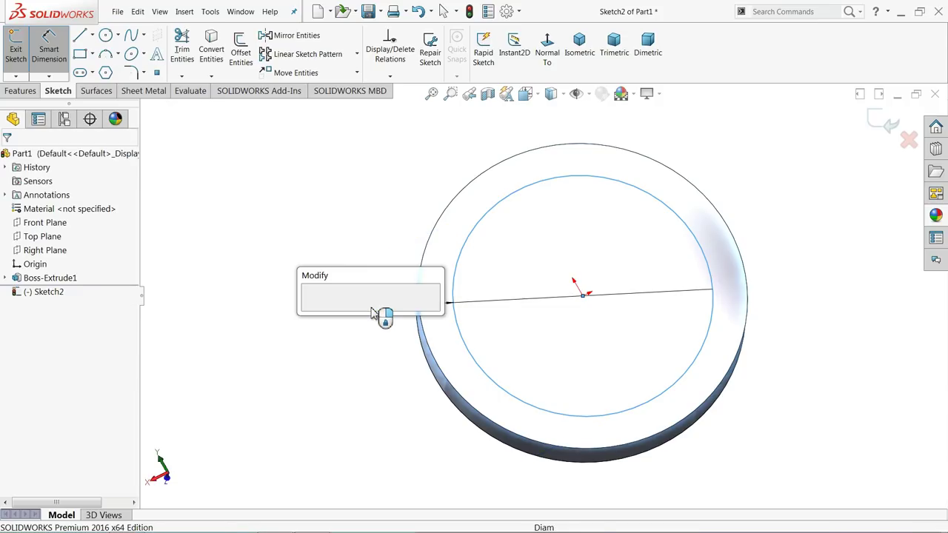
pyautogui.click(314, 314)
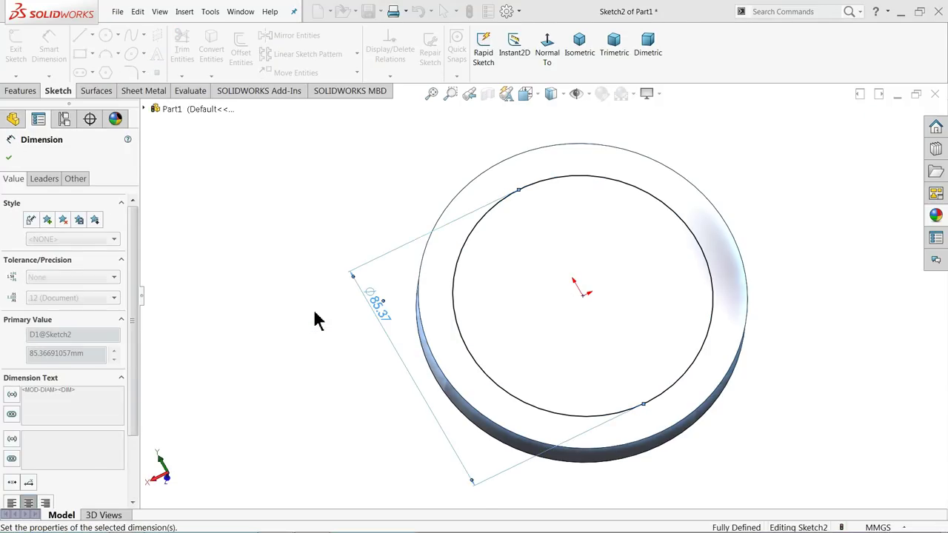
# Cut-extrude the circle 3.5 mm deep (Blind) with a 40° draft
pyautogui.click(17, 93)
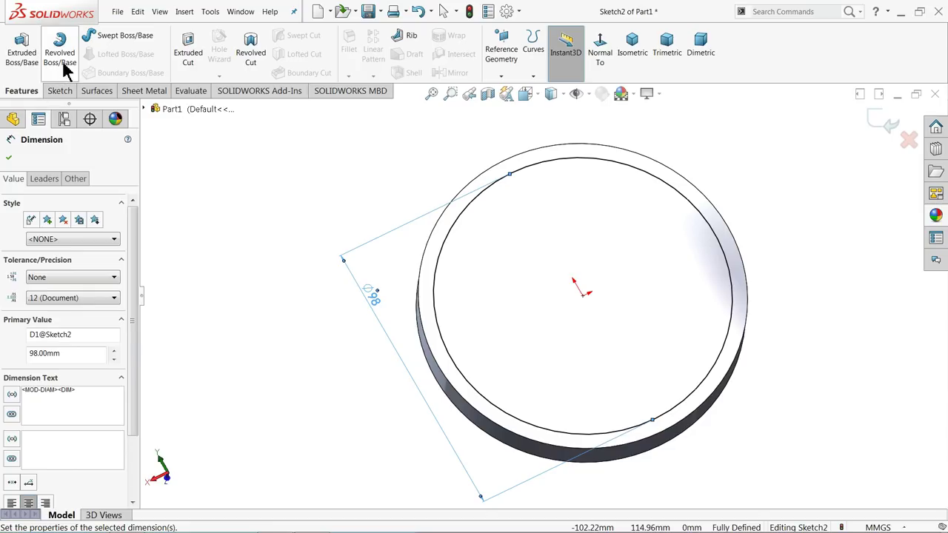
pyautogui.click(188, 52)
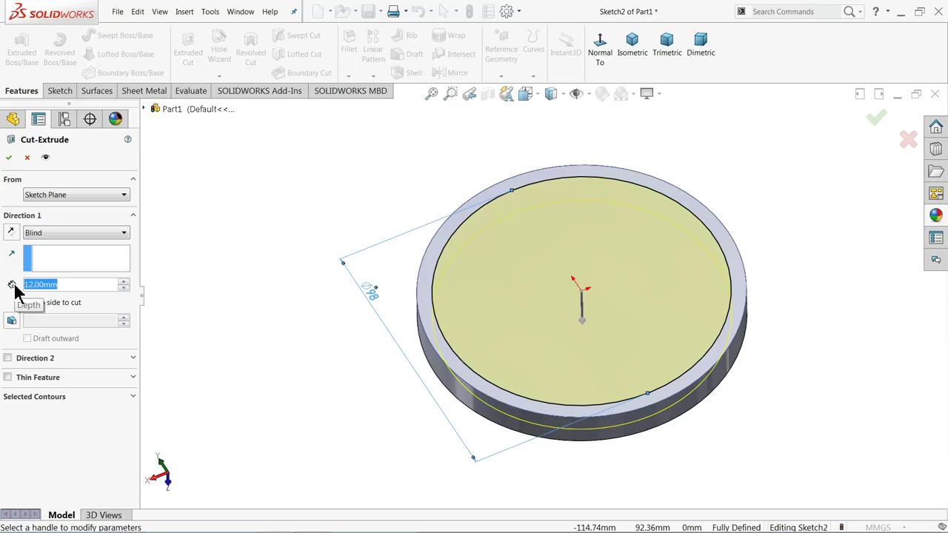
pyautogui.write('3.5')
pyautogui.press('Return')
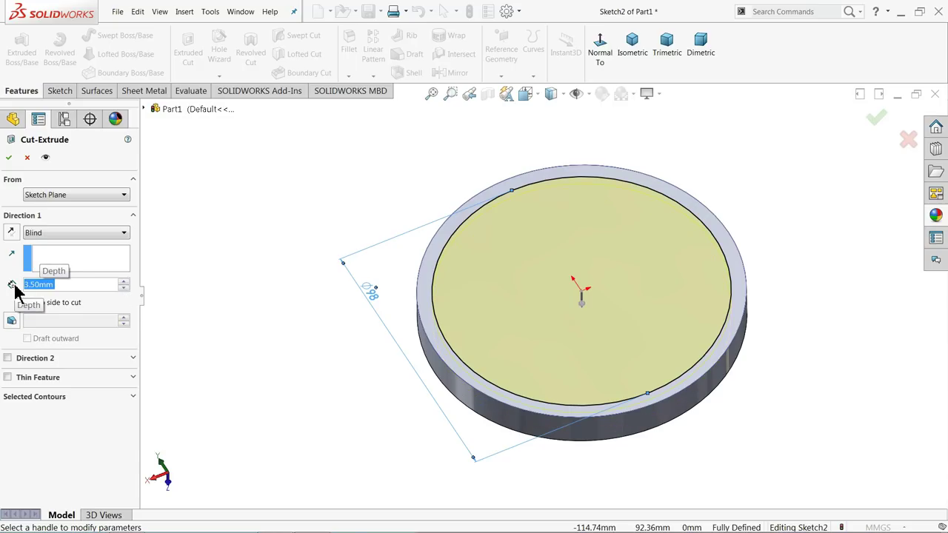
pyautogui.click(11, 320)
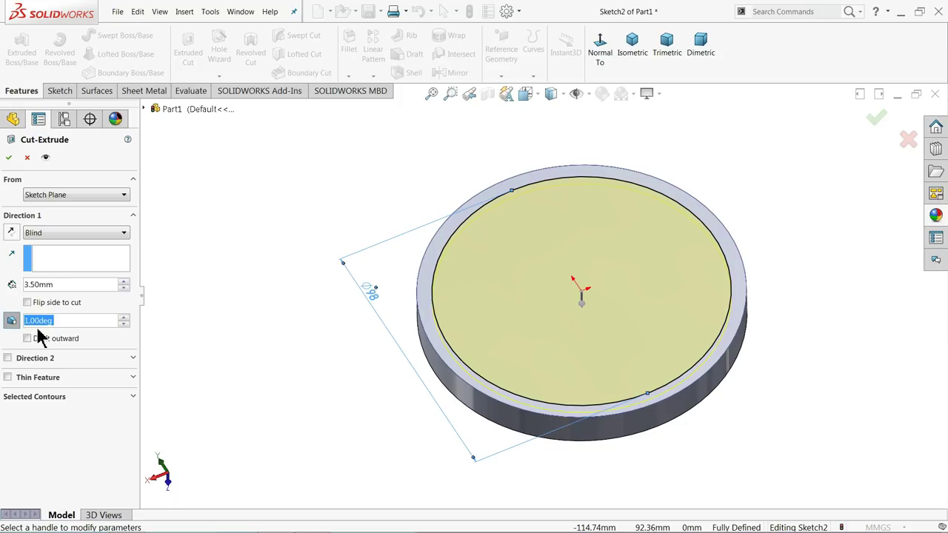
pyautogui.write('40')
pyautogui.press('Return')
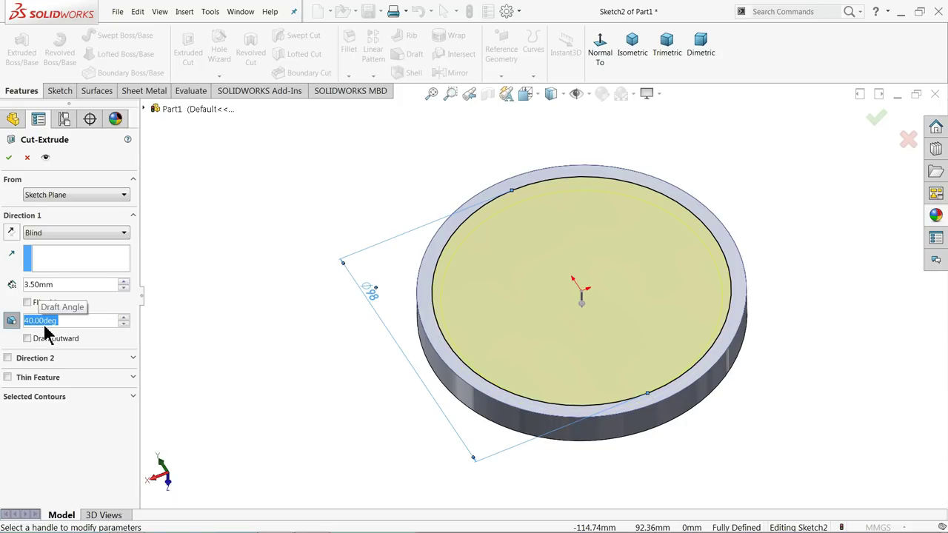
pyautogui.moveTo(232, 315); pyautogui.dragTo(236, 320, button='middle')
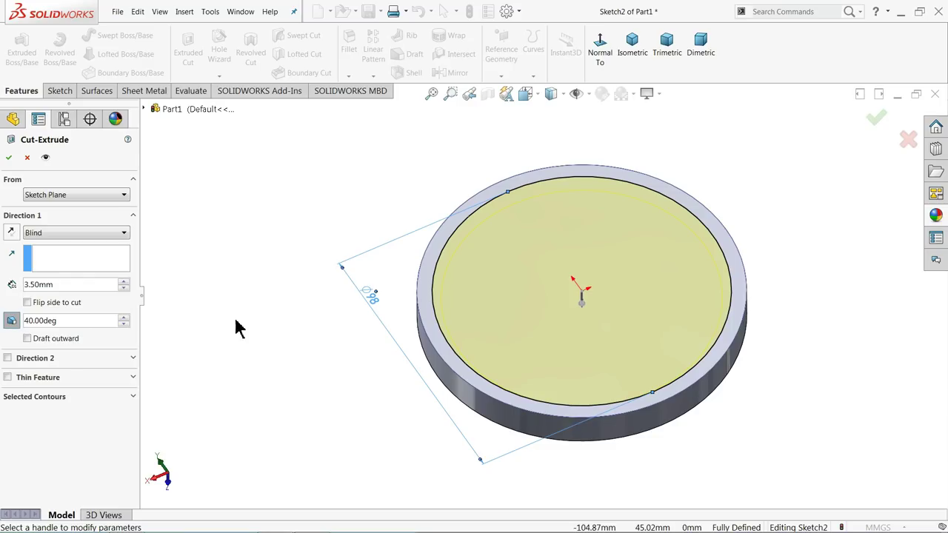
pyautogui.click(10, 158)
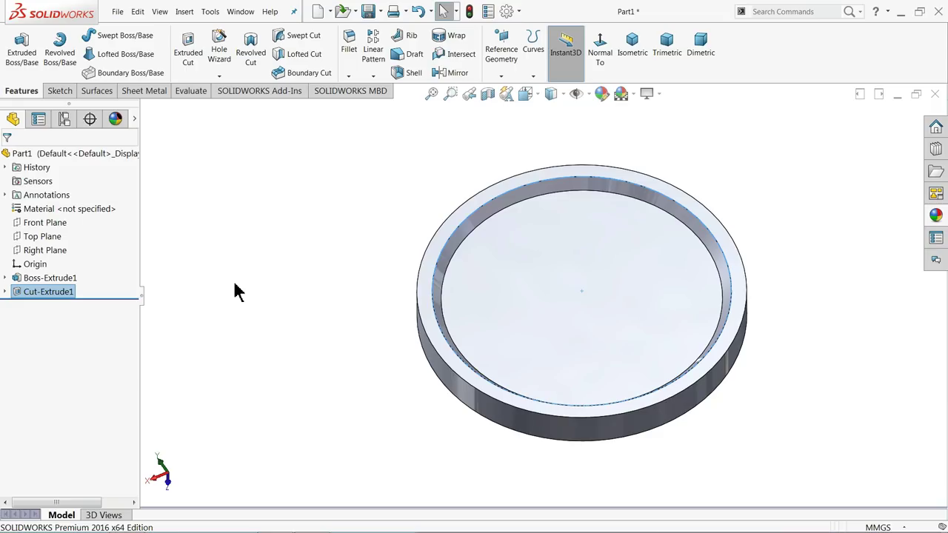
# Mirror Cut-Extrude1 about the Front Plane onto the disc's opposite face
pyautogui.moveTo(269, 306)
pyautogui.mouseDown(button='middle')
pyautogui.moveTo(253, 277)
pyautogui.moveTo(272, 287)
pyautogui.mouseUp(button='middle')
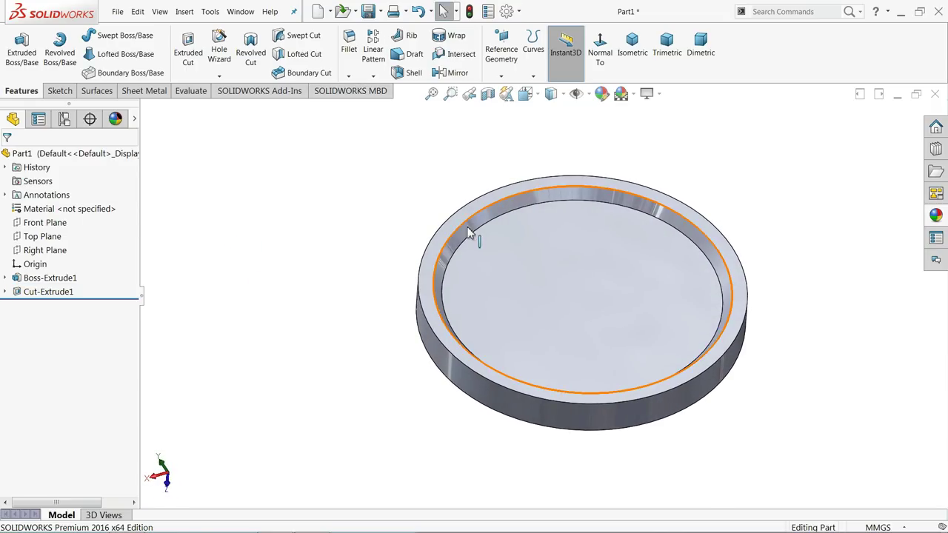
pyautogui.click(42, 227)
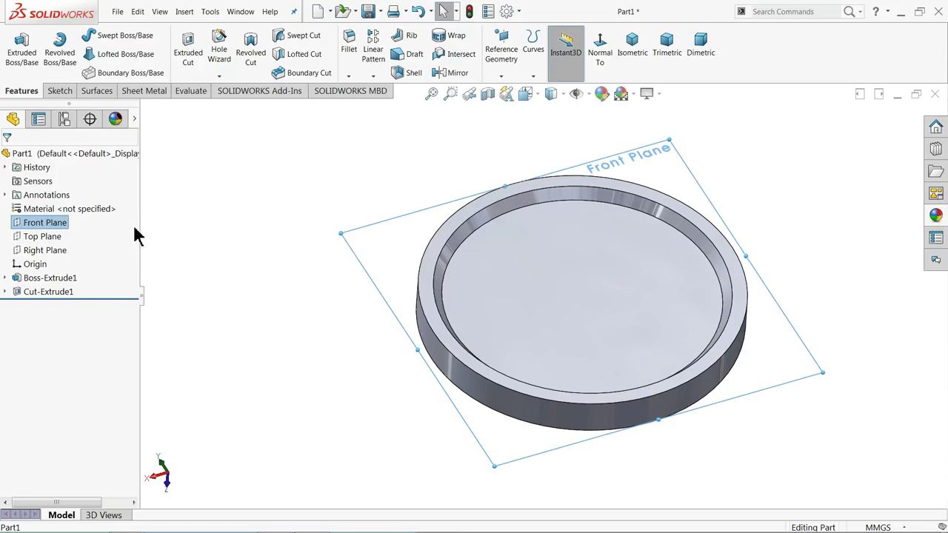
pyautogui.click(455, 74)
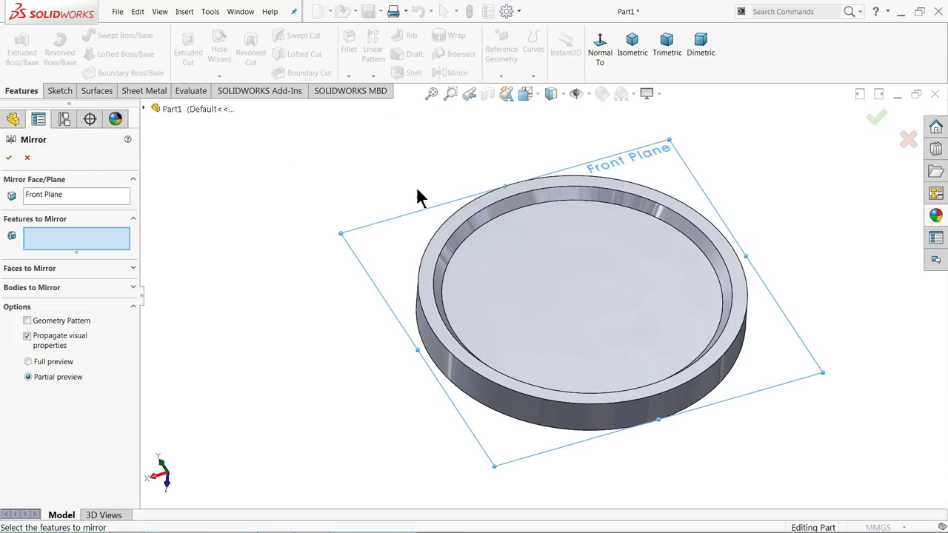
pyautogui.click(146, 109)
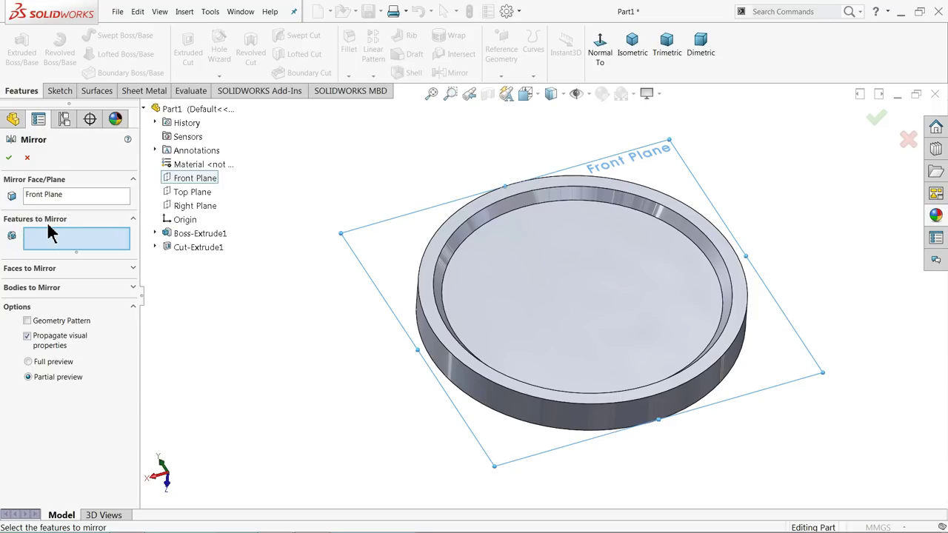
pyautogui.click(194, 249)
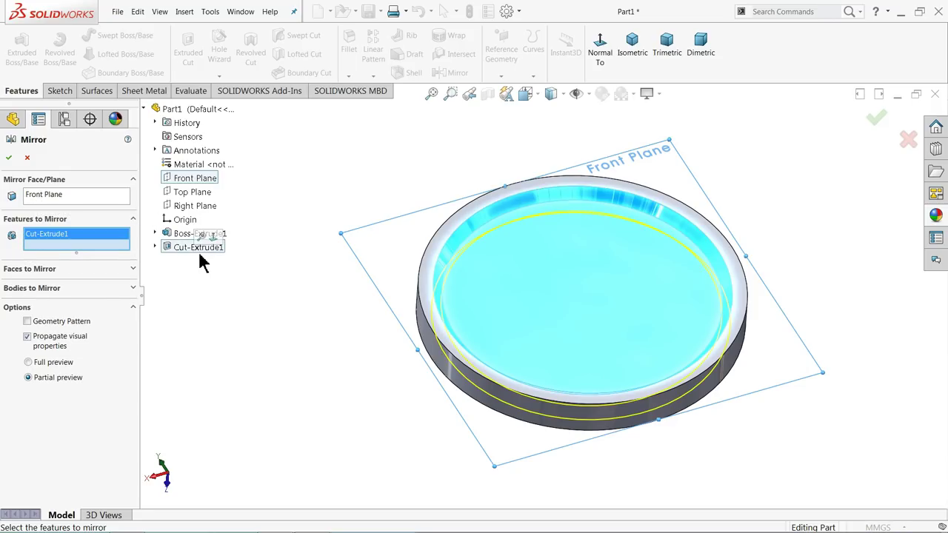
pyautogui.moveTo(437, 275); pyautogui.dragTo(424, 98, button='middle')
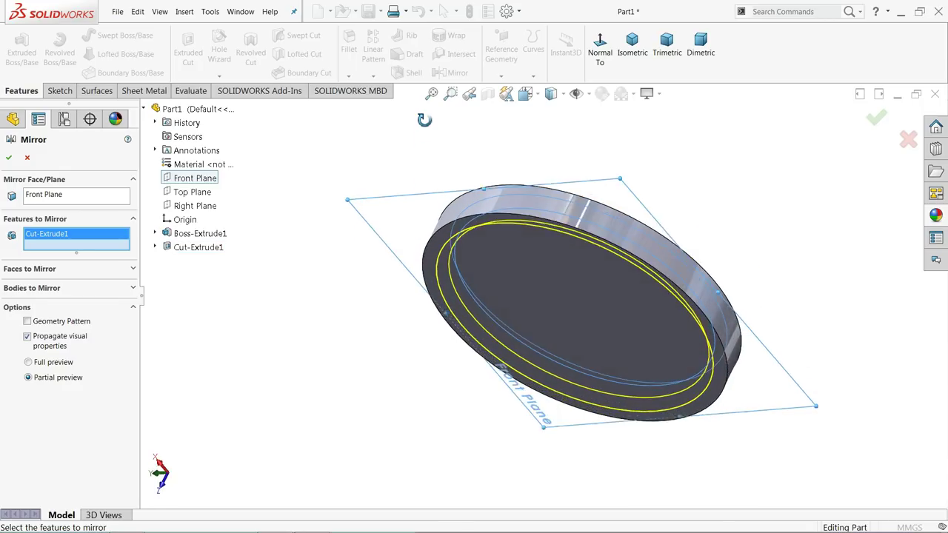
pyautogui.click(10, 159)
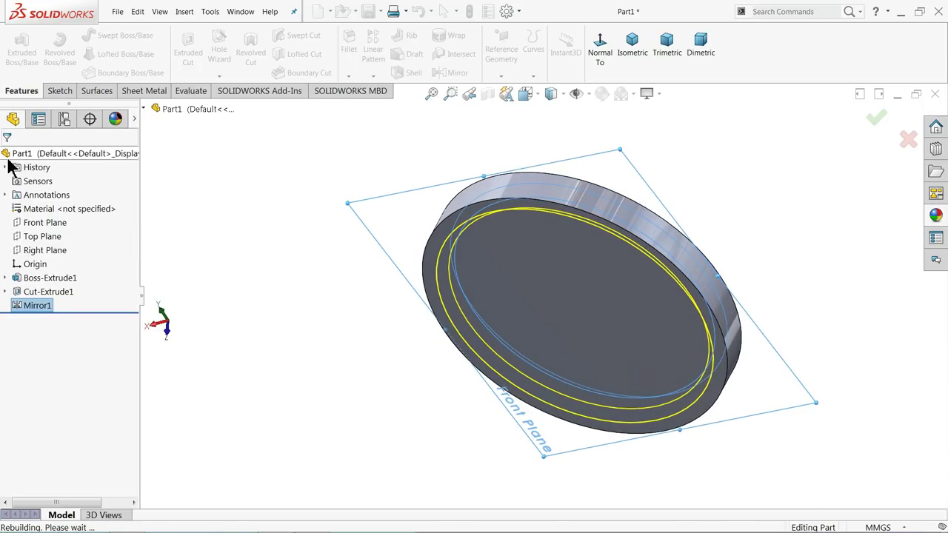
pyautogui.moveTo(195, 274)
pyautogui.mouseDown(button='middle')
pyautogui.moveTo(251, 286)
pyautogui.moveTo(170, 353)
pyautogui.moveTo(275, 205)
pyautogui.moveTo(267, 206)
pyautogui.mouseUp(button='middle')
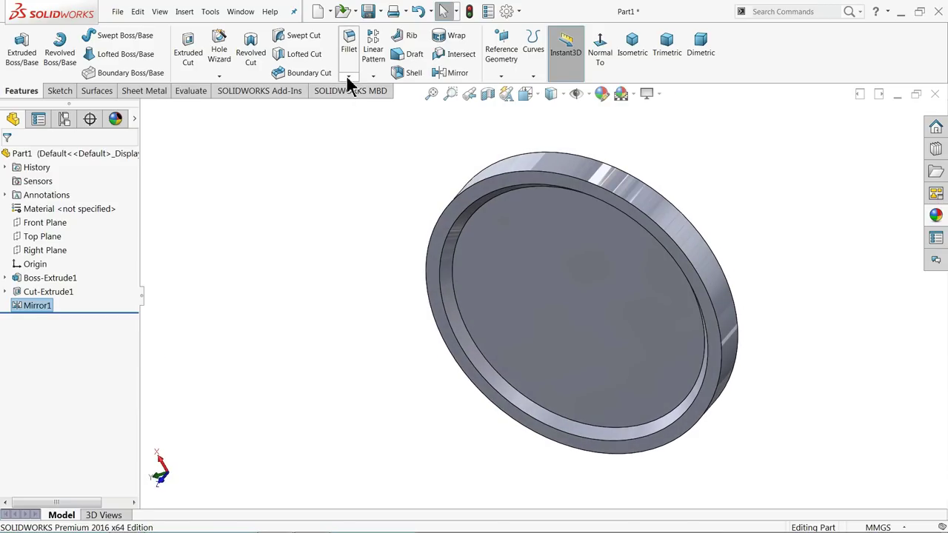
# Fillet the inner and outer recess edges with a 20 mm radius
pyautogui.click(349, 49)
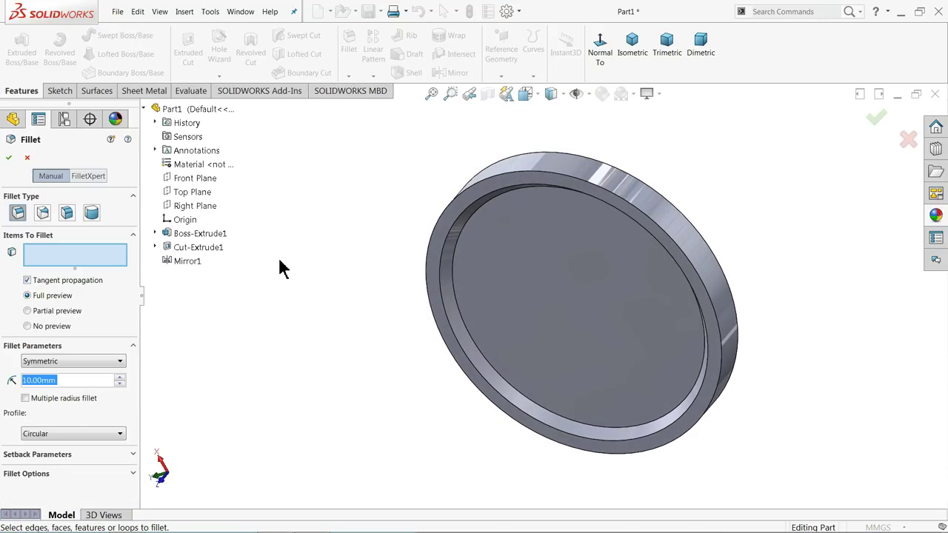
pyautogui.write('20')
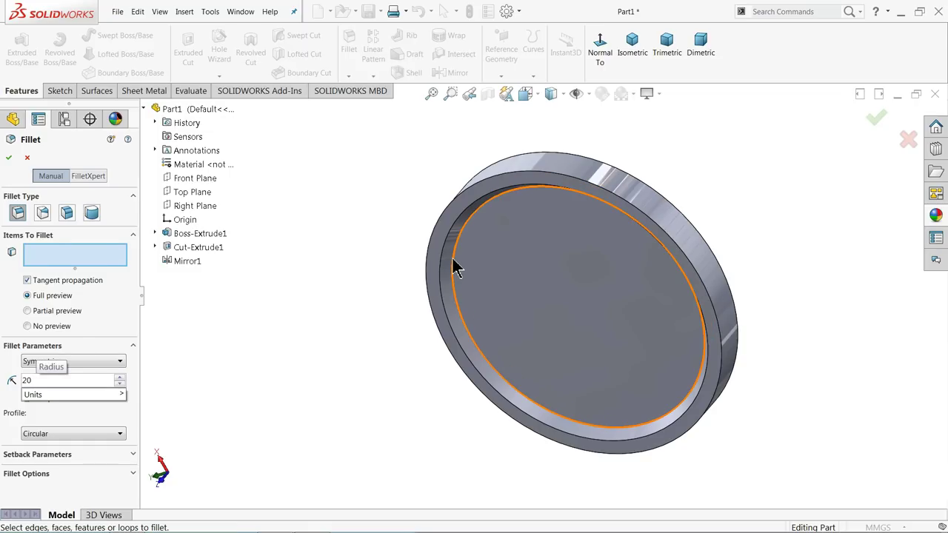
pyautogui.click(456, 268)
pyautogui.moveTo(449, 258)
pyautogui.mouseDown(button='middle')
pyautogui.moveTo(370, 282)
pyautogui.moveTo(547, 224)
pyautogui.mouseUp(button='middle')
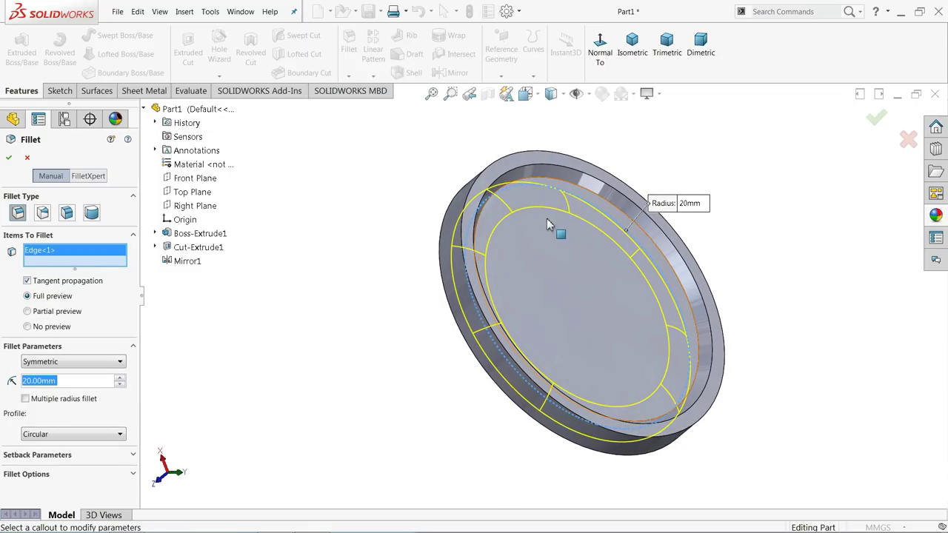
pyautogui.click(569, 183)
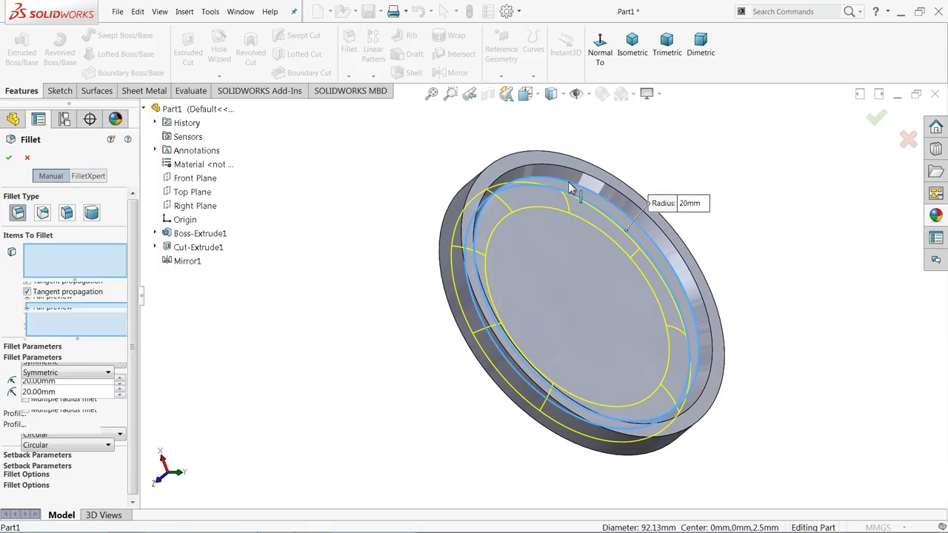
pyautogui.click(9, 158)
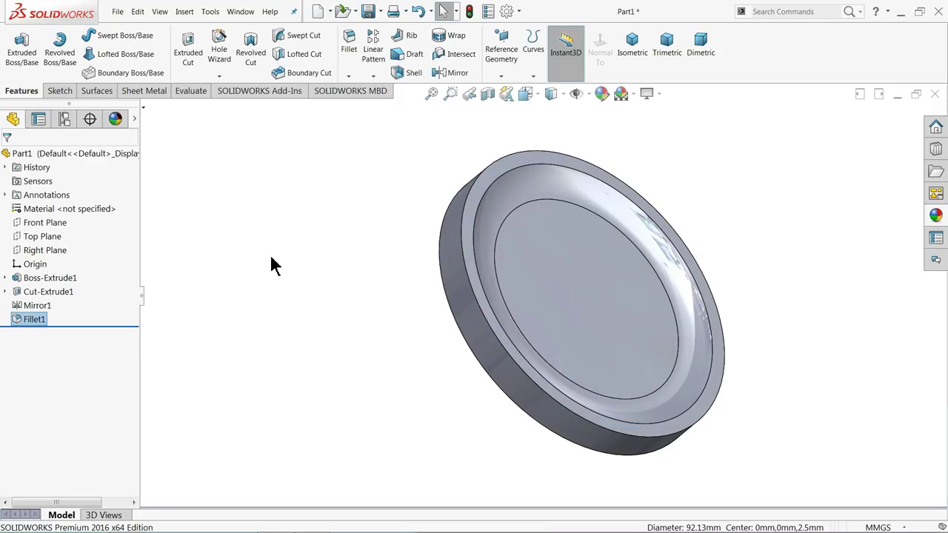
pyautogui.moveTo(322, 269); pyautogui.dragTo(417, 190, button='middle')
# Return to the isometric view and start a sketch on the recessed face
pyautogui.click(633, 65)
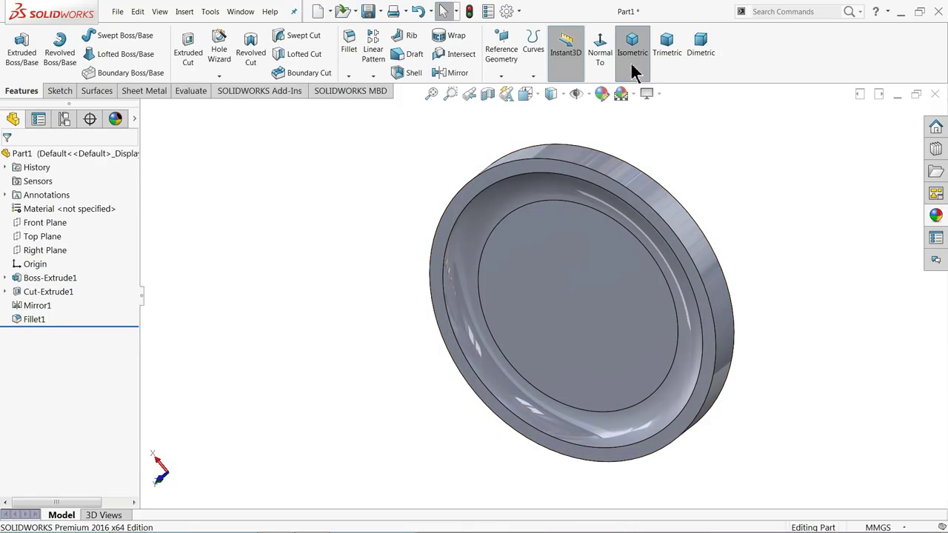
pyautogui.click(519, 297)
pyautogui.click(555, 268)
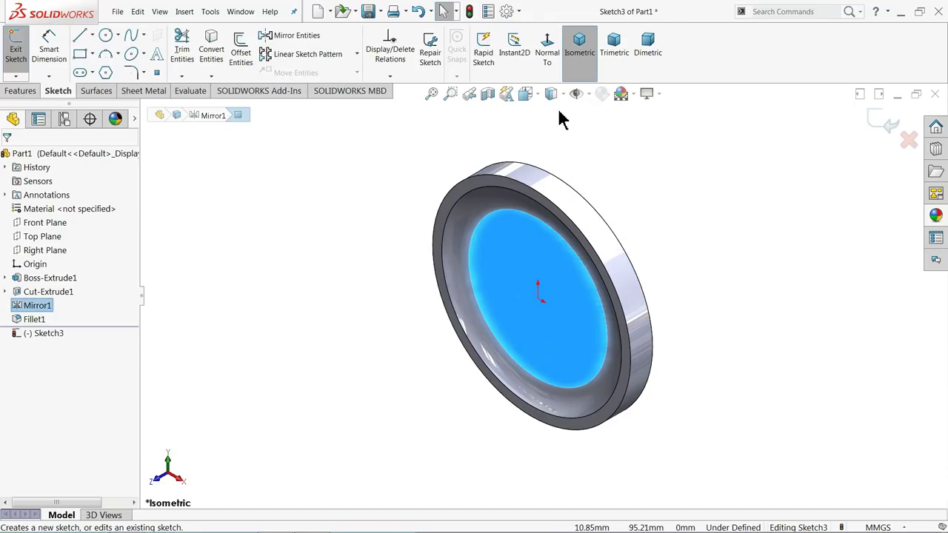
# Discard the empty sketch and restart a sketch on the recessed face, viewed normal to it
pyautogui.click(881, 123)
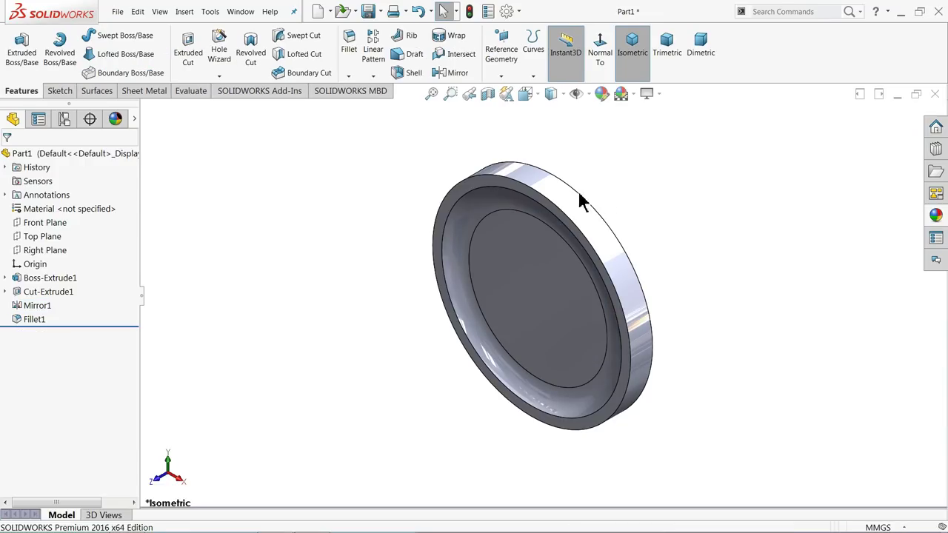
pyautogui.click(469, 191)
pyautogui.click(58, 90)
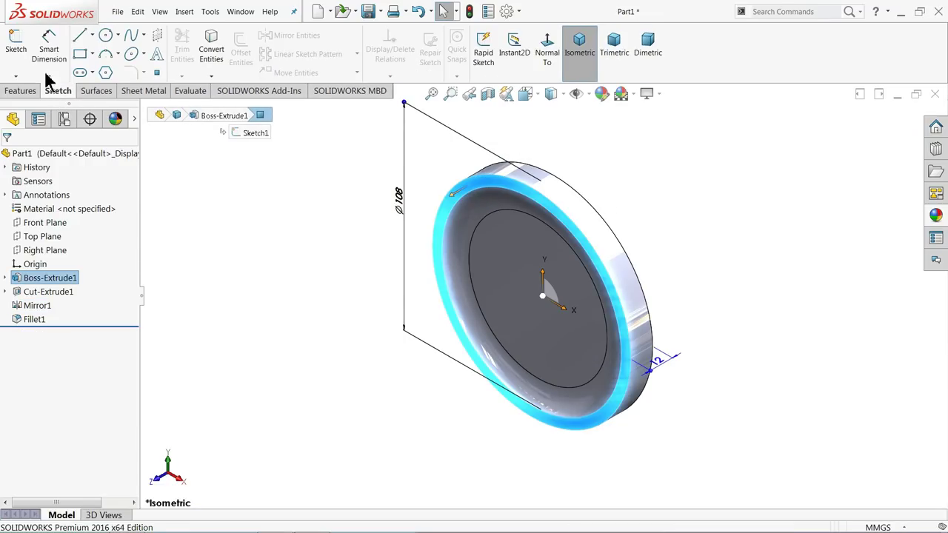
pyautogui.click(18, 51)
pyautogui.click(547, 46)
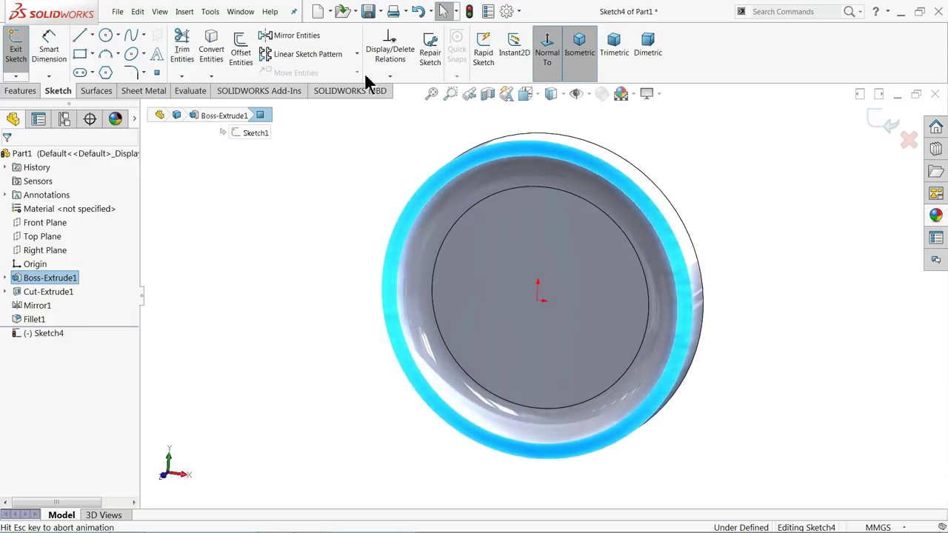
# Draw an origin-centred 28 mm circle and preview it as an Extruded Boss
pyautogui.click(105, 36)
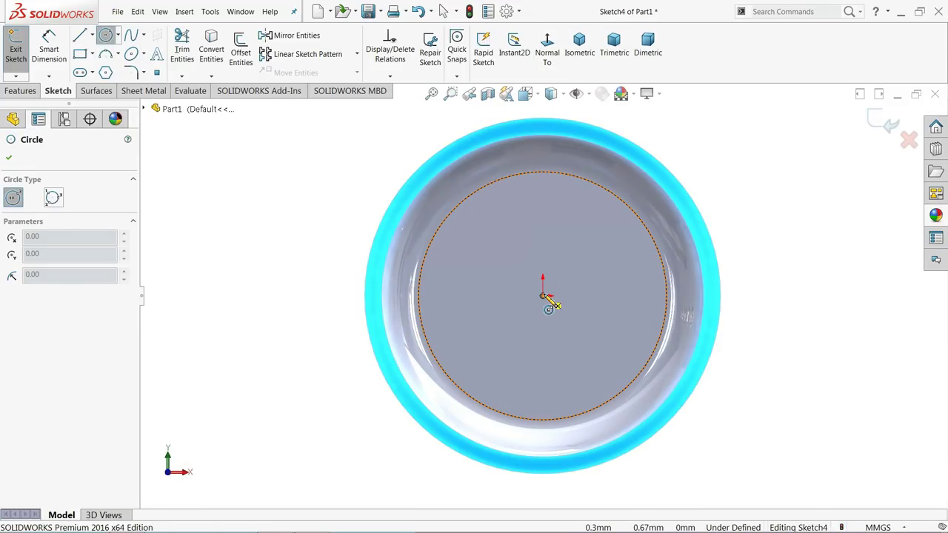
pyautogui.click(543, 296)
pyautogui.click(527, 237)
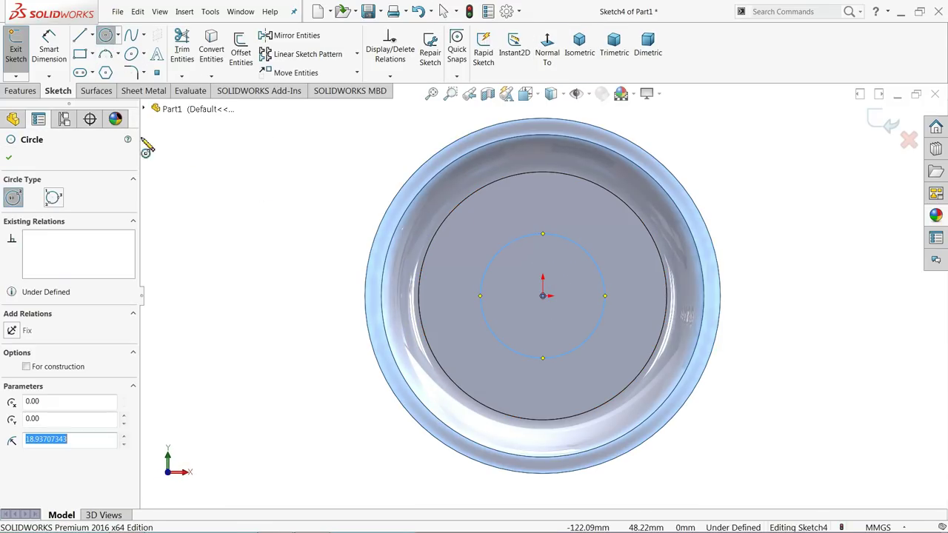
pyautogui.click(49, 50)
pyautogui.click(482, 297)
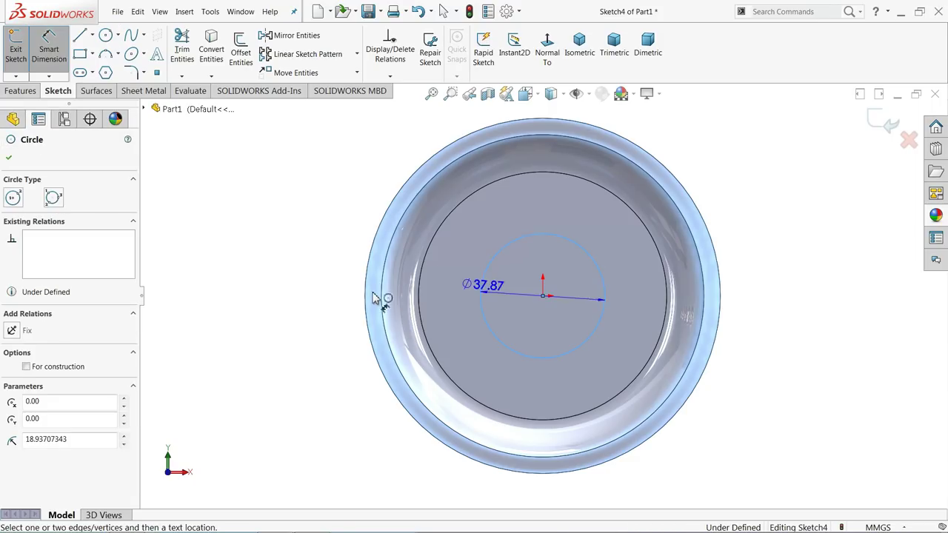
pyautogui.click(345, 298)
pyautogui.write('28')
pyautogui.press('Return')
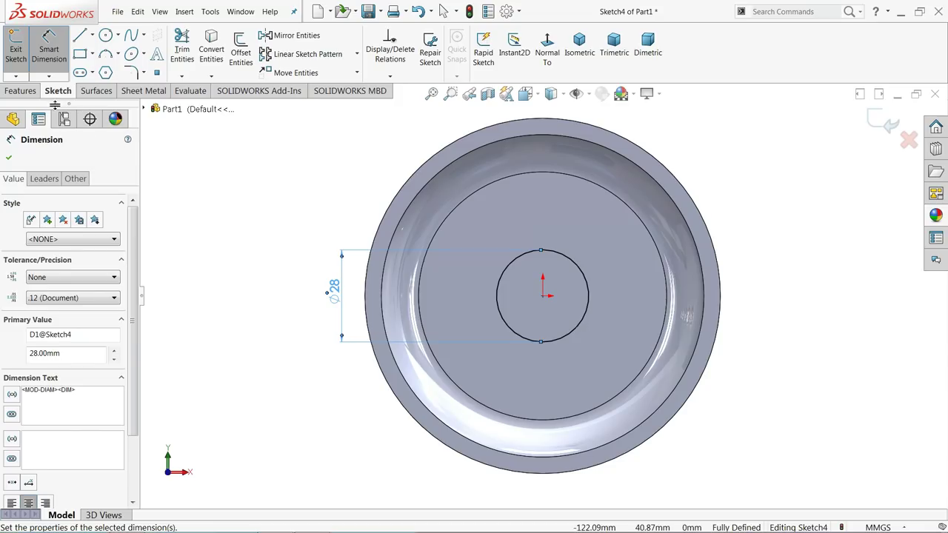
pyautogui.click(21, 91)
pyautogui.click(29, 65)
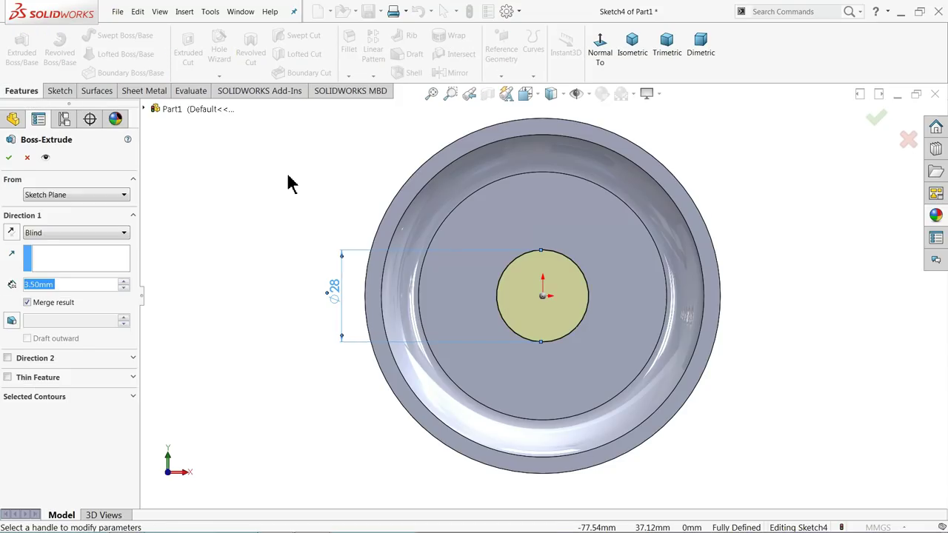
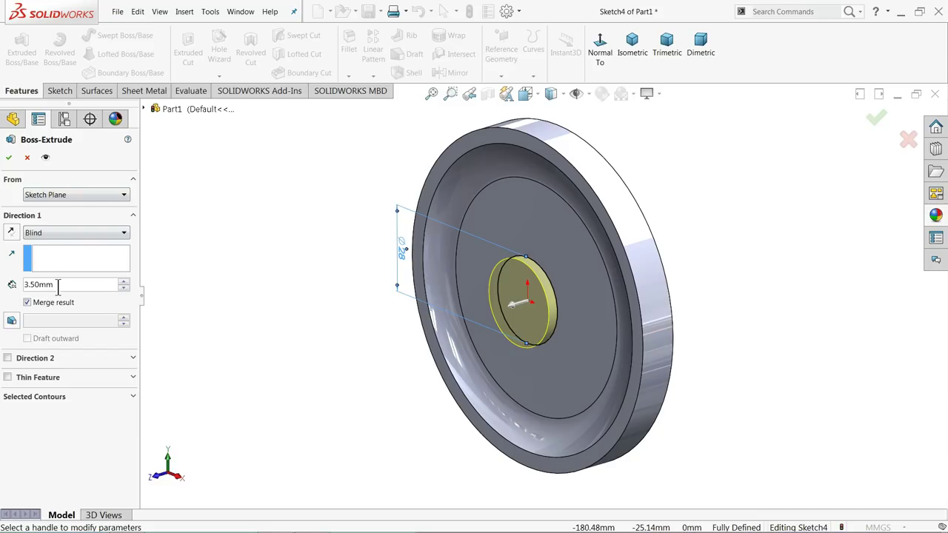
# Extrude the centre circle 19 mm in the reversed direction as Boss-Extrude2, then view it side-on
pyautogui.write('19')
pyautogui.press('Return')
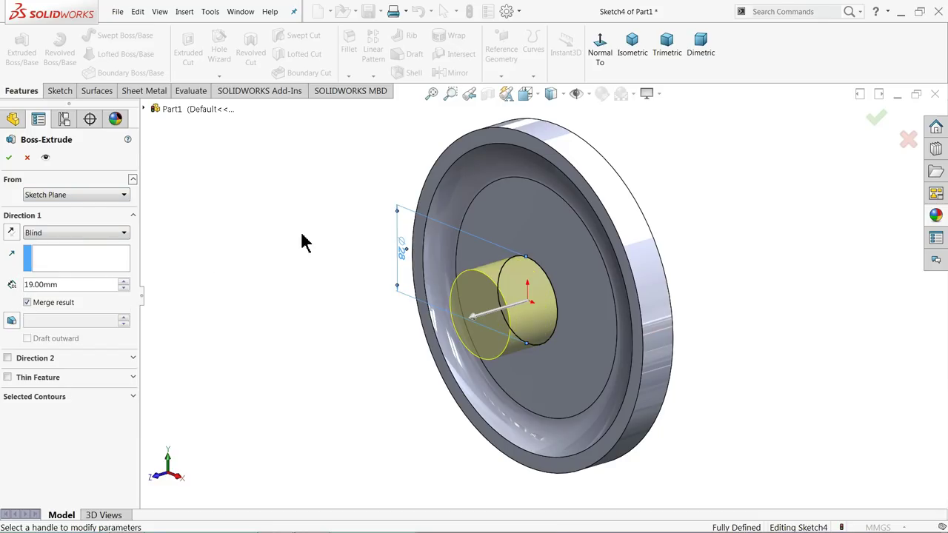
pyautogui.click(12, 233)
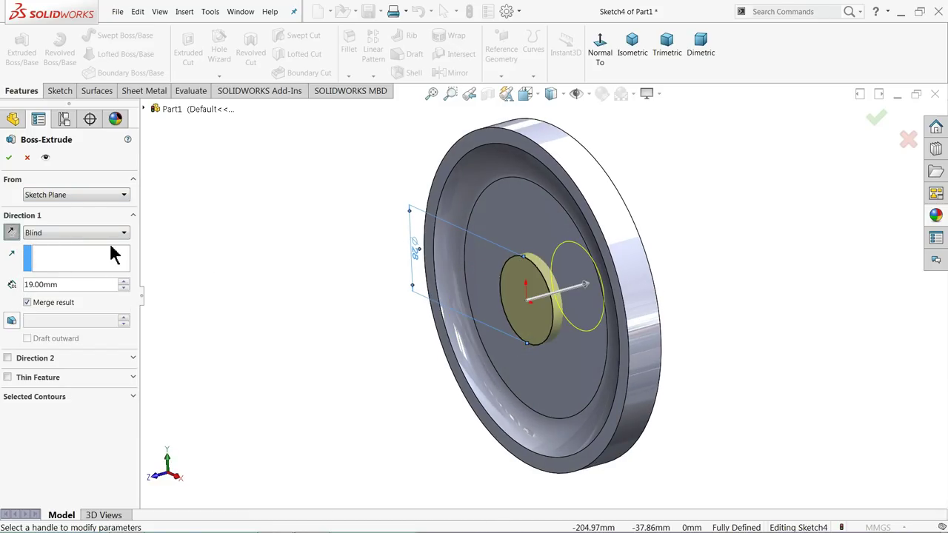
pyautogui.moveTo(210, 248)
pyautogui.mouseDown(button='middle')
pyautogui.moveTo(182, 237)
pyautogui.moveTo(216, 237)
pyautogui.mouseUp(button='middle')
pyautogui.click(9, 158)
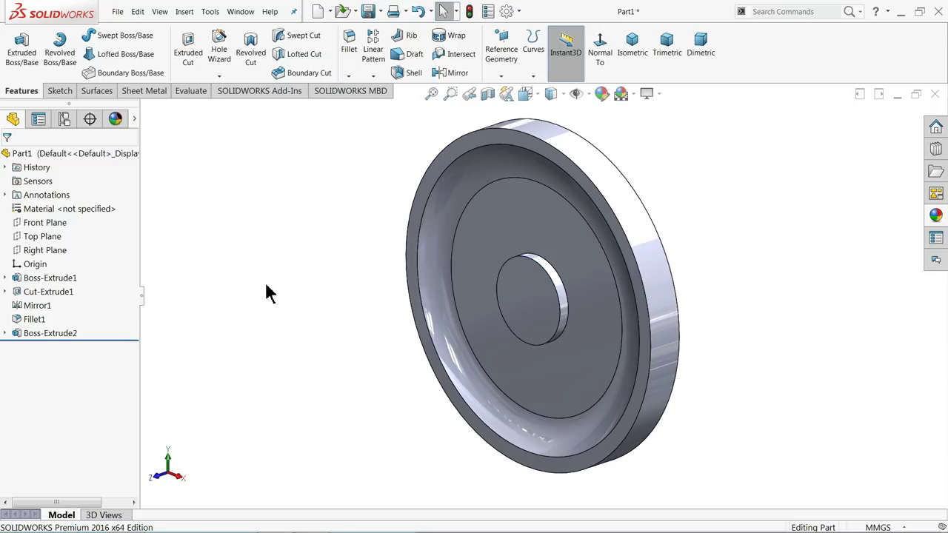
pyautogui.moveTo(313, 296)
pyautogui.mouseDown(button='middle')
pyautogui.moveTo(315, 233)
pyautogui.moveTo(323, 271)
pyautogui.moveTo(246, 271)
pyautogui.moveTo(268, 281)
pyautogui.moveTo(334, 280)
pyautogui.moveTo(207, 290)
pyautogui.mouseUp(button='middle')
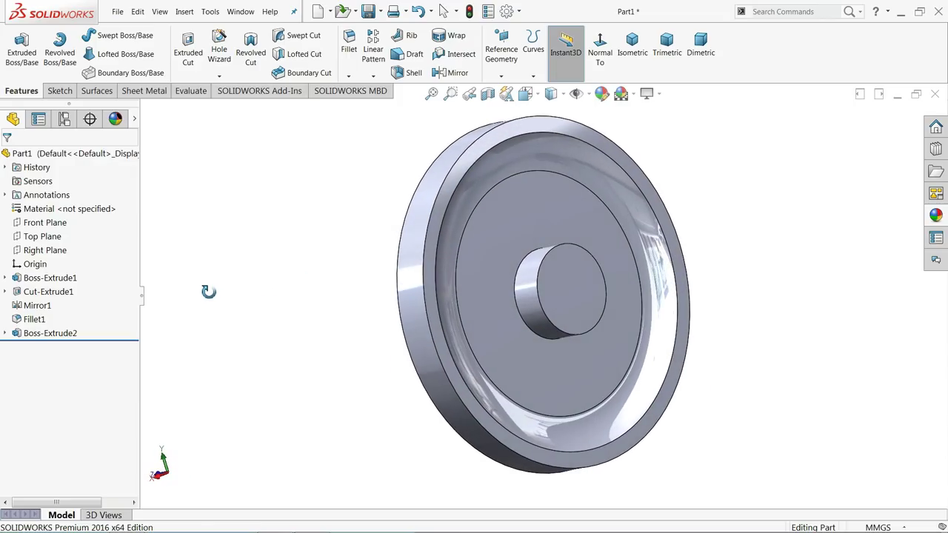
# Start a new sketch on the wheel's recessed face, viewed straight on
pyautogui.click(488, 244)
pyautogui.click(538, 191)
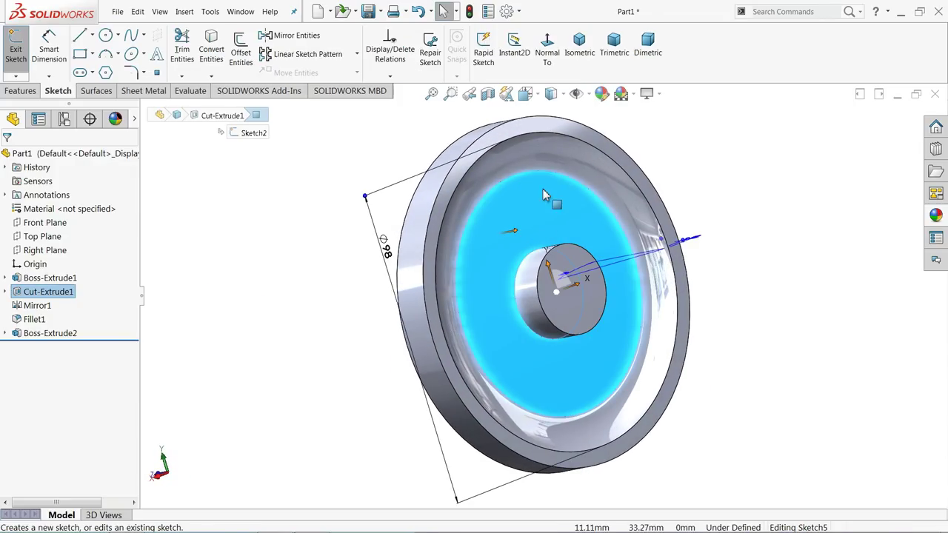
pyautogui.click(547, 53)
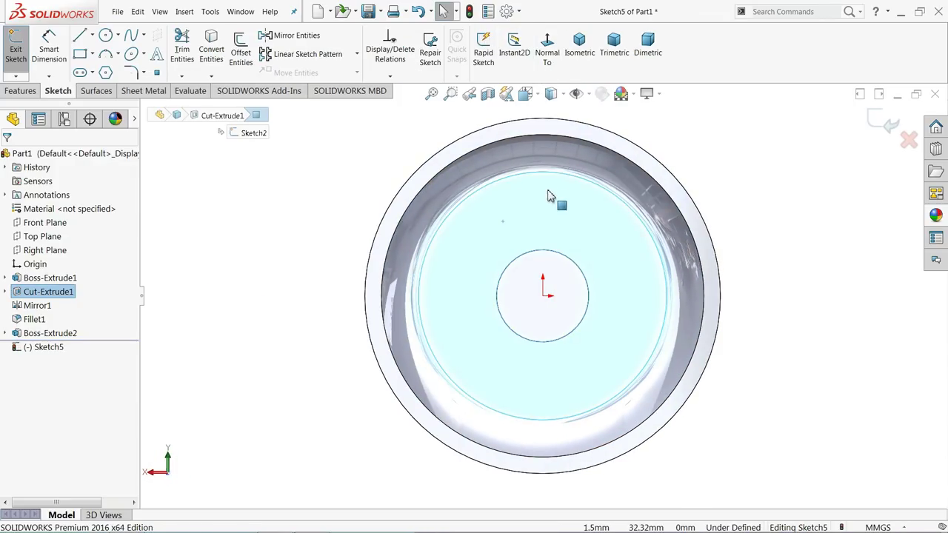
# Draw a large circle at the origin and a small circle centred on its top
pyautogui.click(105, 35)
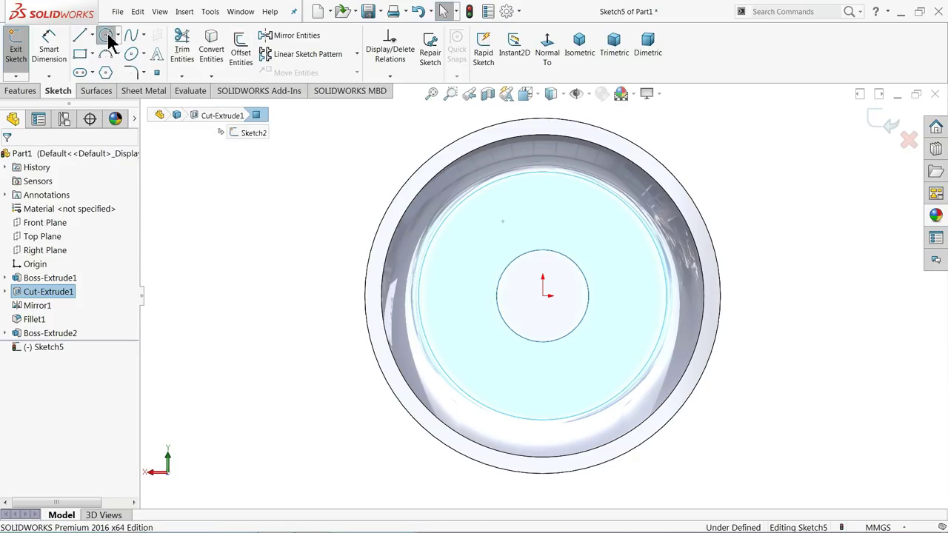
pyautogui.click(543, 295)
pyautogui.click(494, 205)
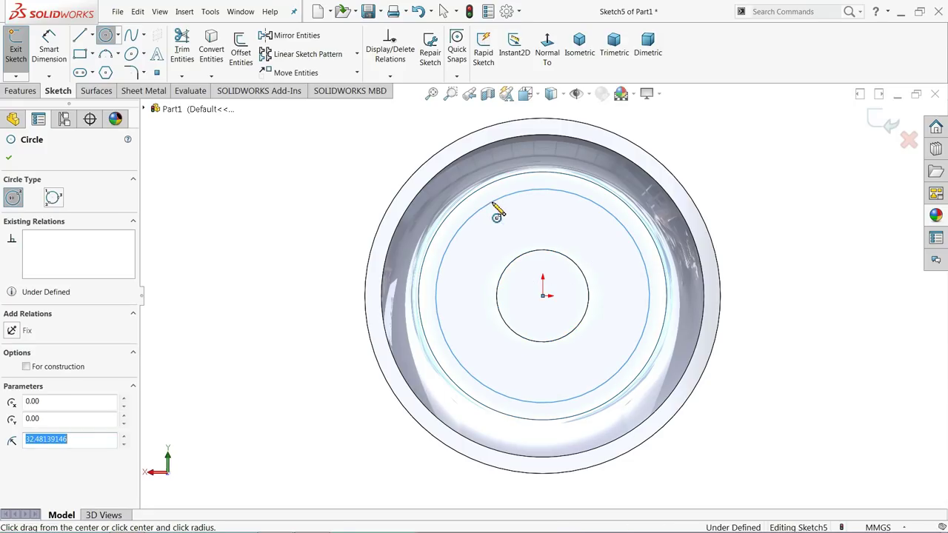
pyautogui.click(543, 190)
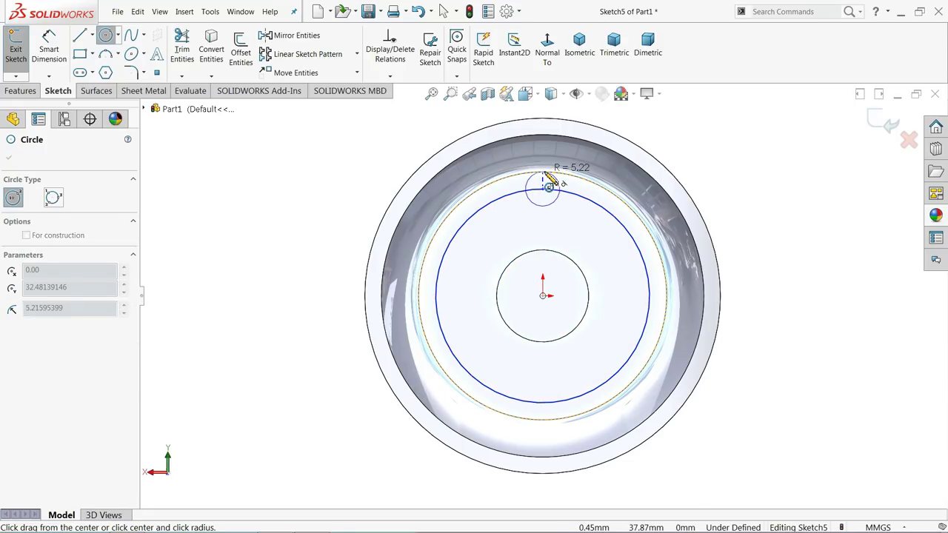
pyautogui.click(546, 167)
pyautogui.rightClick(330, 149)
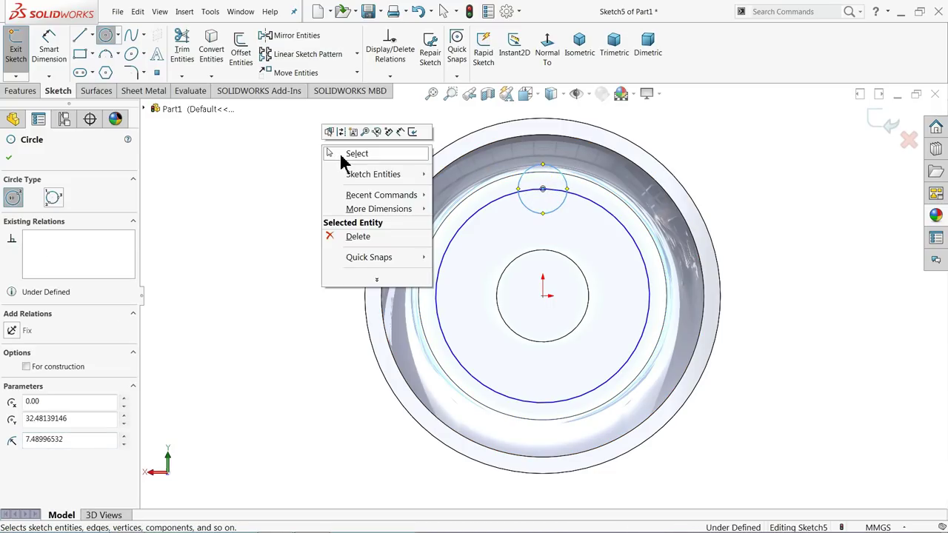
pyautogui.click(344, 156)
# Convert the large Ø64.96 circle into construction geometry
pyautogui.click(452, 241)
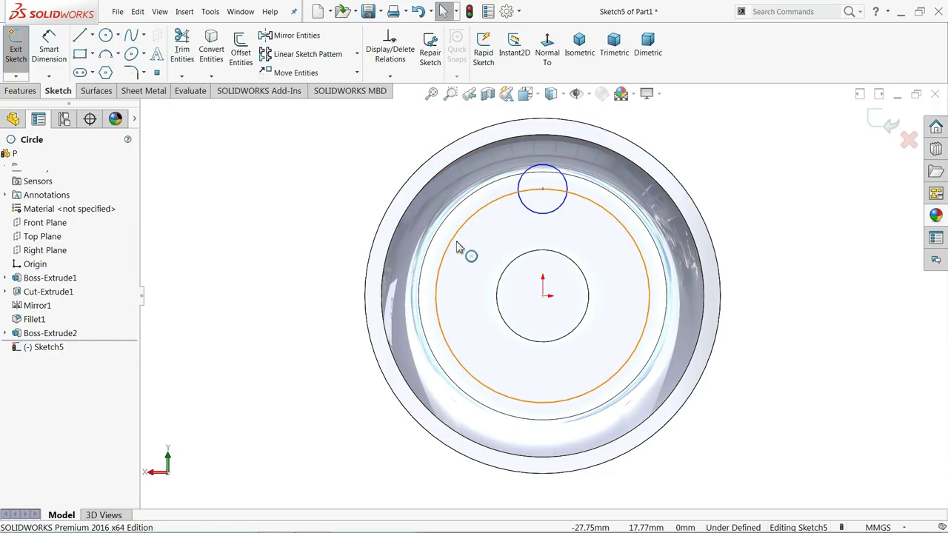
pyautogui.click(490, 209)
pyautogui.click(318, 206)
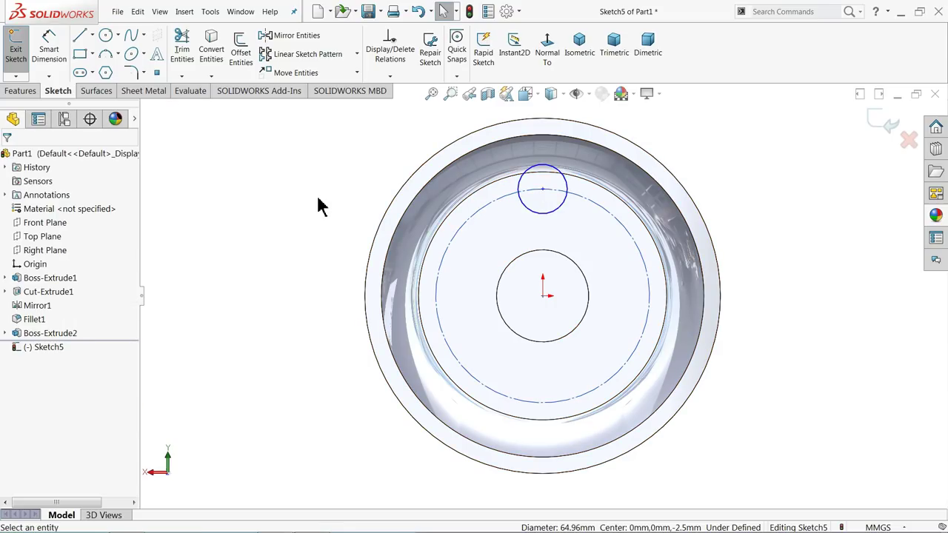
pyautogui.click(49, 47)
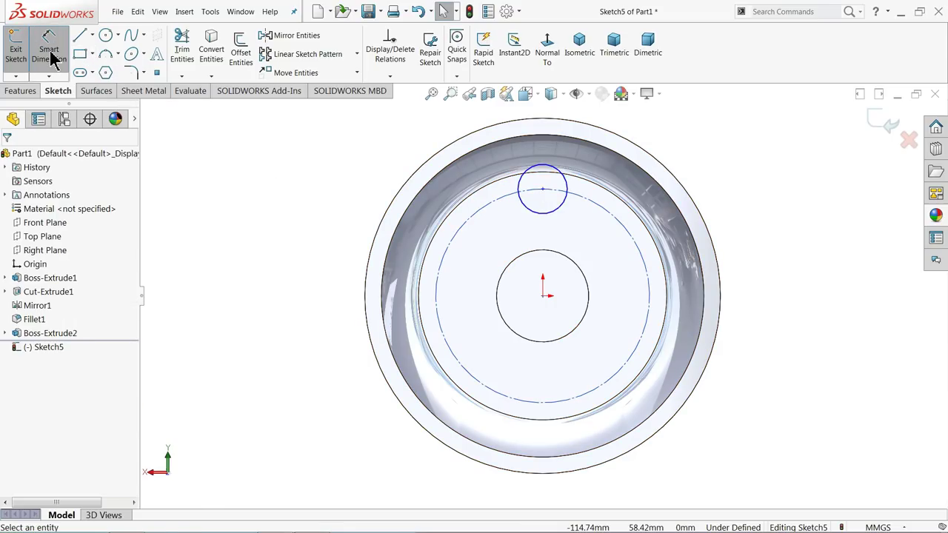
# Dimension the construction circle to Ø60 and the small circle to Ø16
pyautogui.click(440, 277)
pyautogui.click(314, 277)
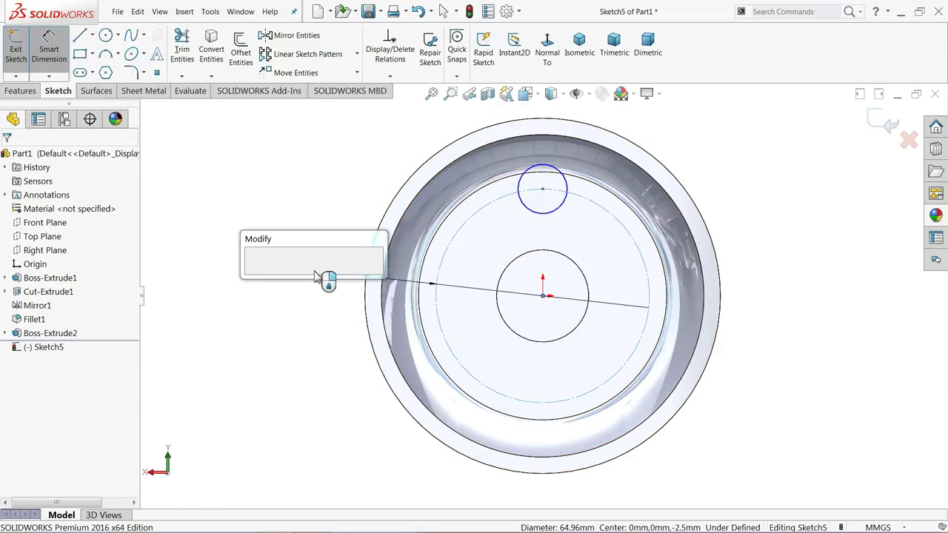
pyautogui.write('60')
pyautogui.press('Return')
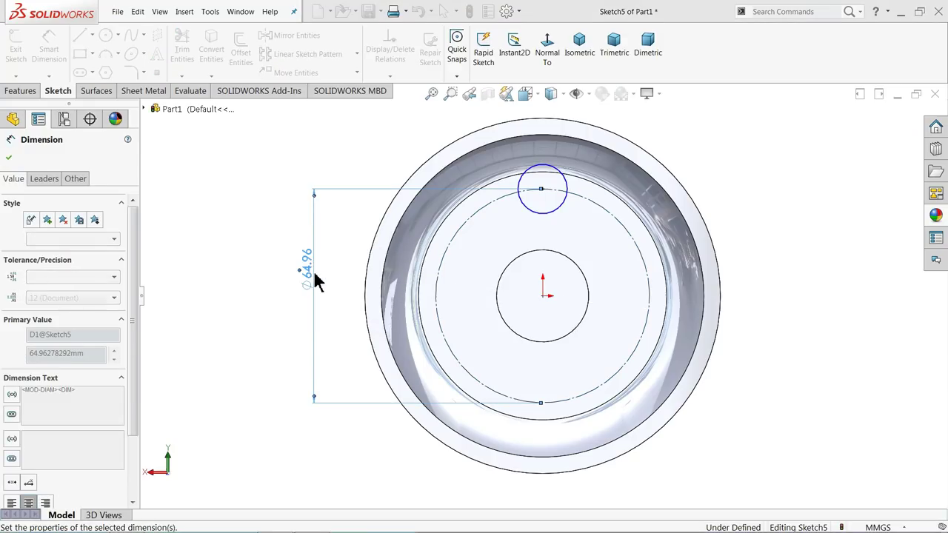
pyautogui.click(569, 198)
pyautogui.click(711, 183)
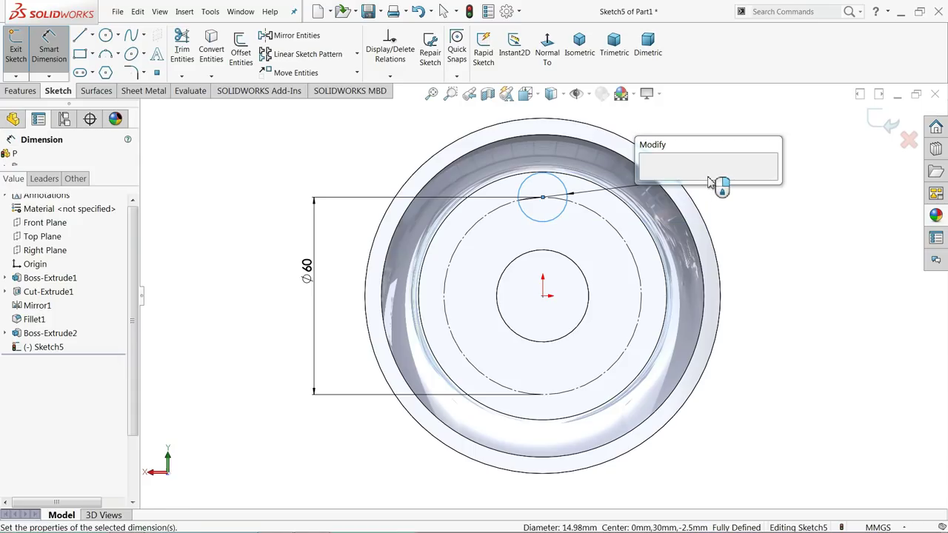
pyautogui.write('16')
pyautogui.press('Return')
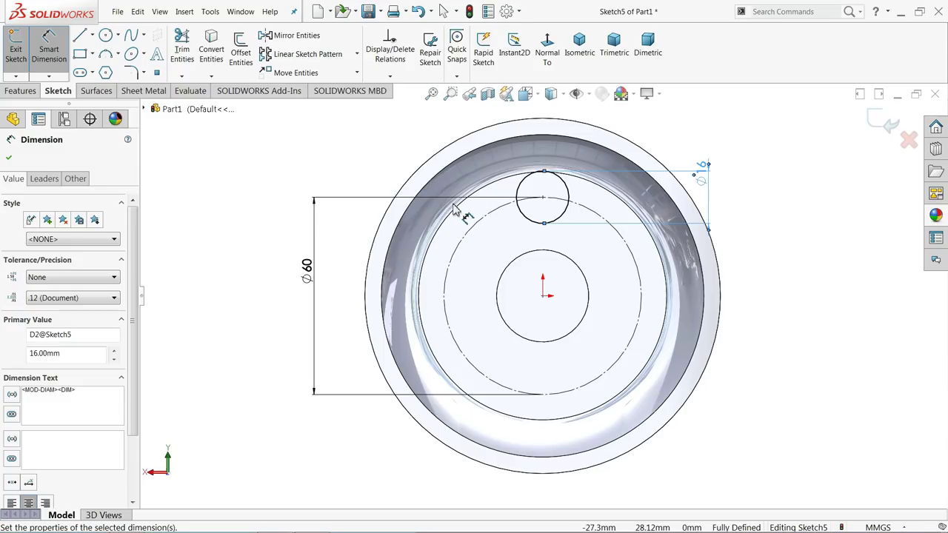
pyautogui.click(356, 54)
pyautogui.click(345, 83)
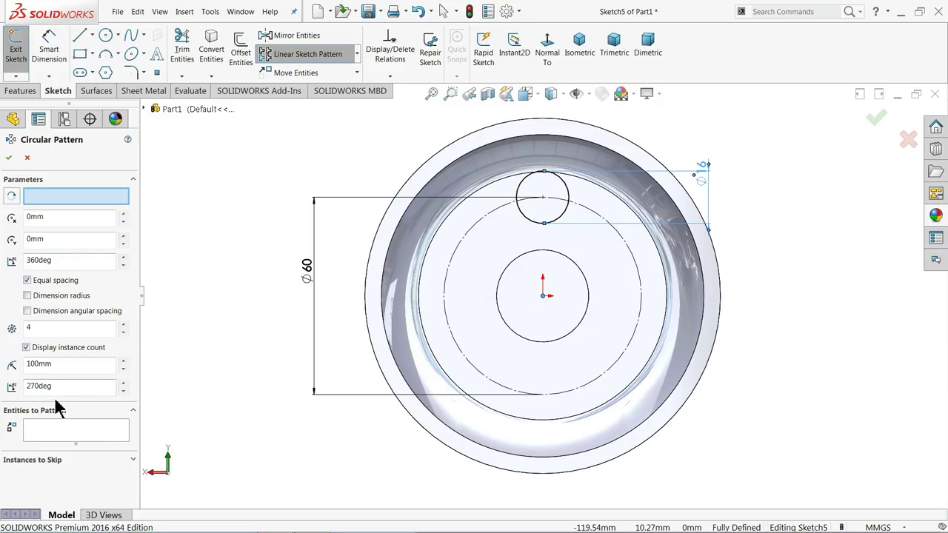
pyautogui.click(63, 436)
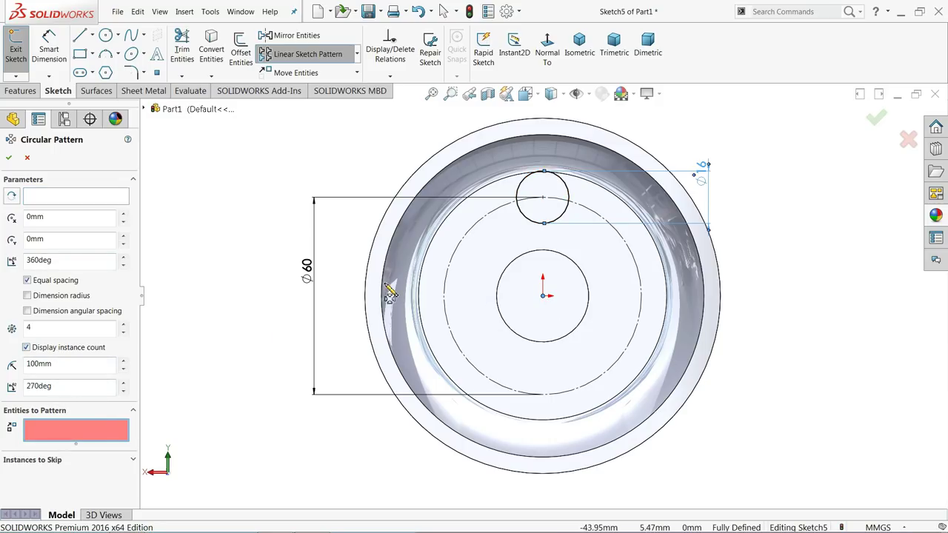
pyautogui.click(521, 201)
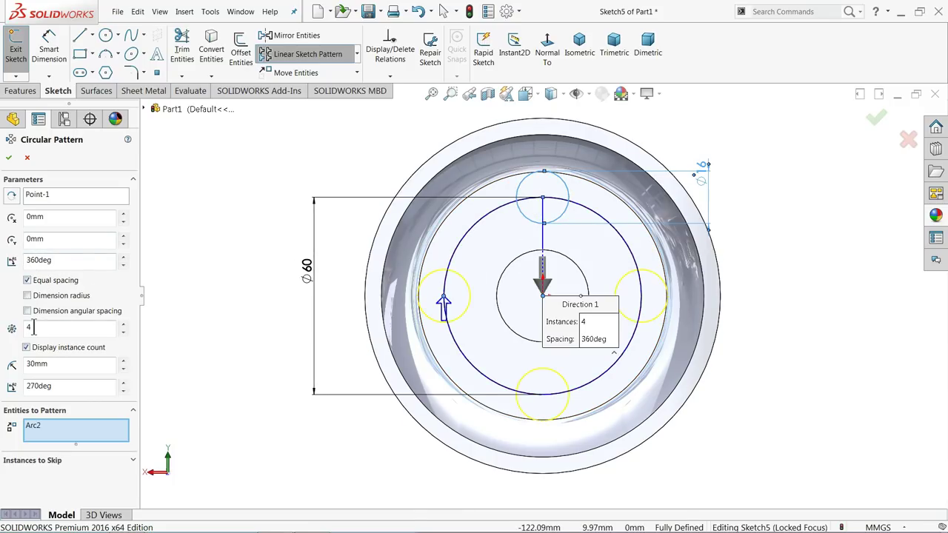
pyautogui.click(123, 326)
pyautogui.click(123, 325)
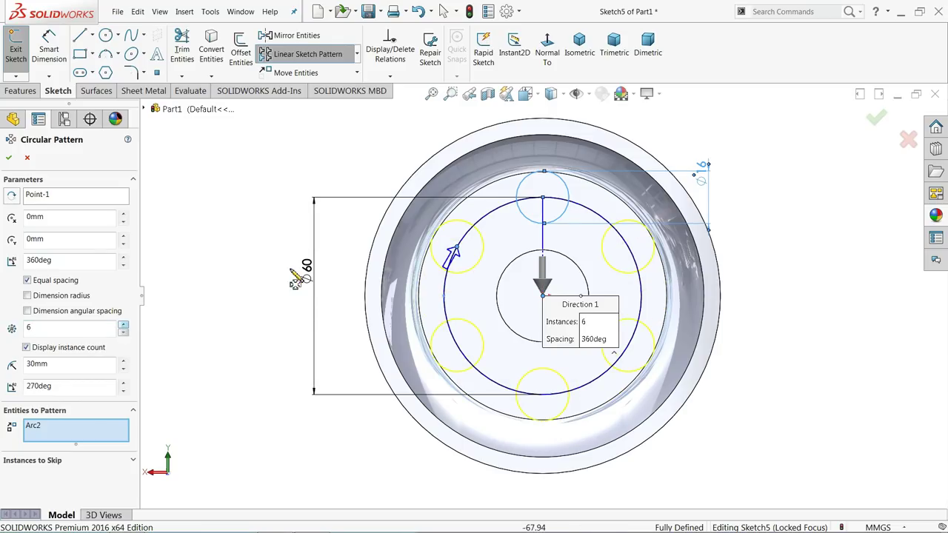
pyautogui.click(28, 159)
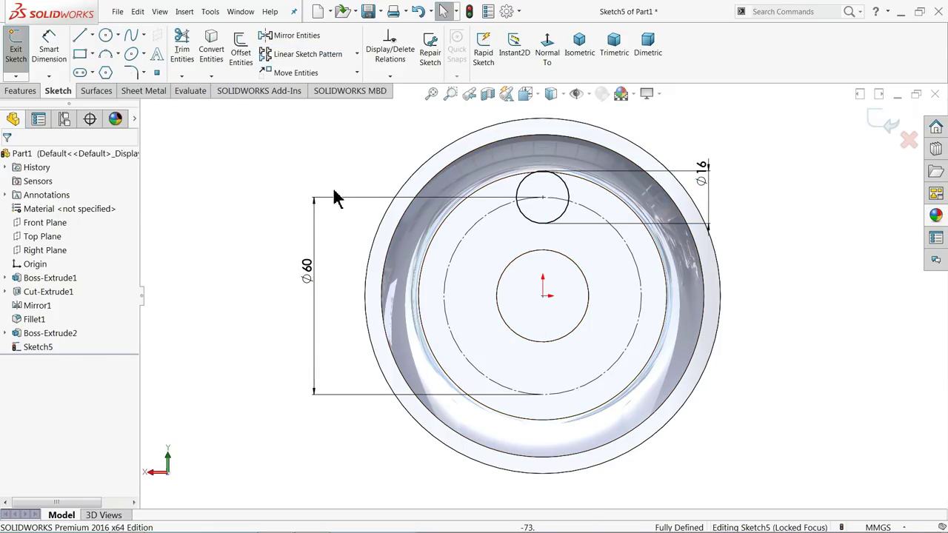
# Cut the small circle Through All to make a hole, Cut-Extrude2
pyautogui.click(22, 90)
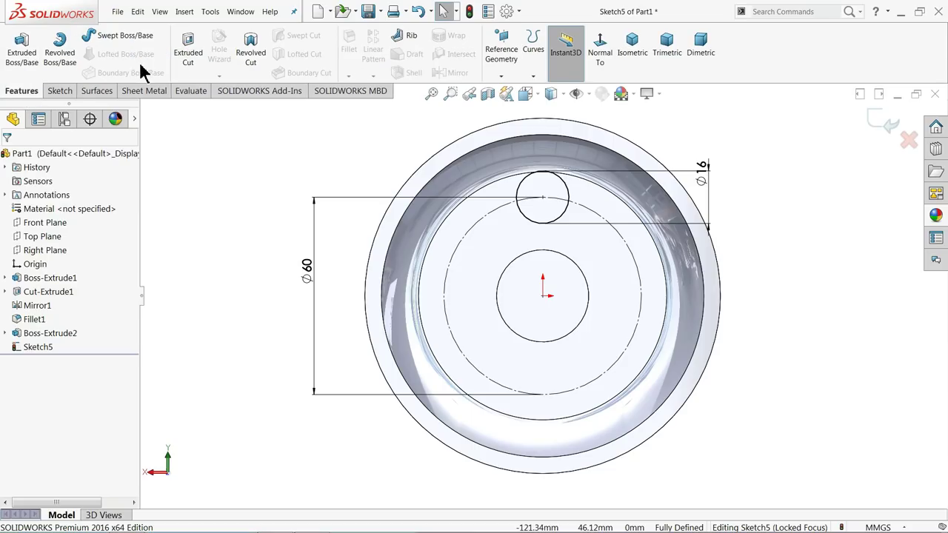
pyautogui.click(188, 51)
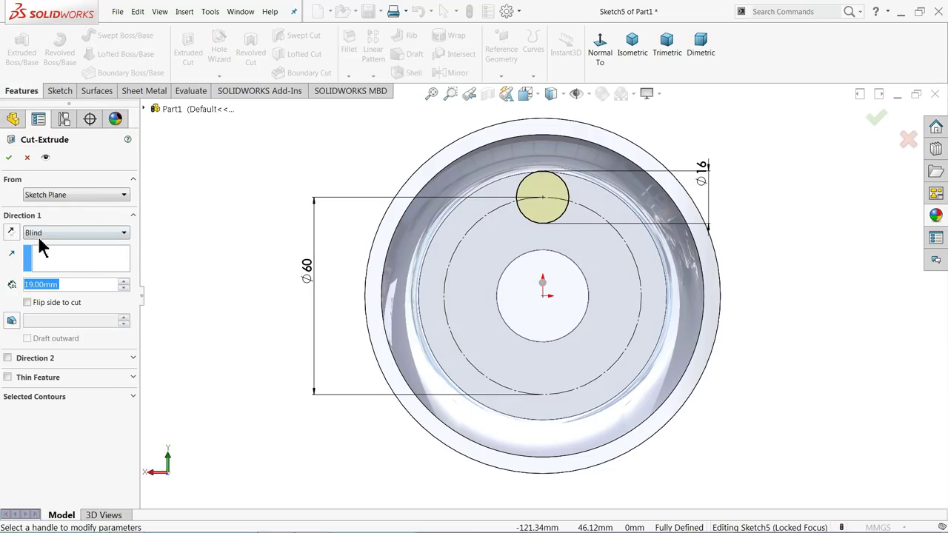
pyautogui.click(41, 233)
pyautogui.click(45, 255)
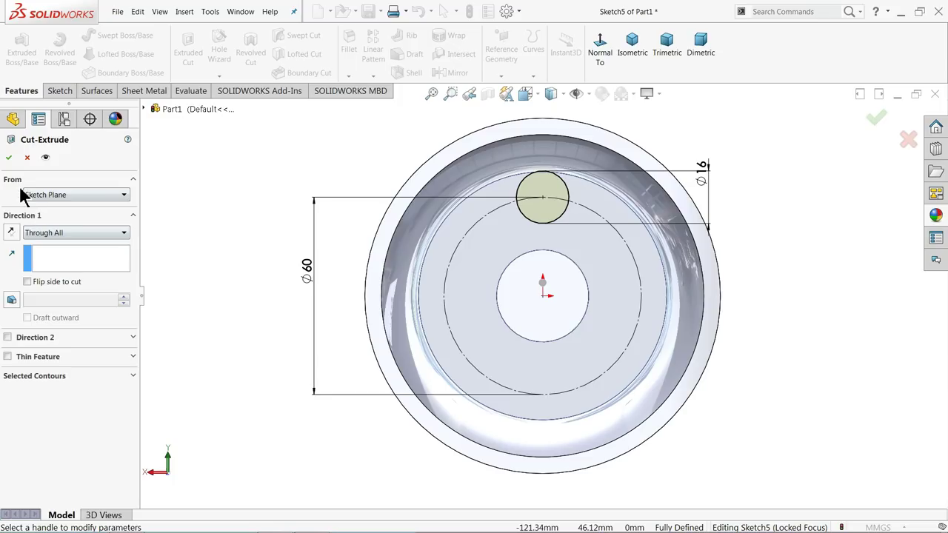
pyautogui.click(8, 157)
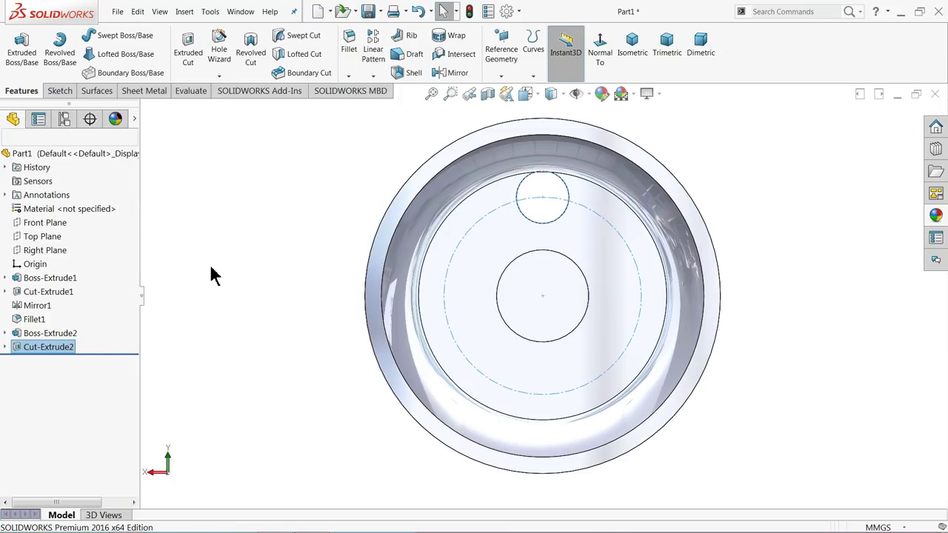
# Orbit and zoom around the wheel to inspect the new hole
pyautogui.moveTo(217, 274); pyautogui.dragTo(271, 306, button='middle')
pyautogui.scroll(-3, 539, 224)
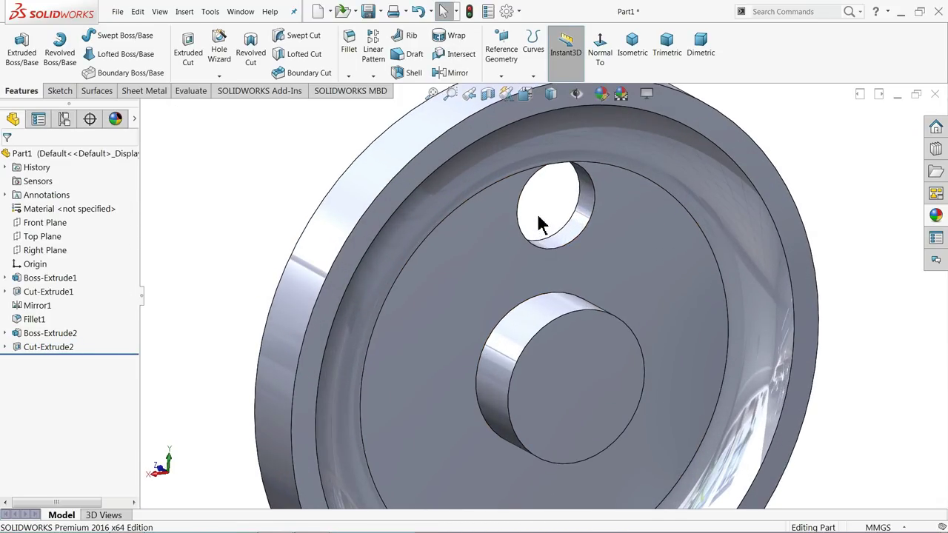
pyautogui.scroll(3, 603, 271)
pyautogui.scroll(-3, 546, 262)
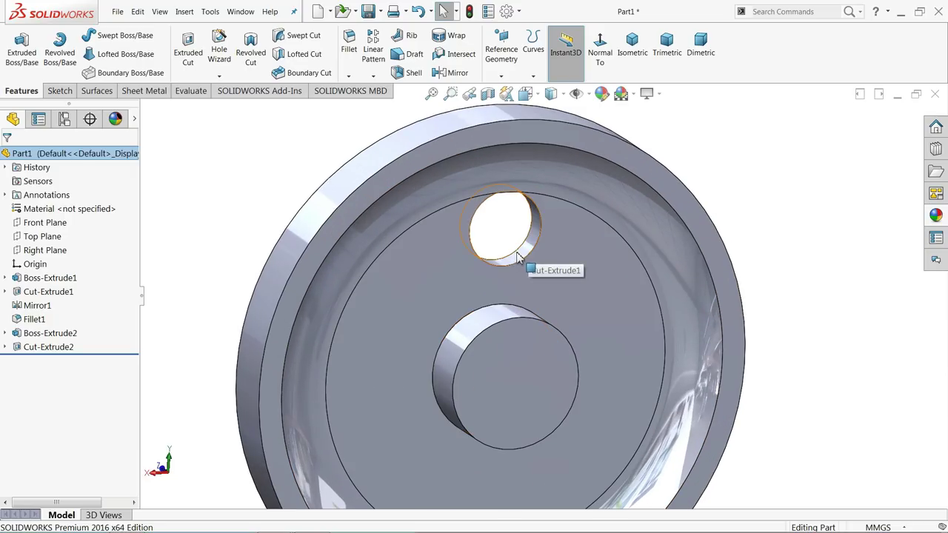
pyautogui.click(524, 254)
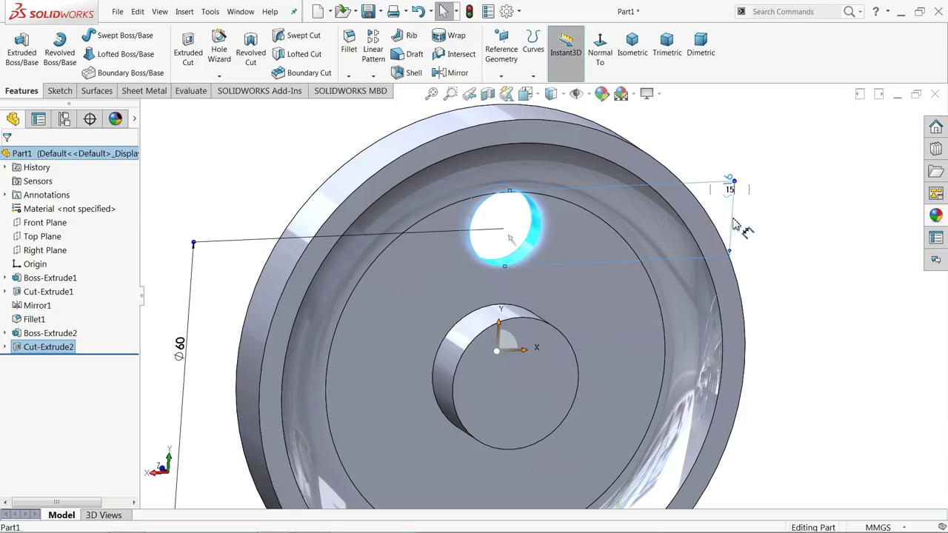
pyautogui.moveTo(808, 182); pyautogui.dragTo(636, 186, button='middle')
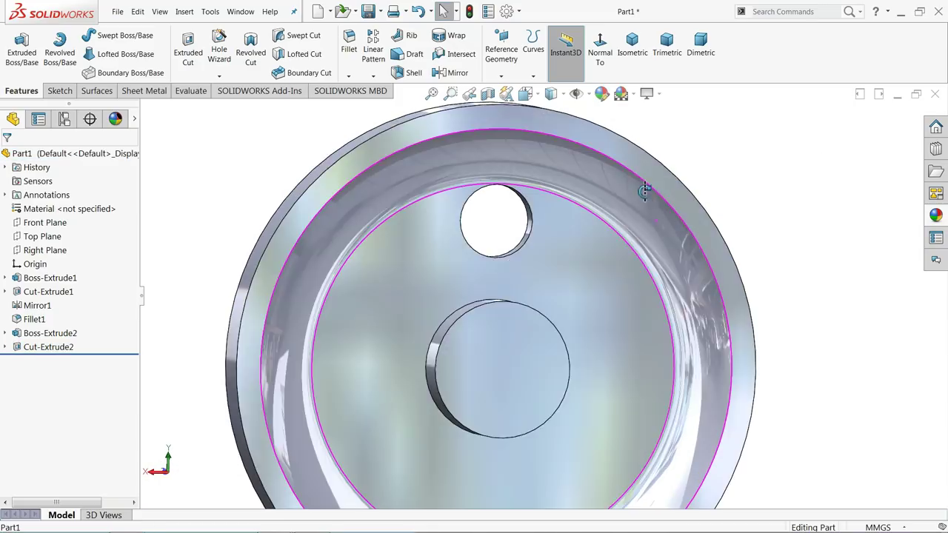
pyautogui.moveTo(577, 205)
pyautogui.mouseDown(button='middle')
pyautogui.moveTo(555, 207)
pyautogui.moveTo(571, 234)
pyautogui.mouseUp(button='middle')
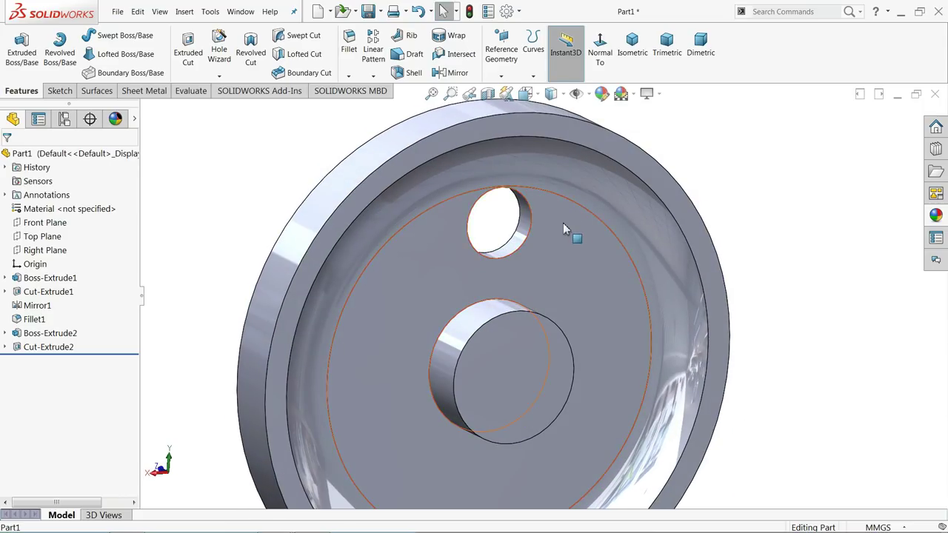
# Chamfer the hole's edge 1 mm × 45° as Chamfer3, then zoom to fit
pyautogui.click(348, 77)
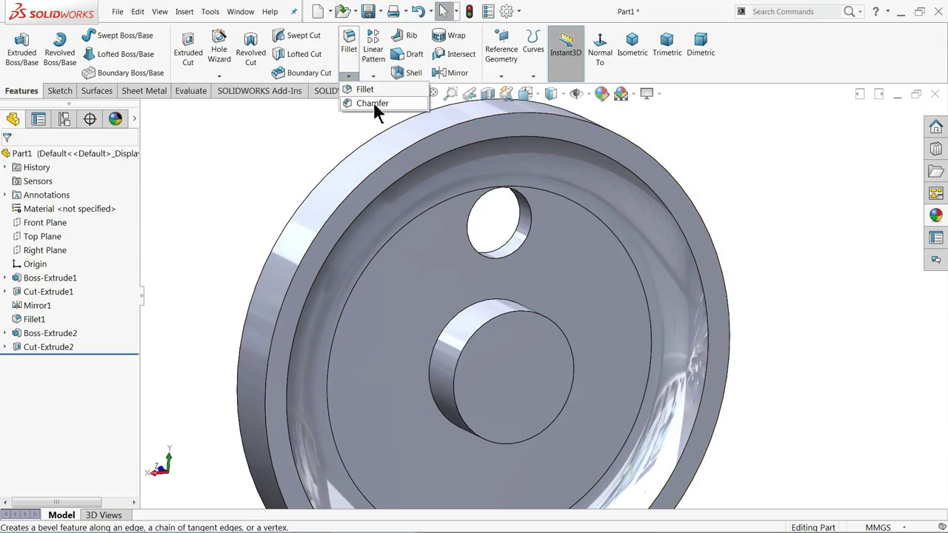
pyautogui.click(373, 103)
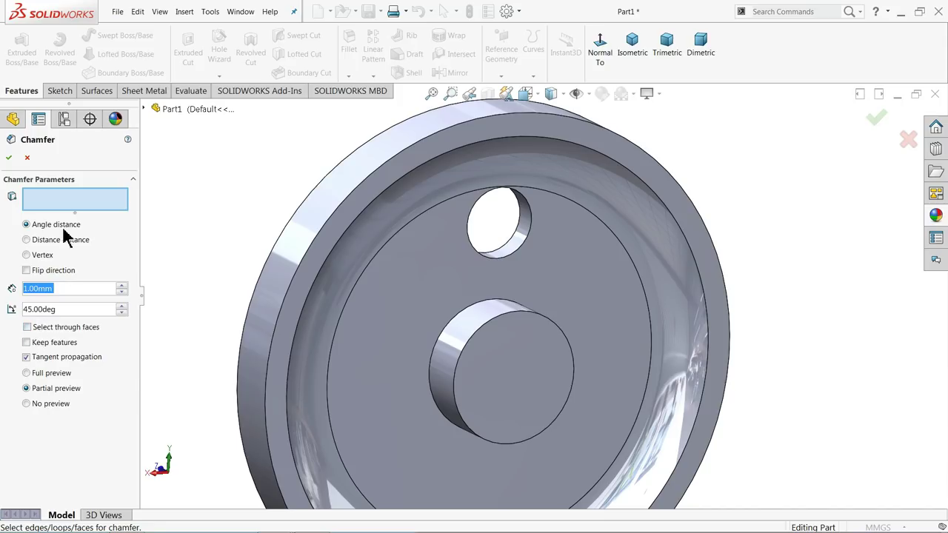
pyautogui.click(521, 248)
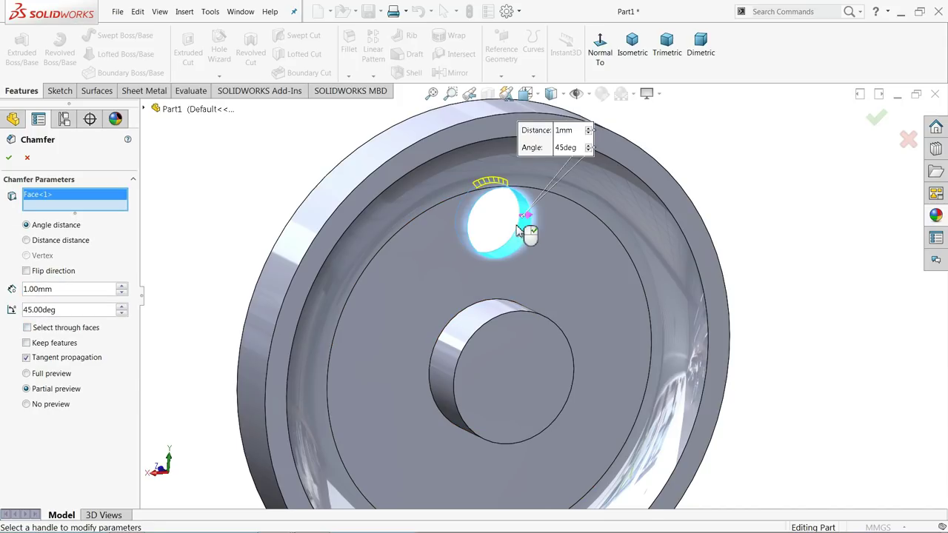
pyautogui.scroll(-2, 516, 226)
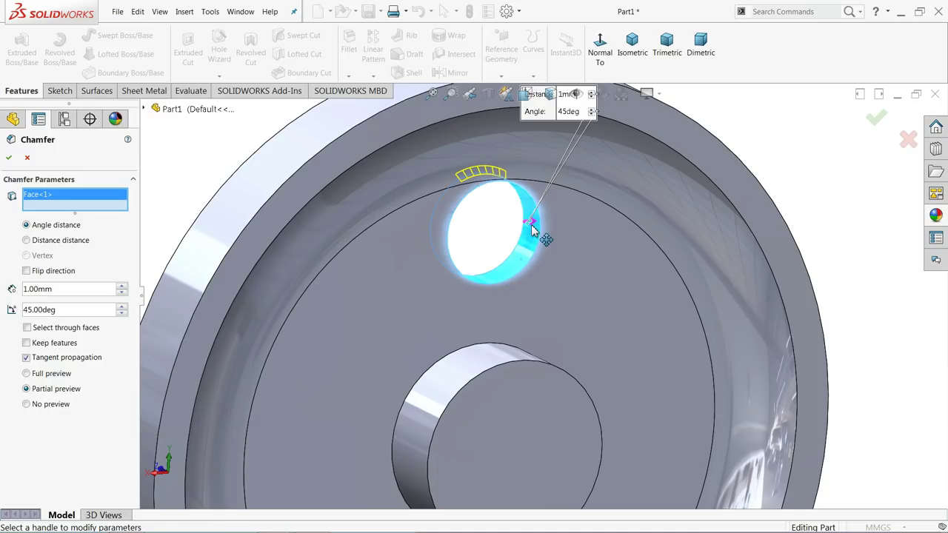
pyautogui.click(8, 158)
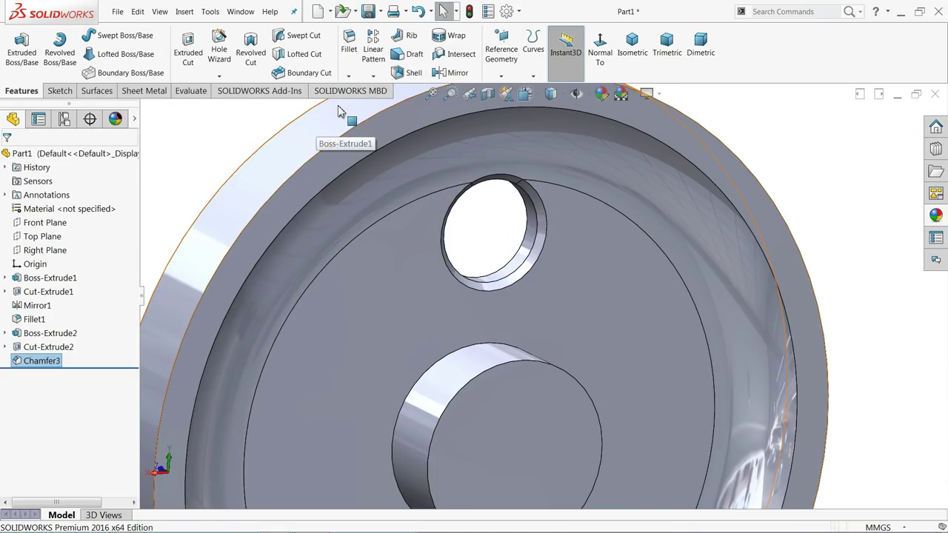
pyautogui.press('f')
pyautogui.scroll(3, 529, 318)
pyautogui.scroll(-3, 539, 355)
pyautogui.scroll(2, 563, 377)
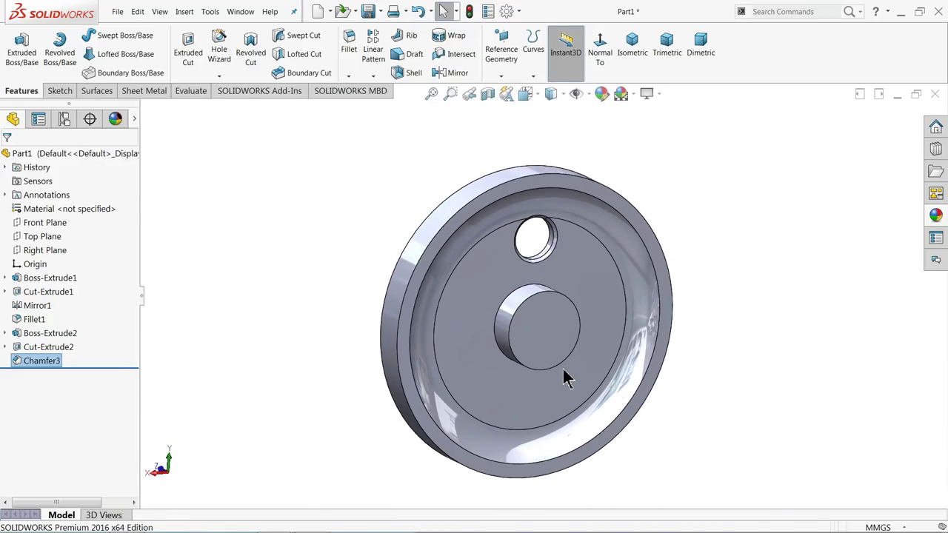
pyautogui.scroll(-3, 567, 378)
# Circular-pattern Cut-Extrude2 and Chamfer3 six times over 360° about the boss edge
pyautogui.click(373, 77)
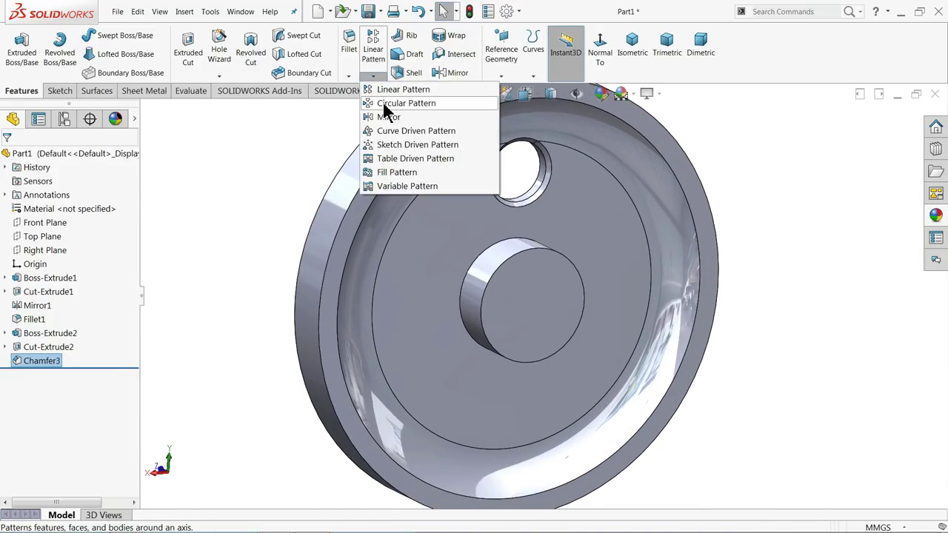
pyautogui.click(385, 105)
pyautogui.click(48, 197)
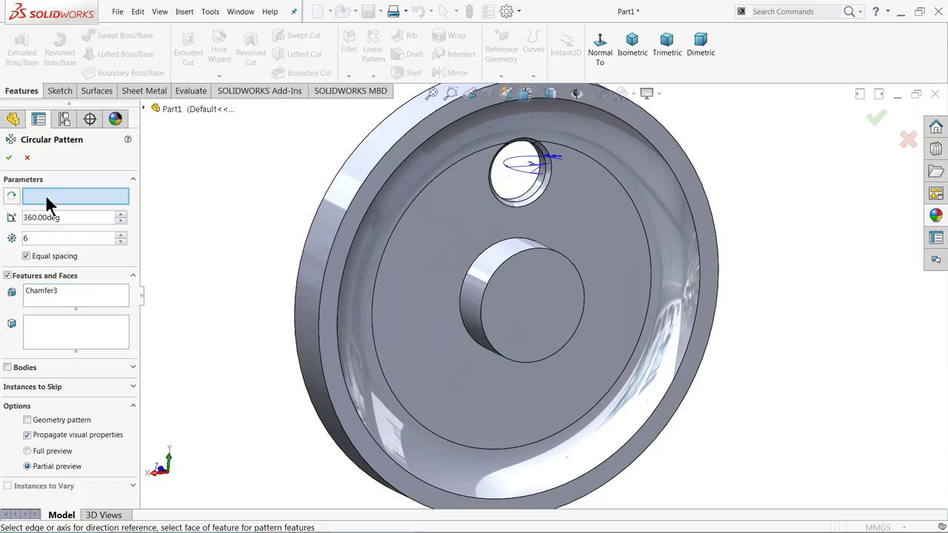
pyautogui.click(491, 286)
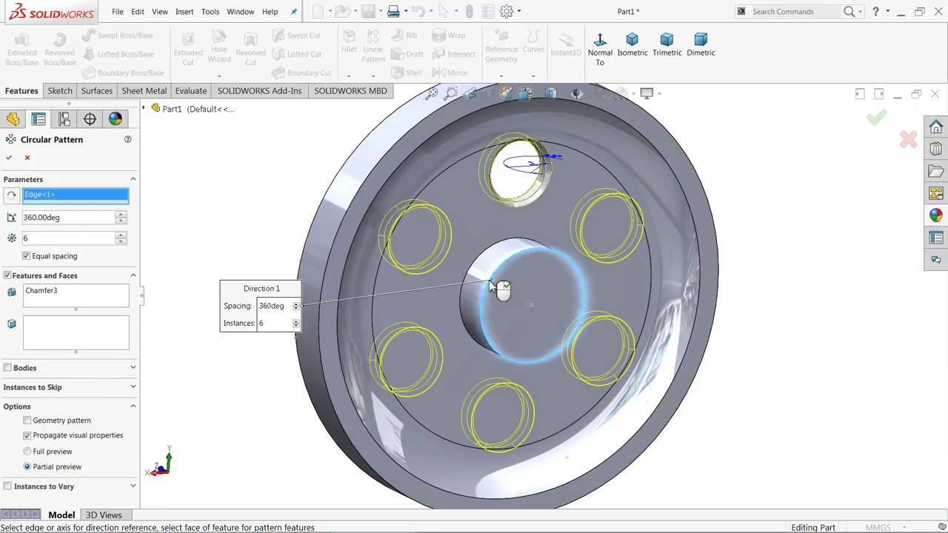
pyautogui.click(57, 299)
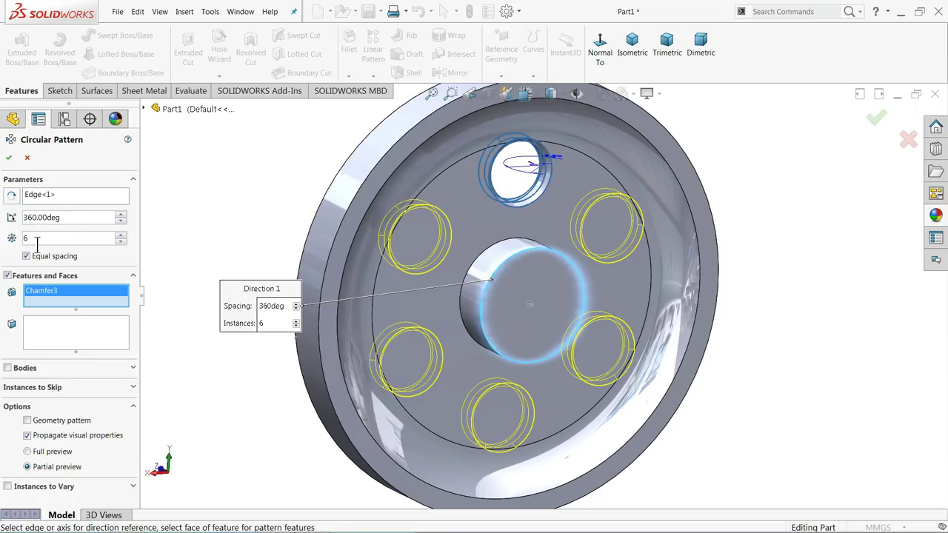
pyautogui.click(9, 160)
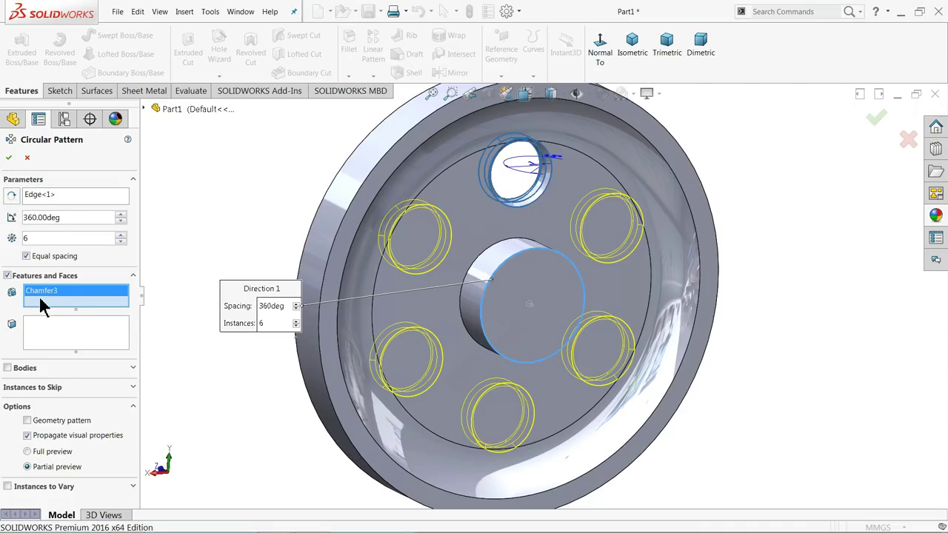
pyautogui.click(144, 110)
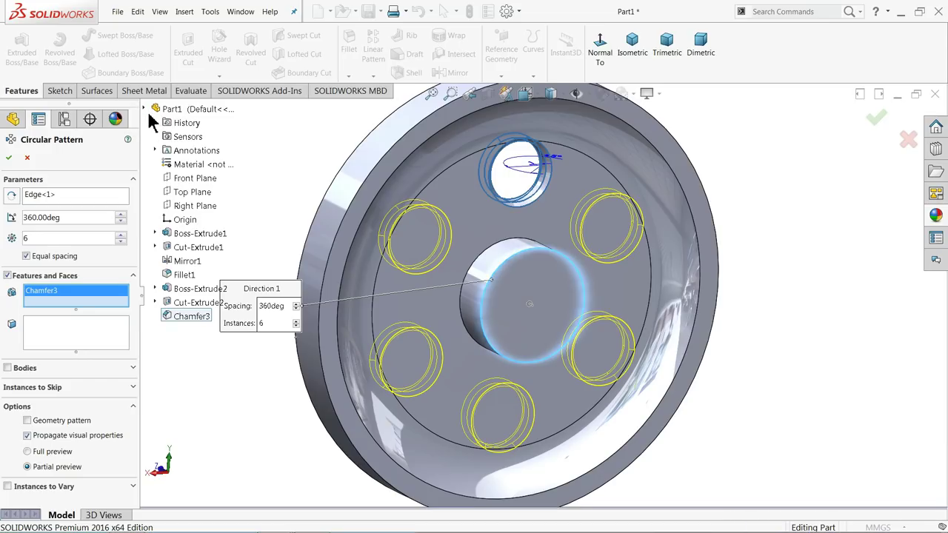
pyautogui.click(193, 304)
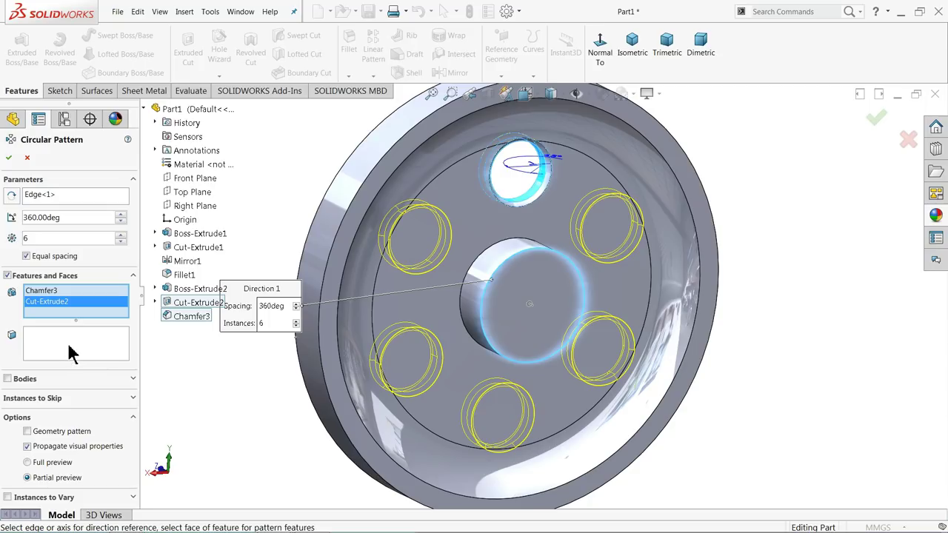
pyautogui.click(9, 158)
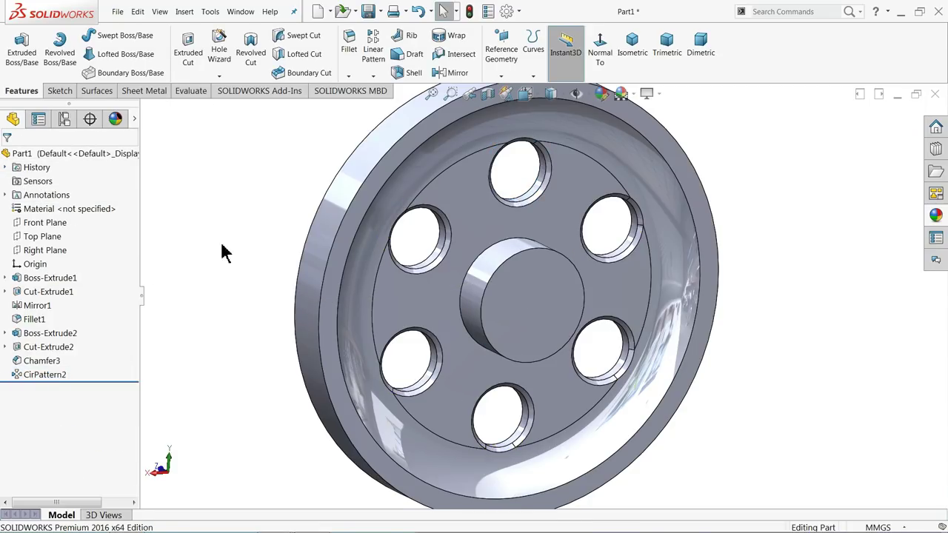
# Open a new sketch, Sketch6, on the central boss's front face
pyautogui.moveTo(225, 252)
pyautogui.mouseDown(button='middle')
pyautogui.moveTo(244, 249)
pyautogui.moveTo(253, 261)
pyautogui.mouseUp(button='middle')
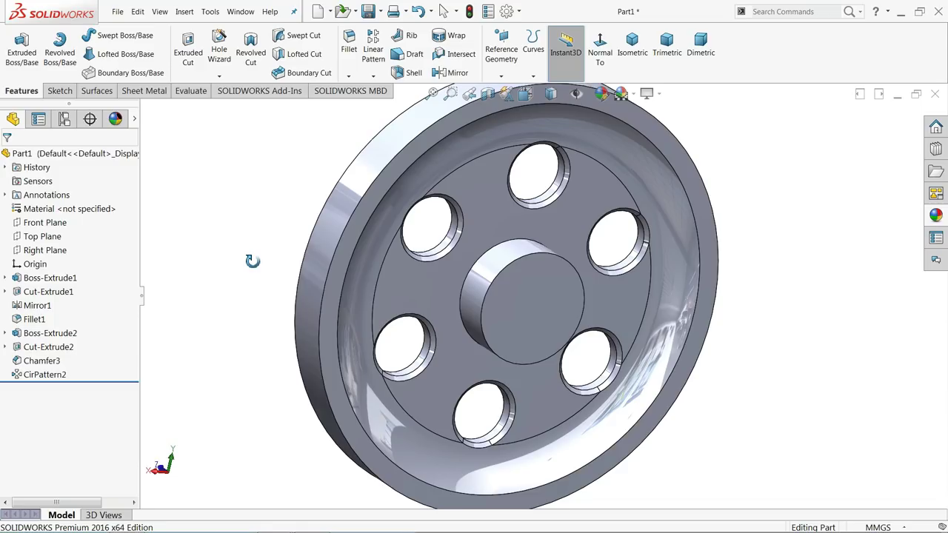
pyautogui.click(536, 310)
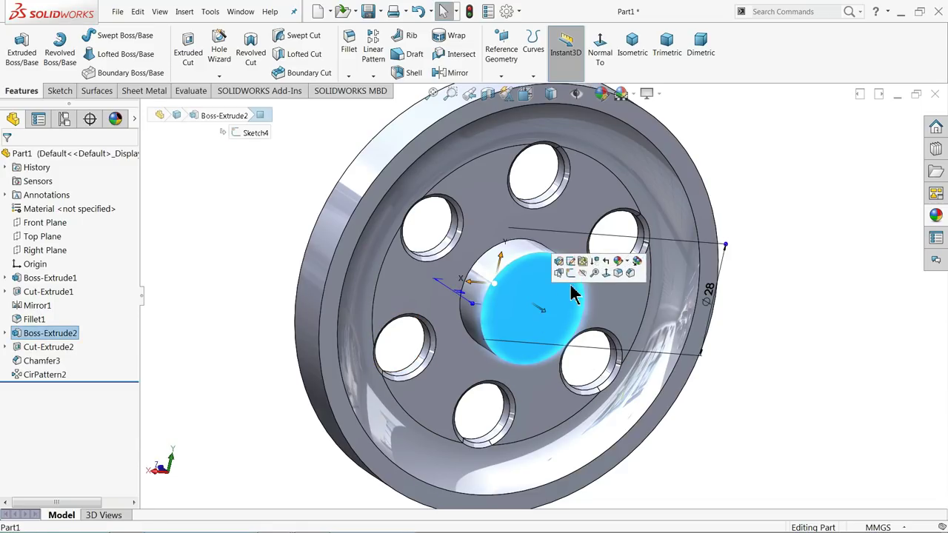
pyautogui.click(577, 276)
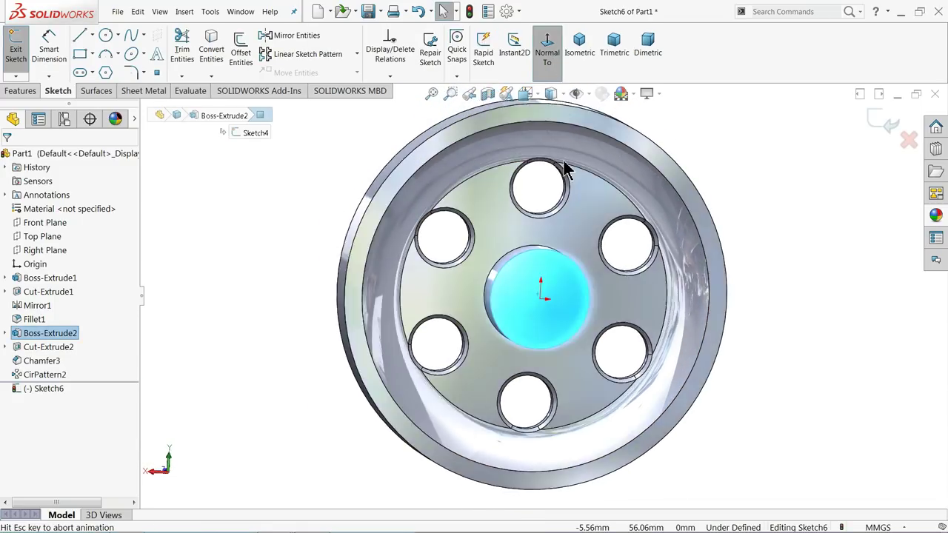
# Draw a circle of radius about 8.92 centred on the origin
pyautogui.scroll(-3, 559, 309)
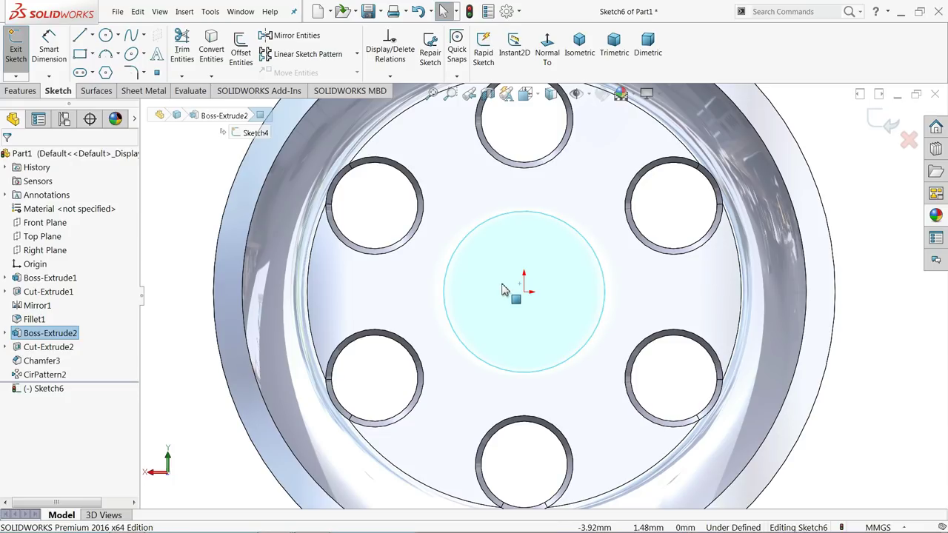
pyautogui.click(106, 35)
pyautogui.scroll(-2, 532, 320)
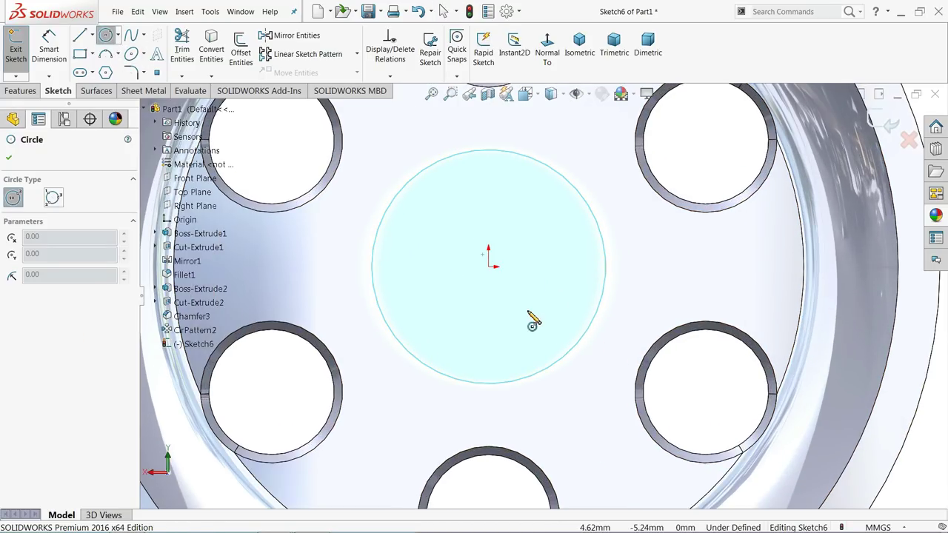
pyautogui.click(488, 266)
pyautogui.click(488, 193)
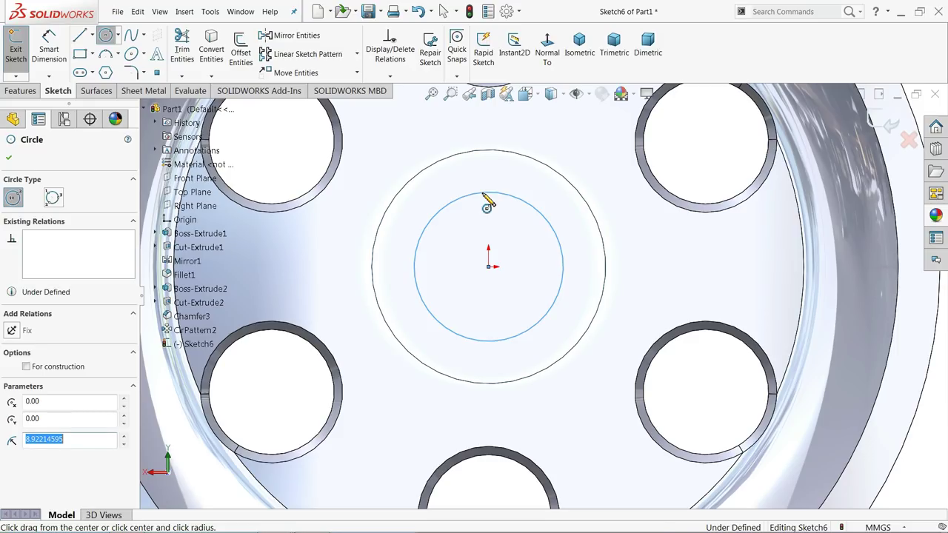
# Add a horizontal centerline running left from the circle's centre
pyautogui.click(92, 36)
pyautogui.click(104, 66)
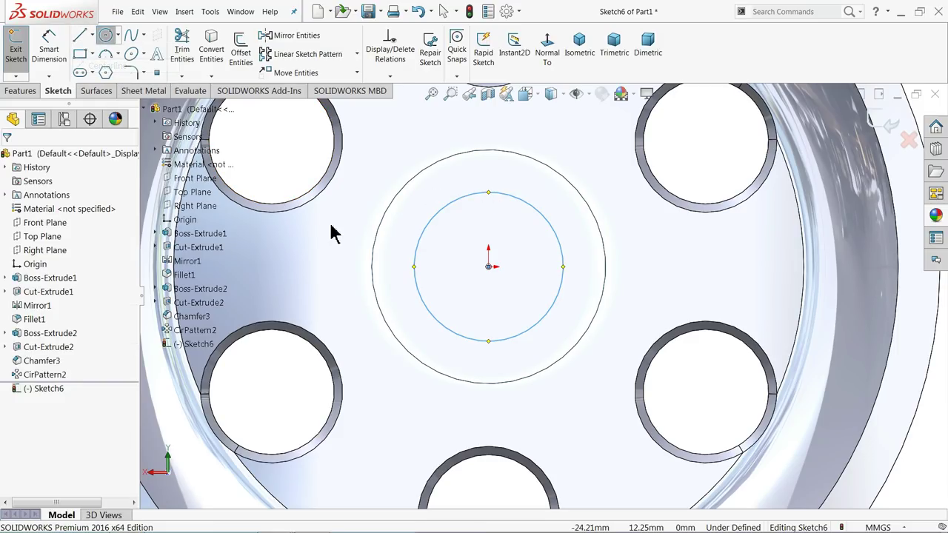
pyautogui.click(489, 267)
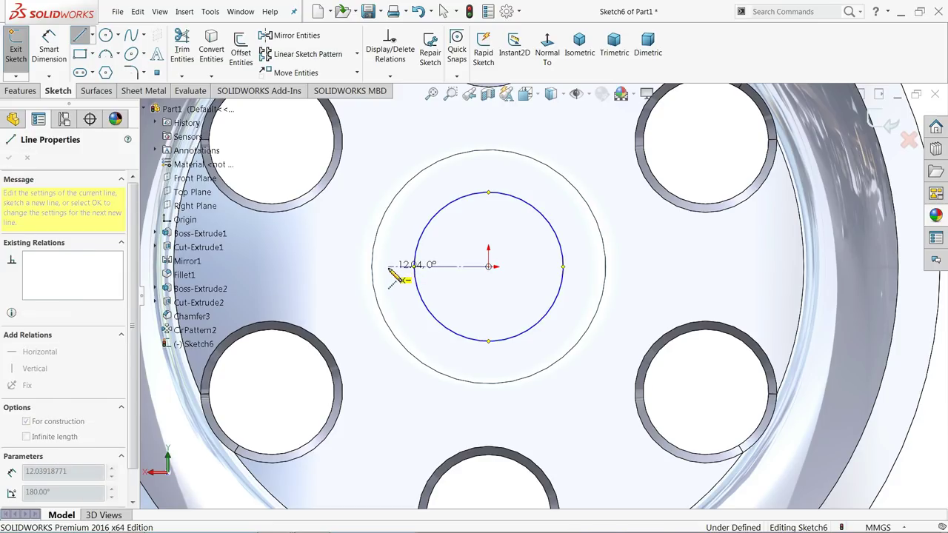
pyautogui.click(388, 266)
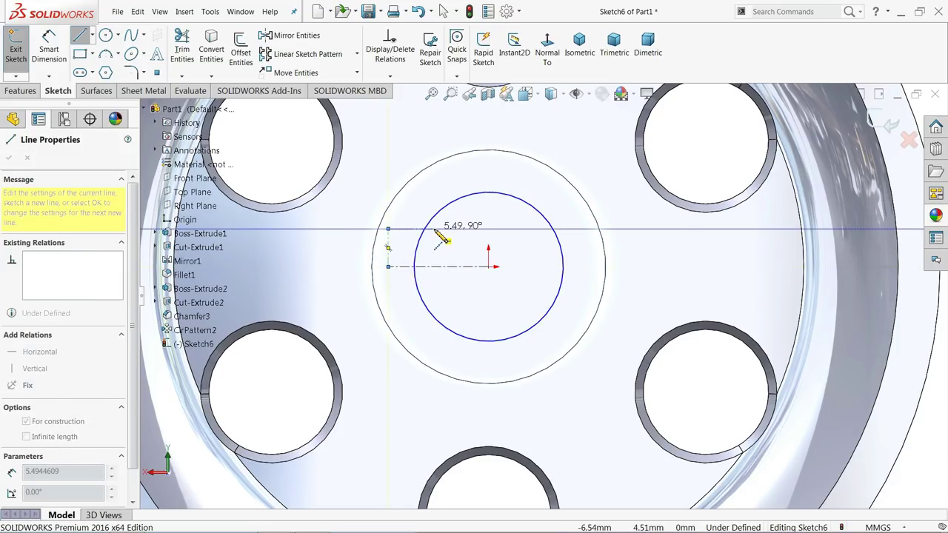
pyautogui.rightClick(437, 234)
pyautogui.click(469, 237)
# Draw a three-line rectangular notch against the circle's left side
pyautogui.scroll(-3, 427, 267)
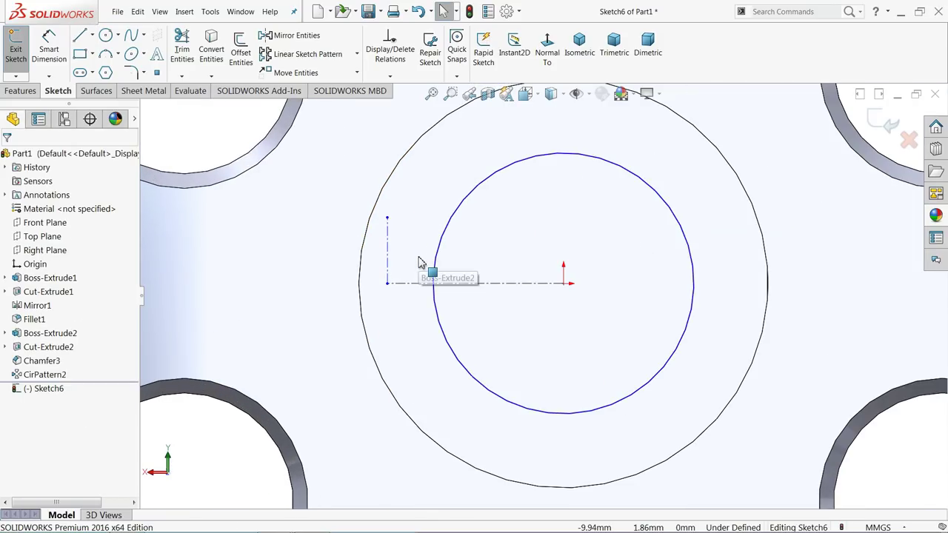
pyautogui.click(80, 37)
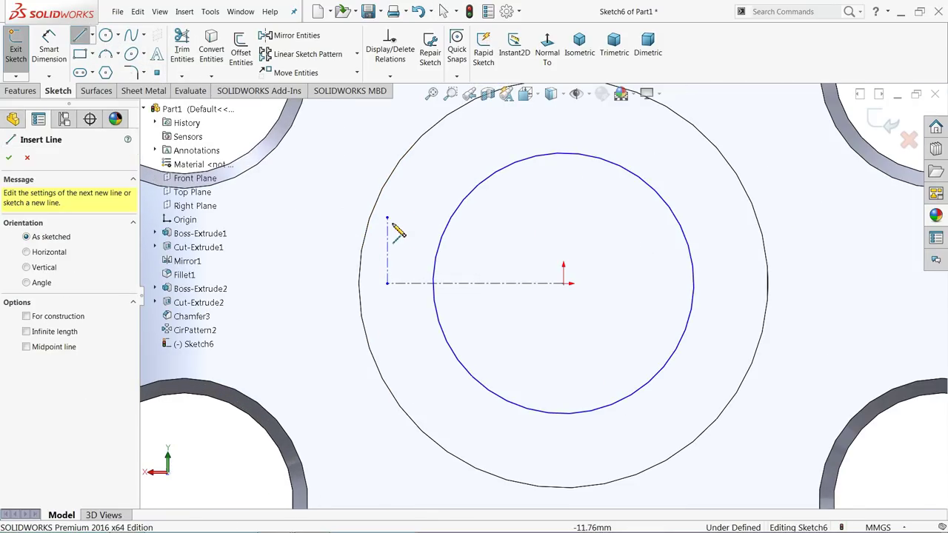
pyautogui.click(439, 250)
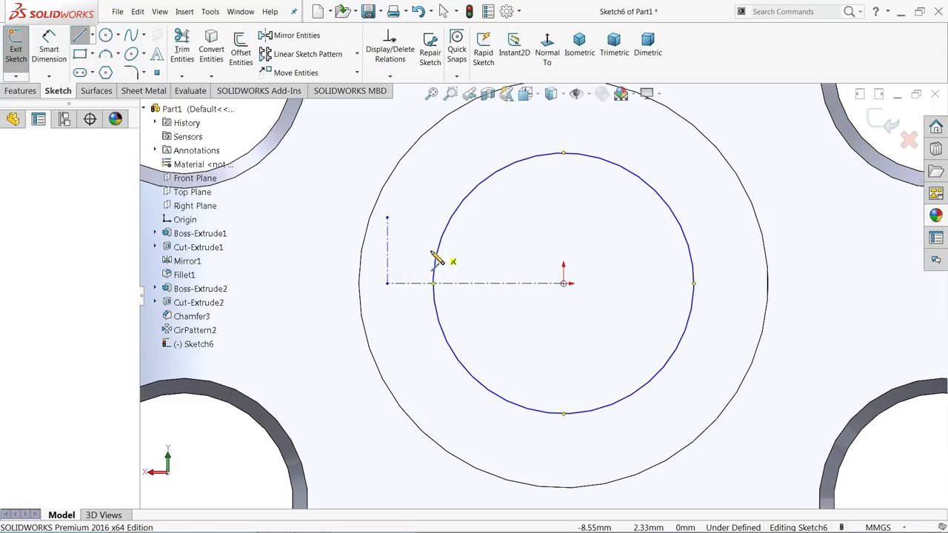
pyautogui.click(387, 248)
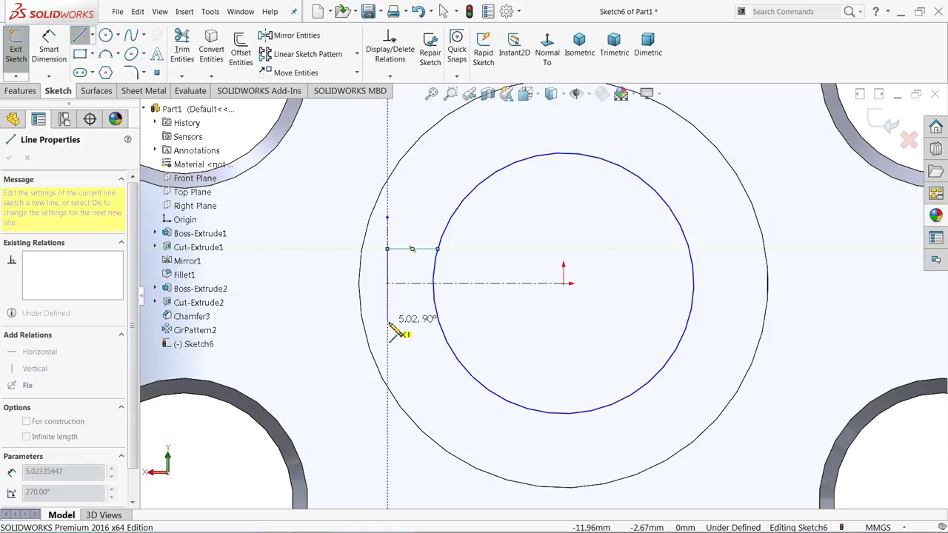
pyautogui.click(388, 323)
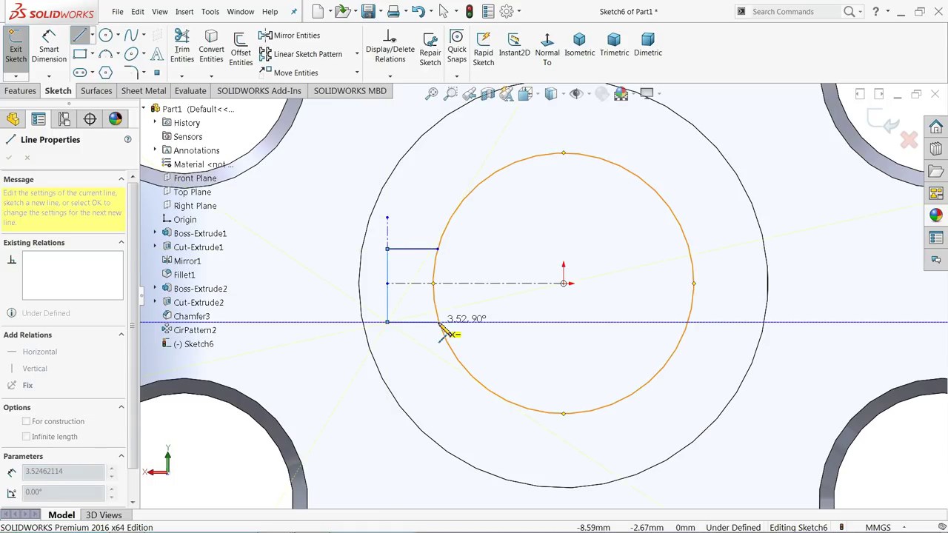
pyautogui.click(440, 323)
pyautogui.rightClick(482, 256)
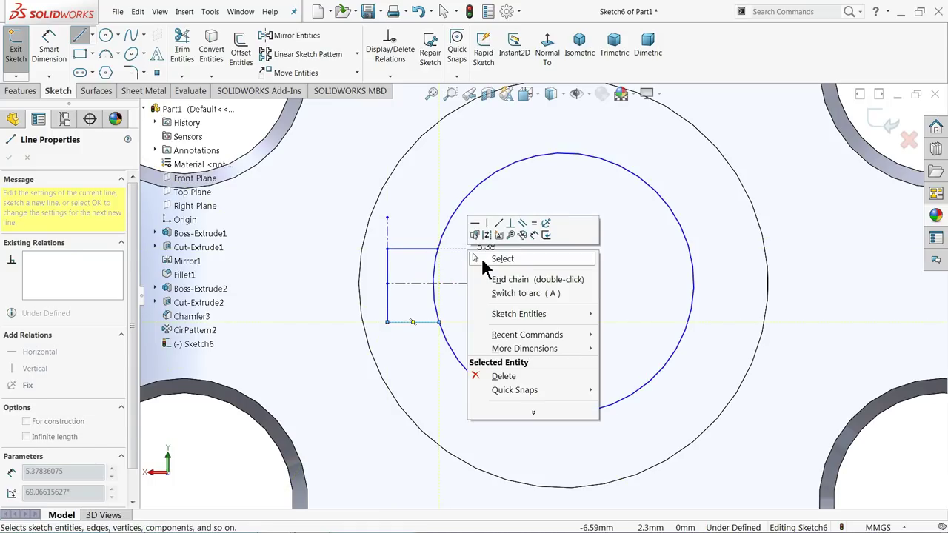
pyautogui.click(490, 257)
pyautogui.scroll(1, 539, 315)
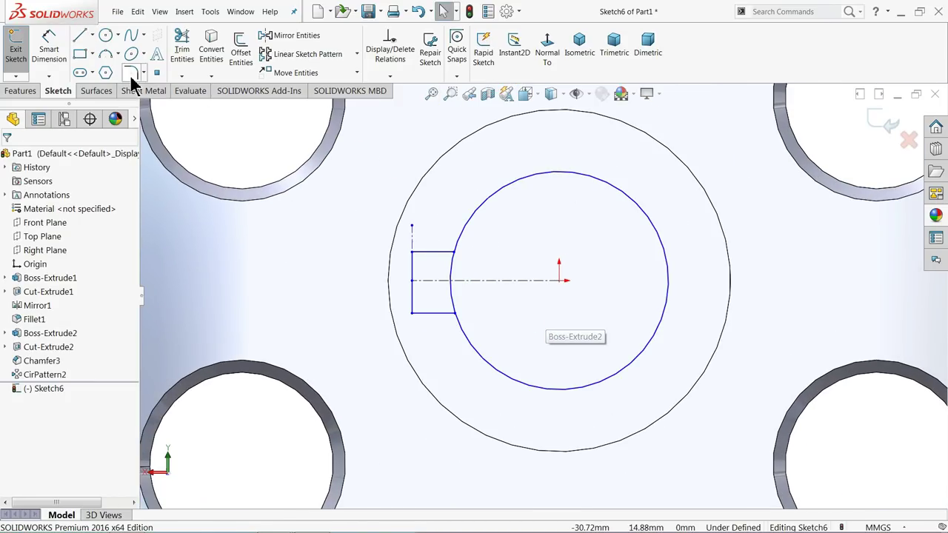
pyautogui.click(48, 43)
# Dimension the circle to Ø14 and the notch's vertical line 8.4 mm from the origin
pyautogui.click(667, 293)
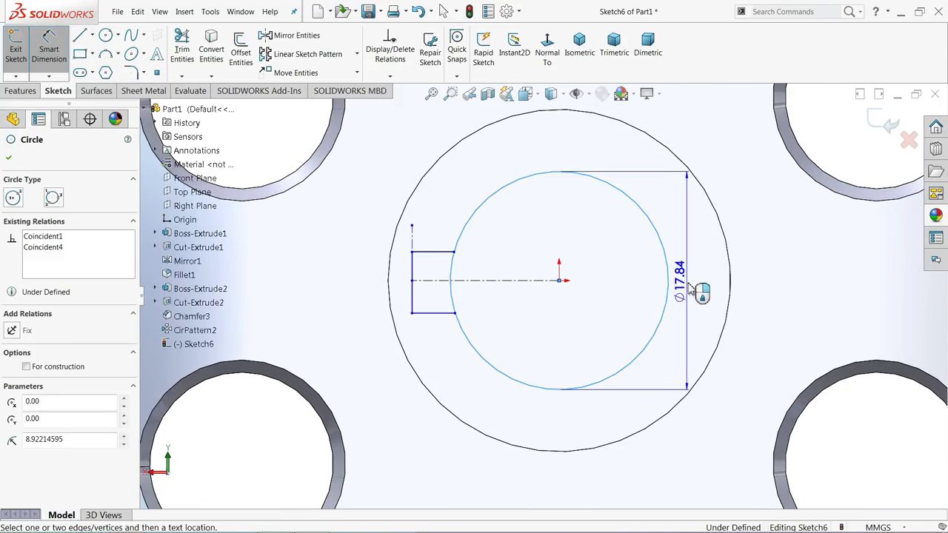
pyautogui.click(711, 294)
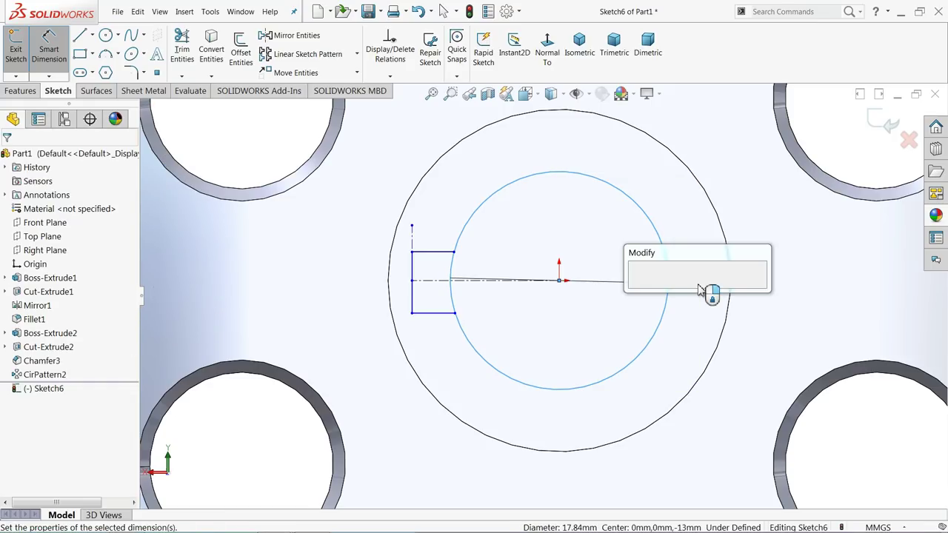
pyautogui.write('14')
pyautogui.click(638, 288)
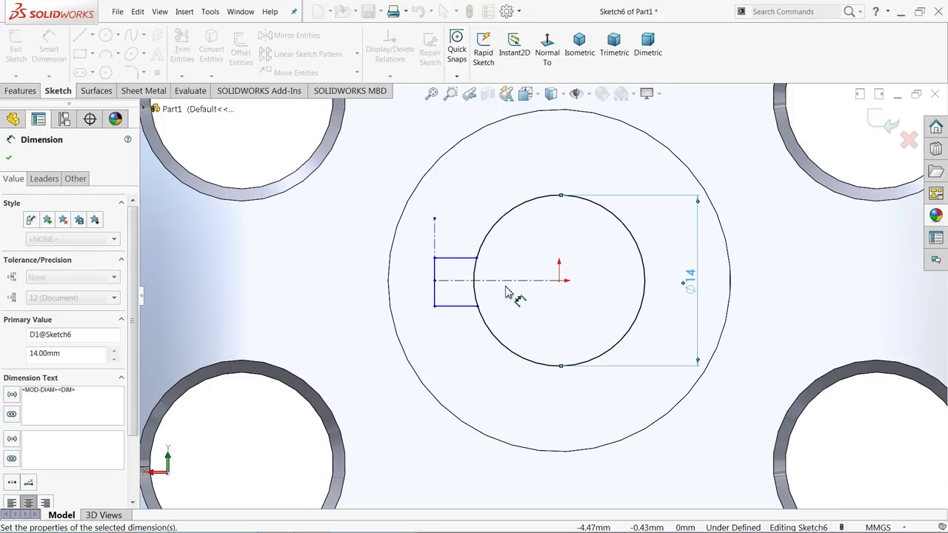
pyautogui.click(575, 280)
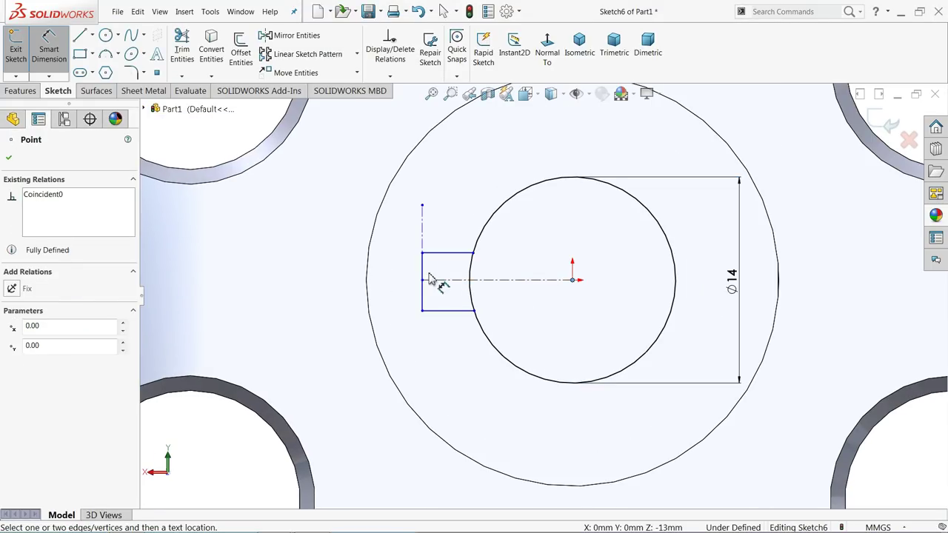
pyautogui.click(423, 274)
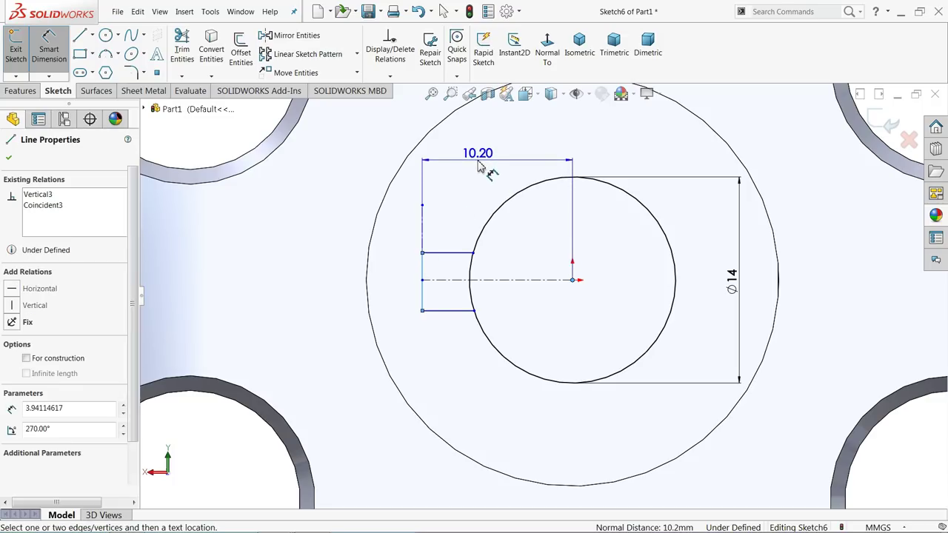
pyautogui.click(477, 167)
pyautogui.write('8.4')
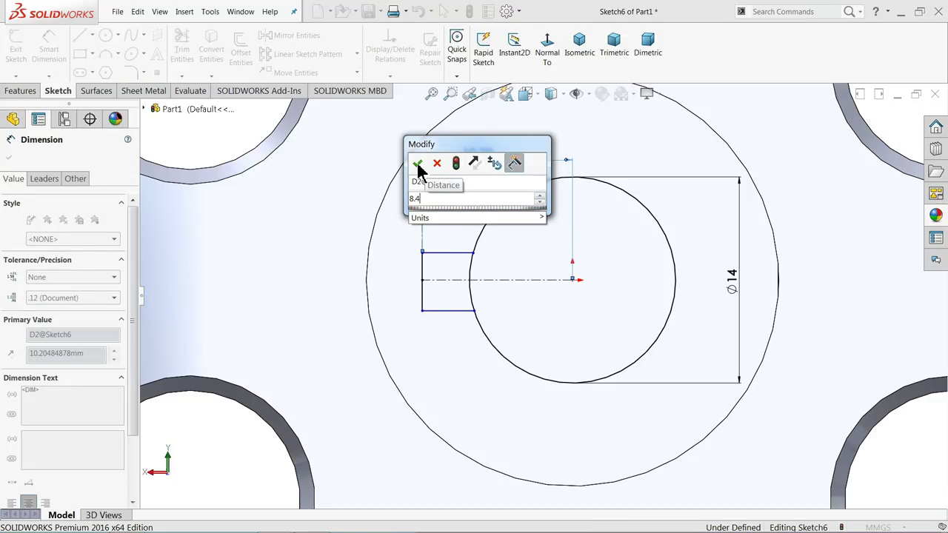
pyautogui.click(416, 164)
# Set both notch lines 2.5 mm from the centerline and trim away the arc inside the notch
pyautogui.scroll(-2, 478, 266)
pyautogui.scroll(-2, 471, 268)
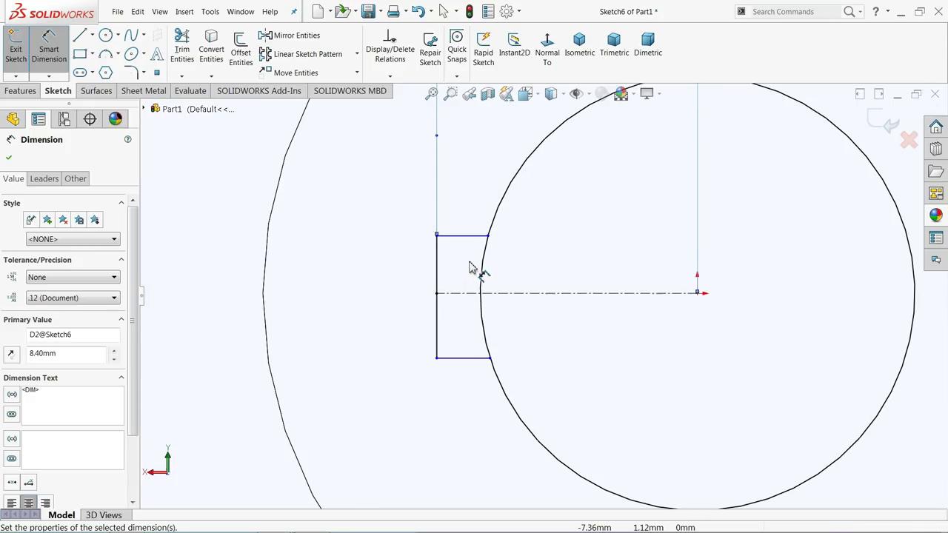
pyautogui.click(465, 237)
pyautogui.click(468, 293)
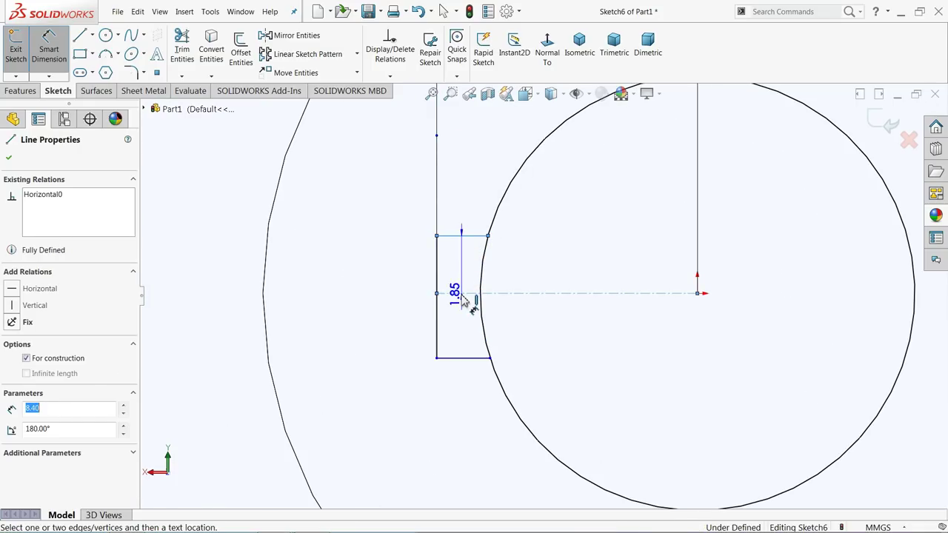
pyautogui.click(424, 278)
pyautogui.write('2.5')
pyautogui.press('Return')
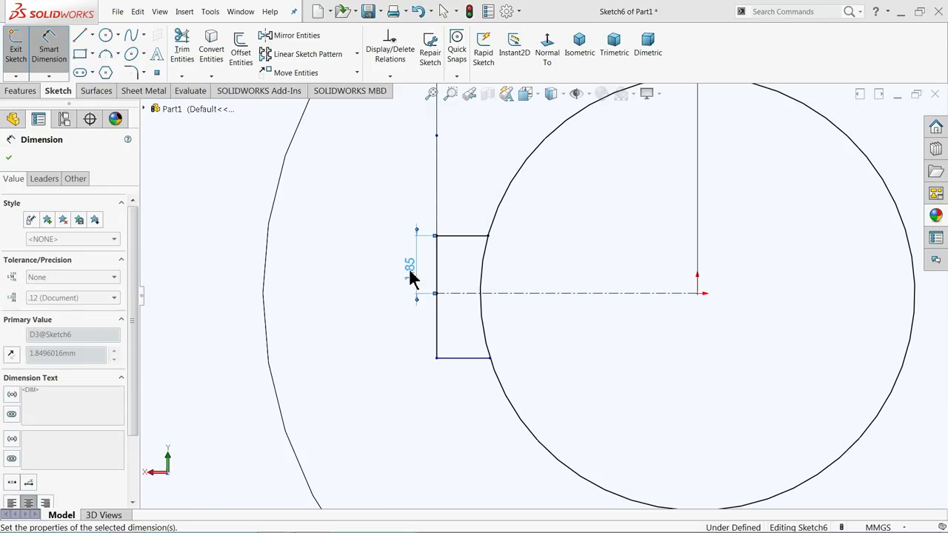
pyautogui.click(465, 295)
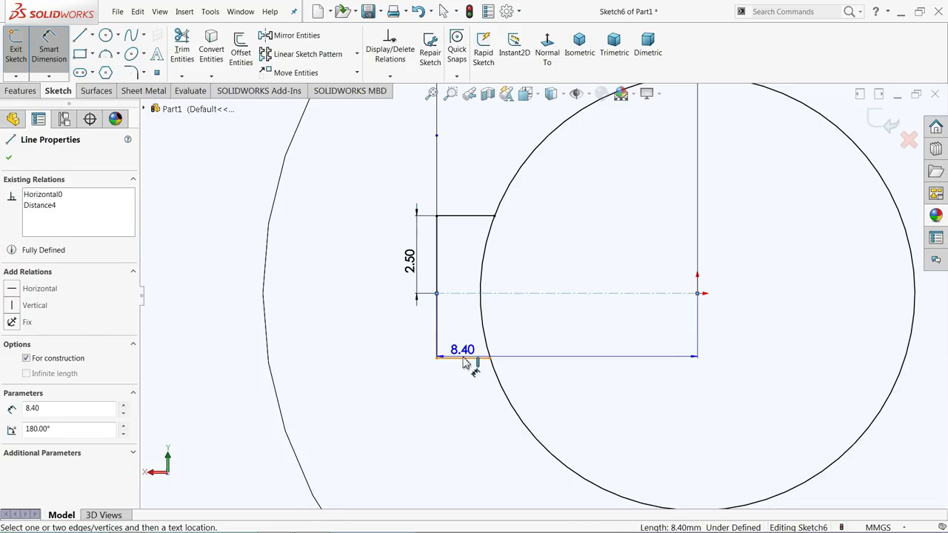
pyautogui.click(440, 357)
pyautogui.click(416, 343)
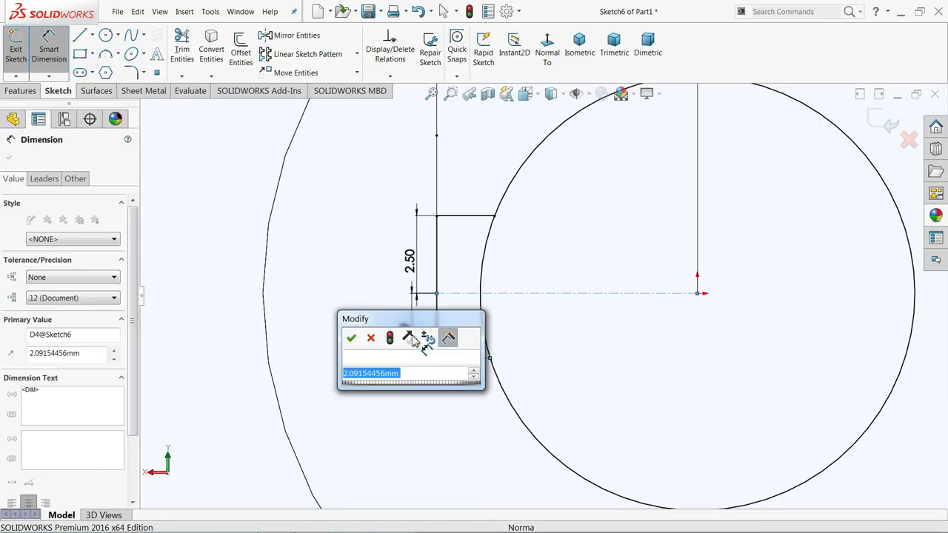
pyautogui.press('Return')
pyautogui.press('f')
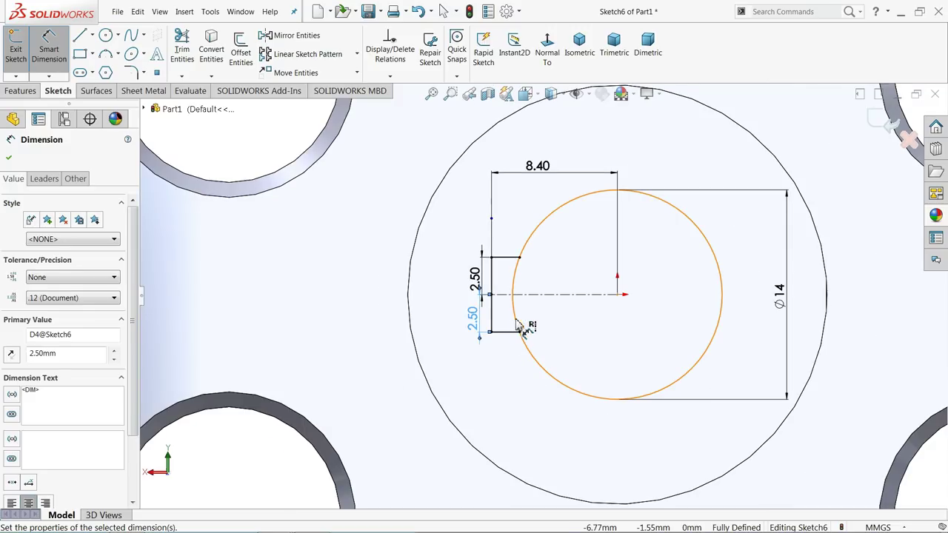
pyautogui.click(181, 46)
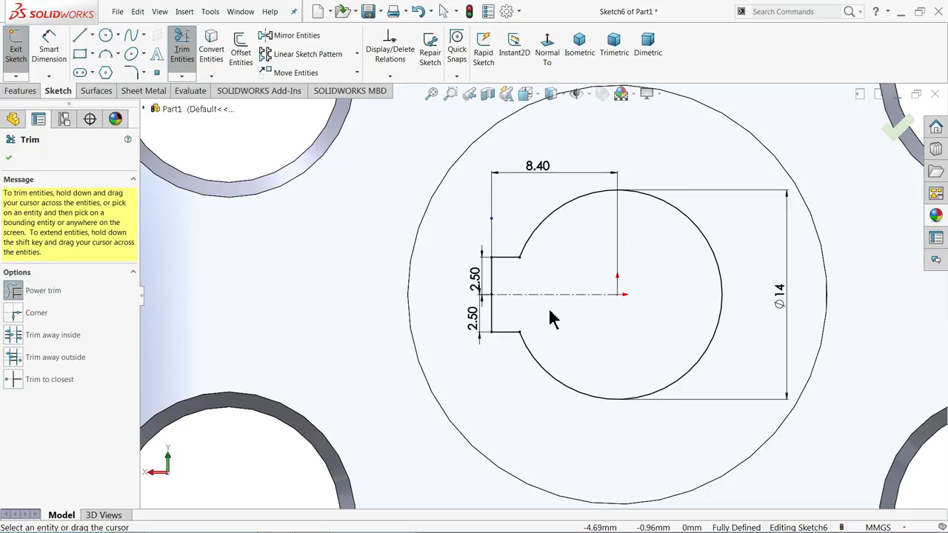
pyautogui.click(10, 159)
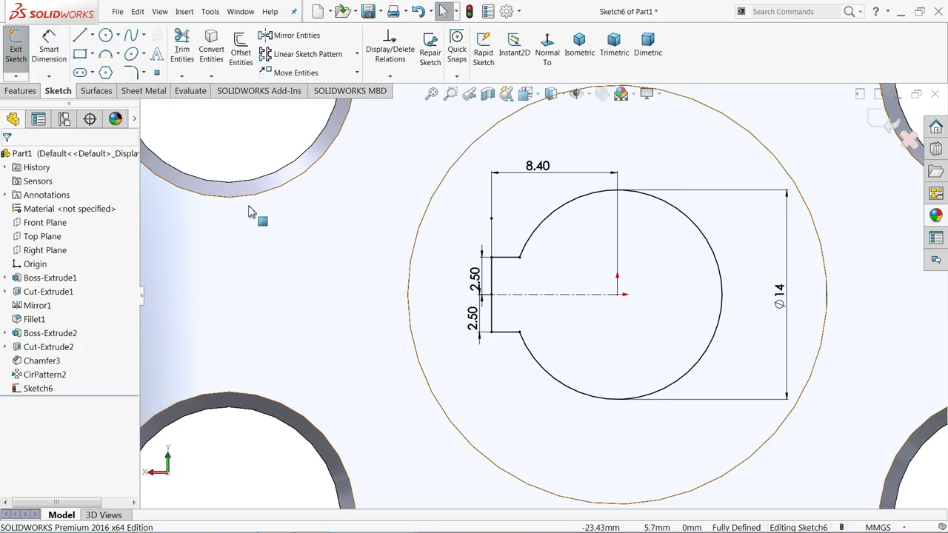
# Cut the keyway profile Through All as Cut-Extrude3, then orbit to inspect the bore
pyautogui.press('z')
pyautogui.press('z')
pyautogui.press('z')
pyautogui.click(23, 91)
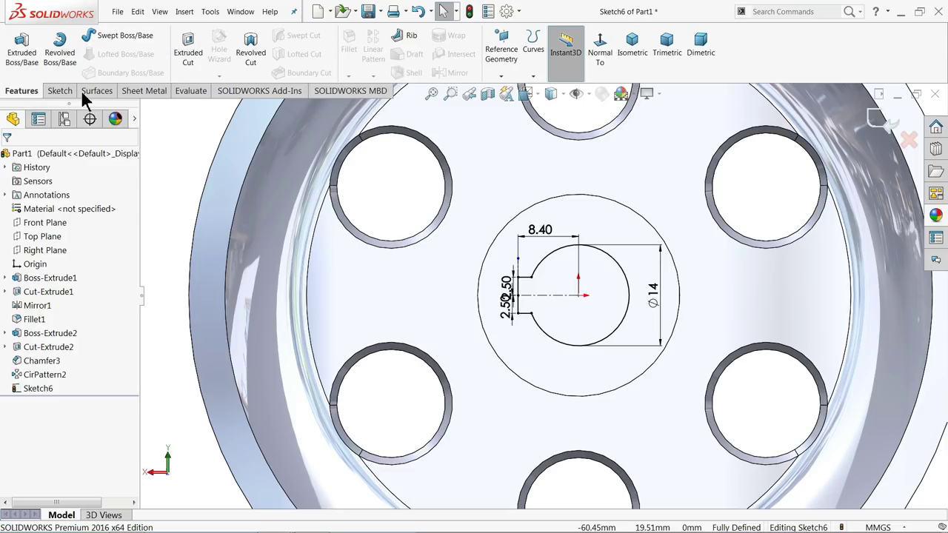
pyautogui.click(188, 51)
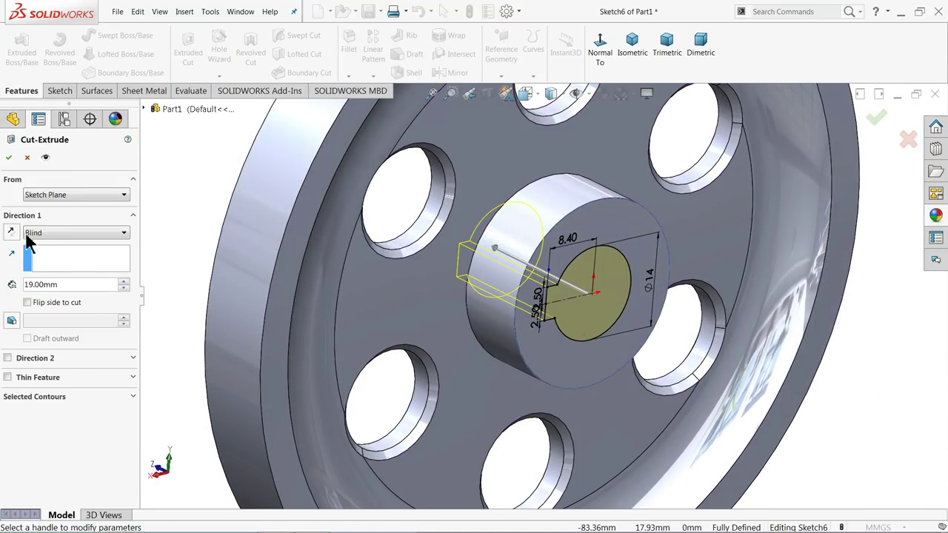
pyautogui.click(42, 234)
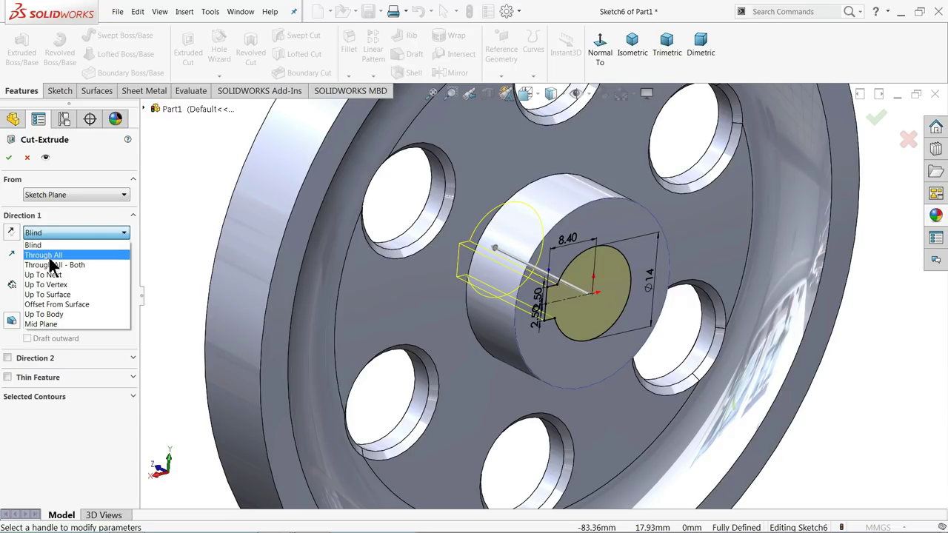
pyautogui.click(51, 257)
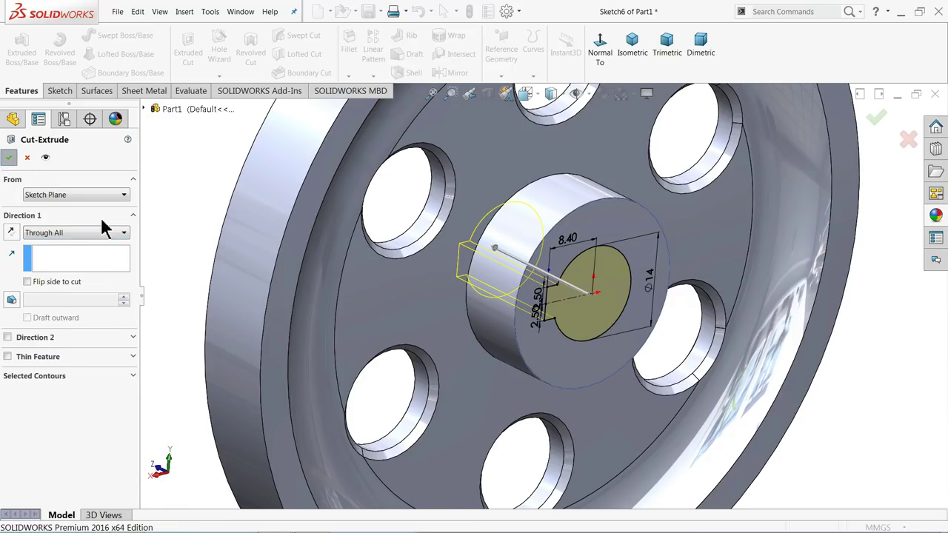
pyautogui.press('Return')
pyautogui.moveTo(180, 214)
pyautogui.mouseDown(button='middle')
pyautogui.moveTo(206, 232)
pyautogui.moveTo(212, 254)
pyautogui.moveTo(191, 205)
pyautogui.moveTo(274, 264)
pyautogui.moveTo(214, 176)
pyautogui.moveTo(207, 224)
pyautogui.mouseUp(button='middle')
pyautogui.scroll(5, 211, 254)
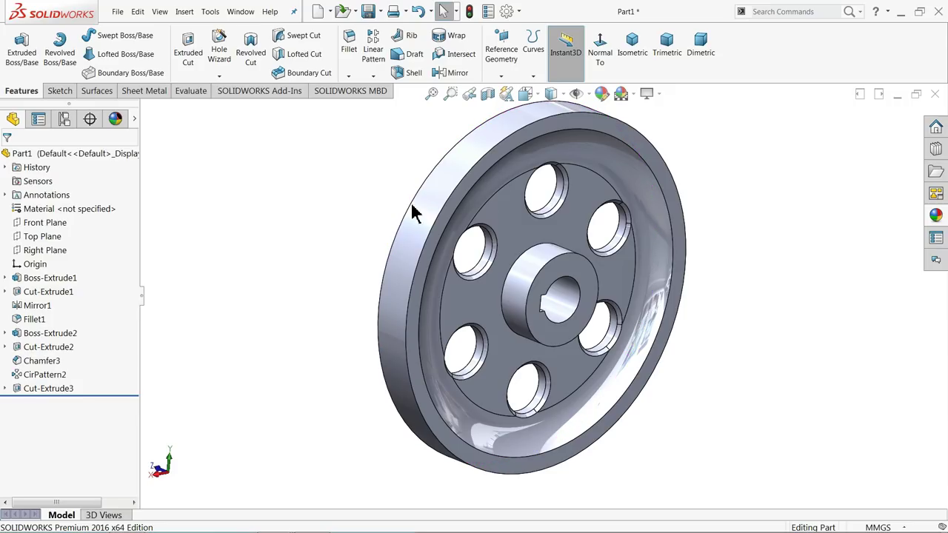
pyautogui.moveTo(429, 201); pyautogui.dragTo(447, 198, button='middle')
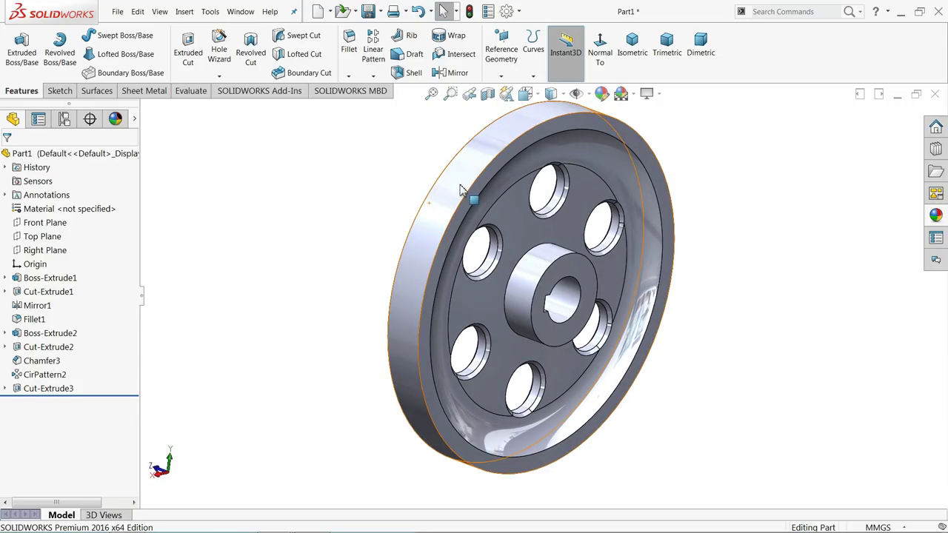
# Start a sketch on the Right Plane with a vertical centerline from the origin to the top edge
pyautogui.click(37, 251)
pyautogui.click(37, 243)
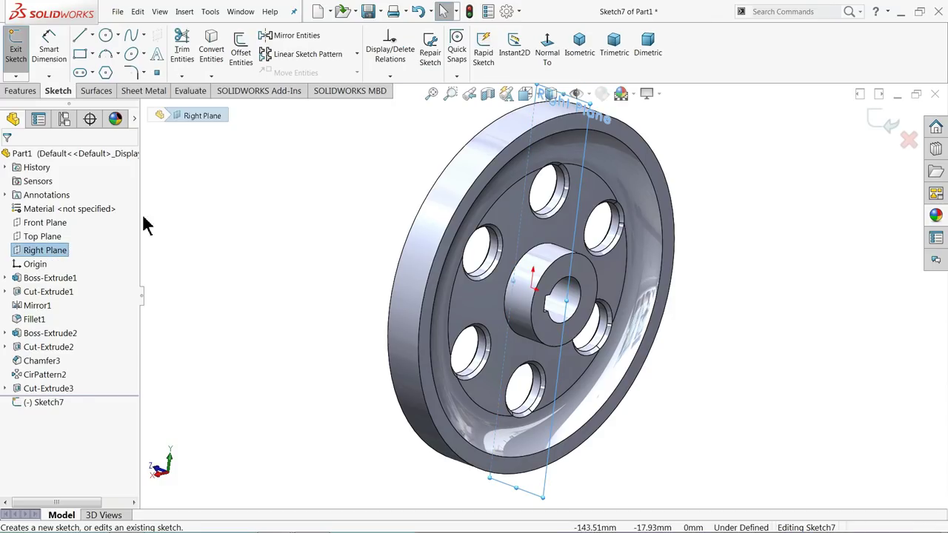
pyautogui.click(547, 63)
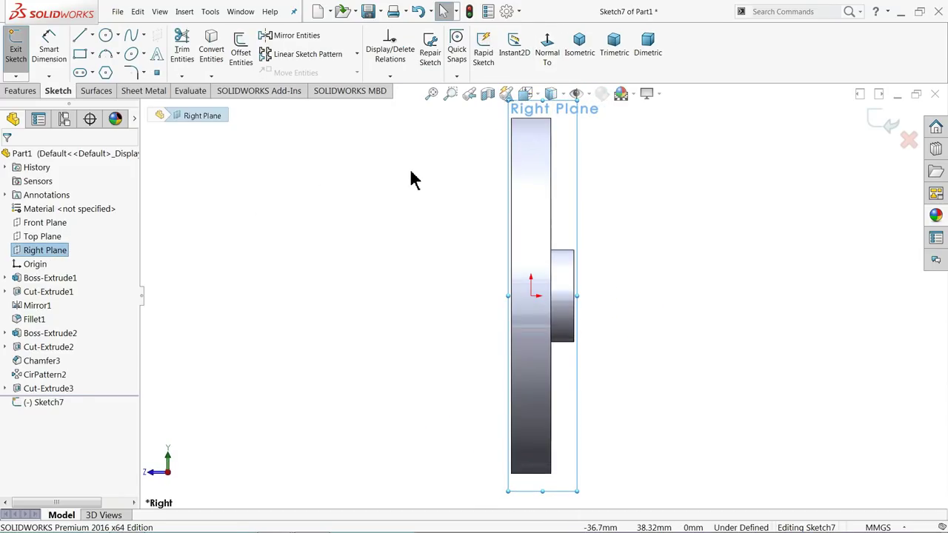
pyautogui.click(413, 180)
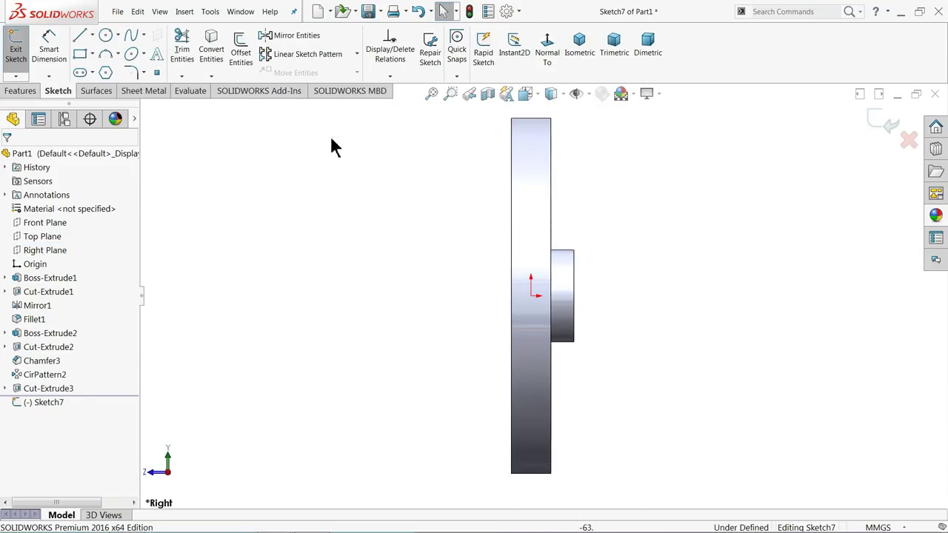
pyautogui.click(92, 37)
pyautogui.click(100, 64)
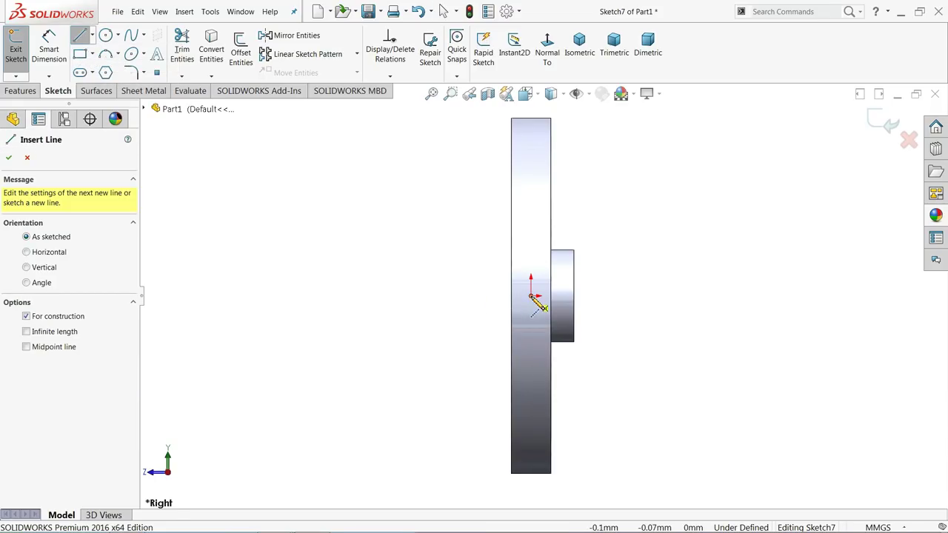
pyautogui.click(531, 295)
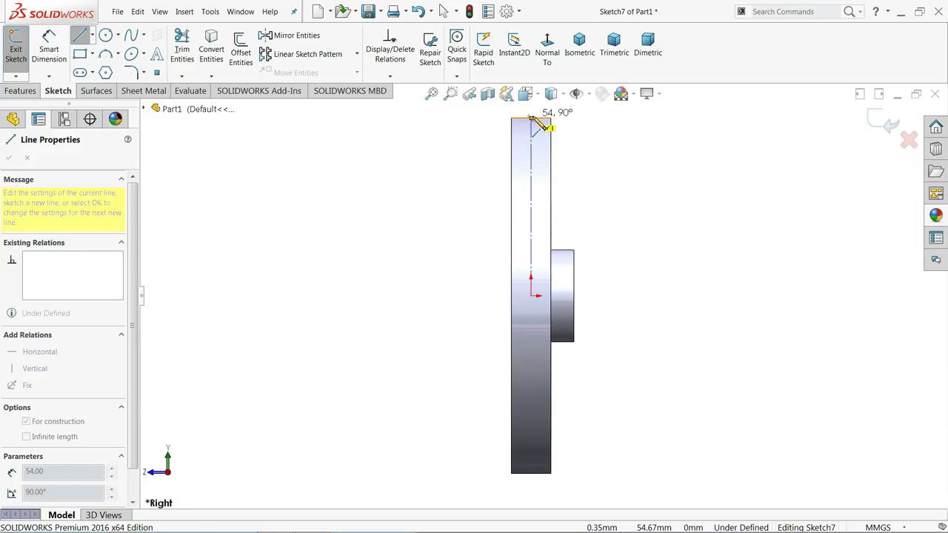
pyautogui.click(530, 118)
pyautogui.rightClick(434, 131)
pyautogui.click(453, 142)
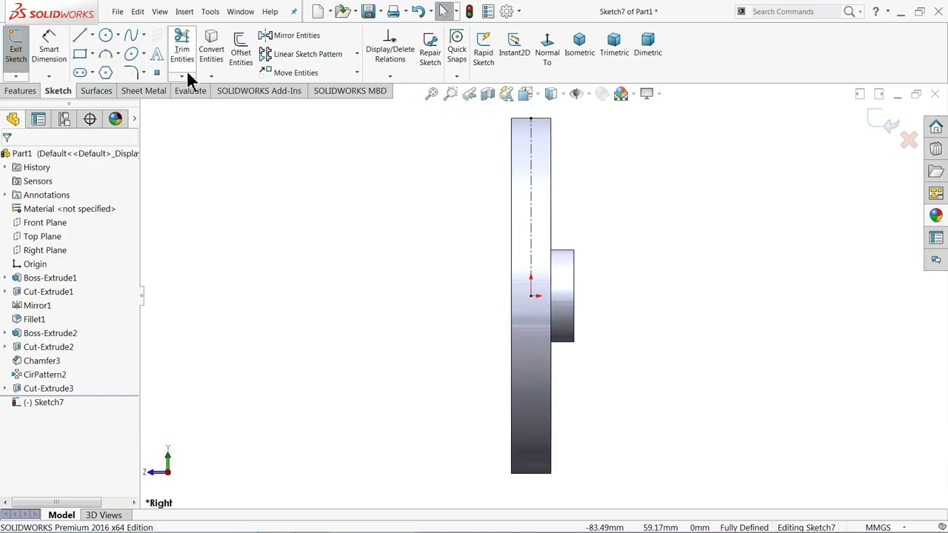
# Draw a closed trapezoid groove outline hanging from the part's top edge
pyautogui.click(83, 39)
pyautogui.scroll(-2, 556, 148)
pyautogui.scroll(-2, 530, 196)
pyautogui.scroll(-2, 584, 176)
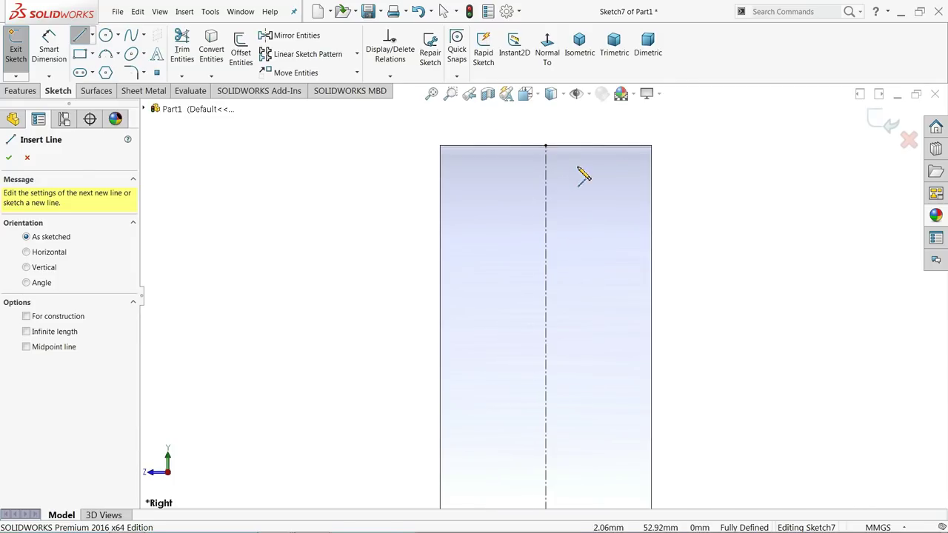
pyautogui.click(617, 146)
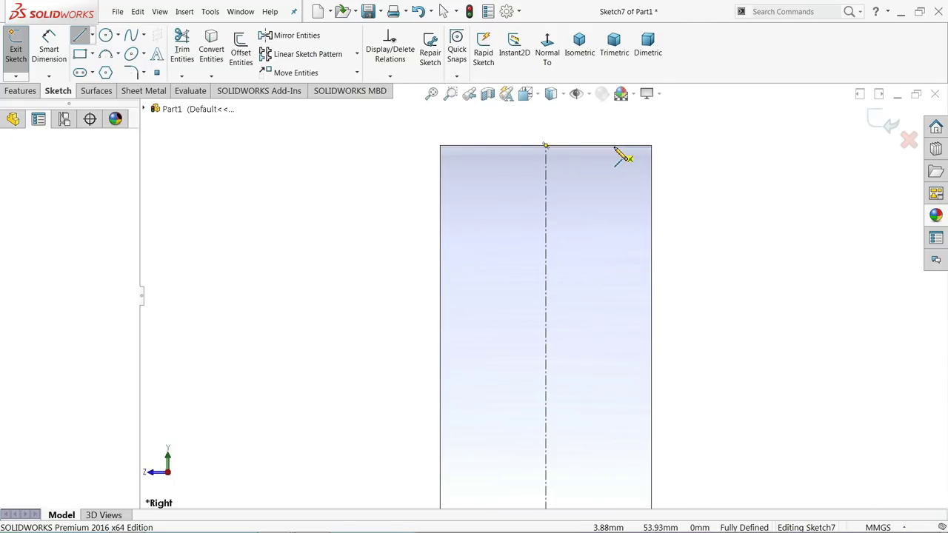
pyautogui.click(468, 146)
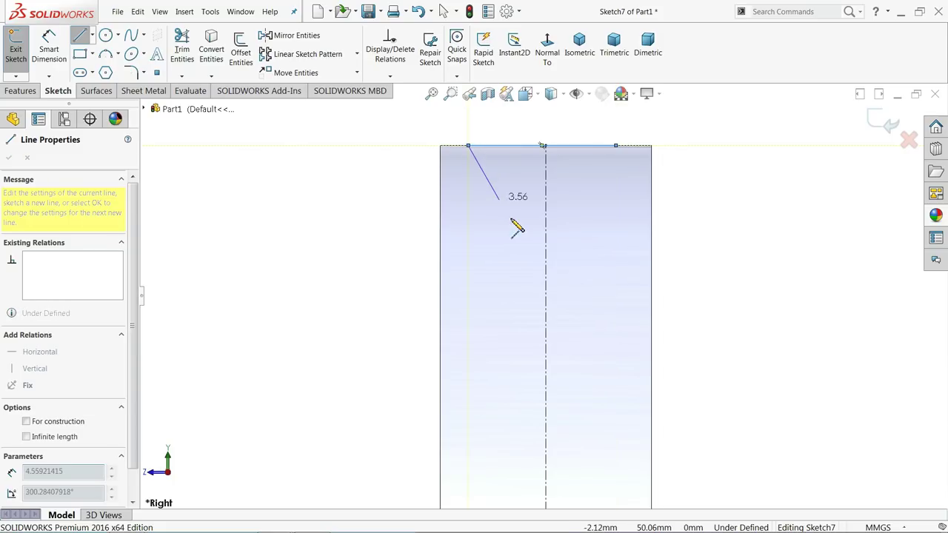
pyautogui.click(513, 282)
pyautogui.click(574, 282)
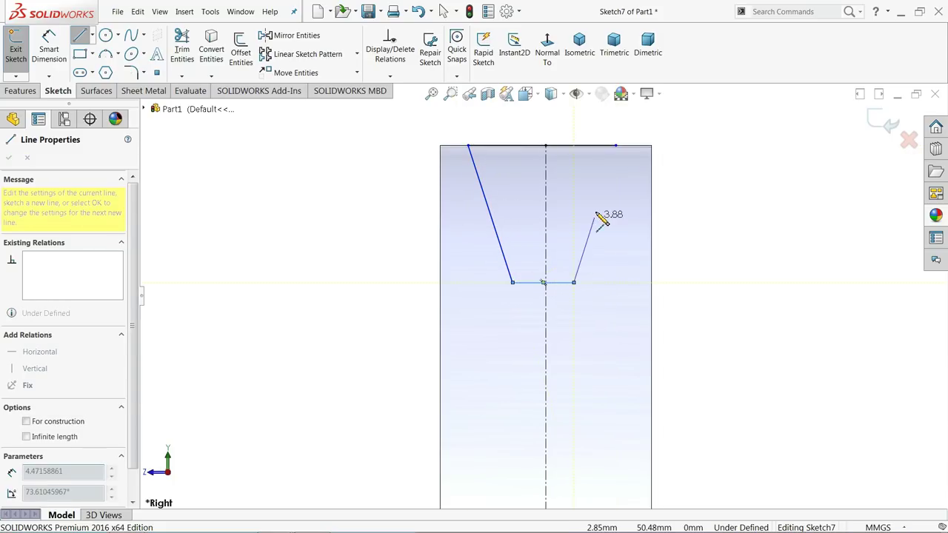
pyautogui.click(615, 146)
pyautogui.rightClick(383, 168)
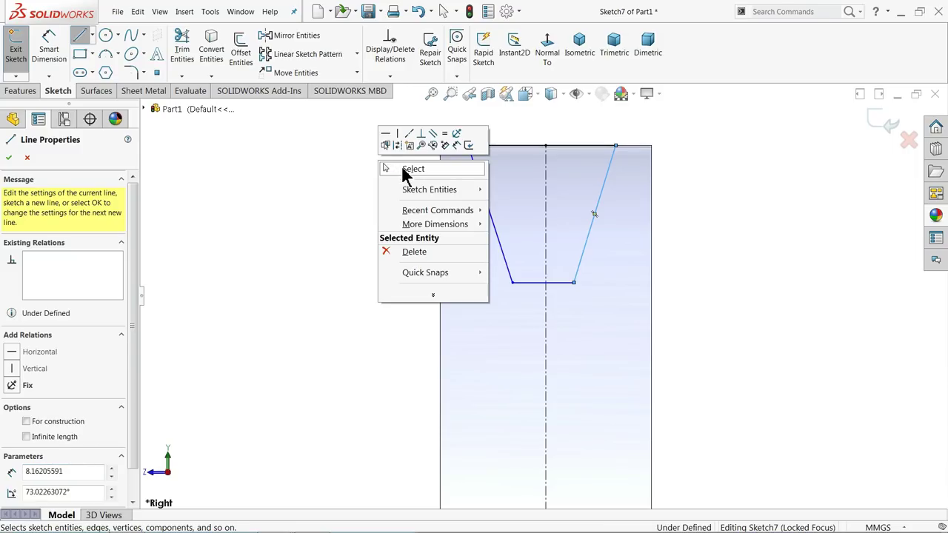
pyautogui.click(412, 169)
# Make the two slanted sides symmetric about the vertical centerline
pyautogui.scroll(-1, 553, 267)
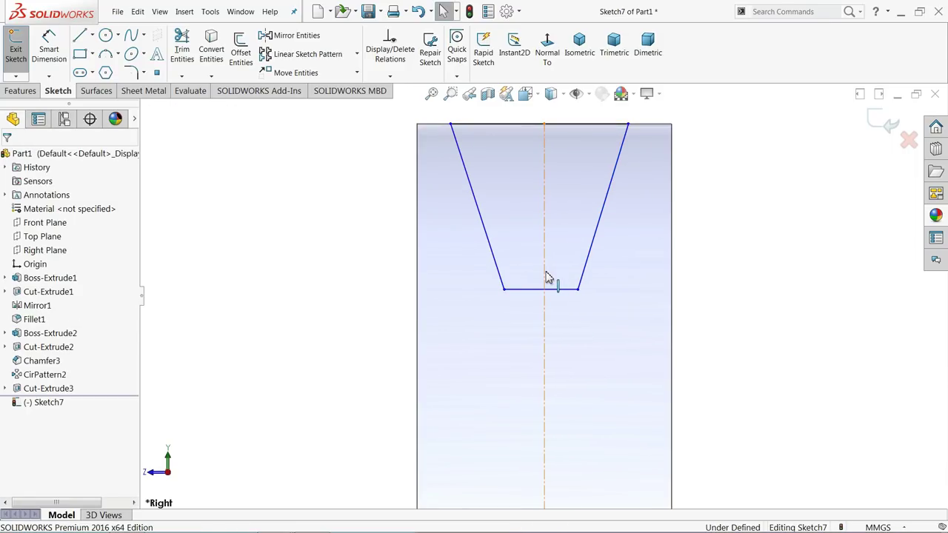
pyautogui.click(548, 278)
pyautogui.keyDown('ctrl'); pyautogui.click(589, 268); pyautogui.keyUp('ctrl')
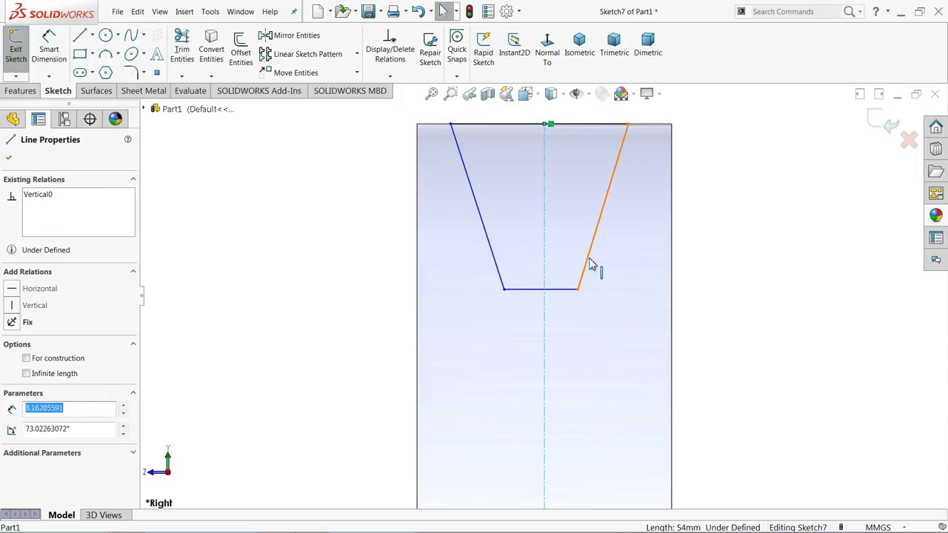
pyautogui.keyDown('ctrl'); pyautogui.click(501, 269); pyautogui.keyUp('ctrl')
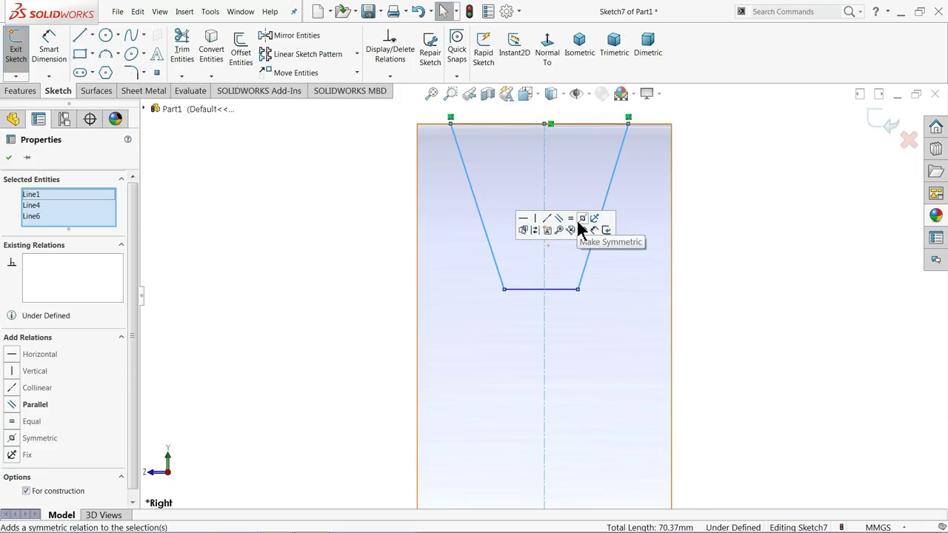
pyautogui.click(583, 221)
# Dimension the groove profile's top edge to a width of 7 mm
pyautogui.click(711, 213)
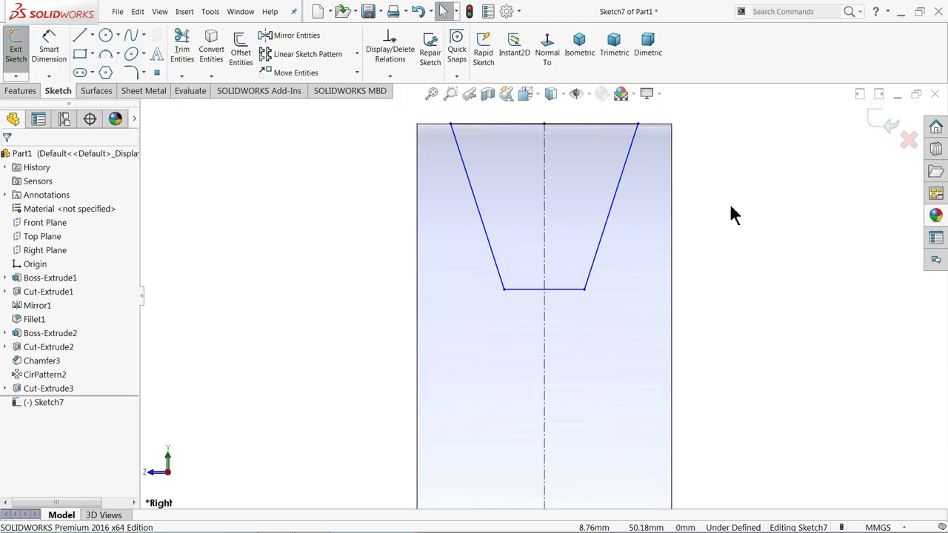
pyautogui.click(525, 290)
pyautogui.click(345, 243)
pyautogui.click(54, 64)
pyautogui.scroll(1, 474, 205)
pyautogui.scroll(-1, 563, 240)
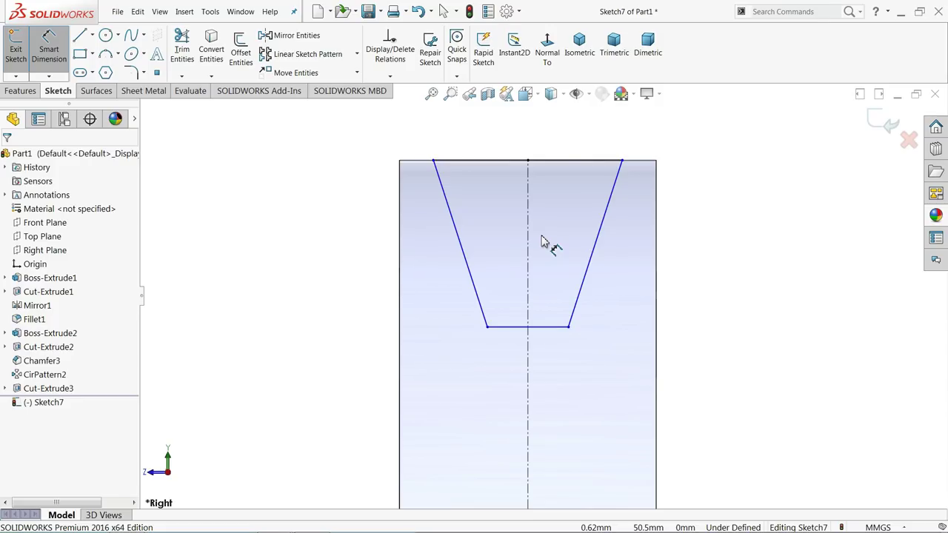
pyautogui.click(565, 161)
pyautogui.click(525, 141)
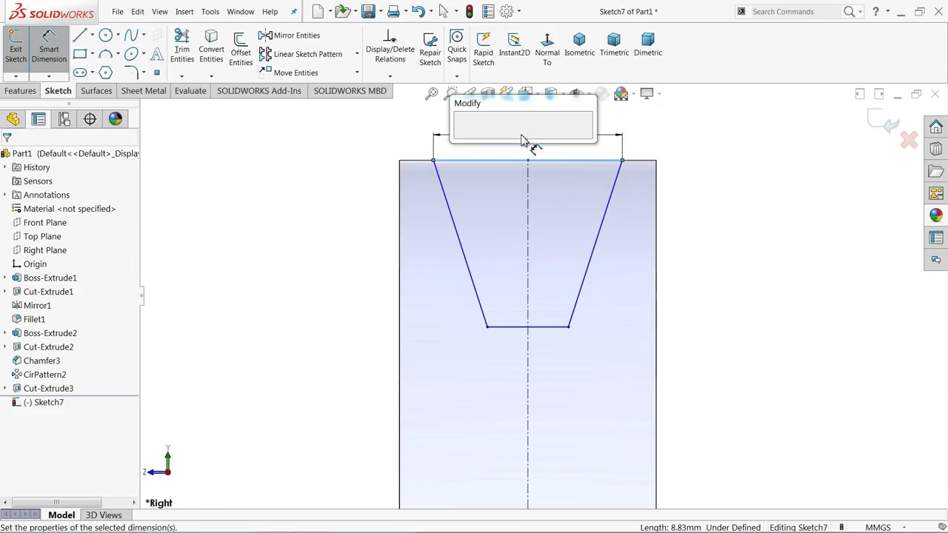
pyautogui.write('7')
pyautogui.press('Return')
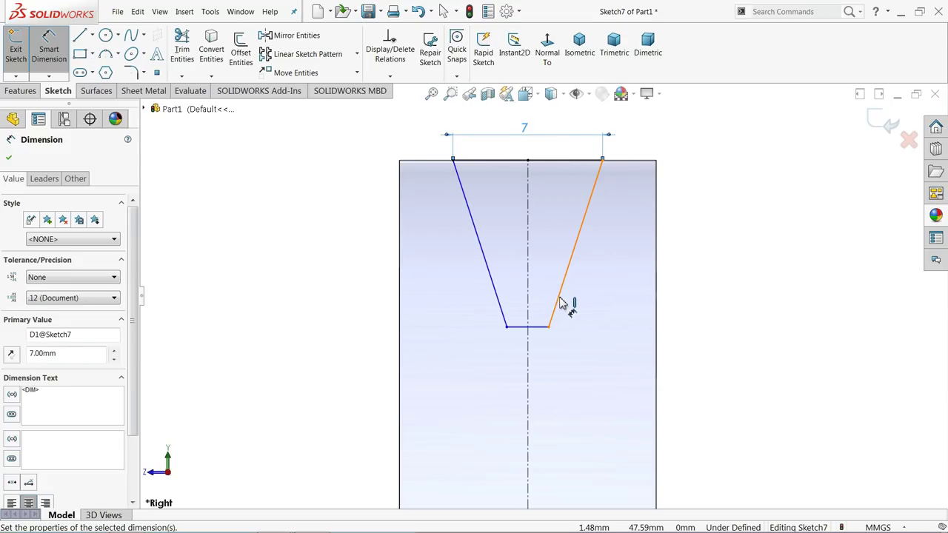
# Dimension the angle between the two slanted sides to 40°
pyautogui.click(557, 300)
pyautogui.click(491, 280)
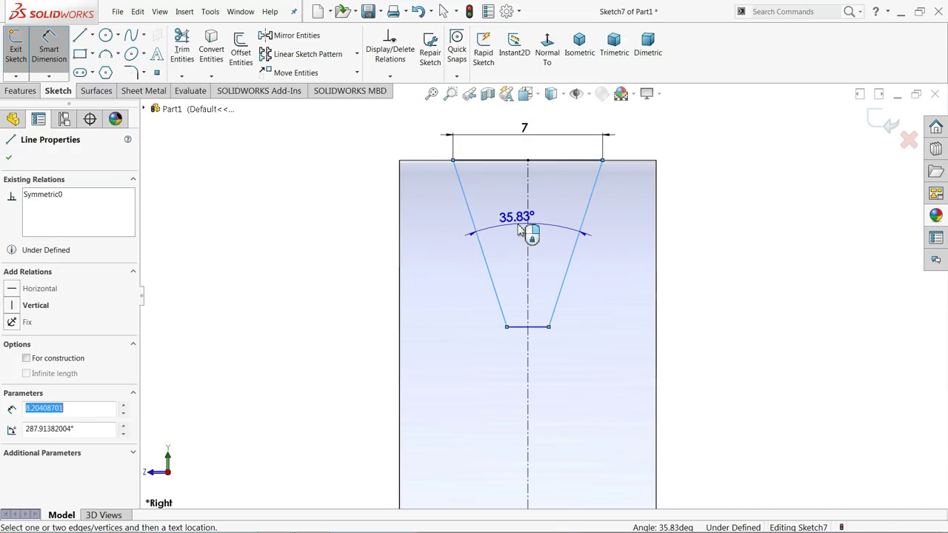
pyautogui.click(529, 232)
pyautogui.write('40')
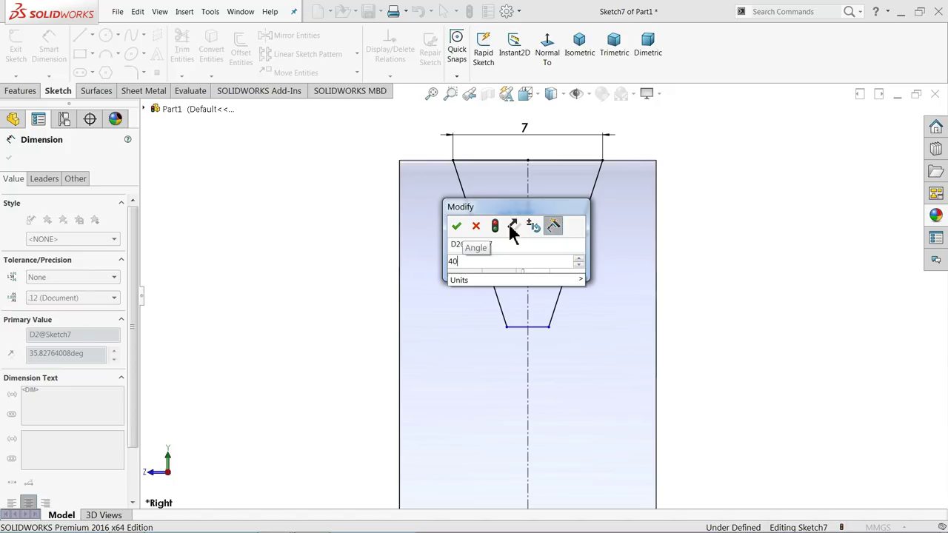
pyautogui.click(457, 226)
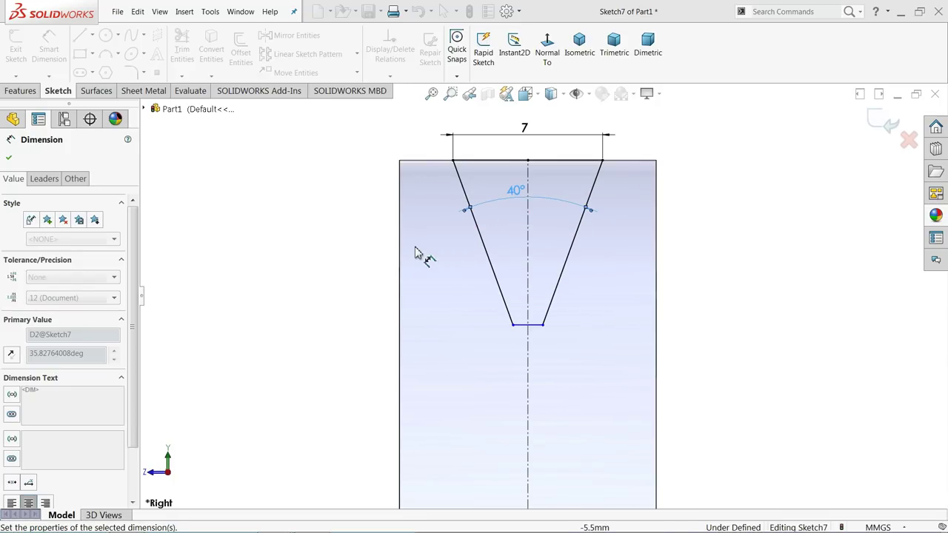
pyautogui.press('f')
pyautogui.scroll(3, 411, 257)
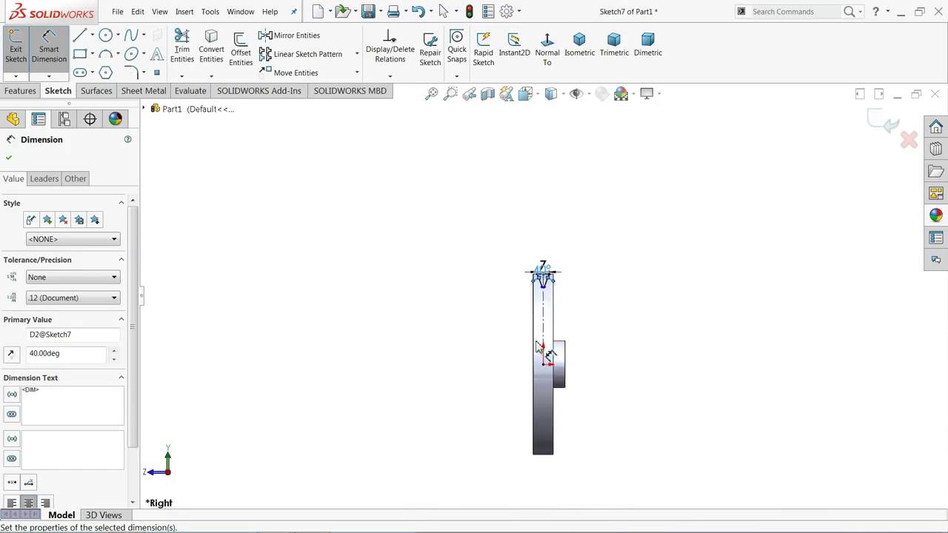
pyautogui.scroll(-2, 582, 380)
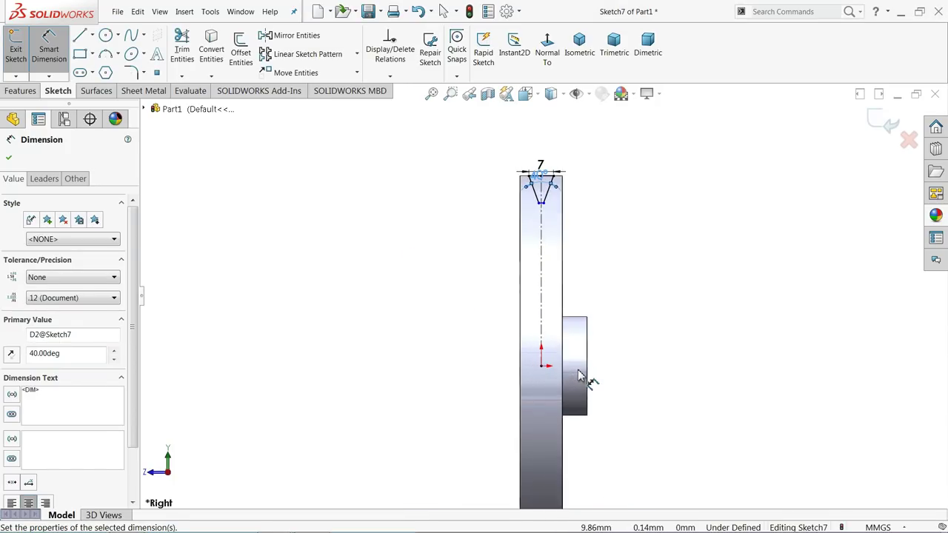
pyautogui.click(93, 35)
pyautogui.click(100, 68)
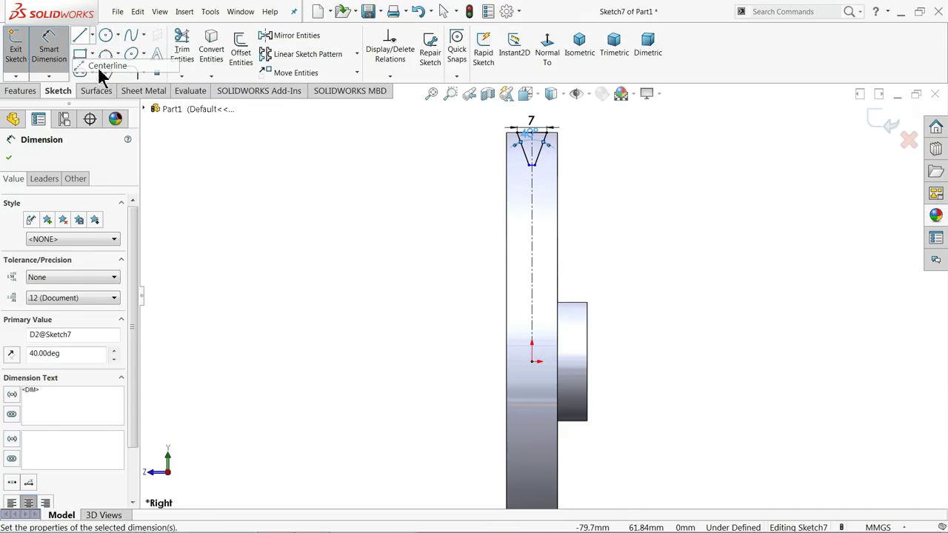
# Draw a horizontal centerline running right from the origin
pyautogui.click(532, 362)
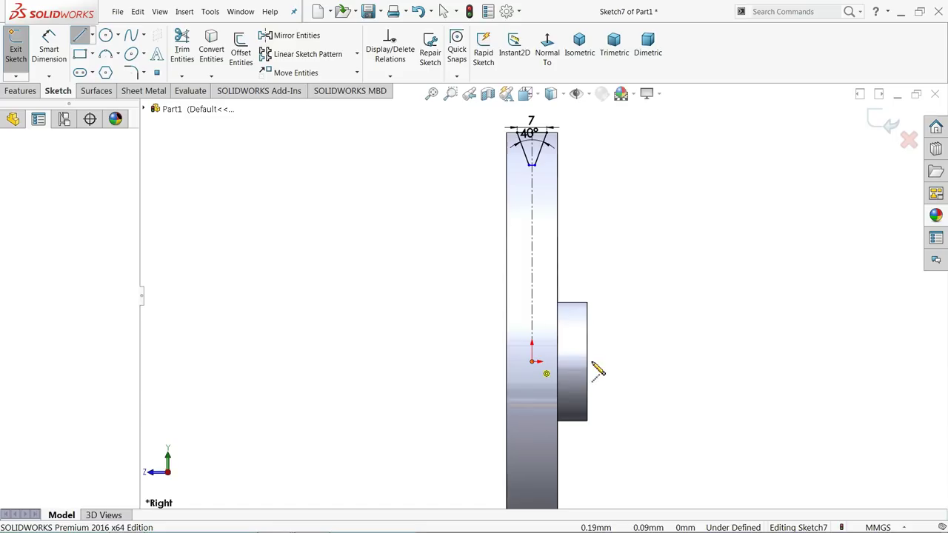
pyautogui.click(635, 362)
pyautogui.rightClick(635, 363)
pyautogui.click(661, 326)
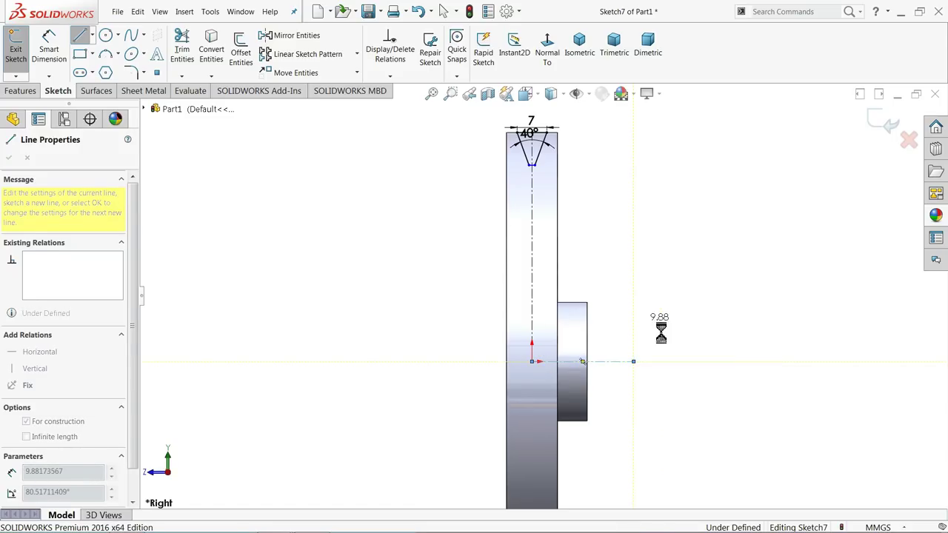
pyautogui.click(601, 362)
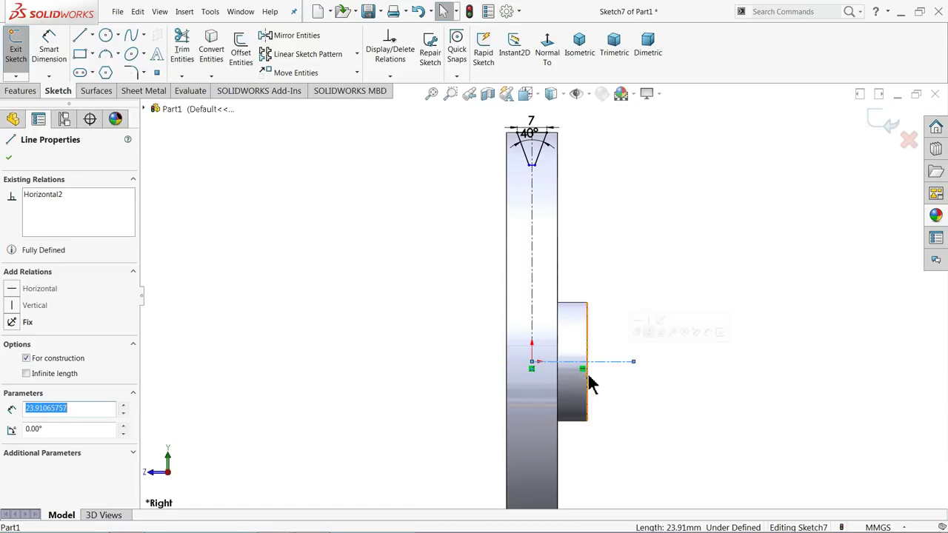
pyautogui.click(613, 307)
# Dimension the profile's top to the horizontal centerline at 46.5 mm
pyautogui.click(63, 65)
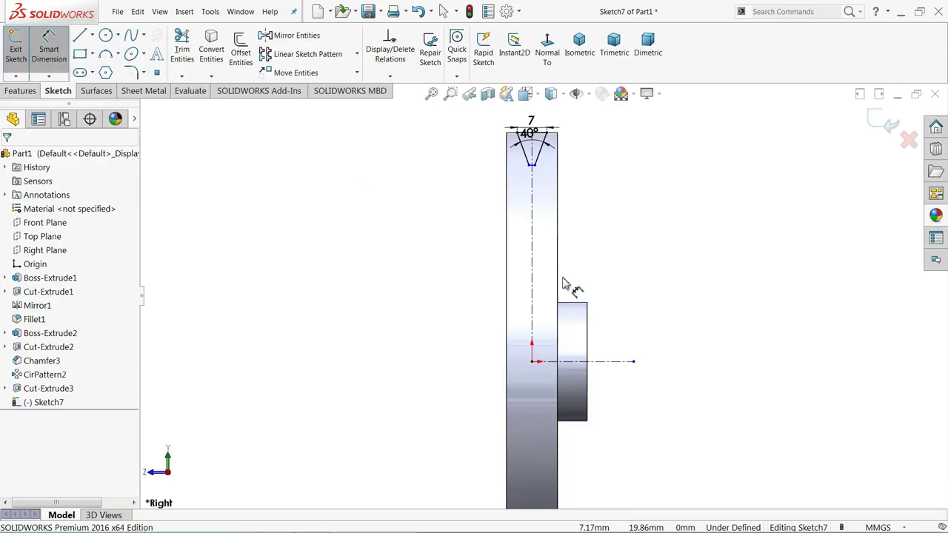
pyautogui.scroll(-2, 567, 286)
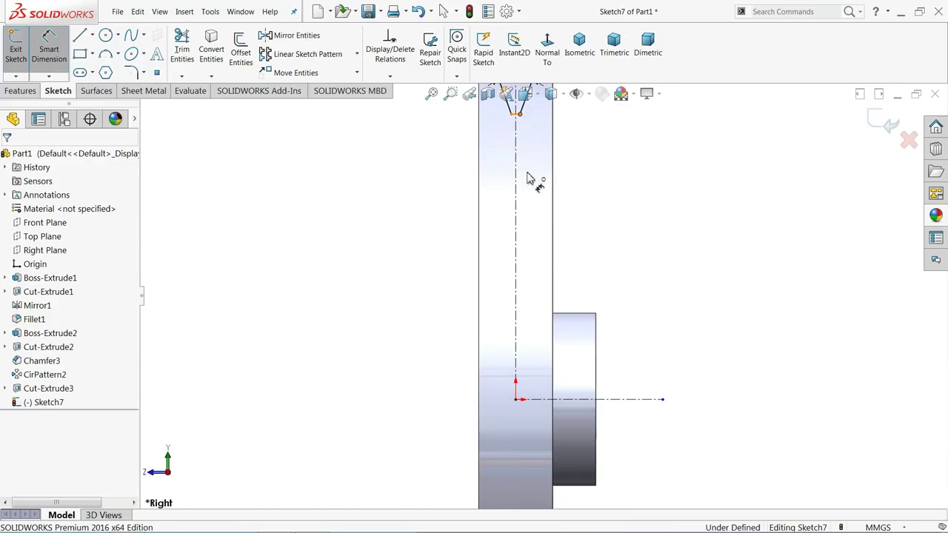
pyautogui.click(663, 400)
pyautogui.click(628, 399)
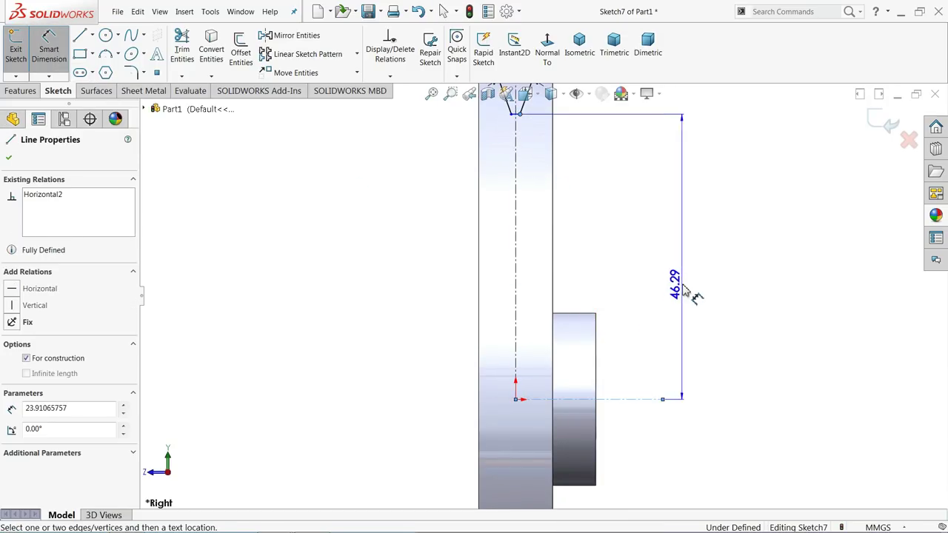
pyautogui.click(687, 283)
pyautogui.write('46')
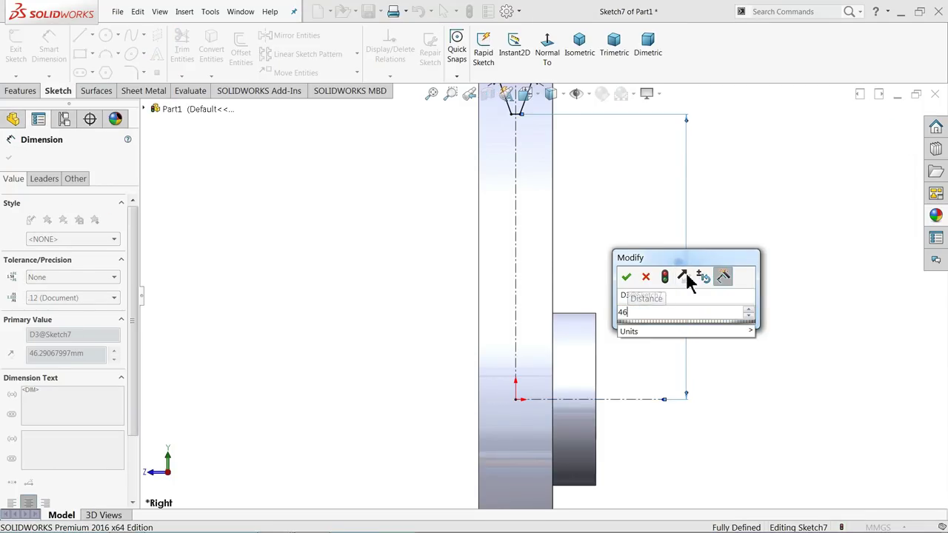
pyautogui.write('.5')
pyautogui.click(625, 278)
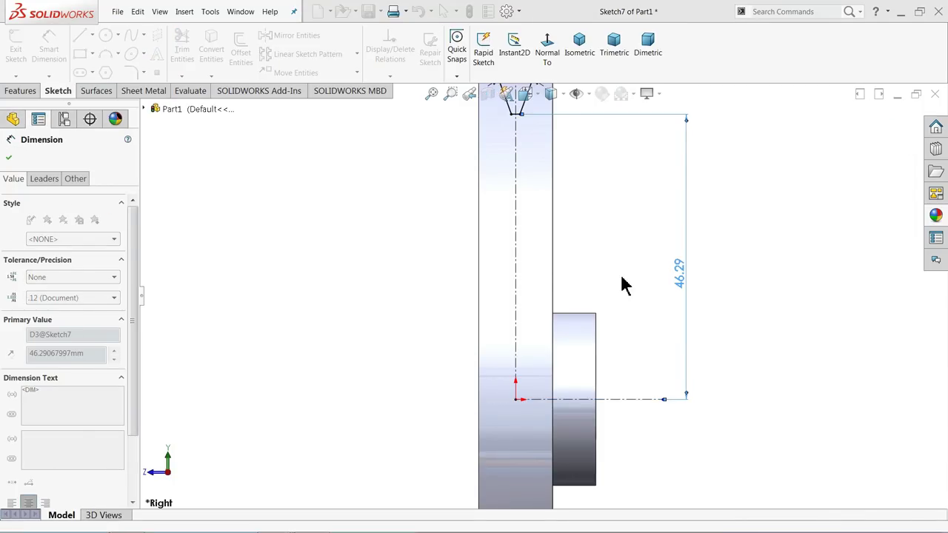
pyautogui.scroll(1, 437, 198)
pyautogui.press('Escape')
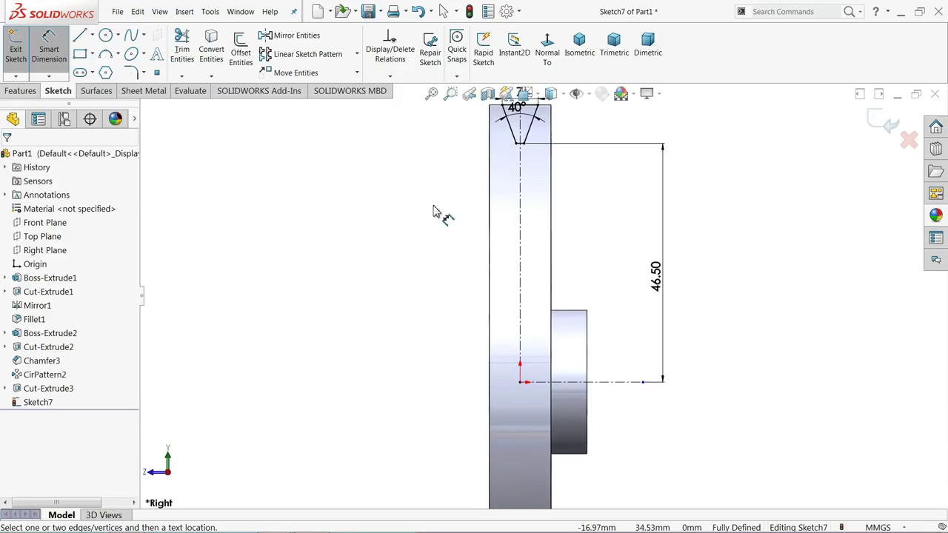
# Revolve-cut the groove profile 360° about the horizontal centerline to create Cut-Revolve1
pyautogui.click(22, 93)
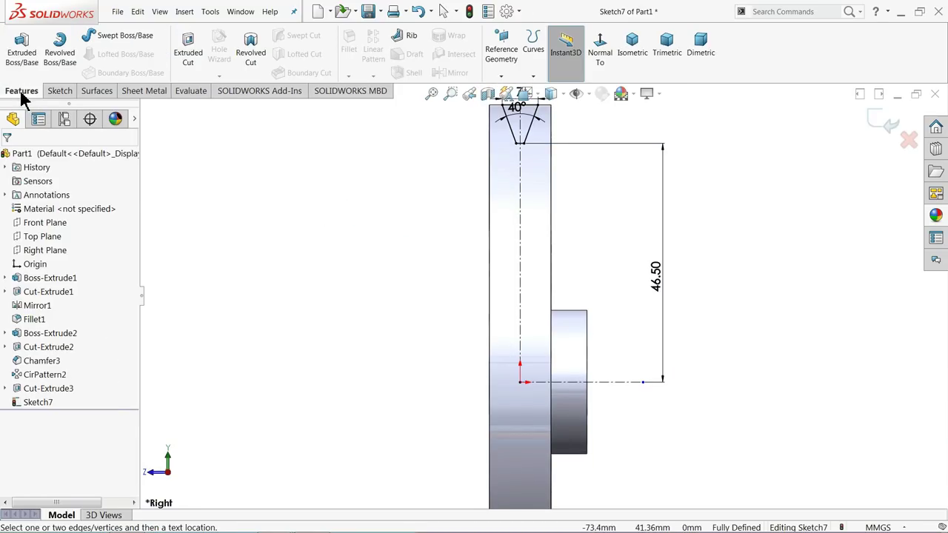
pyautogui.click(249, 56)
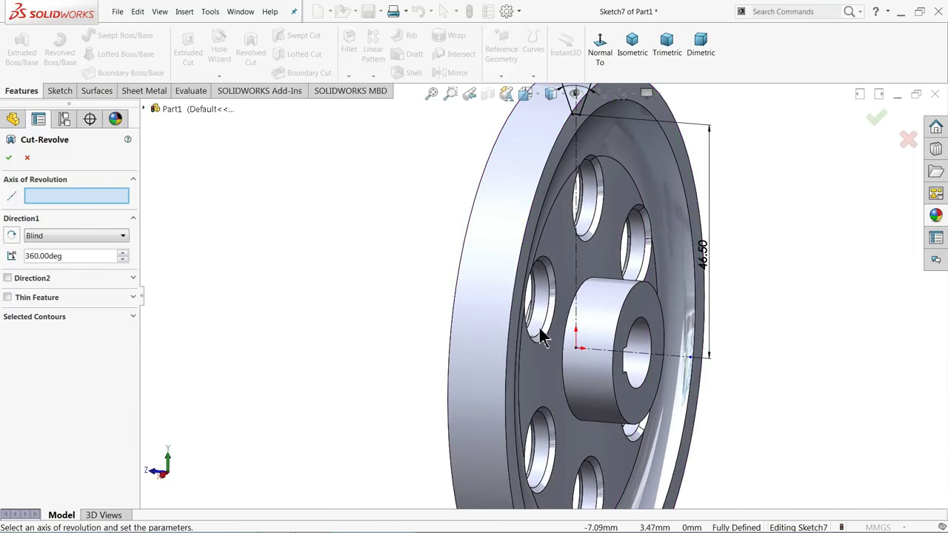
pyautogui.click(642, 361)
pyautogui.scroll(3, 459, 311)
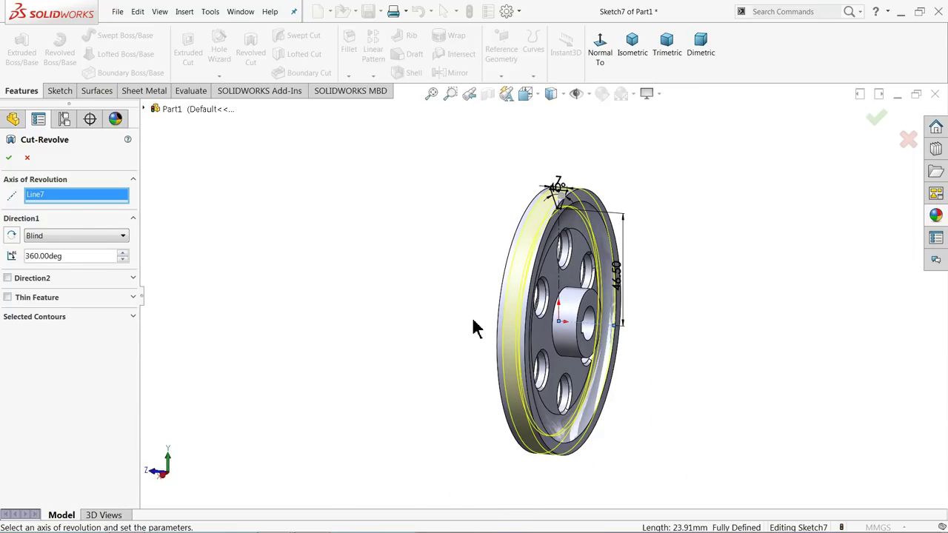
pyautogui.moveTo(476, 328)
pyautogui.mouseDown(button='middle')
pyautogui.moveTo(584, 348)
pyautogui.moveTo(215, 304)
pyautogui.mouseUp(button='middle')
pyautogui.scroll(-2, 584, 342)
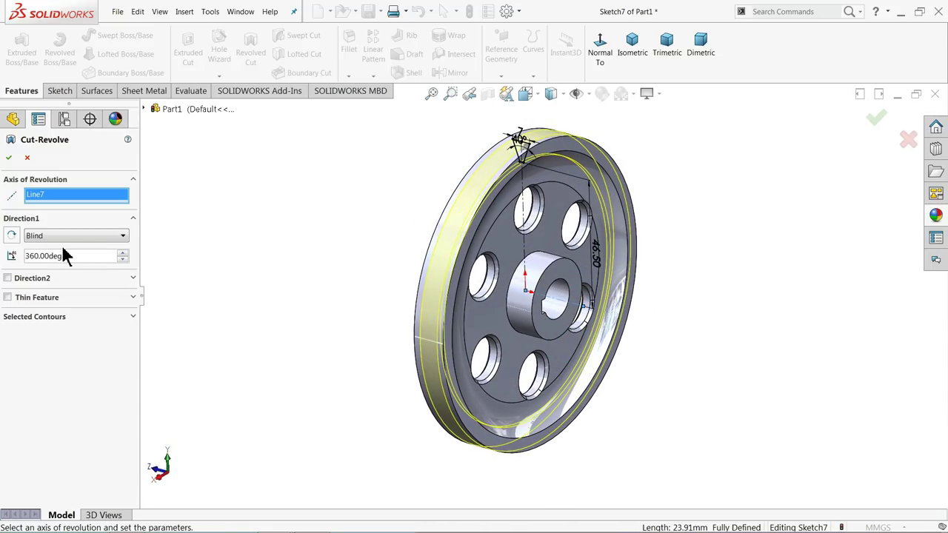
pyautogui.click(8, 157)
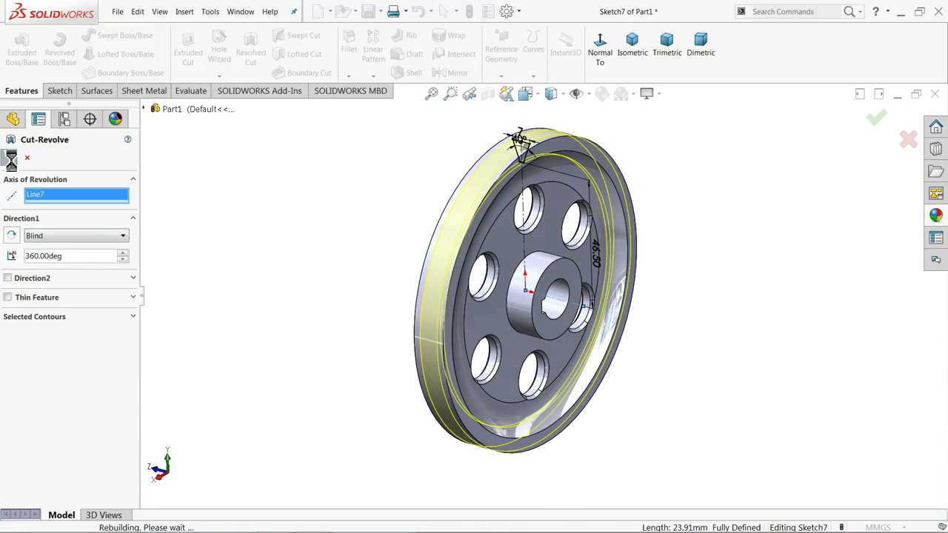
pyautogui.moveTo(285, 258)
pyautogui.mouseDown(button='middle')
pyautogui.moveTo(326, 265)
pyautogui.moveTo(325, 207)
pyautogui.moveTo(345, 214)
pyautogui.moveTo(282, 216)
pyautogui.moveTo(292, 228)
pyautogui.moveTo(284, 228)
pyautogui.moveTo(371, 277)
pyautogui.moveTo(366, 294)
pyautogui.mouseUp(button='middle')
# Add a 1 mm × 45° chamfer (Chamfer4) to the hub face's outer edge
pyautogui.click(348, 79)
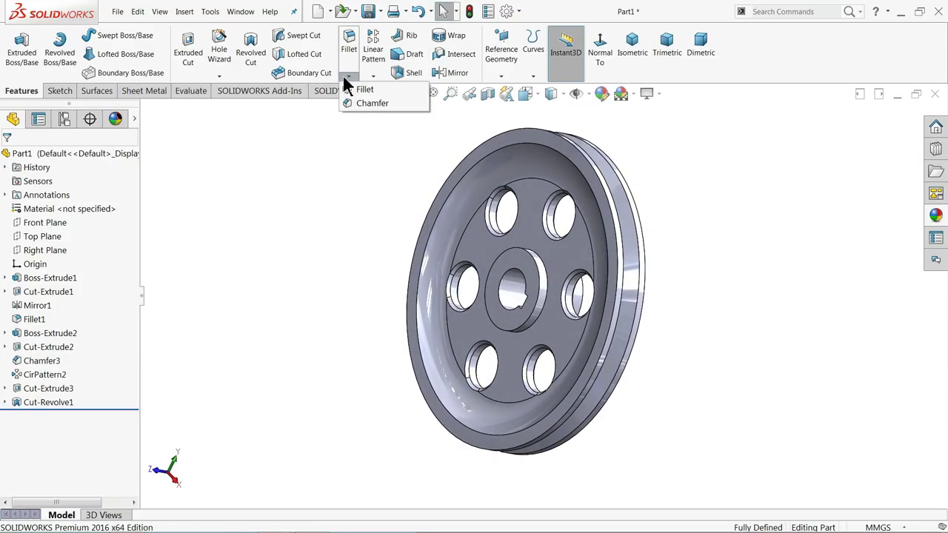
pyautogui.click(357, 102)
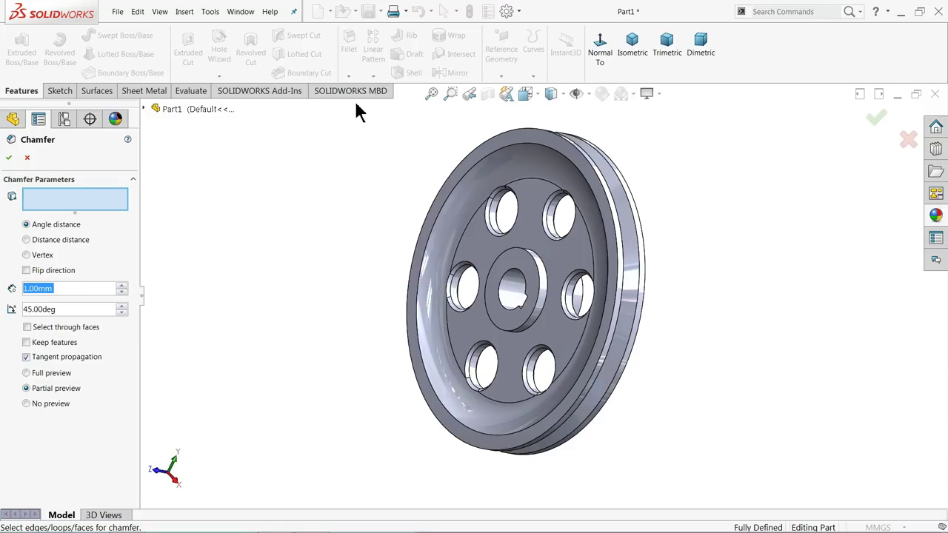
pyautogui.scroll(-2, 563, 293)
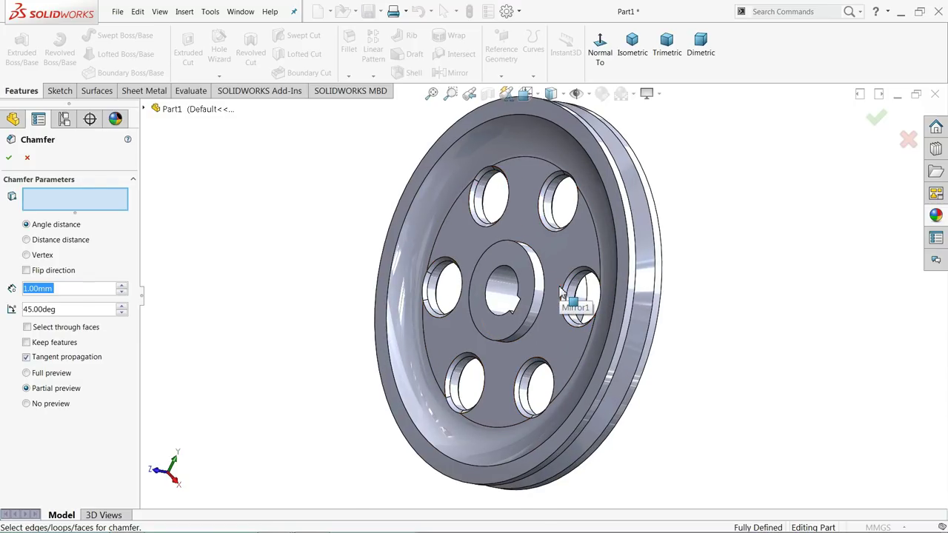
pyautogui.scroll(-2, 563, 292)
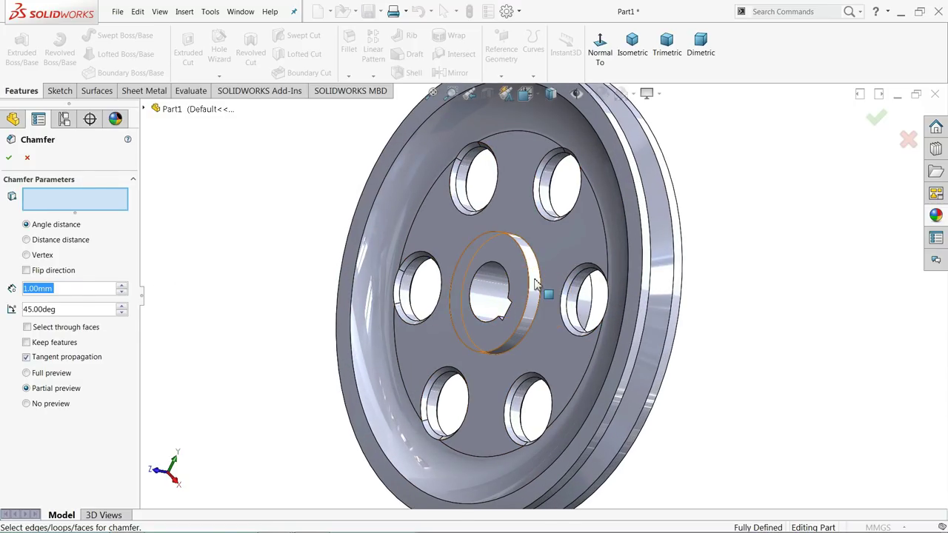
pyautogui.click(536, 285)
pyautogui.moveTo(536, 290)
pyautogui.mouseDown(button='middle')
pyautogui.moveTo(478, 293)
pyautogui.moveTo(419, 274)
pyautogui.moveTo(434, 271)
pyautogui.moveTo(461, 326)
pyautogui.moveTo(478, 300)
pyautogui.mouseUp(button='middle')
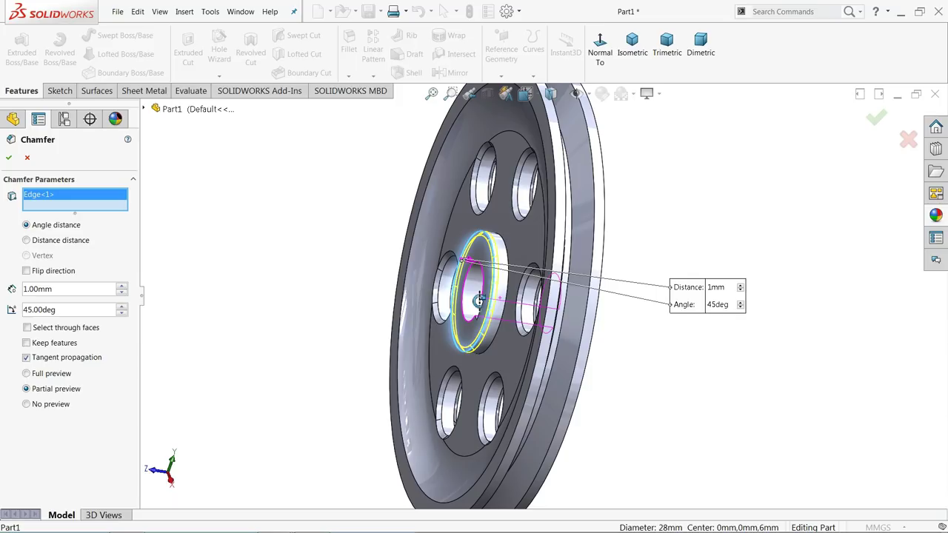
pyautogui.rightClick(34, 207)
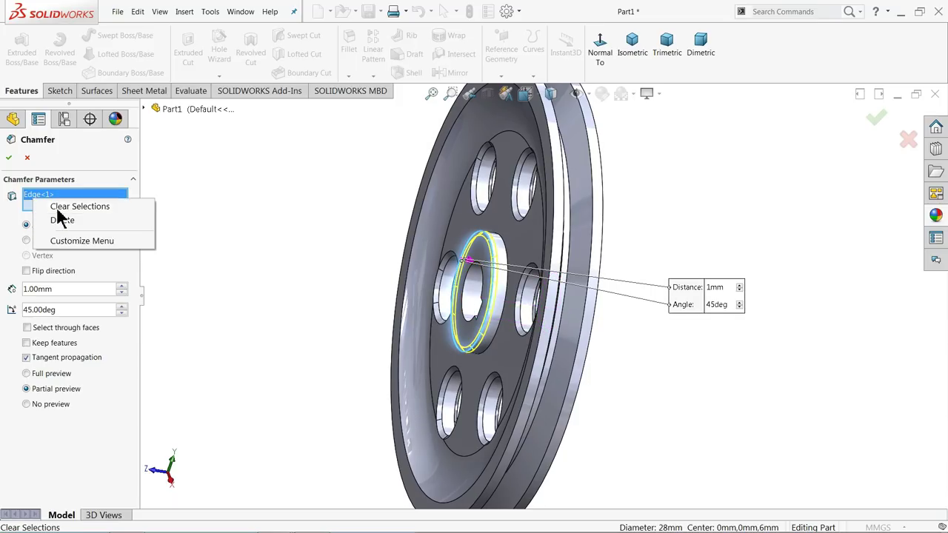
pyautogui.click(63, 206)
pyautogui.moveTo(286, 277); pyautogui.dragTo(236, 251, button='middle')
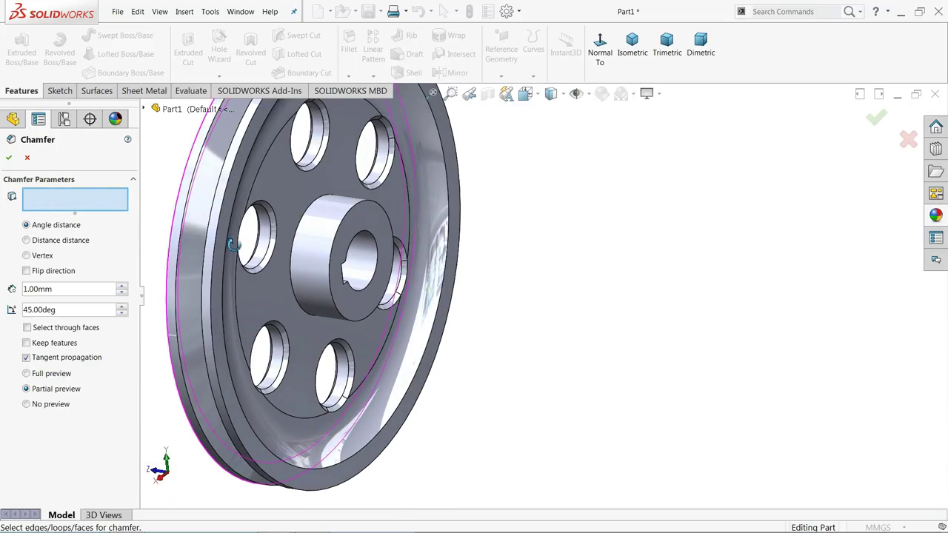
pyautogui.click(337, 250)
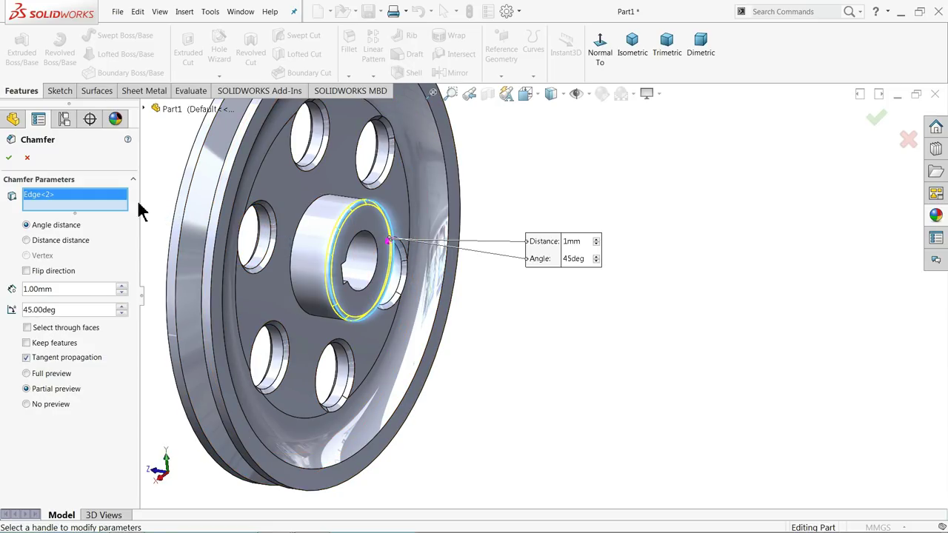
pyautogui.click(8, 157)
pyautogui.scroll(4, 467, 263)
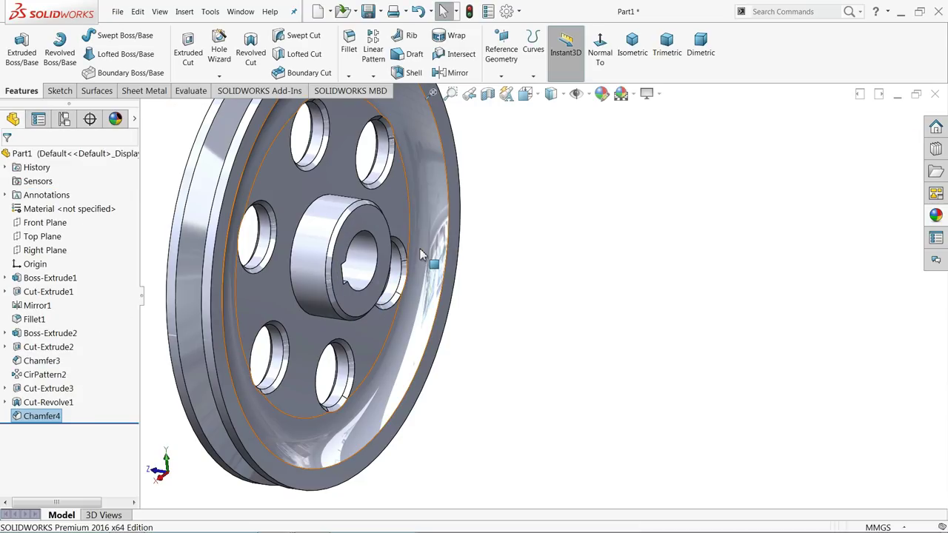
pyautogui.moveTo(503, 274); pyautogui.dragTo(470, 275, button='middle')
pyautogui.scroll(-2, 469, 276)
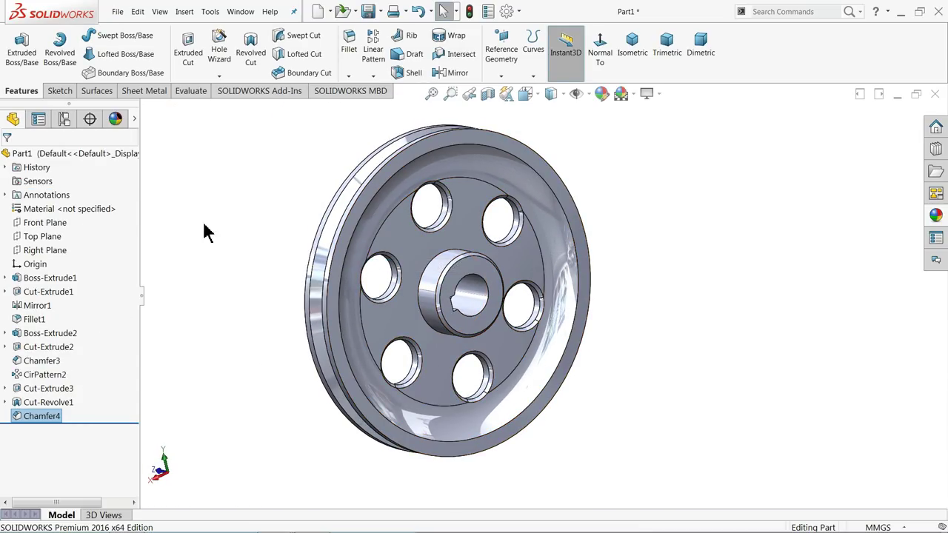
# Give the whole Part1 a blue appearance with RGB 0, 129, 255
pyautogui.click(98, 154)
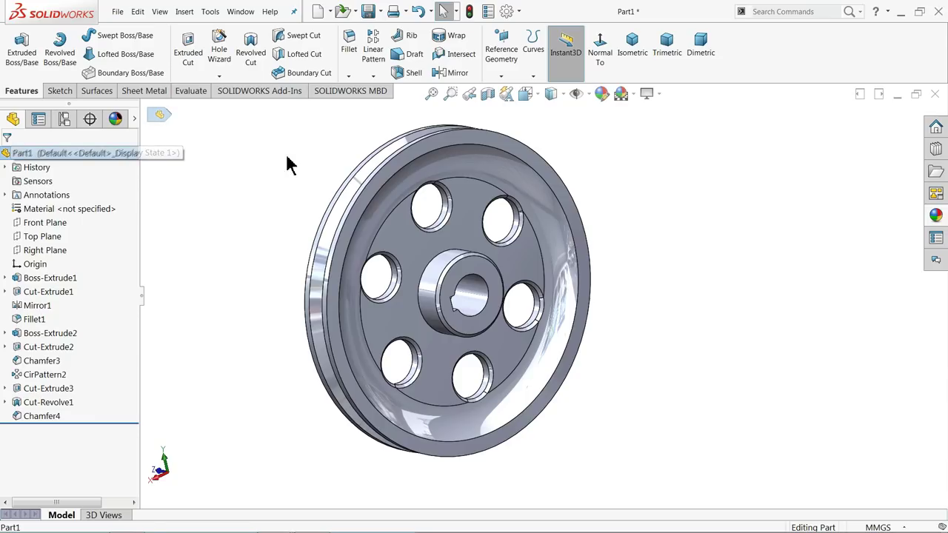
pyautogui.click(601, 94)
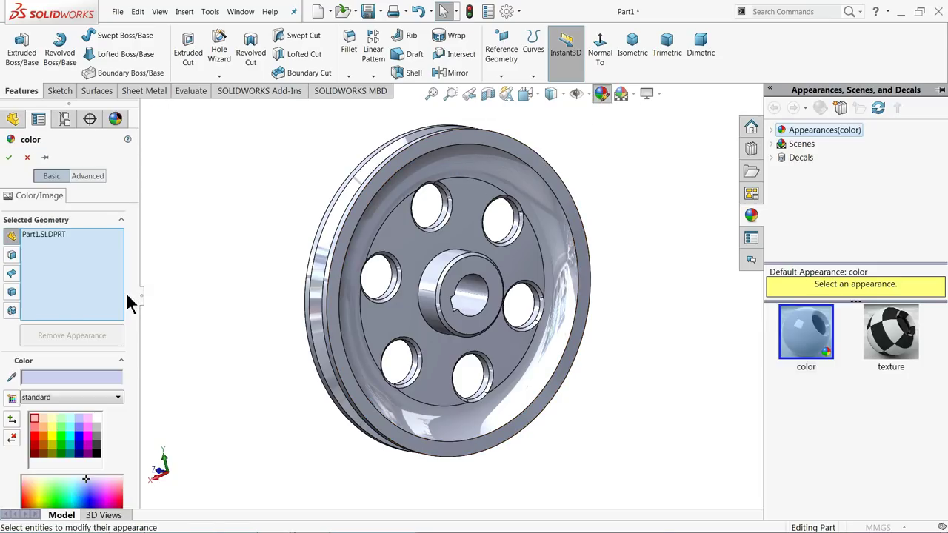
pyautogui.moveTo(133, 307); pyautogui.dragTo(133, 390)
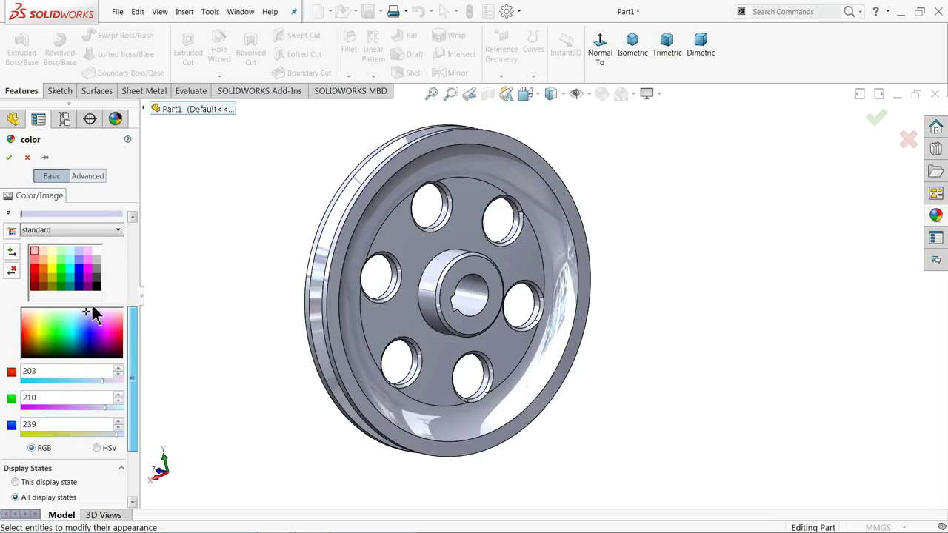
pyautogui.click(82, 273)
pyautogui.click(82, 272)
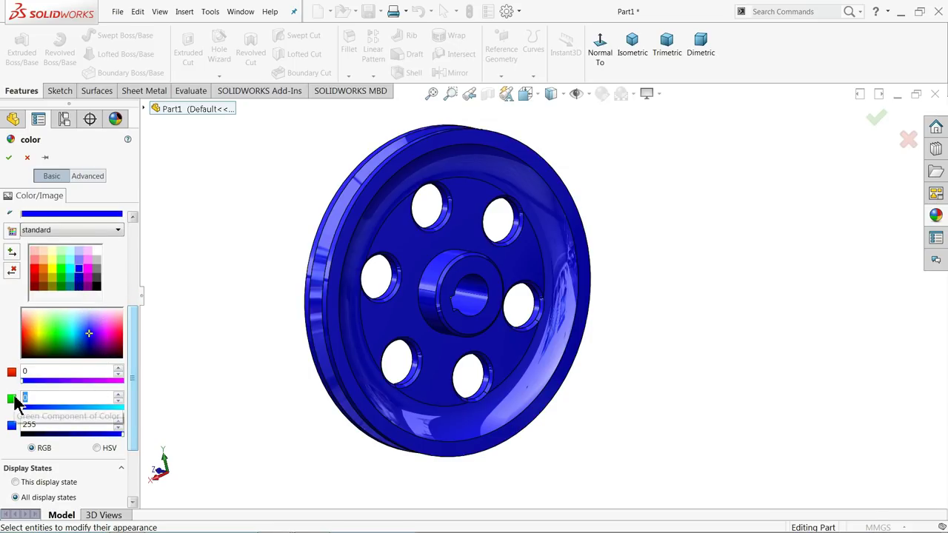
pyautogui.write('129')
pyautogui.press('Return')
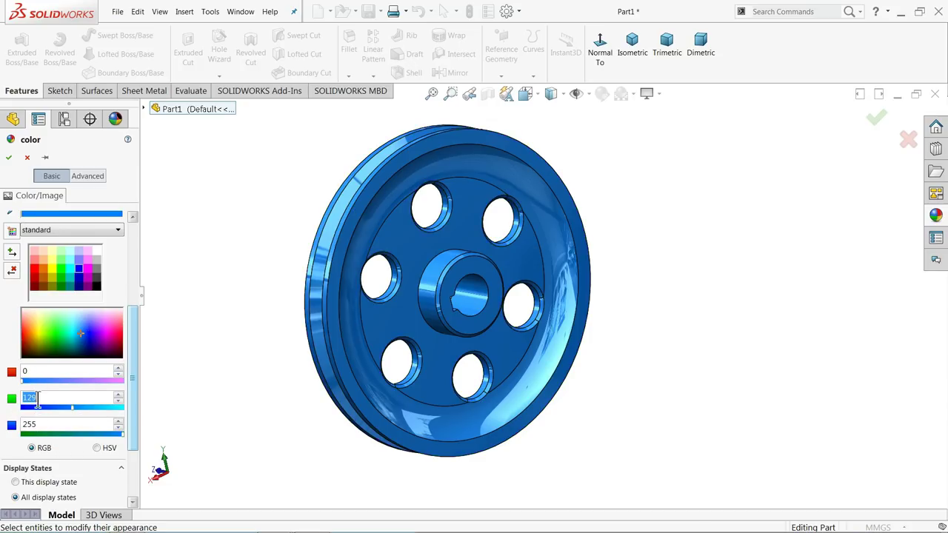
pyautogui.moveTo(185, 322)
pyautogui.mouseDown(button='middle')
pyautogui.moveTo(318, 352)
pyautogui.moveTo(197, 328)
pyautogui.mouseUp(button='middle')
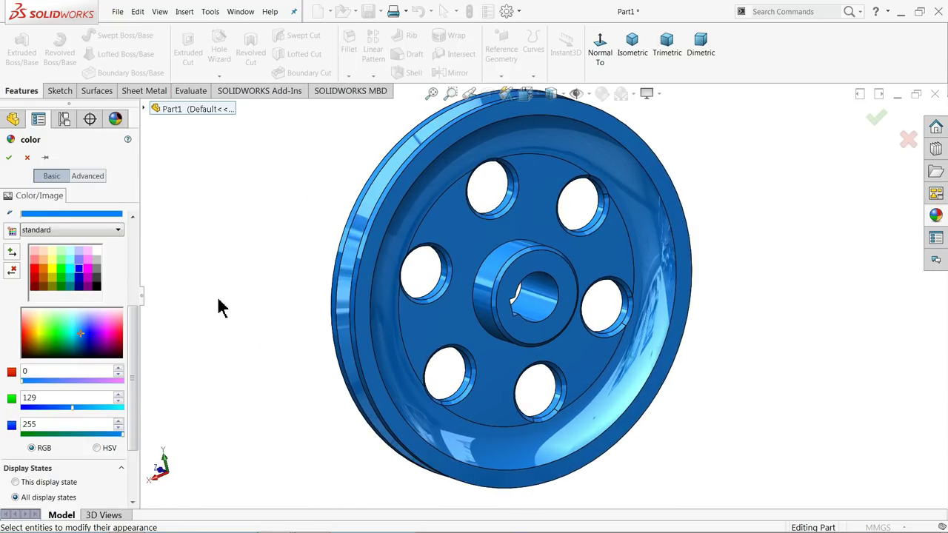
pyautogui.click(10, 159)
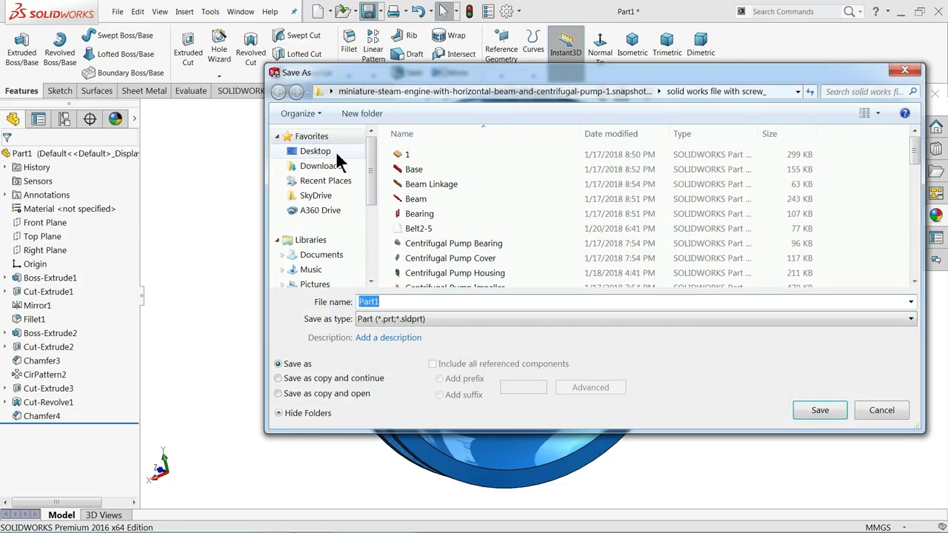
# Save the part as '8.Centrifugal pump cover' in the Desktop's Steam Engine Assembly folder
pyautogui.click(333, 152)
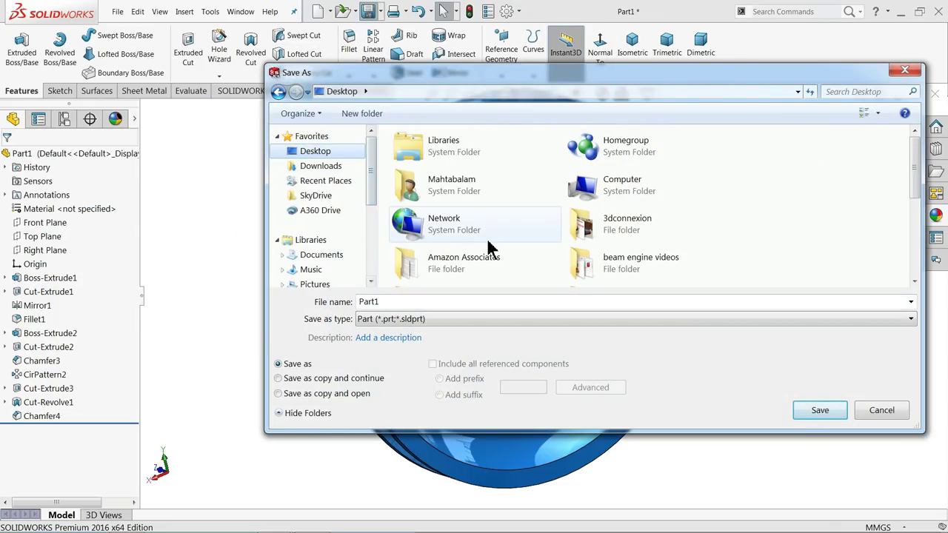
pyautogui.scroll(-5, 775, 222)
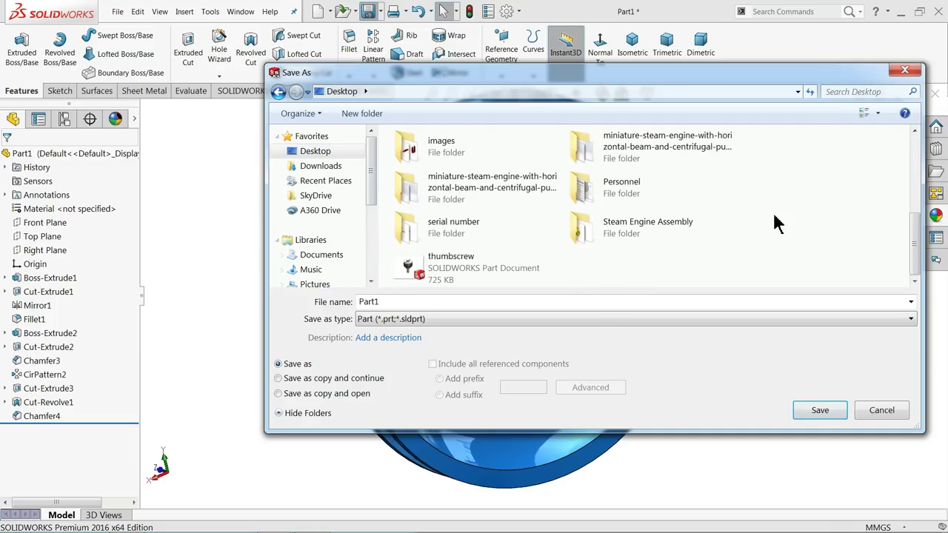
pyautogui.doubleClick(666, 236)
pyautogui.write('8.Centrifugal pump cover')
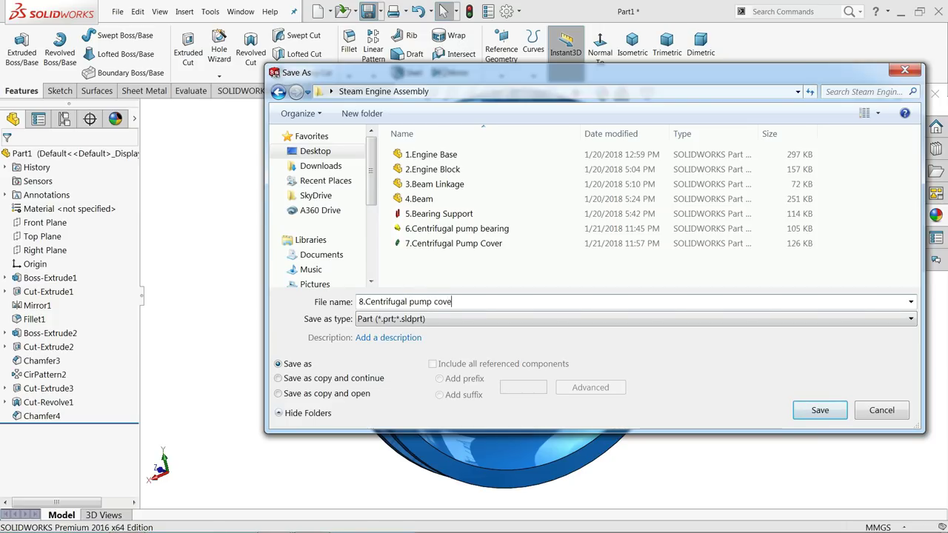
pyautogui.click(807, 412)
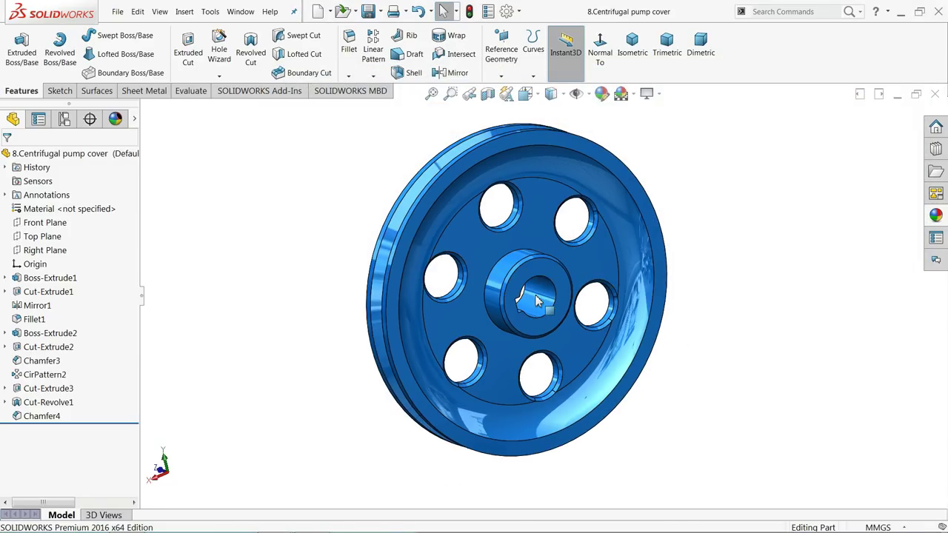
# Re-save the pulley, replacing the existing 8.Centrifugal pump cover file
pyautogui.moveTo(539, 306)
pyautogui.mouseDown(button='middle')
pyautogui.moveTo(423, 313)
pyautogui.moveTo(509, 311)
pyautogui.moveTo(428, 302)
pyautogui.mouseUp(button='middle')
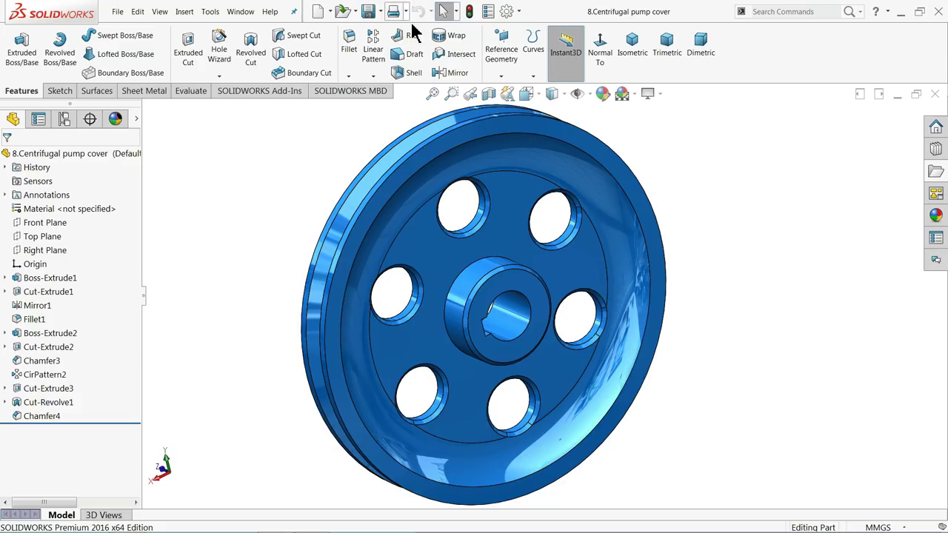
pyautogui.click(377, 11)
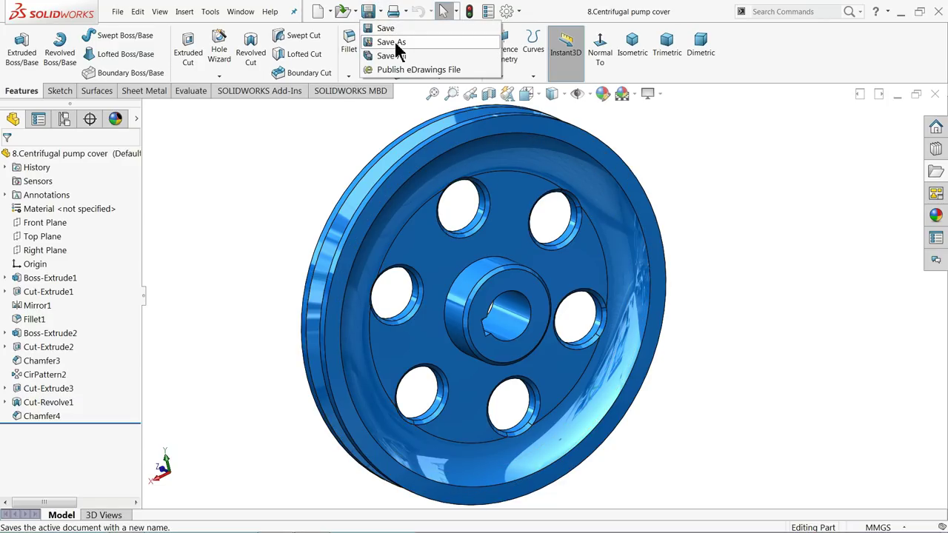
pyautogui.click(396, 44)
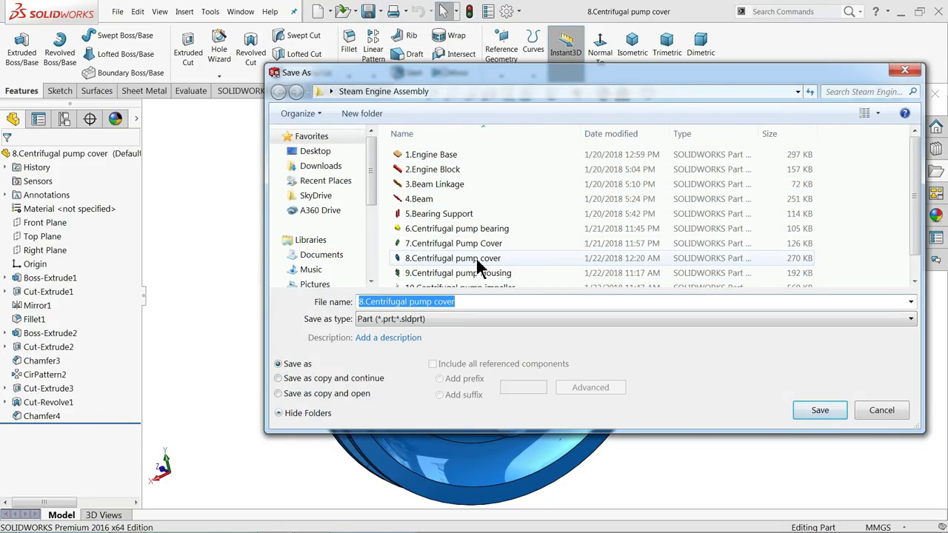
pyautogui.doubleClick(480, 259)
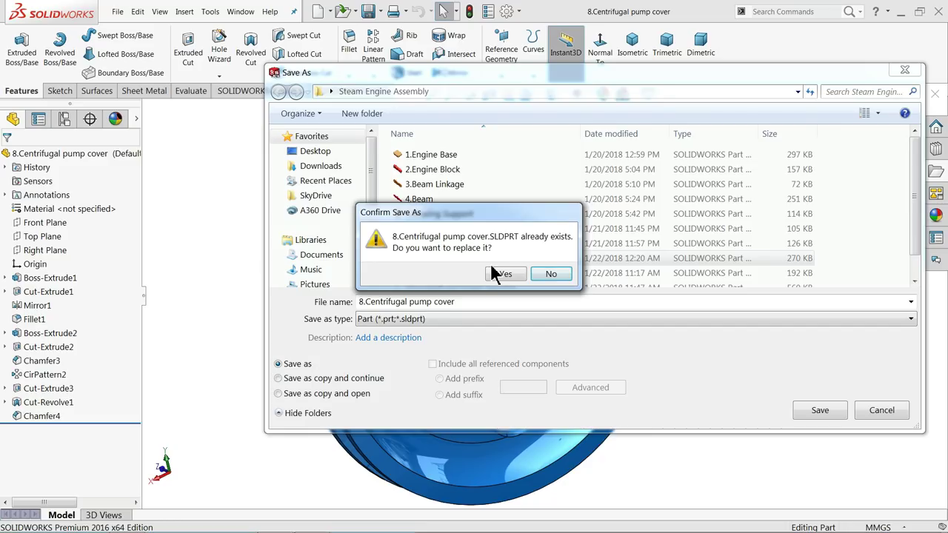
pyautogui.click(496, 274)
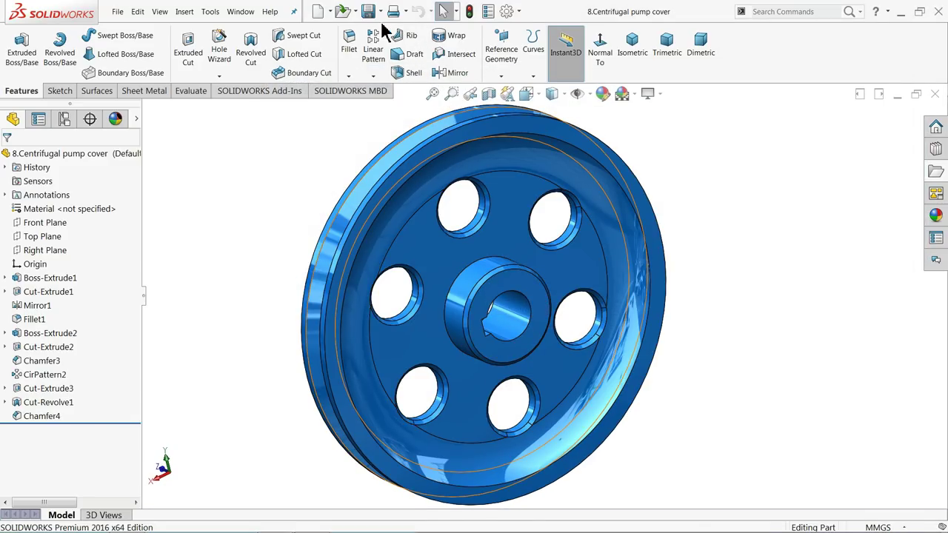
# Save the pulley under the new name '8.Centrifugal pump pulley'
pyautogui.click(380, 11)
pyautogui.click(391, 42)
pyautogui.click(467, 310)
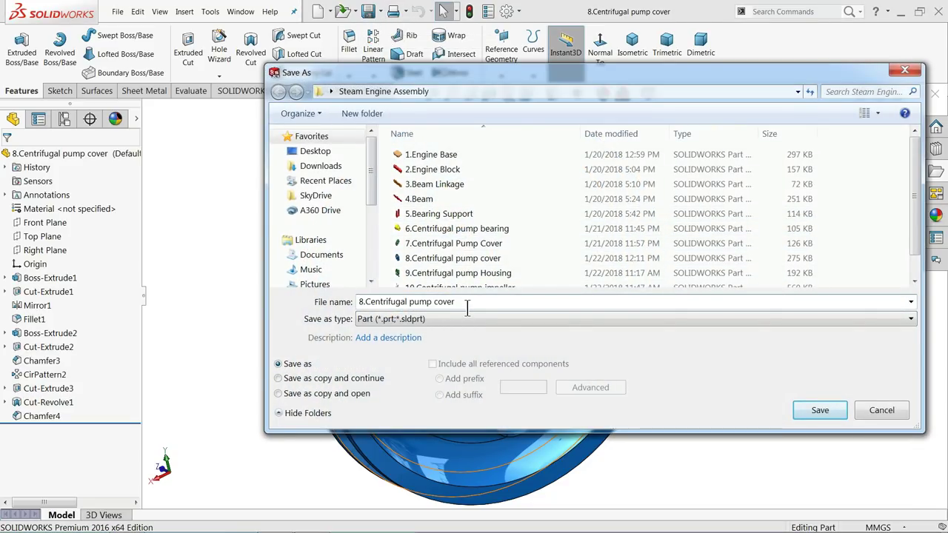
pyautogui.press('BackSpace')
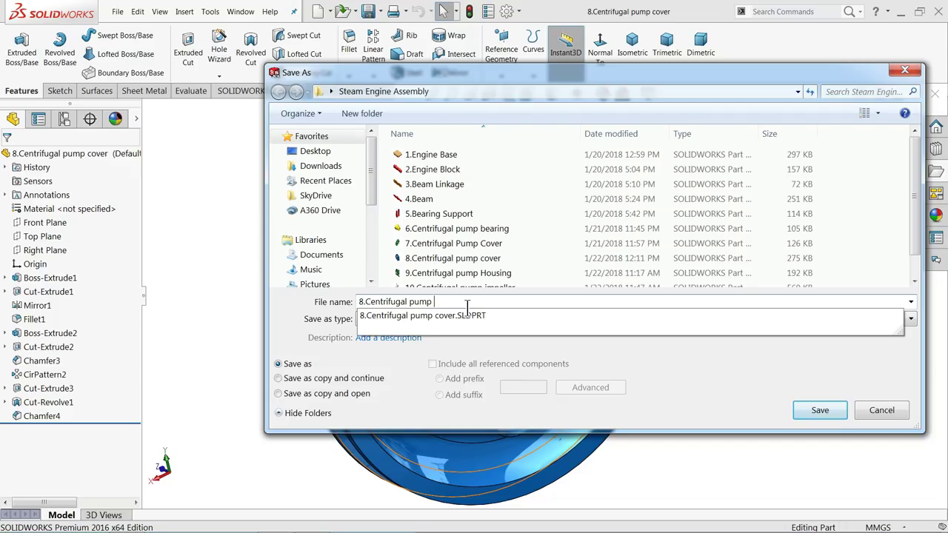
pyautogui.write('pulley')
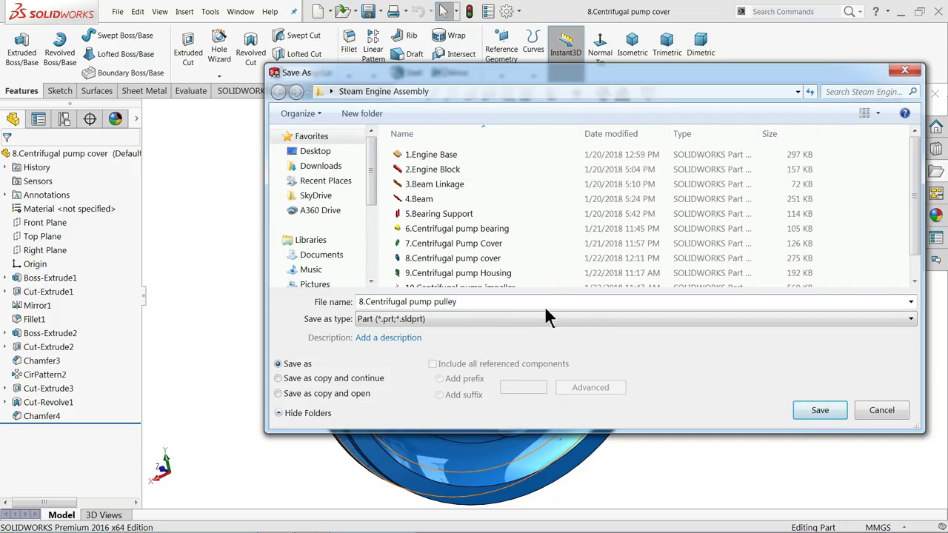
pyautogui.click(811, 417)
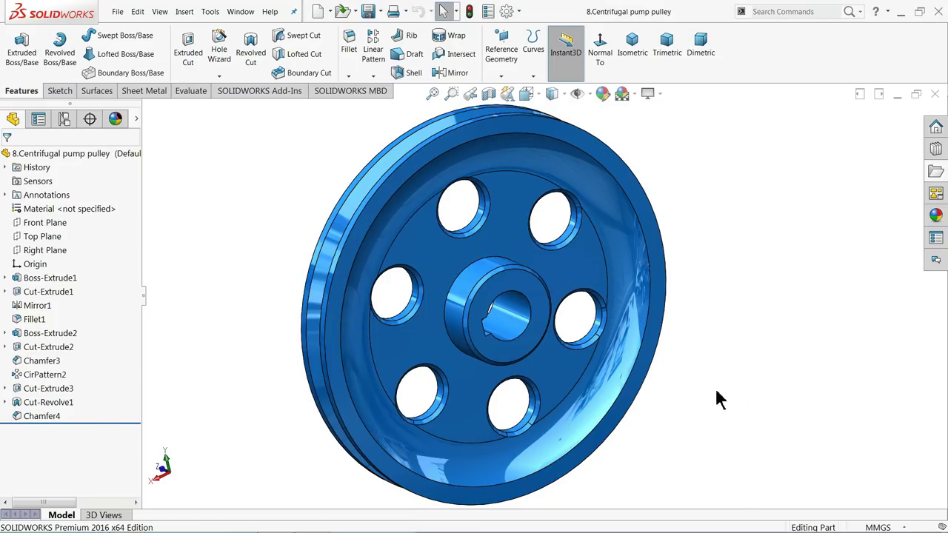
pyautogui.scroll(-3, 693, 337)
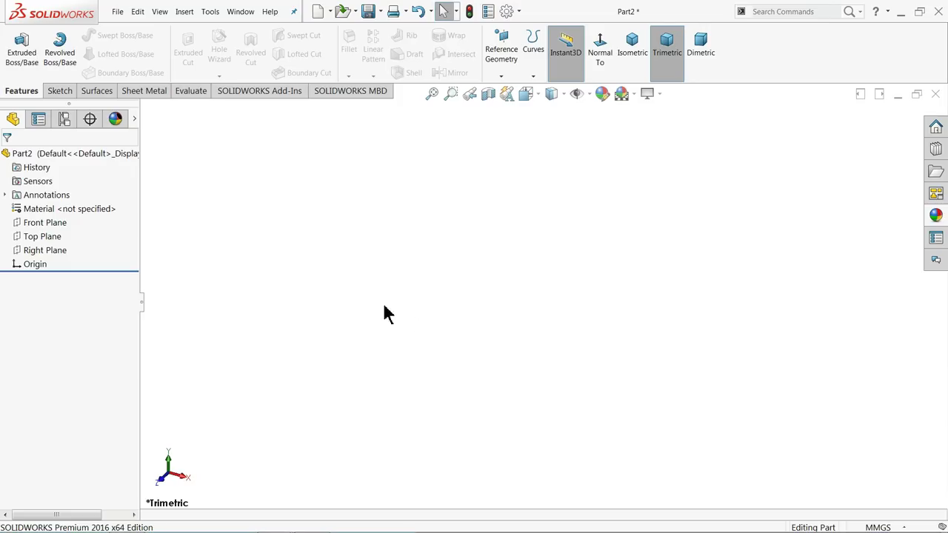
# Start a Front Plane sketch with a circle centred on the origin
pyautogui.click(20, 225)
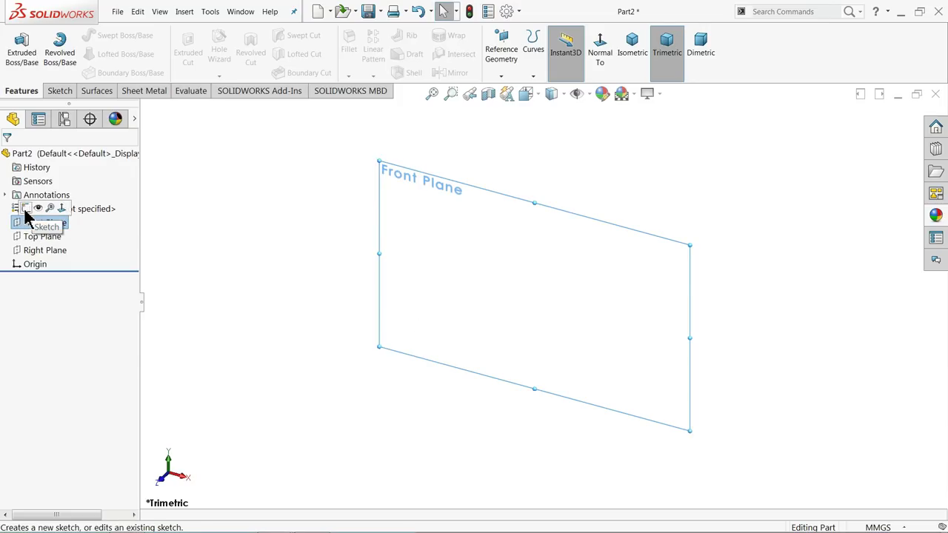
pyautogui.click(26, 210)
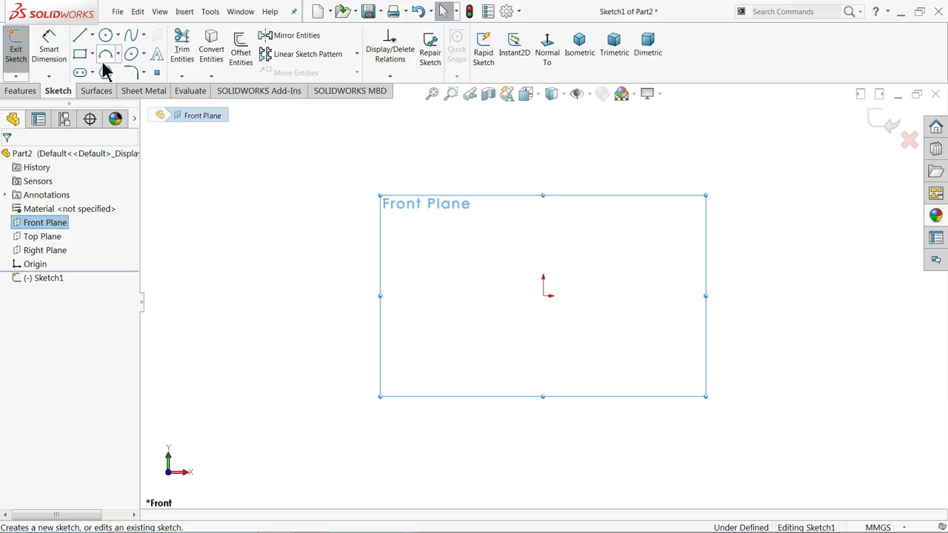
pyautogui.click(106, 35)
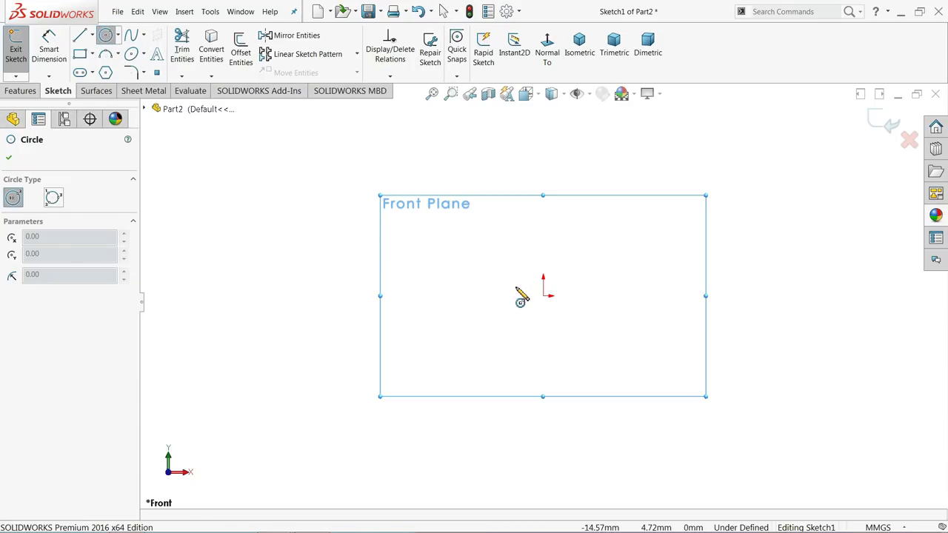
pyautogui.click(543, 295)
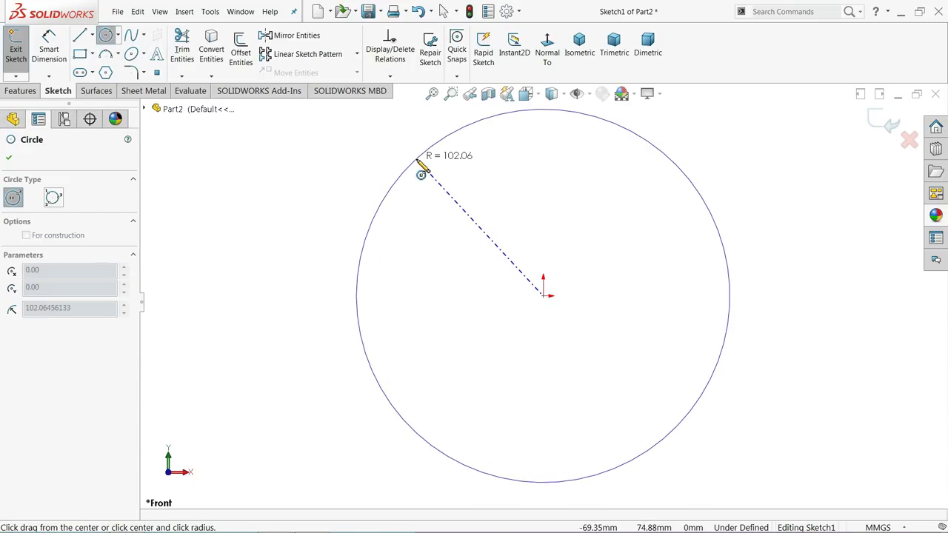
pyautogui.click(421, 167)
pyautogui.scroll(3, 567, 258)
pyautogui.scroll(-2, 598, 364)
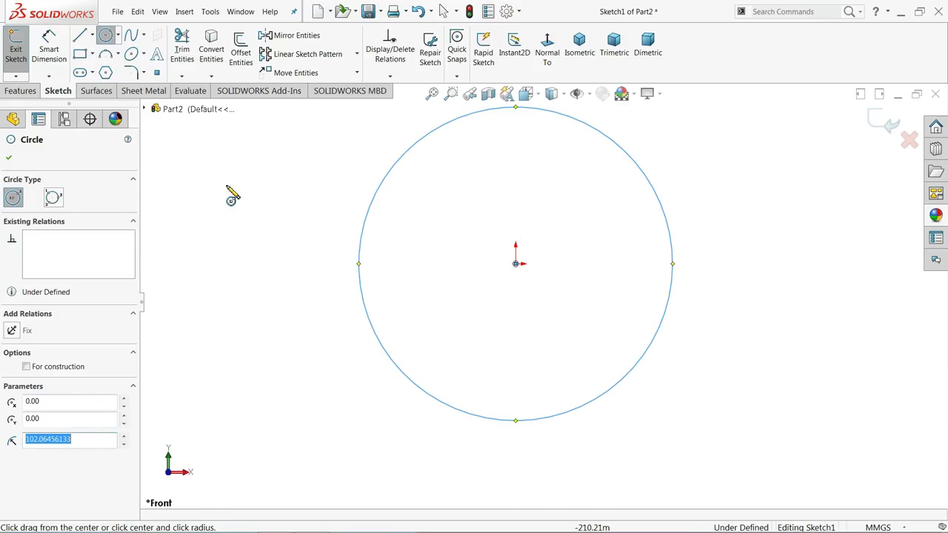
# Draw a vertical centerline from the origin down below the circle
pyautogui.click(93, 36)
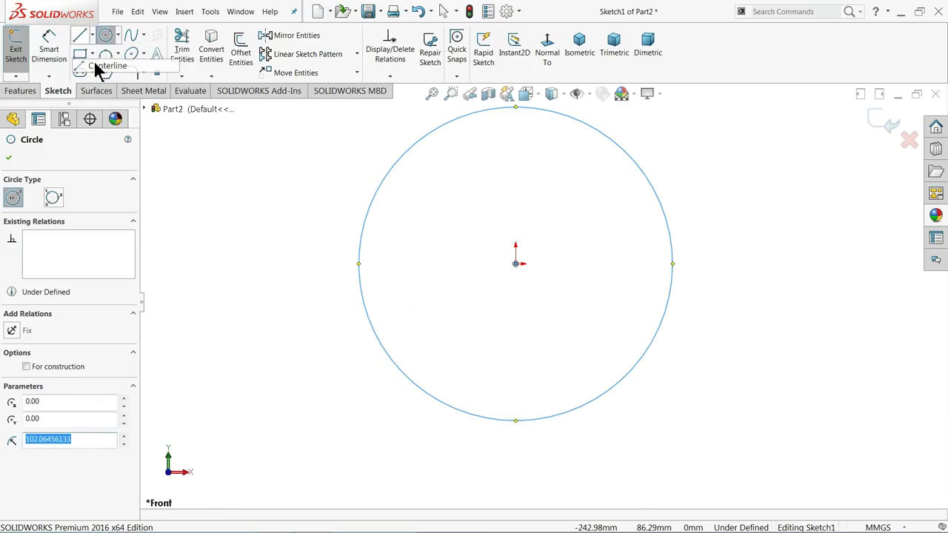
pyautogui.click(94, 63)
pyautogui.click(515, 264)
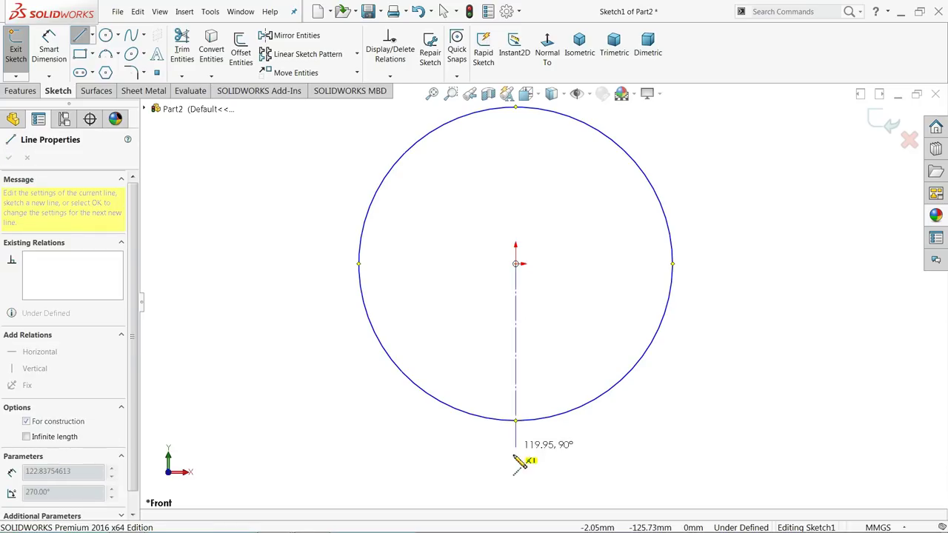
pyautogui.click(515, 502)
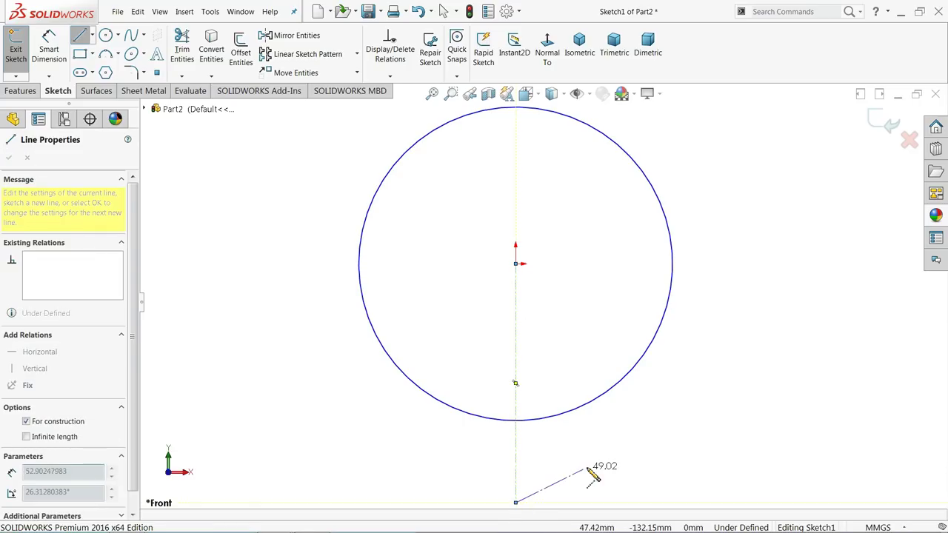
pyautogui.rightClick(603, 355)
pyautogui.press('Escape')
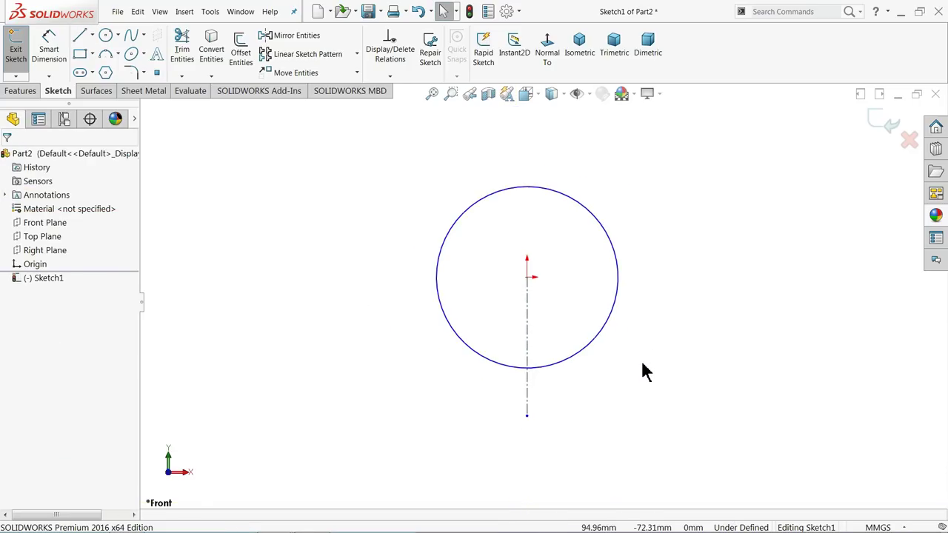
# Draw the stepped line profile from the centerline's lower end up to the circle
pyautogui.click(80, 37)
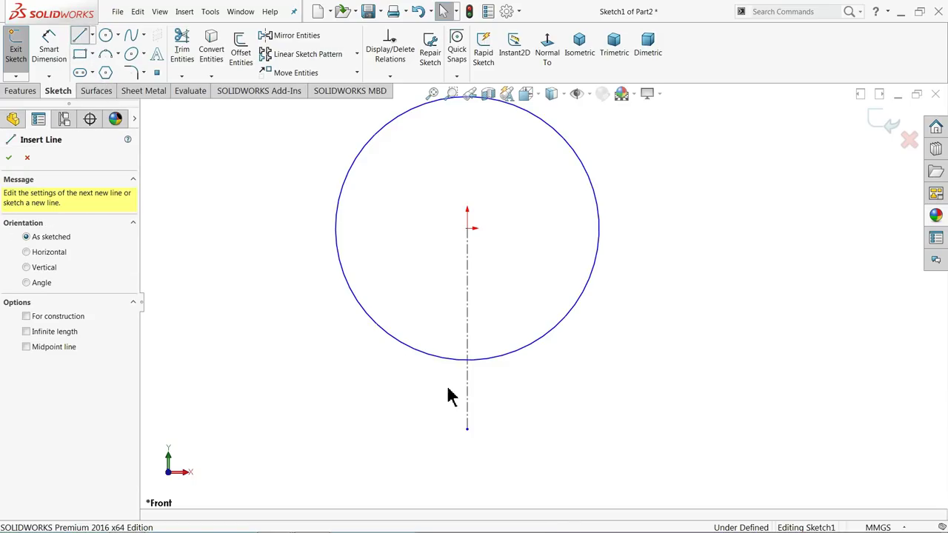
pyautogui.click(468, 429)
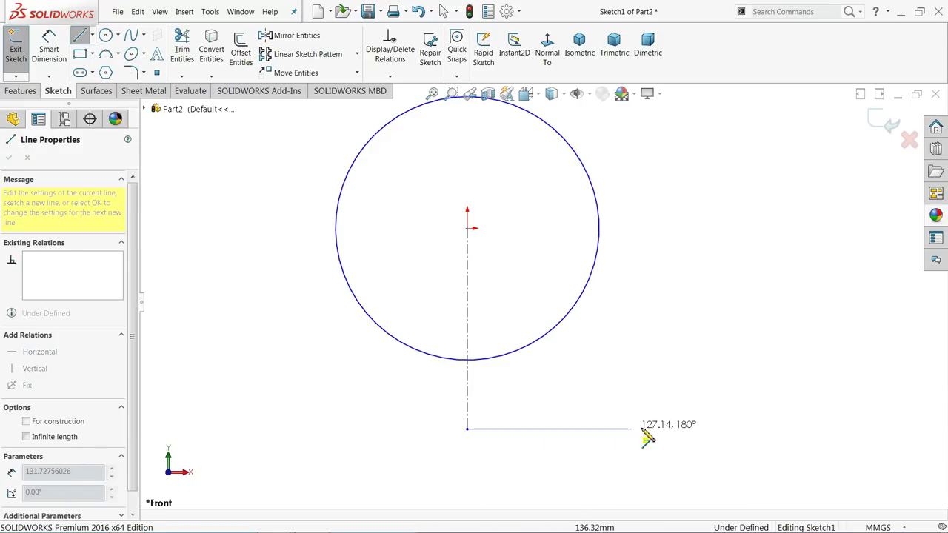
pyautogui.click(685, 430)
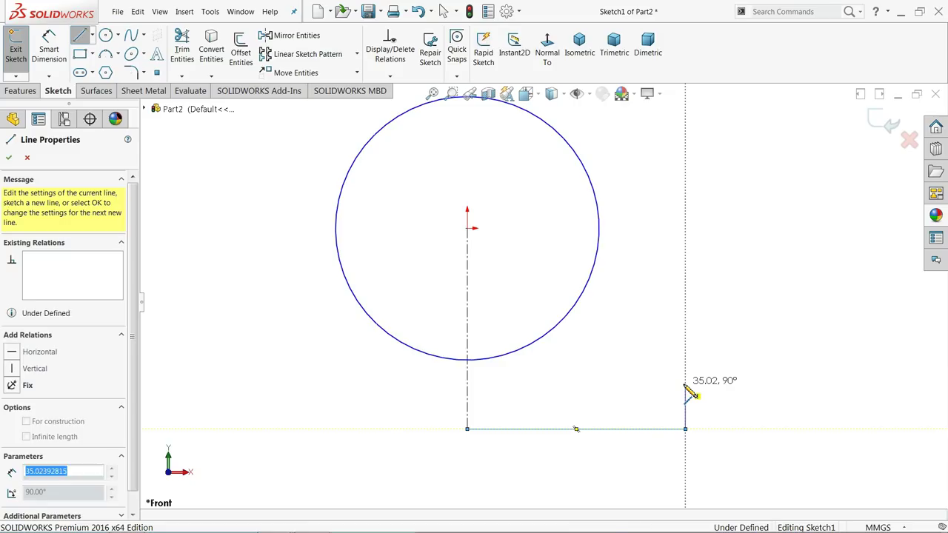
pyautogui.click(685, 384)
pyautogui.click(560, 384)
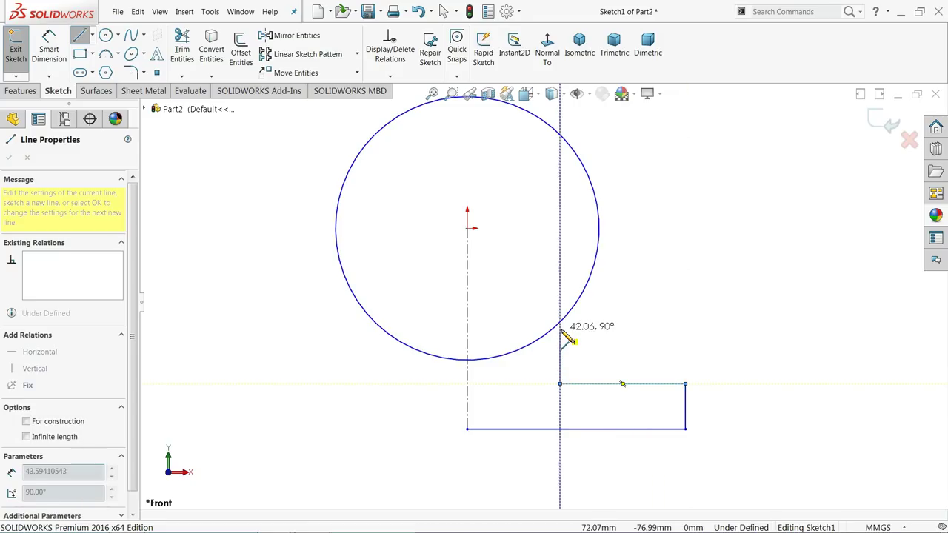
pyautogui.click(561, 324)
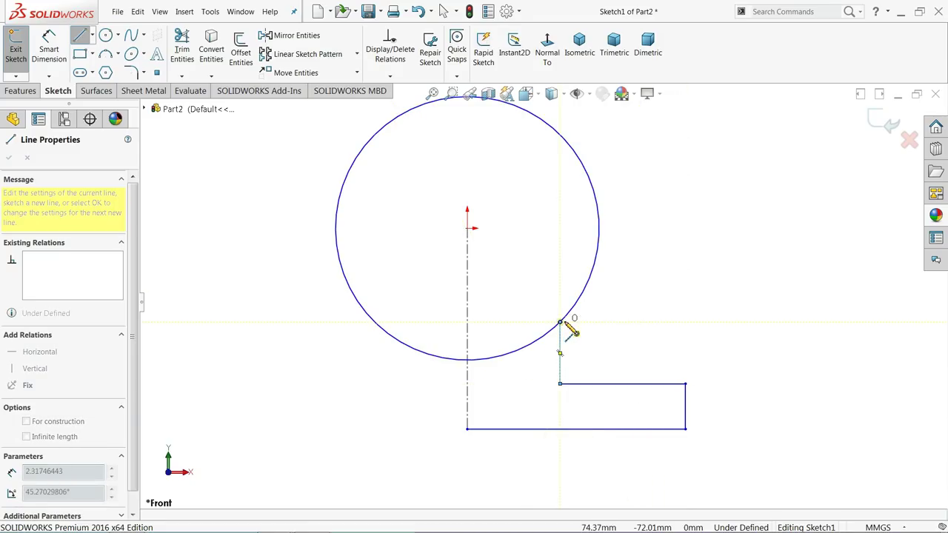
pyautogui.rightClick(614, 306)
pyautogui.click(618, 307)
pyautogui.scroll(-2, 570, 311)
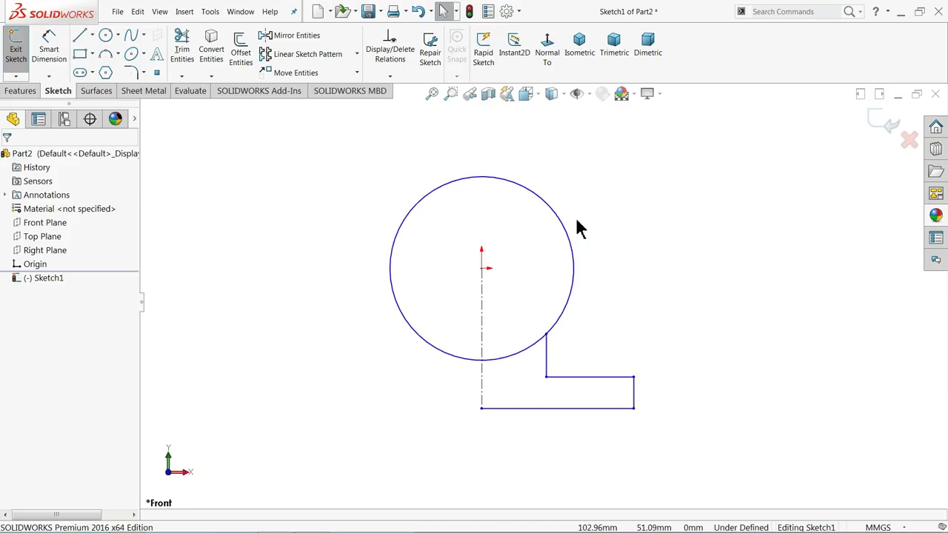
pyautogui.scroll(1, 577, 227)
# Draw a short horizontal and vertical line pair meeting the circle near its top
pyautogui.click(85, 40)
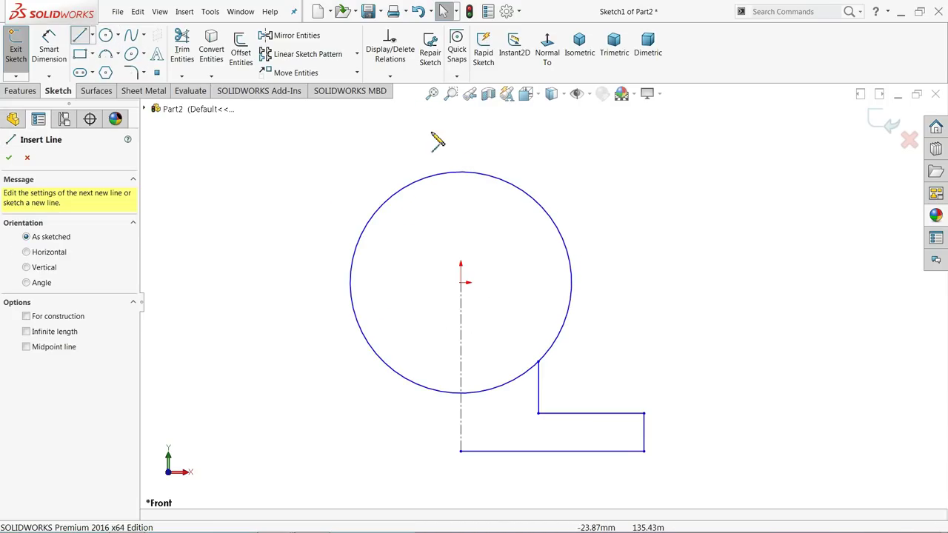
pyautogui.click(461, 173)
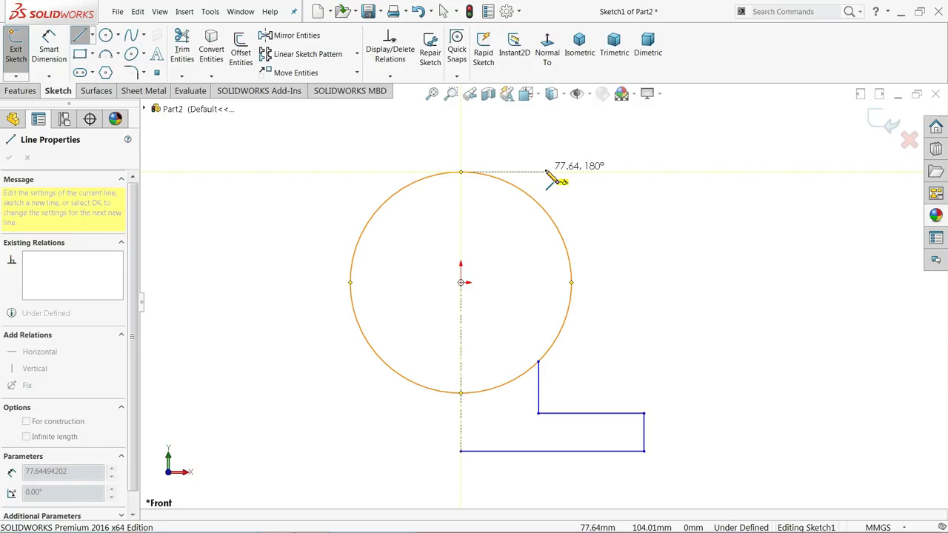
pyautogui.click(545, 172)
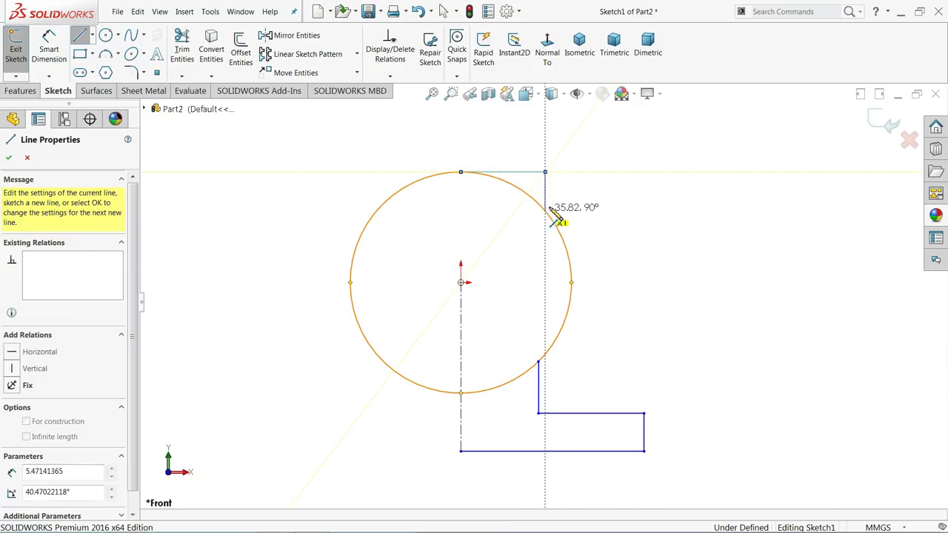
pyautogui.click(548, 211)
pyautogui.rightClick(577, 162)
pyautogui.click(602, 206)
pyautogui.scroll(1, 581, 233)
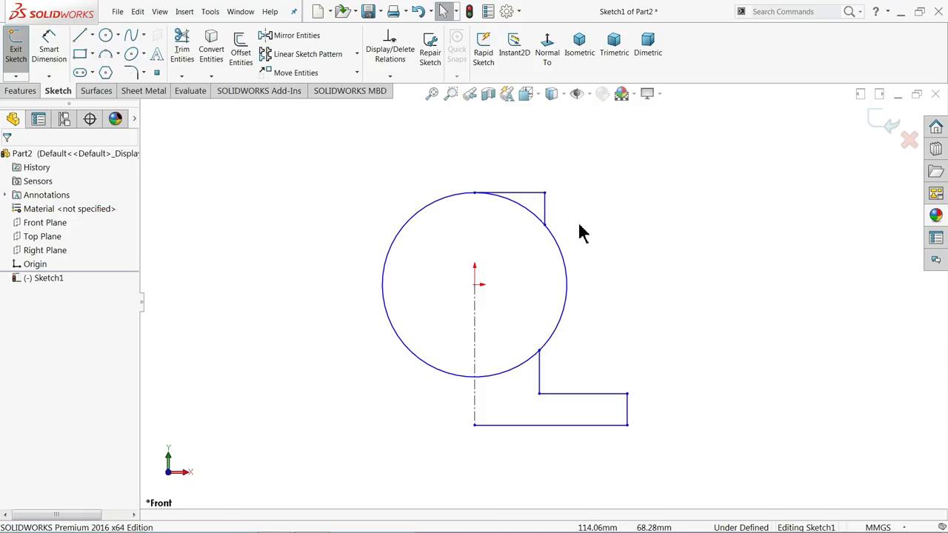
# Dimension the circle's diameter as 95
pyautogui.click(49, 49)
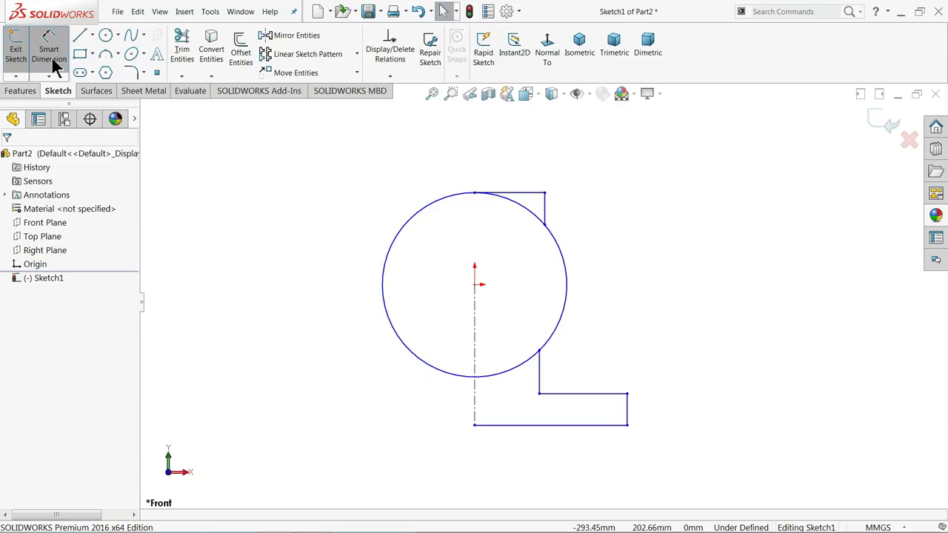
pyautogui.click(384, 285)
pyautogui.click(244, 271)
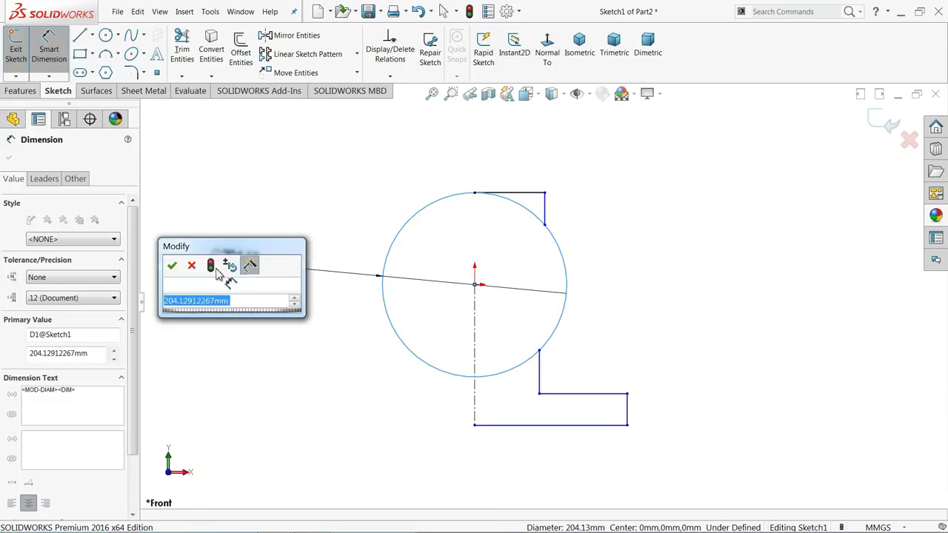
pyautogui.write('95')
pyautogui.click(172, 267)
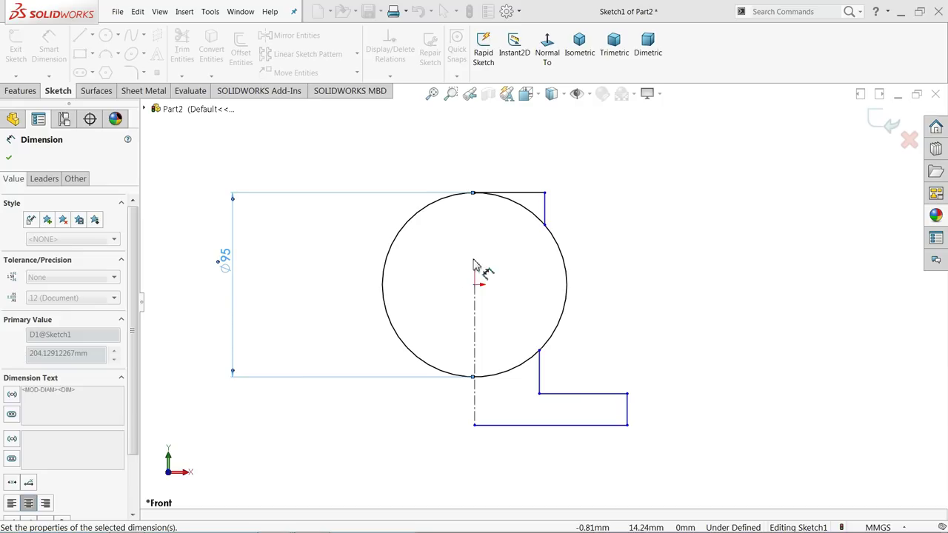
# Dimension the short top line at 38
pyautogui.scroll(-2, 522, 198)
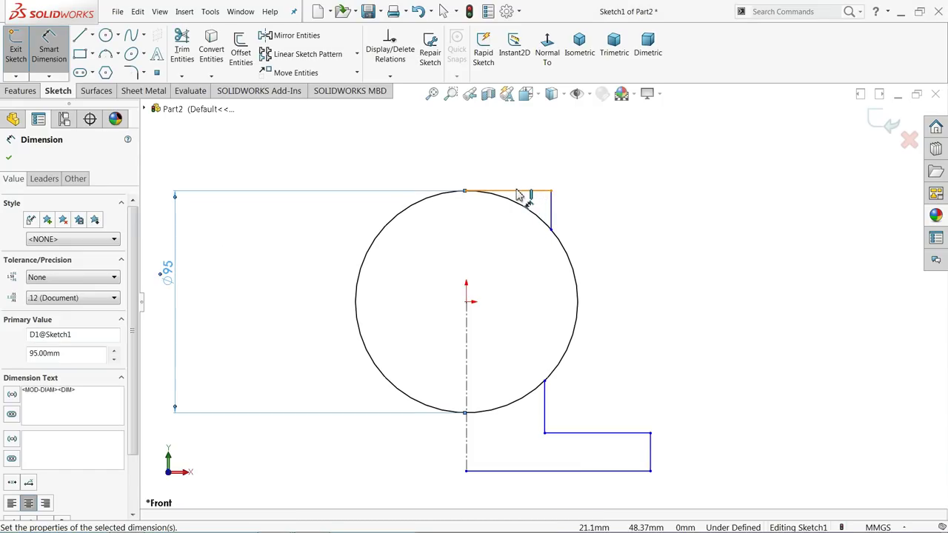
pyautogui.click(518, 191)
pyautogui.click(485, 178)
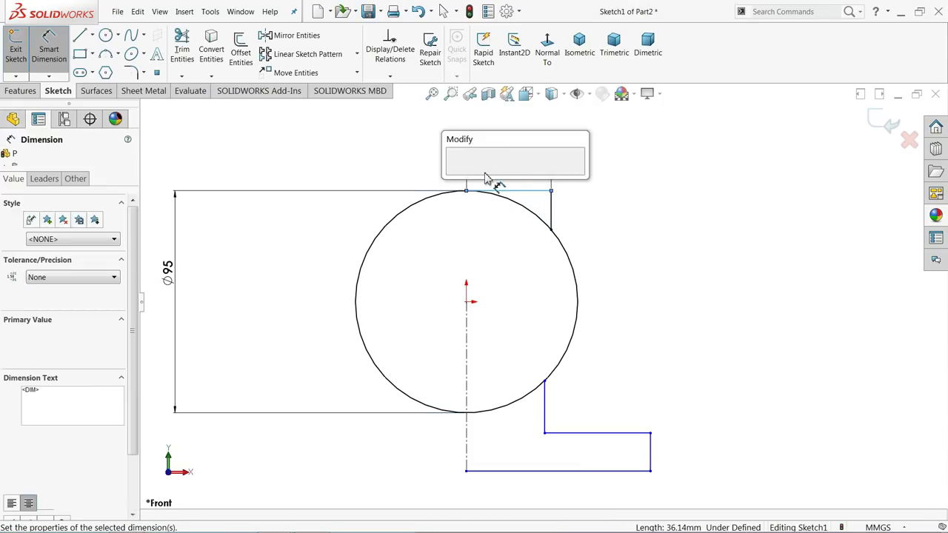
pyautogui.click(453, 173)
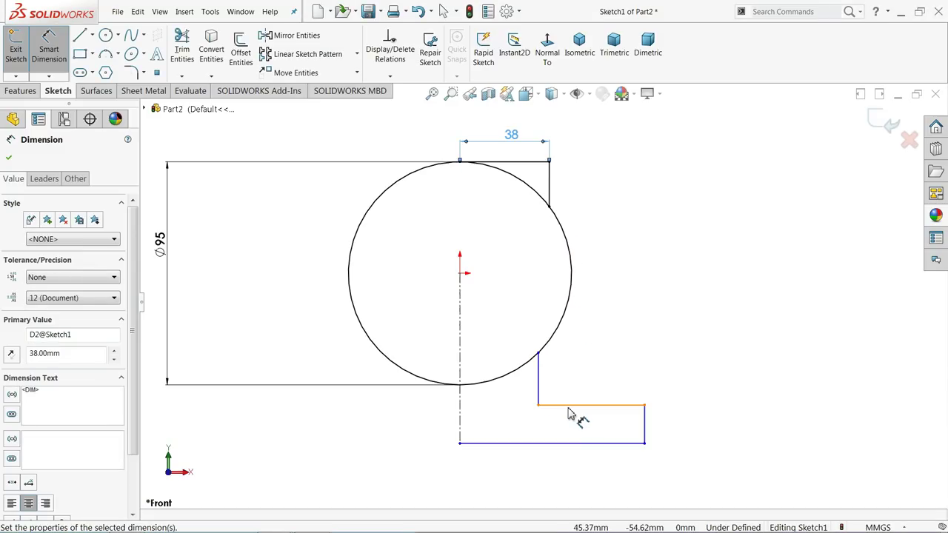
# Dimension the bottom line at 50
pyautogui.scroll(-1, 571, 413)
pyautogui.scroll(2, 546, 407)
pyautogui.scroll(-3, 539, 390)
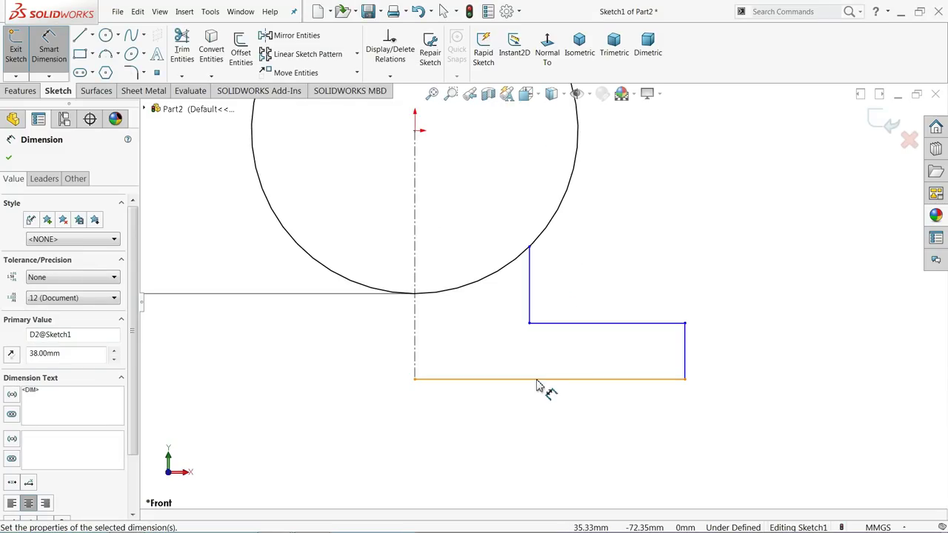
pyautogui.click(538, 386)
pyautogui.click(539, 425)
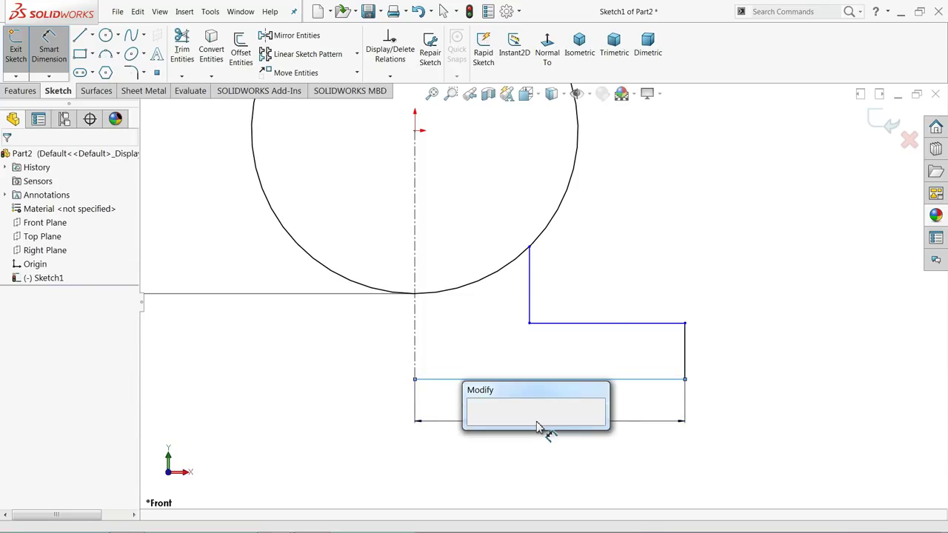
pyautogui.write('50')
pyautogui.click(478, 425)
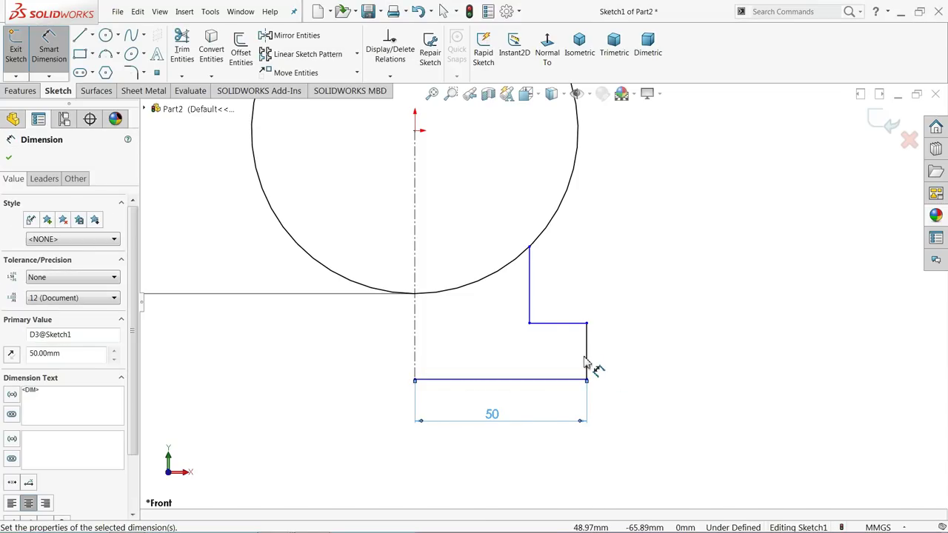
# Dimension the short vertical step height as 14
pyautogui.click(587, 363)
pyautogui.click(629, 361)
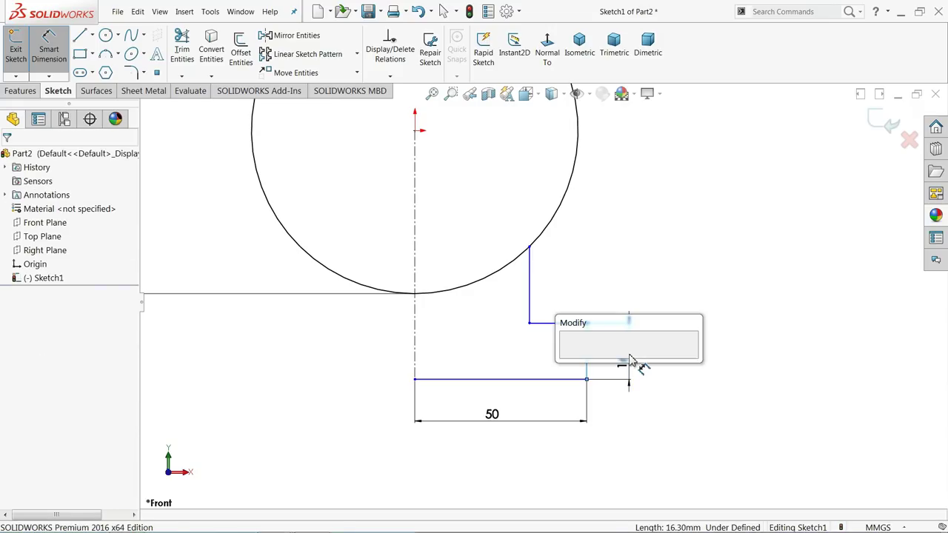
pyautogui.write('14')
pyautogui.click(569, 356)
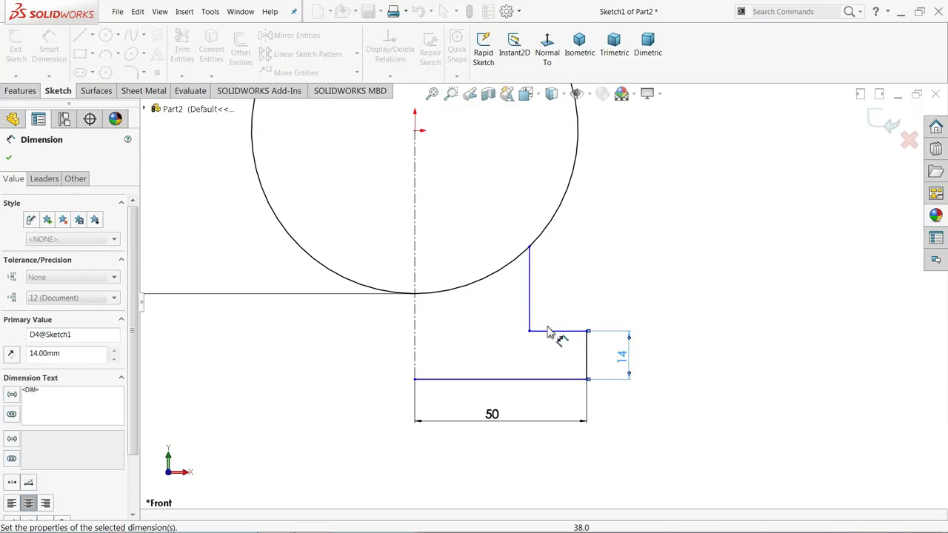
# Set the vertical distance from the circle centre to the step's bottom vertex to 59.5
pyautogui.scroll(3, 546, 307)
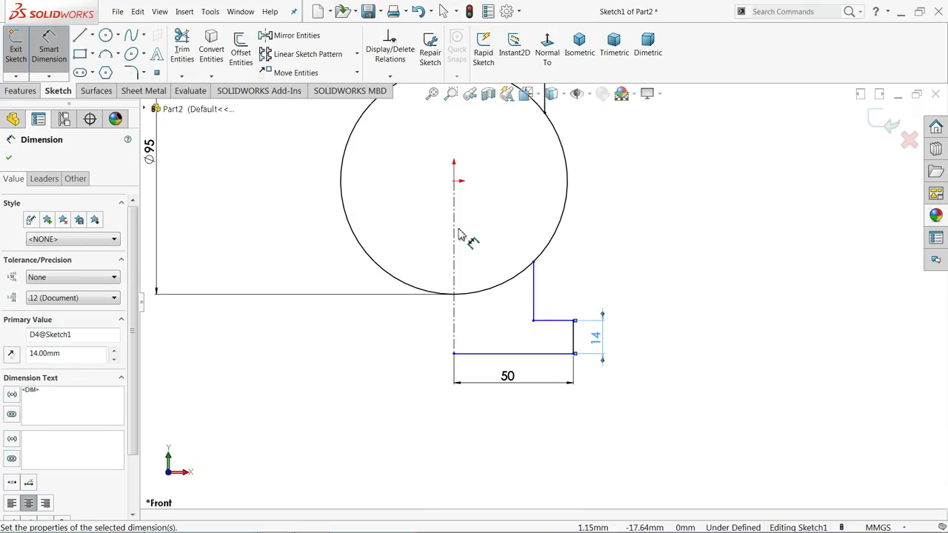
pyautogui.click(454, 182)
pyautogui.click(455, 356)
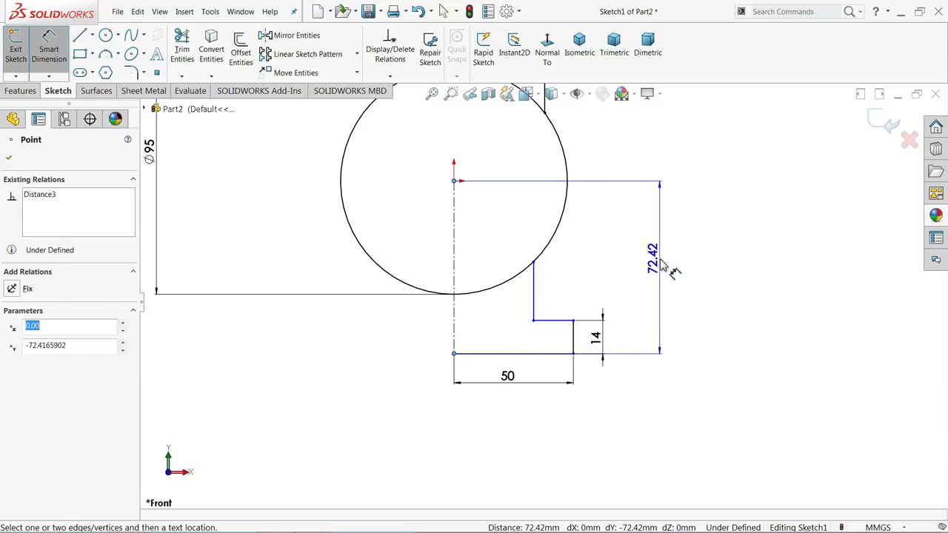
pyautogui.click(682, 272)
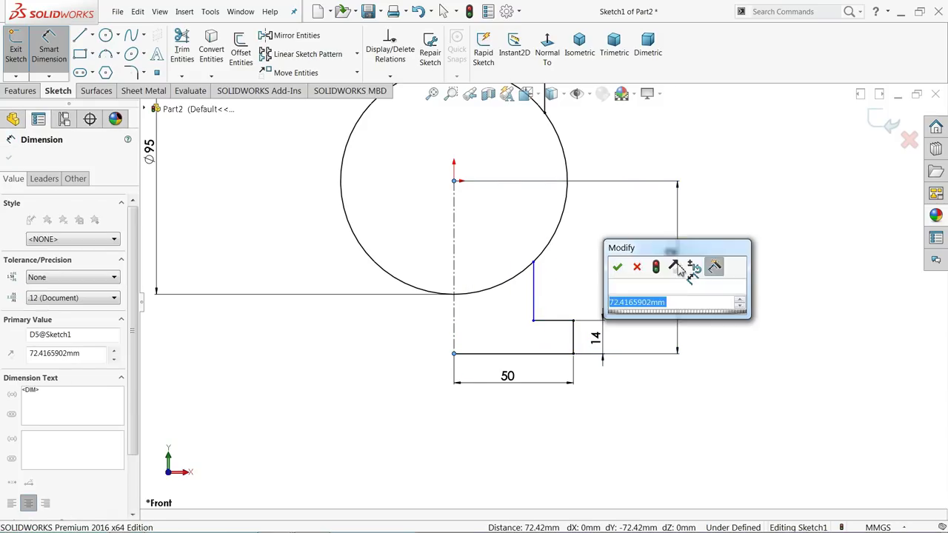
pyautogui.write('59.5')
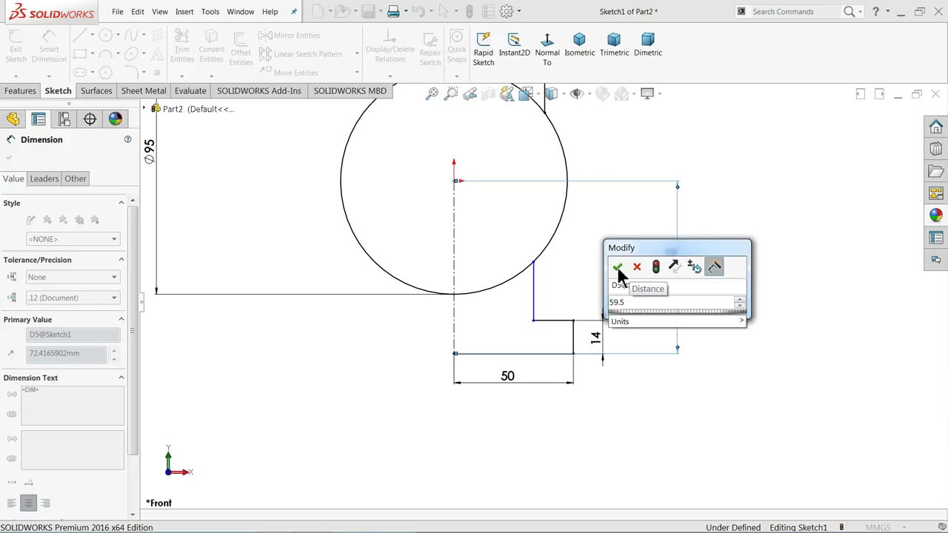
pyautogui.click(617, 266)
# Dimension the step's vertical line 30 from the centerline
pyautogui.scroll(-1, 515, 268)
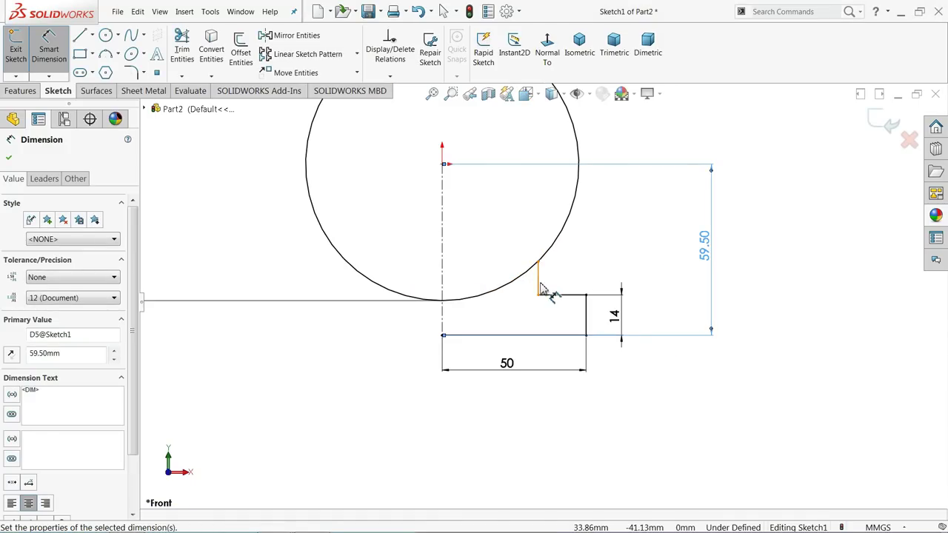
pyautogui.click(539, 285)
pyautogui.click(443, 277)
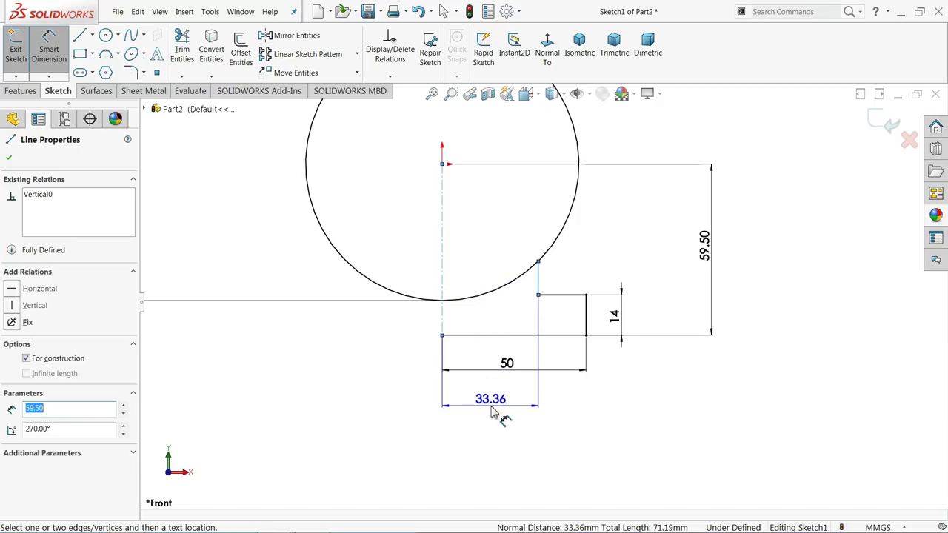
pyautogui.click(492, 412)
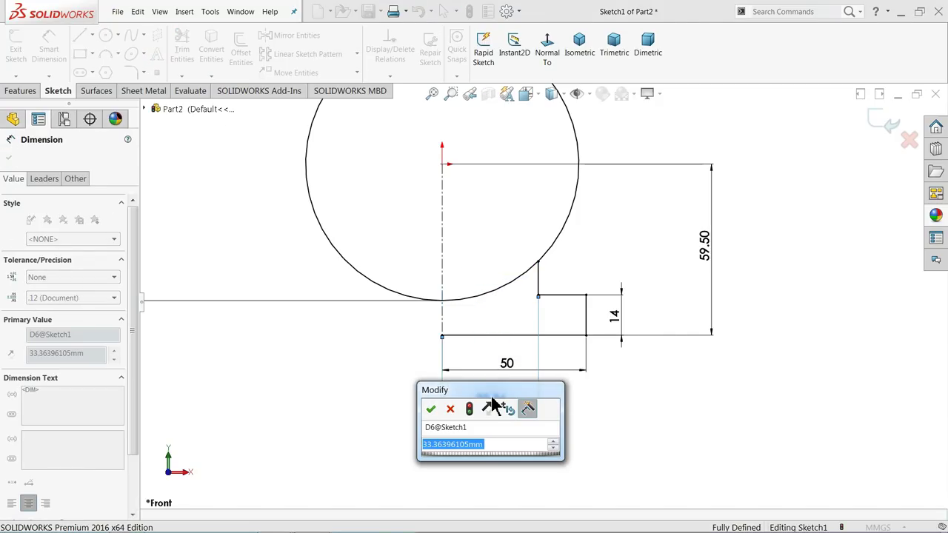
pyautogui.click(430, 409)
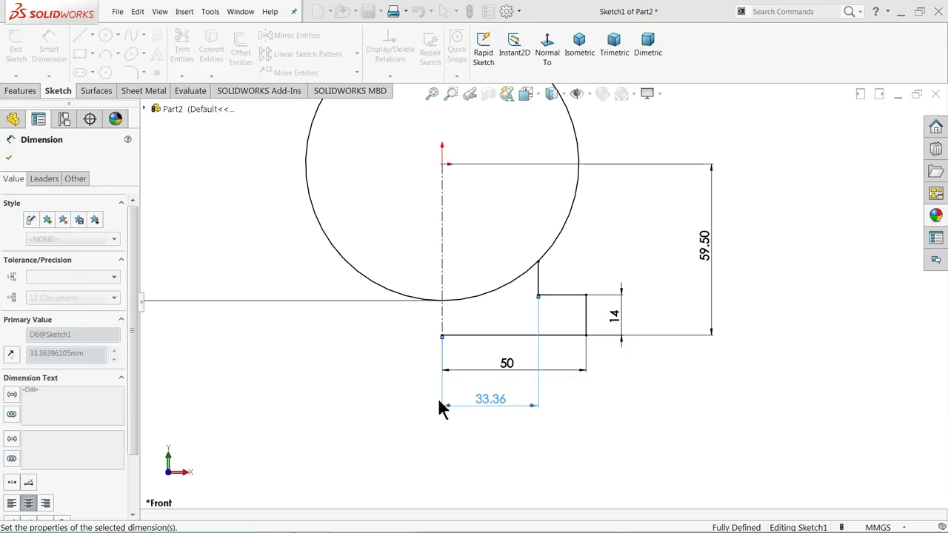
pyautogui.write('30')
pyautogui.press('Return')
# Rearrange the 30 and 50 dimensions neatly below the step and finish dimensioning
pyautogui.moveTo(508, 363); pyautogui.dragTo(515, 441)
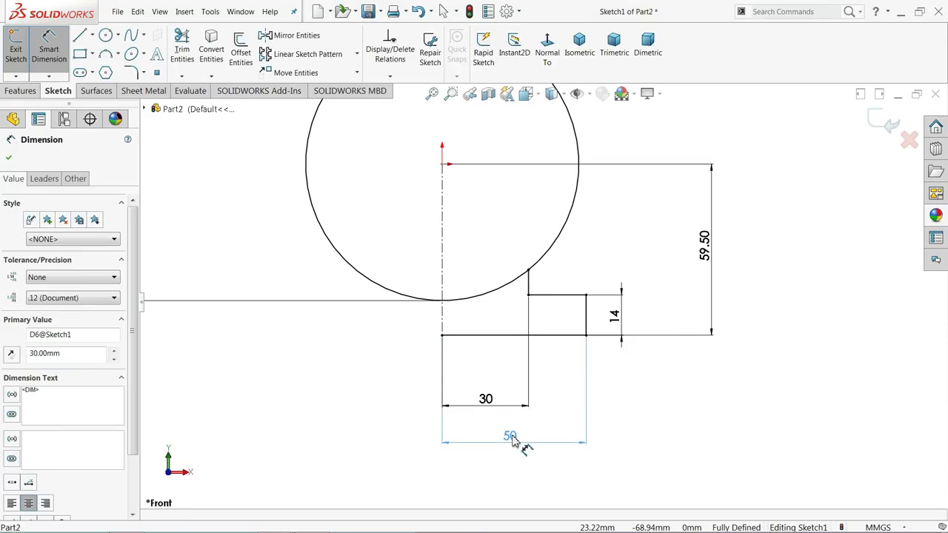
pyautogui.moveTo(497, 394); pyautogui.dragTo(498, 361)
pyautogui.moveTo(514, 442); pyautogui.dragTo(508, 382)
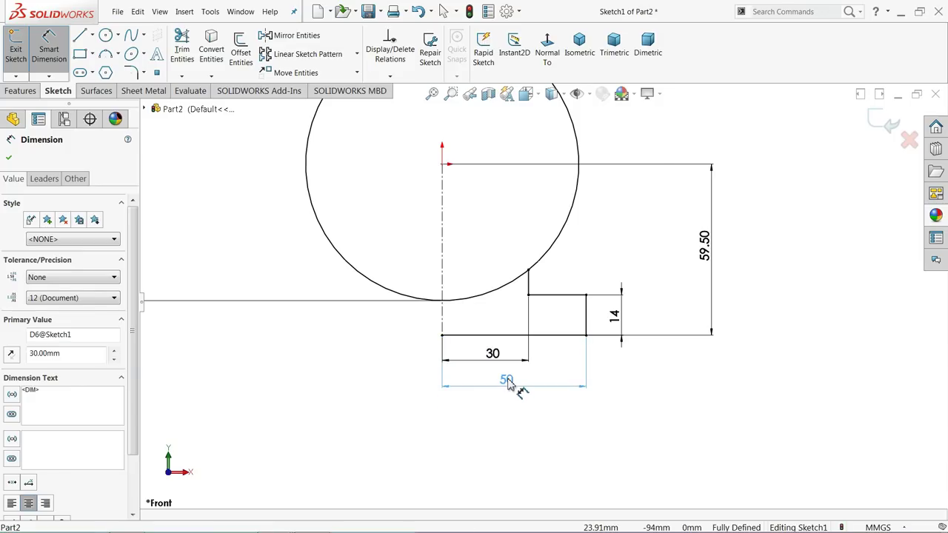
pyautogui.scroll(1, 545, 315)
pyautogui.scroll(2, 548, 314)
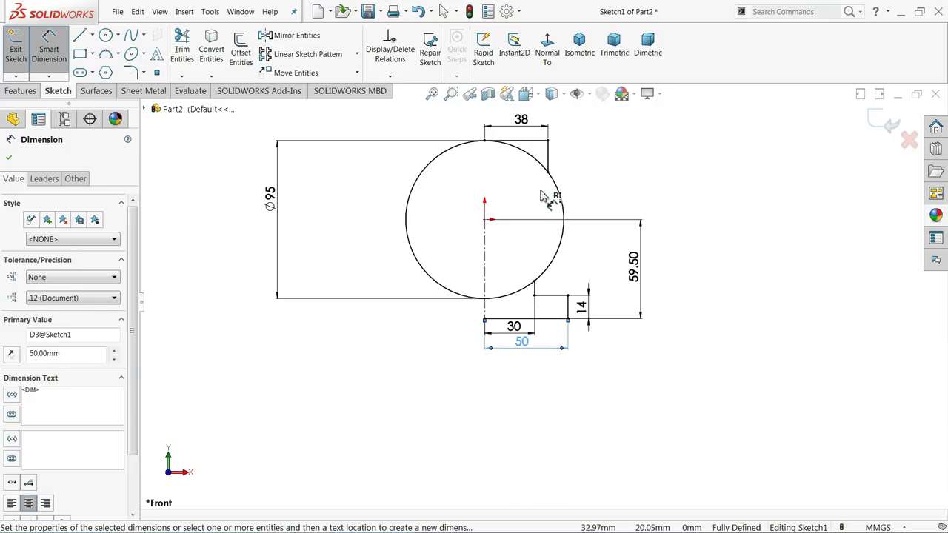
pyautogui.scroll(-2, 542, 201)
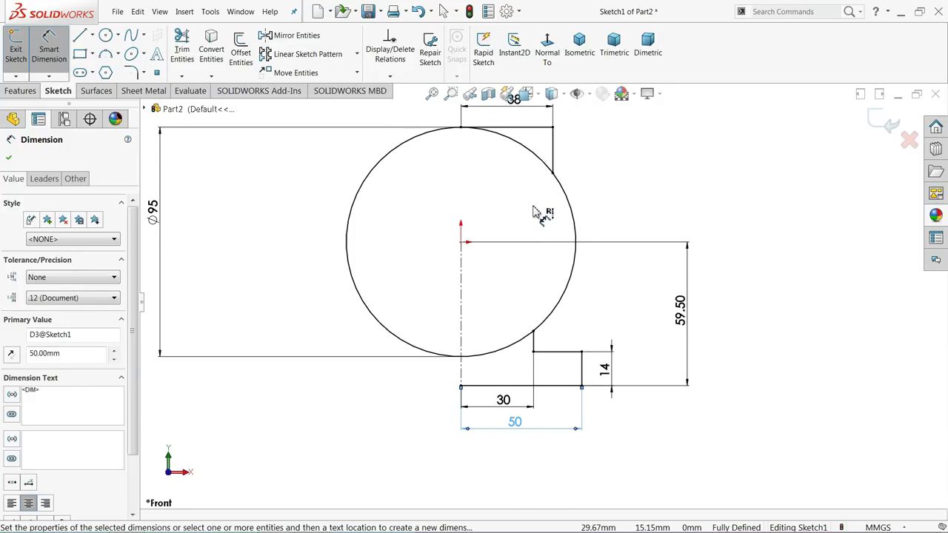
pyautogui.click(9, 160)
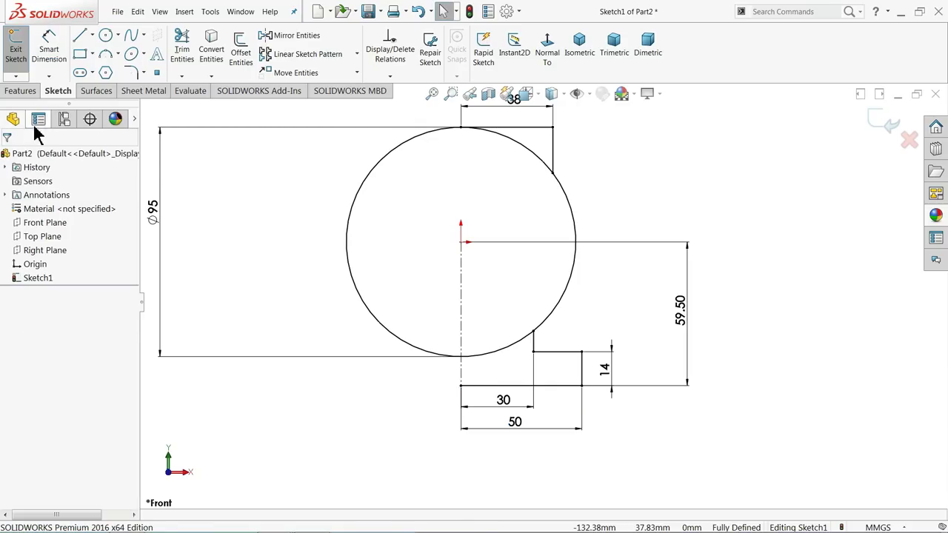
# Start a sketch fillet on the notch's vertical line, then cancel it
pyautogui.click(132, 74)
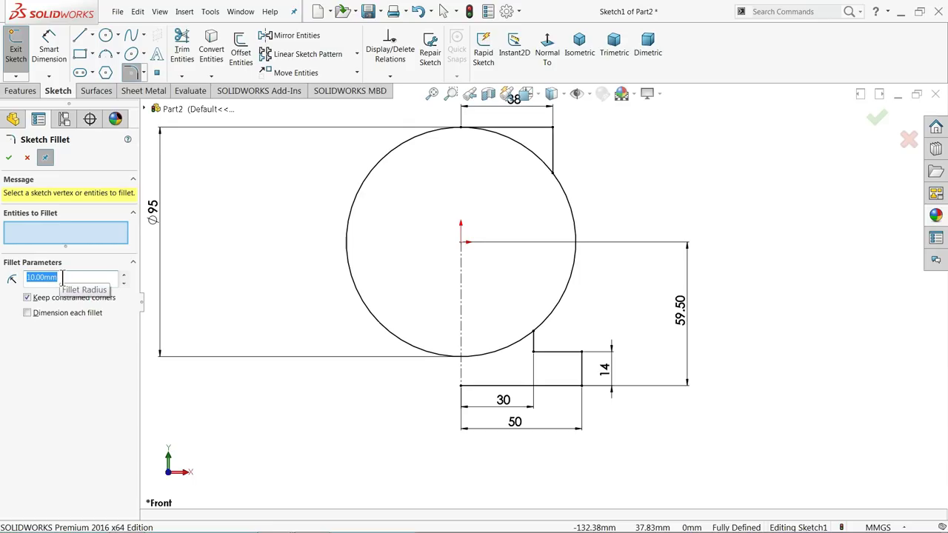
pyautogui.scroll(-3, 578, 186)
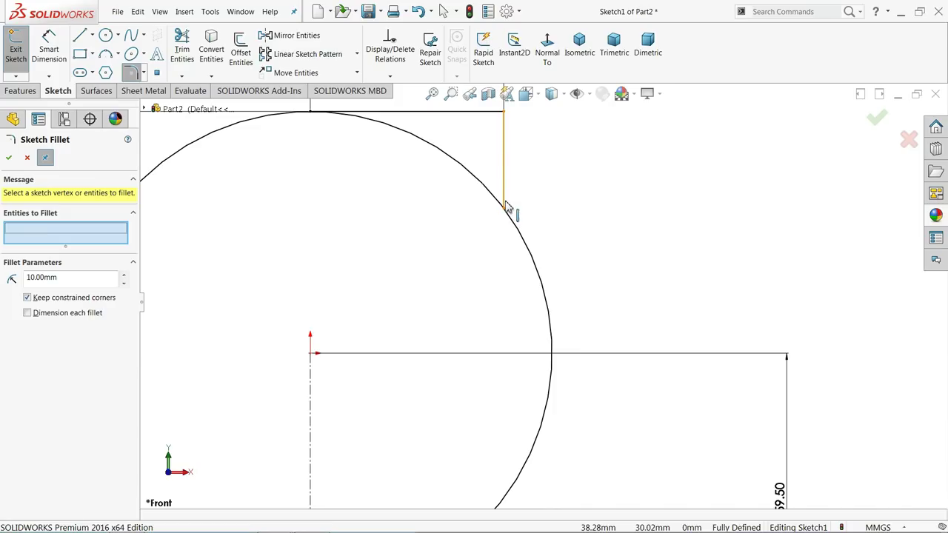
pyautogui.click(505, 202)
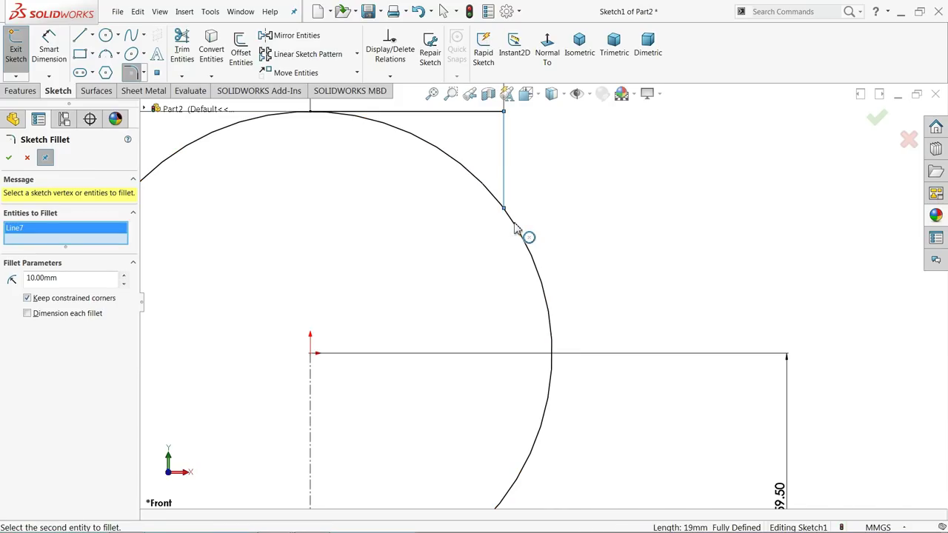
pyautogui.click(27, 159)
pyautogui.scroll(5, 345, 212)
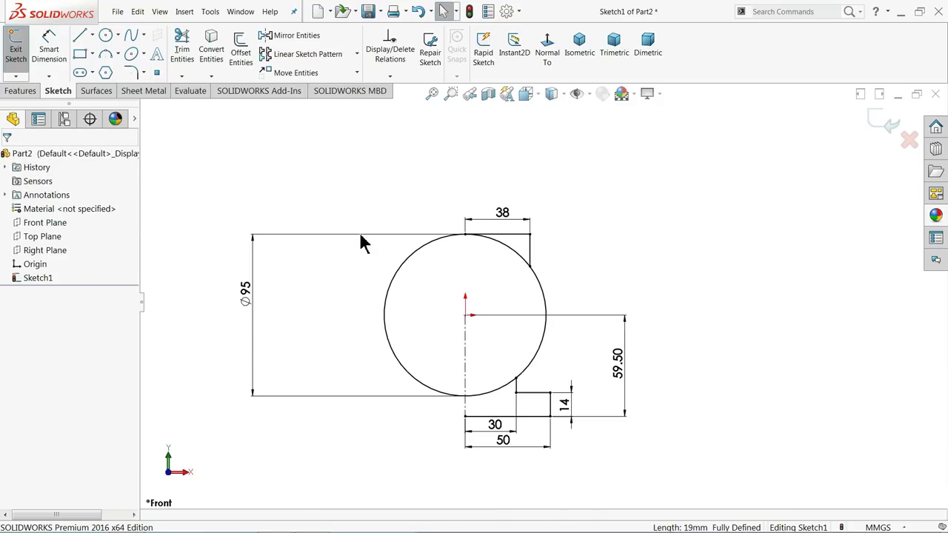
pyautogui.scroll(-1, 415, 289)
pyautogui.scroll(-1, 472, 337)
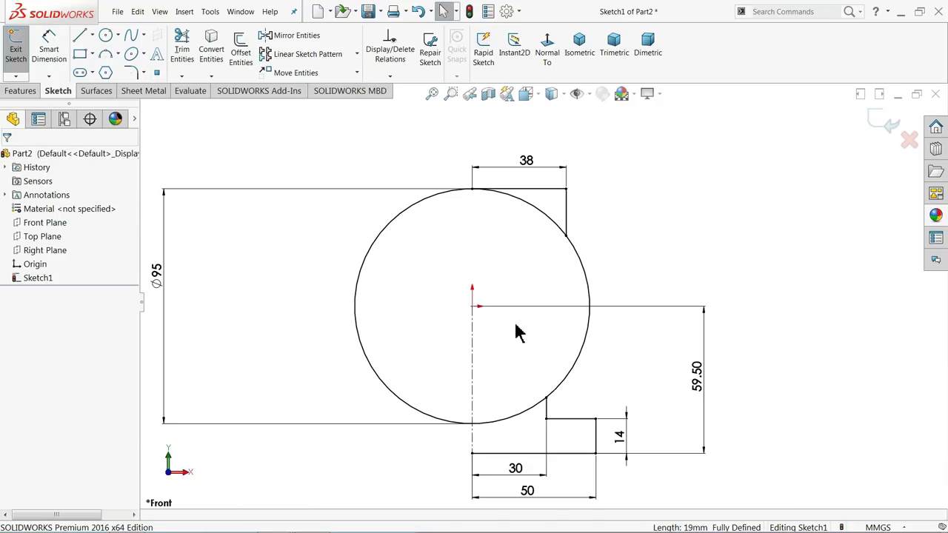
# Trim away the arc inside the top notch and the lower arc beside the step
pyautogui.click(182, 51)
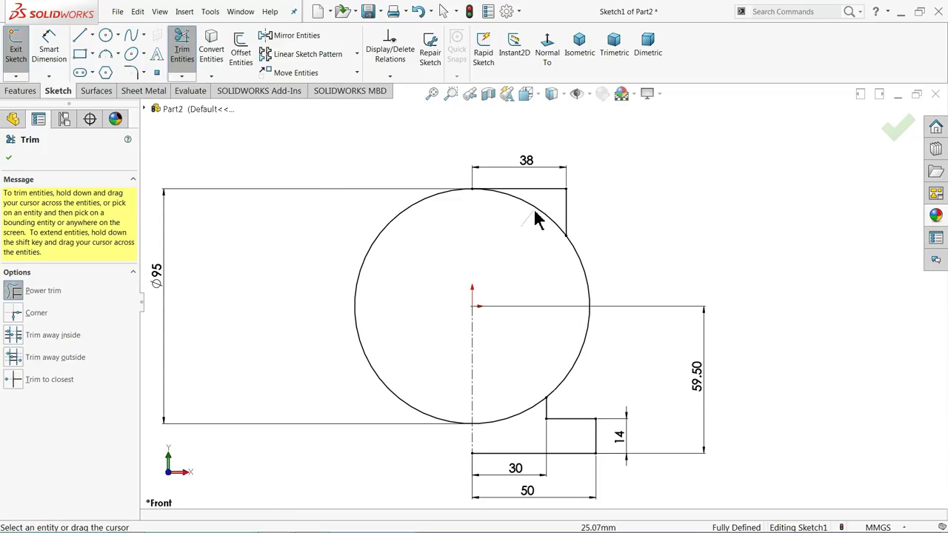
pyautogui.moveTo(540, 212); pyautogui.dragTo(543, 209)
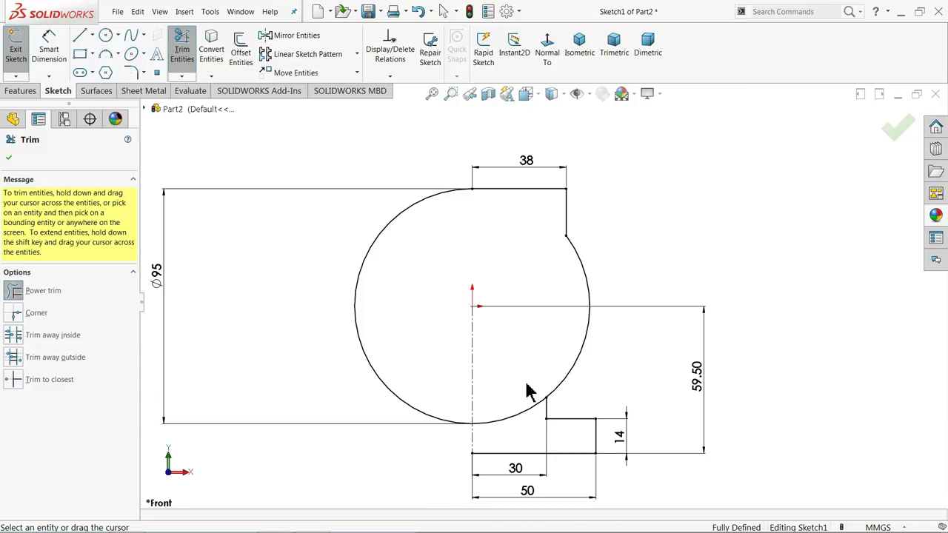
pyautogui.moveTo(527, 392); pyautogui.dragTo(525, 425)
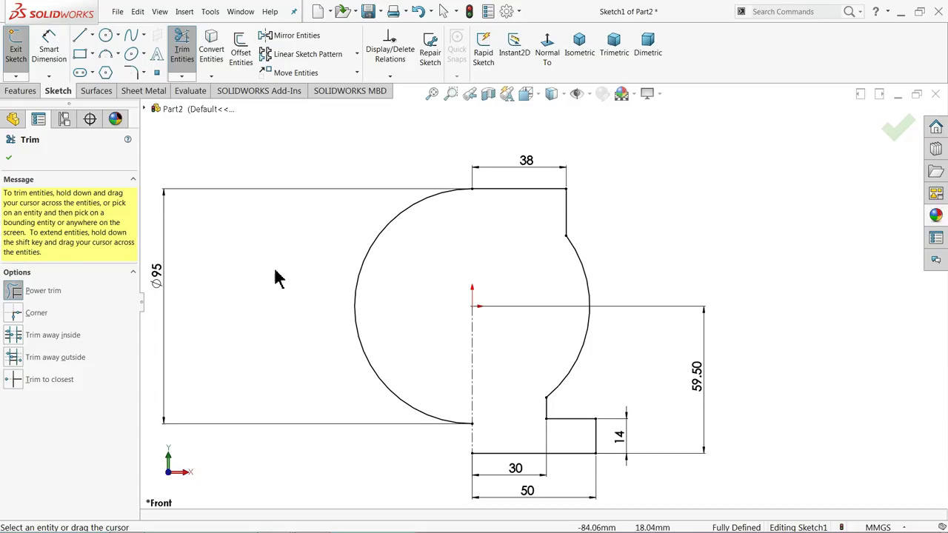
pyautogui.click(8, 158)
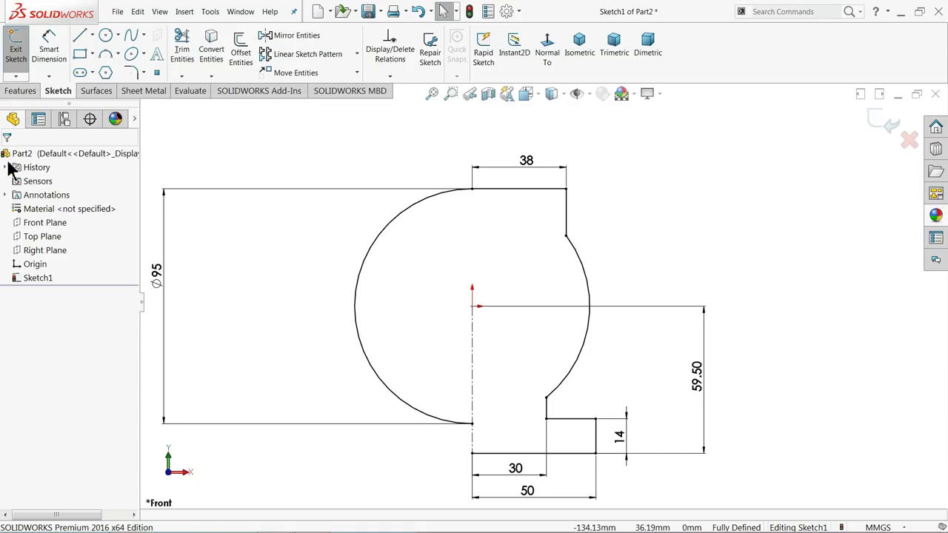
# Fillet the notch corner and the step corner where lines meet the arc with 10 mm radius
pyautogui.click(131, 73)
pyautogui.scroll(-3, 582, 228)
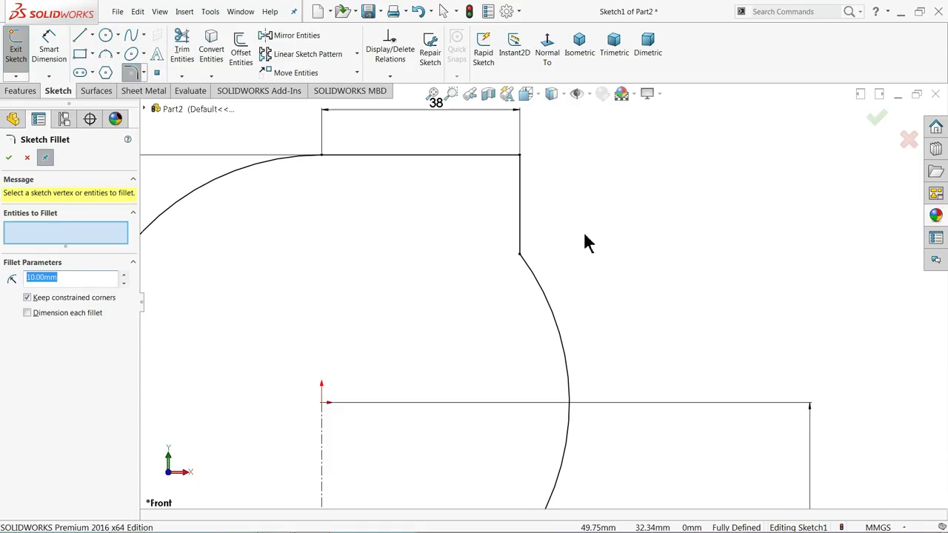
pyautogui.click(519, 257)
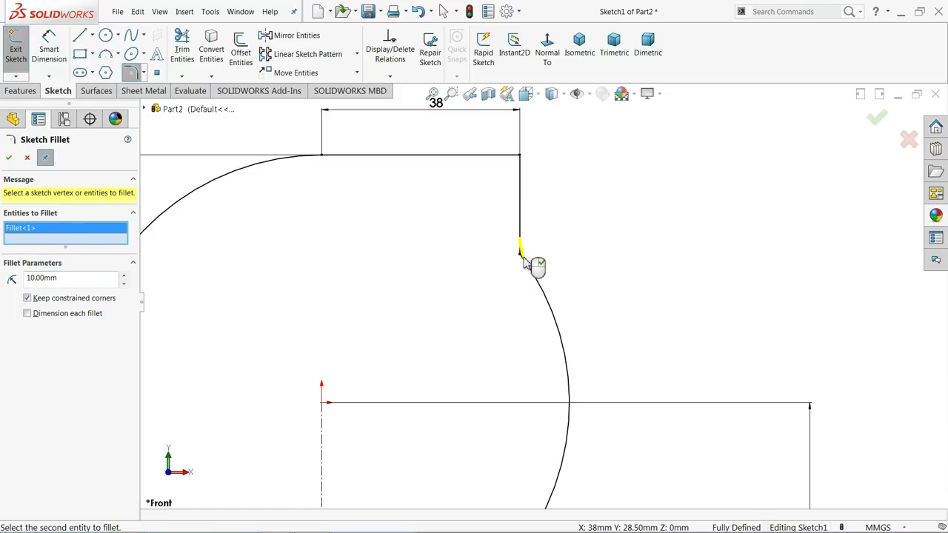
pyautogui.scroll(-2, 523, 259)
pyautogui.scroll(4, 525, 260)
pyautogui.scroll(2, 504, 269)
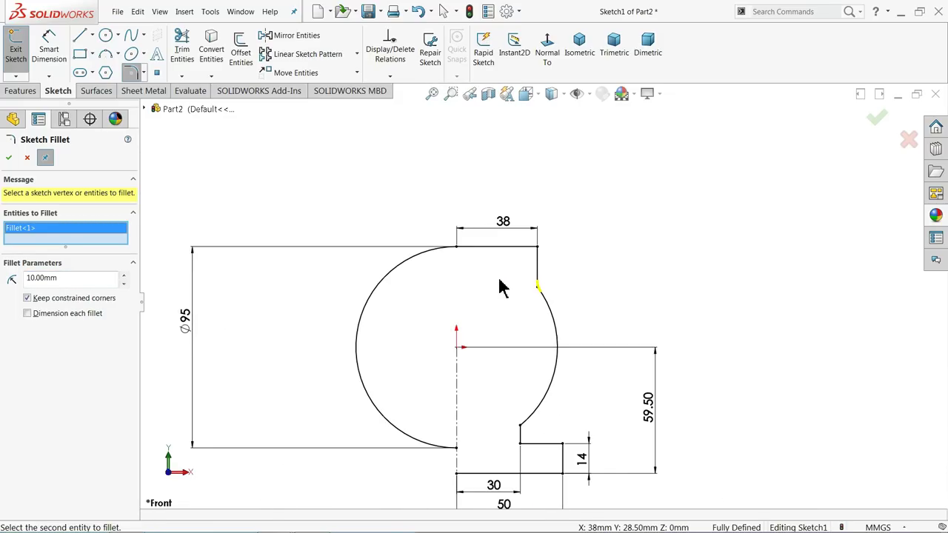
pyautogui.scroll(-1, 540, 448)
pyautogui.scroll(-3, 539, 449)
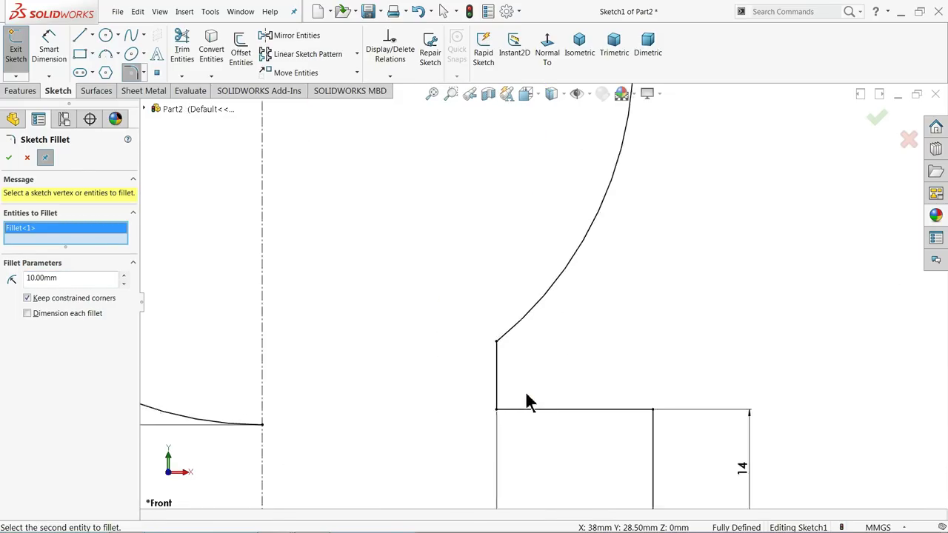
pyautogui.click(501, 350)
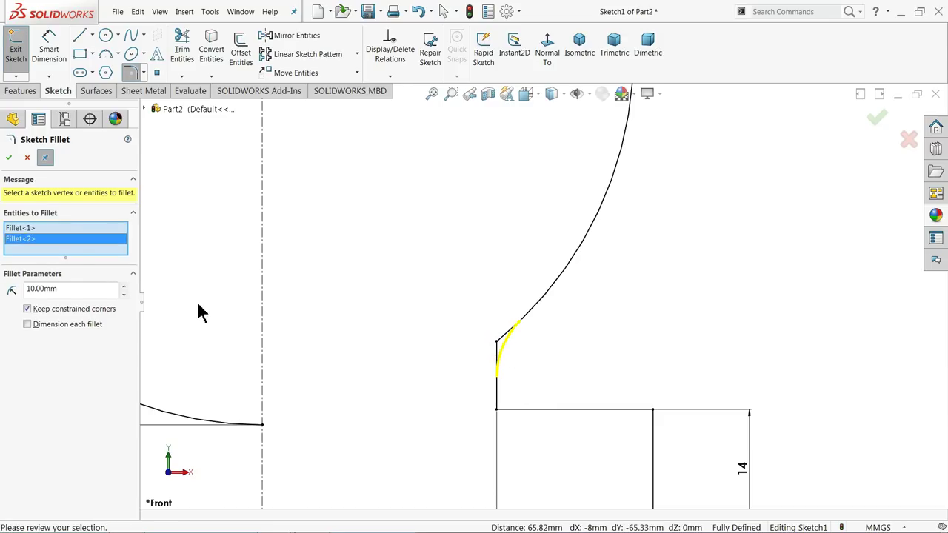
pyautogui.click(9, 158)
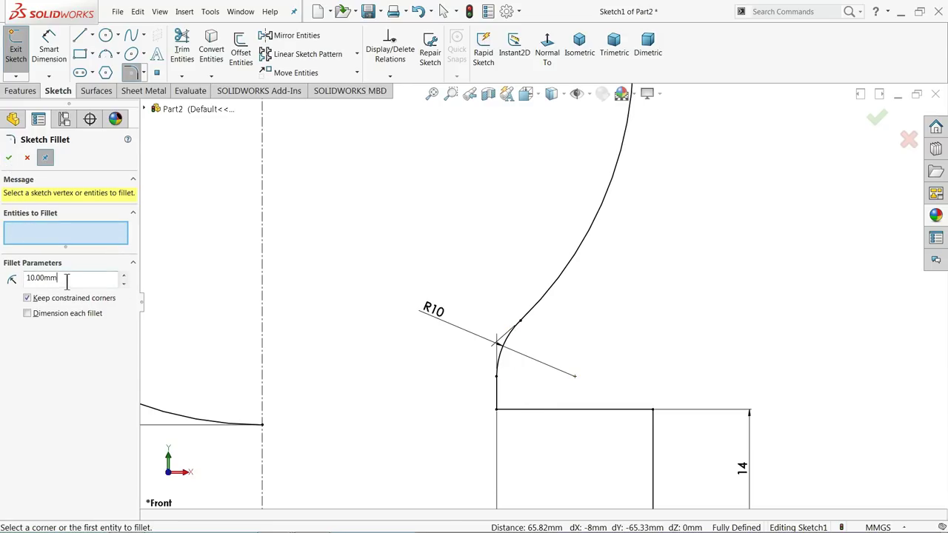
pyautogui.click(71, 278)
pyautogui.write('4')
# Add a 4 mm fillet at the inner step corner
pyautogui.press('Return')
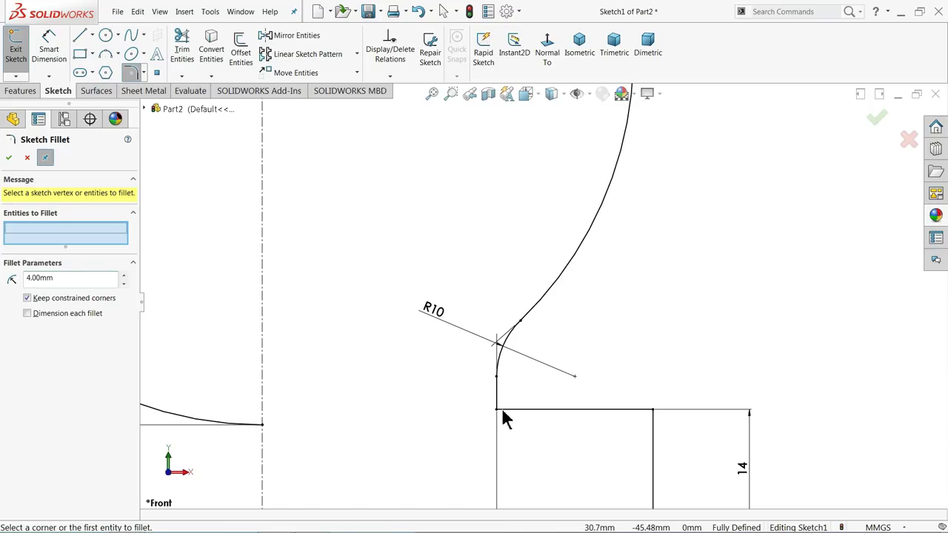
pyautogui.click(501, 415)
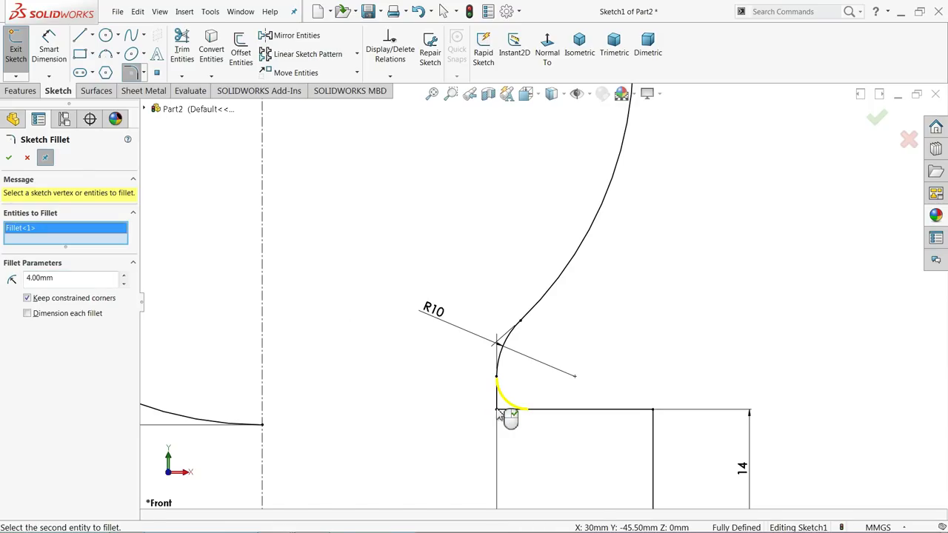
pyautogui.scroll(1, 417, 375)
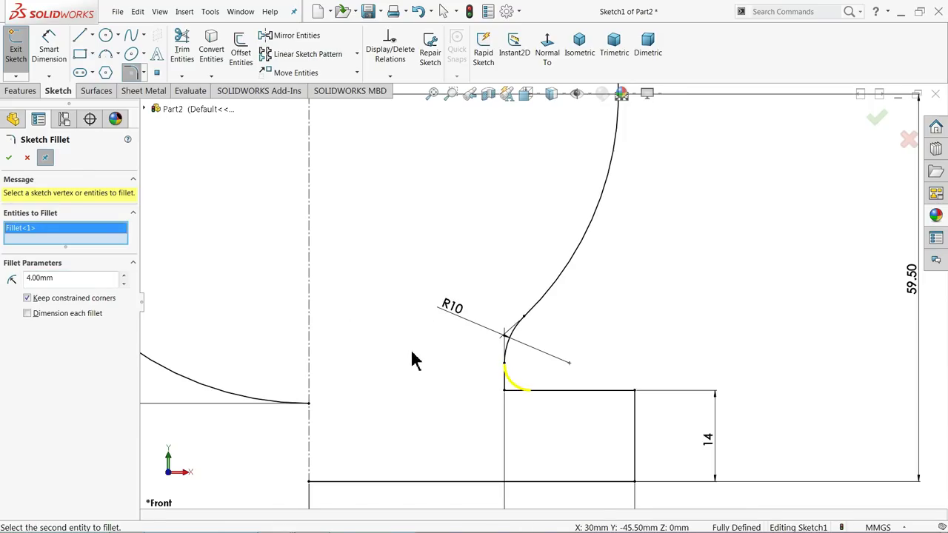
pyautogui.scroll(1, 413, 361)
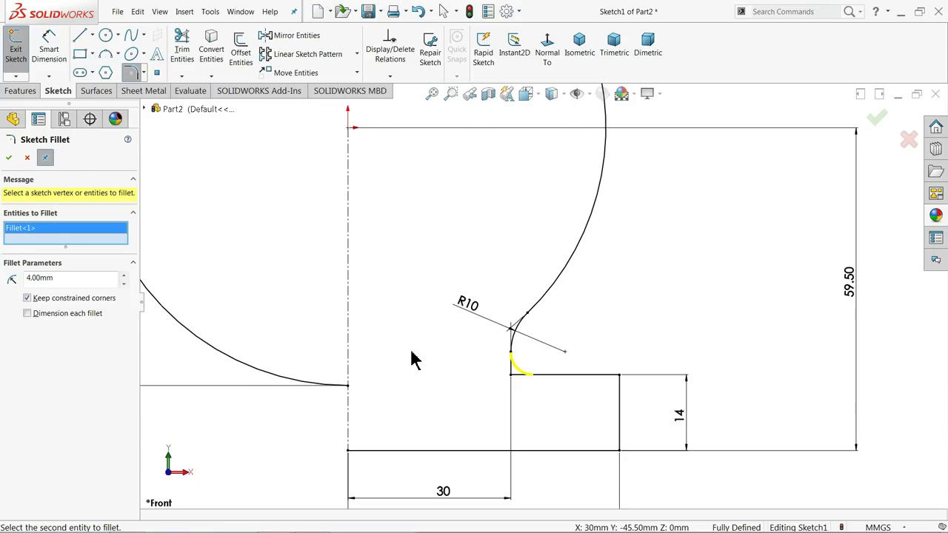
pyautogui.scroll(1, 413, 361)
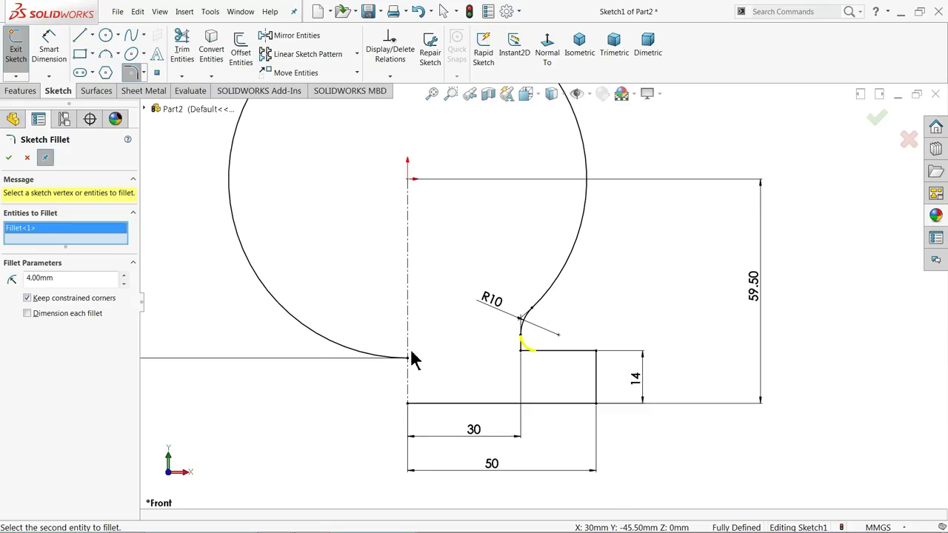
pyautogui.scroll(1, 450, 341)
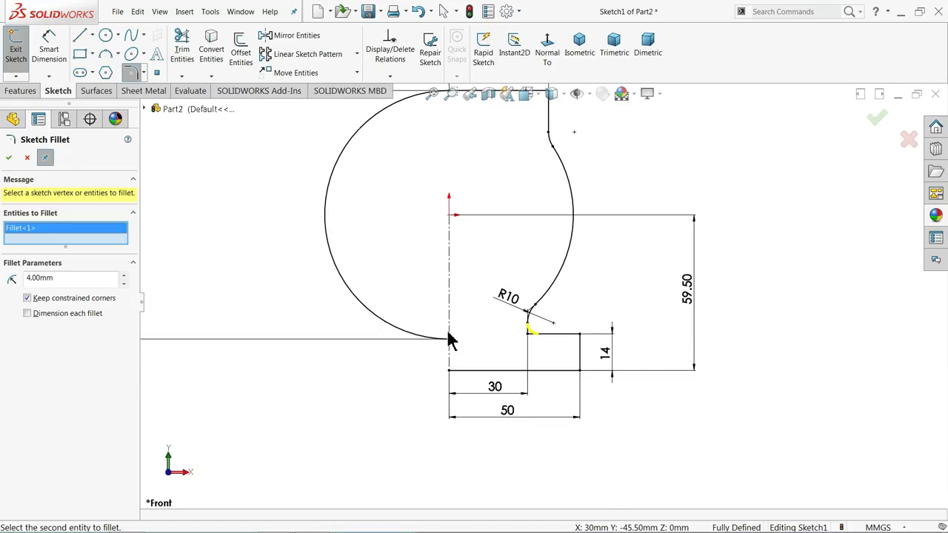
pyautogui.scroll(1, 447, 341)
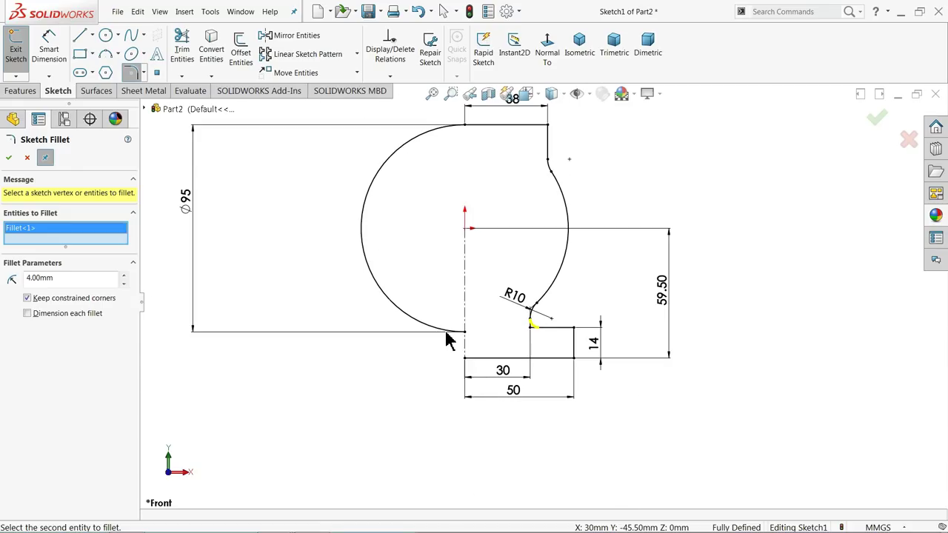
pyautogui.click(8, 159)
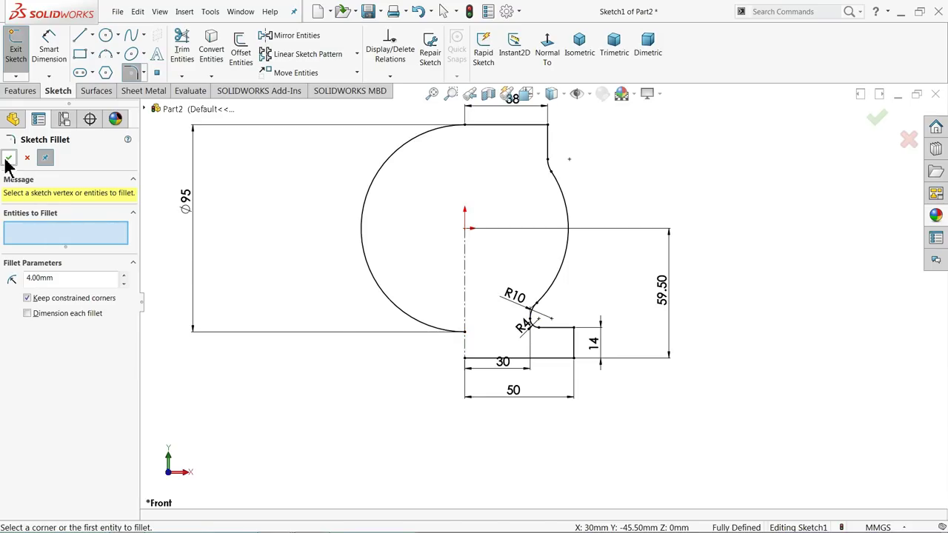
pyautogui.scroll(-3, 600, 342)
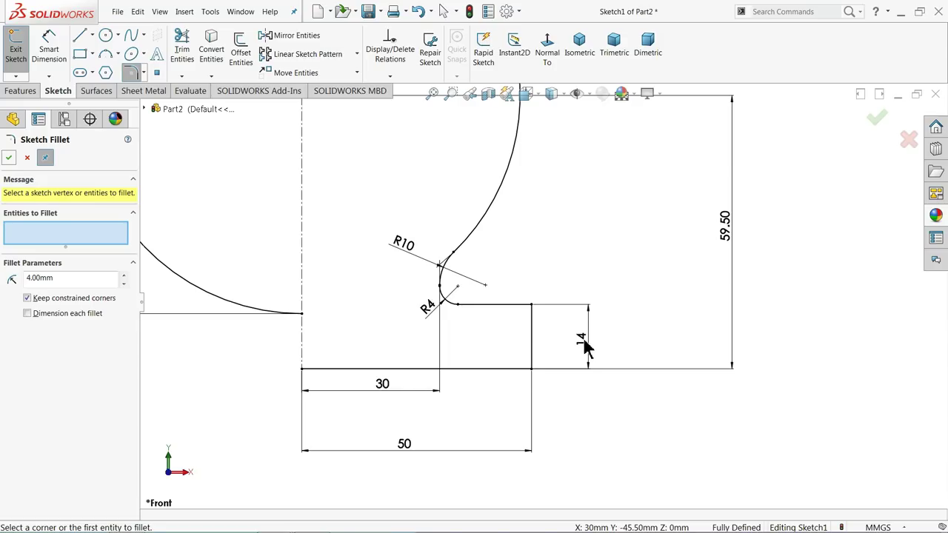
pyautogui.click(27, 159)
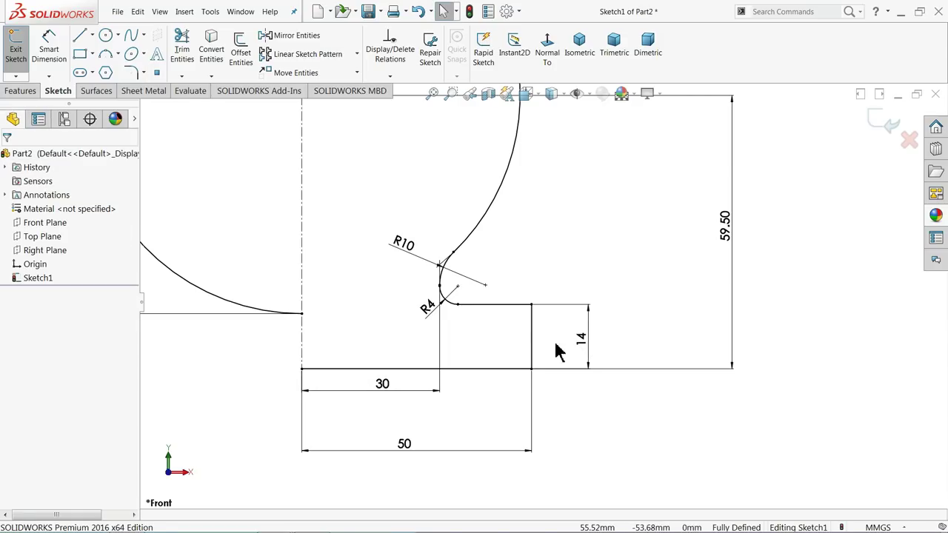
# Change the step height dimension from 14 to 10
pyautogui.click(581, 338)
pyautogui.doubleClick(581, 338)
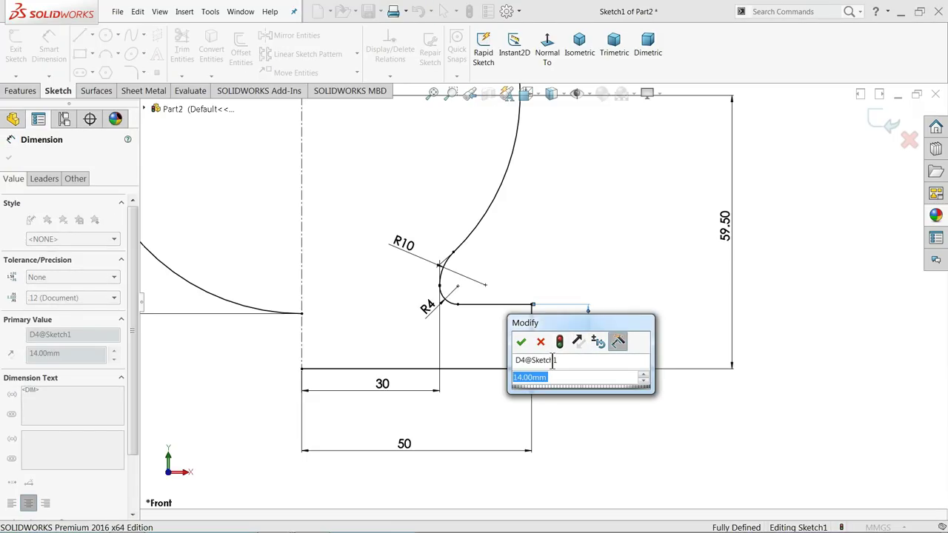
pyautogui.write('10')
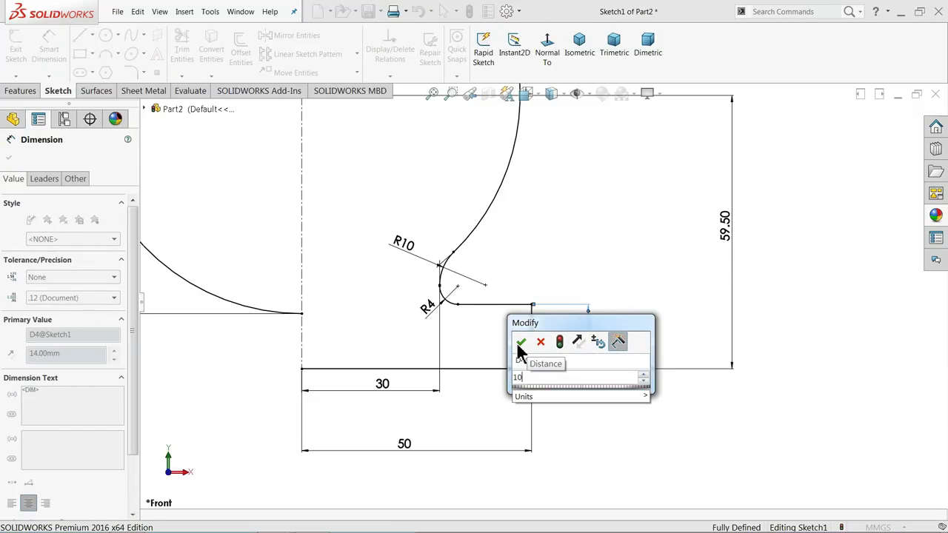
pyautogui.click(520, 341)
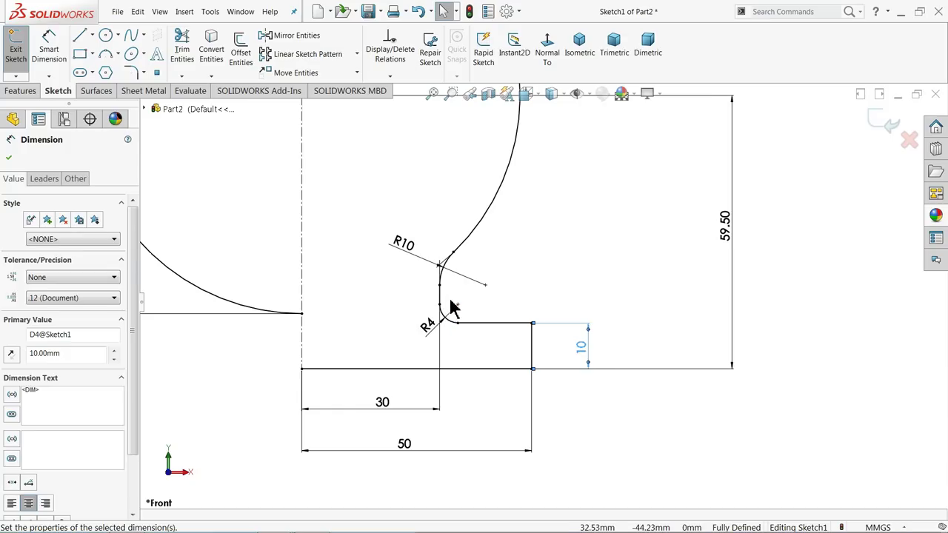
pyautogui.scroll(3, 425, 309)
pyautogui.scroll(3, 422, 302)
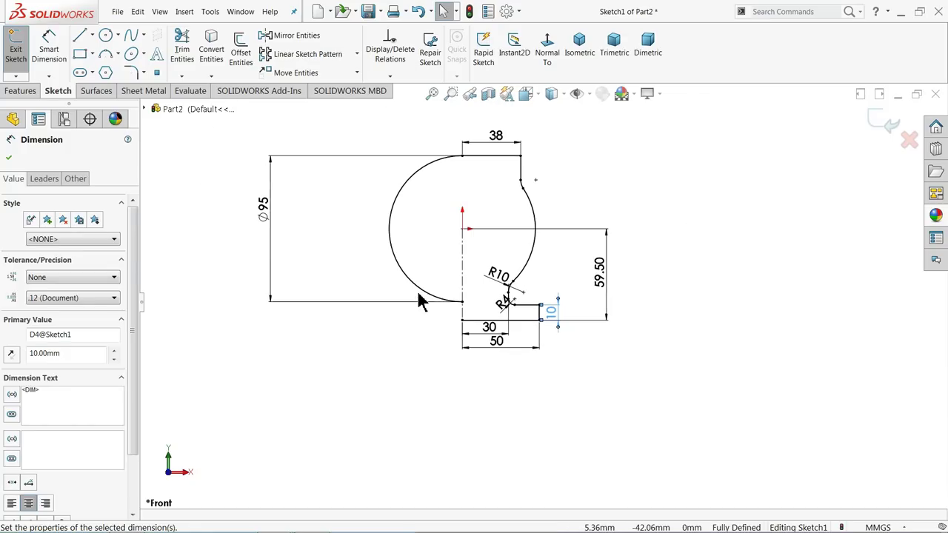
pyautogui.scroll(-2, 453, 214)
pyautogui.scroll(-1, 488, 261)
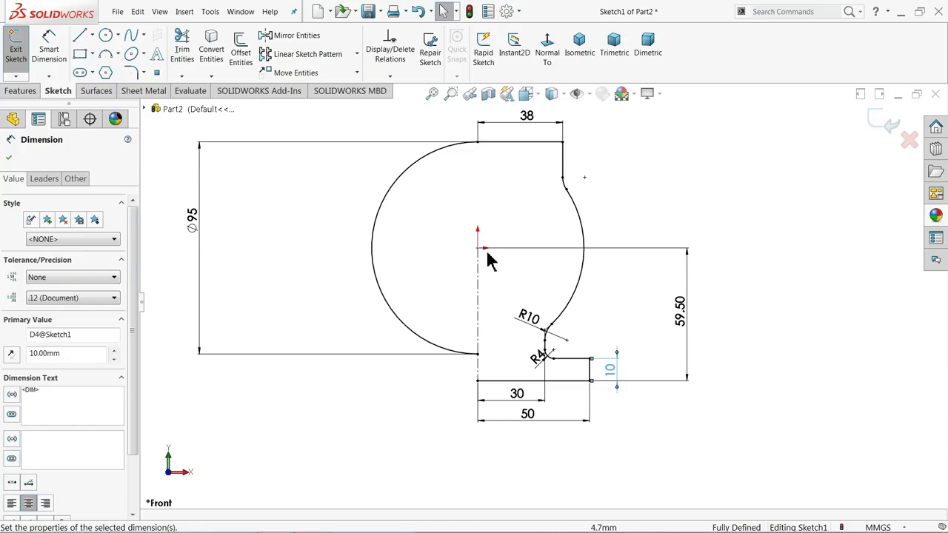
pyautogui.click(9, 158)
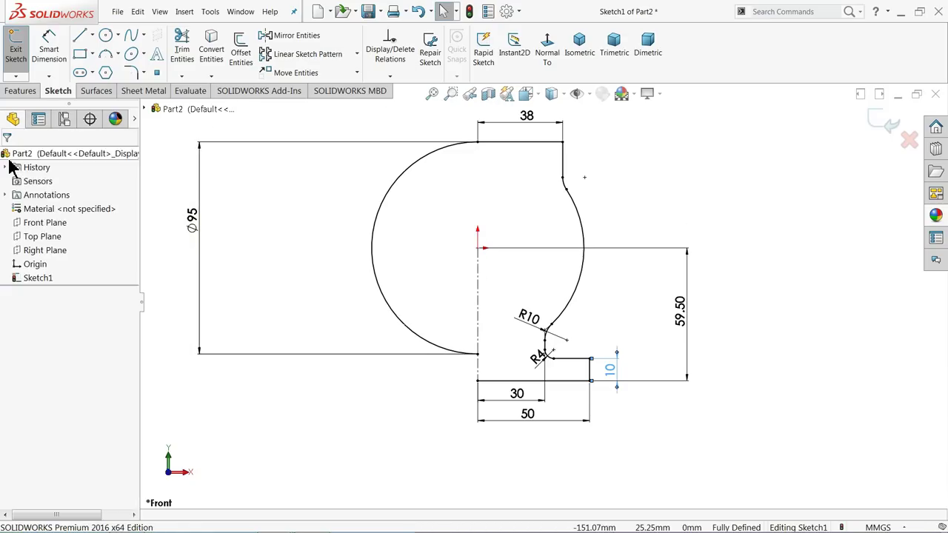
# Mirror the step lines, connecting line and R4 and R10 fillet arcs about the vertical centerline
pyautogui.click(296, 35)
pyautogui.scroll(-2, 526, 353)
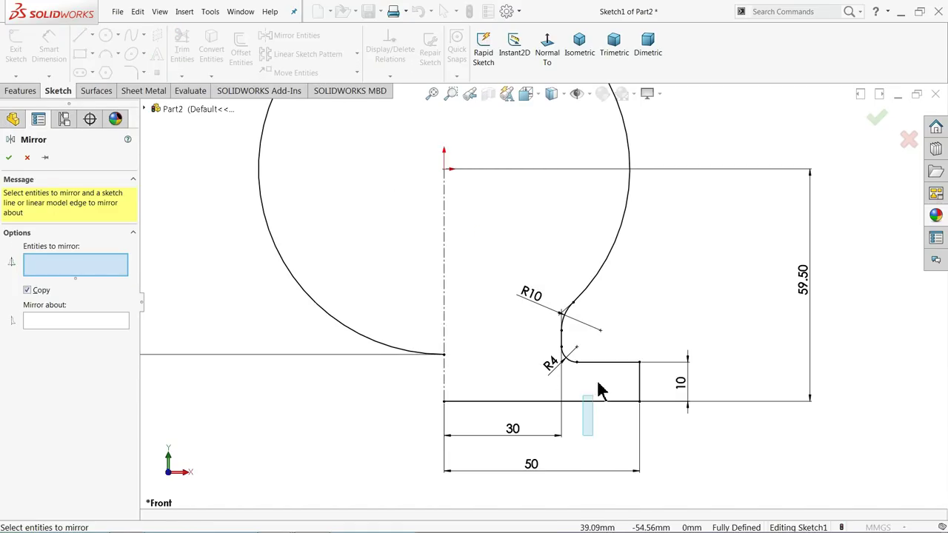
pyautogui.moveTo(600, 387); pyautogui.dragTo(700, 320)
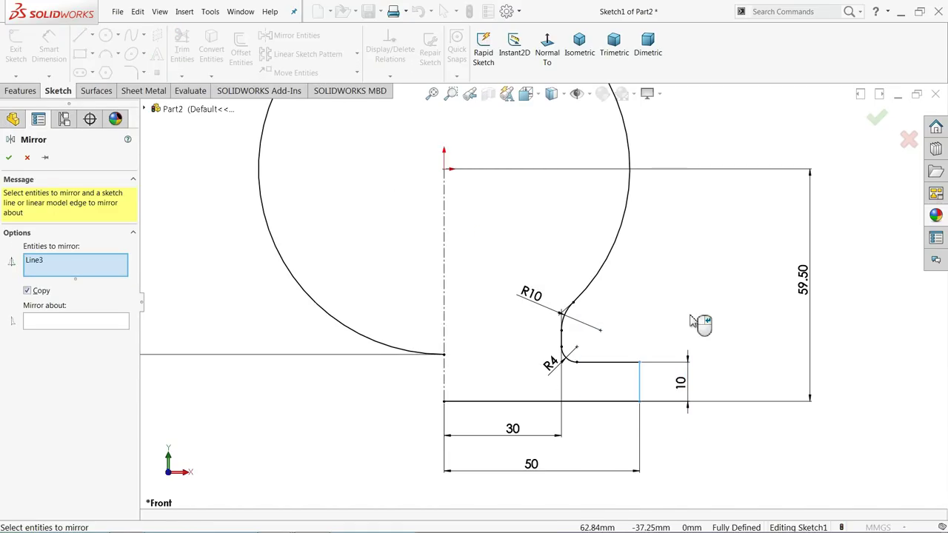
pyautogui.click(580, 403)
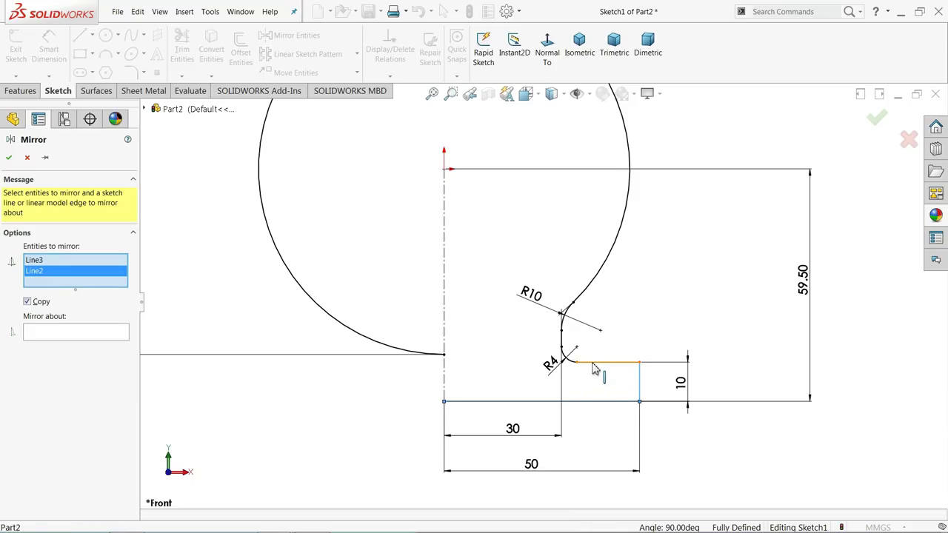
pyautogui.click(593, 369)
pyautogui.click(571, 362)
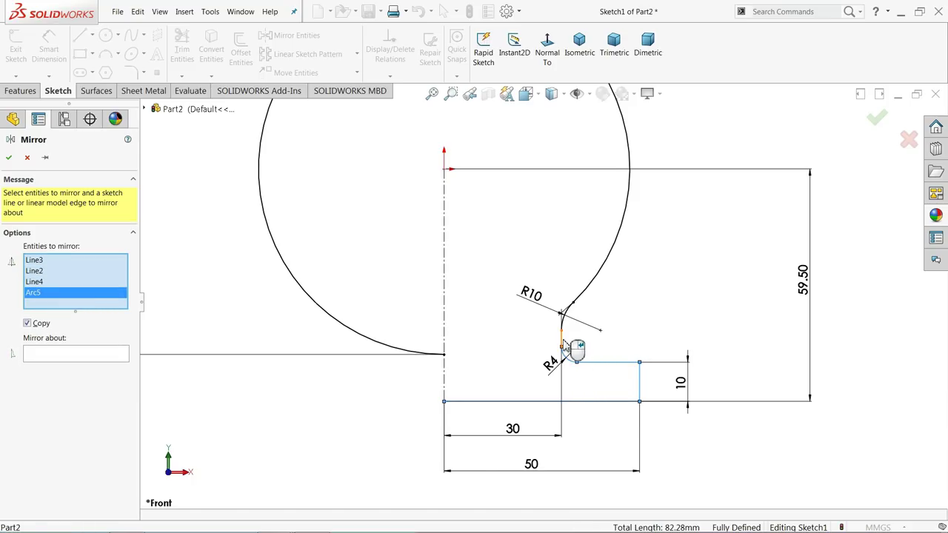
pyautogui.click(565, 342)
pyautogui.click(564, 320)
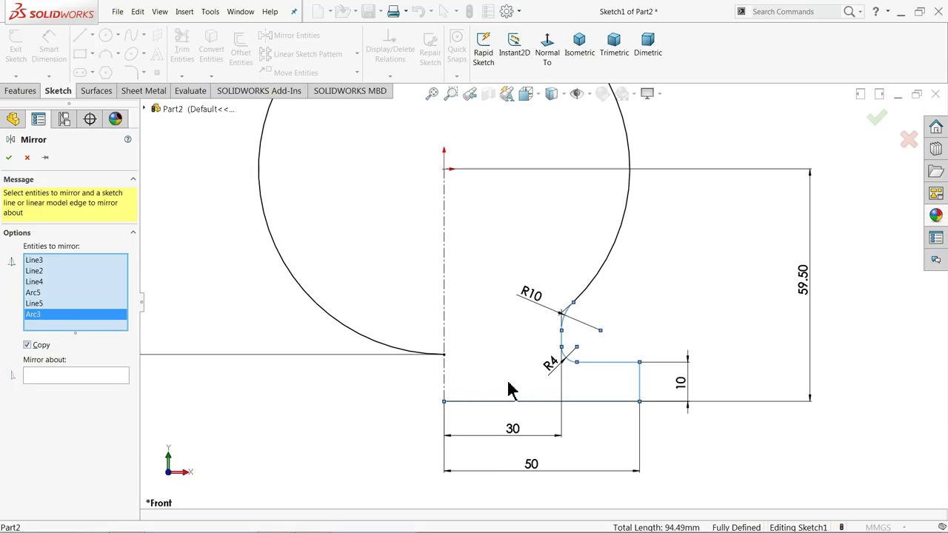
pyautogui.click(84, 375)
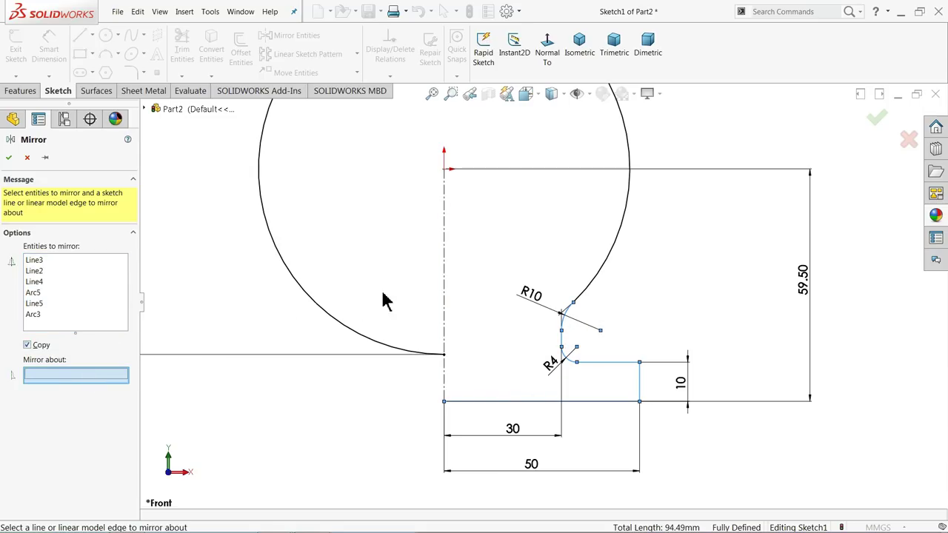
pyautogui.click(445, 321)
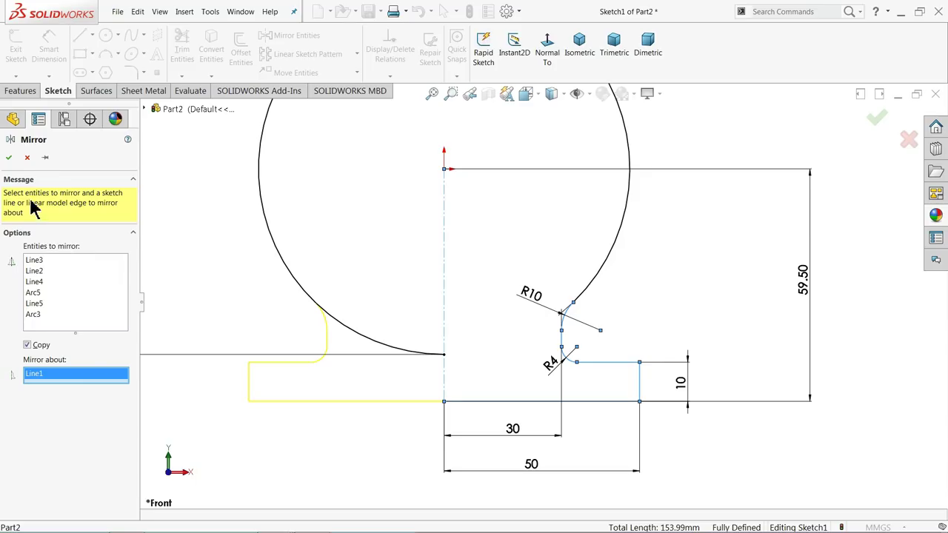
pyautogui.click(9, 158)
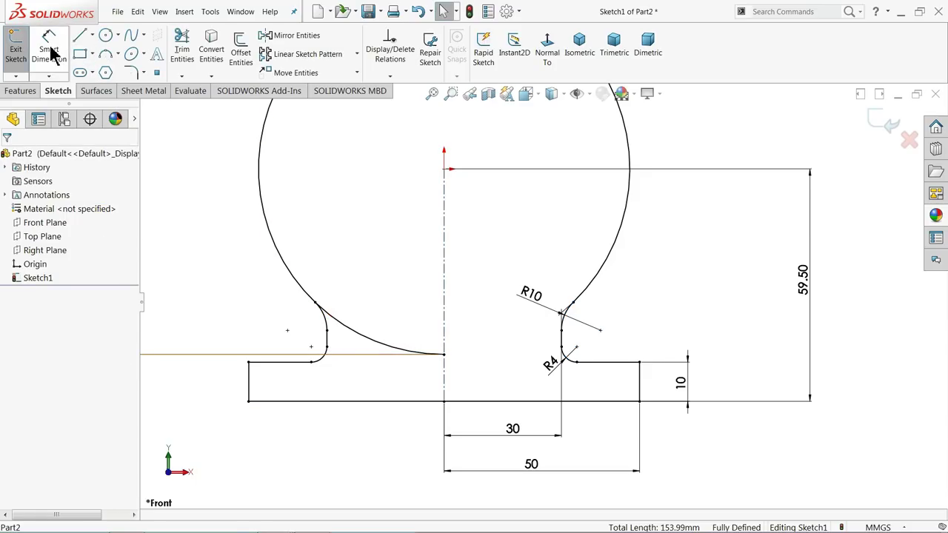
# Trim the circle's leftover lower-left arc inside the mirrored left notch
pyautogui.click(181, 53)
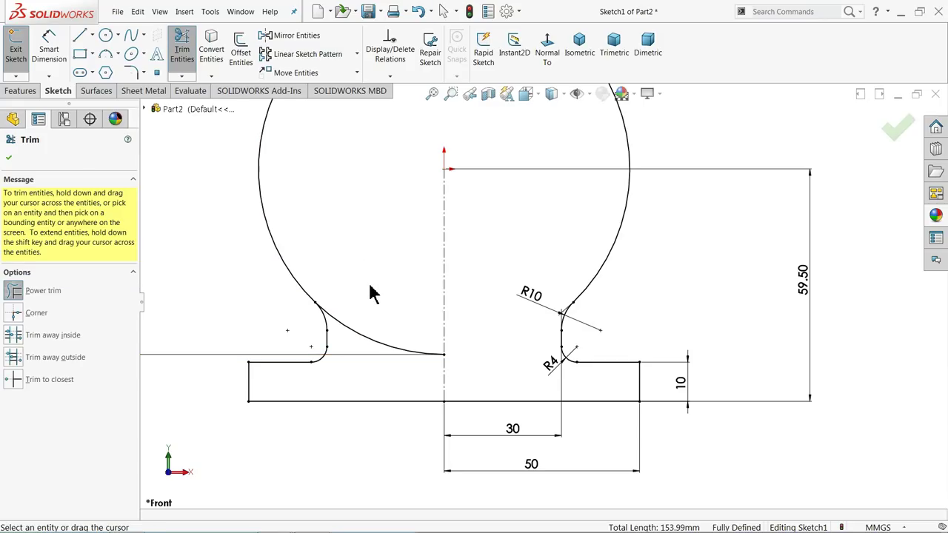
pyautogui.moveTo(368, 289); pyautogui.dragTo(363, 354)
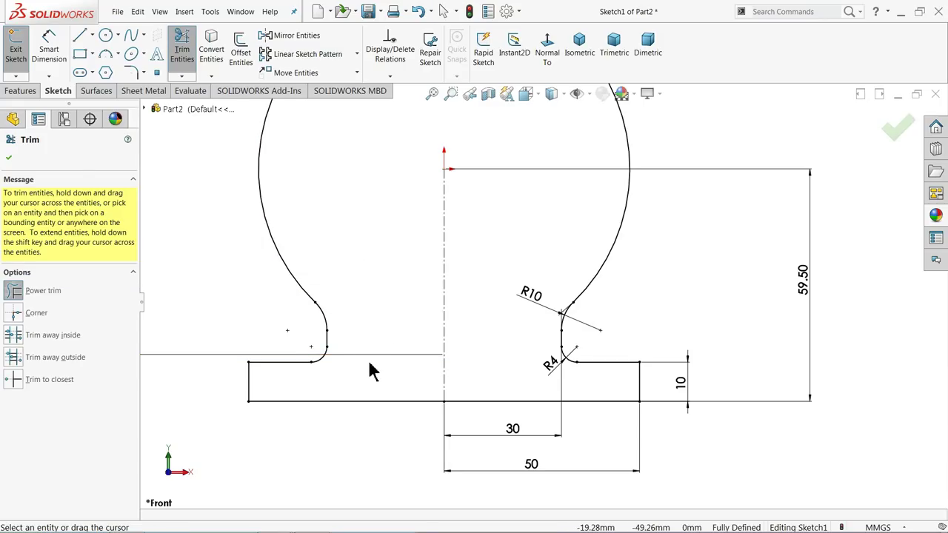
pyautogui.press('z')
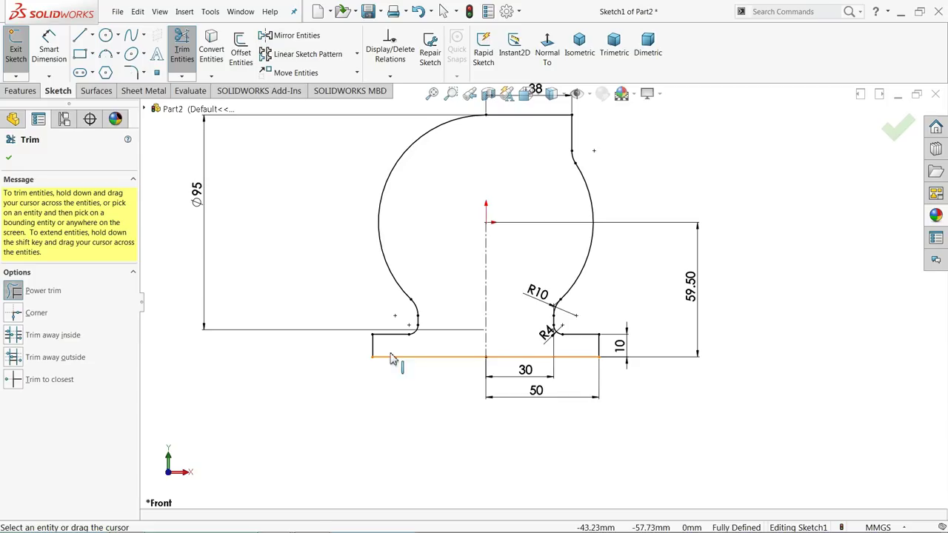
pyautogui.scroll(1, 430, 341)
pyautogui.scroll(-1, 599, 170)
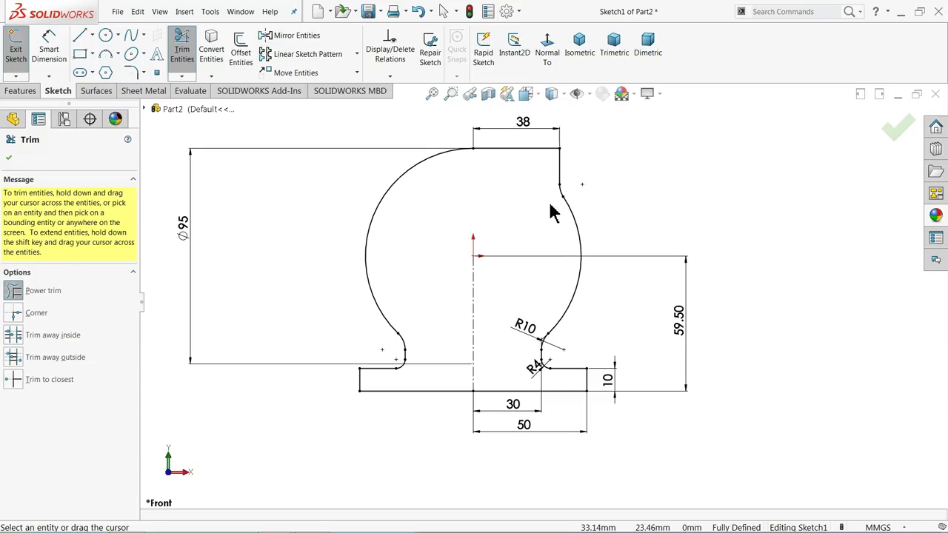
pyautogui.scroll(-1, 546, 213)
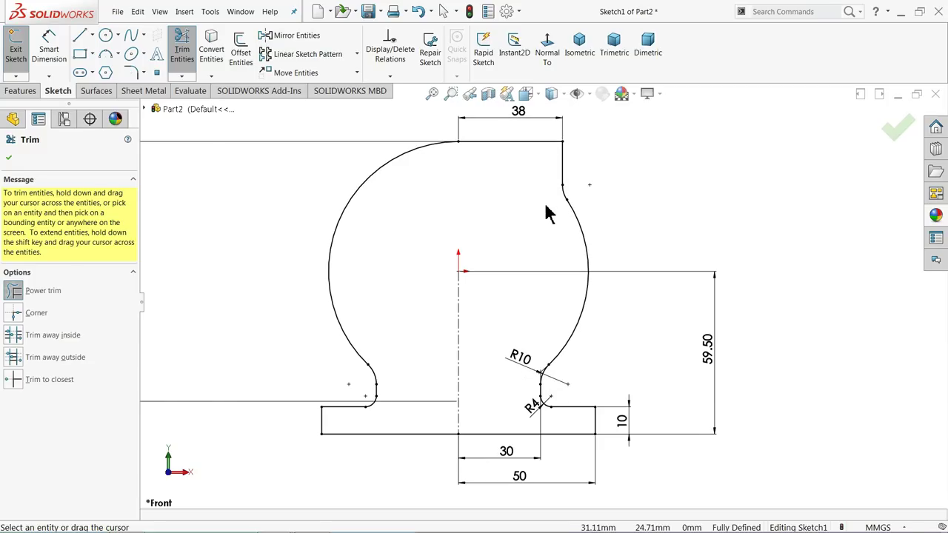
pyautogui.click(8, 157)
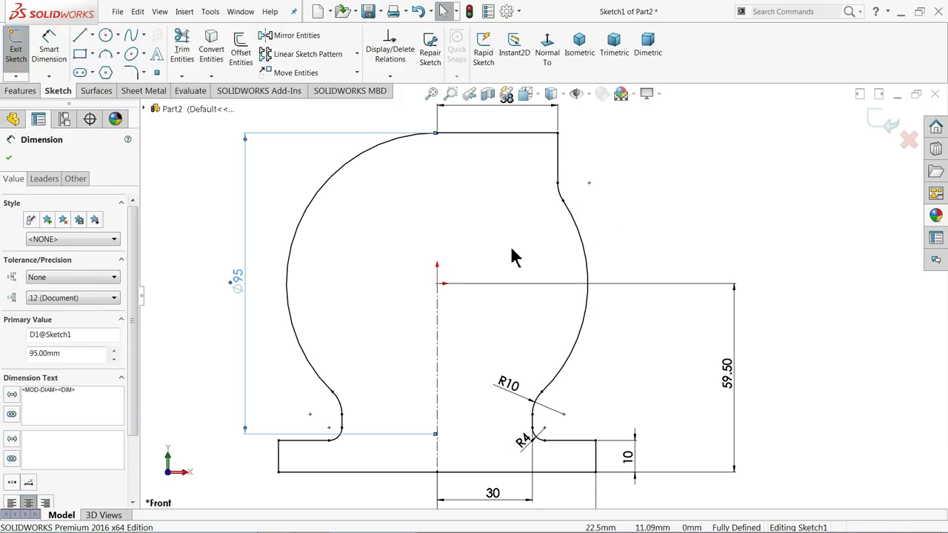
pyautogui.moveTo(419, 260); pyautogui.dragTo(406, 286, button='middle')
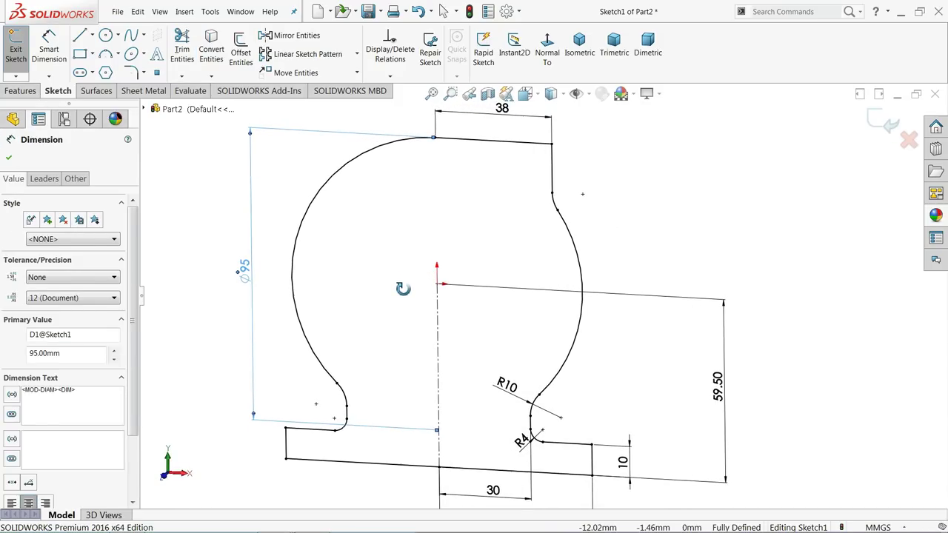
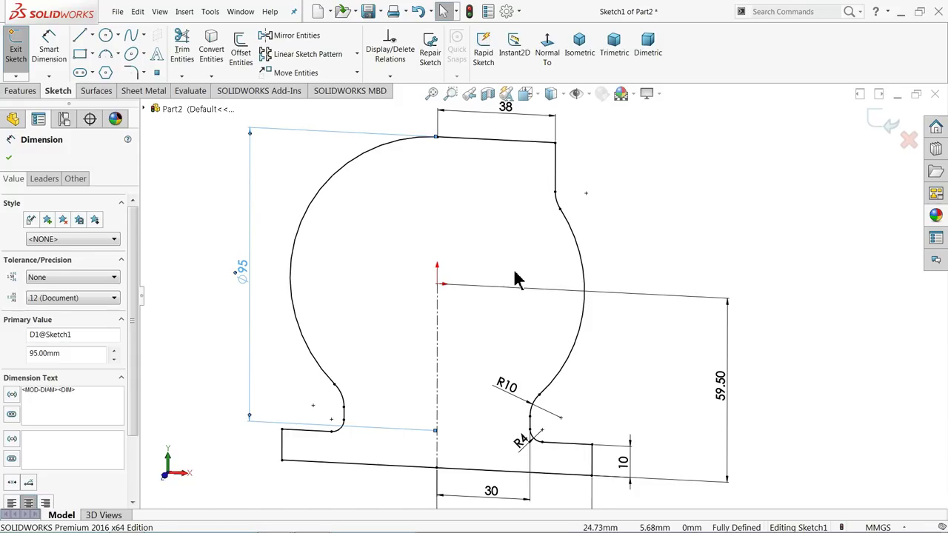
# Extrude the fully defined profile sketch 22 mm into a solid, Boss-Extrude1
pyautogui.moveTo(517, 280); pyautogui.dragTo(467, 271, button='middle')
pyautogui.click(21, 91)
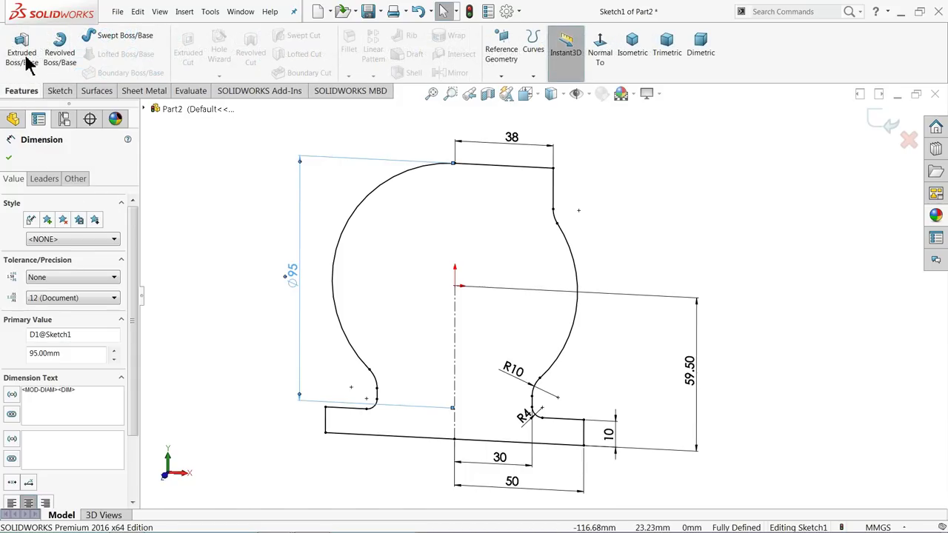
pyautogui.click(22, 52)
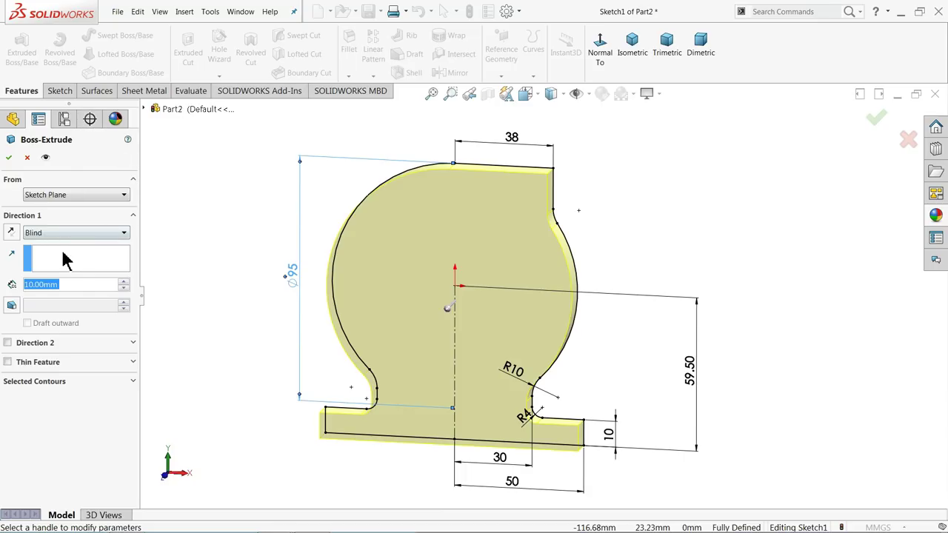
pyautogui.write('22')
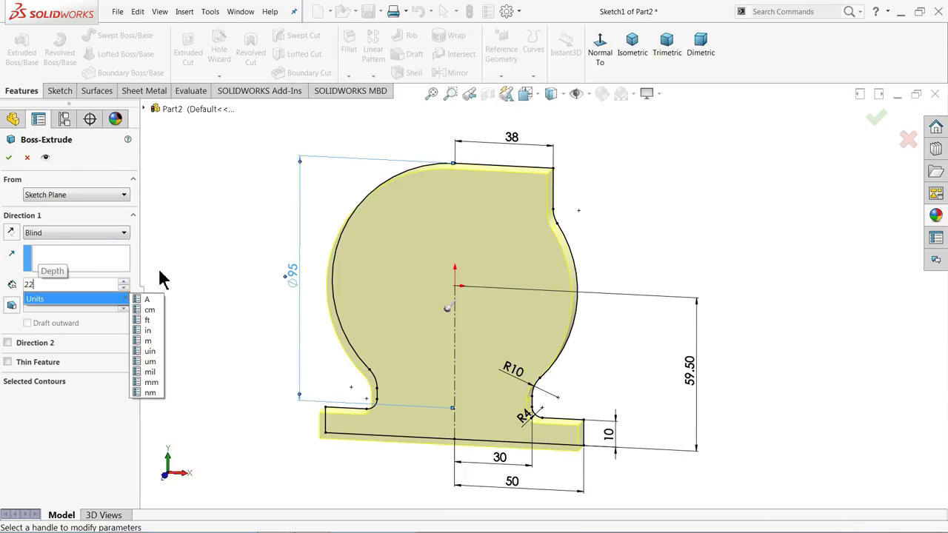
pyautogui.press('Return')
pyautogui.moveTo(233, 245)
pyautogui.mouseDown(button='middle')
pyautogui.moveTo(212, 254)
pyautogui.moveTo(224, 262)
pyautogui.moveTo(199, 253)
pyautogui.mouseUp(button='middle')
pyautogui.click(8, 158)
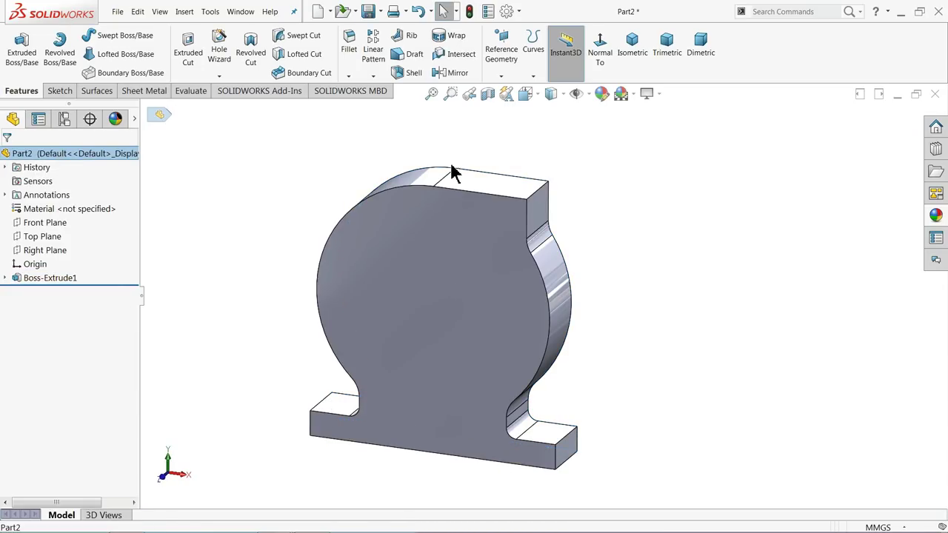
# Apply the green Plastic > Satin Finish appearance to the part and view it isometrically
pyautogui.click(935, 216)
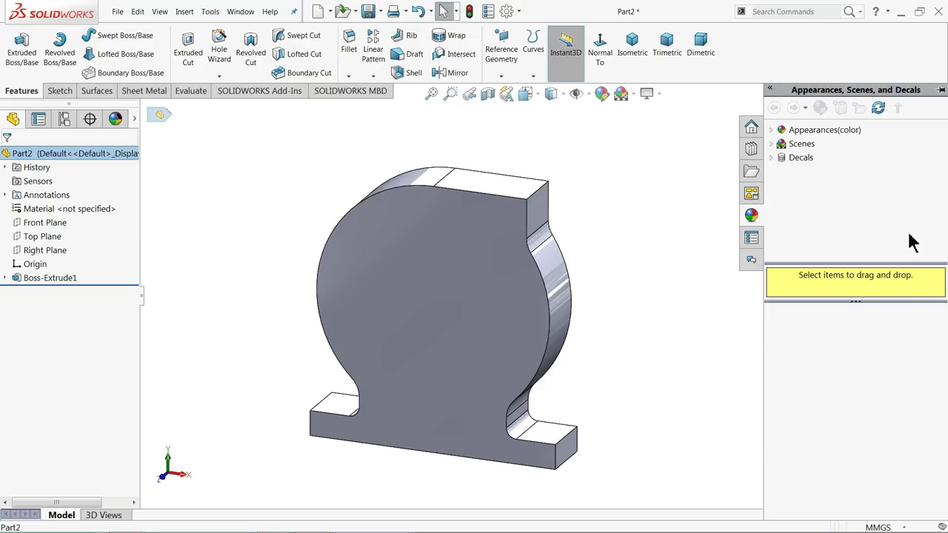
pyautogui.click(775, 132)
pyautogui.click(805, 144)
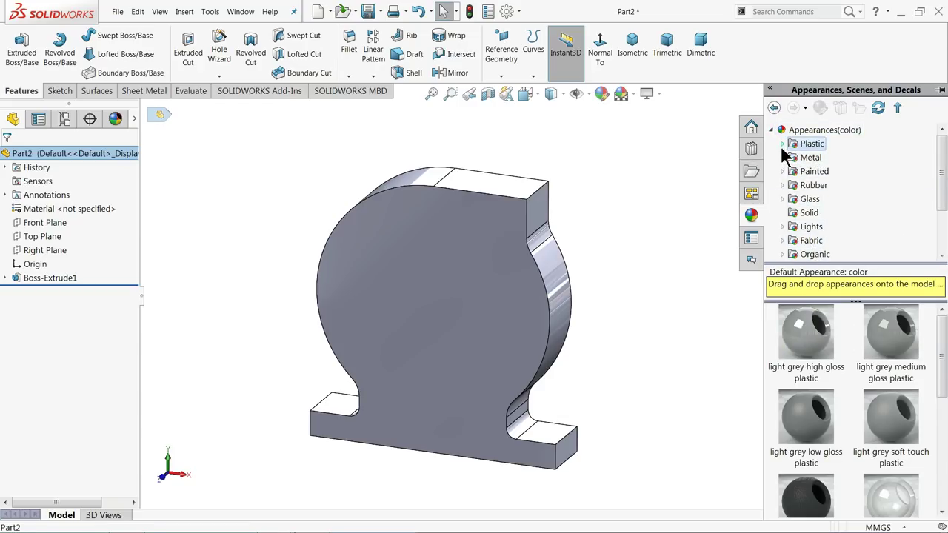
pyautogui.click(782, 145)
pyautogui.click(832, 227)
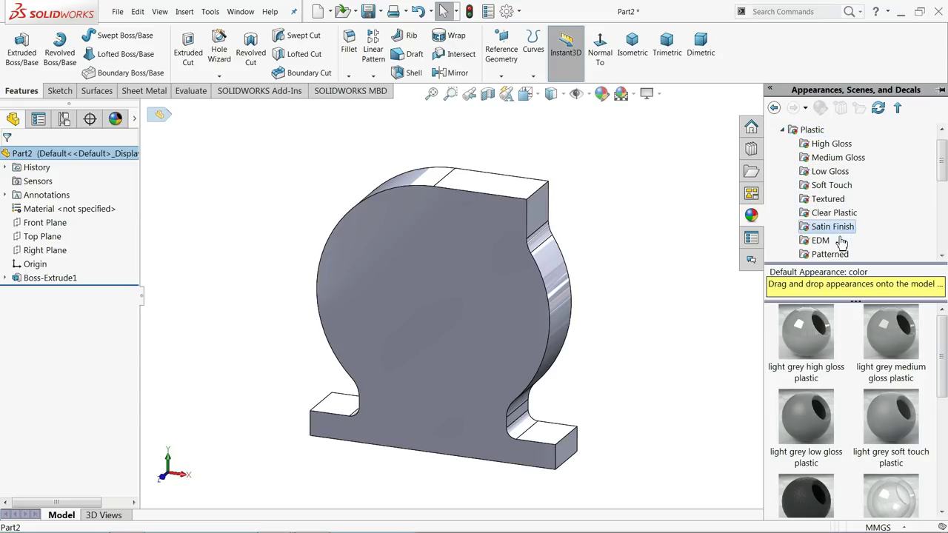
pyautogui.scroll(-2, 845, 400)
pyautogui.scroll(-2, 844, 400)
pyautogui.click(808, 485)
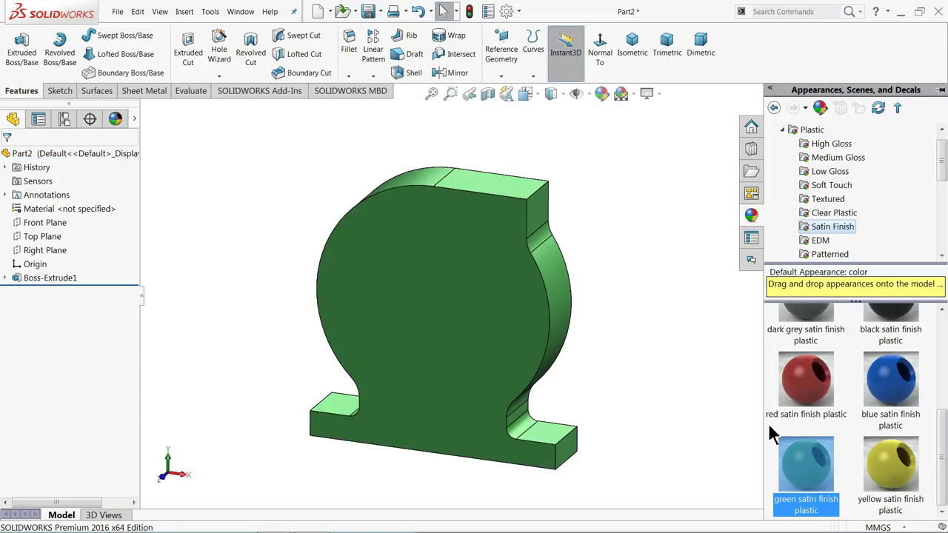
pyautogui.moveTo(668, 280)
pyautogui.mouseDown(button='middle')
pyautogui.moveTo(671, 252)
pyautogui.moveTo(673, 274)
pyautogui.mouseUp(button='middle')
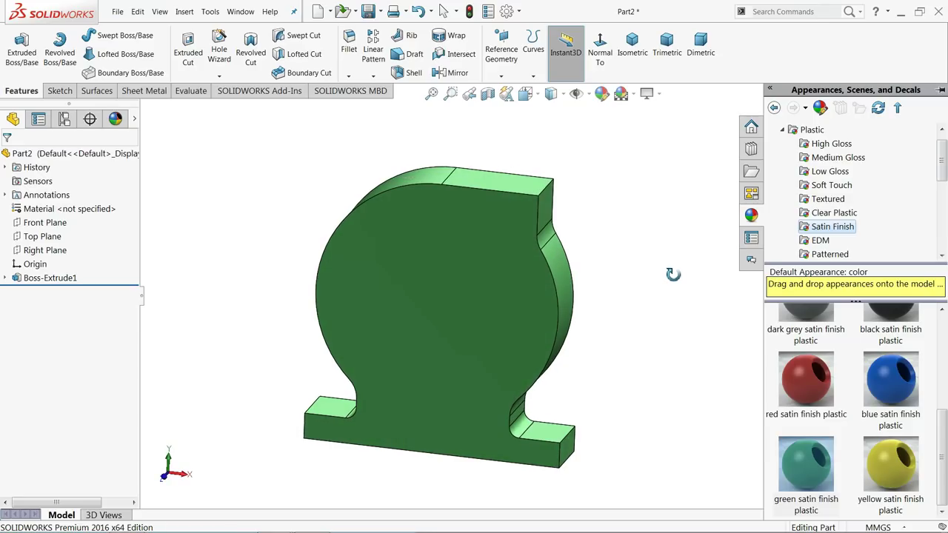
pyautogui.click(626, 66)
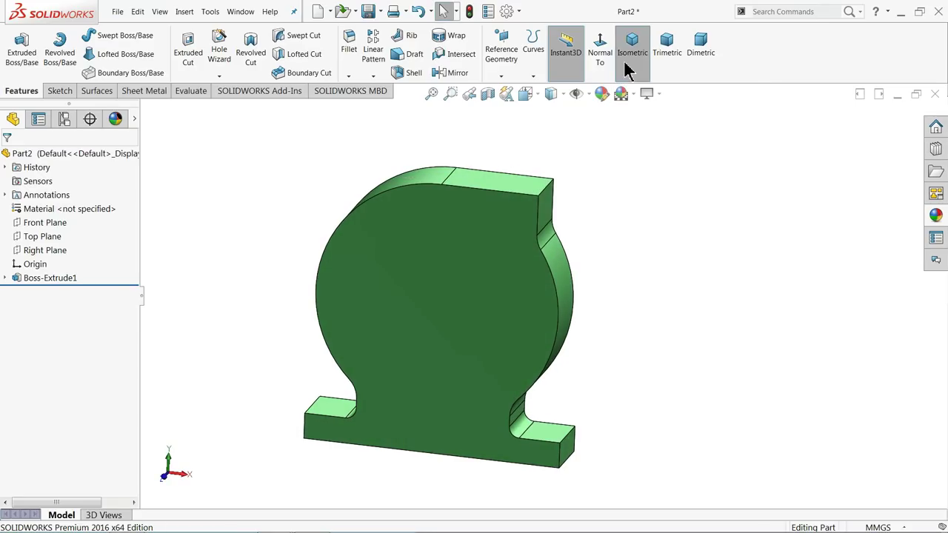
# Sketch a circle at the origin on the front face, dimensioned to Ø70
pyautogui.click(543, 310)
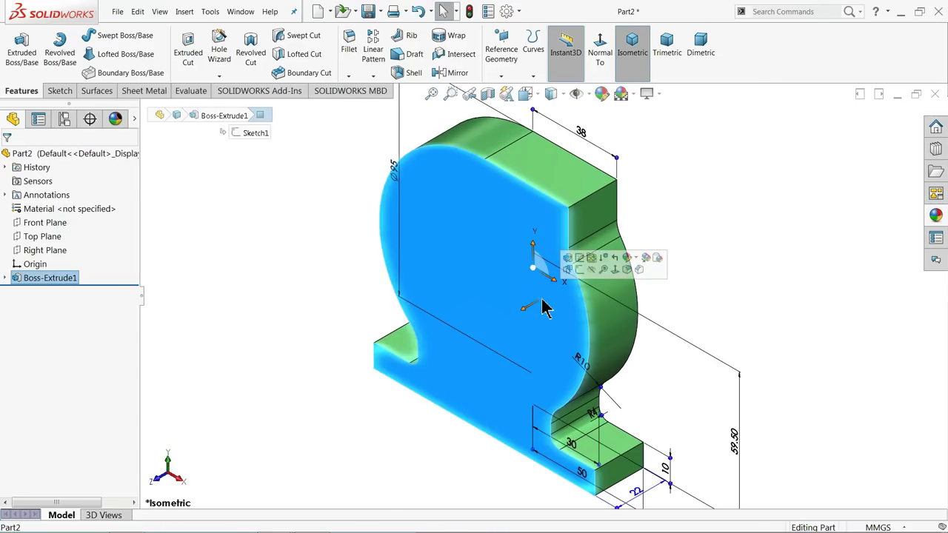
pyautogui.click(575, 267)
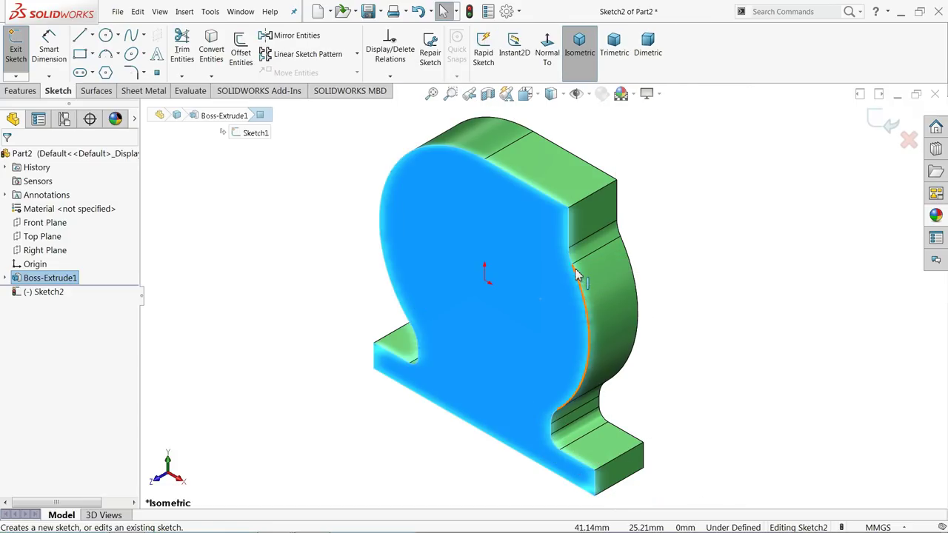
pyautogui.click(107, 37)
pyautogui.click(484, 280)
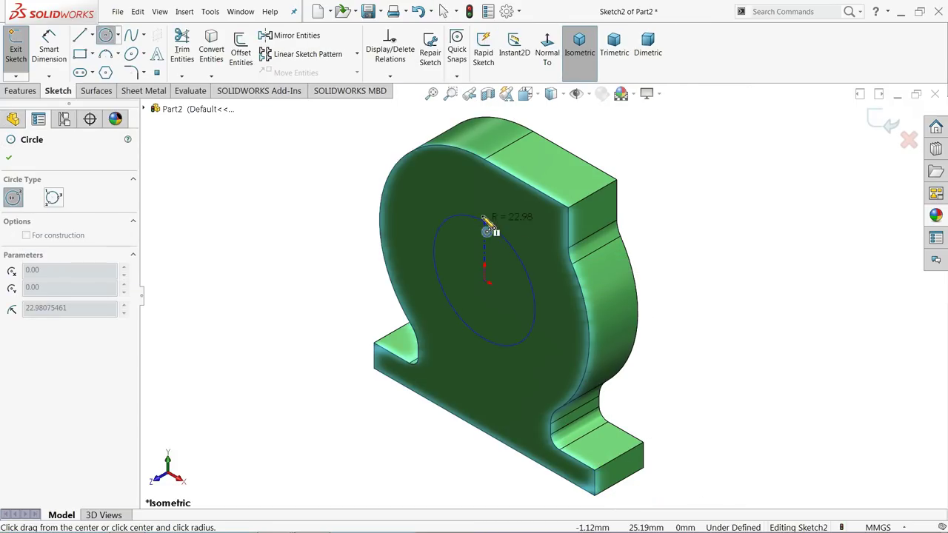
pyautogui.click(487, 201)
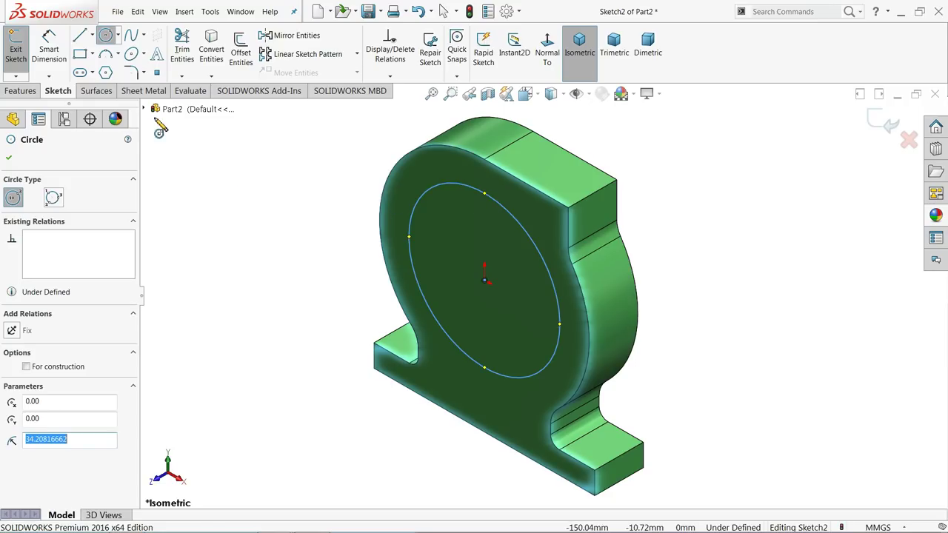
pyautogui.click(49, 46)
pyautogui.click(413, 214)
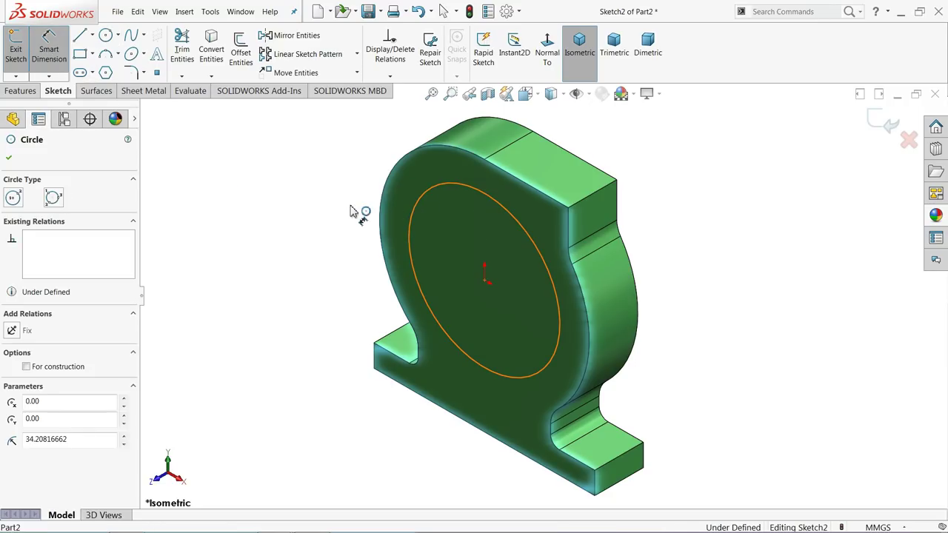
pyautogui.click(353, 212)
pyautogui.write('70')
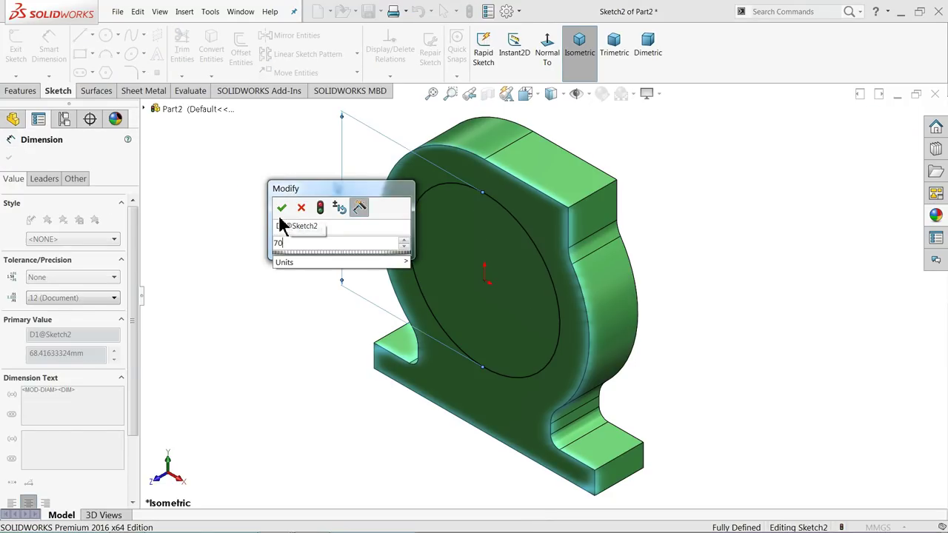
pyautogui.click(282, 207)
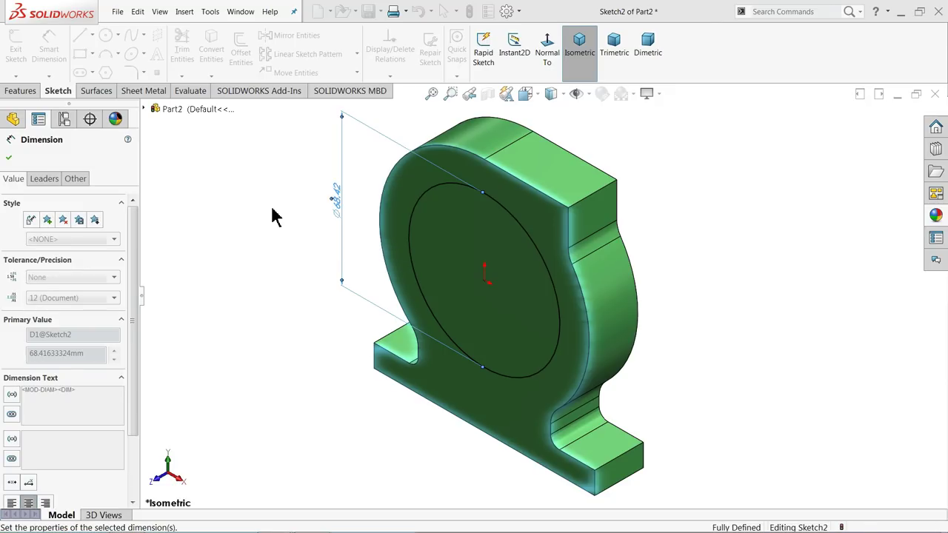
# Cut the Ø70 circle 18 mm deep as Cut-Extrude1 and orbit to inspect the pocket
pyautogui.click(22, 91)
pyautogui.click(188, 51)
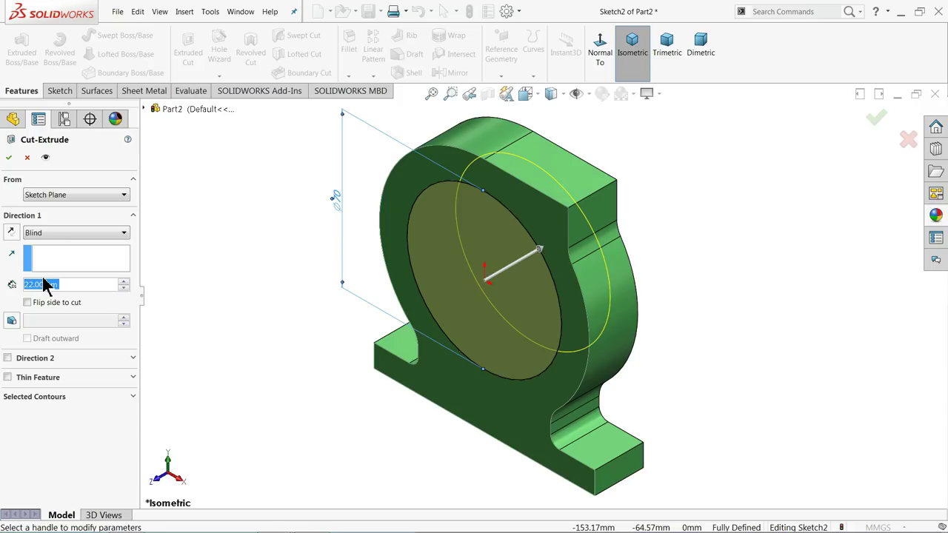
pyautogui.write('18')
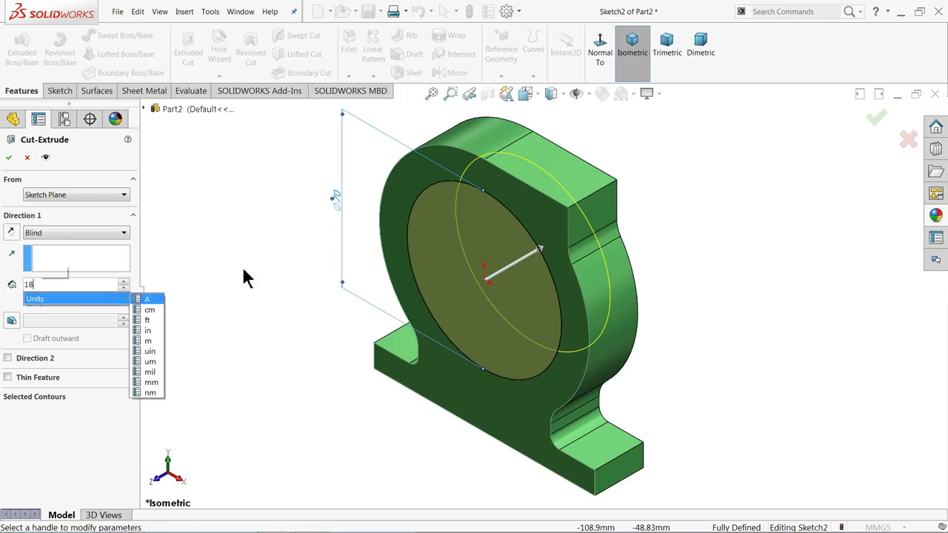
pyautogui.press('Return')
pyautogui.click(8, 156)
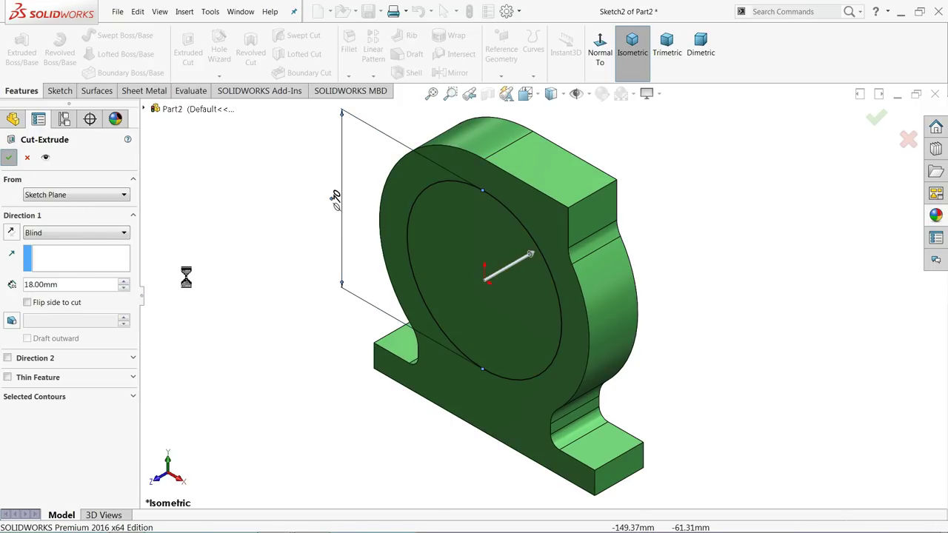
pyautogui.click(242, 300)
pyautogui.moveTo(243, 300); pyautogui.dragTo(282, 259, button='middle')
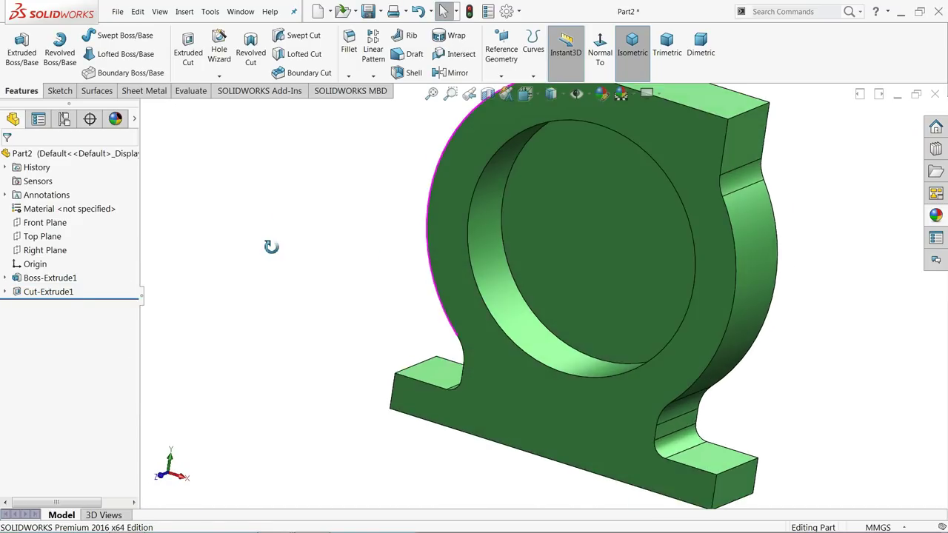
pyautogui.scroll(3, 275, 257)
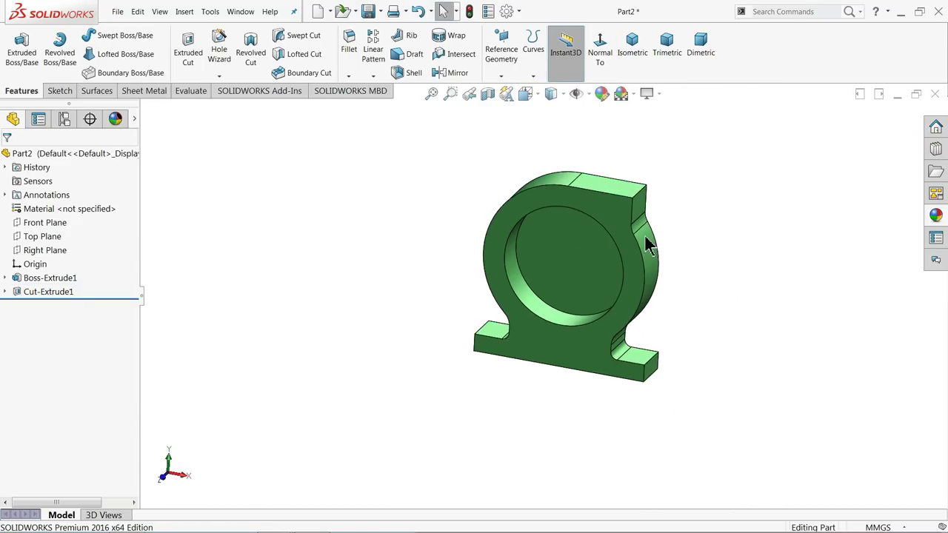
pyautogui.moveTo(645, 244)
pyautogui.mouseDown(button='middle')
pyautogui.moveTo(656, 250)
pyautogui.moveTo(551, 292)
pyautogui.mouseUp(button='middle')
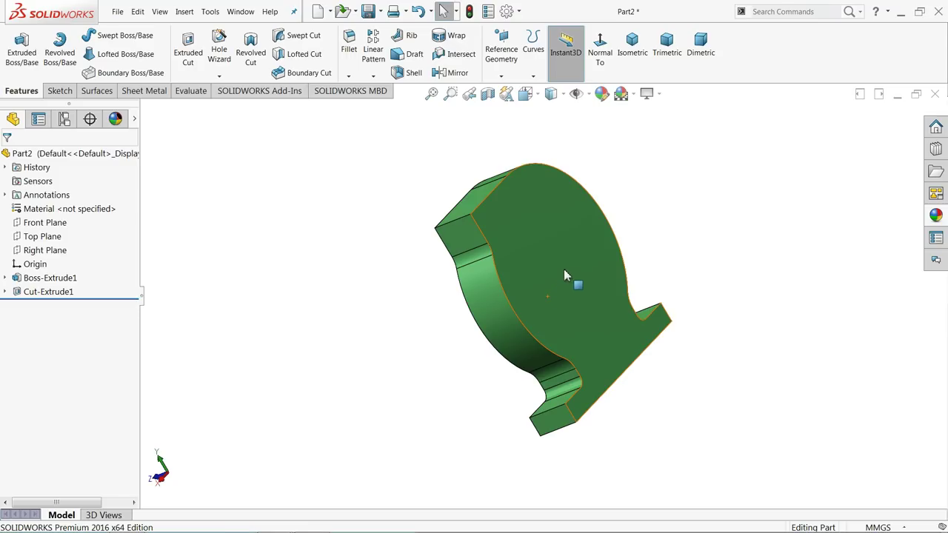
# Sketch a circle at the origin on the recess floor, dimensioned to Ø28
pyautogui.click(569, 273)
pyautogui.click(603, 239)
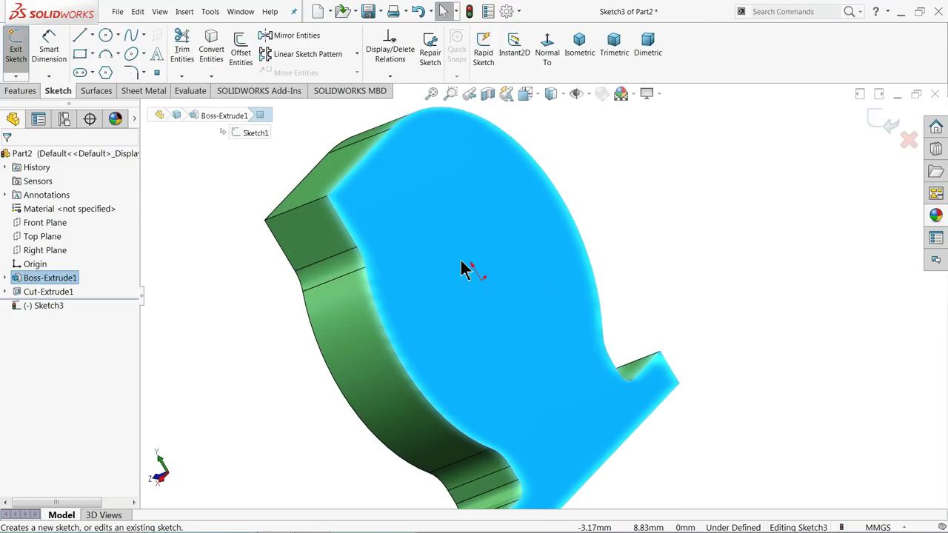
pyautogui.click(107, 35)
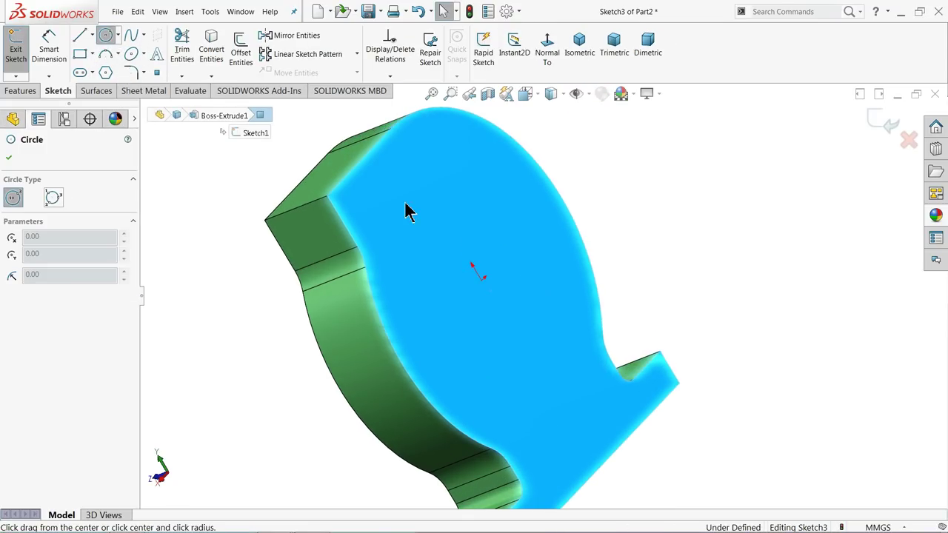
pyautogui.click(482, 280)
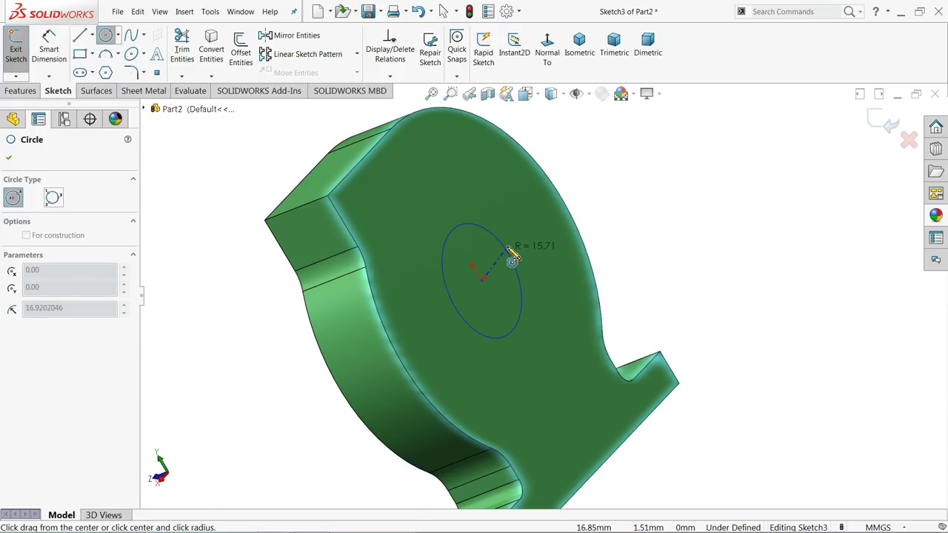
pyautogui.click(512, 249)
pyautogui.click(49, 46)
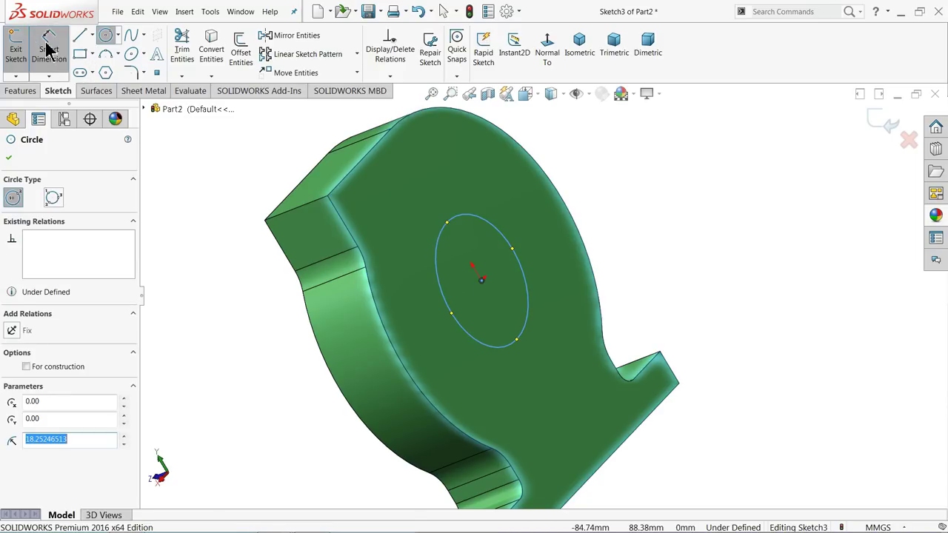
pyautogui.click(486, 220)
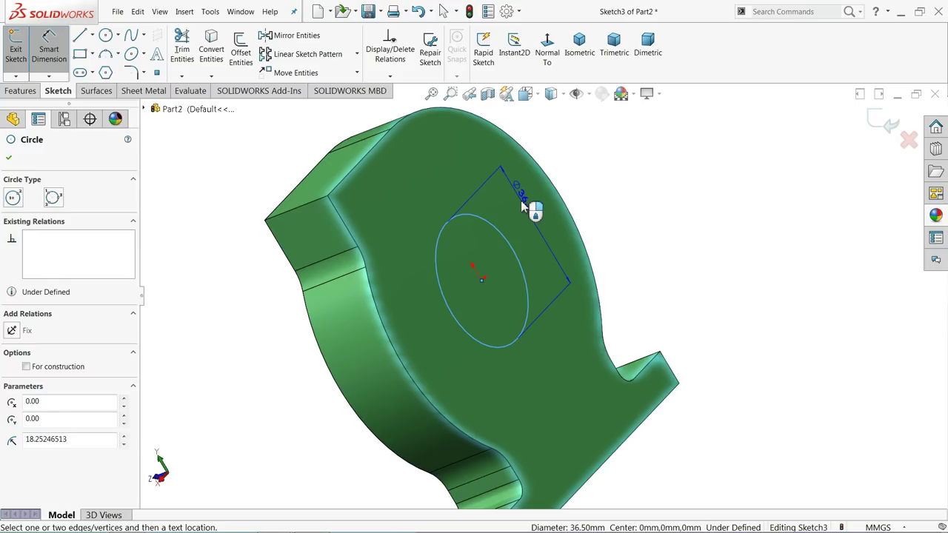
pyautogui.click(520, 206)
pyautogui.write('28')
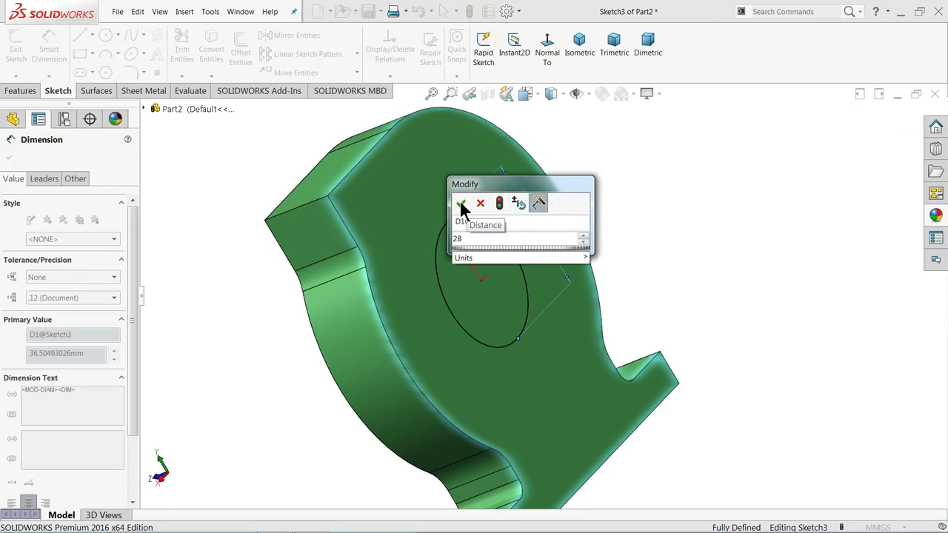
pyautogui.click(460, 204)
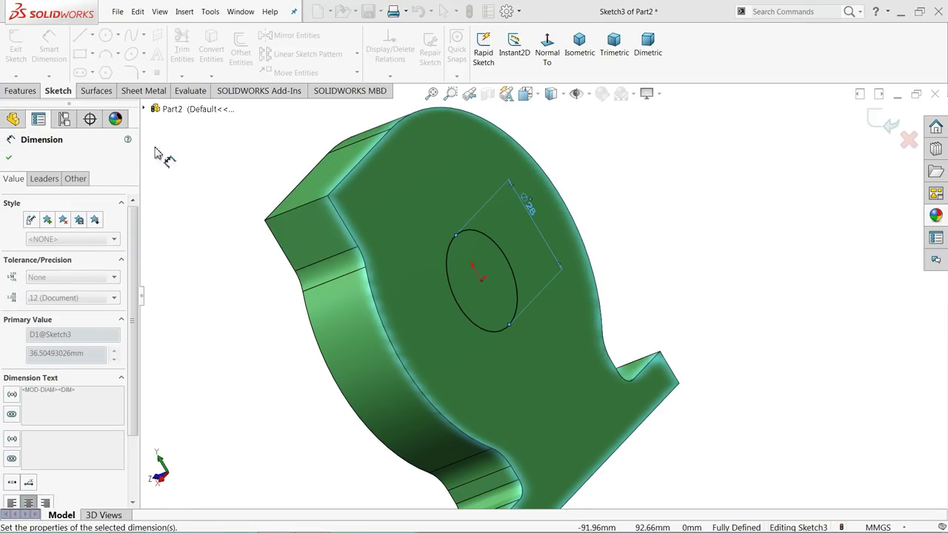
# Extrude the Ø28 circle 7 mm into a boss, Boss-Extrude2
pyautogui.click(21, 92)
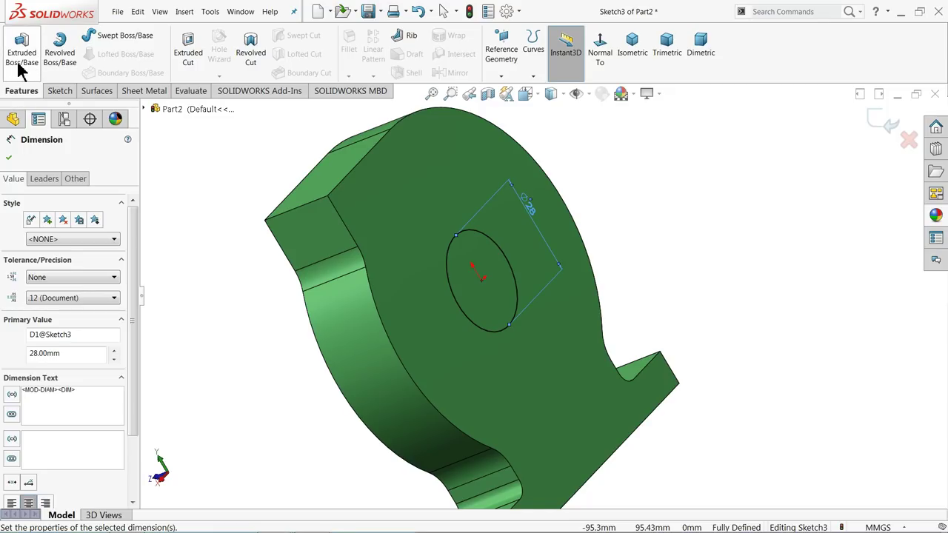
pyautogui.click(22, 61)
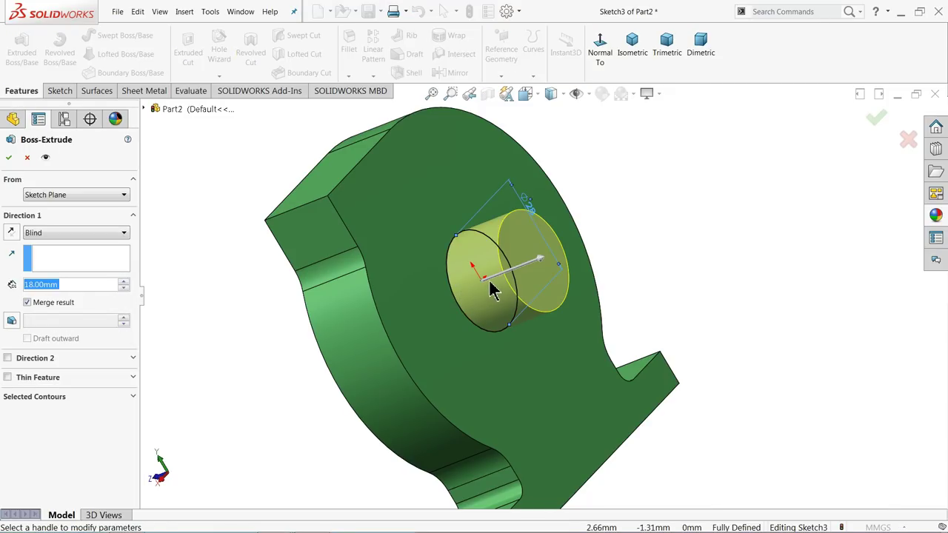
pyautogui.write('7')
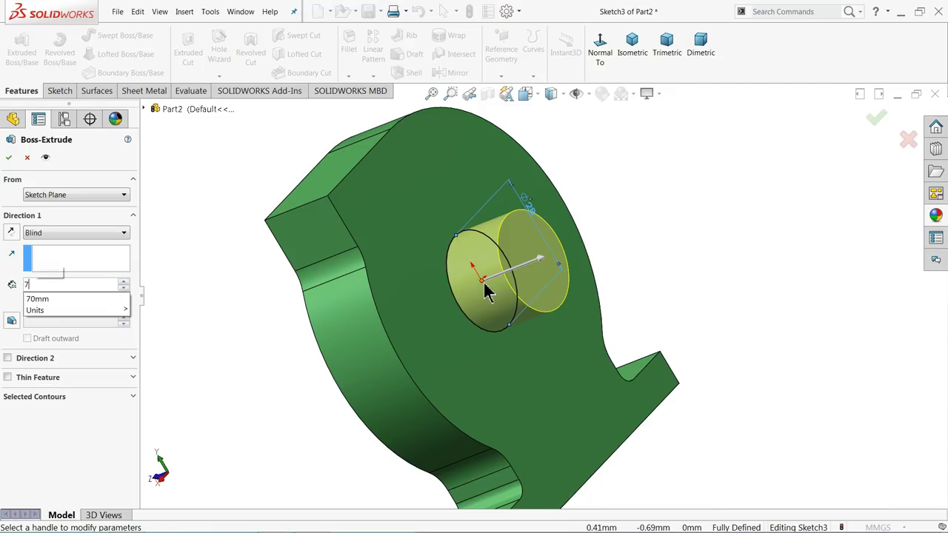
pyautogui.press('Return')
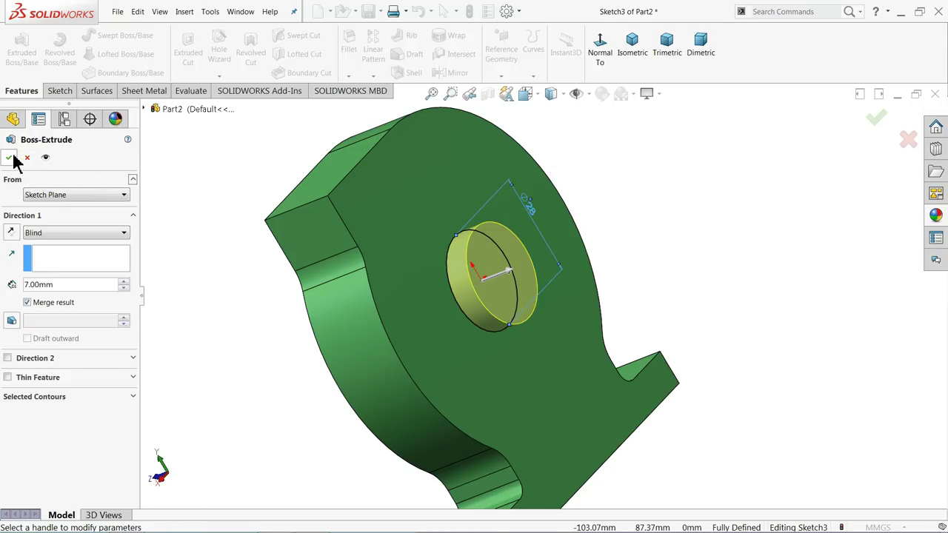
pyautogui.click(11, 158)
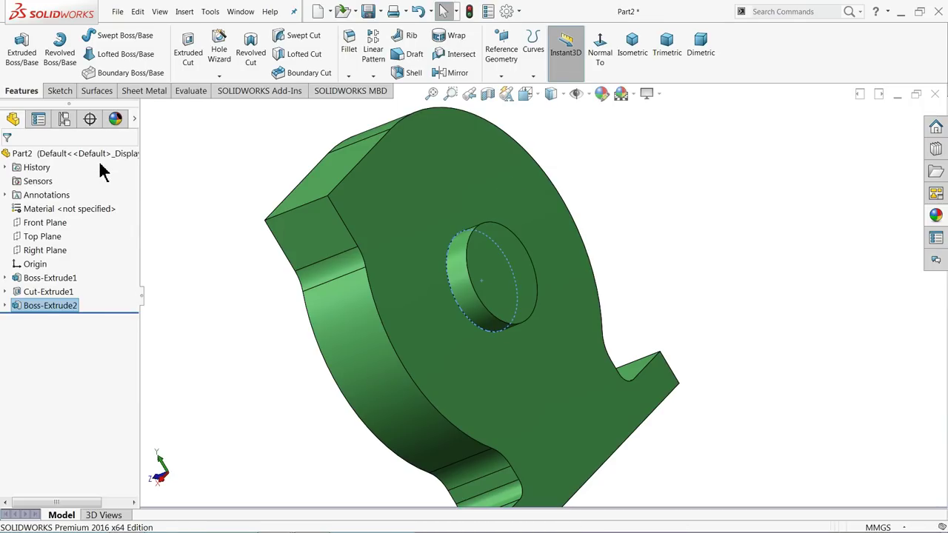
# Round the Ø28 boss's base edge with a 4 mm fillet
pyautogui.click(350, 57)
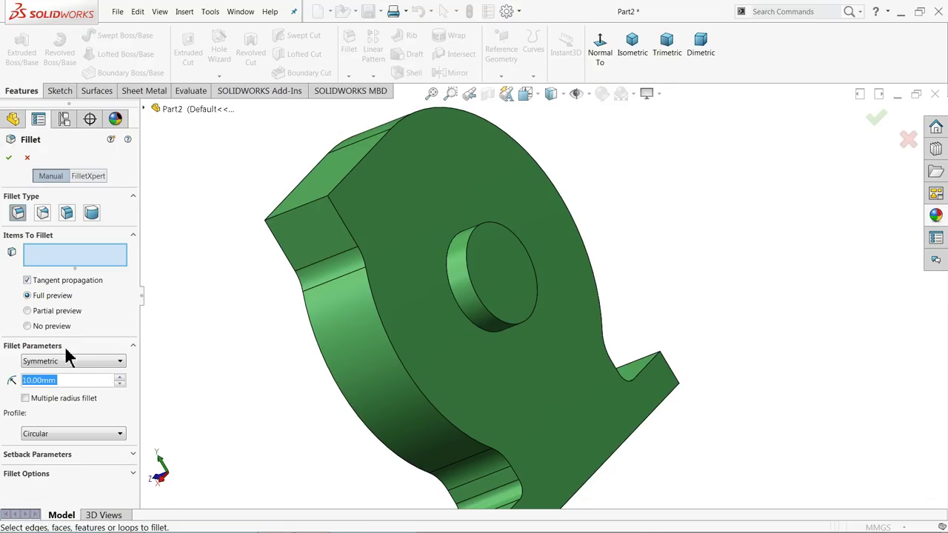
pyautogui.write('4')
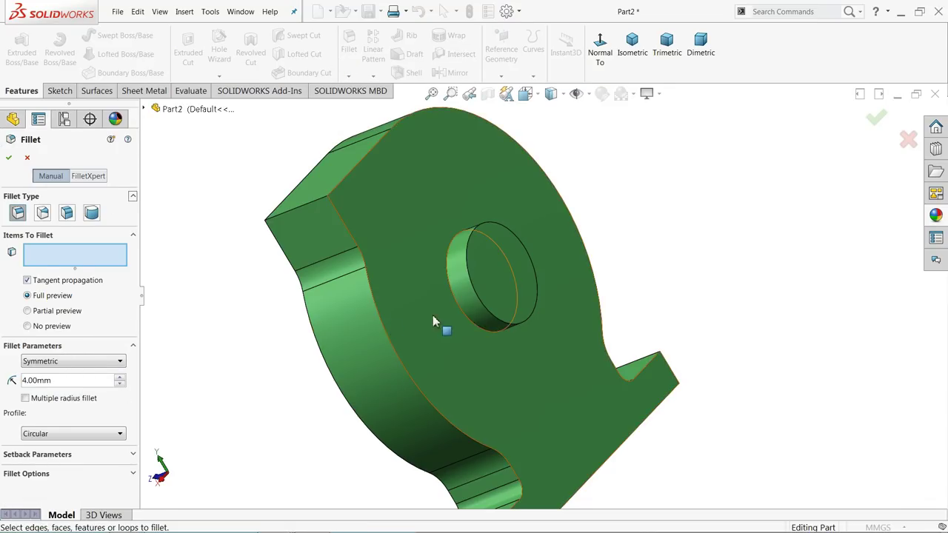
pyautogui.click(469, 324)
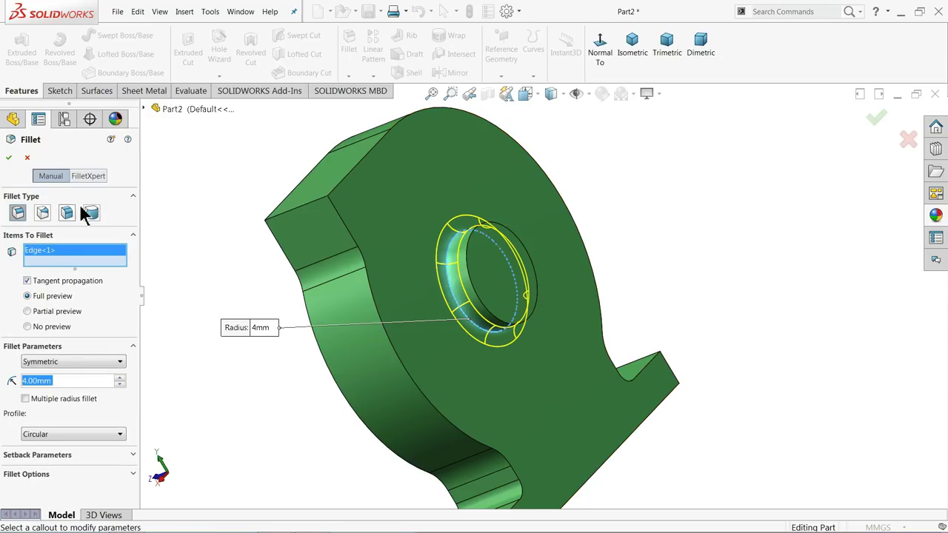
pyautogui.click(8, 160)
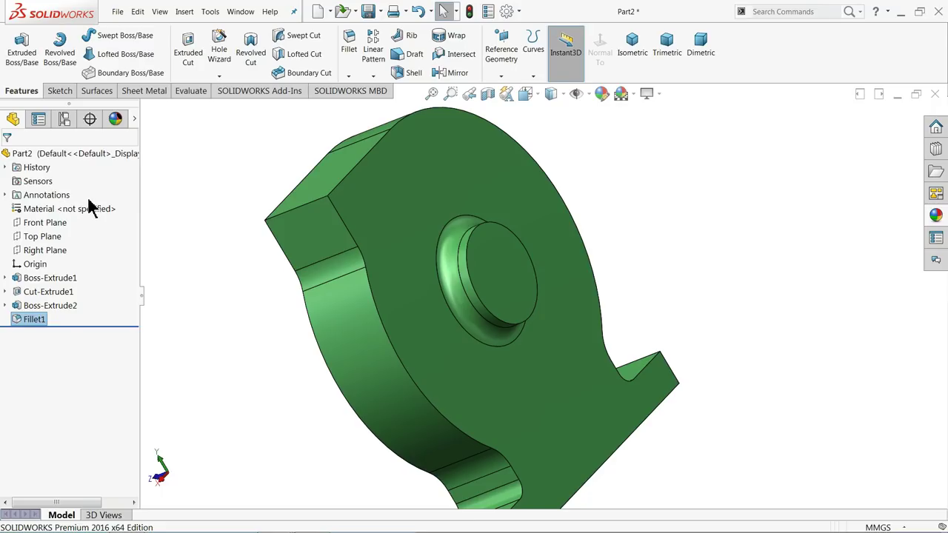
# Start a new sketch on the boss's flat end face
pyautogui.click(505, 286)
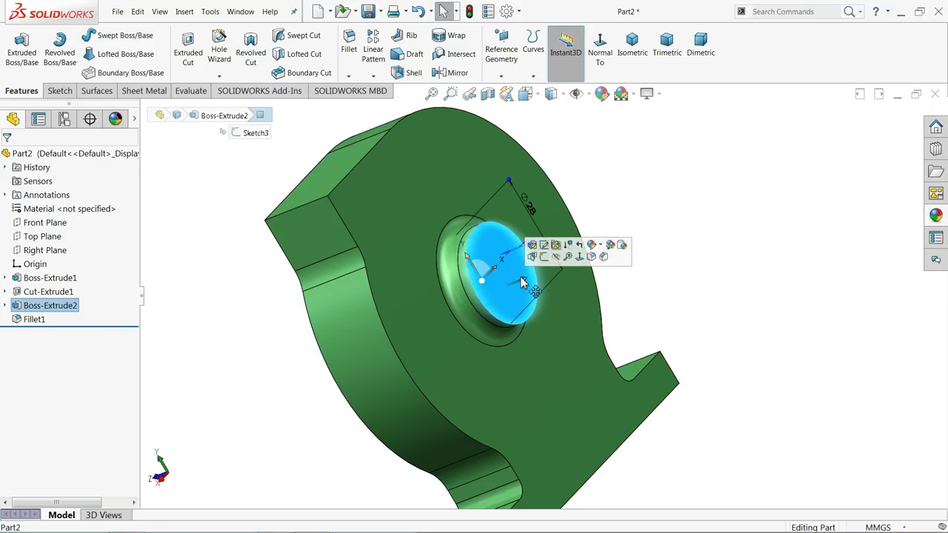
pyautogui.click(546, 257)
pyautogui.scroll(-2, 494, 264)
pyautogui.scroll(-2, 508, 275)
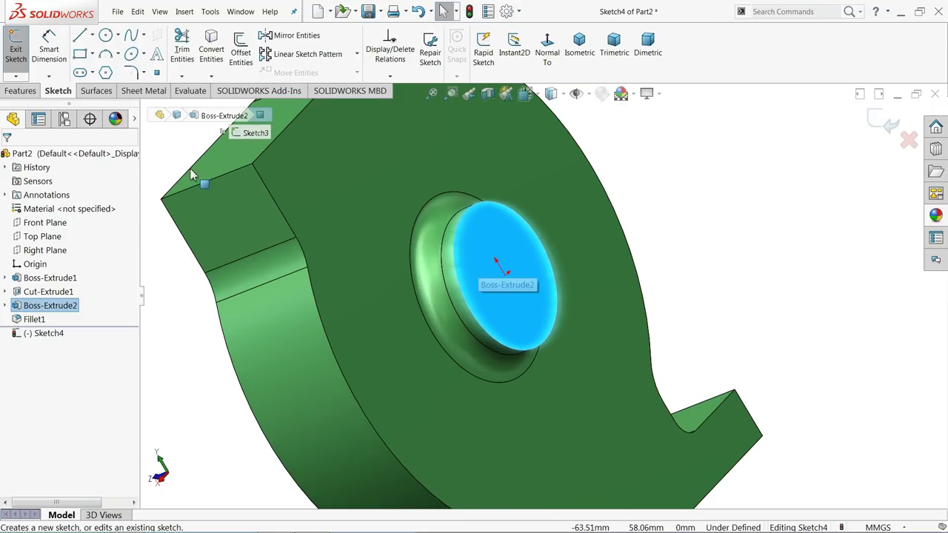
pyautogui.scroll(-2, 520, 280)
# Draw a circle centred on the origin and dimension its diameter to 20 mm
pyautogui.click(106, 35)
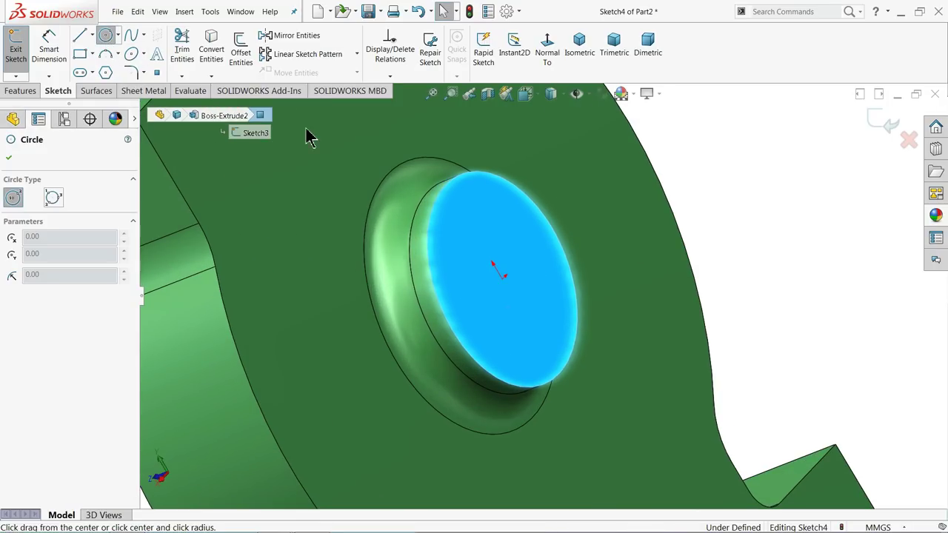
pyautogui.click(503, 277)
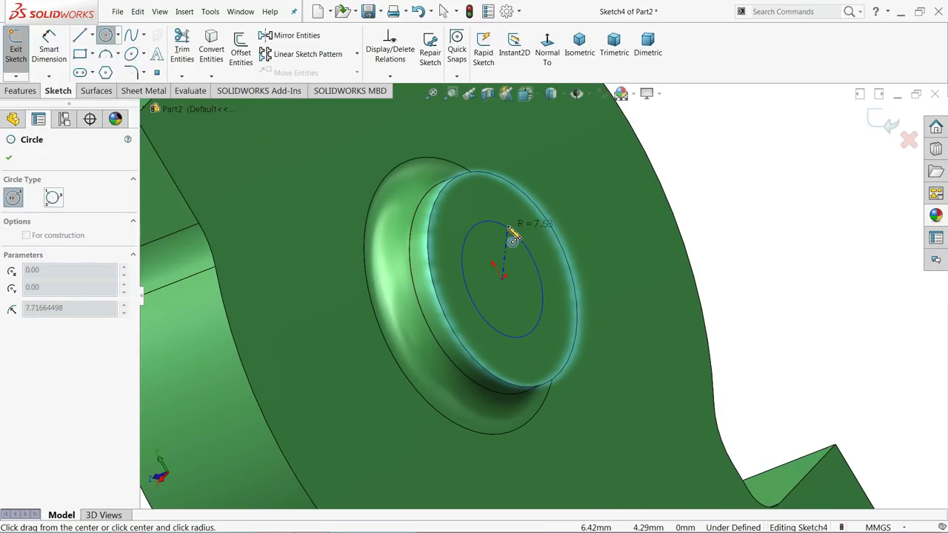
pyautogui.click(514, 231)
pyautogui.moveTo(507, 228); pyautogui.dragTo(482, 226, button='middle')
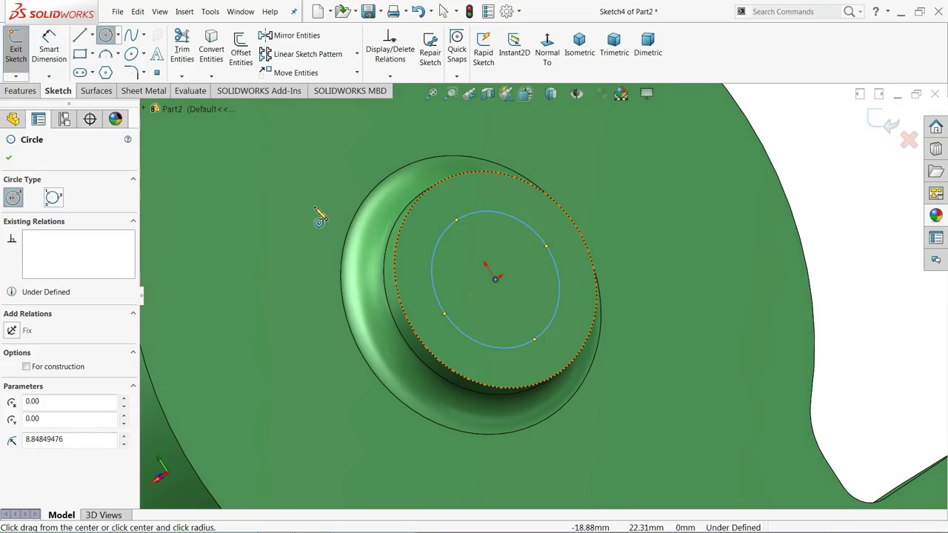
pyautogui.click(48, 45)
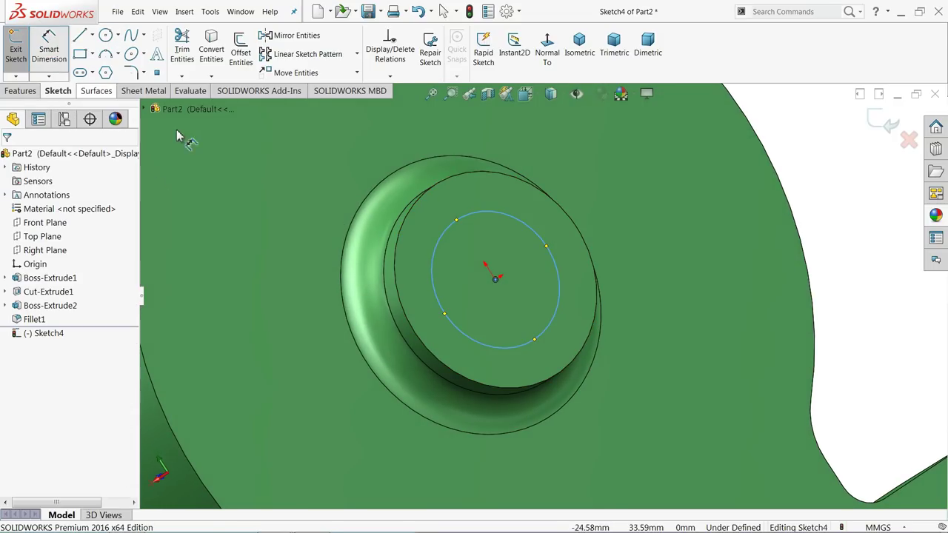
pyautogui.click(443, 254)
pyautogui.click(414, 220)
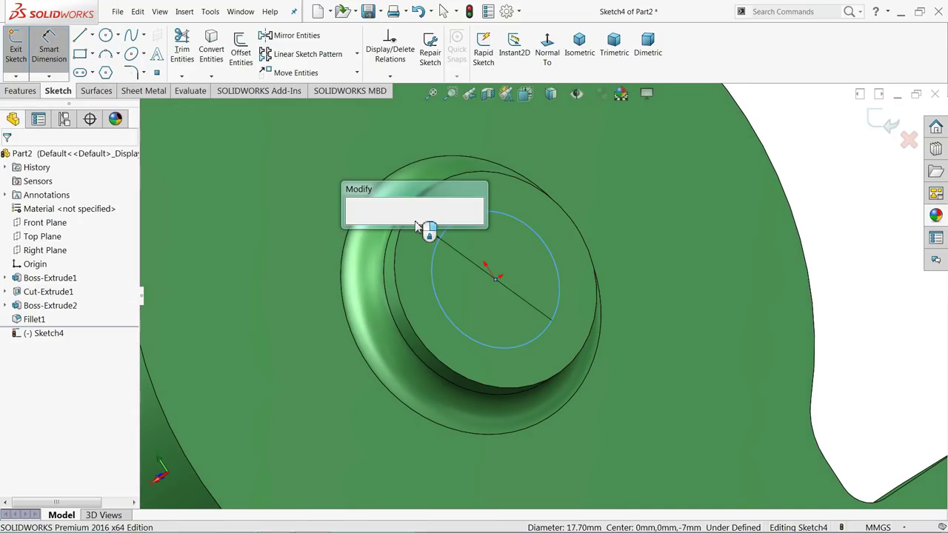
pyautogui.write('20')
pyautogui.click(356, 225)
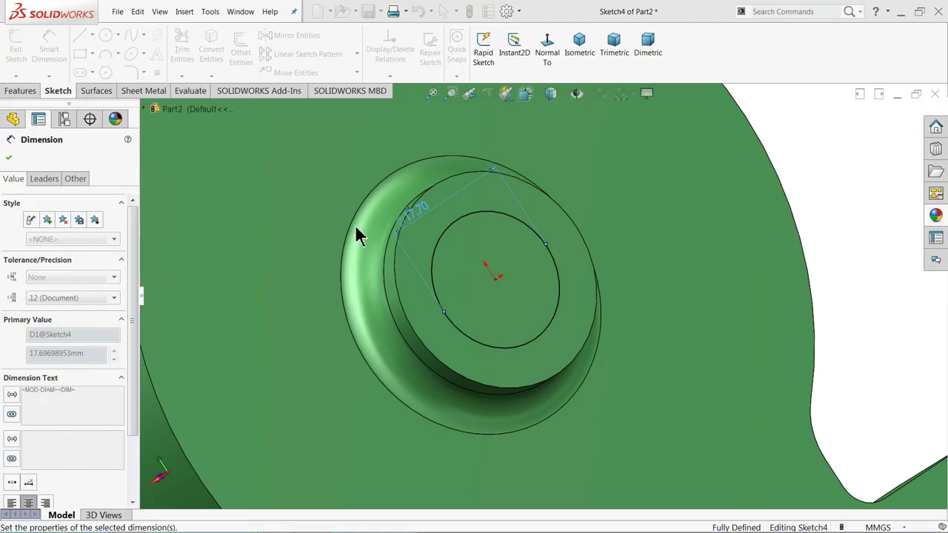
pyautogui.click(22, 90)
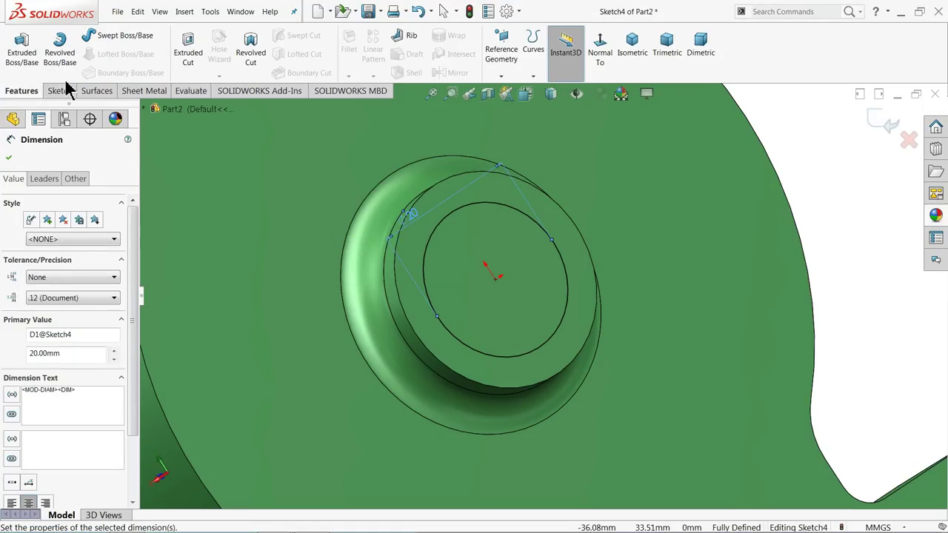
# Cut the Ø20 circle Through All to bore a hole through the boss, Cut-Extrude2
pyautogui.click(187, 56)
pyautogui.click(65, 234)
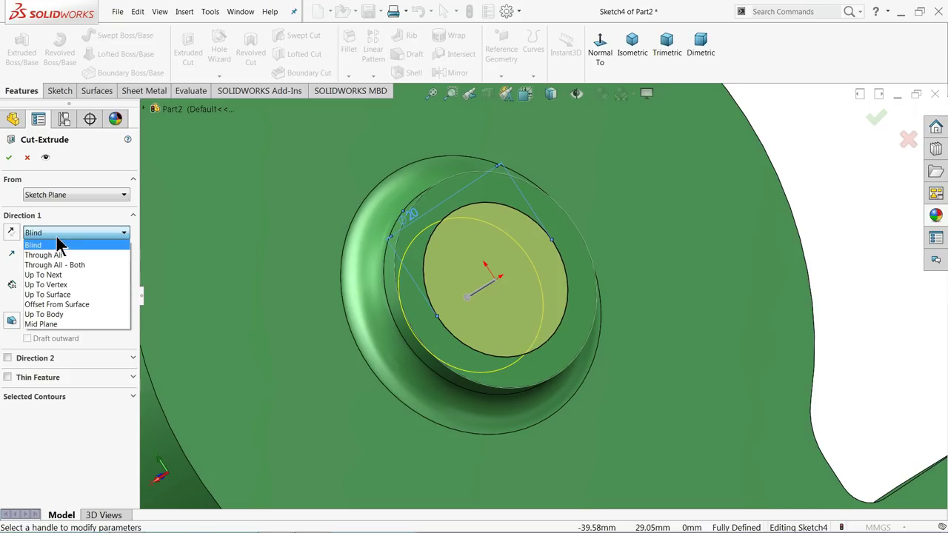
pyautogui.click(22, 253)
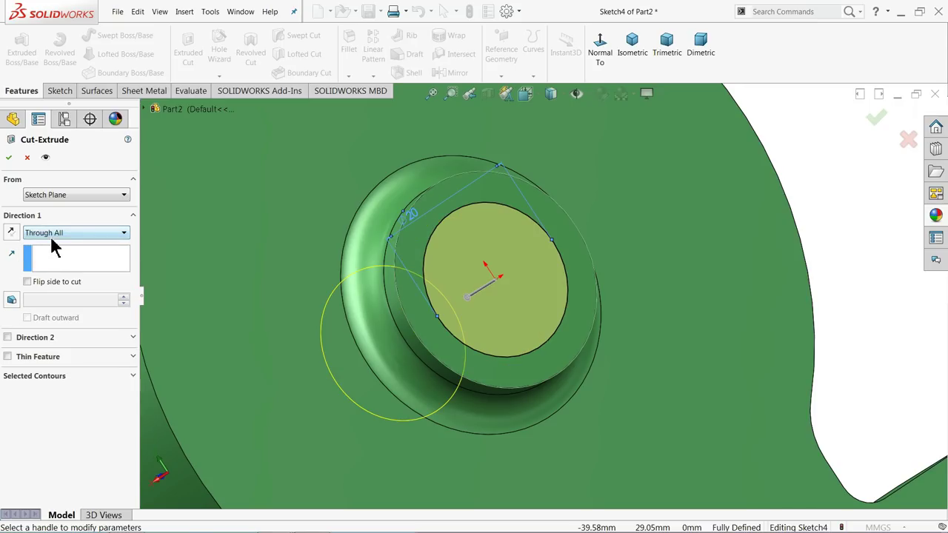
pyautogui.click(8, 157)
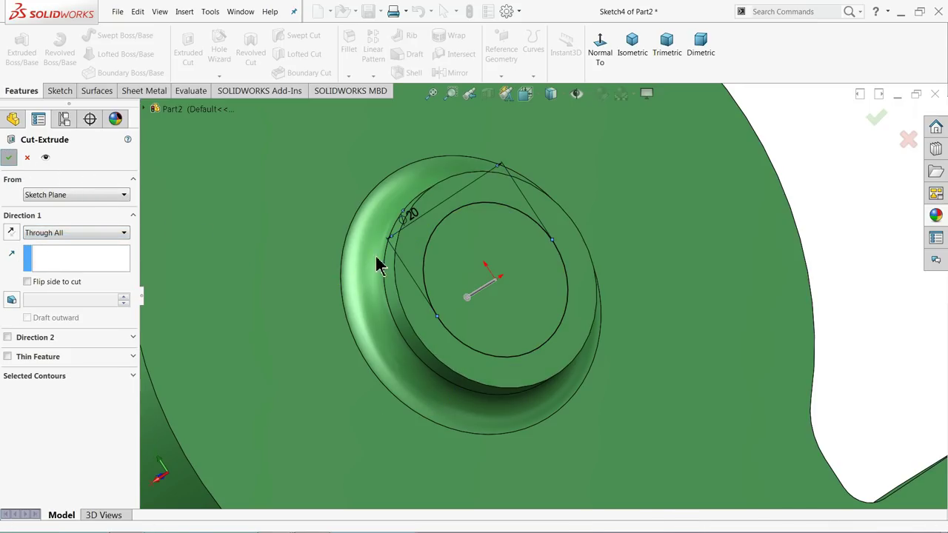
pyautogui.moveTo(483, 287); pyautogui.dragTo(490, 296, button='middle')
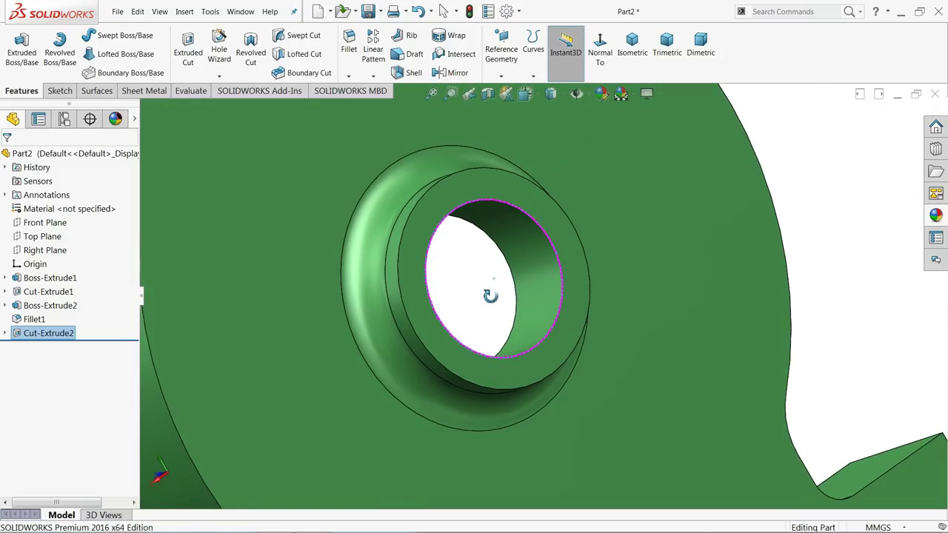
pyautogui.scroll(3, 490, 296)
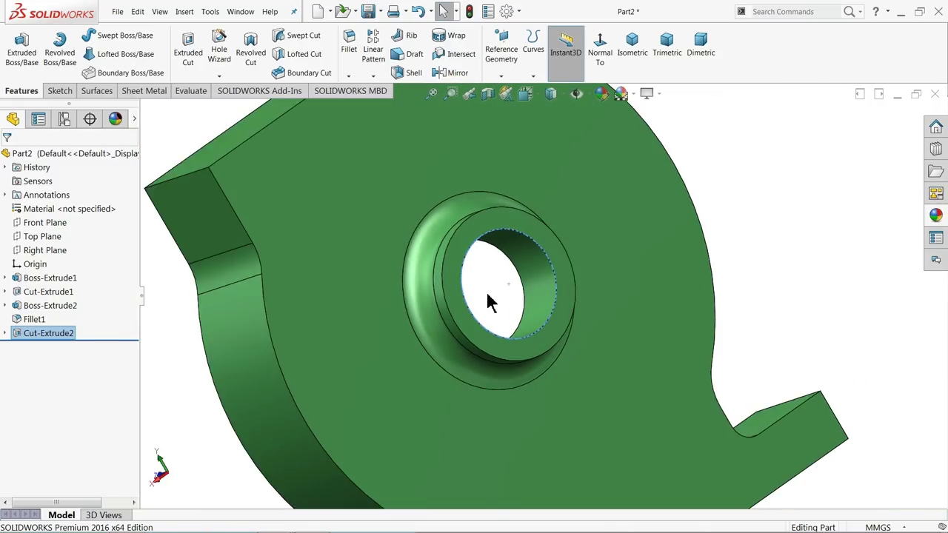
pyautogui.scroll(2, 491, 302)
pyautogui.click(740, 212)
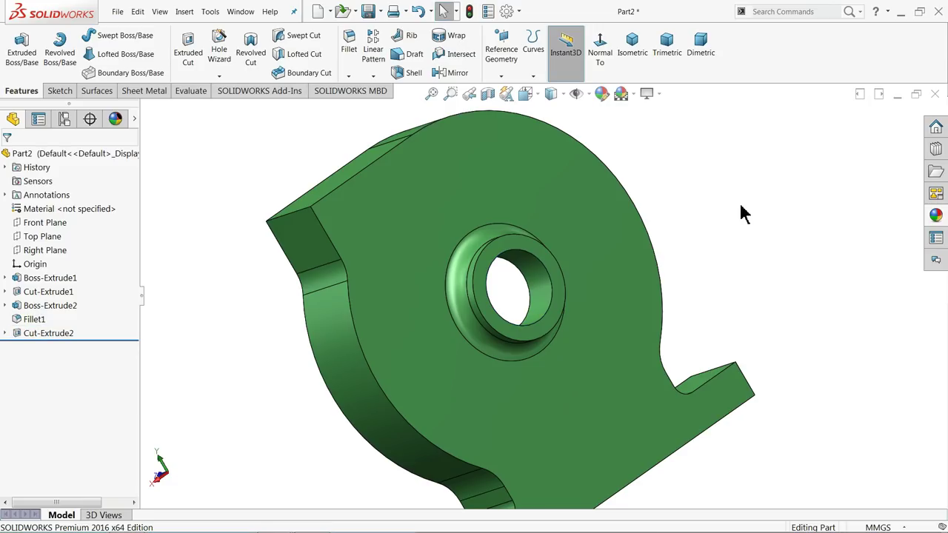
pyautogui.click(348, 77)
# Start a chamfer with a 2 mm distance at 45°
pyautogui.click(363, 103)
pyautogui.scroll(3, 429, 271)
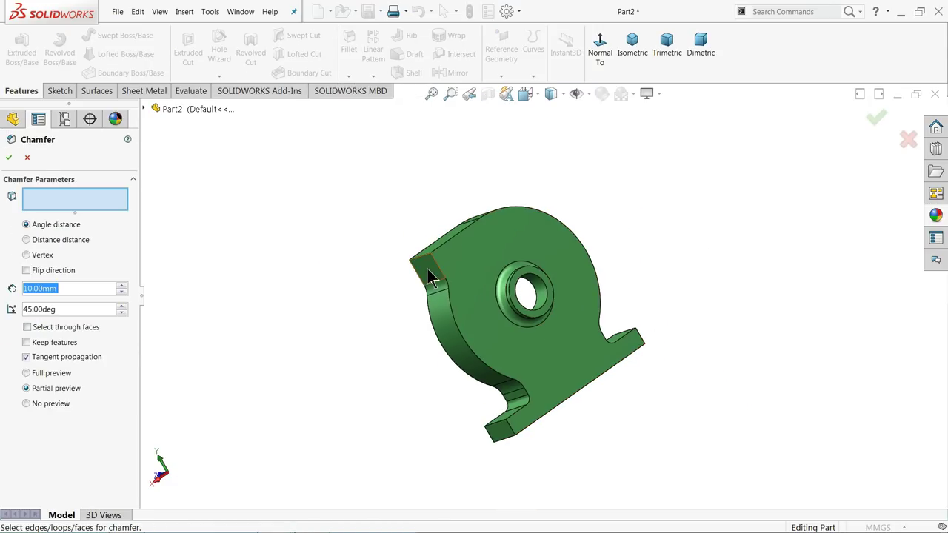
pyautogui.moveTo(432, 278)
pyautogui.mouseDown(button='middle')
pyautogui.moveTo(550, 237)
pyautogui.moveTo(546, 279)
pyautogui.mouseUp(button='middle')
pyautogui.scroll(-3, 555, 400)
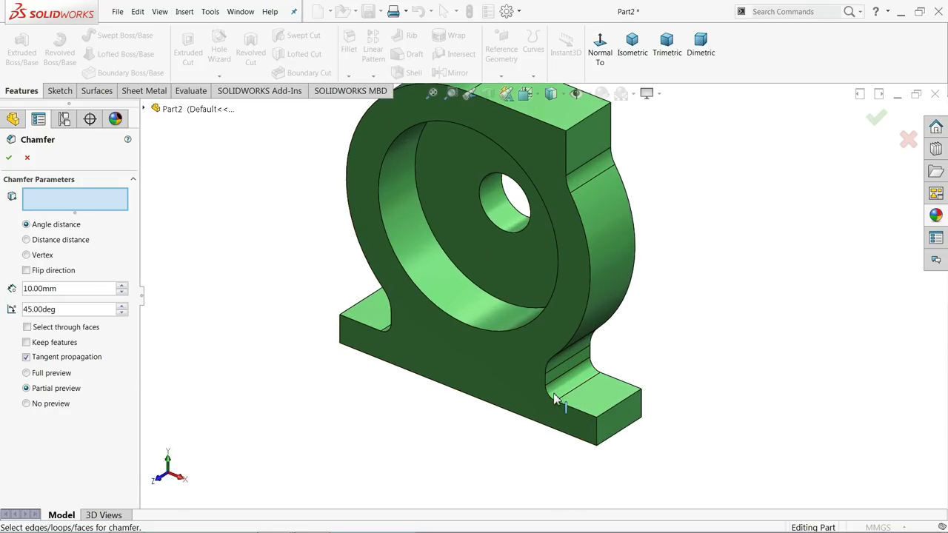
pyautogui.scroll(-3, 556, 400)
pyautogui.doubleClick(26, 289)
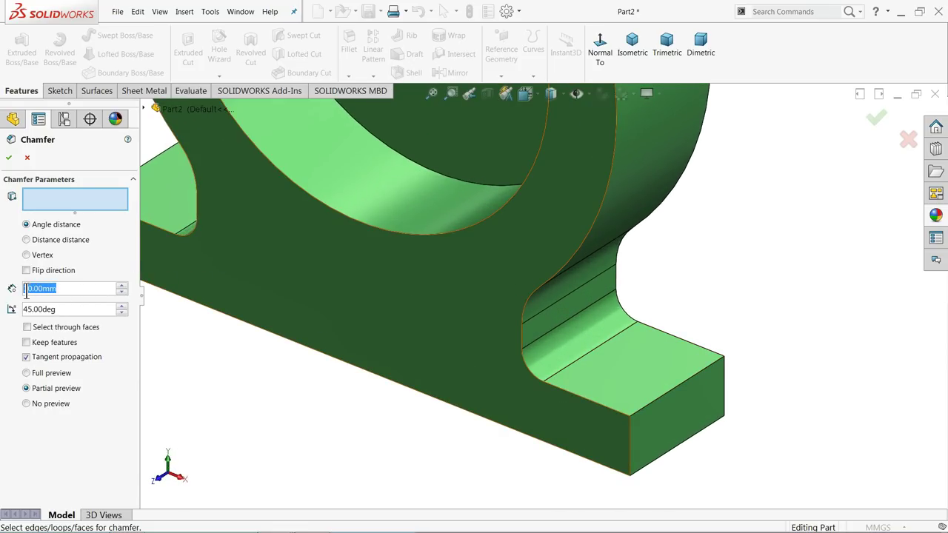
pyautogui.write('2')
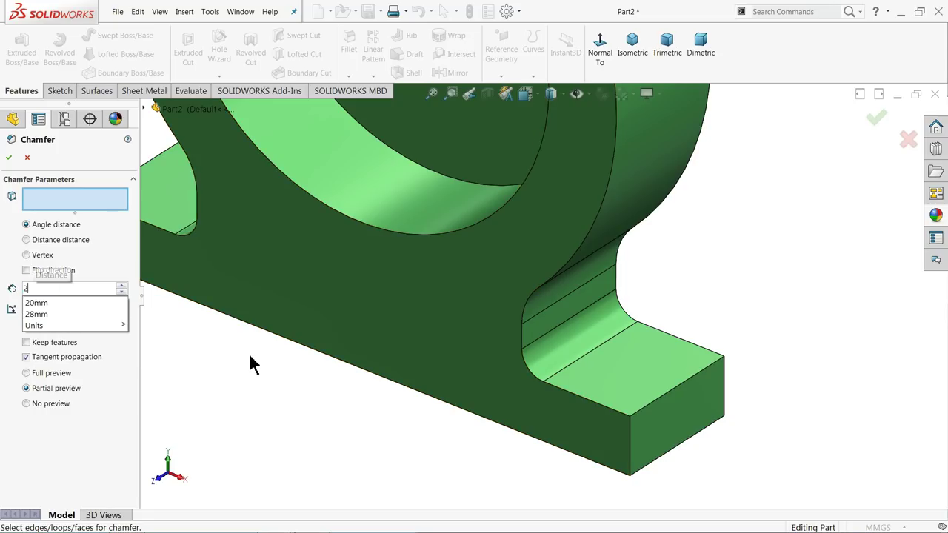
pyautogui.press('Return')
# Chamfer the four outer edges of the base feet, creating Chamfer1
pyautogui.click(631, 447)
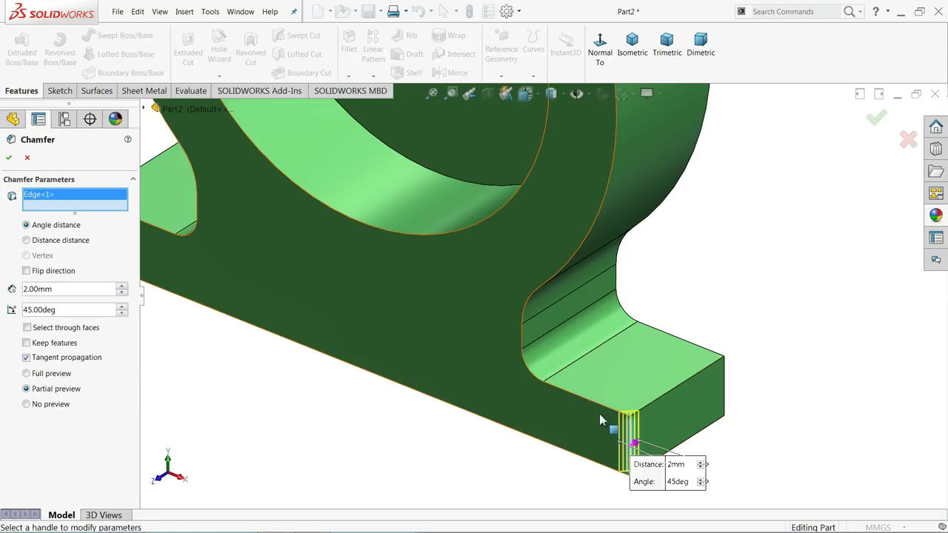
pyautogui.click(724, 393)
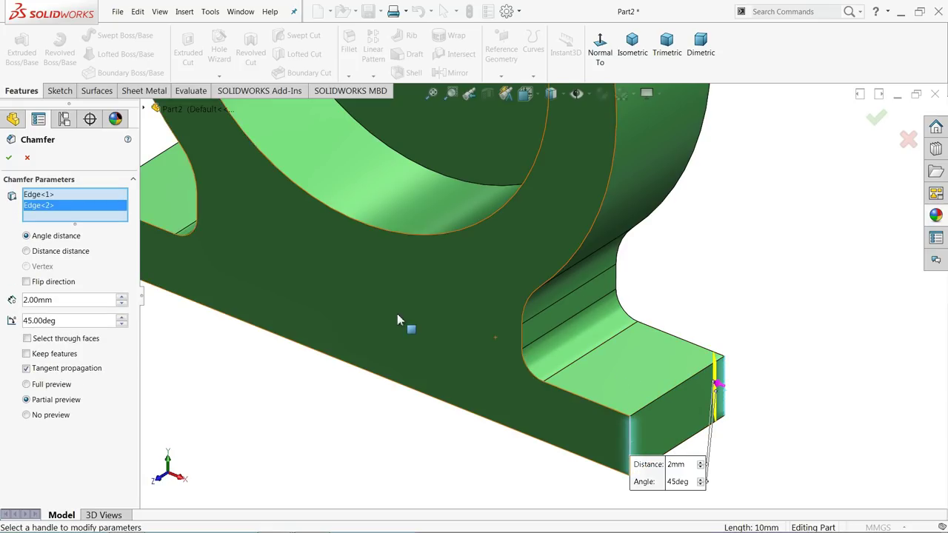
pyautogui.scroll(3, 397, 320)
pyautogui.click(282, 265)
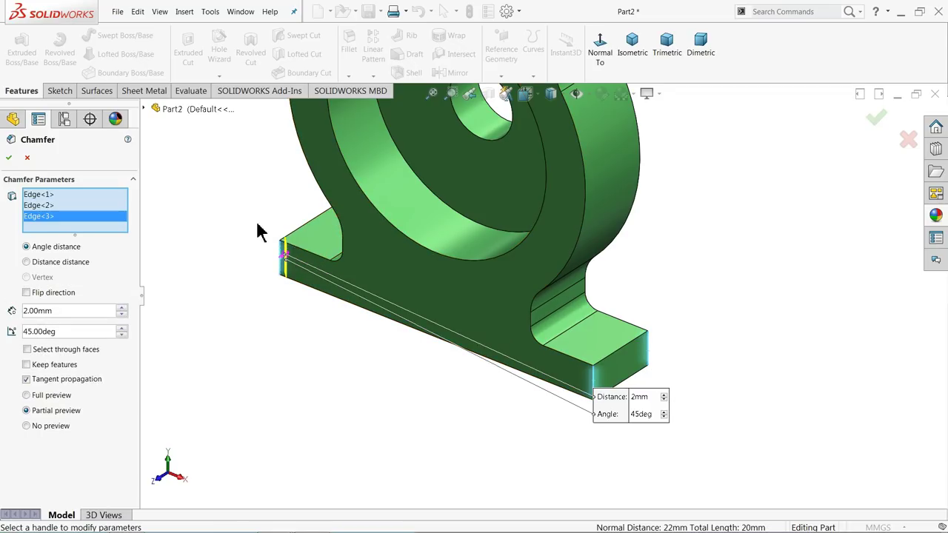
pyautogui.moveTo(264, 229); pyautogui.dragTo(283, 213, button='middle')
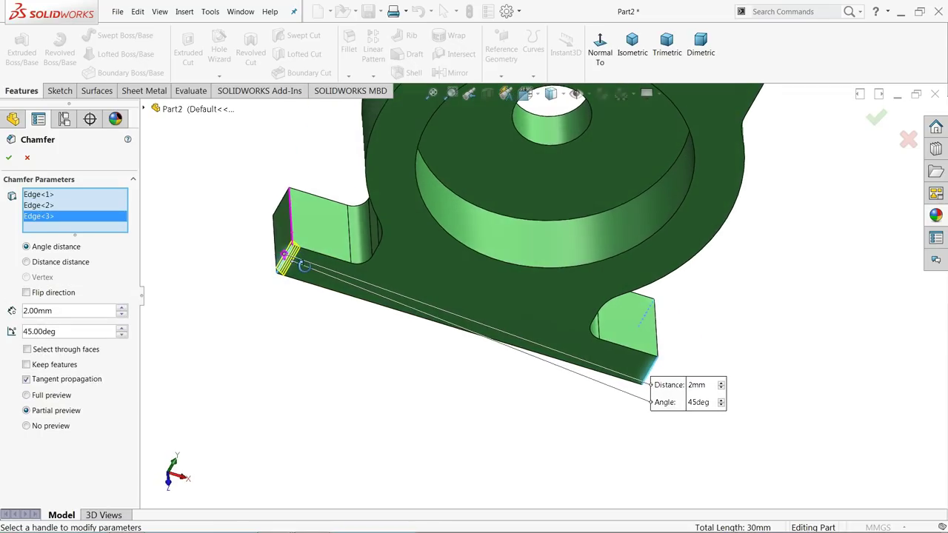
pyautogui.click(283, 215)
pyautogui.moveTo(243, 313)
pyautogui.mouseDown(button='middle')
pyautogui.moveTo(214, 277)
pyautogui.moveTo(164, 264)
pyautogui.mouseUp(button='middle')
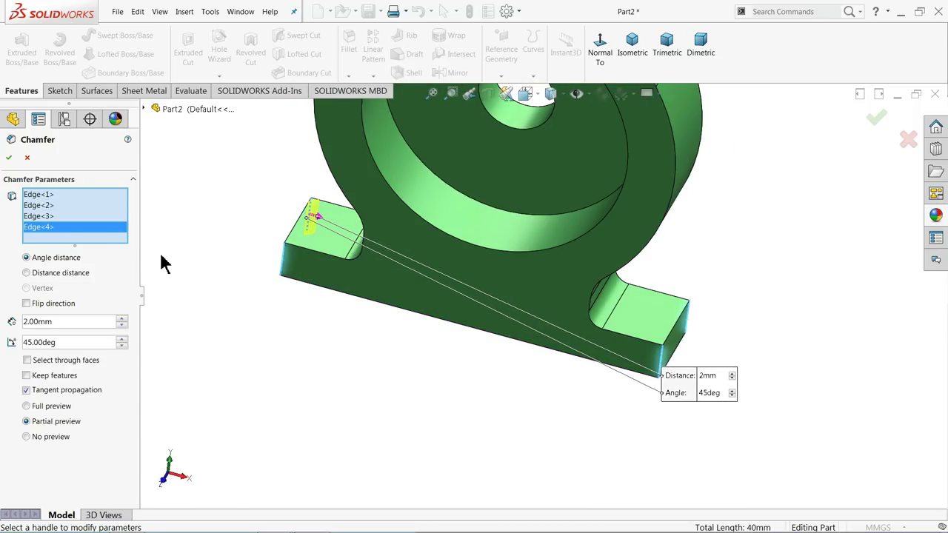
pyautogui.click(10, 158)
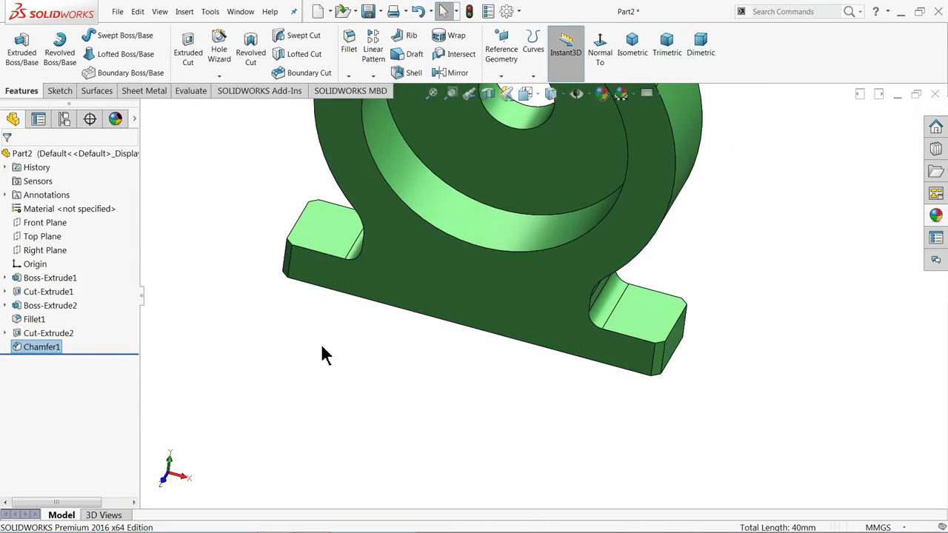
pyautogui.moveTo(305, 316); pyautogui.dragTo(306, 328, button='middle')
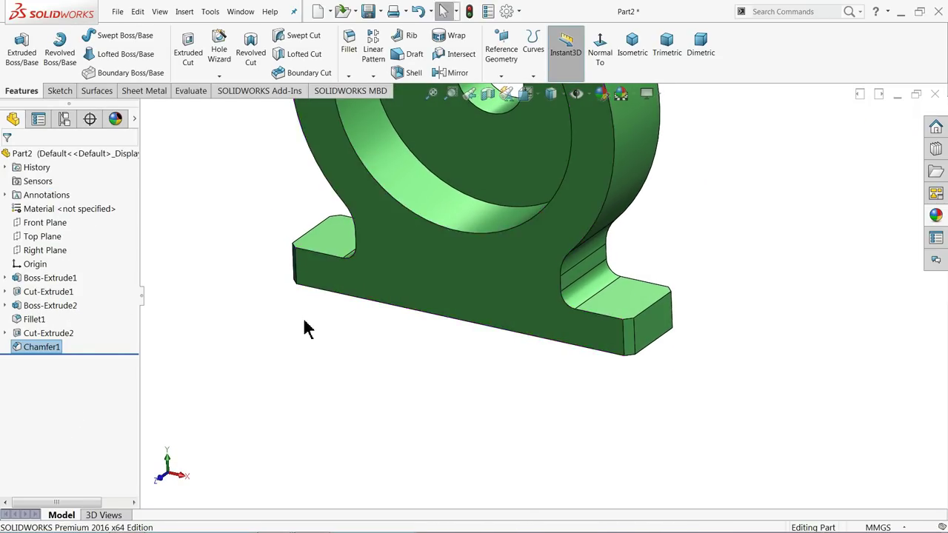
# Fit the part in view and start a new sketch on its top face
pyautogui.press('f')
pyautogui.scroll(-2, 544, 164)
pyautogui.moveTo(545, 164); pyautogui.dragTo(446, 318, button='middle')
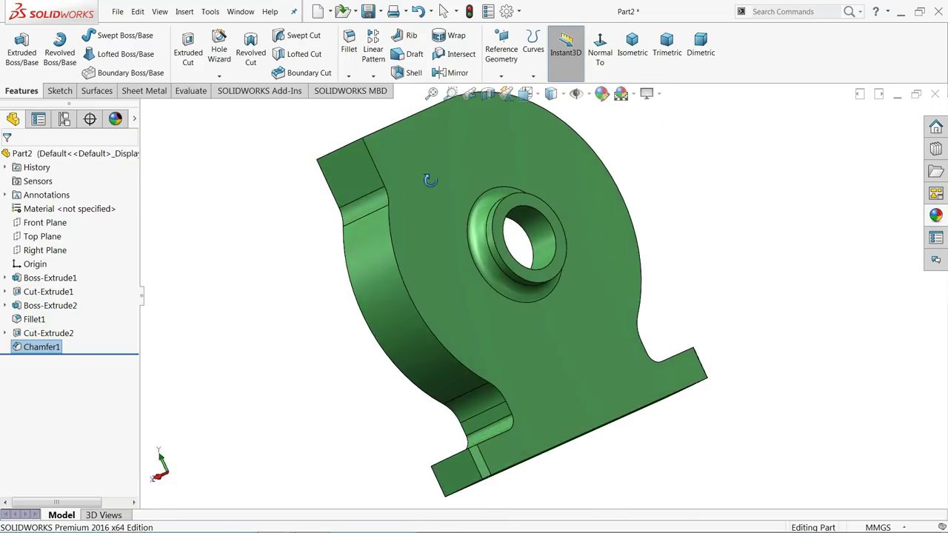
pyautogui.click(451, 207)
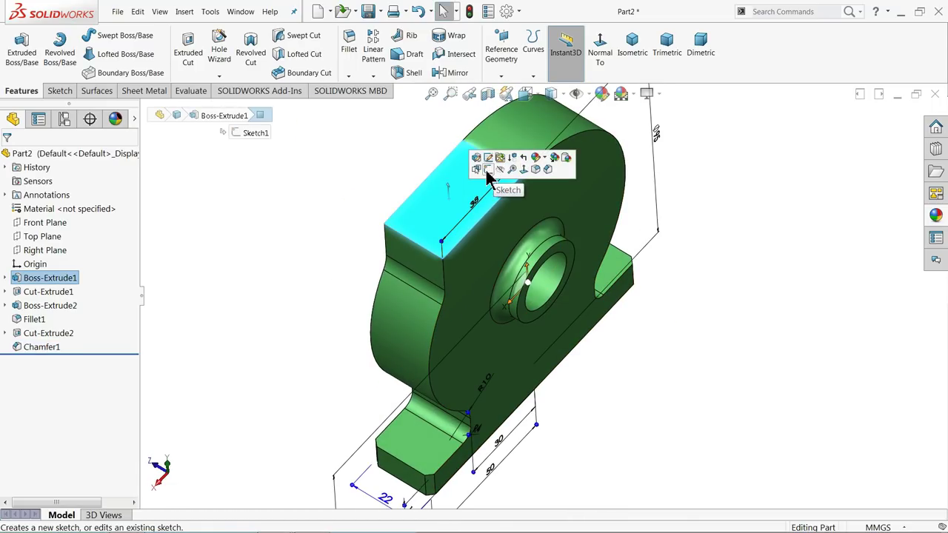
pyautogui.click(490, 172)
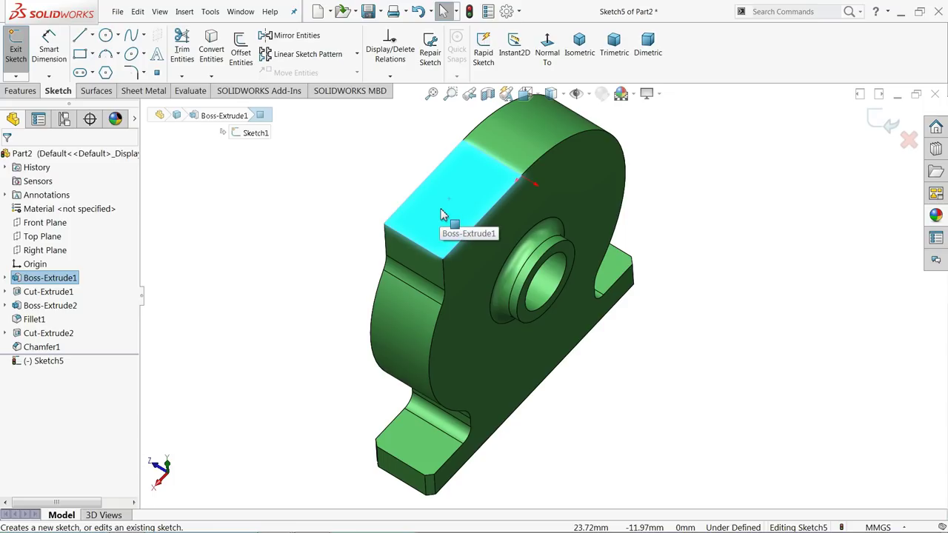
# Draw a construction centreline across the top face between edge midpoints, then exit Sketch5
pyautogui.scroll(-2, 469, 182)
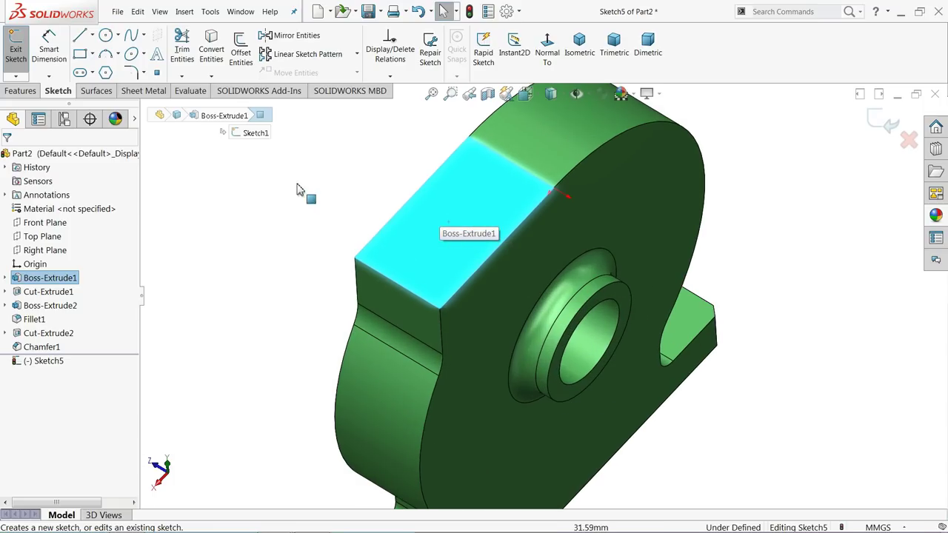
pyautogui.click(93, 34)
pyautogui.click(98, 63)
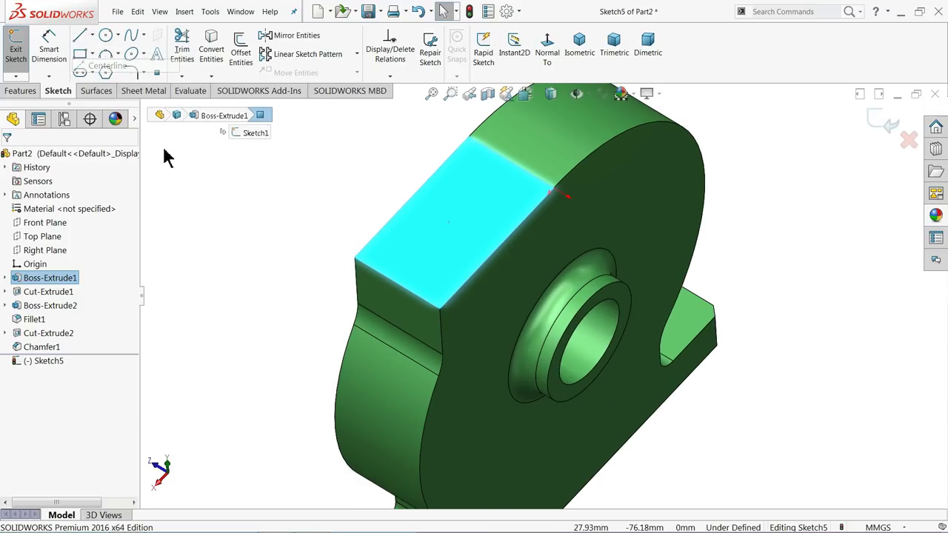
pyautogui.click(397, 284)
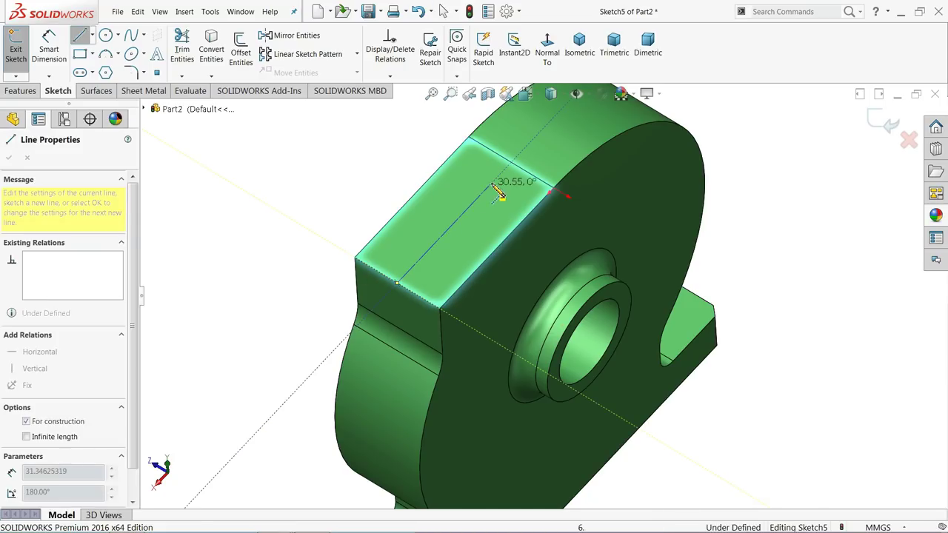
pyautogui.click(511, 163)
pyautogui.rightClick(406, 165)
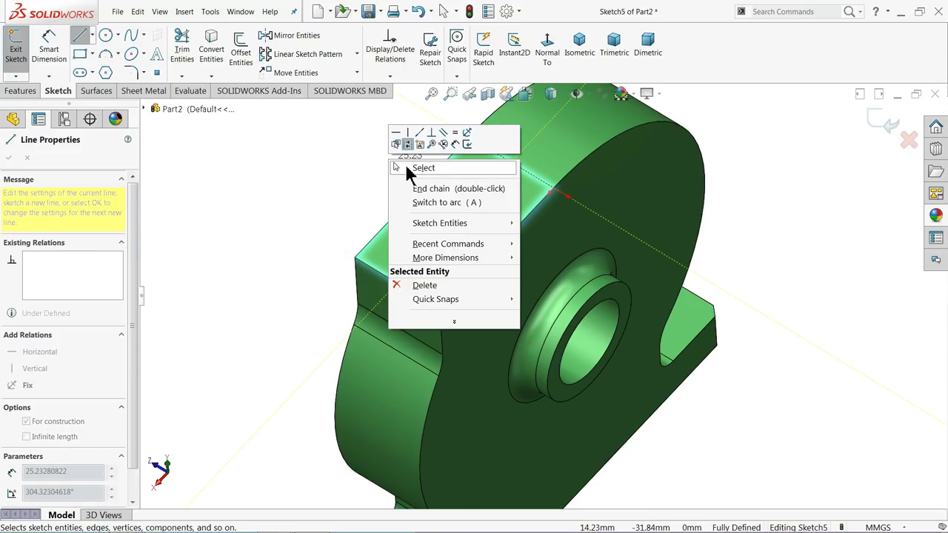
pyautogui.click(409, 167)
pyautogui.click(859, 135)
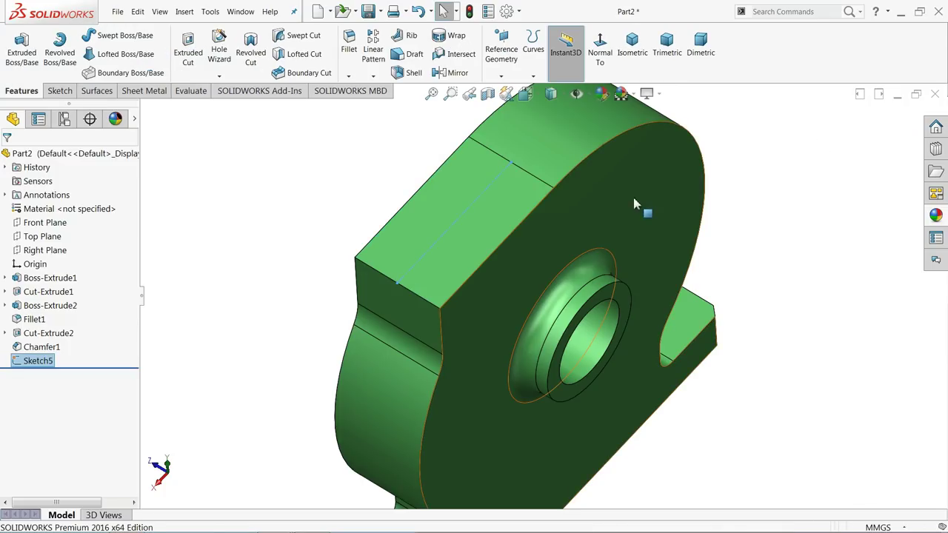
# Define an ANSI Metric M8x1.25 bottoming tapped hole on the top face
pyautogui.click(462, 234)
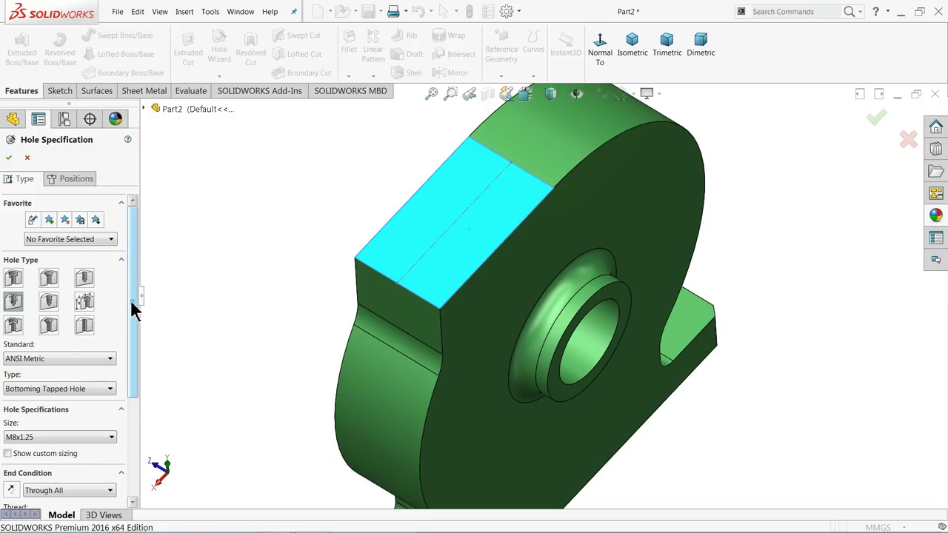
pyautogui.moveTo(131, 306); pyautogui.dragTo(131, 355)
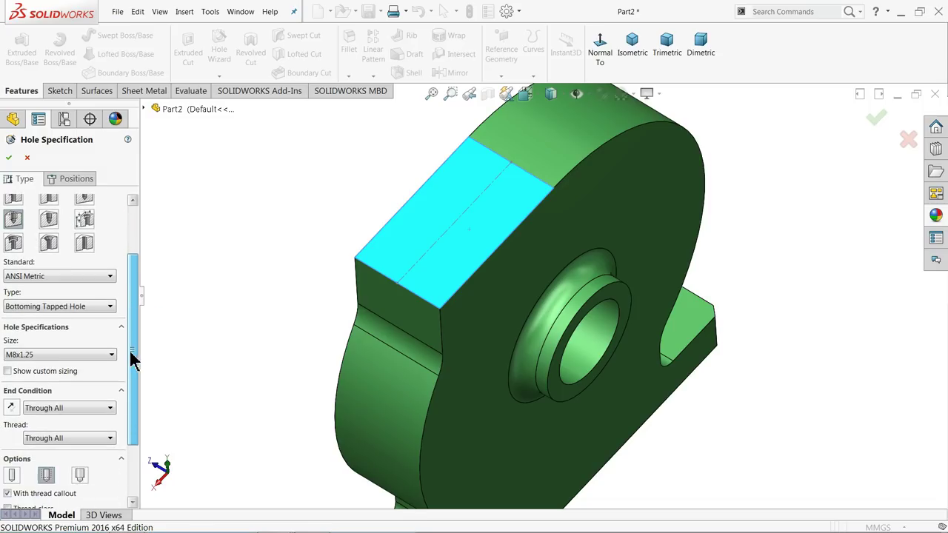
pyautogui.click(59, 273)
pyautogui.click(59, 273)
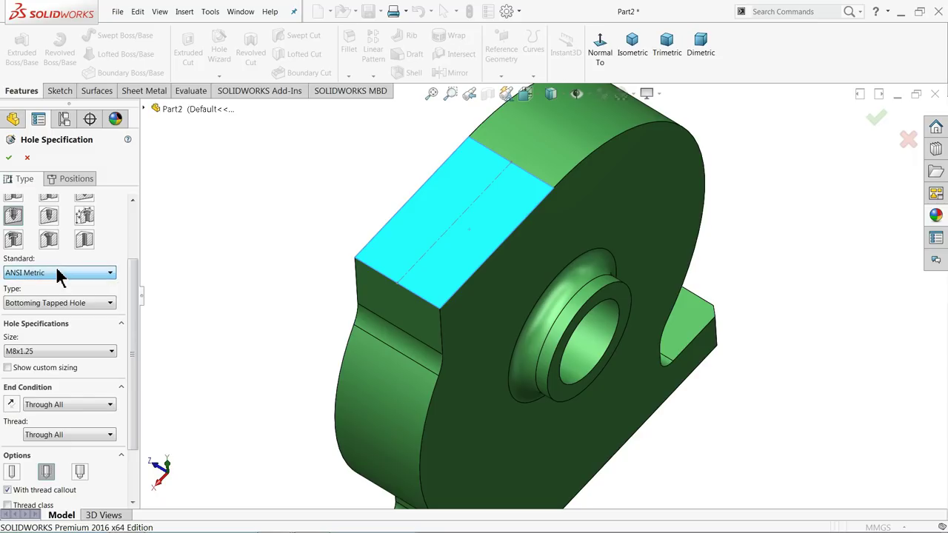
pyautogui.click(59, 273)
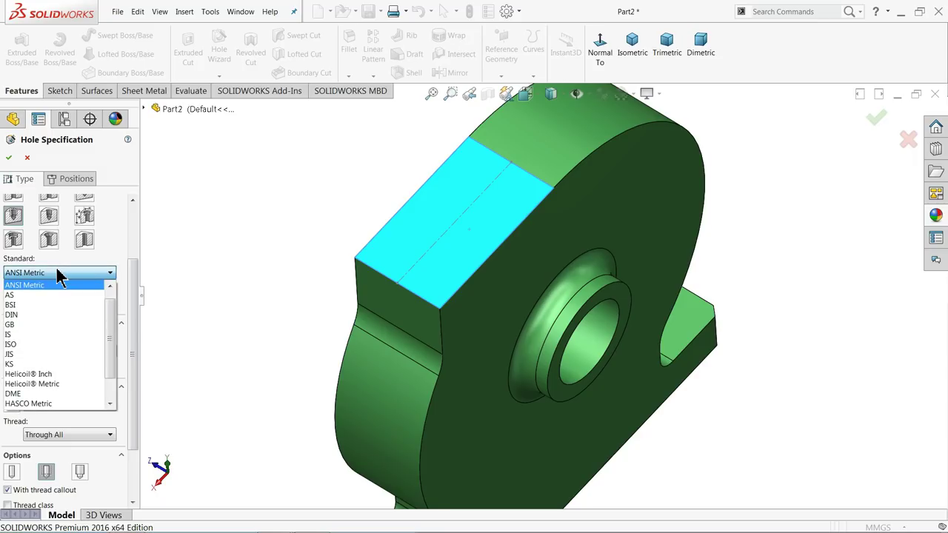
pyautogui.click(59, 273)
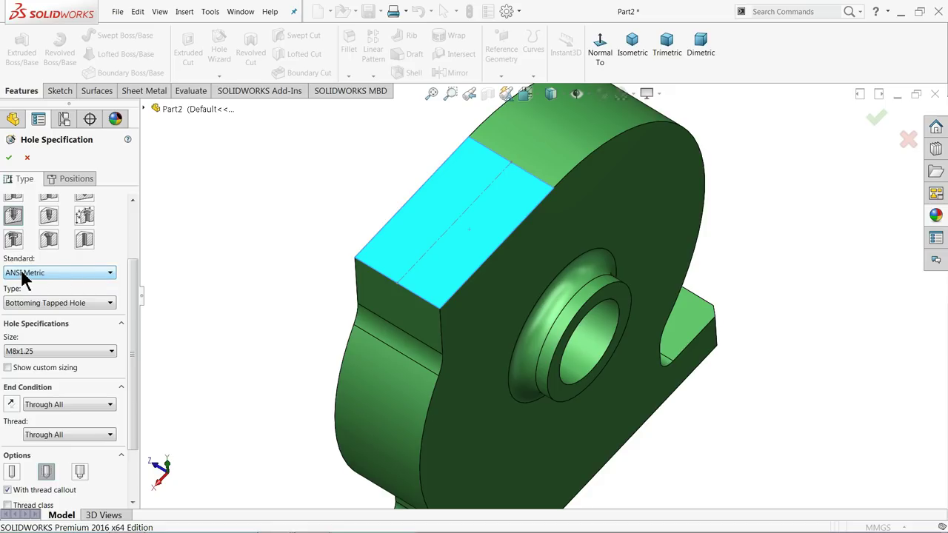
pyautogui.click(55, 303)
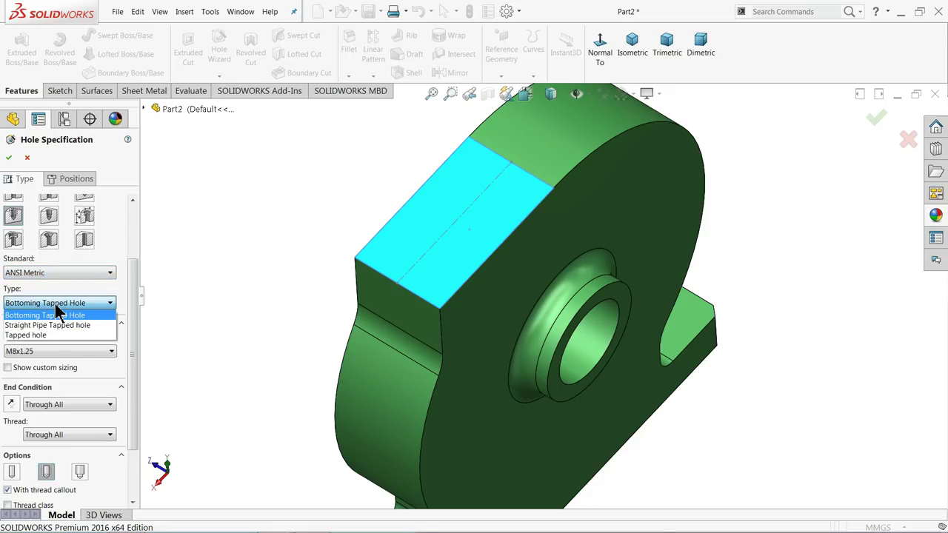
pyautogui.click(65, 307)
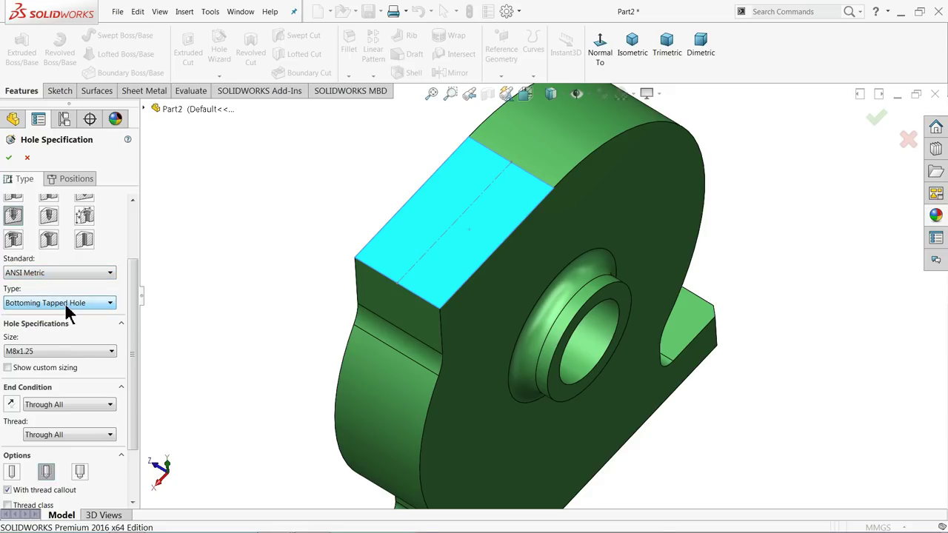
pyautogui.click(72, 352)
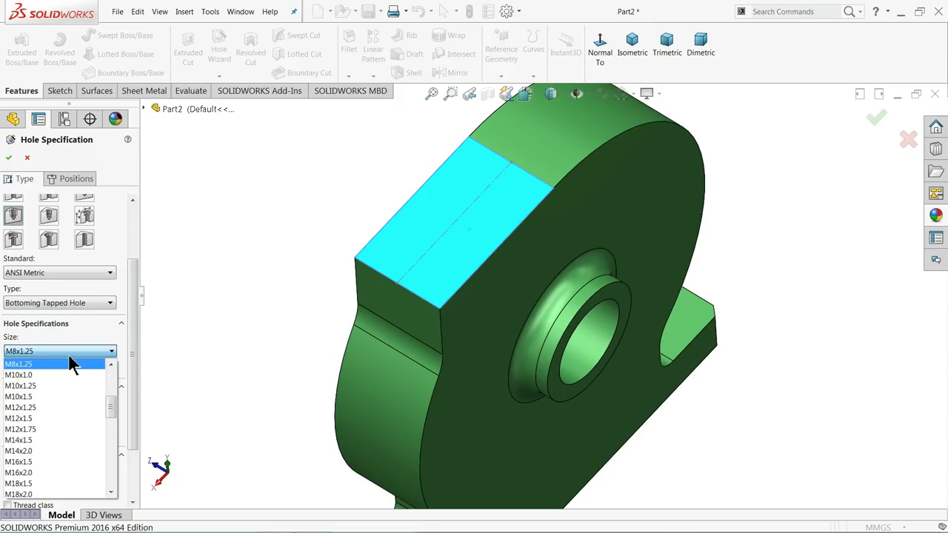
pyautogui.click(71, 363)
# Make the tapped hole blind, 29.75 mm deep, and move to hole positioning
pyautogui.scroll(-3, 125, 362)
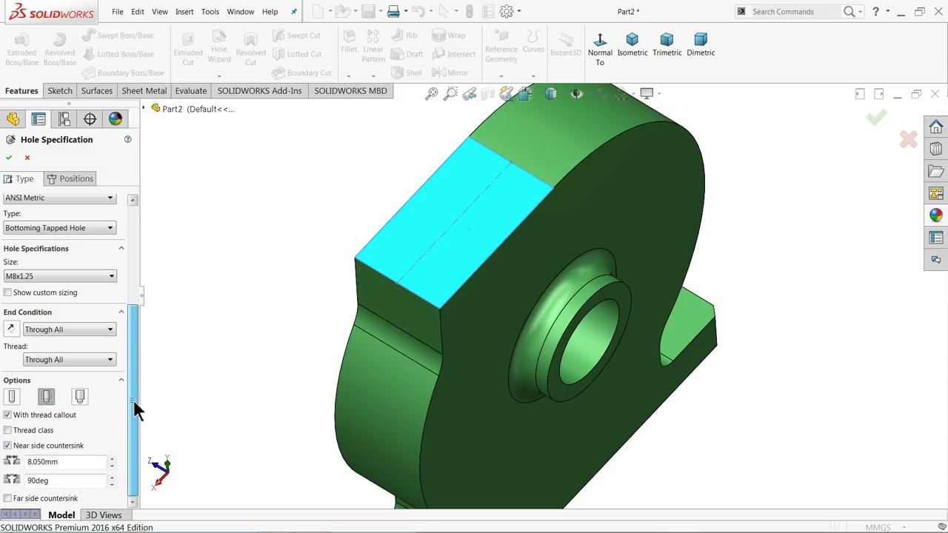
pyautogui.click(40, 337)
pyautogui.click(40, 340)
pyautogui.write('29.75')
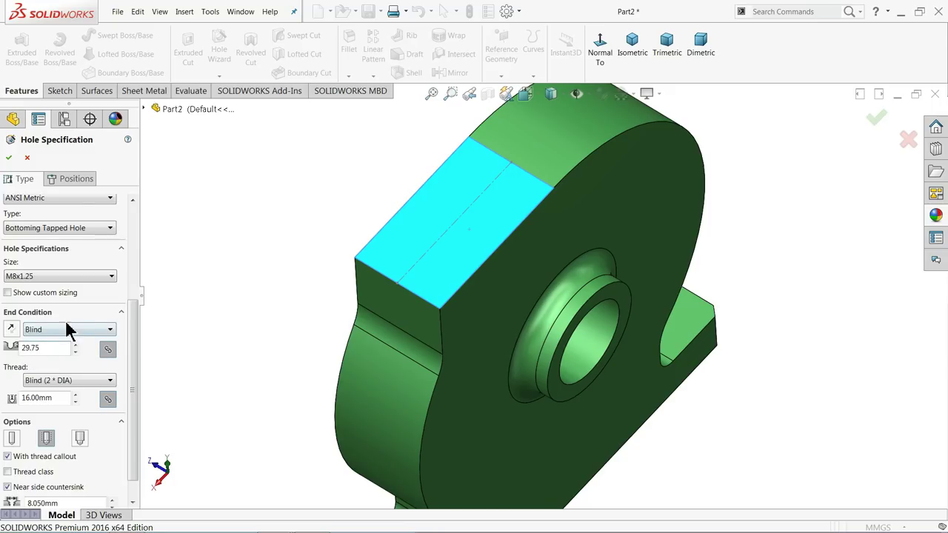
pyautogui.click(94, 312)
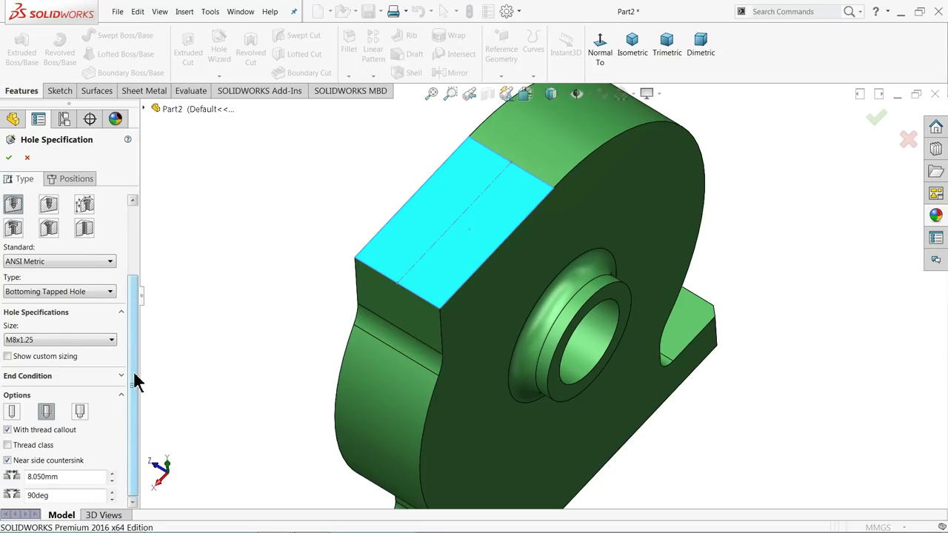
pyautogui.click(121, 376)
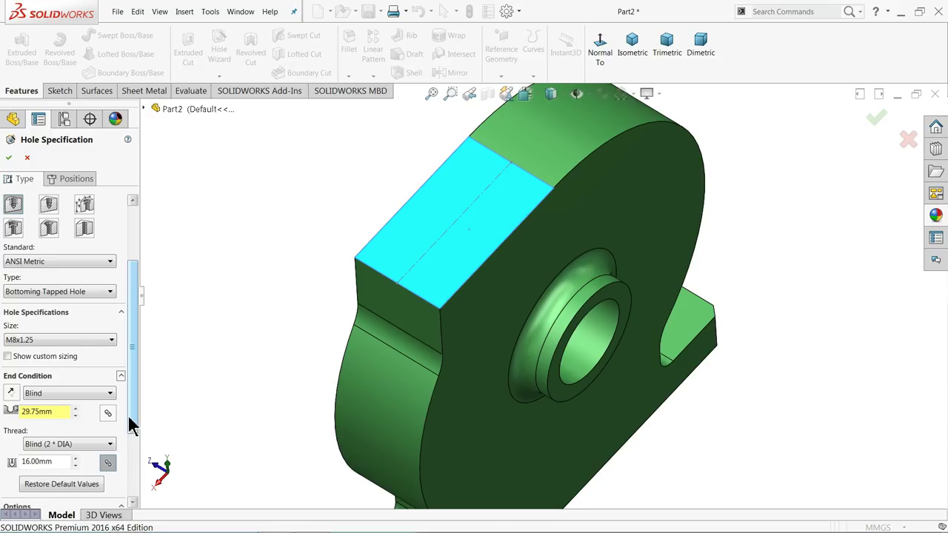
pyautogui.moveTo(133, 420); pyautogui.dragTo(136, 489)
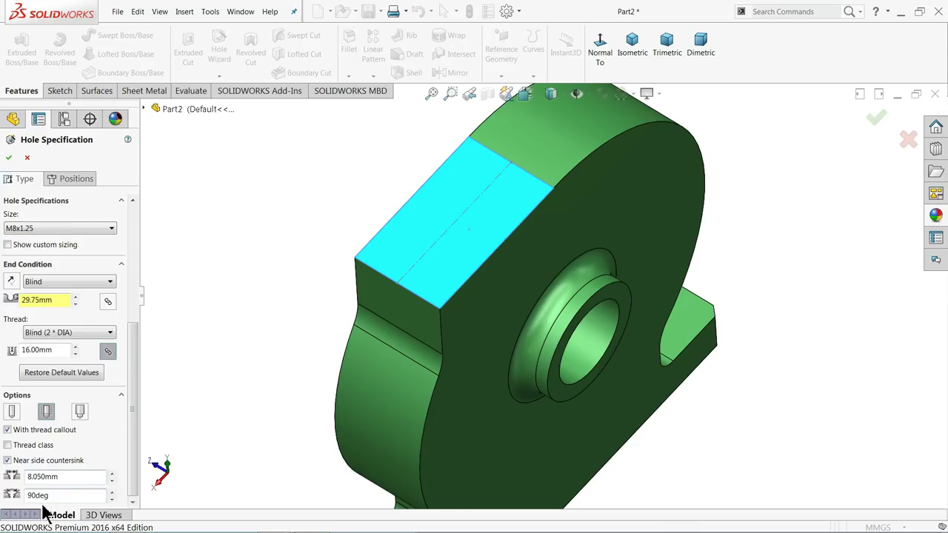
pyautogui.click(63, 177)
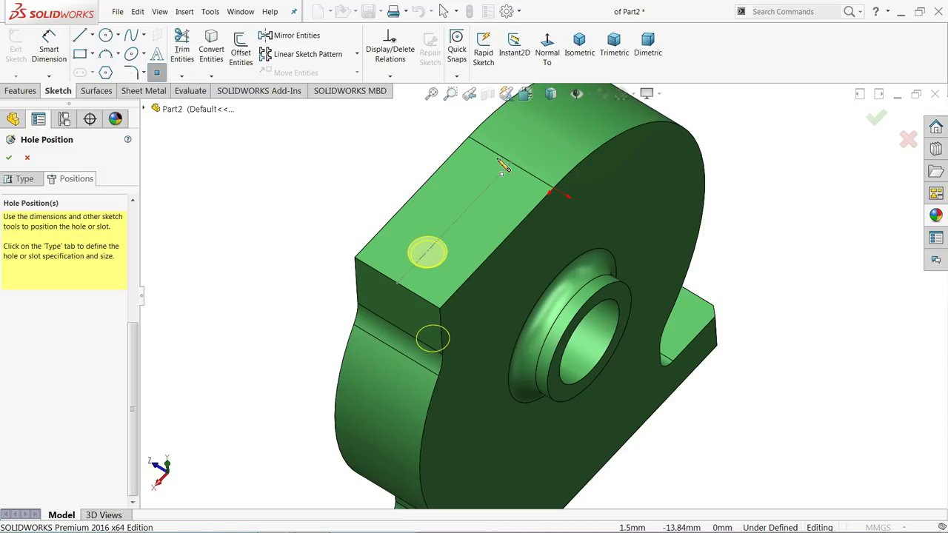
# Place the hole point on the top-face centreline, viewed straight on
pyautogui.click(545, 62)
pyautogui.click(585, 236)
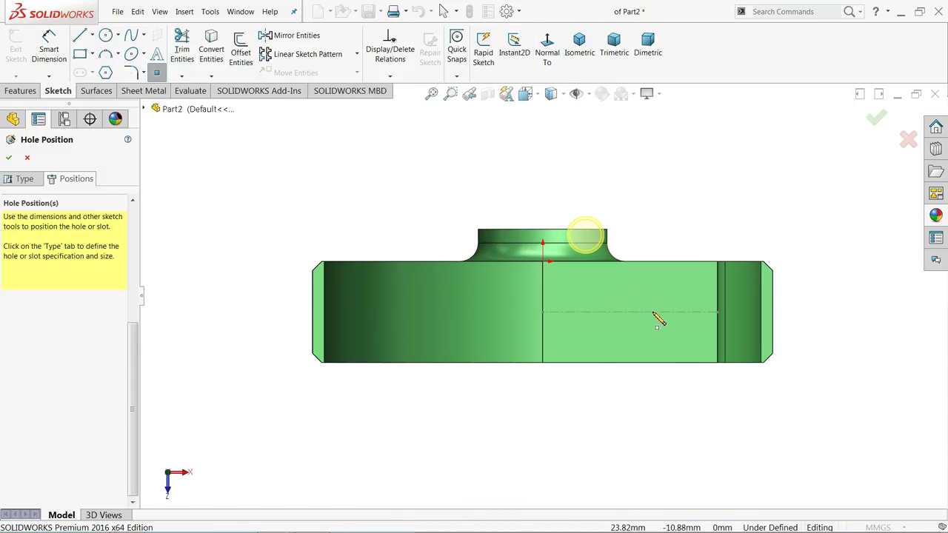
pyautogui.click(661, 312)
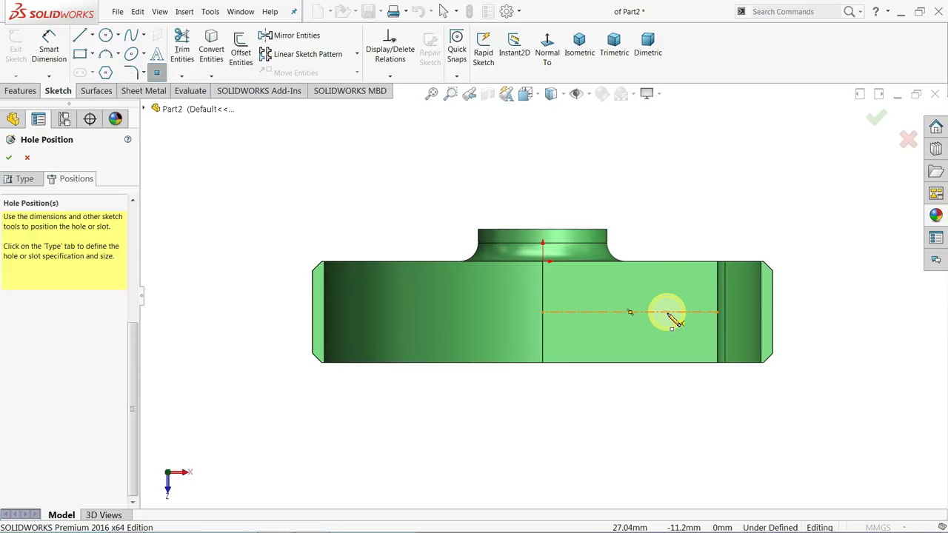
pyautogui.click(667, 311)
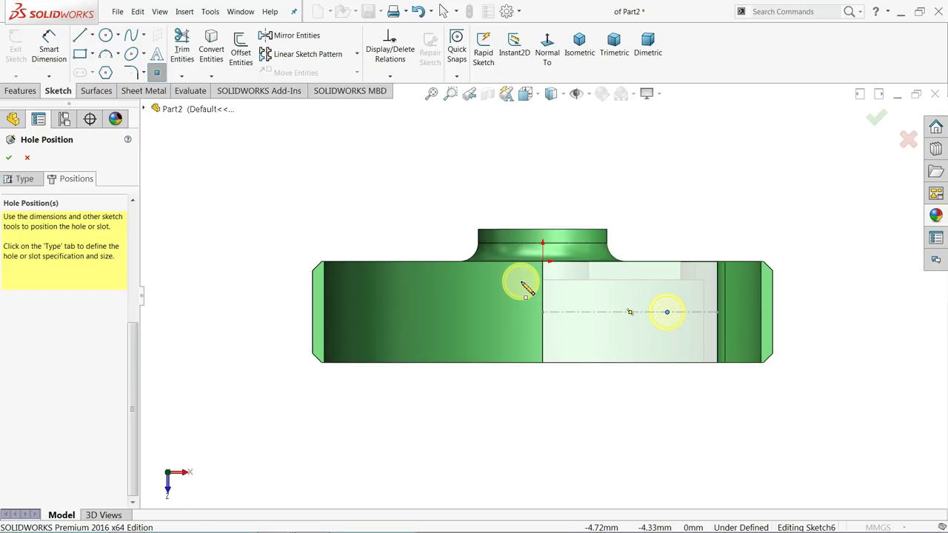
# Dimension the hole point 7.7758 mm from the edge vertex and finish the M8x1.25 tapped hole
pyautogui.click(49, 46)
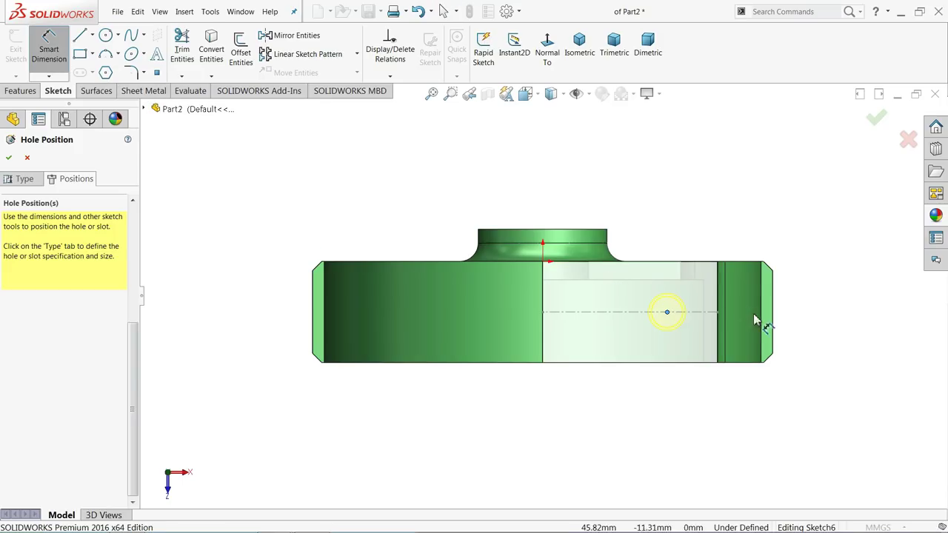
pyautogui.scroll(-3, 754, 320)
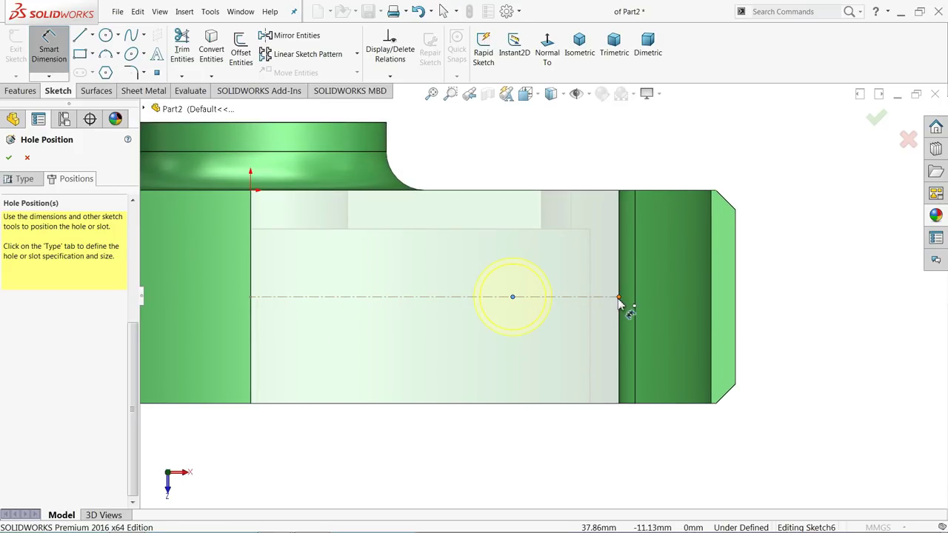
pyautogui.click(619, 300)
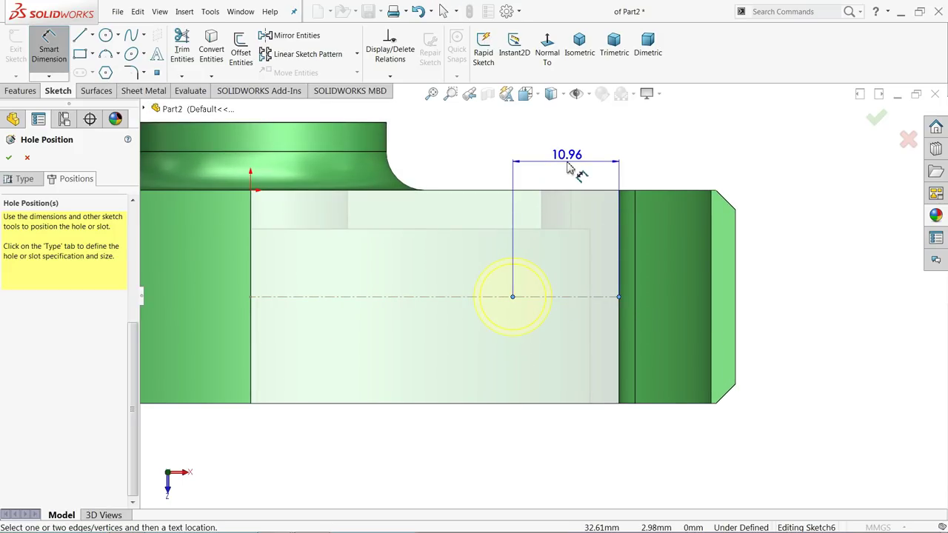
pyautogui.click(568, 168)
pyautogui.write('7')
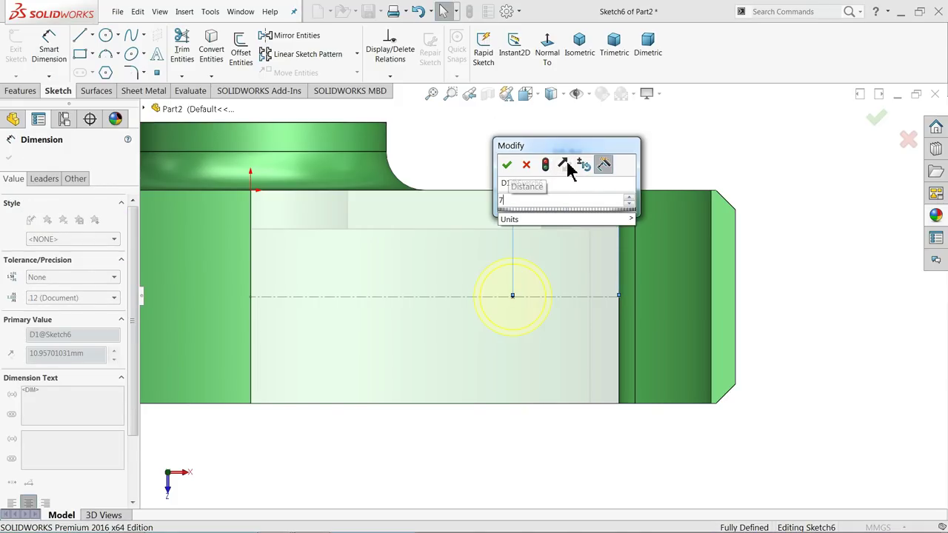
pyautogui.write('.77')
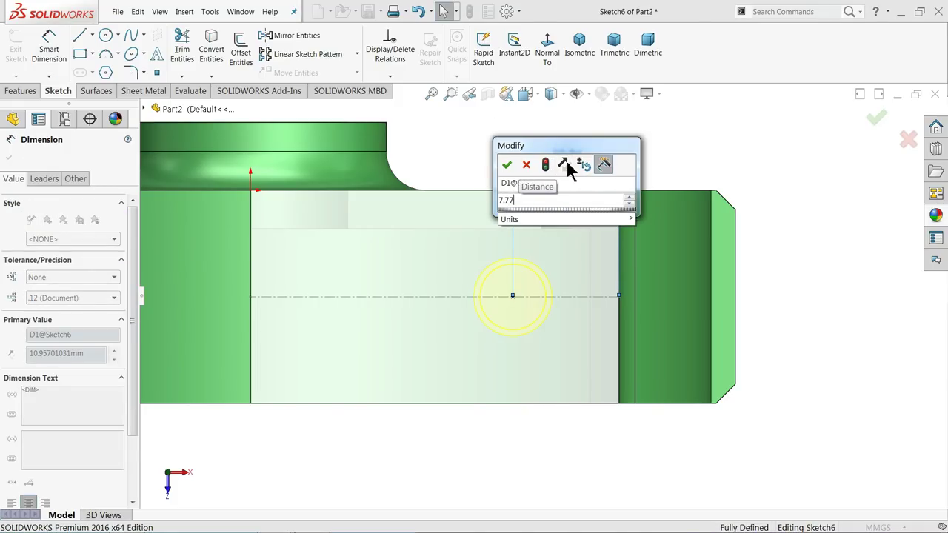
pyautogui.write('585')
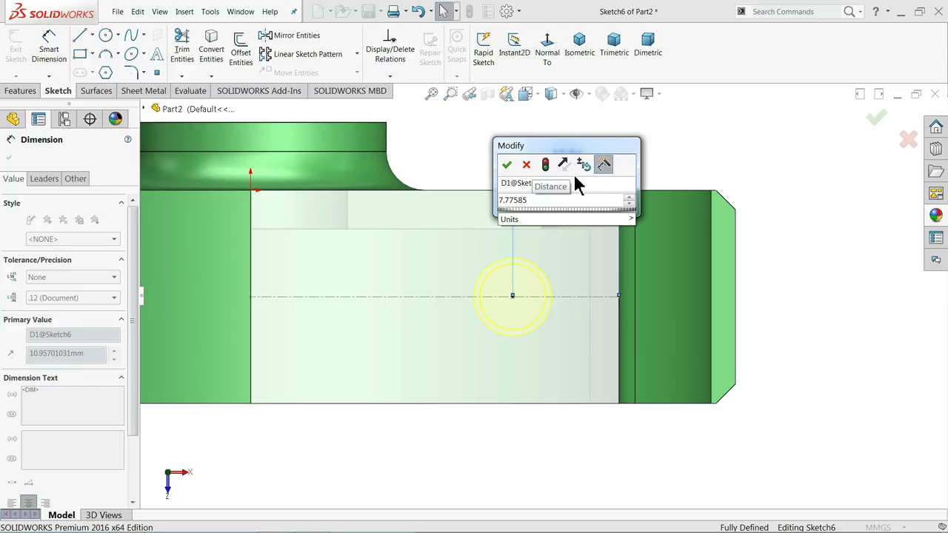
pyautogui.click(506, 164)
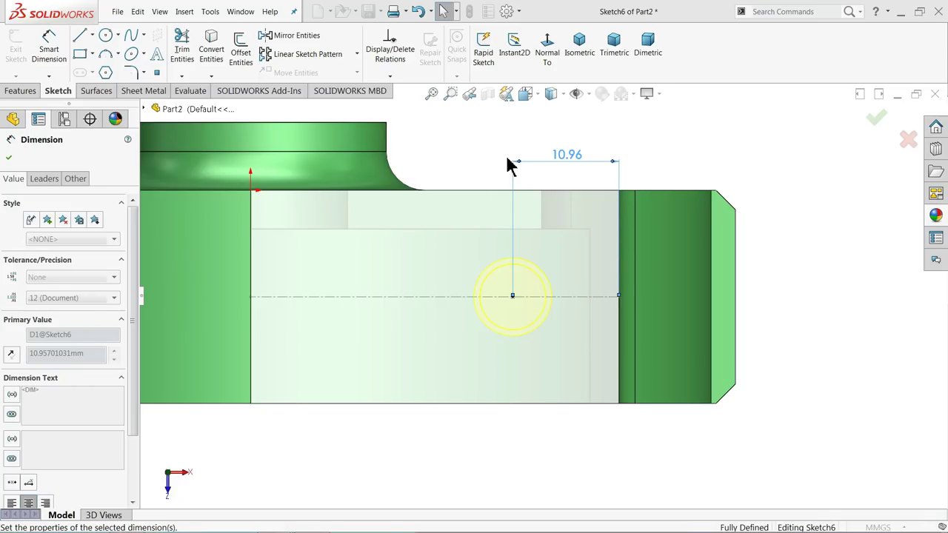
pyautogui.moveTo(482, 184); pyautogui.dragTo(485, 89, button='middle')
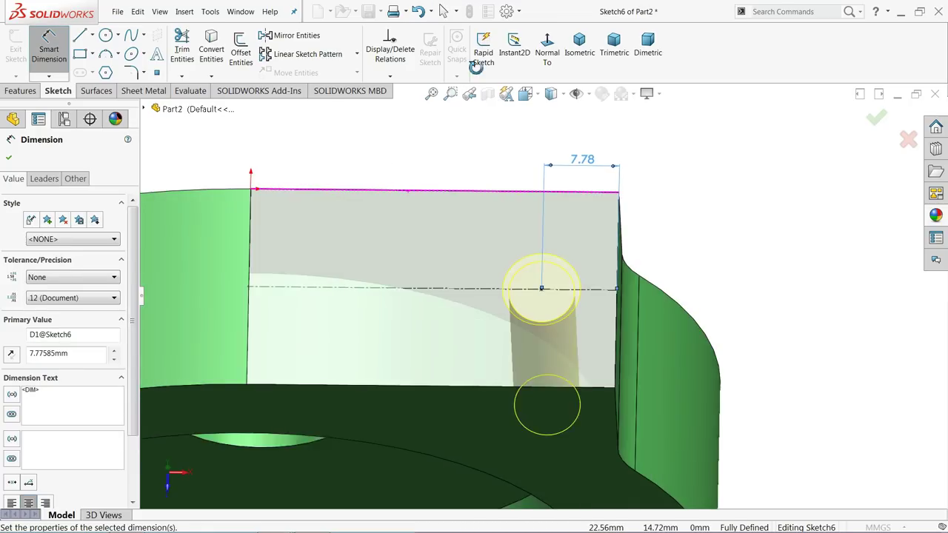
pyautogui.scroll(3, 667, 223)
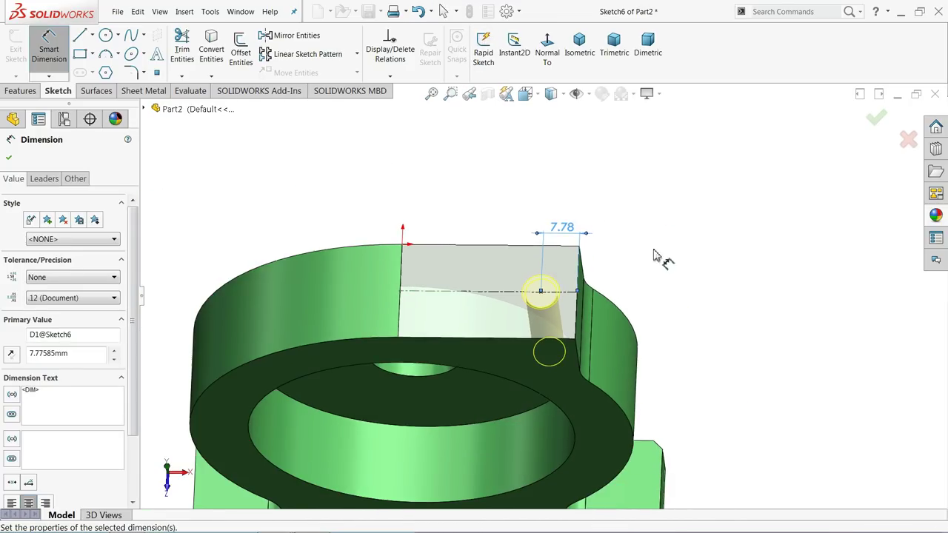
pyautogui.moveTo(664, 233)
pyautogui.mouseDown(button='middle')
pyautogui.moveTo(658, 77)
pyautogui.moveTo(607, 271)
pyautogui.mouseUp(button='middle')
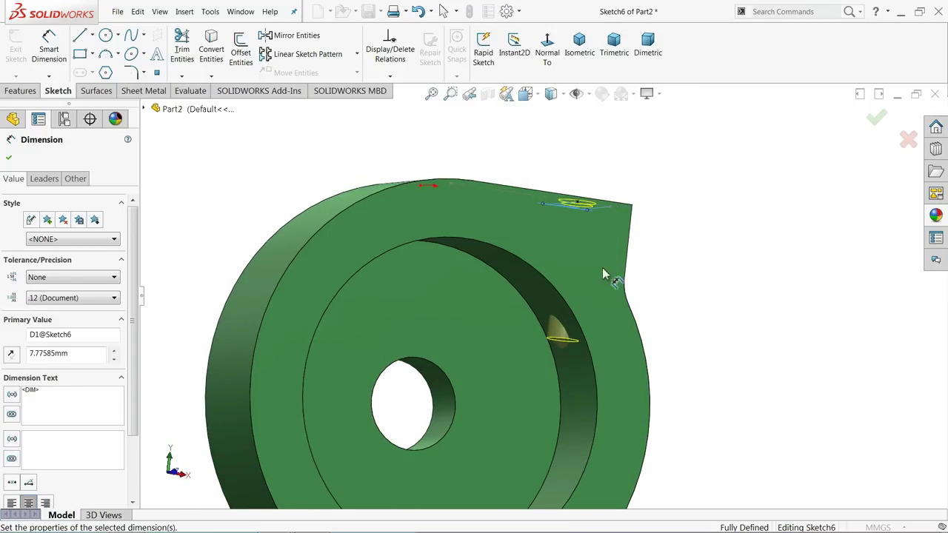
pyautogui.click(878, 121)
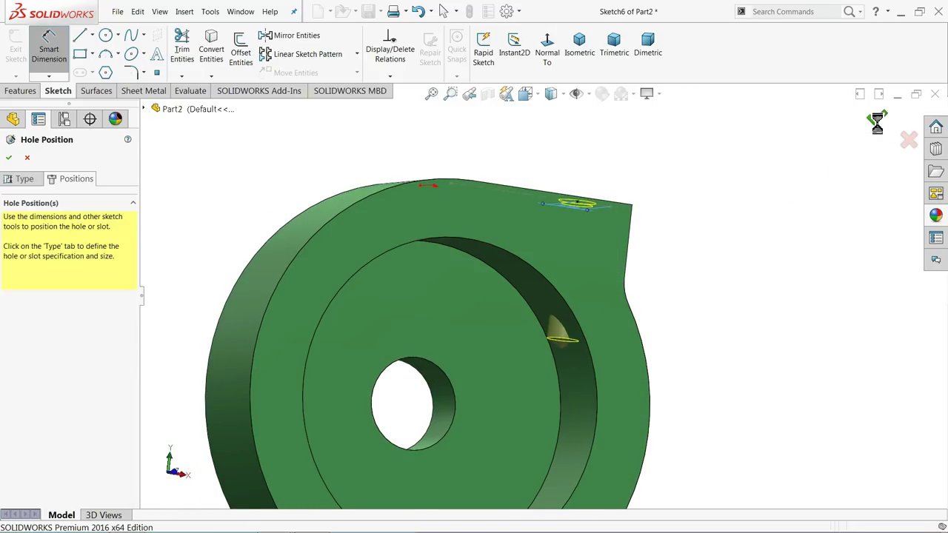
pyautogui.click(875, 118)
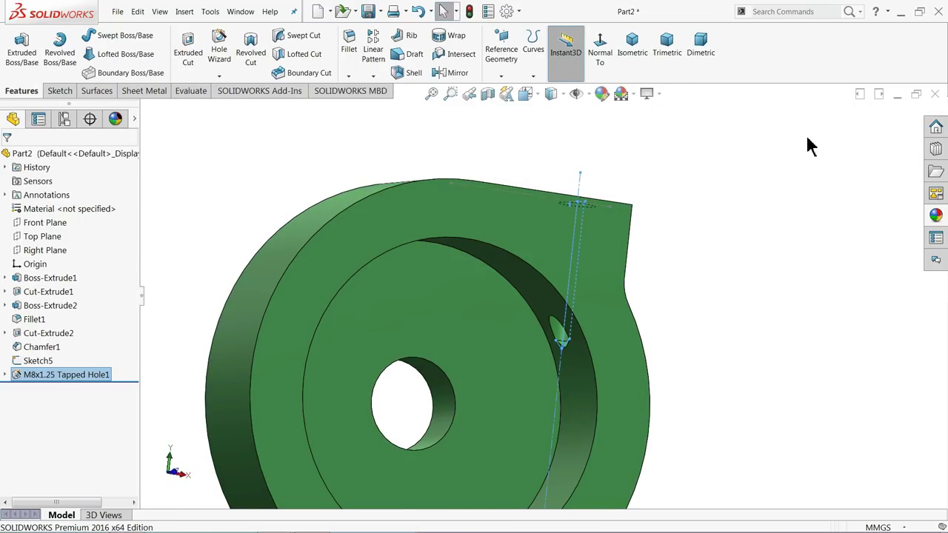
pyautogui.click(678, 189)
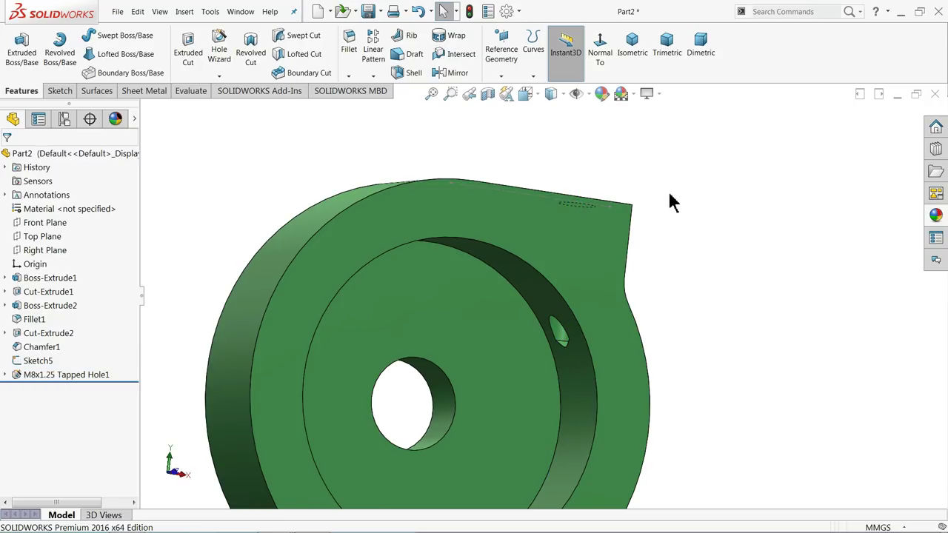
pyautogui.moveTo(670, 202)
pyautogui.mouseDown(button='middle')
pyautogui.moveTo(577, 217)
pyautogui.moveTo(581, 231)
pyautogui.mouseUp(button='middle')
pyautogui.press('f')
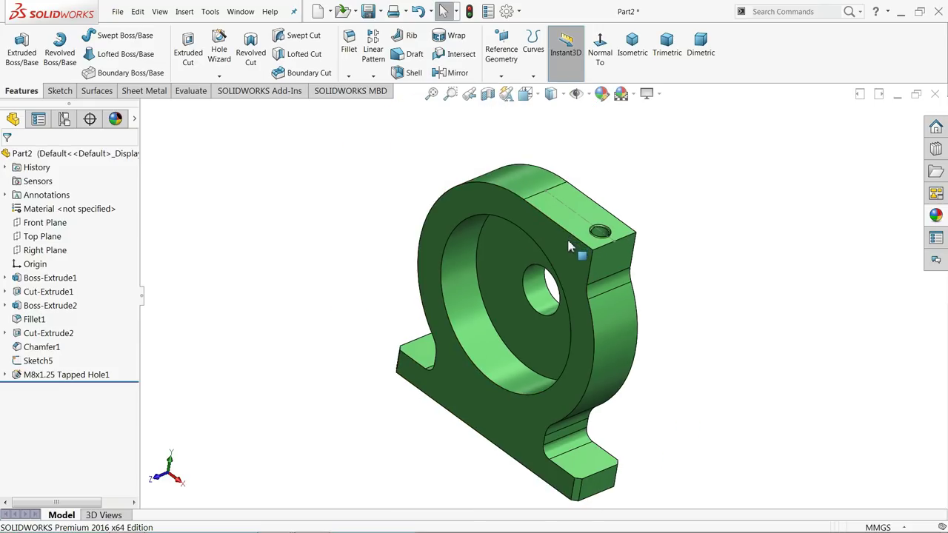
pyautogui.moveTo(569, 267)
pyautogui.mouseDown(button='middle')
pyautogui.moveTo(583, 271)
pyautogui.moveTo(585, 309)
pyautogui.mouseUp(button='middle')
pyautogui.scroll(-2, 585, 310)
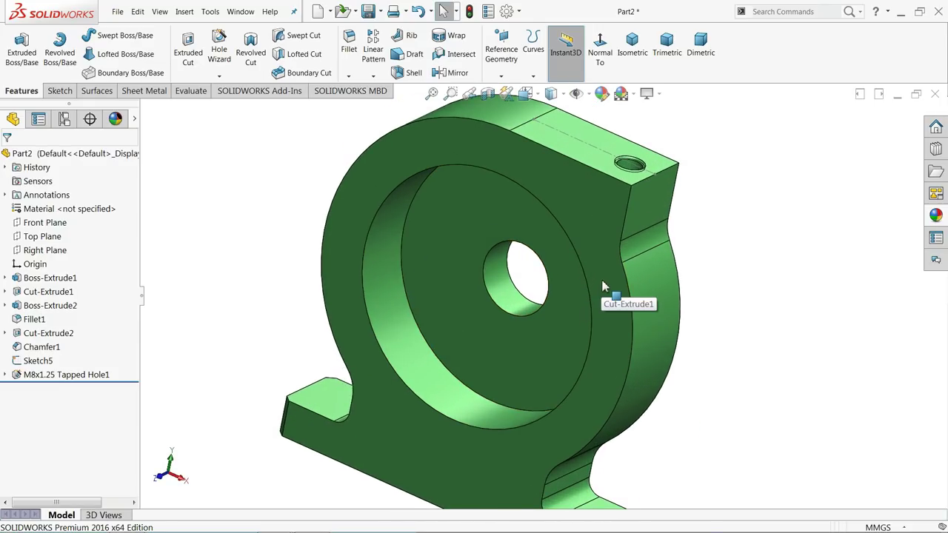
pyautogui.click(603, 281)
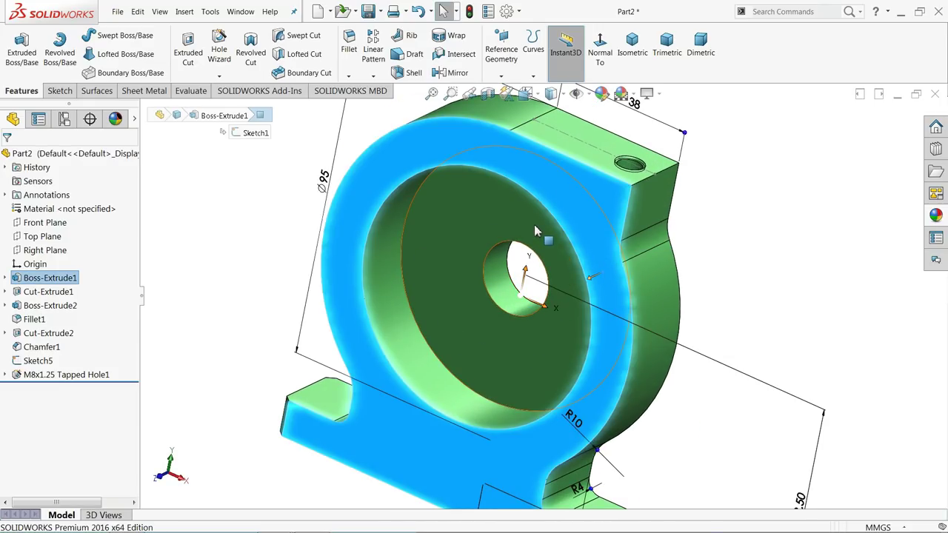
pyautogui.click(59, 90)
# In a new sketch on the front face, draw a construction circle centred on the origin
pyautogui.click(17, 49)
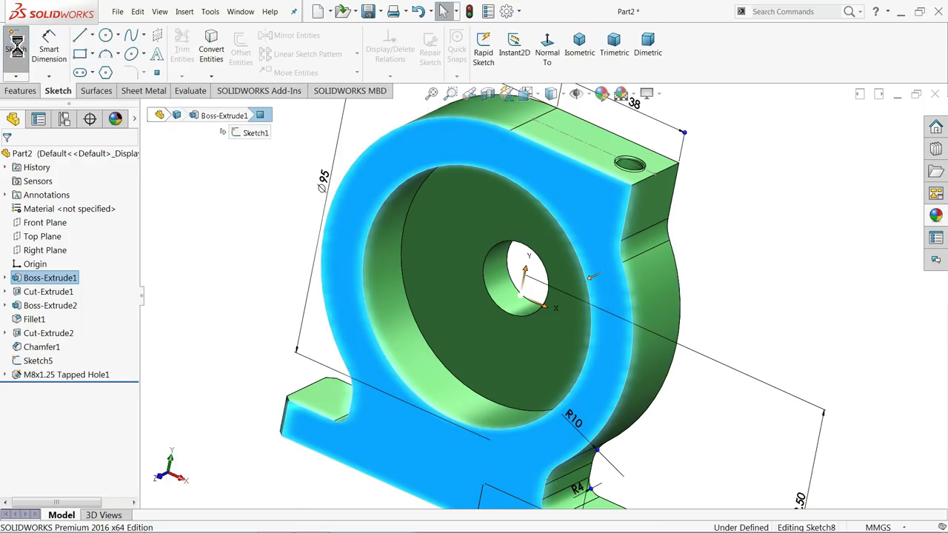
pyautogui.click(105, 35)
pyautogui.click(480, 290)
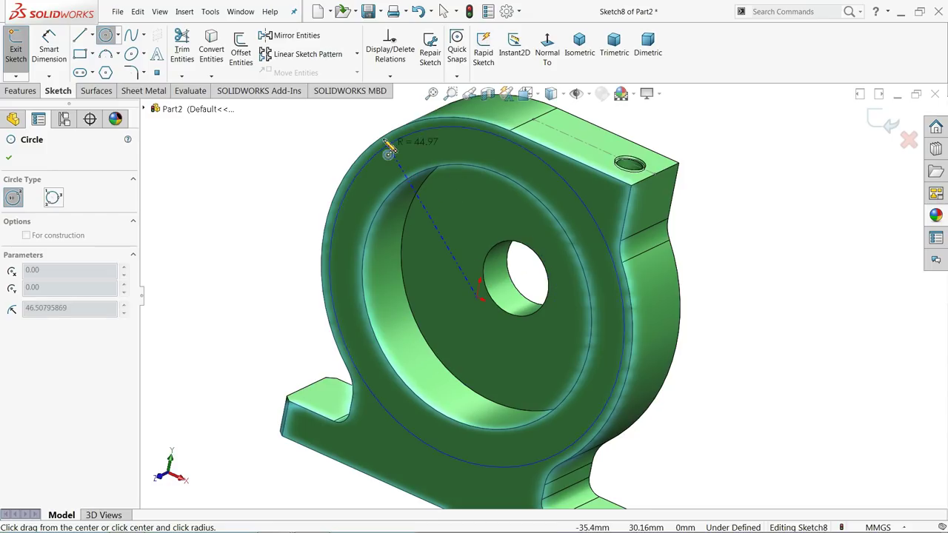
pyautogui.click(394, 161)
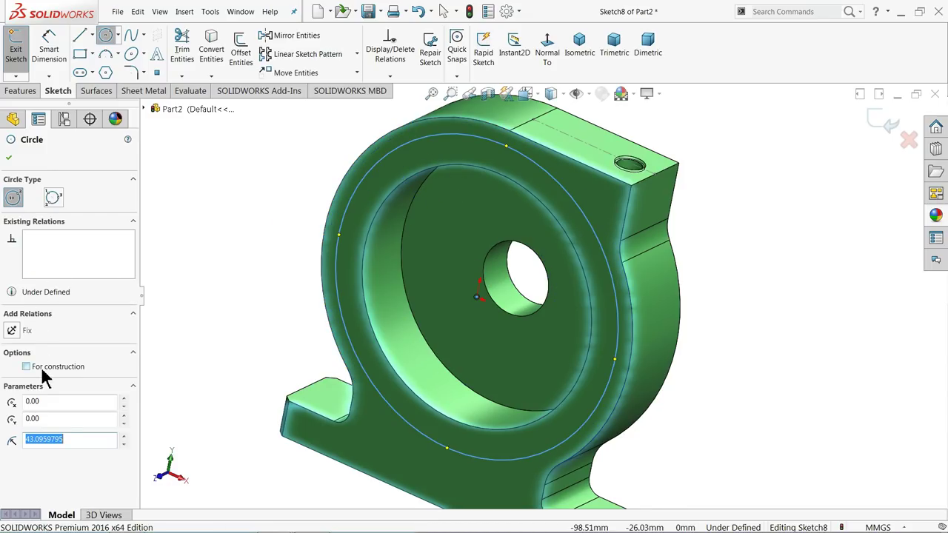
pyautogui.click(41, 368)
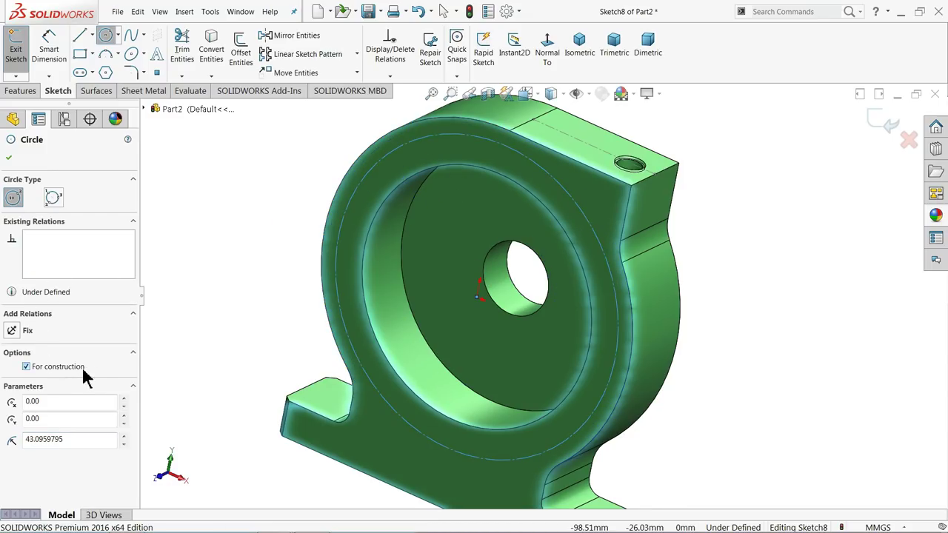
pyautogui.click(9, 159)
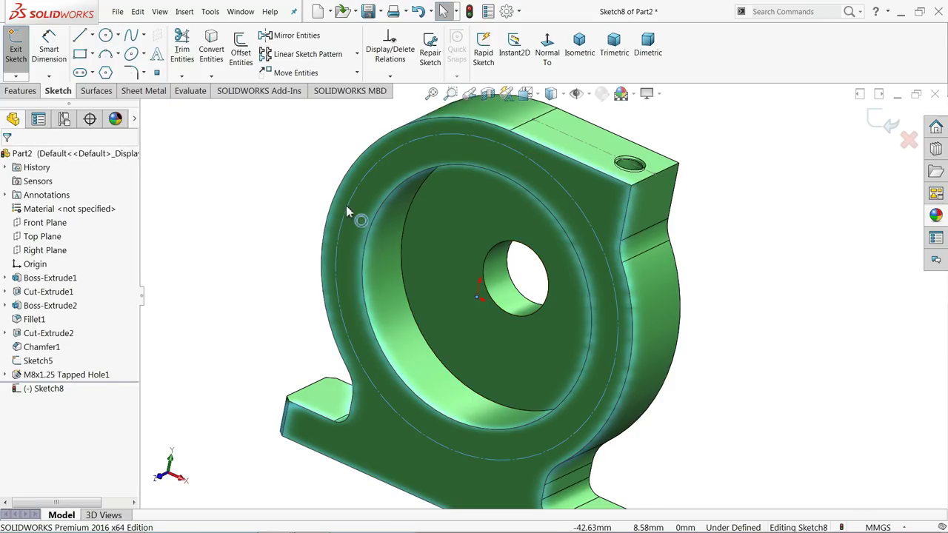
# Dimension the construction circle to Ø80 mm and exit Sketch8
pyautogui.click(49, 46)
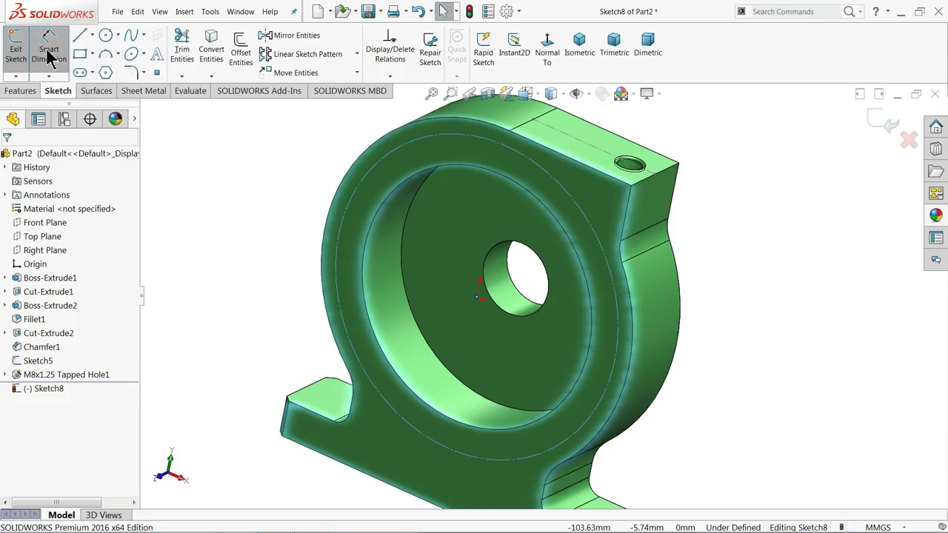
pyautogui.click(346, 187)
pyautogui.click(280, 210)
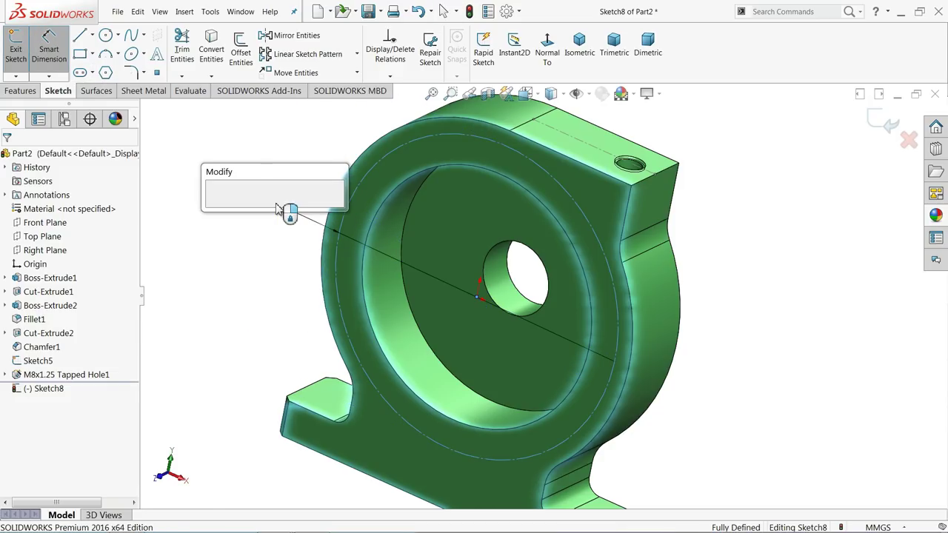
pyautogui.write('80')
pyautogui.press('Return')
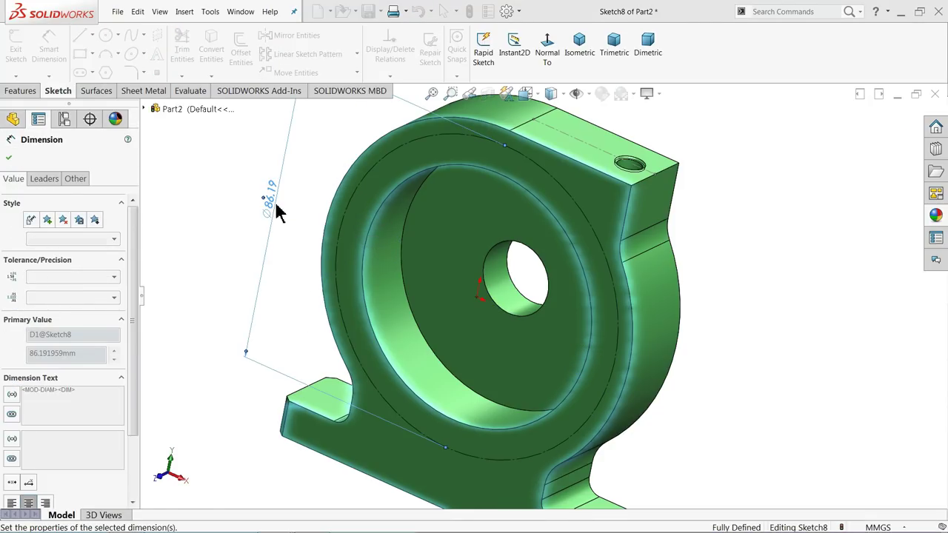
pyautogui.click(9, 159)
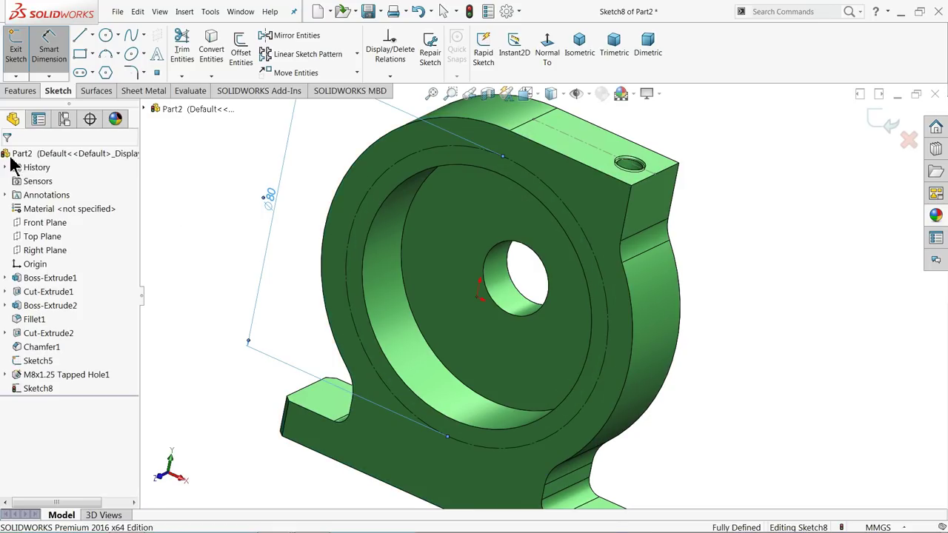
pyautogui.moveTo(250, 205); pyautogui.dragTo(556, 291, button='middle')
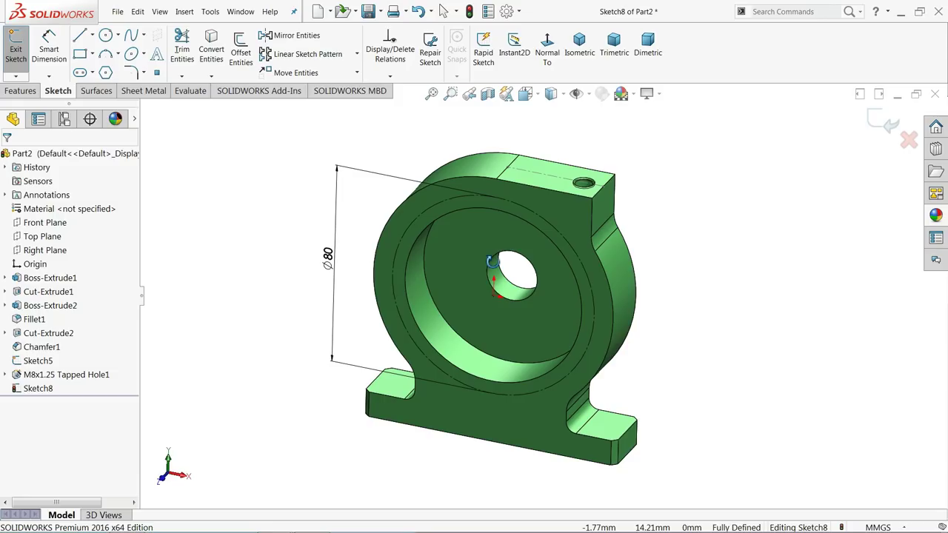
pyautogui.click(887, 123)
pyautogui.click(269, 343)
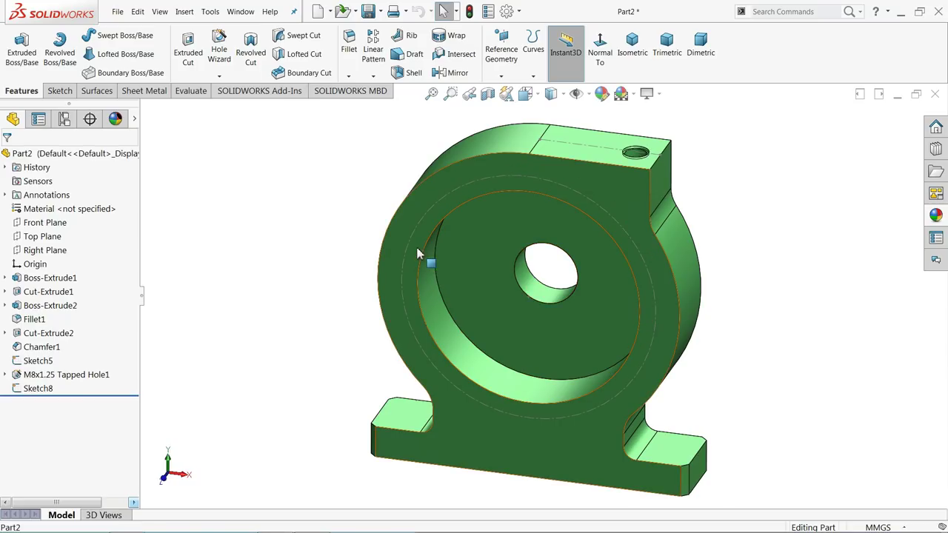
# Start a Hole Wizard on the front face: Bottoming Tapped Hole, M6x1.0, Blind 15 mm deep
pyautogui.click(418, 256)
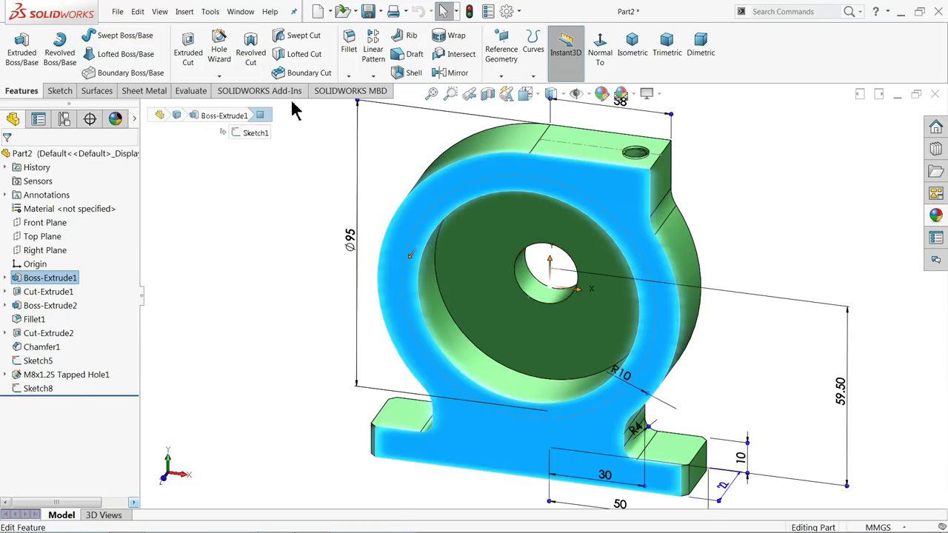
pyautogui.click(219, 51)
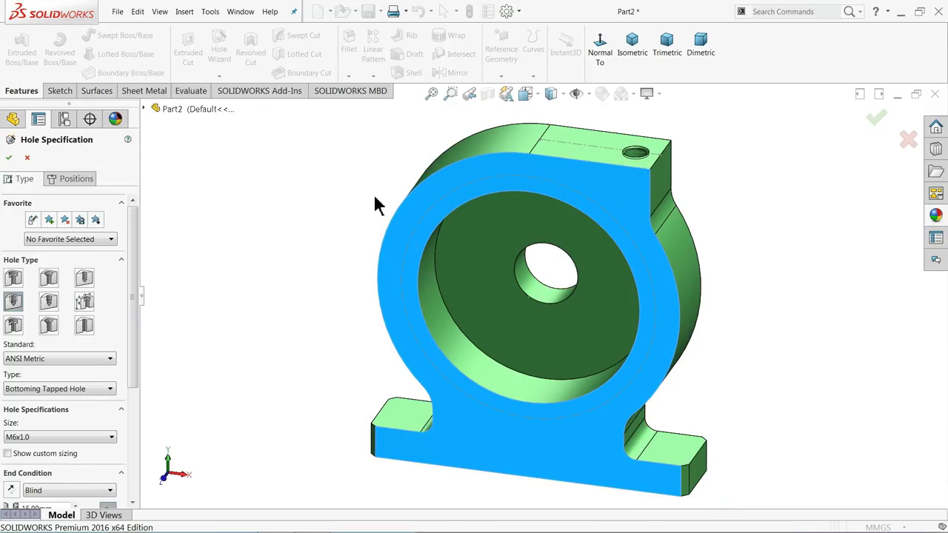
pyautogui.click(598, 52)
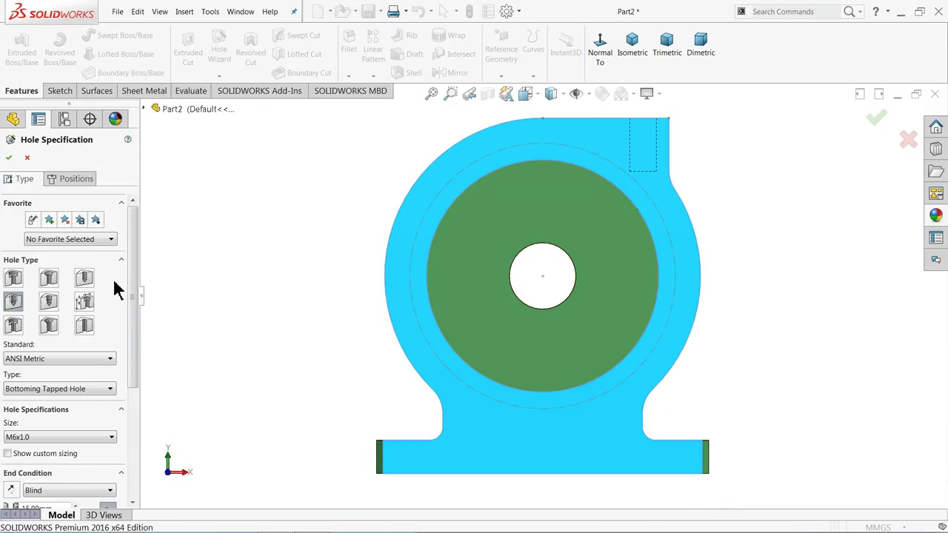
pyautogui.click(28, 392)
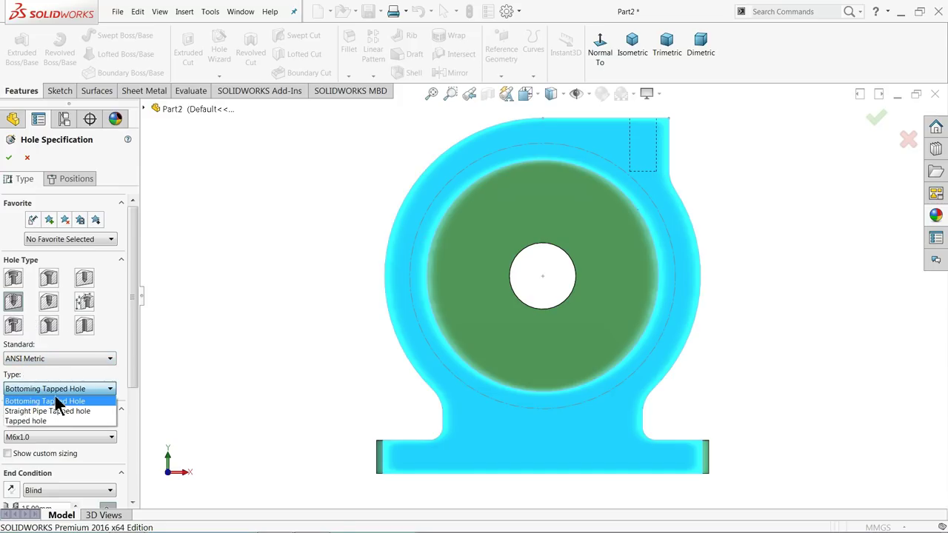
pyautogui.click(58, 402)
pyautogui.moveTo(133, 330); pyautogui.dragTo(135, 431)
pyautogui.click(93, 276)
pyautogui.click(93, 281)
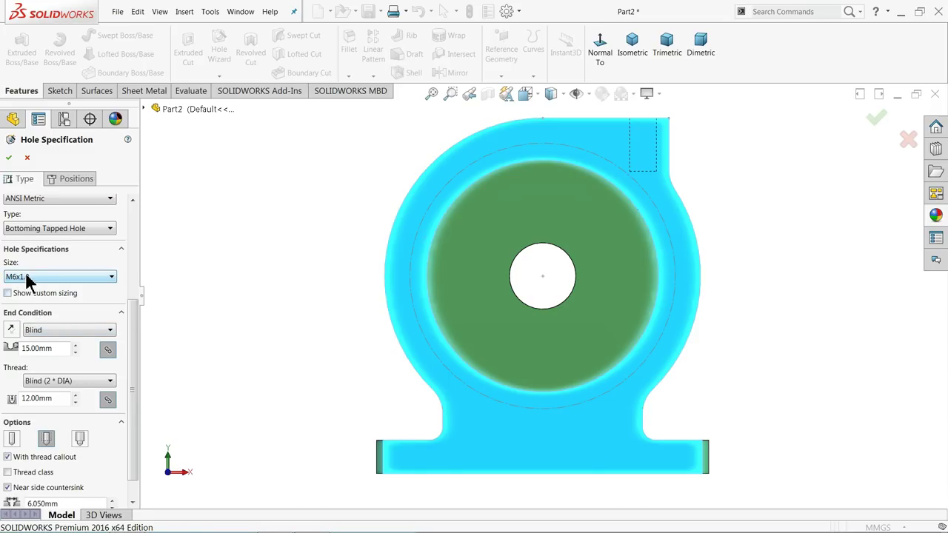
pyautogui.click(50, 335)
pyautogui.click(53, 339)
pyautogui.moveTo(128, 382); pyautogui.dragTo(133, 271)
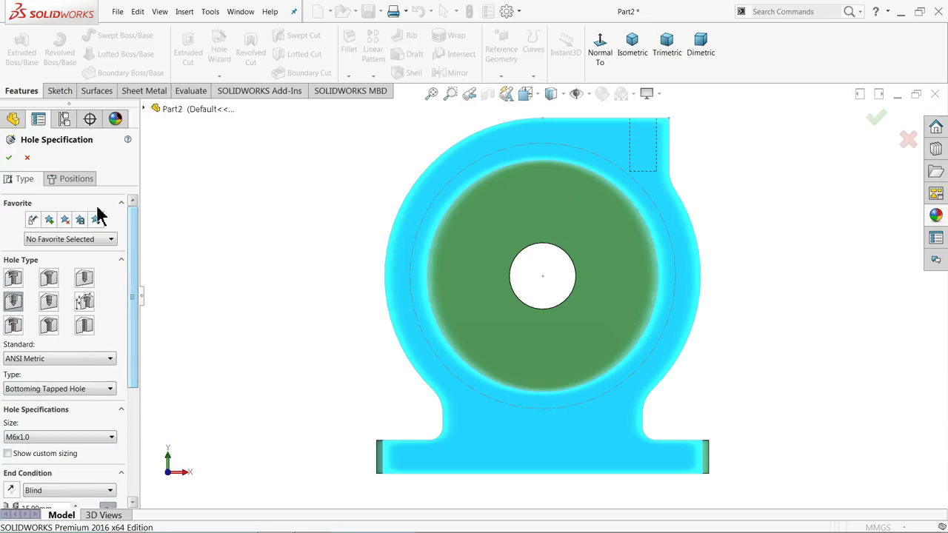
pyautogui.click(75, 178)
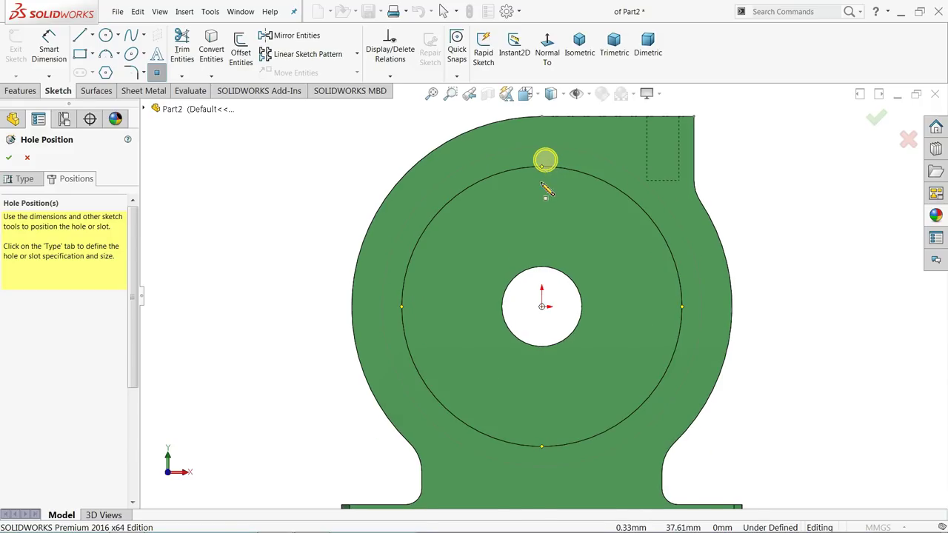
# Delete the misplaced hole point, place one at the top of the Ø80 bolt circle, and confirm
pyautogui.scroll(-3, 545, 159)
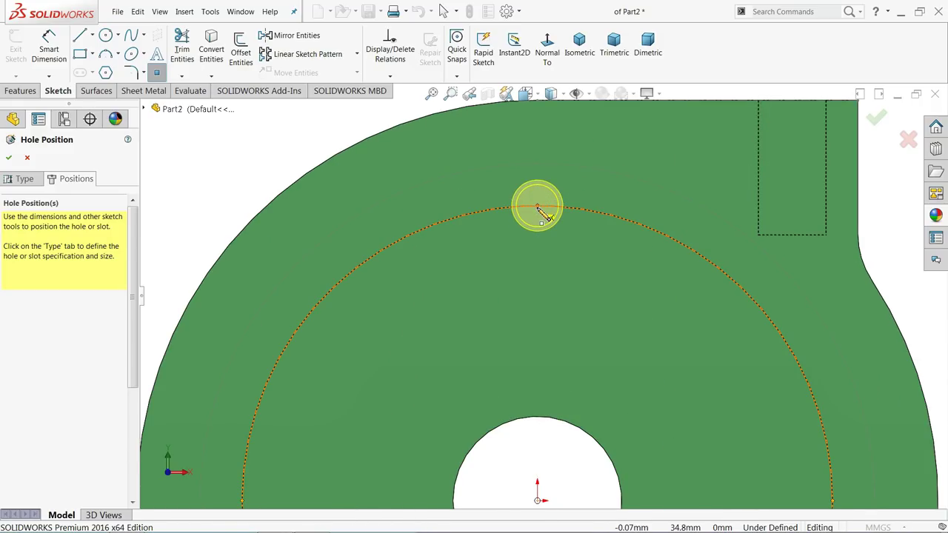
pyautogui.click(538, 207)
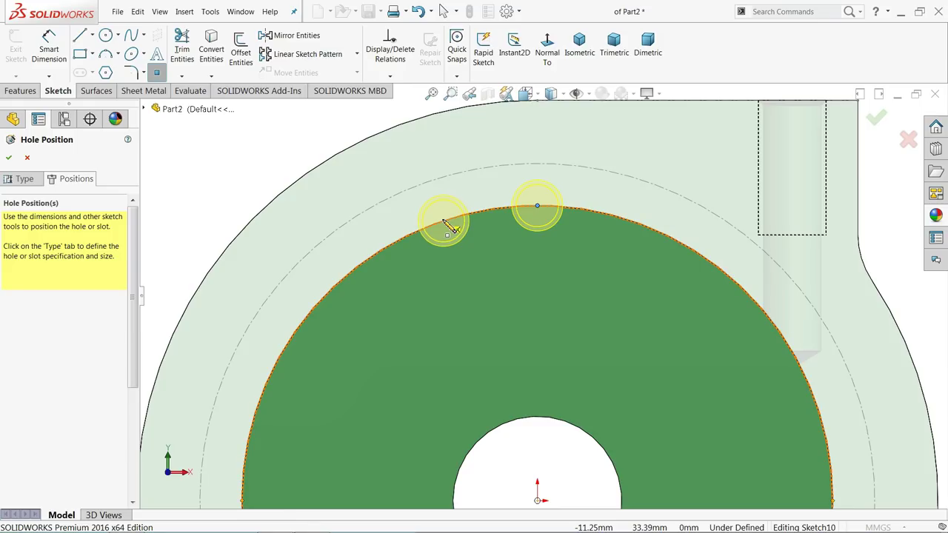
pyautogui.press('Escape')
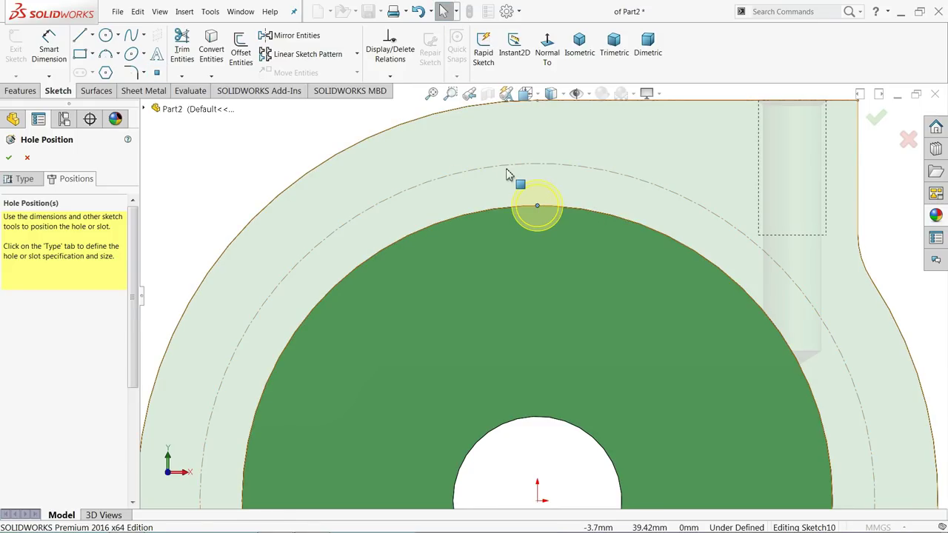
pyautogui.click(536, 194)
pyautogui.press('Delete')
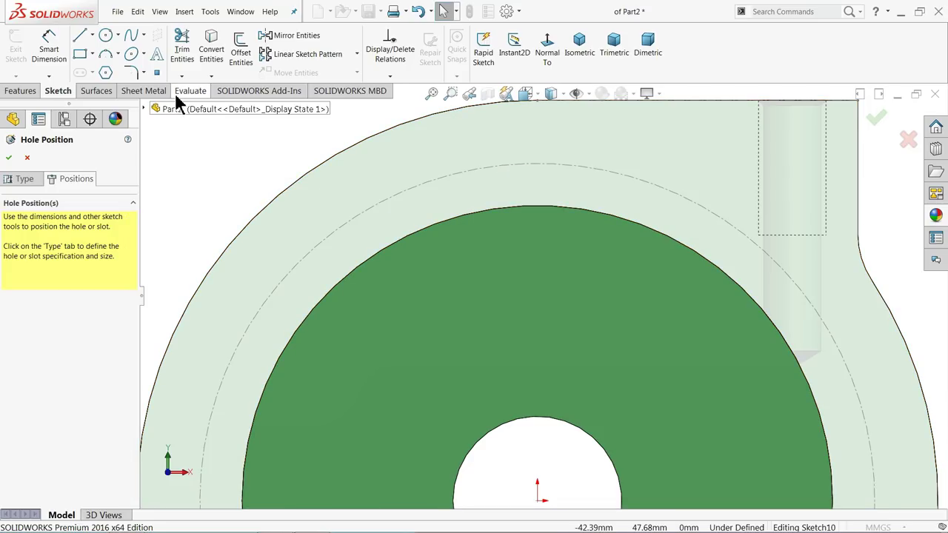
pyautogui.click(156, 72)
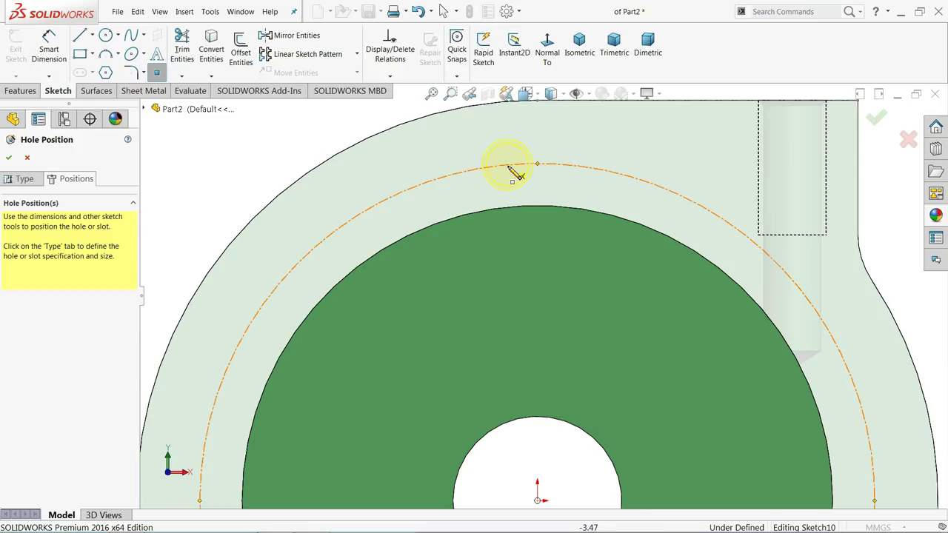
pyautogui.click(537, 164)
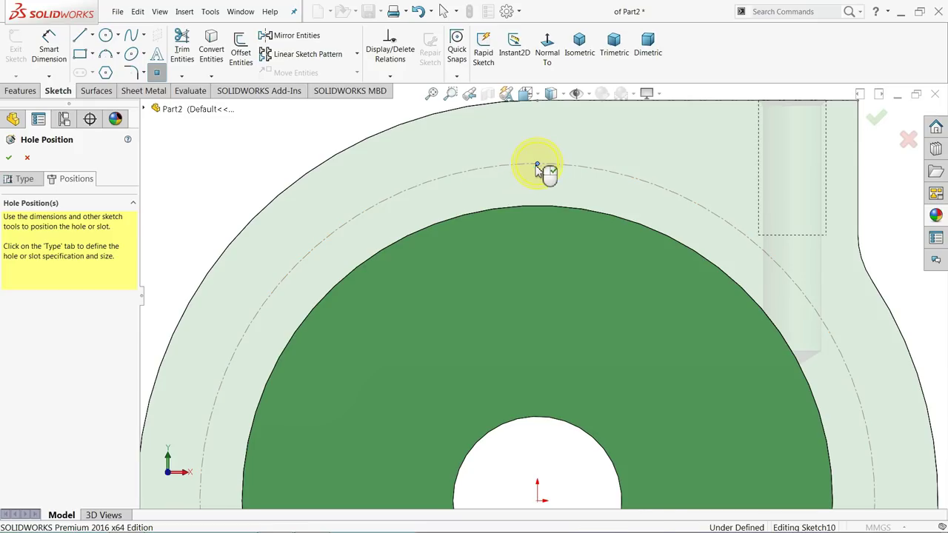
pyautogui.click(10, 159)
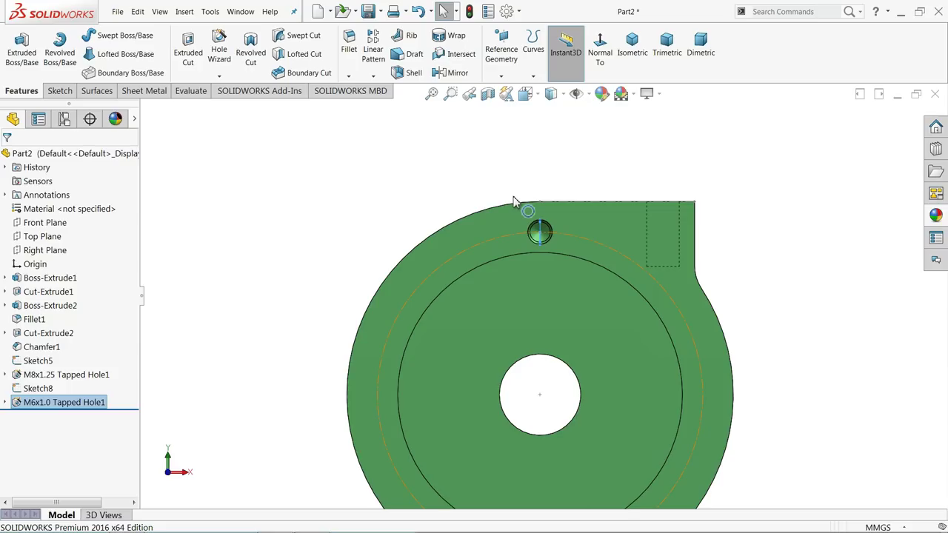
# Enable Shaded cosmetic threads under Document Properties > Detailing and inspect the M6 hole in 3-D
pyautogui.scroll(2, 580, 312)
pyautogui.scroll(-1, 572, 363)
pyautogui.moveTo(572, 362); pyautogui.dragTo(530, 298, button='middle')
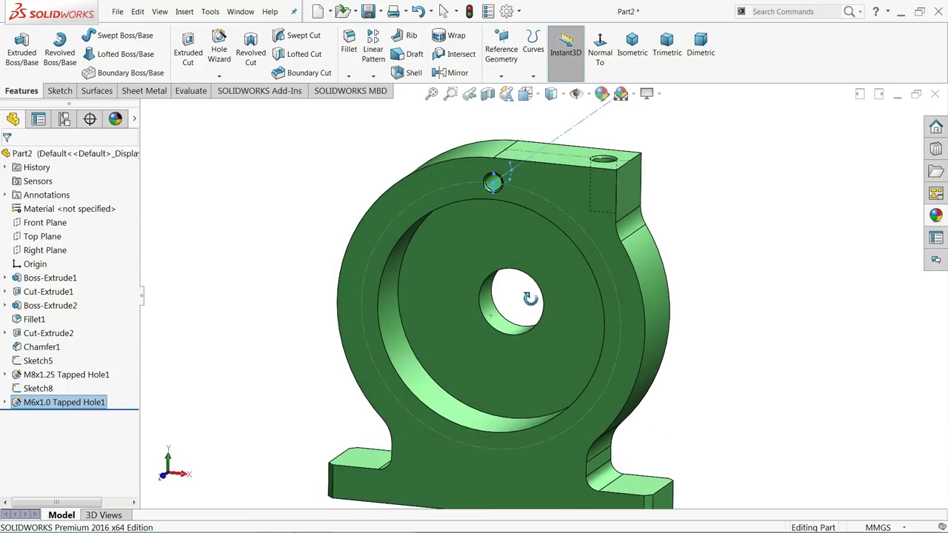
pyautogui.scroll(-2, 492, 185)
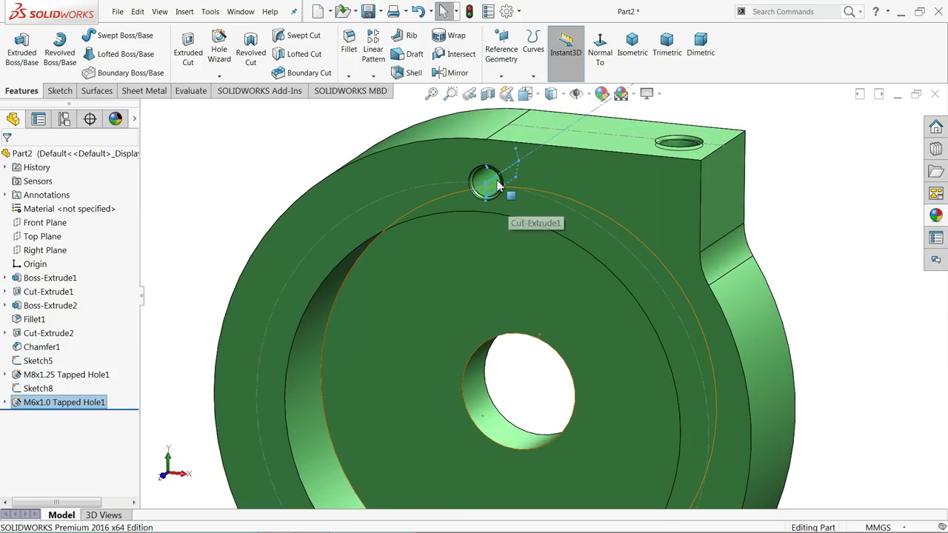
pyautogui.click(511, 11)
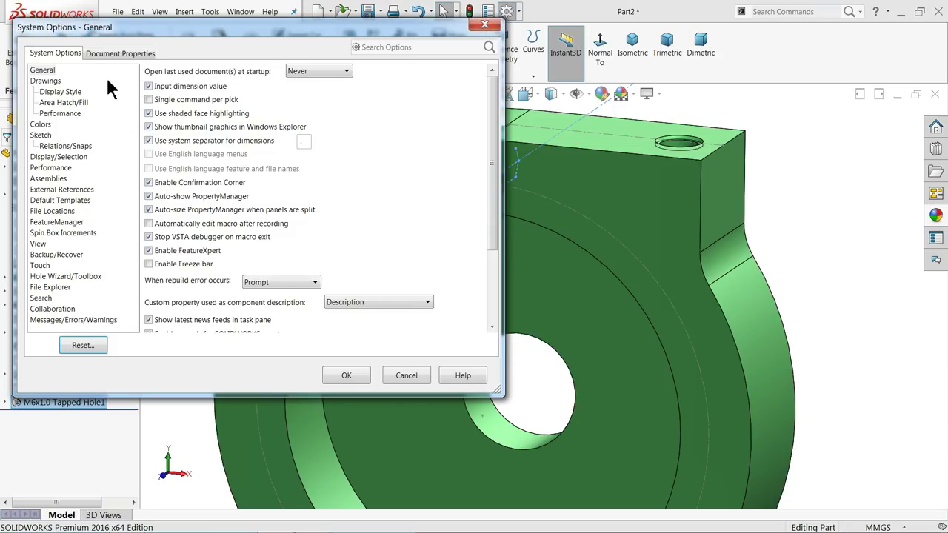
pyautogui.click(111, 54)
pyautogui.click(45, 136)
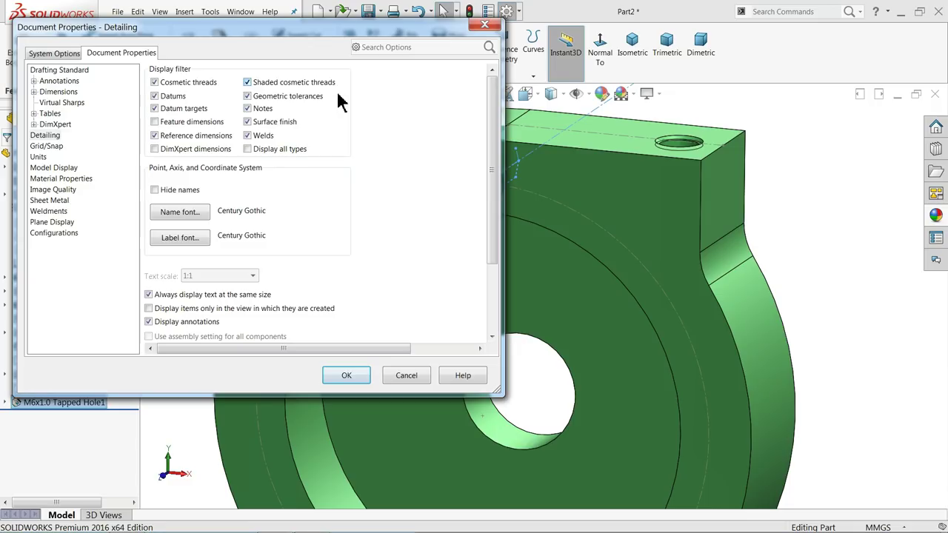
pyautogui.click(348, 375)
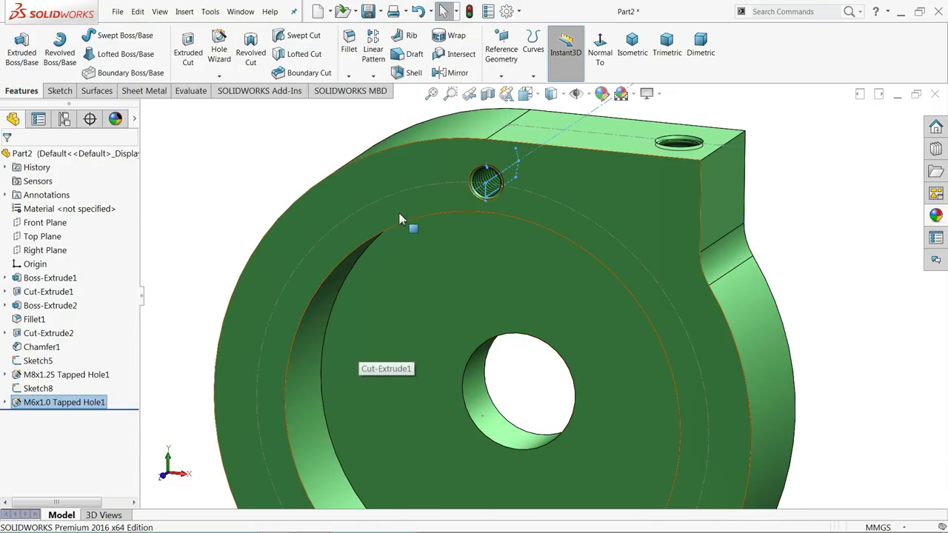
pyautogui.scroll(-3, 501, 196)
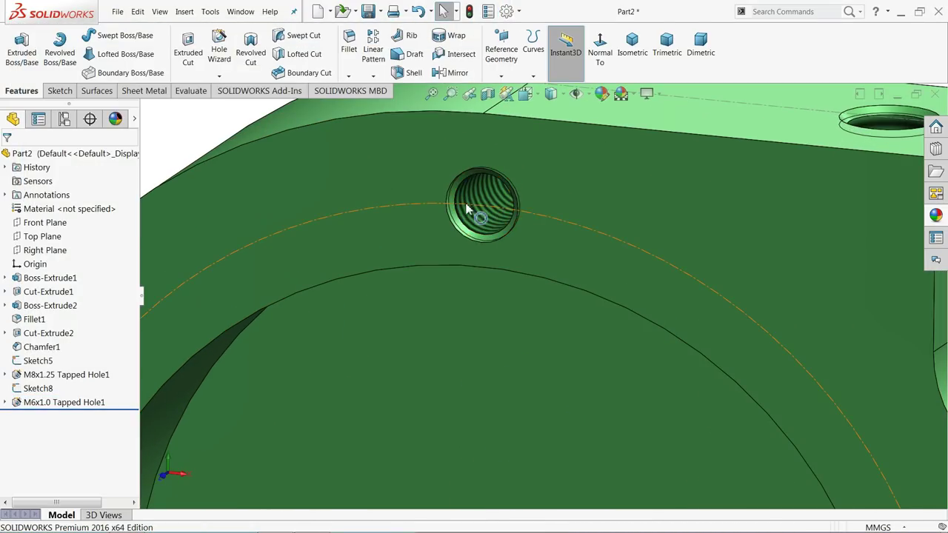
pyautogui.moveTo(490, 201); pyautogui.dragTo(493, 214, button='middle')
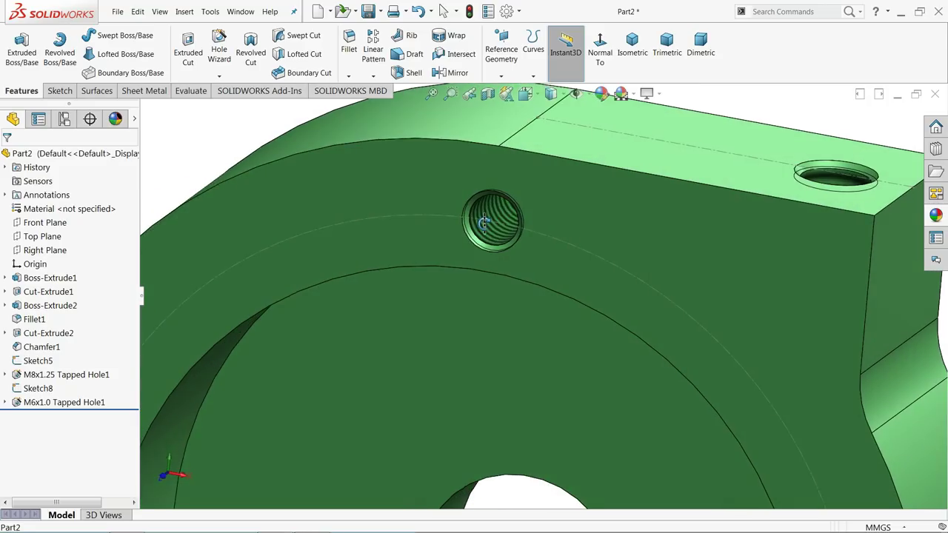
pyautogui.scroll(5, 502, 297)
pyautogui.scroll(-4, 542, 362)
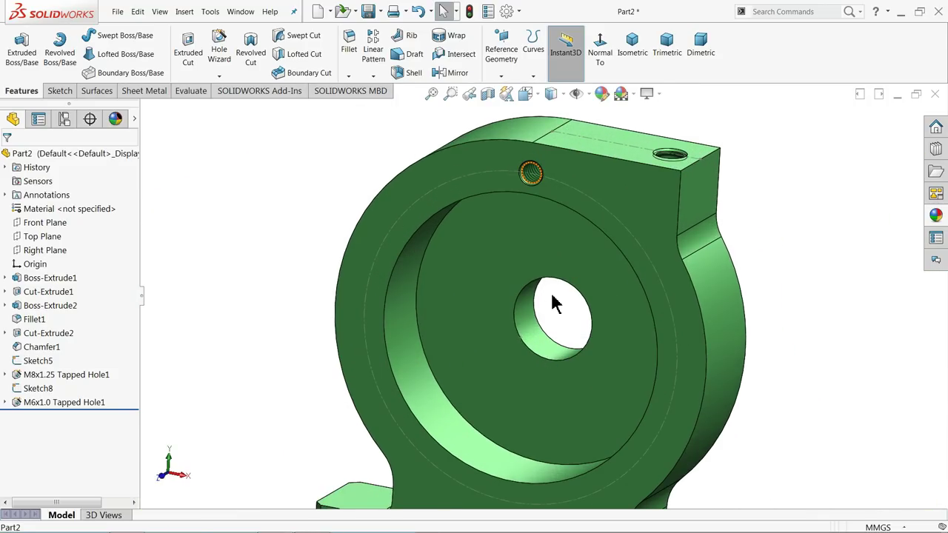
# Circular-pattern M6x1.0 Tapped Hole1 about the central bore, 6 instances over 360°
pyautogui.click(370, 77)
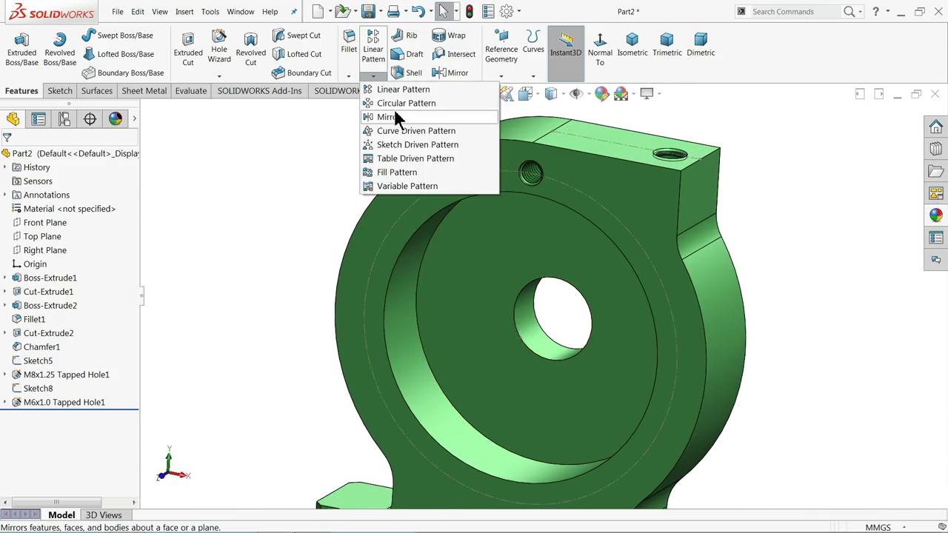
pyautogui.click(392, 101)
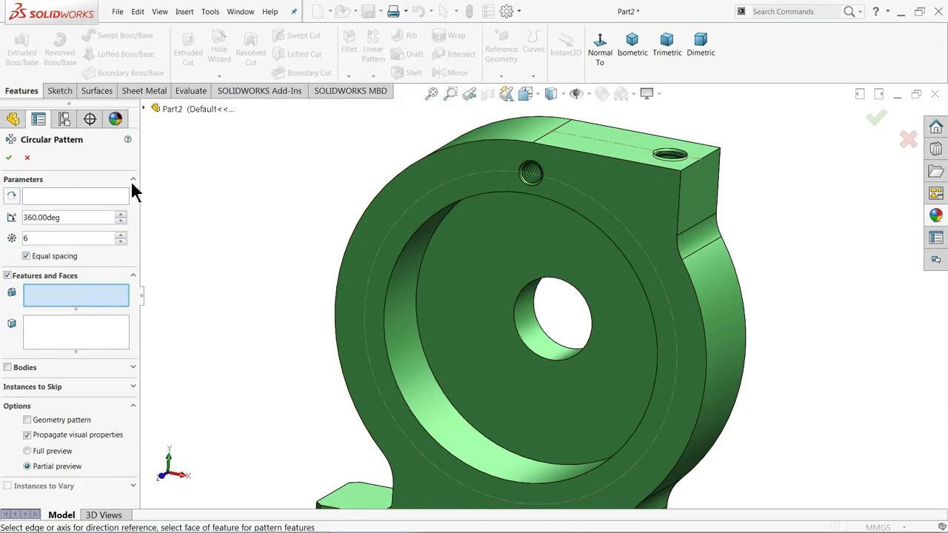
pyautogui.click(145, 108)
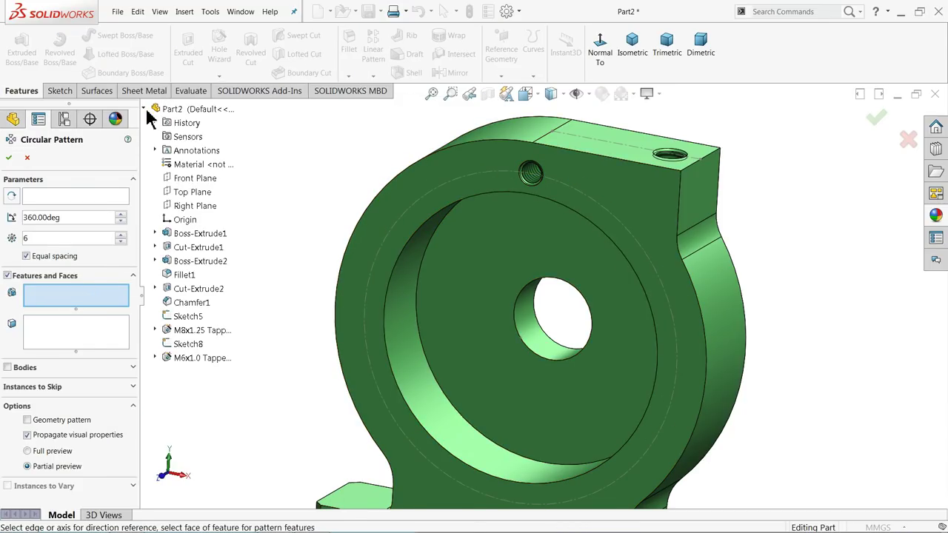
pyautogui.click(194, 359)
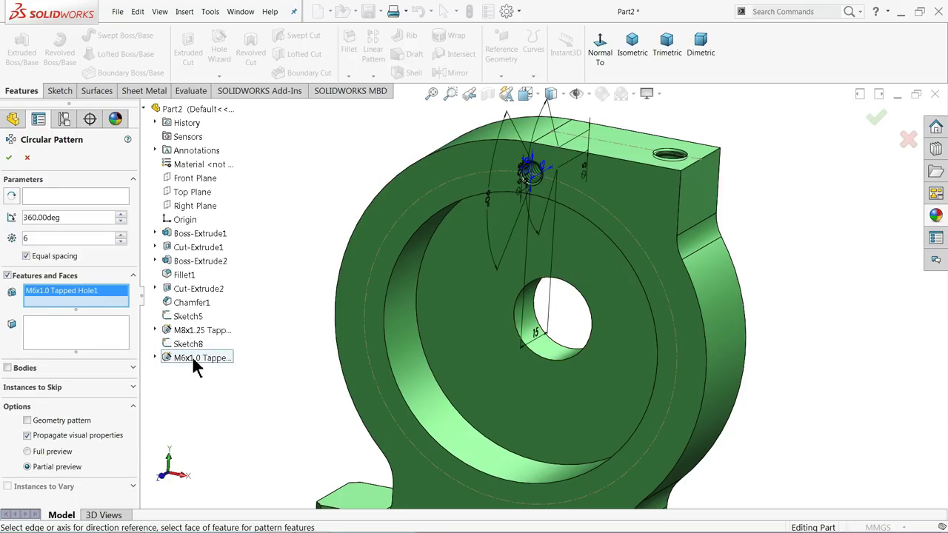
pyautogui.click(80, 197)
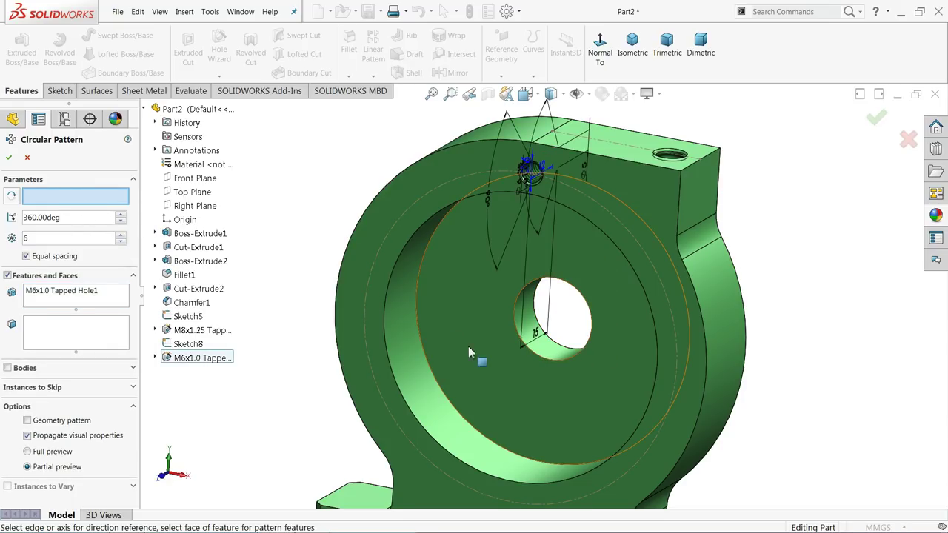
pyautogui.click(533, 329)
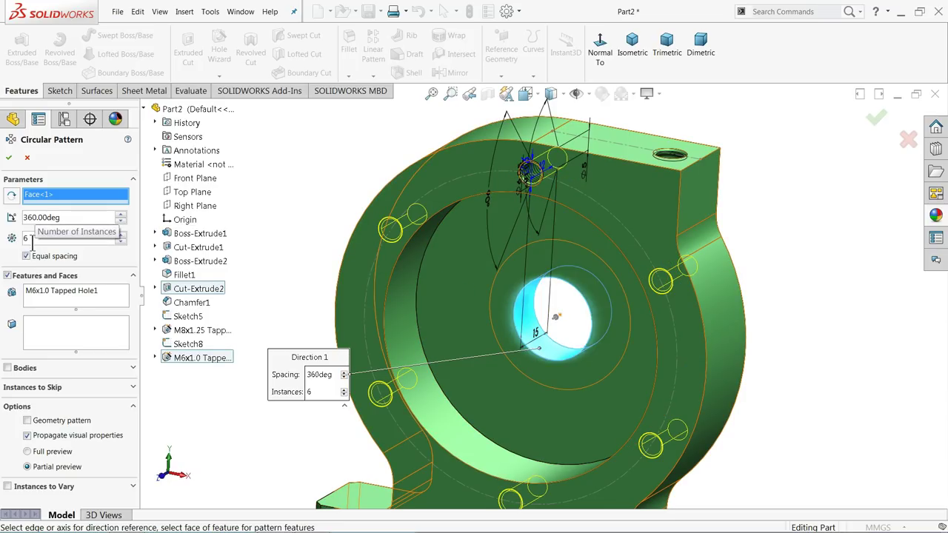
pyautogui.scroll(-3, 488, 296)
pyautogui.scroll(3, 511, 318)
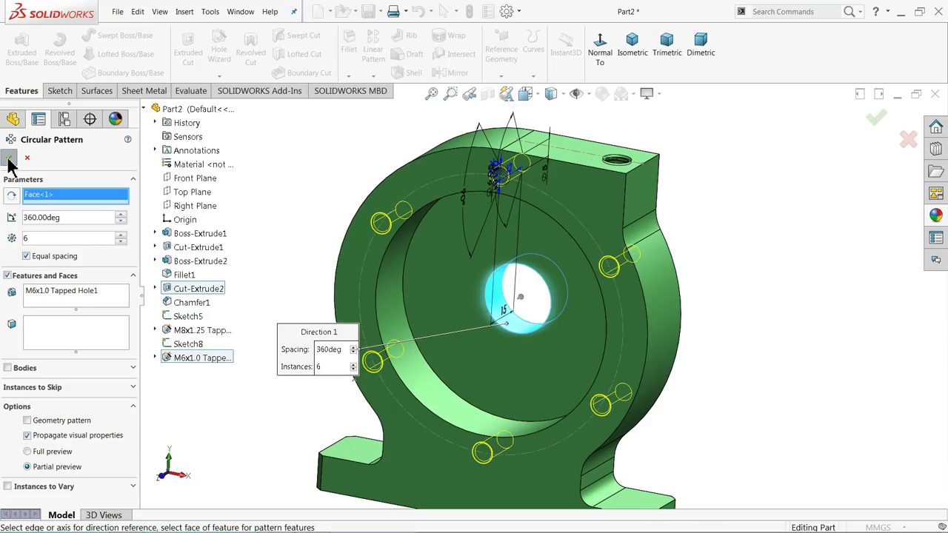
pyautogui.click(8, 158)
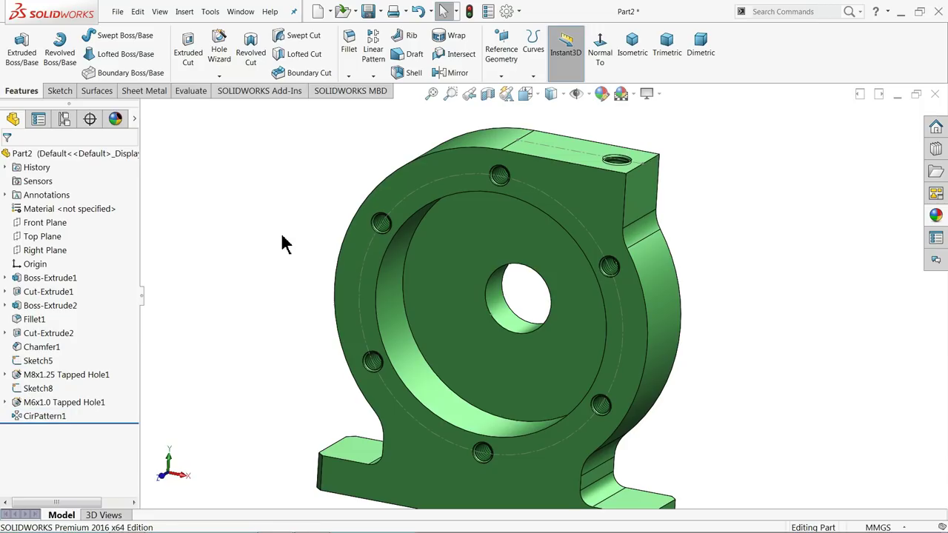
# Hide the dashed bolt circle sketch and Sketch5 with its dimensions
pyautogui.moveTo(282, 244)
pyautogui.mouseDown(button='middle')
pyautogui.moveTo(308, 186)
pyautogui.moveTo(324, 196)
pyautogui.moveTo(294, 262)
pyautogui.mouseUp(button='middle')
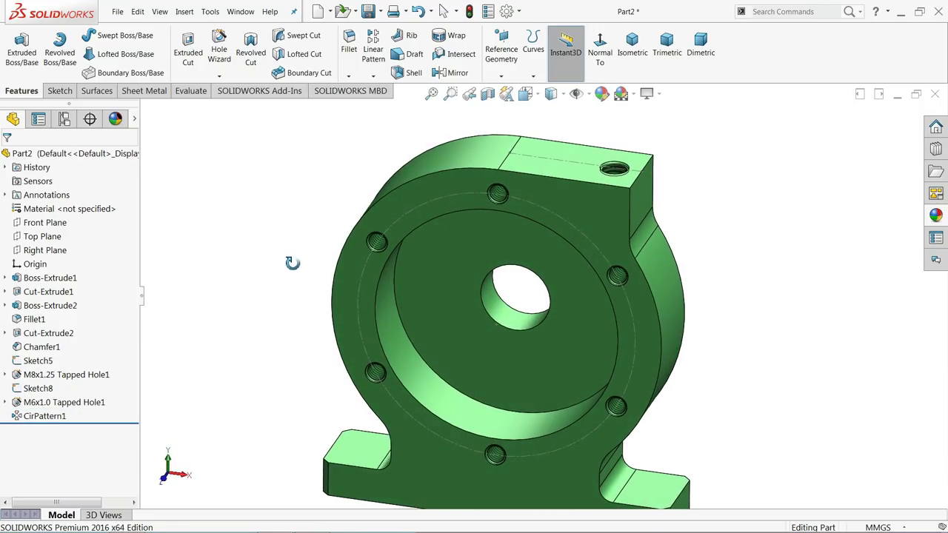
pyautogui.click(424, 211)
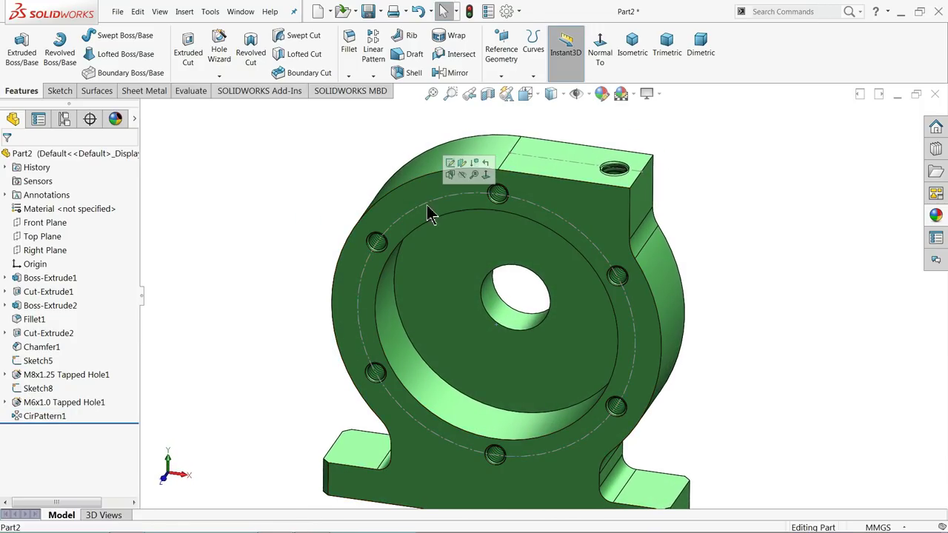
pyautogui.click(457, 181)
pyautogui.click(542, 164)
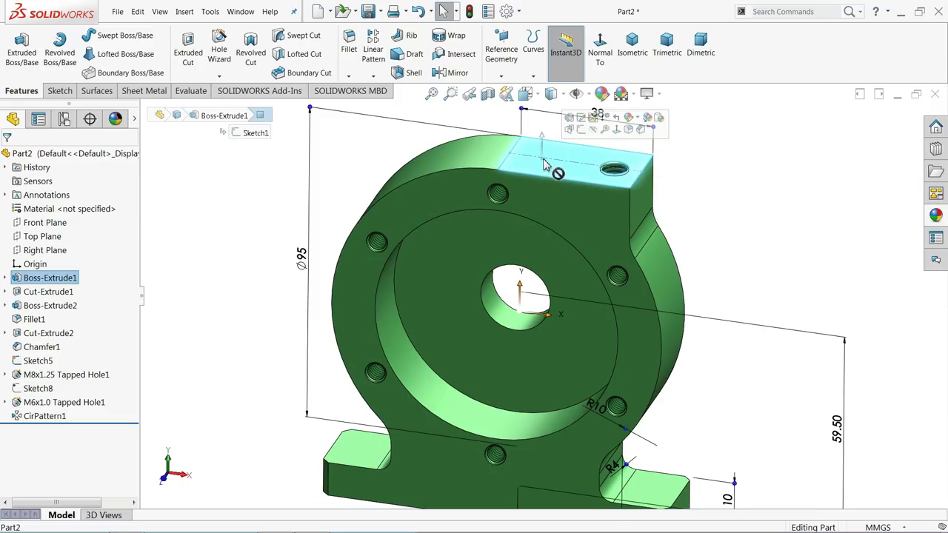
pyautogui.click(552, 161)
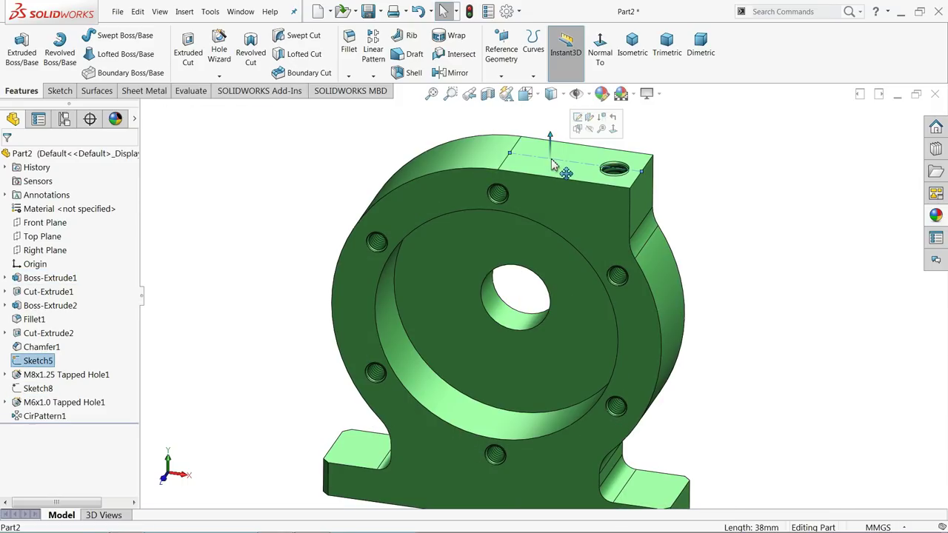
pyautogui.click(576, 127)
# Select the base's front face and view it Normal To
pyautogui.scroll(3, 336, 188)
pyautogui.scroll(-3, 570, 380)
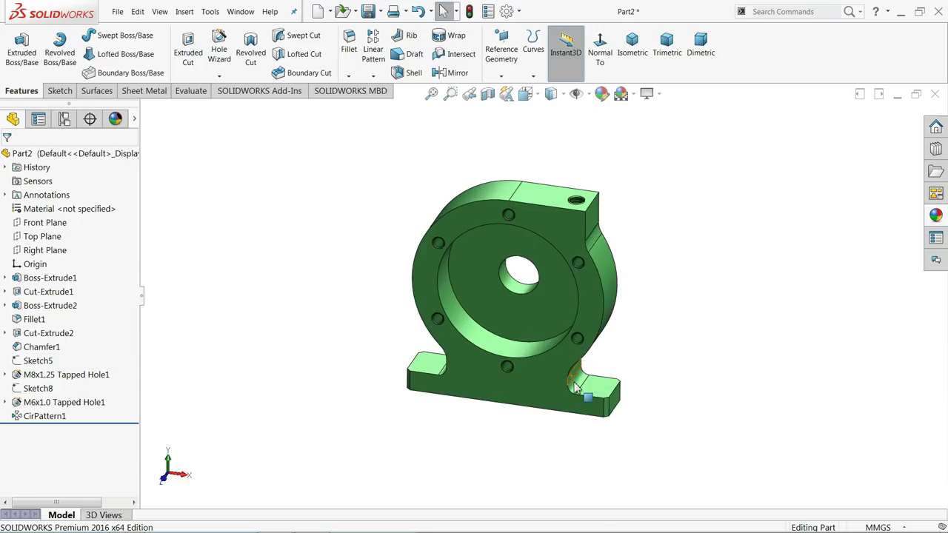
pyautogui.moveTo(490, 413); pyautogui.dragTo(513, 375, button='middle')
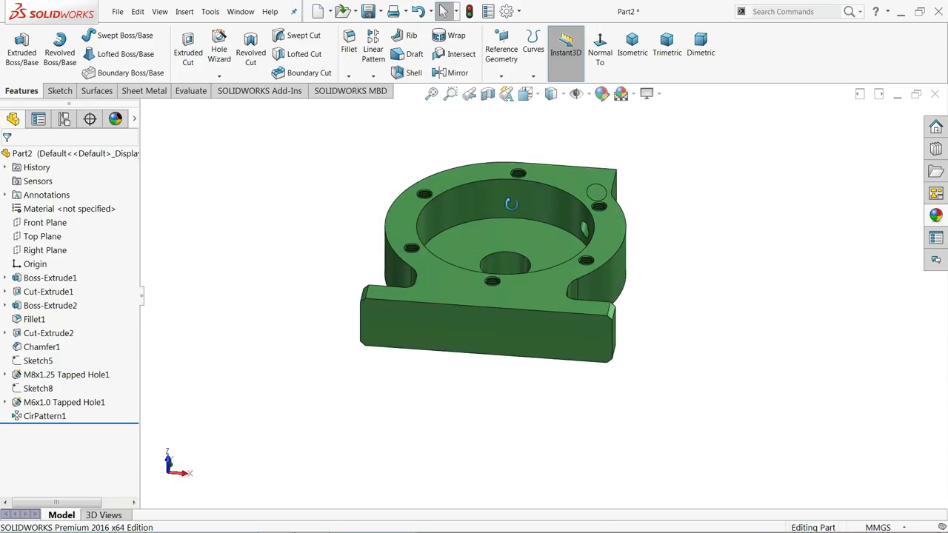
pyautogui.click(539, 334)
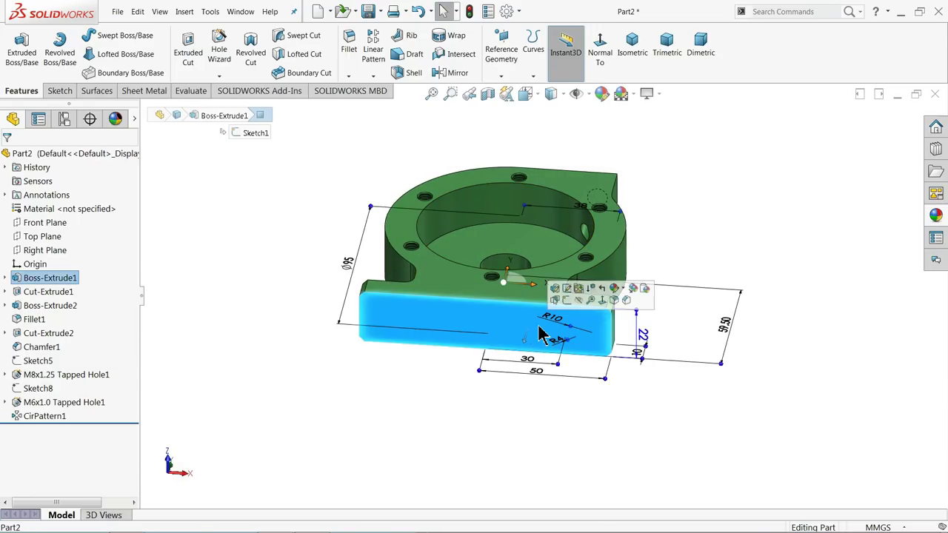
pyautogui.click(597, 64)
# Start a countersink hole with ISO standard, CTSK Flat ISO 7046-1 type, size M8
pyautogui.click(220, 46)
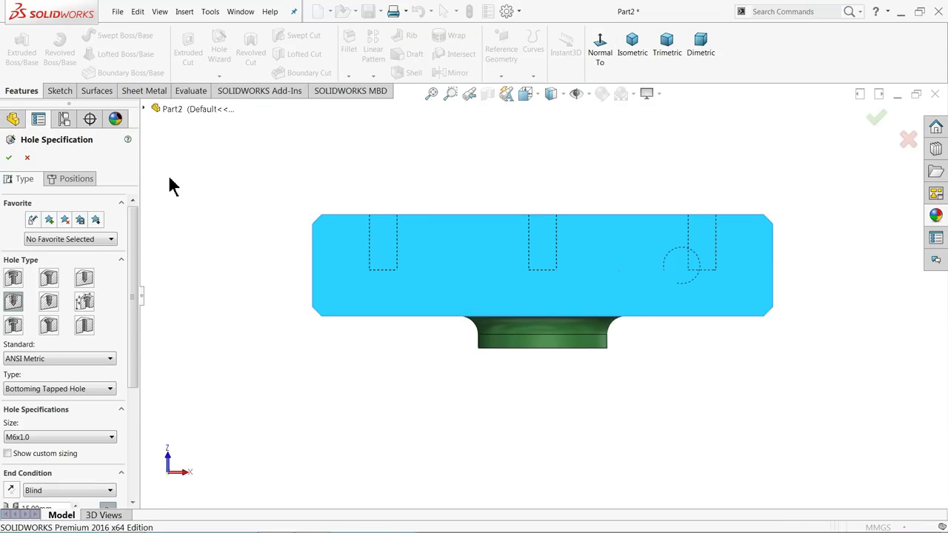
pyautogui.click(49, 286)
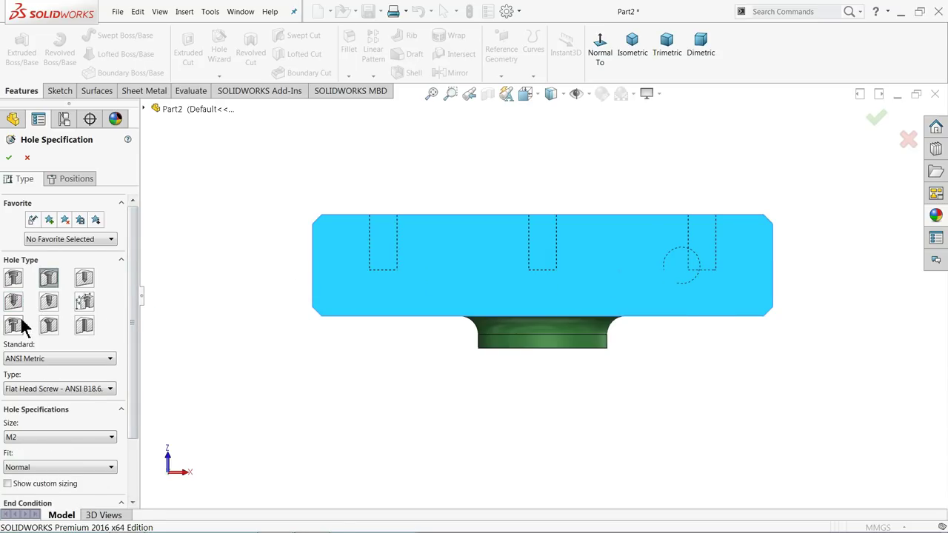
pyautogui.click(32, 363)
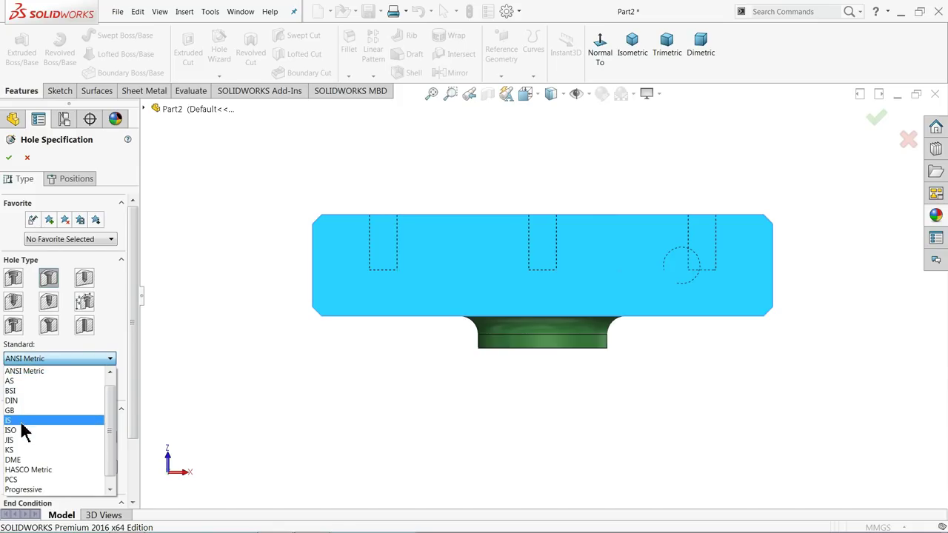
pyautogui.click(18, 430)
pyautogui.click(40, 390)
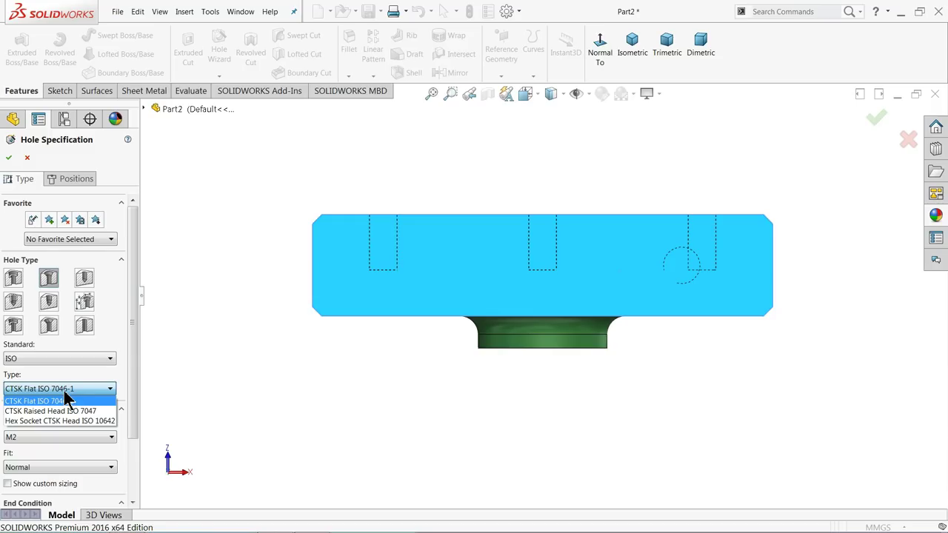
pyautogui.click(67, 399)
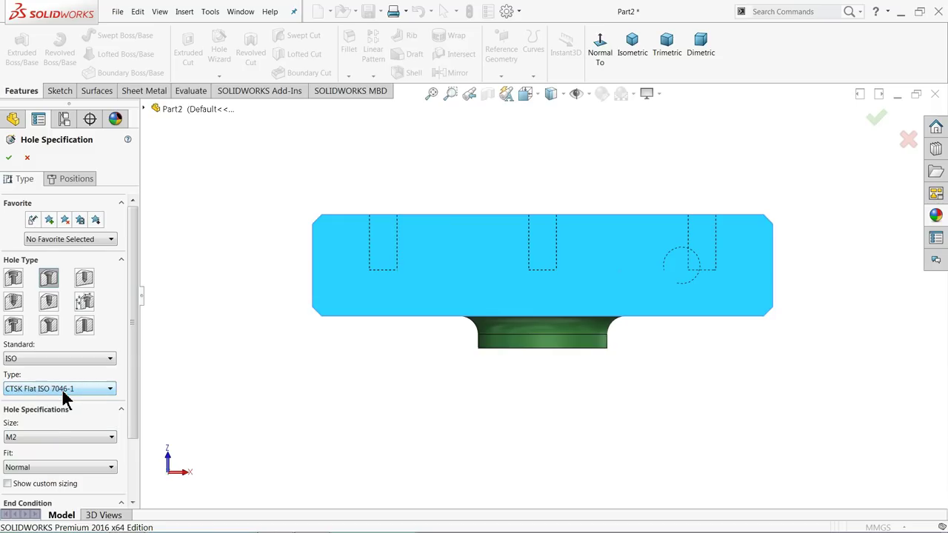
pyautogui.click(32, 438)
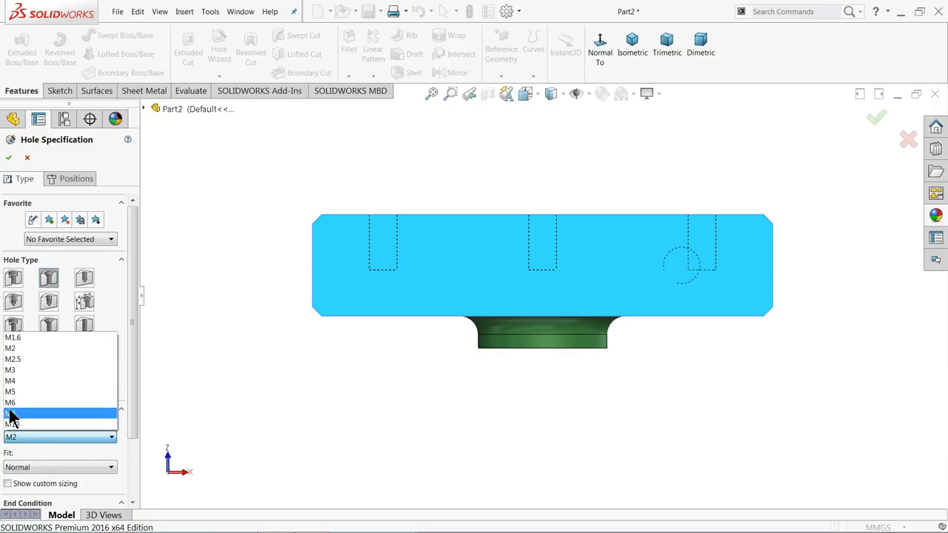
pyautogui.click(10, 417)
# Keep Normal fit, set custom diameter 6 mm and Blind depth 20 mm
pyautogui.scroll(-3, 133, 429)
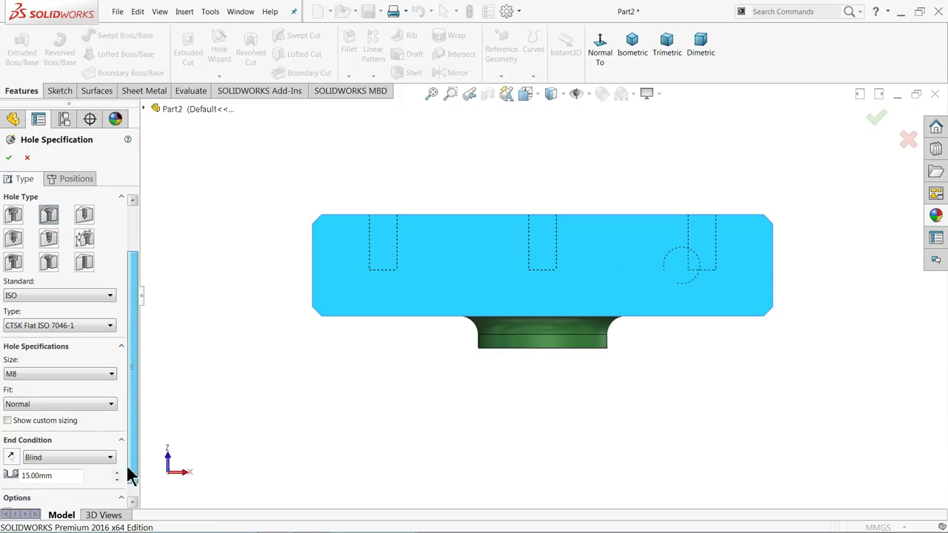
pyautogui.click(77, 394)
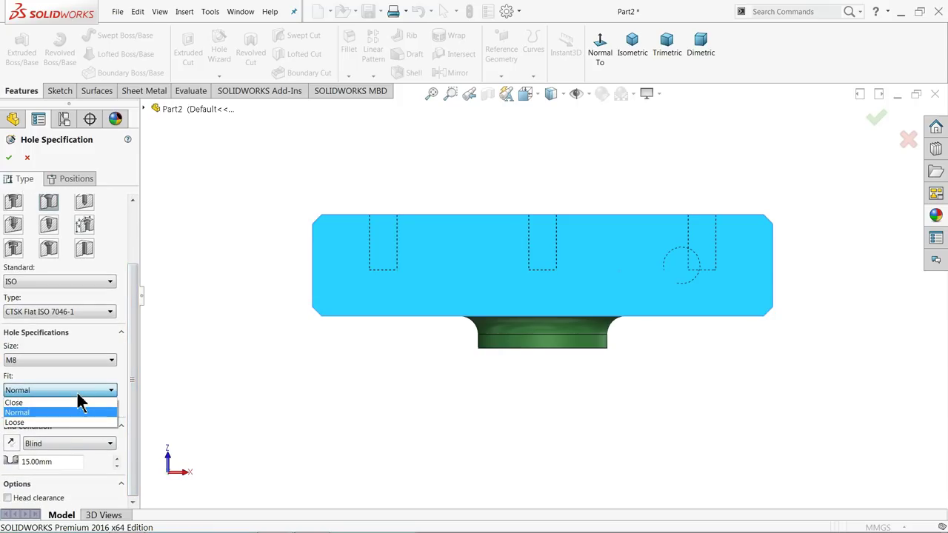
pyautogui.click(46, 412)
pyautogui.click(8, 407)
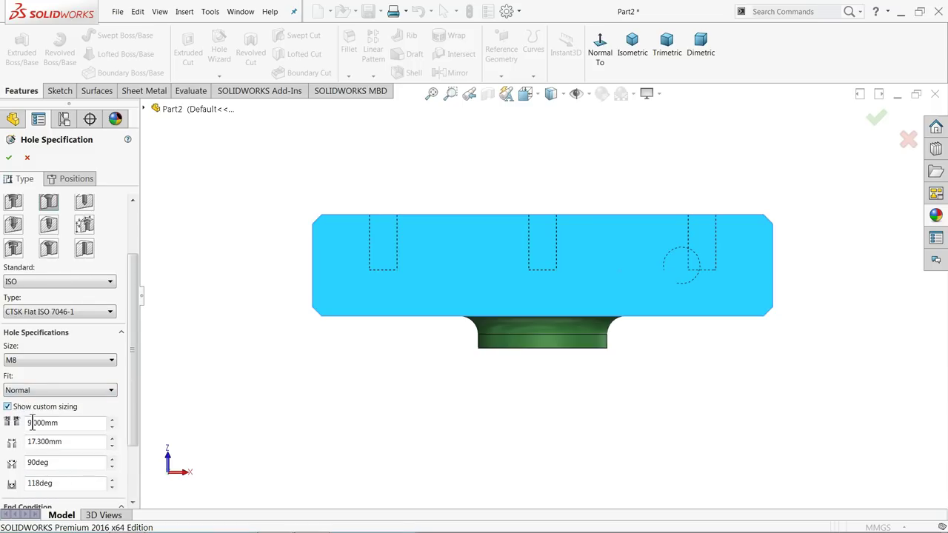
pyautogui.click(72, 428)
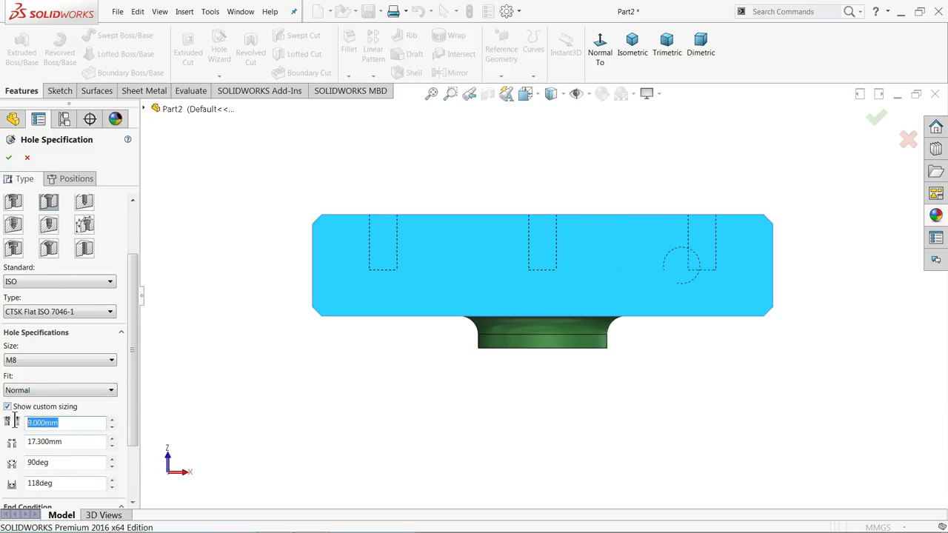
pyautogui.write('6')
pyautogui.click(75, 441)
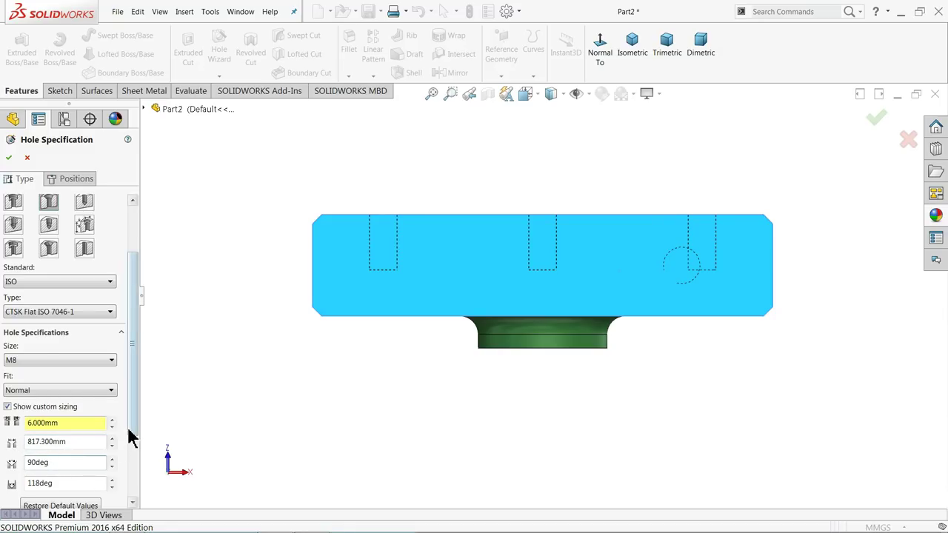
pyautogui.moveTo(129, 437); pyautogui.dragTo(133, 489)
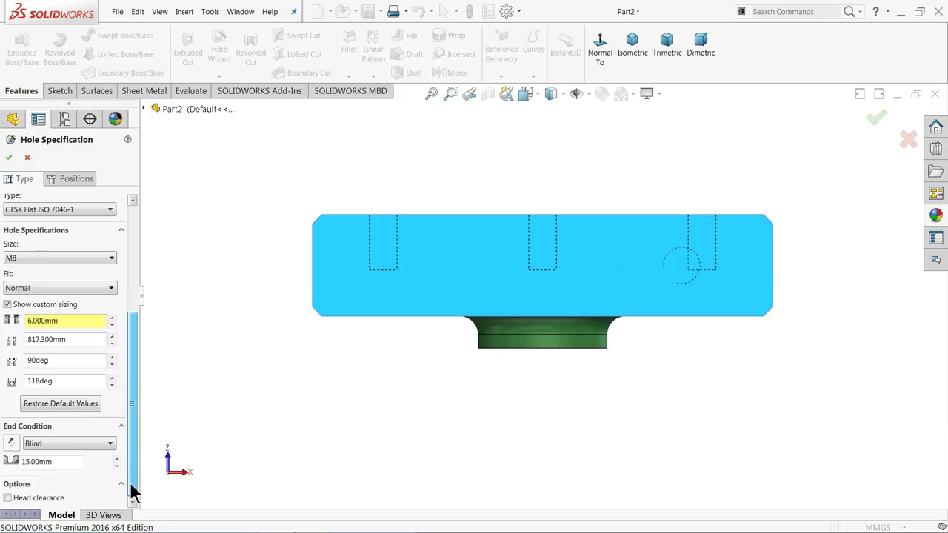
pyautogui.click(57, 462)
pyautogui.write('20')
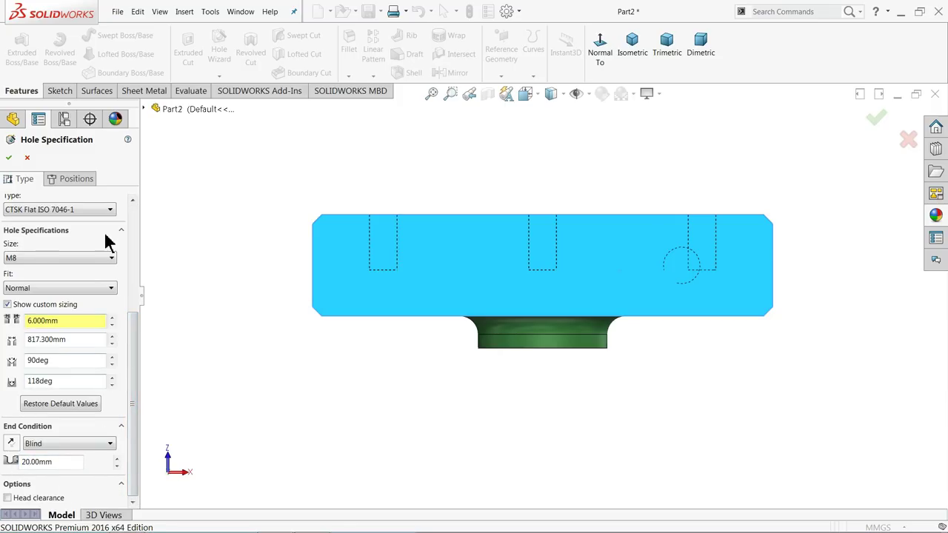
pyautogui.click(77, 178)
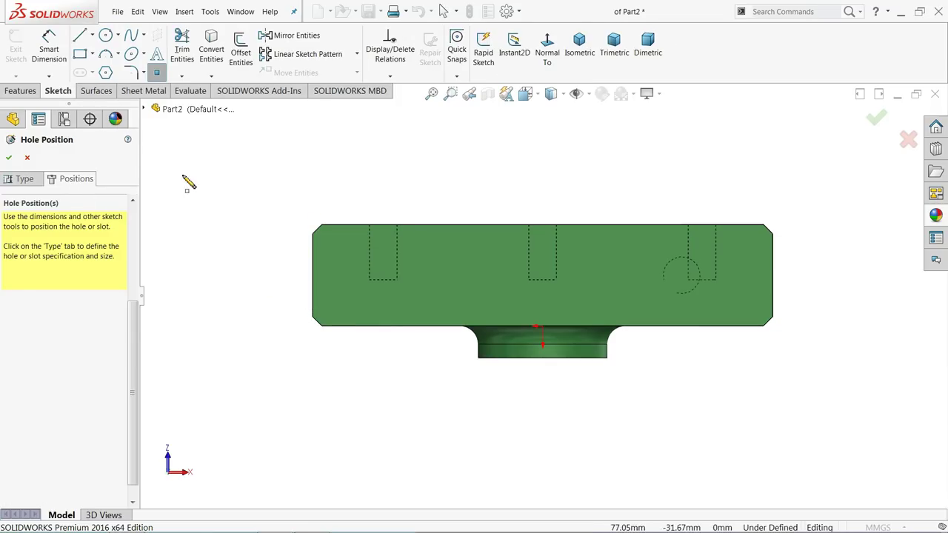
# Place two hole points on the base face, one near each end
pyautogui.click(324, 268)
pyautogui.click(313, 276)
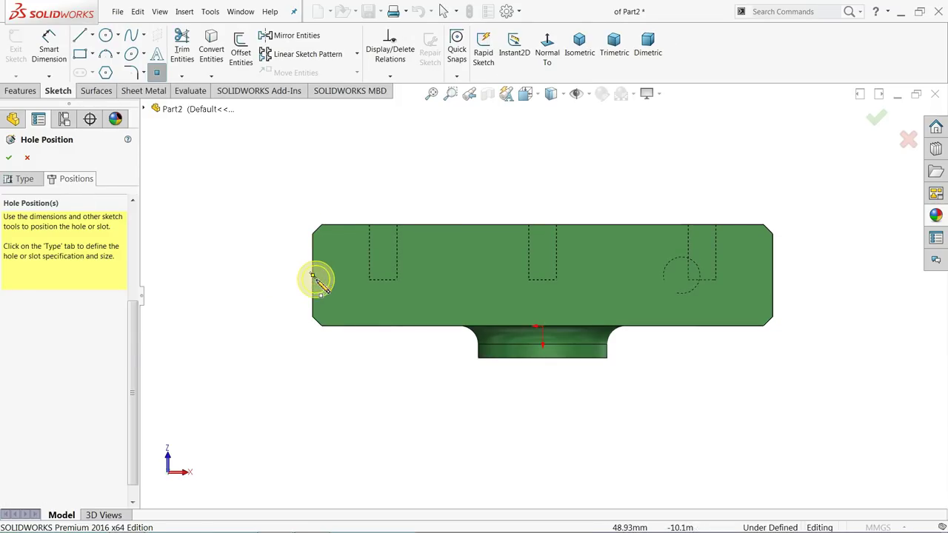
pyautogui.scroll(-3, 320, 285)
pyautogui.click(311, 289)
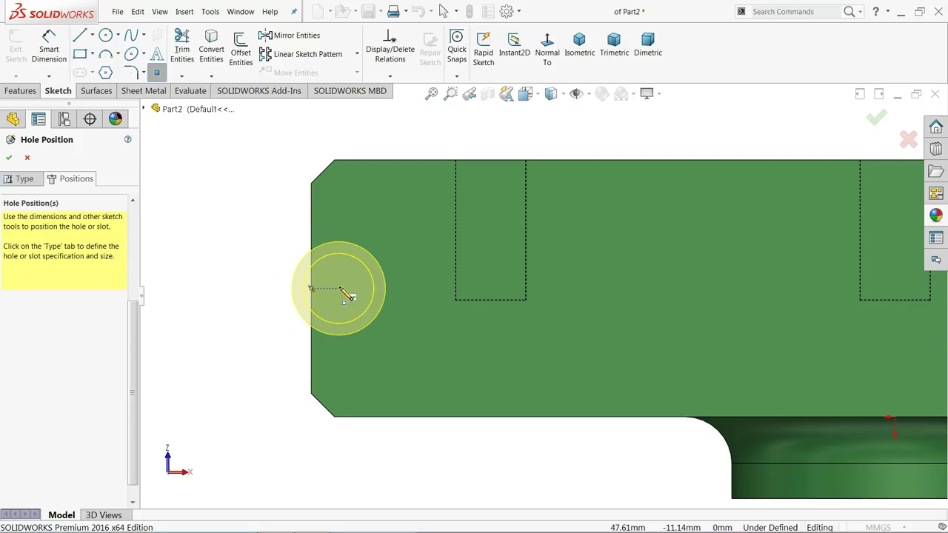
pyautogui.click(423, 288)
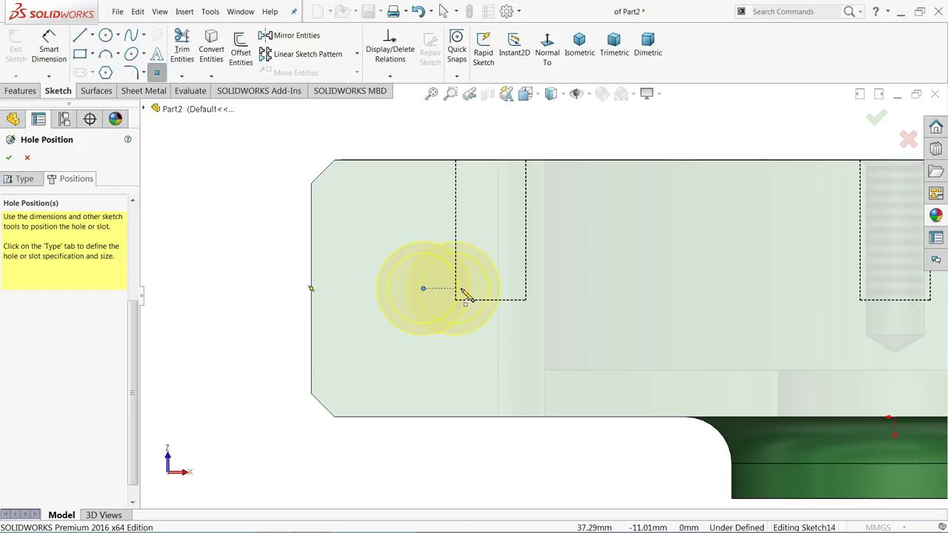
pyautogui.scroll(1, 465, 295)
pyautogui.scroll(2, 545, 298)
pyautogui.scroll(2, 766, 304)
pyautogui.scroll(-3, 832, 309)
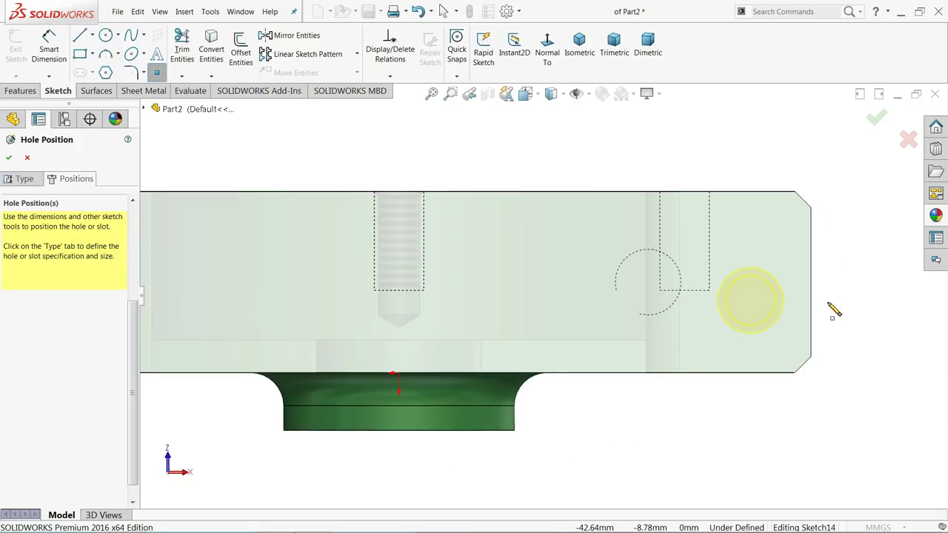
pyautogui.scroll(-2, 826, 304)
pyautogui.click(774, 274)
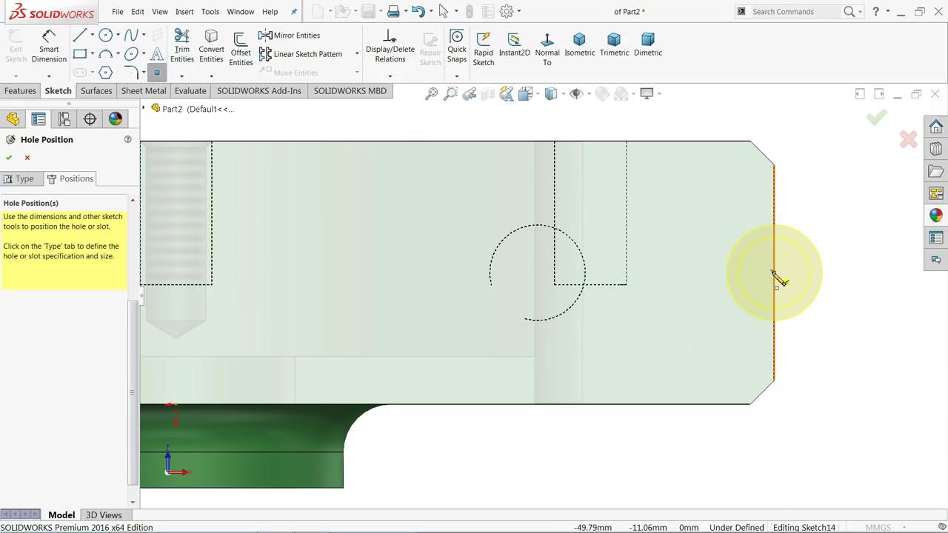
pyautogui.moveTo(774, 273); pyautogui.dragTo(672, 275)
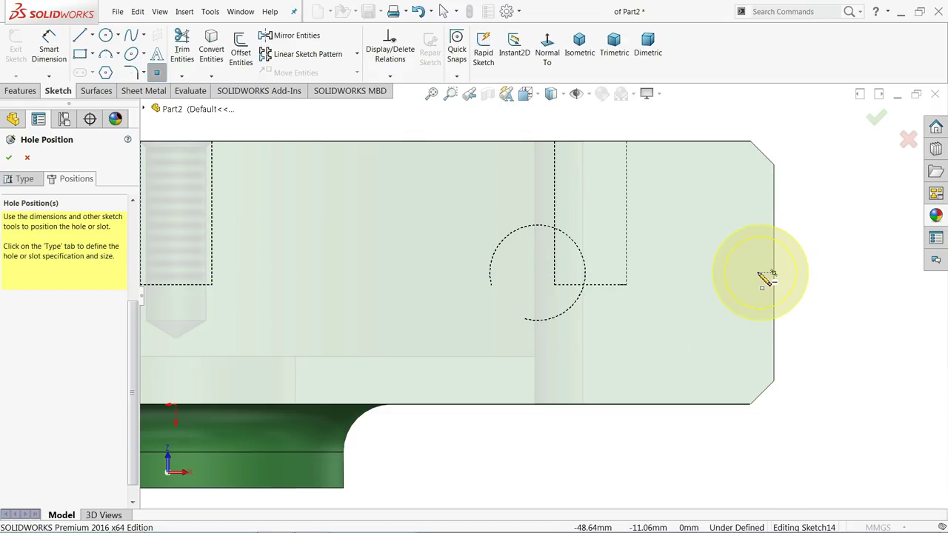
pyautogui.click(672, 274)
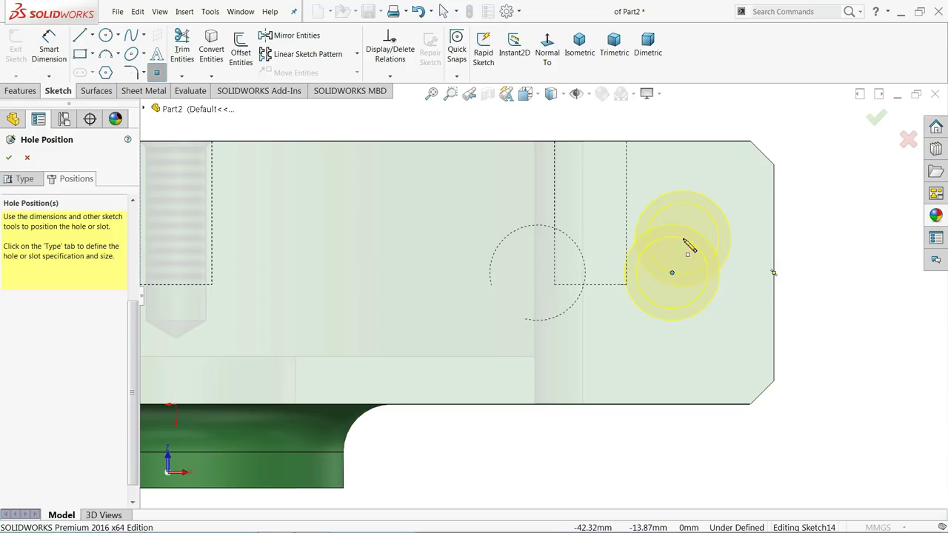
# Dimension the right hole point 8 mm from the right edge
pyautogui.click(48, 50)
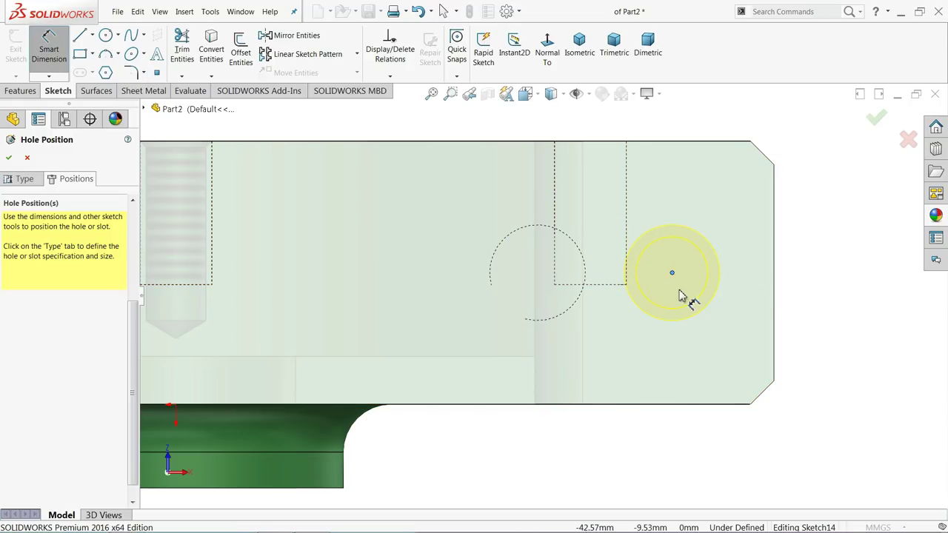
pyautogui.click(774, 282)
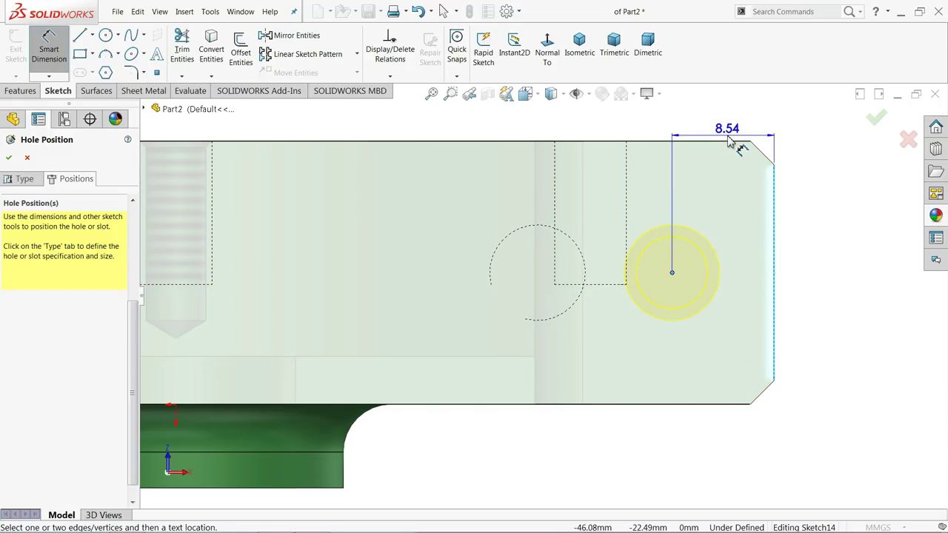
pyautogui.click(729, 141)
pyautogui.write('8')
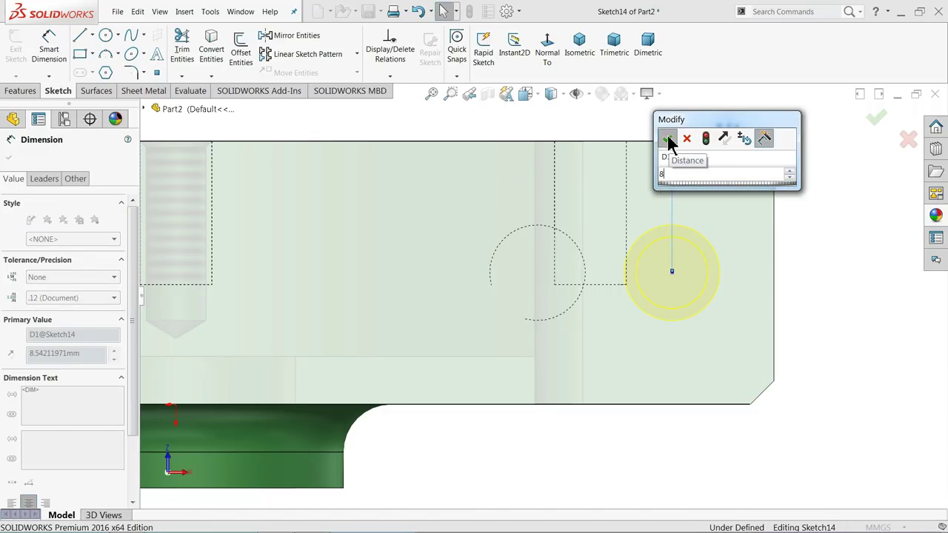
pyautogui.click(669, 139)
pyautogui.scroll(5, 563, 274)
pyautogui.scroll(2, 377, 278)
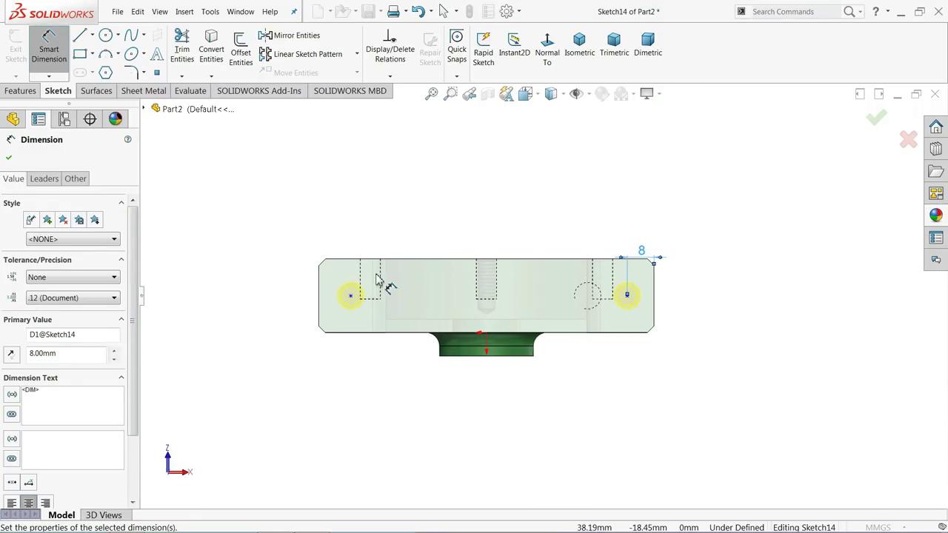
pyautogui.scroll(-3, 376, 279)
pyautogui.scroll(-1, 388, 328)
# Dimension the left hole centre 8 mm from the base's left end edge
pyautogui.click(397, 340)
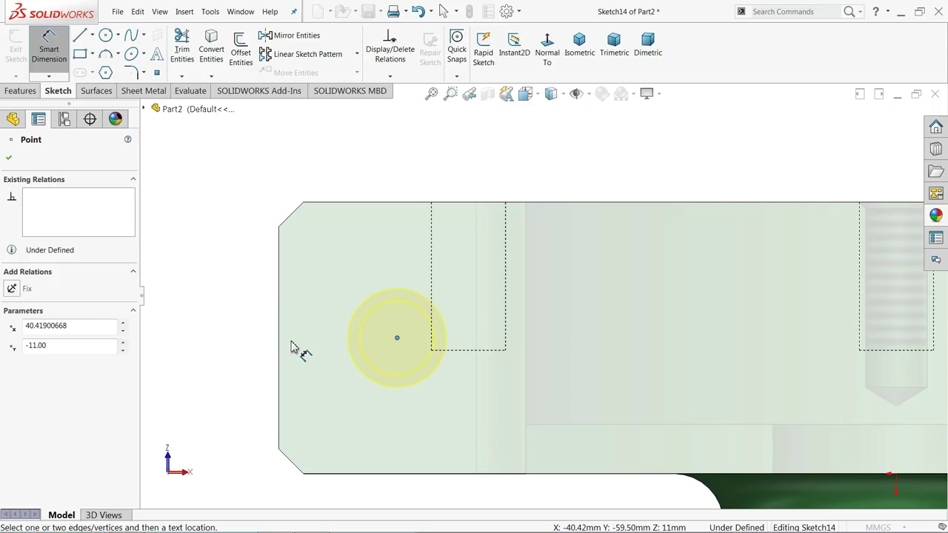
pyautogui.click(280, 348)
pyautogui.click(344, 194)
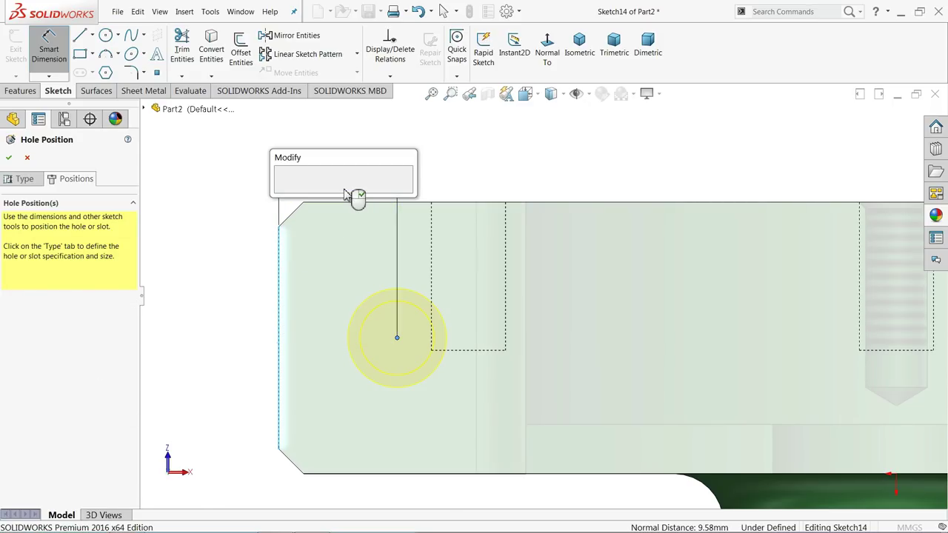
pyautogui.write('8')
pyautogui.click(284, 194)
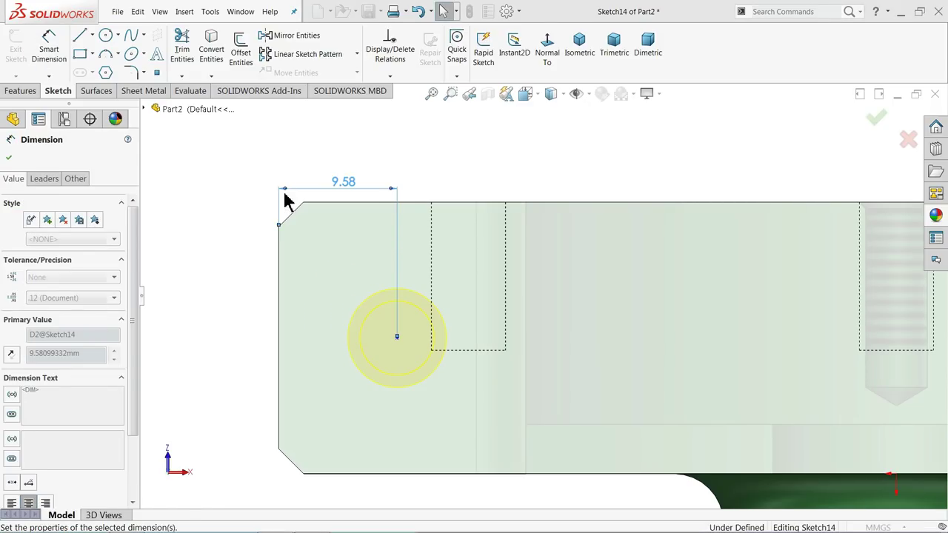
pyautogui.click(8, 157)
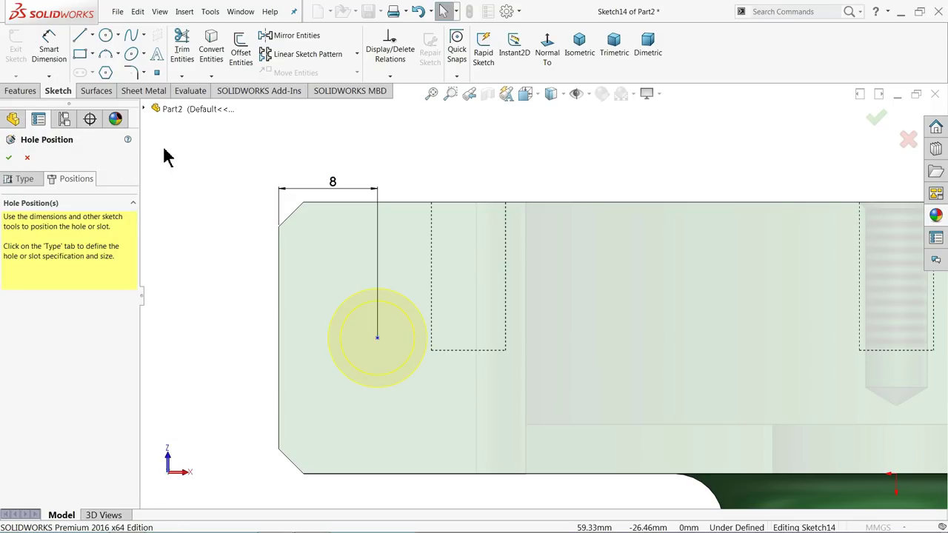
pyautogui.click(375, 339)
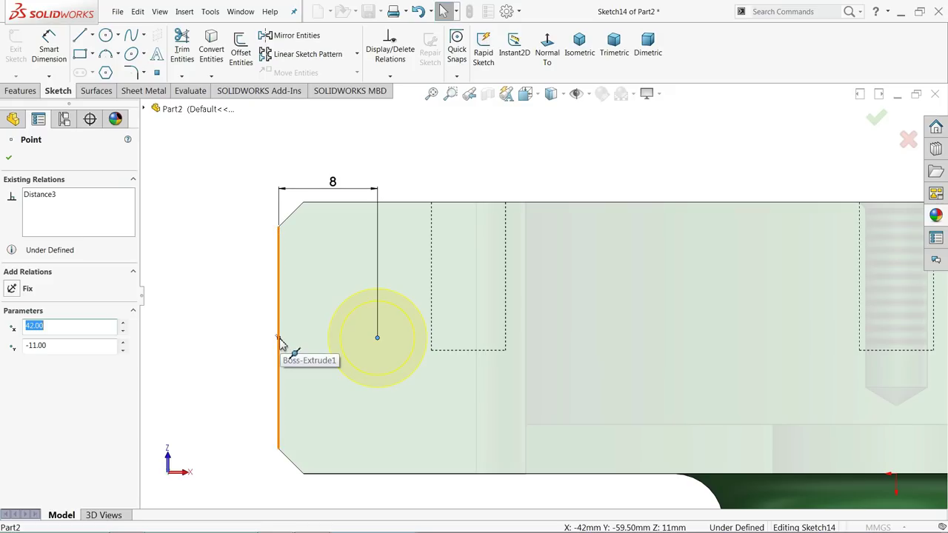
# Make the left hole centre horizontal with its flange edge point
pyautogui.keyDown('ctrl'); pyautogui.click(280, 339); pyautogui.keyUp('ctrl')
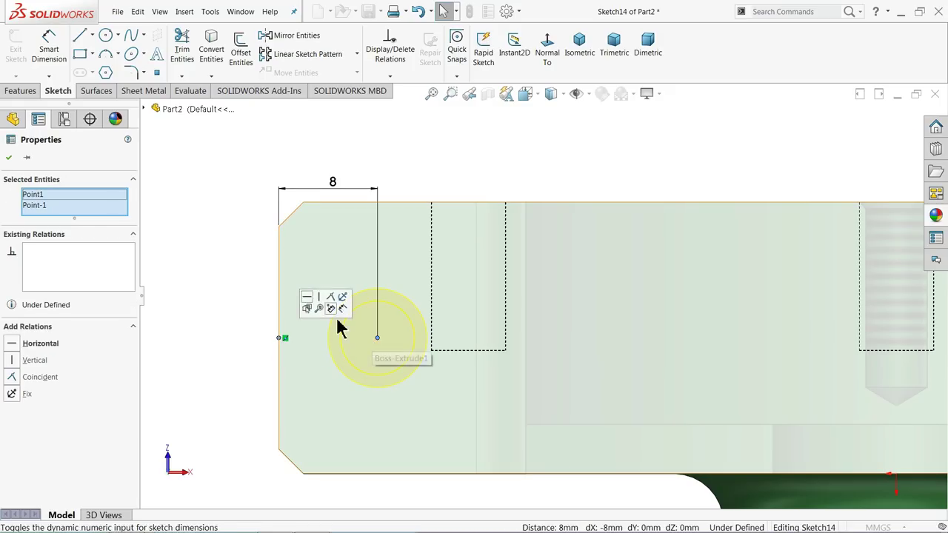
pyautogui.click(306, 297)
pyautogui.click(260, 306)
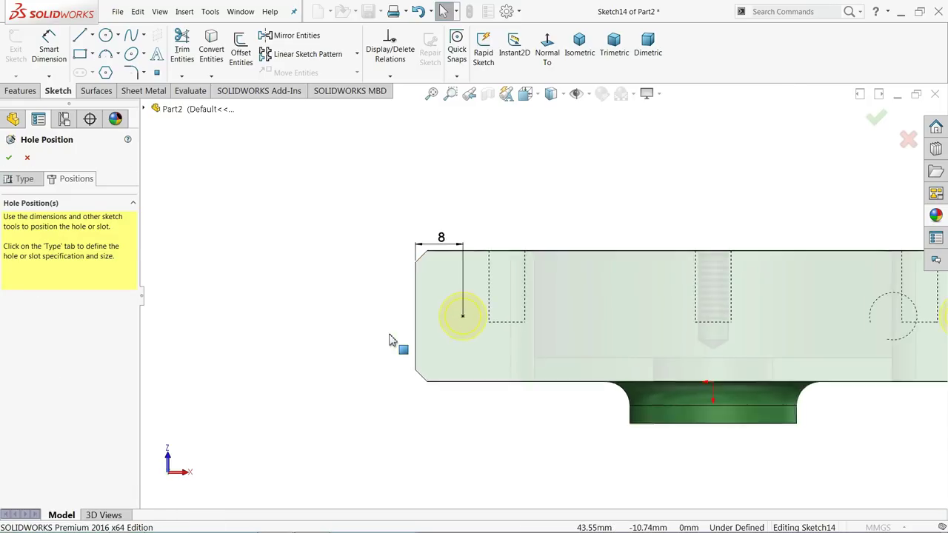
pyautogui.scroll(-3, 719, 318)
pyautogui.scroll(-3, 580, 311)
pyautogui.scroll(-2, 604, 298)
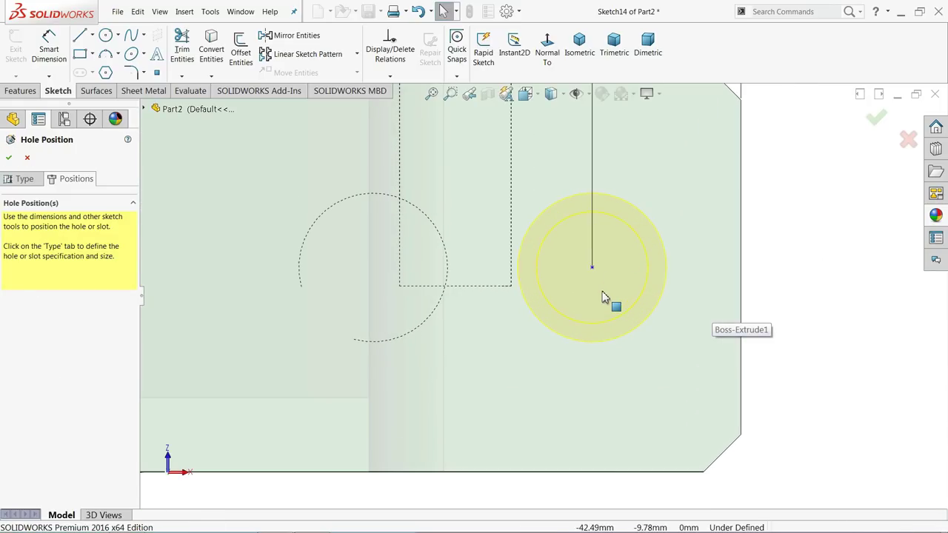
# Make the right hole centre horizontal with the right edge point, fully defining the sketch
pyautogui.click(592, 267)
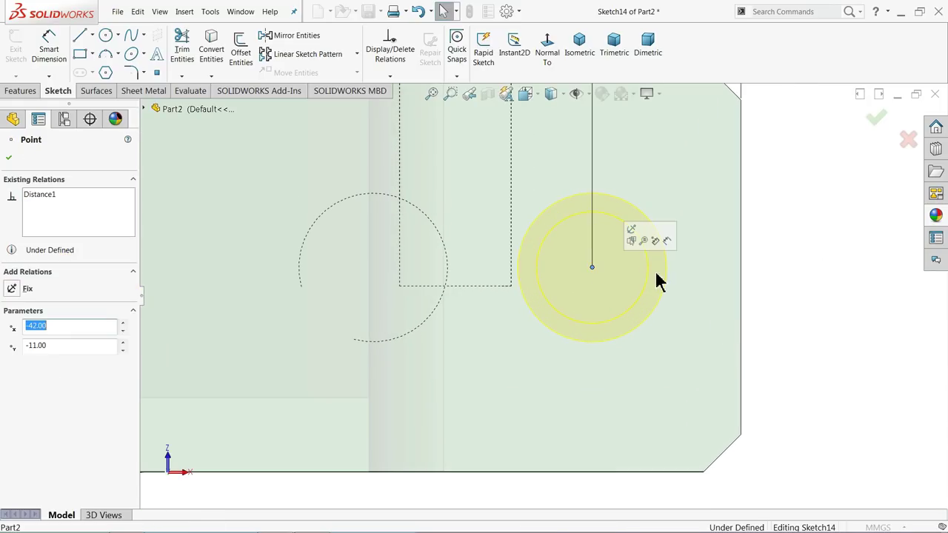
pyautogui.keyDown('ctrl'); pyautogui.click(741, 268); pyautogui.keyUp('ctrl')
pyautogui.click(772, 233)
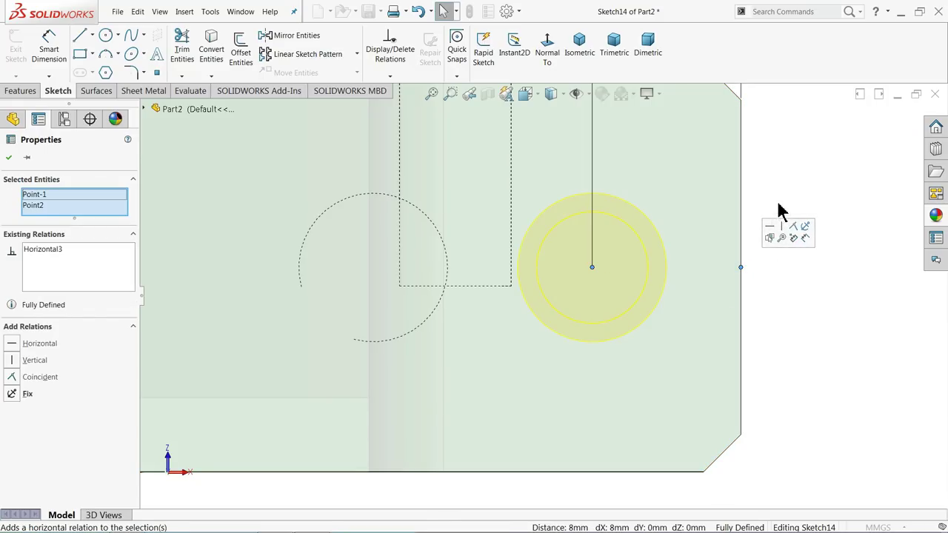
pyautogui.click(770, 200)
pyautogui.press('z')
pyautogui.press('z')
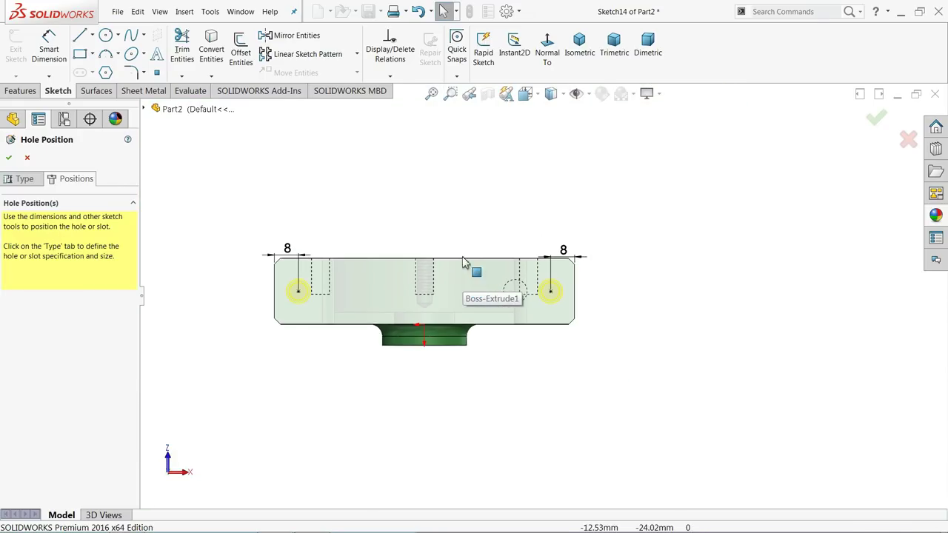
pyautogui.press('z')
pyautogui.moveTo(461, 233)
pyautogui.mouseDown(button='middle')
pyautogui.moveTo(434, 381)
pyautogui.moveTo(431, 363)
pyautogui.mouseUp(button='middle')
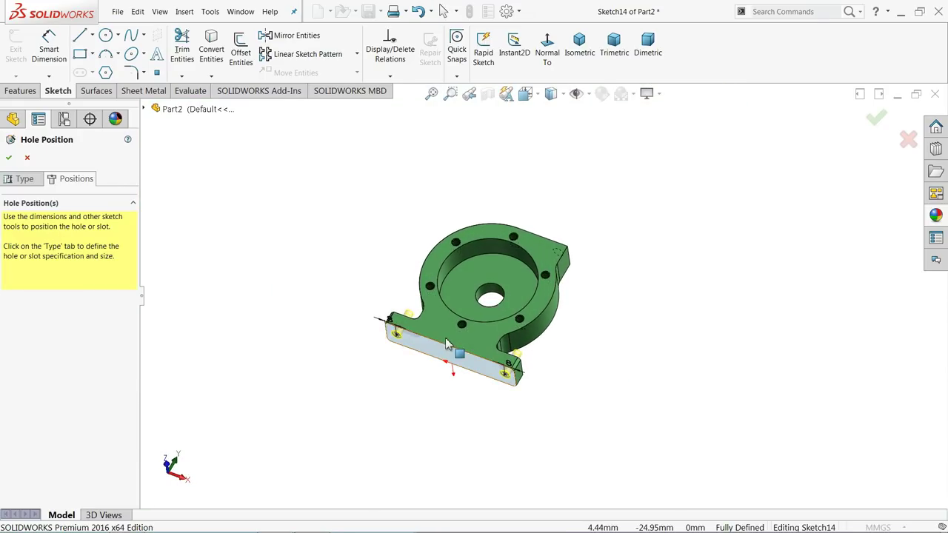
pyautogui.scroll(-3, 450, 354)
pyautogui.scroll(-3, 452, 358)
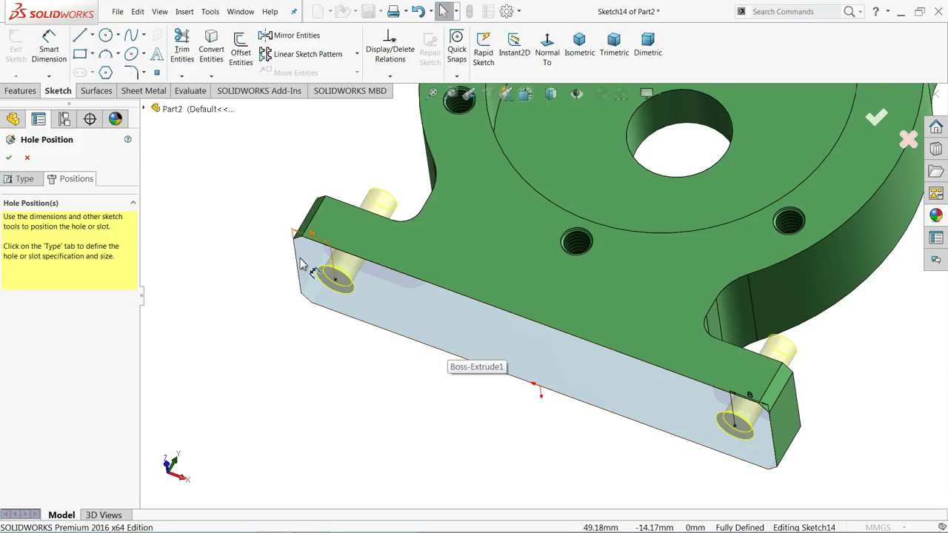
# Create the two M8 countersunk flat-head holes and inspect them in isometric and trimetric views
pyautogui.click(8, 157)
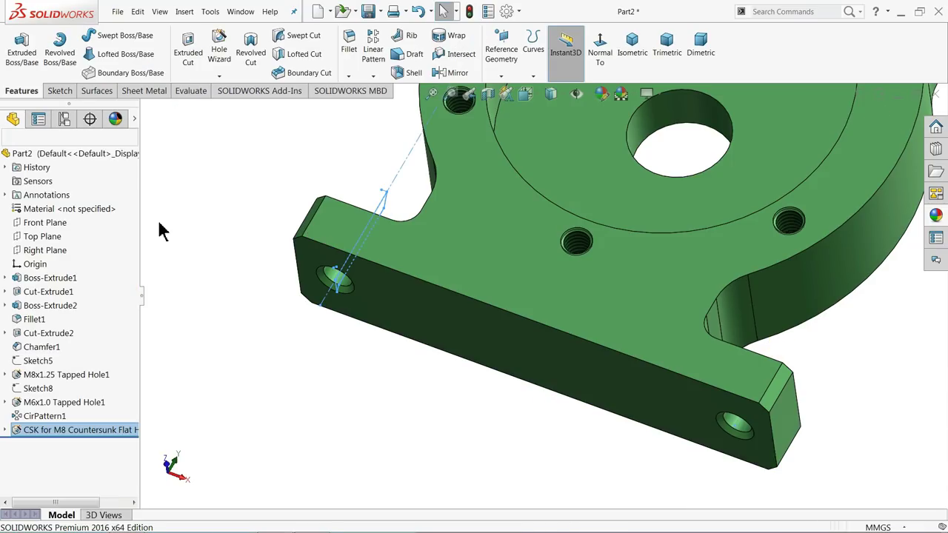
pyautogui.click(217, 242)
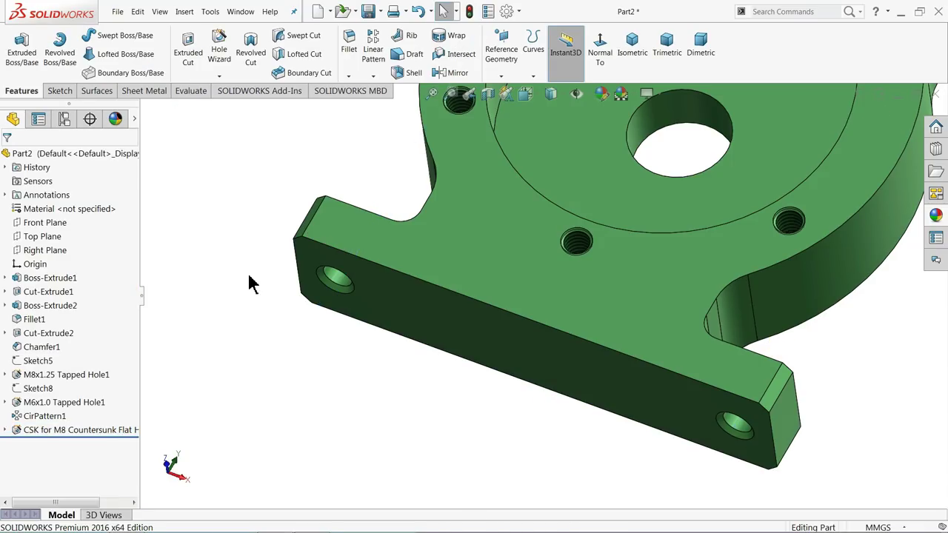
pyautogui.moveTo(250, 281)
pyautogui.mouseDown(button='middle')
pyautogui.moveTo(274, 212)
pyautogui.moveTo(273, 165)
pyautogui.moveTo(249, 318)
pyautogui.moveTo(229, 349)
pyautogui.moveTo(192, 315)
pyautogui.moveTo(233, 317)
pyautogui.moveTo(320, 294)
pyautogui.moveTo(298, 413)
pyautogui.moveTo(293, 380)
pyautogui.moveTo(324, 347)
pyautogui.mouseUp(button='middle')
pyautogui.click(631, 46)
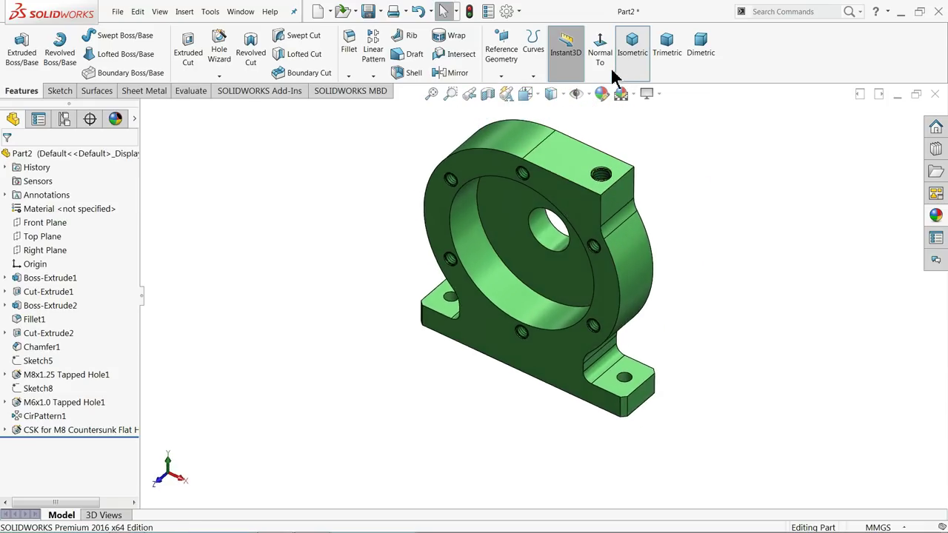
pyautogui.click(680, 64)
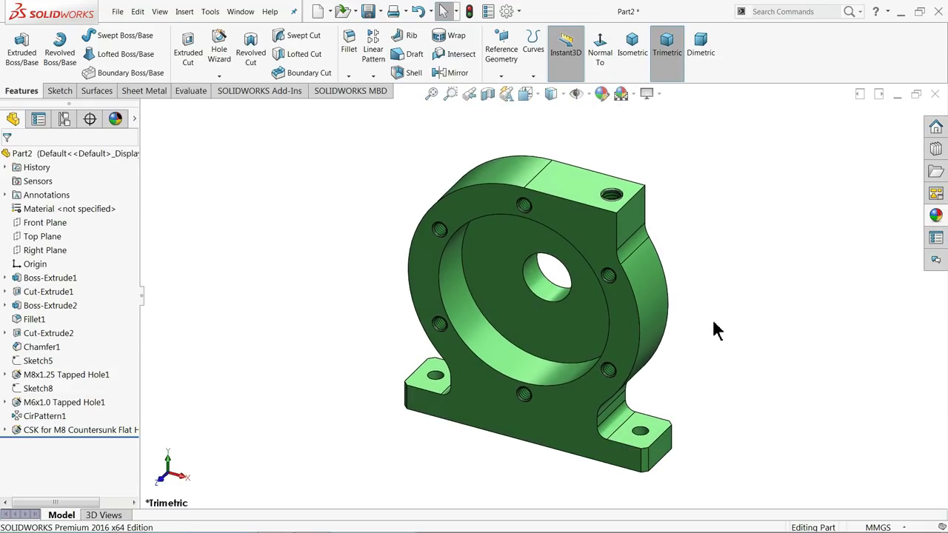
pyautogui.scroll(-2, 685, 344)
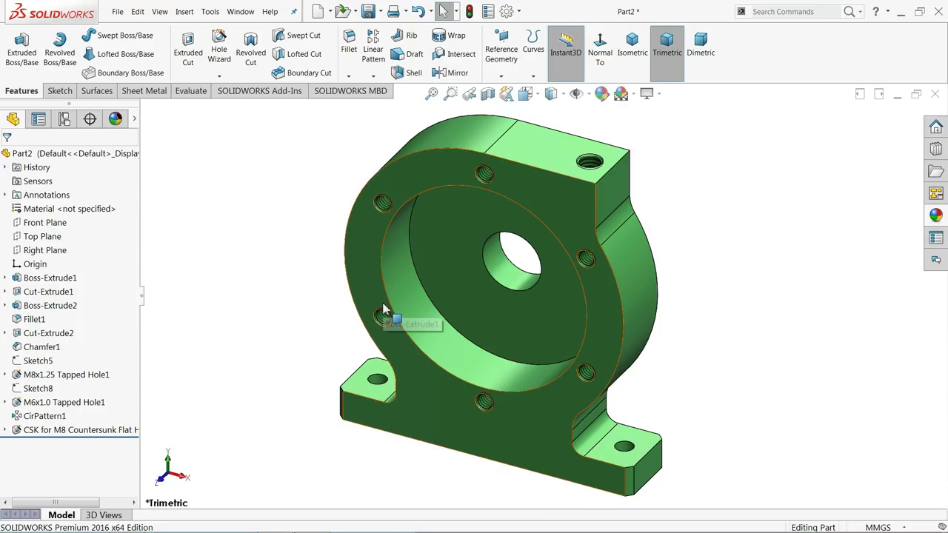
pyautogui.moveTo(374, 305)
pyautogui.mouseDown(button='middle')
pyautogui.moveTo(299, 305)
pyautogui.moveTo(356, 293)
pyautogui.mouseUp(button='middle')
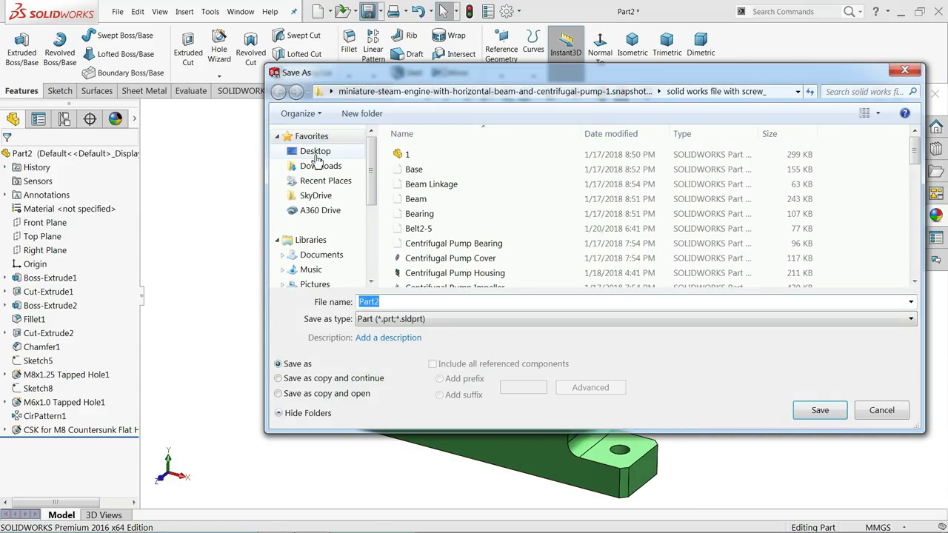
# Save the part as '9.Centrifugal pump Housing' in the Desktop's Steam Engine Assembly folder
pyautogui.click(315, 151)
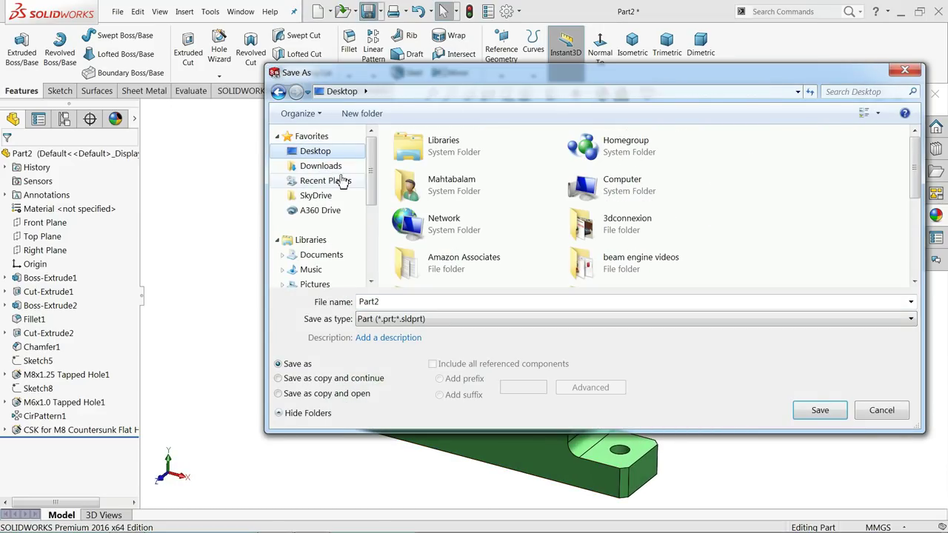
pyautogui.scroll(-5, 775, 244)
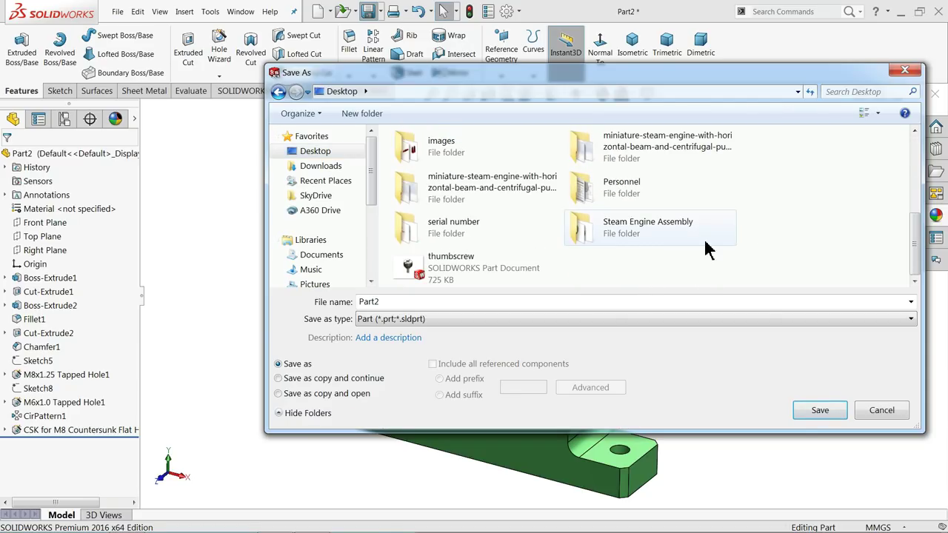
pyautogui.click(655, 229)
pyautogui.doubleClick(654, 229)
pyautogui.write('9.Centrifugal pump Housing')
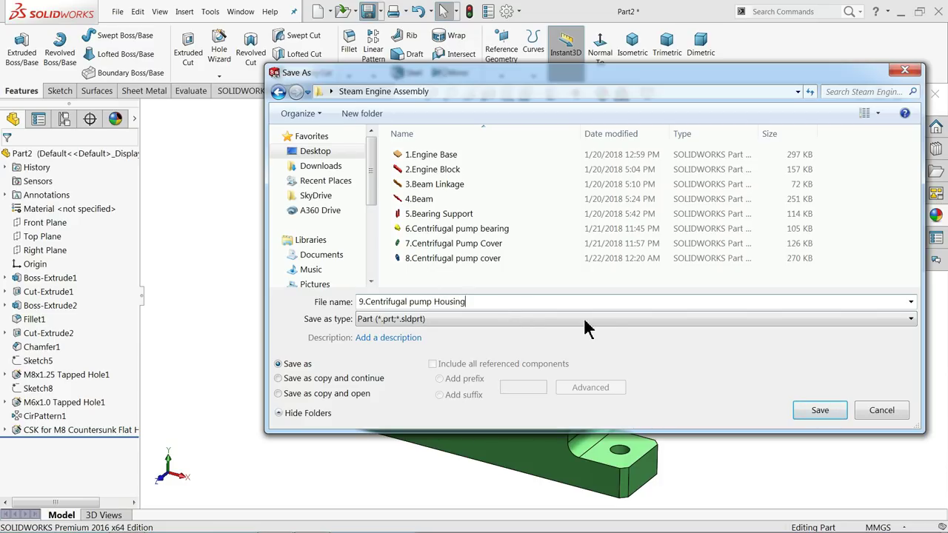
pyautogui.click(806, 411)
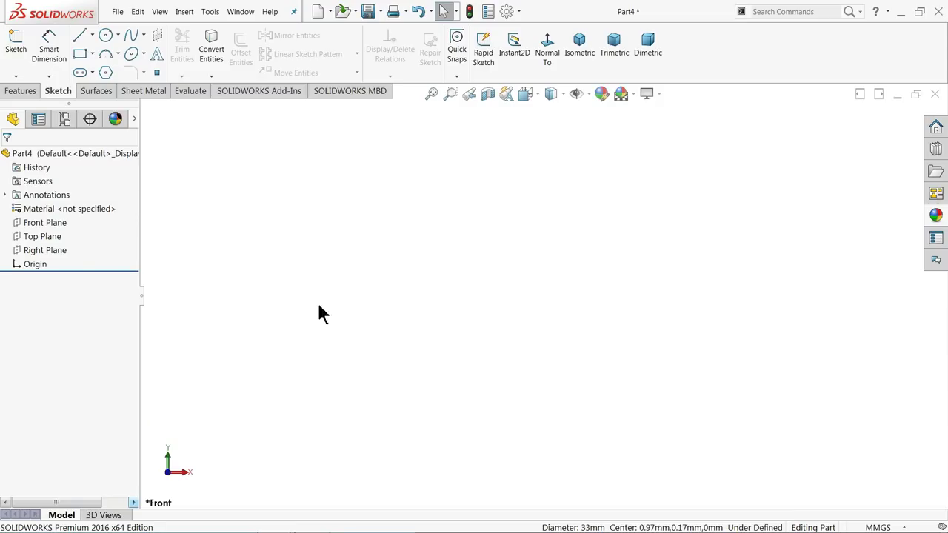
# Sketch two concentric circles at the origin on the Front Plane, making the inner one construction
pyautogui.click(31, 223)
pyautogui.click(41, 212)
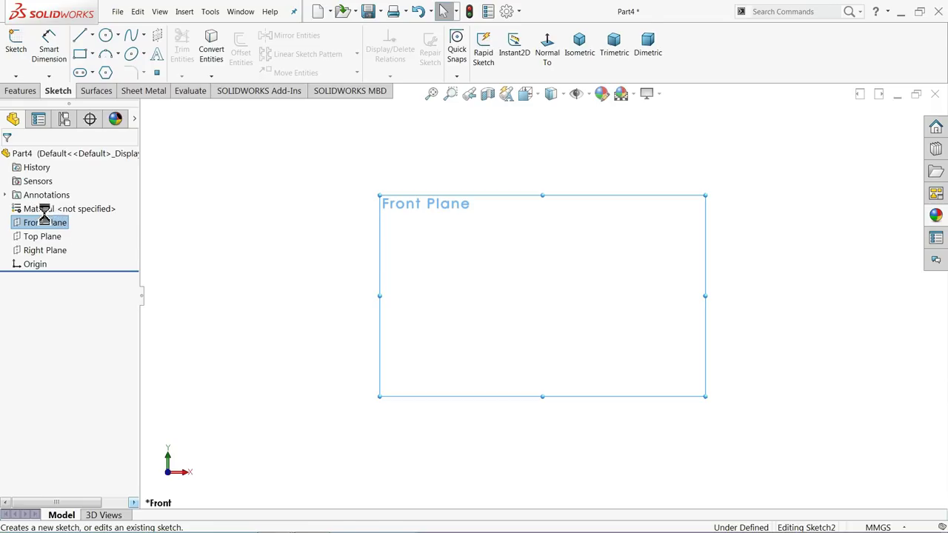
pyautogui.click(105, 37)
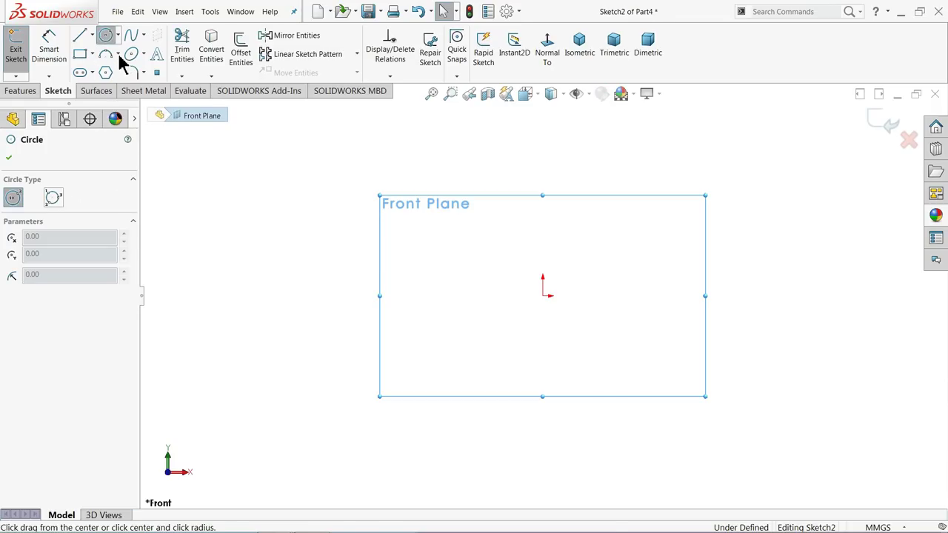
pyautogui.moveTo(543, 296); pyautogui.dragTo(372, 195)
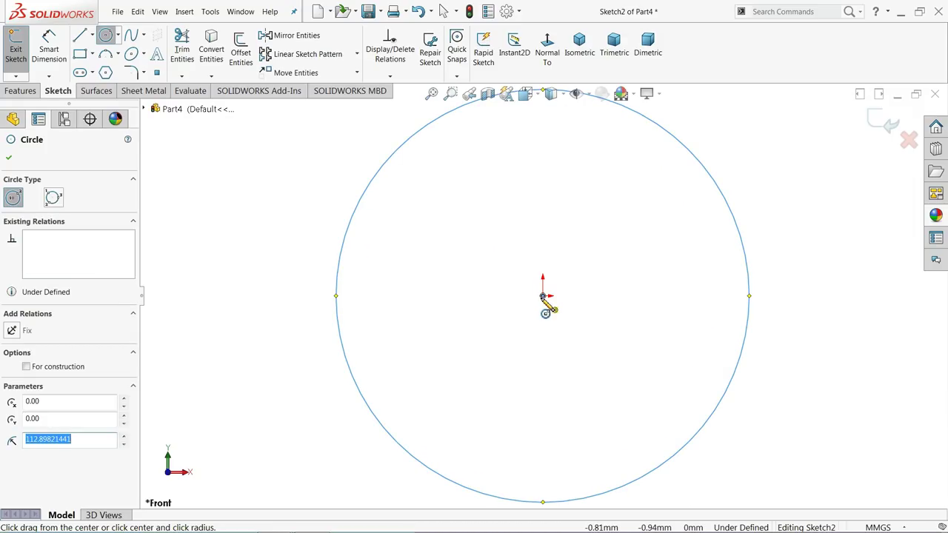
pyautogui.moveTo(543, 296); pyautogui.dragTo(450, 262)
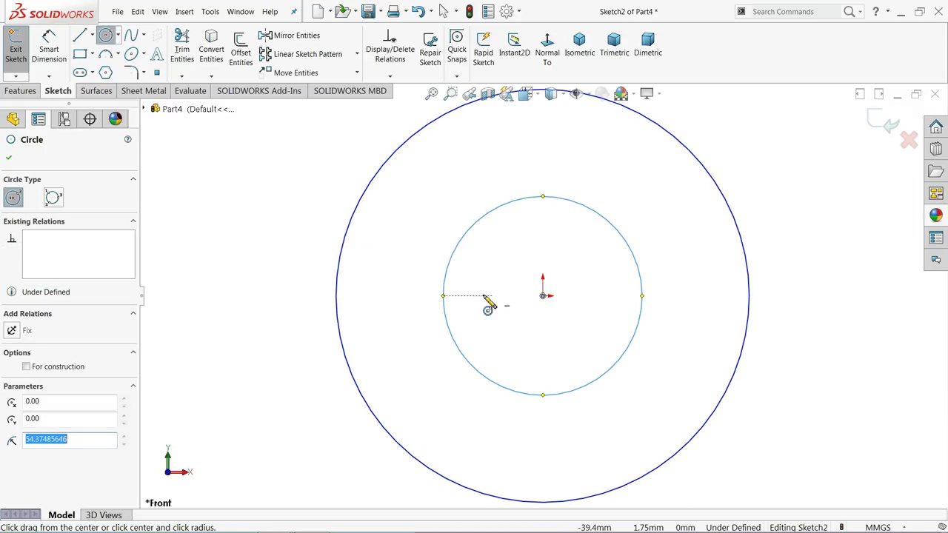
pyautogui.click(27, 366)
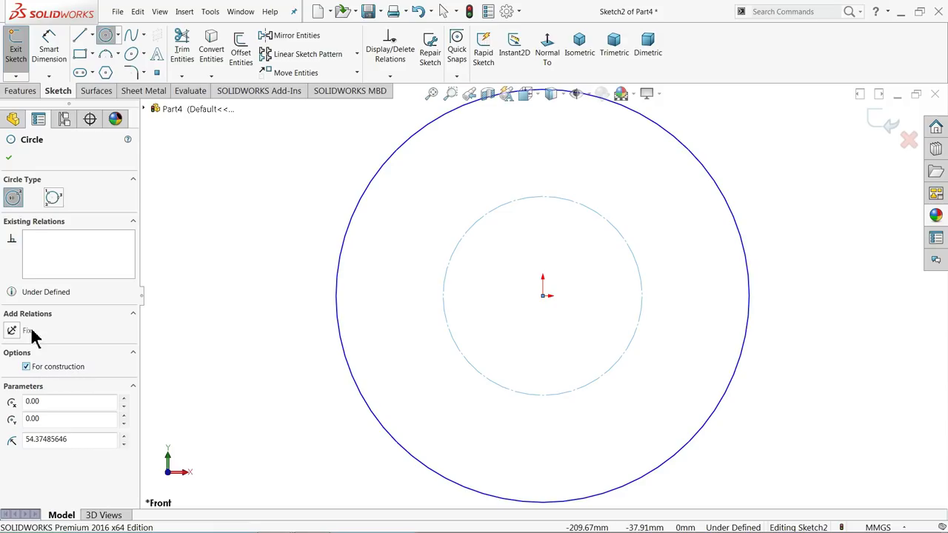
pyautogui.click(9, 160)
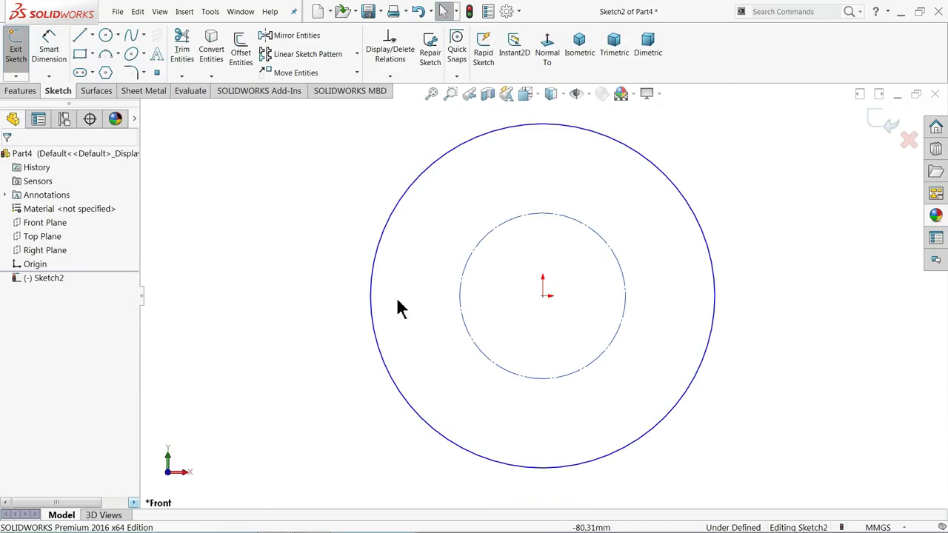
# Dimension the outer circle Ø66 and the inner construction circle Ø33
pyautogui.click(49, 46)
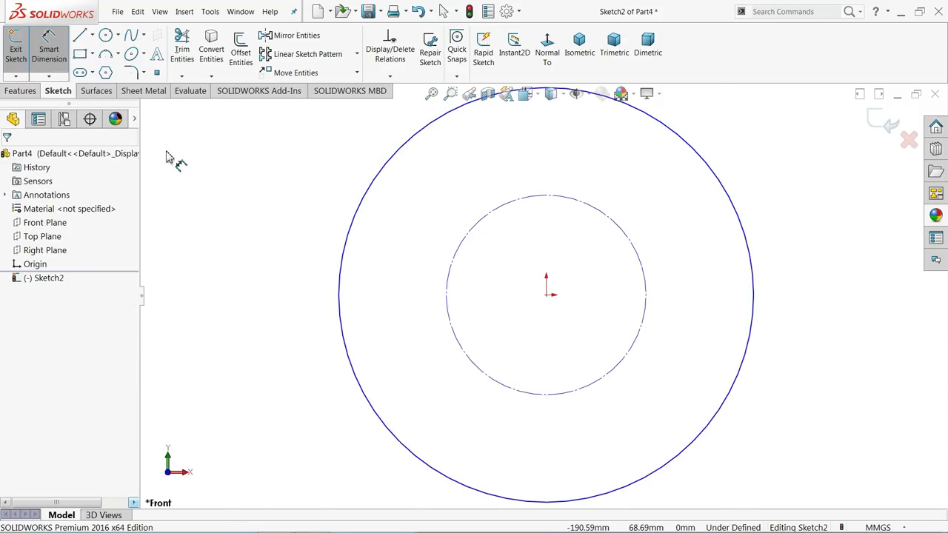
pyautogui.click(341, 279)
pyautogui.click(252, 280)
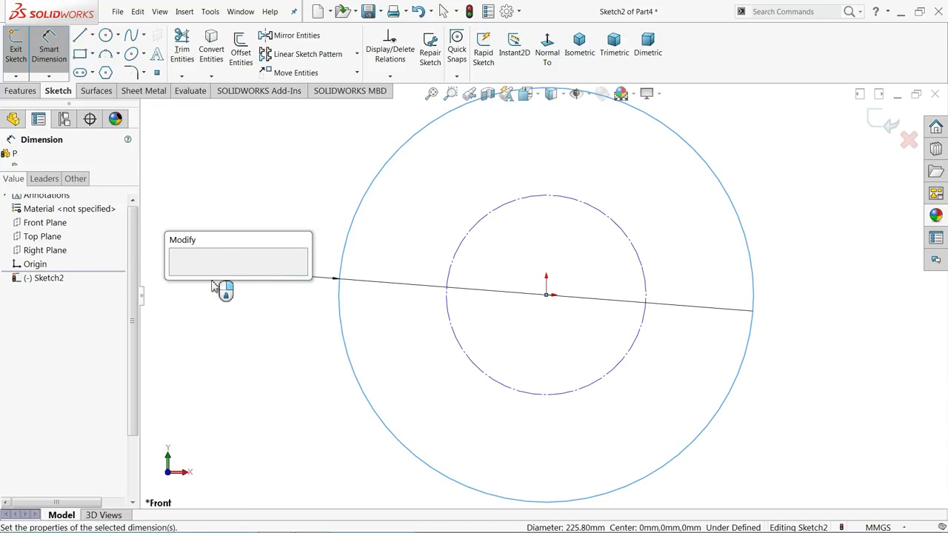
pyautogui.click(449, 306)
pyautogui.click(300, 296)
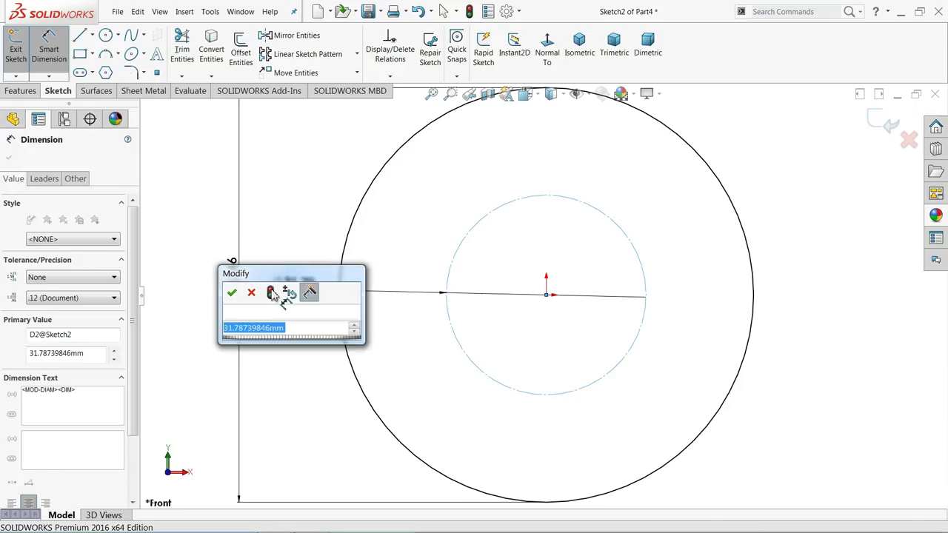
pyautogui.click(231, 294)
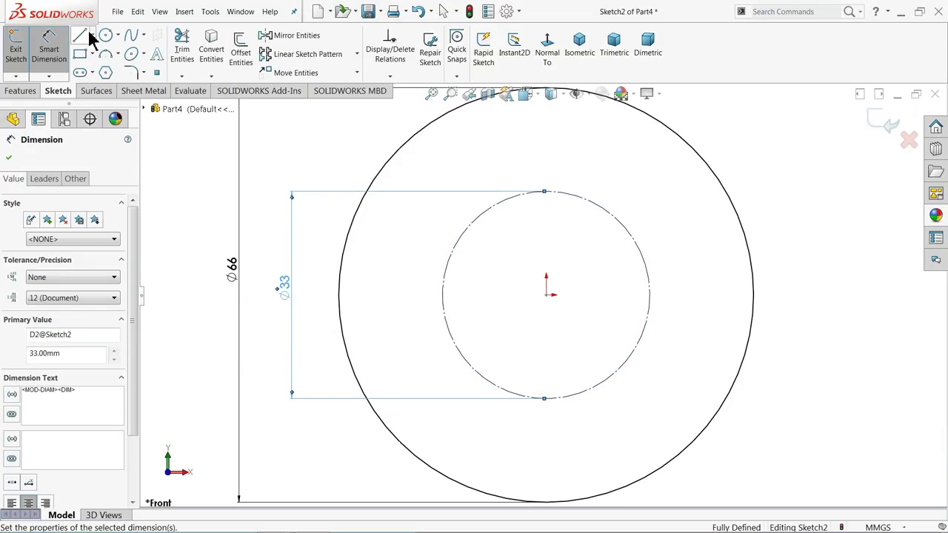
# Draw a vertical centerline from the outer circle's bottom up to the origin
pyautogui.click(92, 36)
pyautogui.click(94, 71)
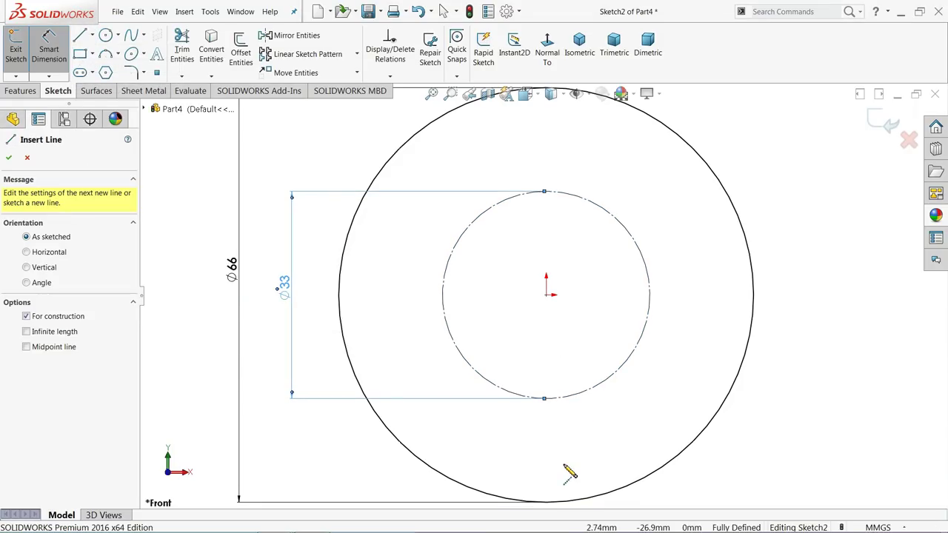
pyautogui.click(545, 502)
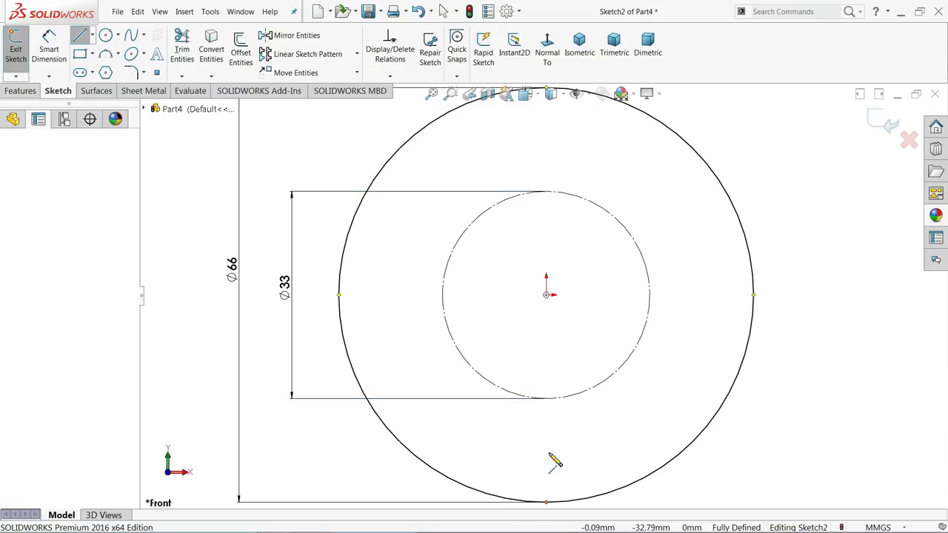
pyautogui.click(546, 295)
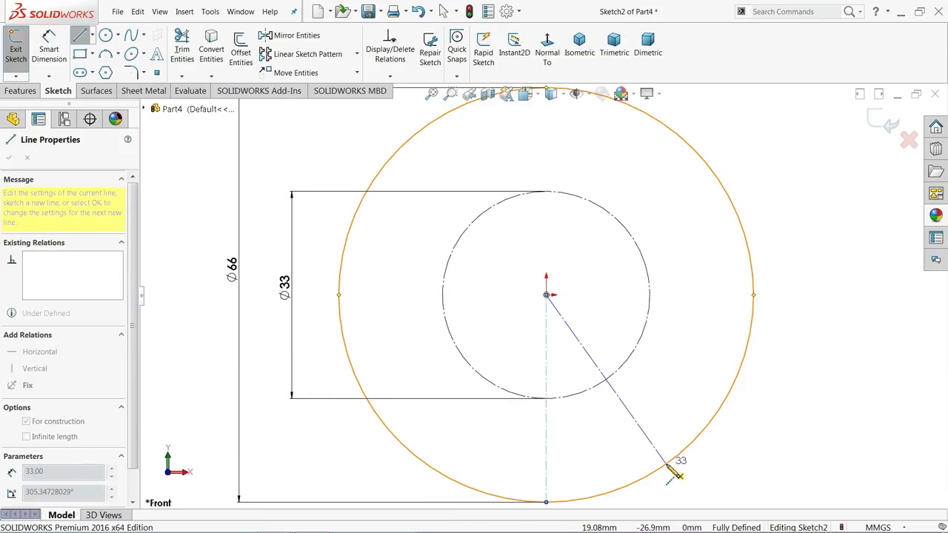
# Finish the angled centerline and dimension it 25° from the vertical centerline
pyautogui.click(674, 474)
pyautogui.rightClick(664, 338)
pyautogui.click(687, 304)
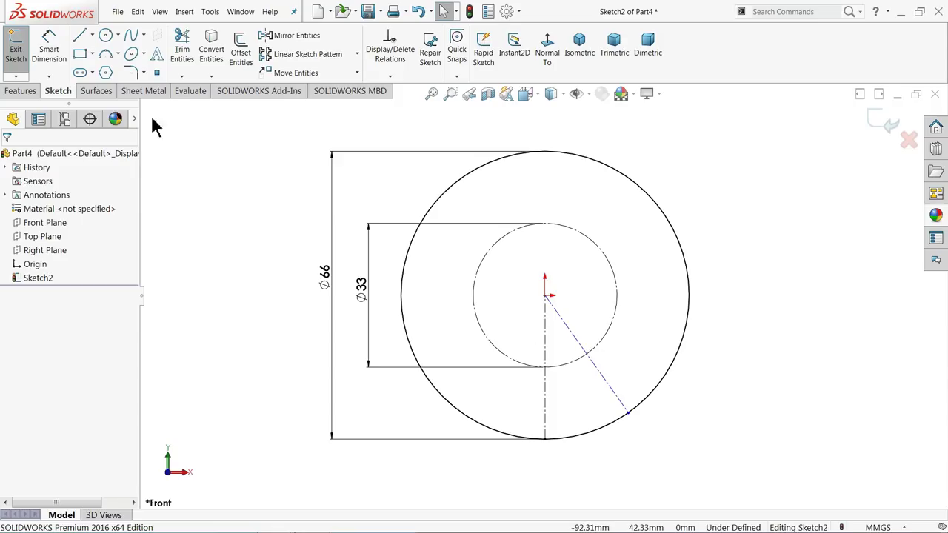
pyautogui.click(60, 56)
pyautogui.scroll(-1, 570, 311)
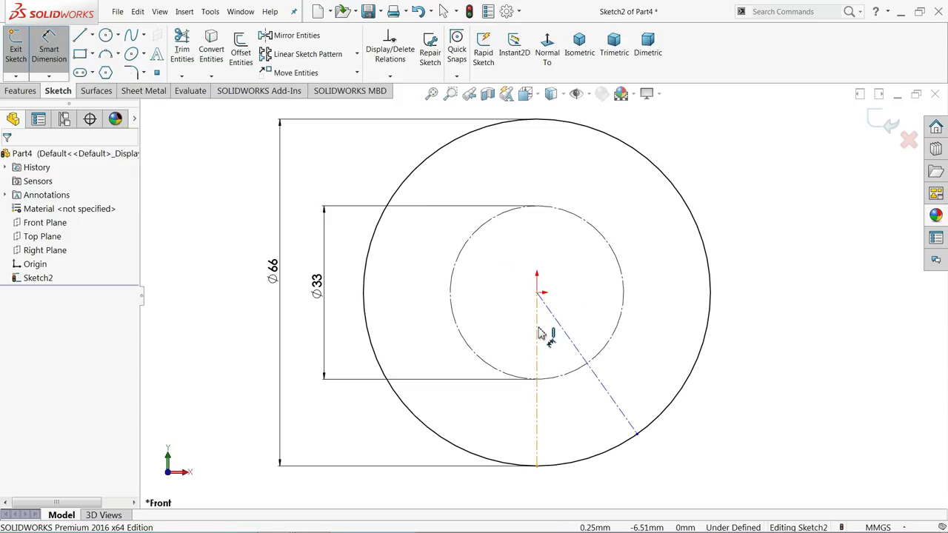
pyautogui.click(539, 334)
pyautogui.click(557, 325)
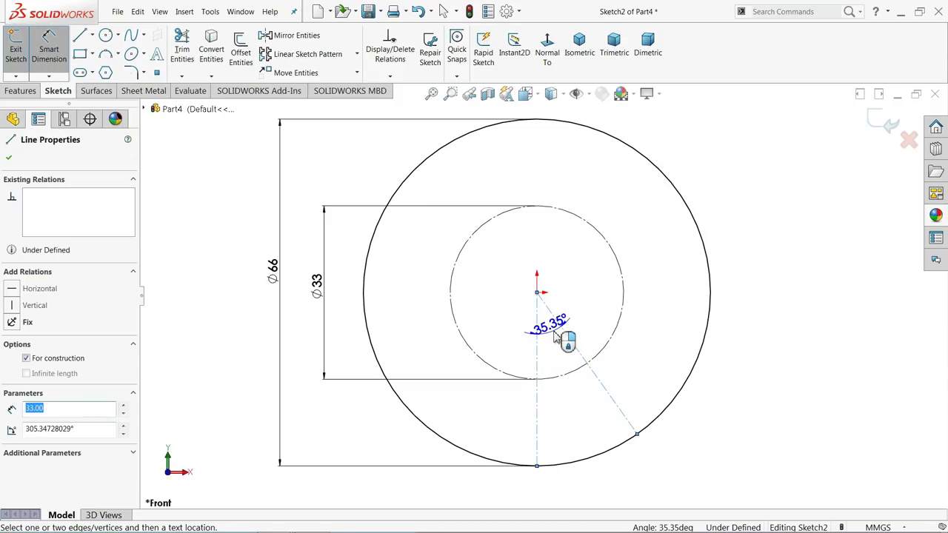
pyautogui.click(613, 480)
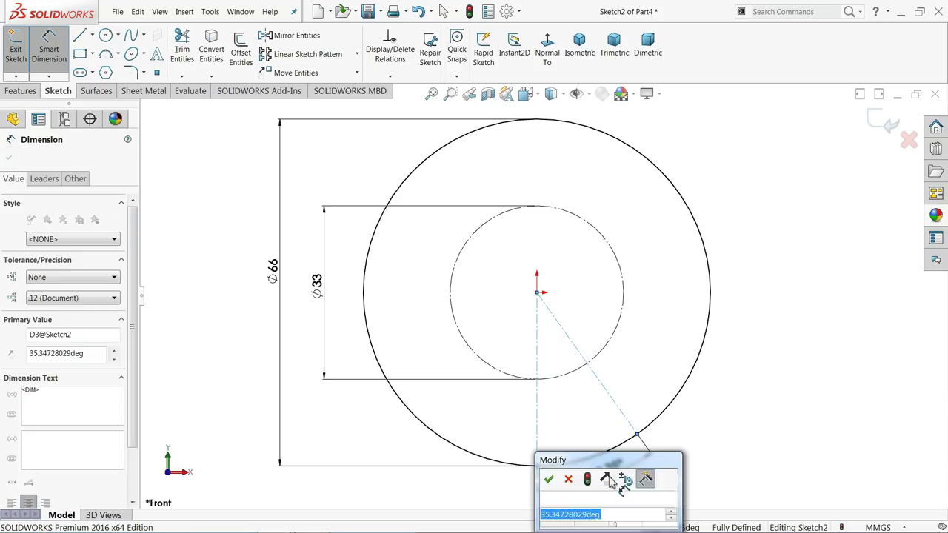
pyautogui.write('25')
pyautogui.press('Return')
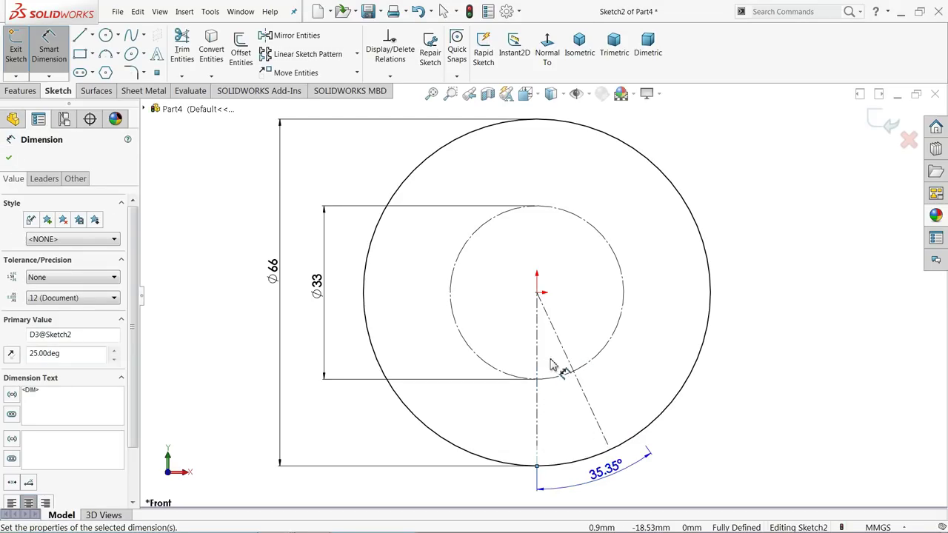
# Draw a circle where the angled line meets the Ø33 circle and dimension it Ø10
pyautogui.scroll(-1, 551, 364)
pyautogui.click(107, 37)
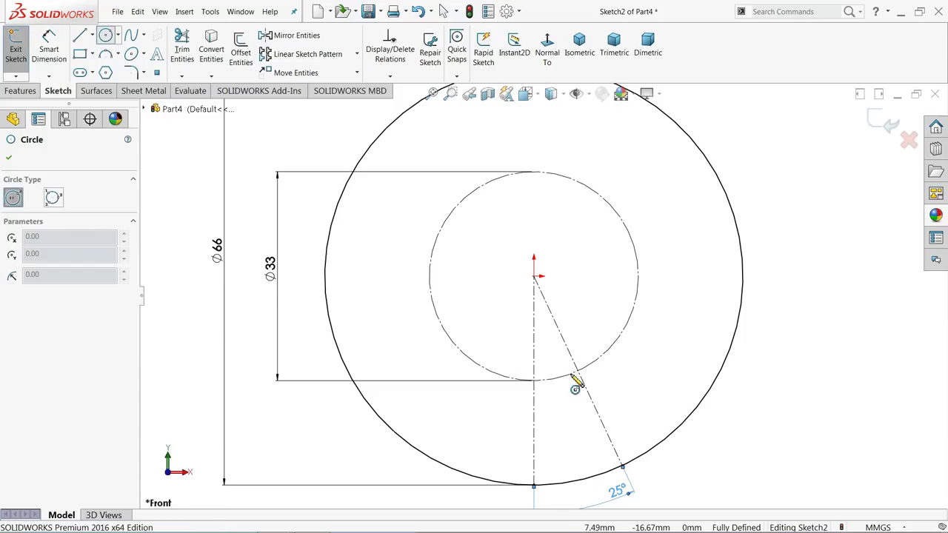
pyautogui.scroll(-3, 571, 381)
pyautogui.scroll(-2, 561, 339)
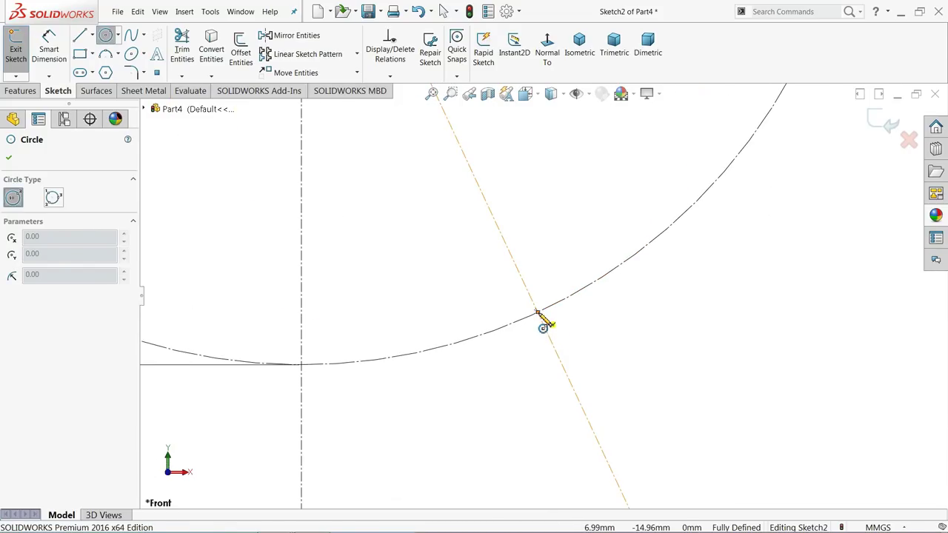
pyautogui.click(538, 312)
pyautogui.click(591, 159)
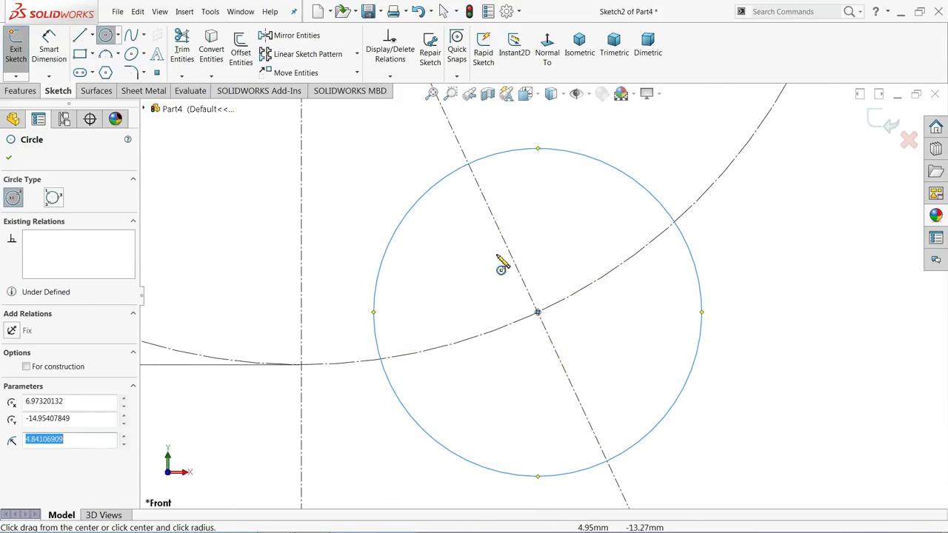
pyautogui.click(52, 59)
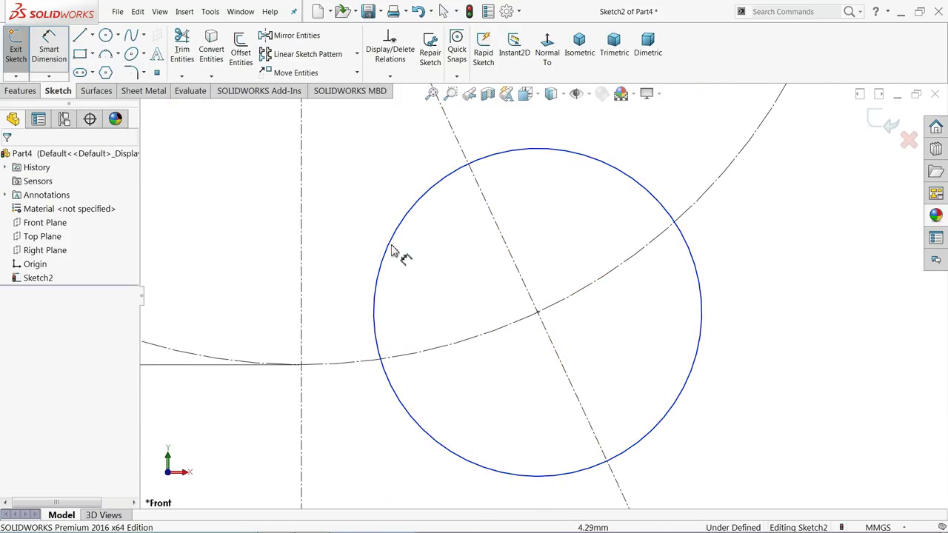
pyautogui.click(699, 354)
pyautogui.click(770, 335)
pyautogui.write('10')
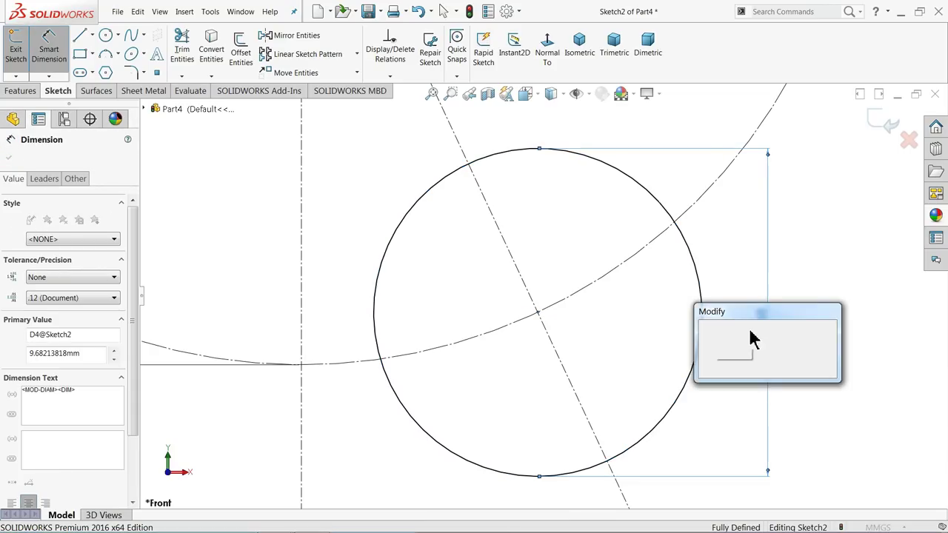
pyautogui.press('Return')
pyautogui.click(8, 157)
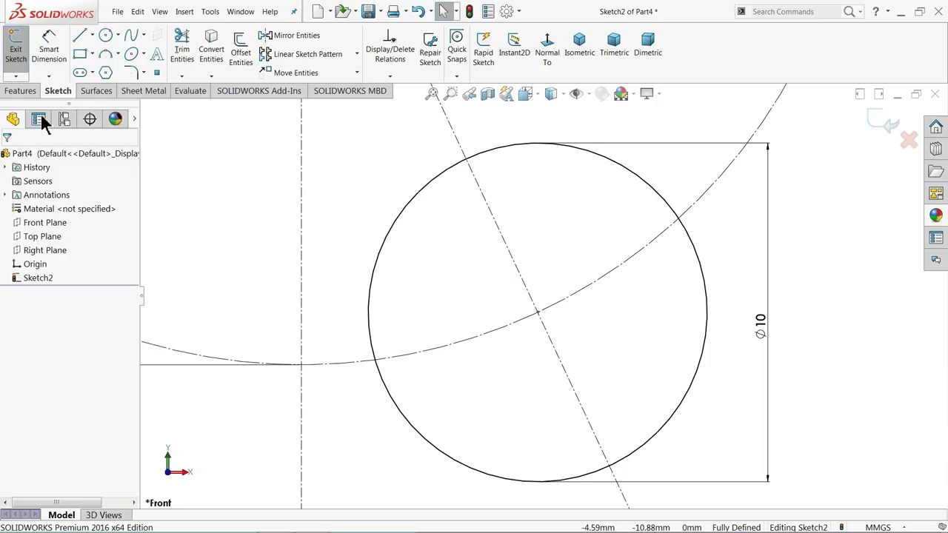
# Draw a three-point arc from the Ø10 circle's edge to the Ø66 outer circle
pyautogui.click(117, 54)
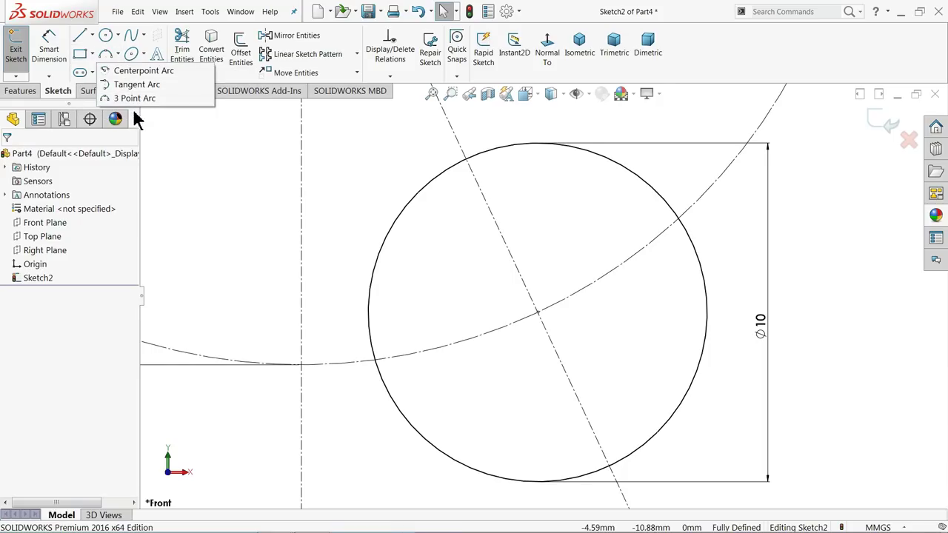
pyautogui.click(136, 99)
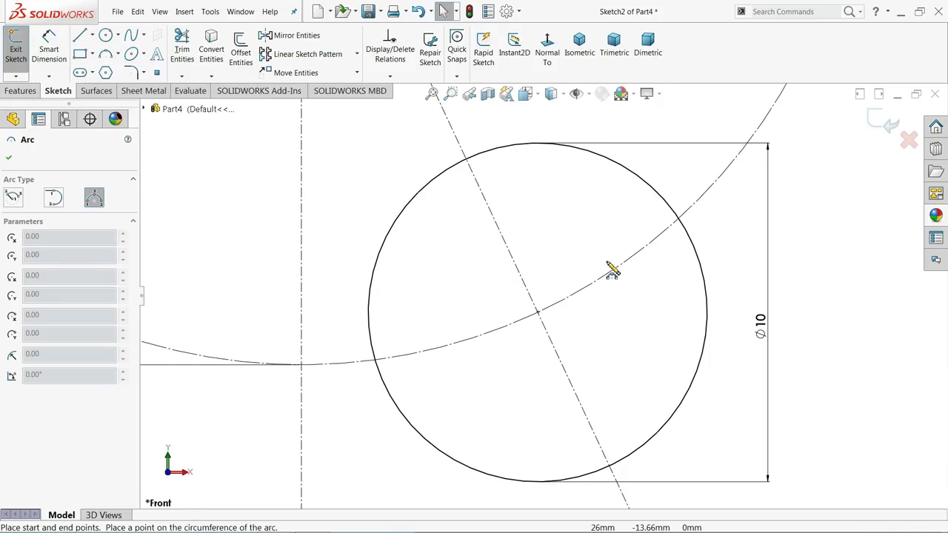
pyautogui.click(706, 329)
pyautogui.scroll(3, 710, 363)
pyautogui.scroll(2, 575, 402)
pyautogui.scroll(-3, 571, 392)
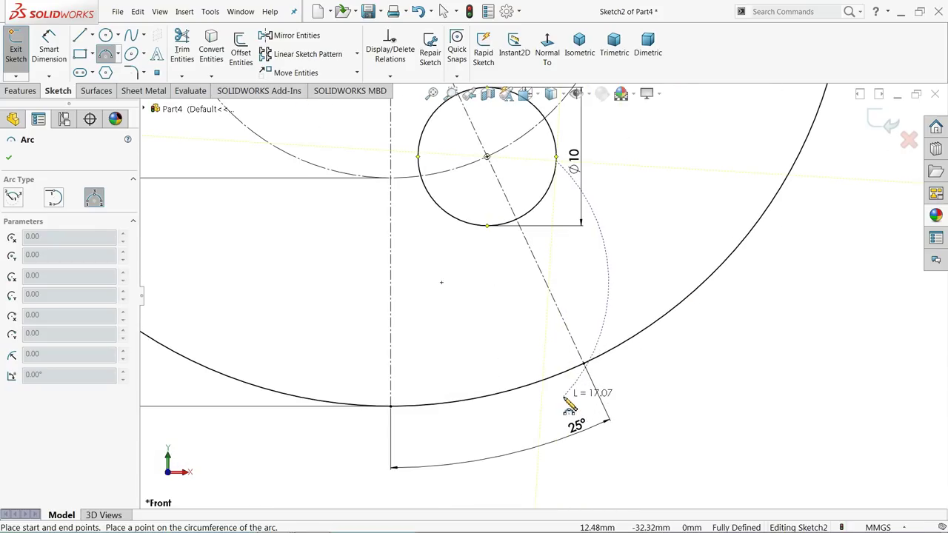
pyautogui.click(566, 371)
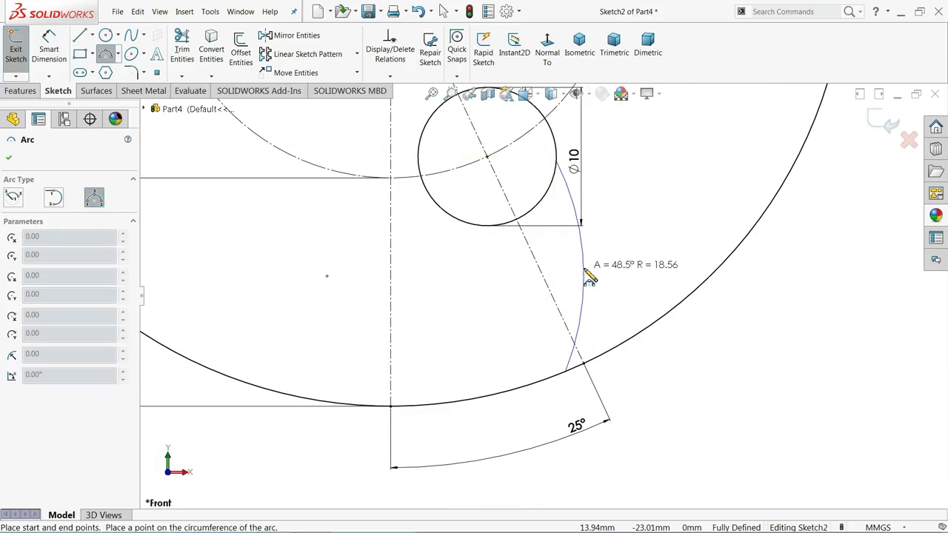
pyautogui.click(585, 269)
pyautogui.rightClick(645, 222)
pyautogui.click(671, 222)
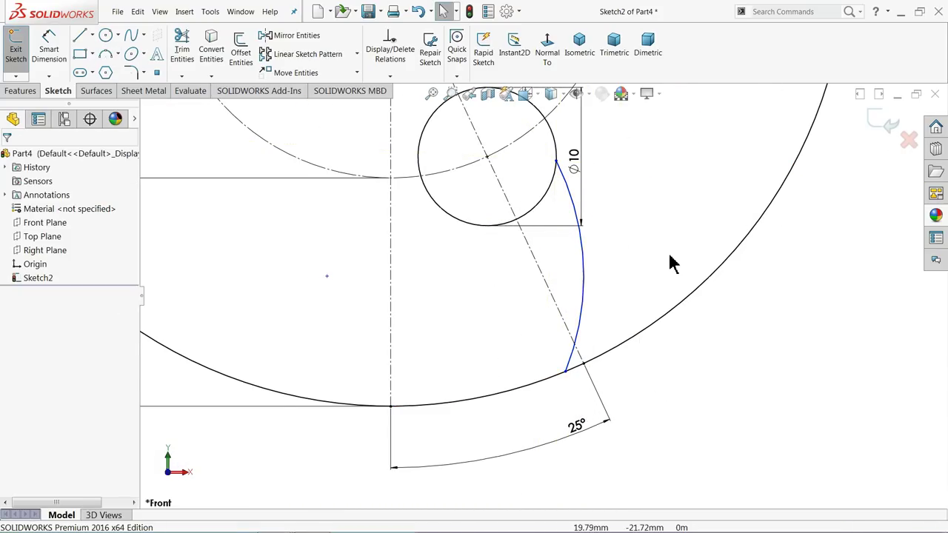
# Dimension the new arc's radius, giving R19.80
pyautogui.click(49, 49)
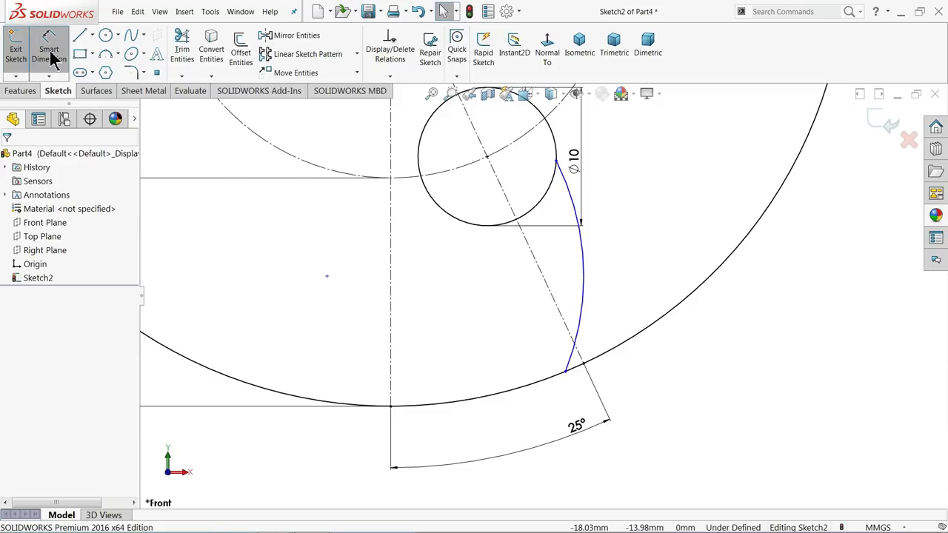
pyautogui.click(582, 283)
pyautogui.click(554, 278)
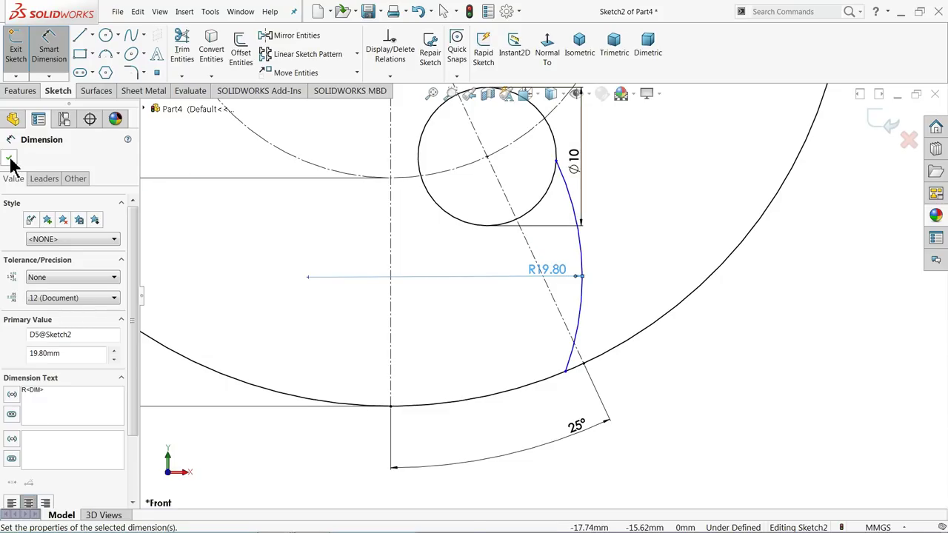
pyautogui.click(9, 159)
pyautogui.scroll(-3, 548, 181)
pyautogui.scroll(-3, 567, 205)
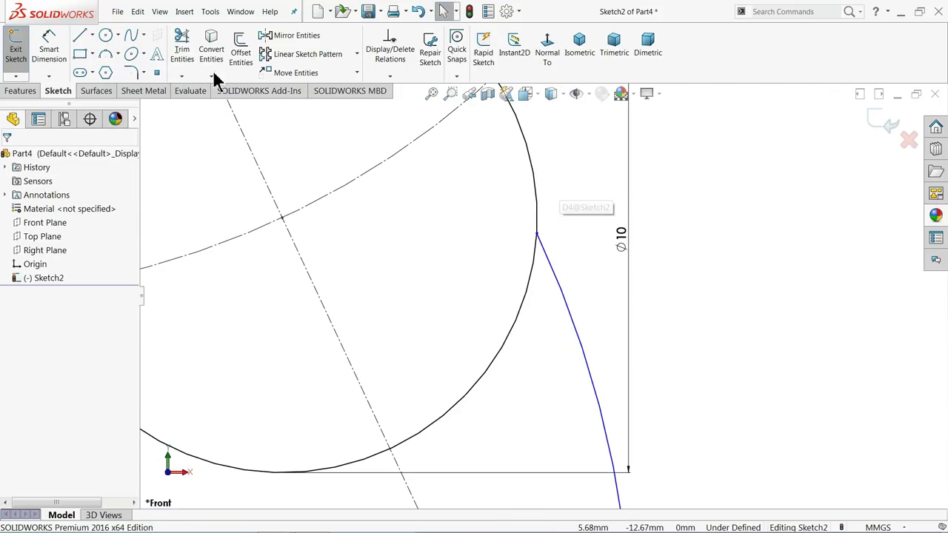
# Select the arcs meeting at the blade's upper junction
pyautogui.moveTo(567, 209); pyautogui.dragTo(514, 246)
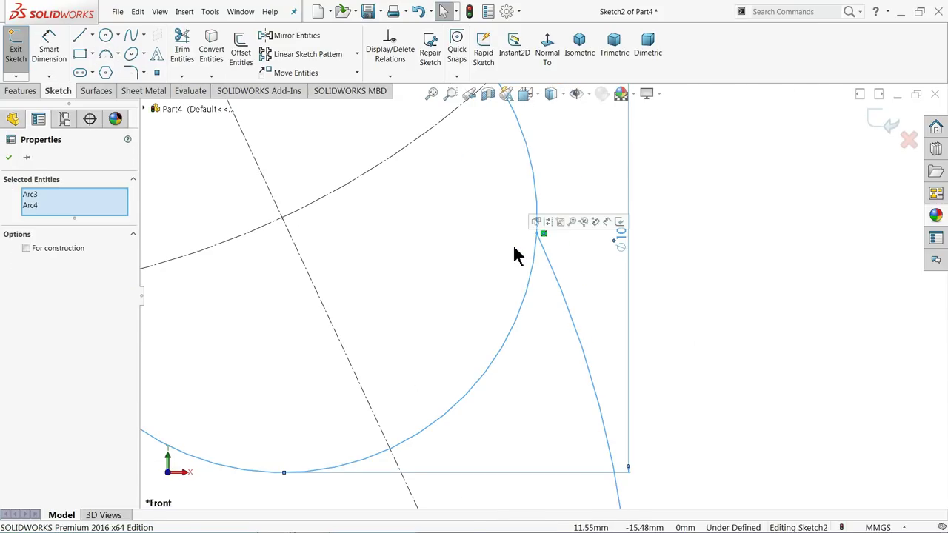
pyautogui.click(559, 213)
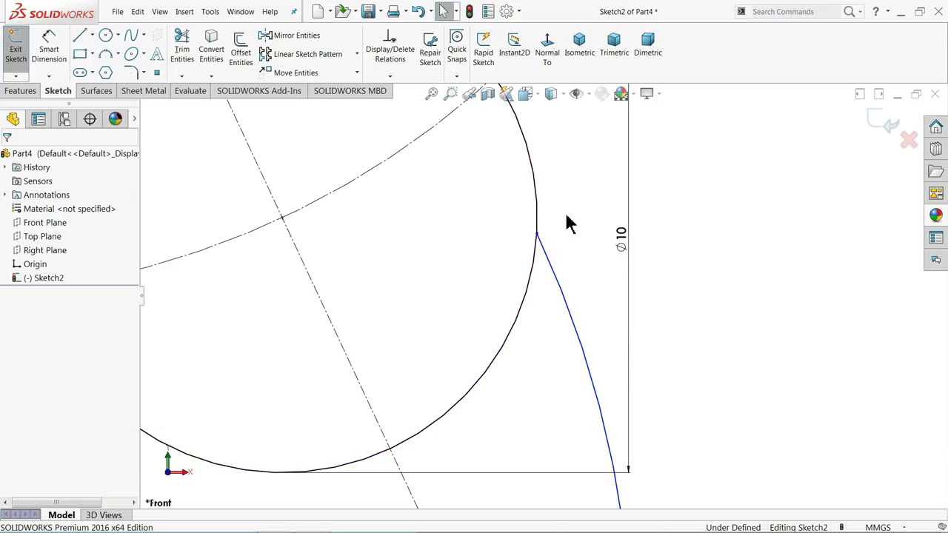
pyautogui.moveTo(567, 215); pyautogui.dragTo(516, 239)
pyautogui.click(571, 183)
pyautogui.moveTo(576, 201); pyautogui.dragTo(503, 268)
pyautogui.click(489, 219)
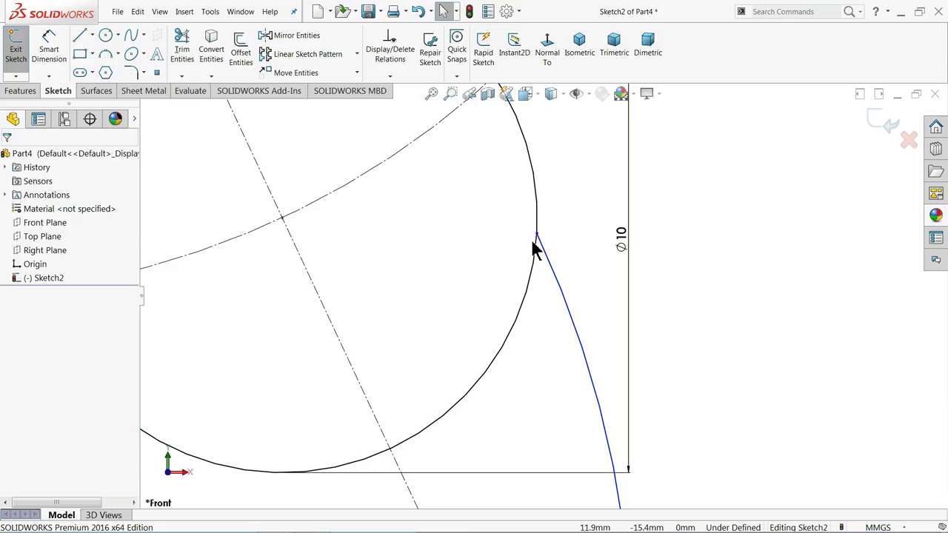
pyautogui.scroll(-3, 538, 252)
pyautogui.scroll(-2, 538, 253)
pyautogui.scroll(-1, 542, 277)
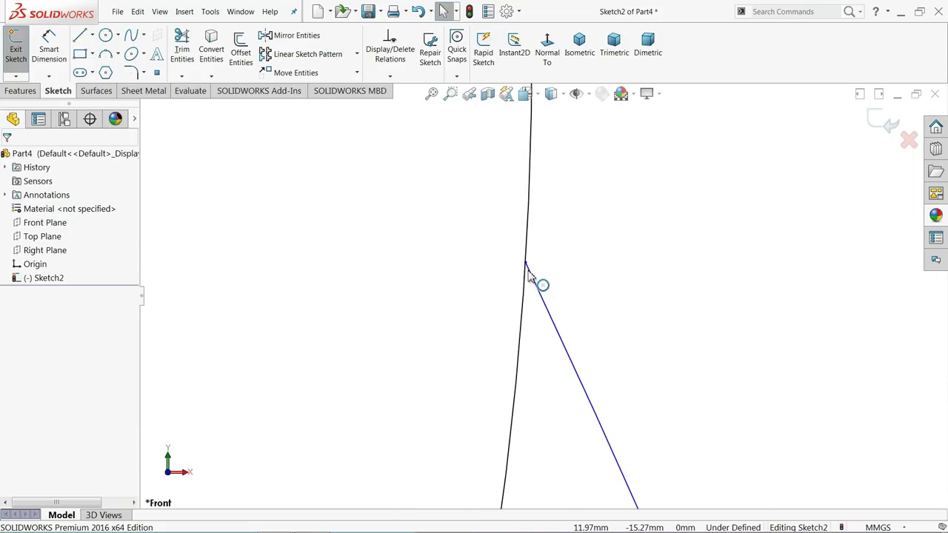
pyautogui.scroll(-2, 541, 279)
pyautogui.scroll(-1, 528, 270)
pyautogui.scroll(-1, 529, 289)
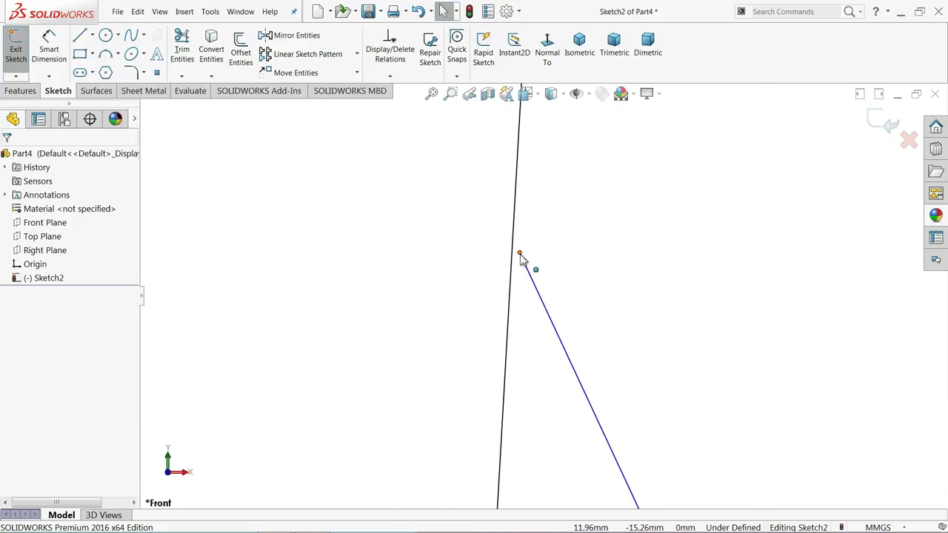
# Make the R19.80 curve's endpoint coincident with the Ø10 circle
pyautogui.click(519, 254)
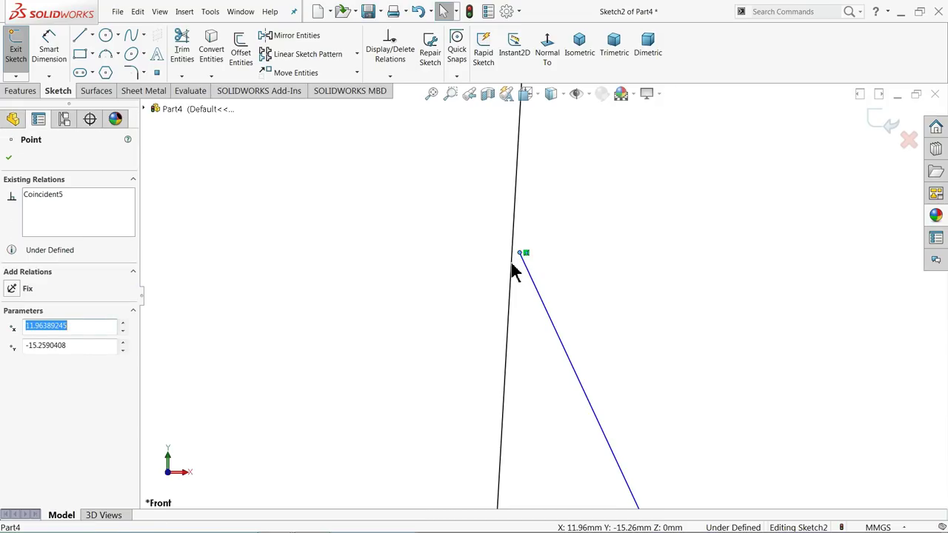
pyautogui.press('Escape')
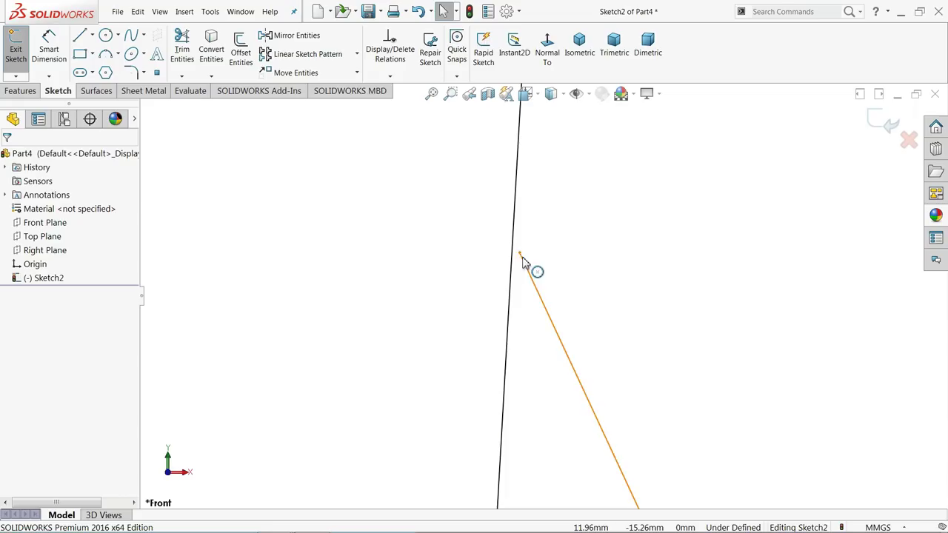
pyautogui.moveTo(512, 265); pyautogui.dragTo(535, 258)
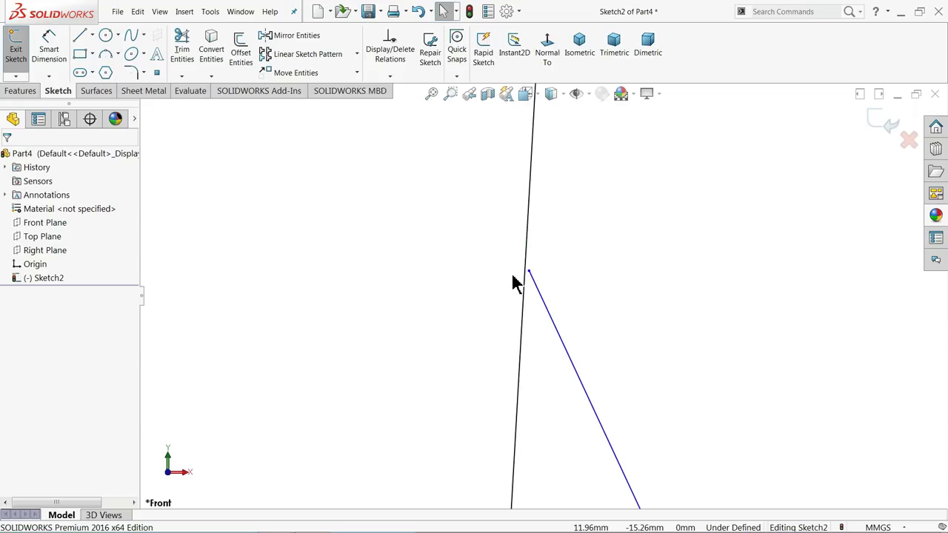
pyautogui.click(534, 272)
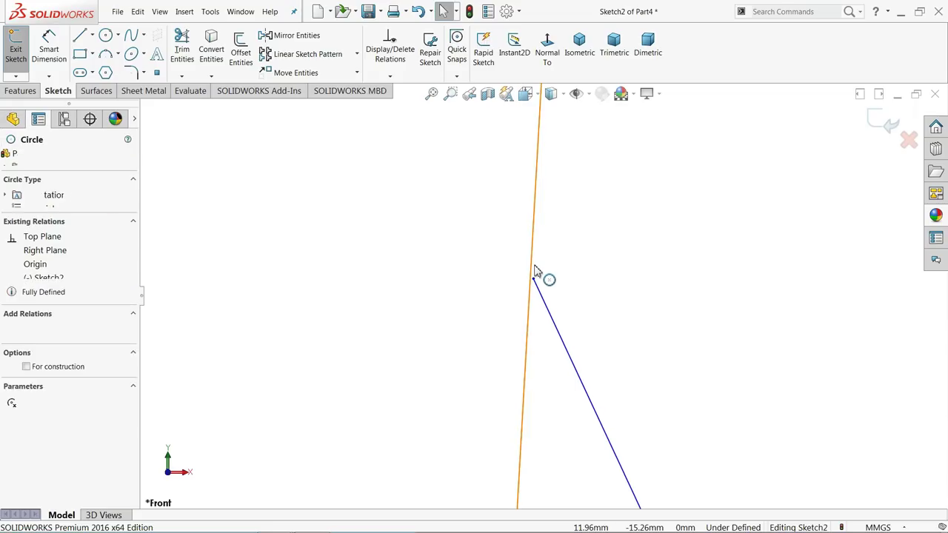
pyautogui.click(533, 279)
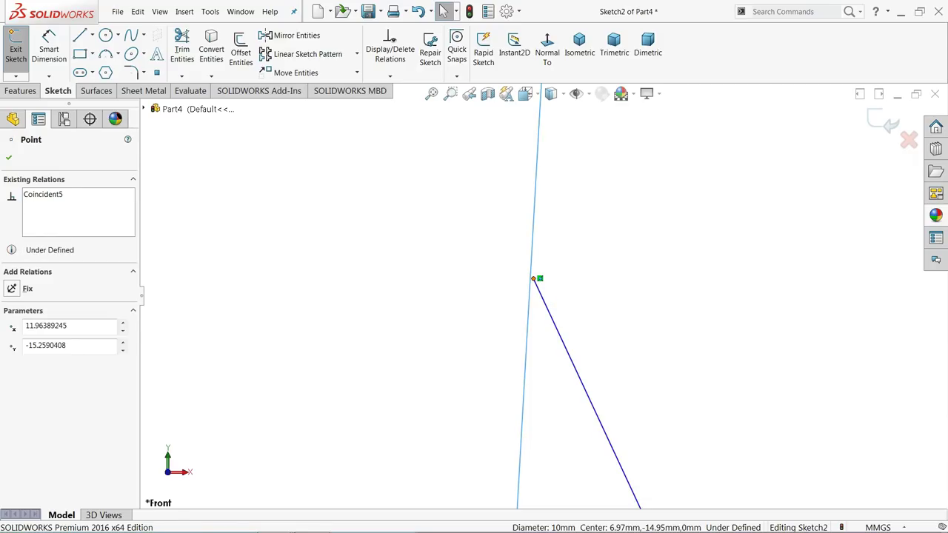
pyautogui.keyDown('ctrl'); pyautogui.click(536, 277); pyautogui.keyUp('ctrl')
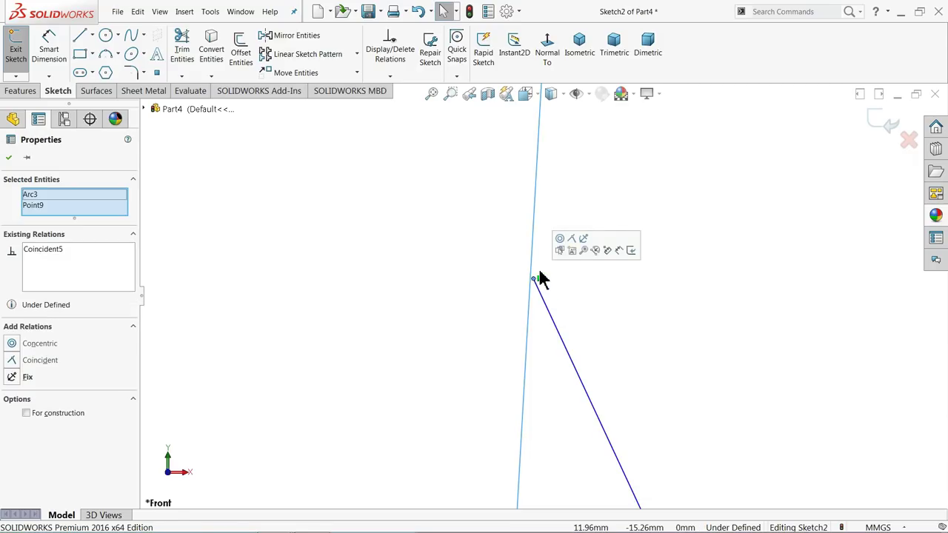
pyautogui.click(571, 238)
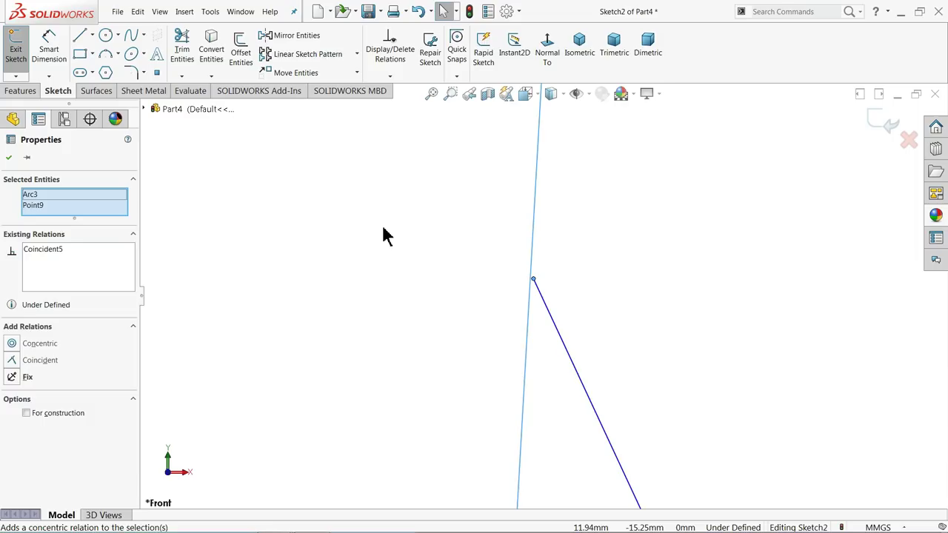
pyautogui.click(476, 254)
# Make the R19.80 blade curve tangent to the Ø10 circle
pyautogui.moveTo(571, 271); pyautogui.dragTo(491, 331)
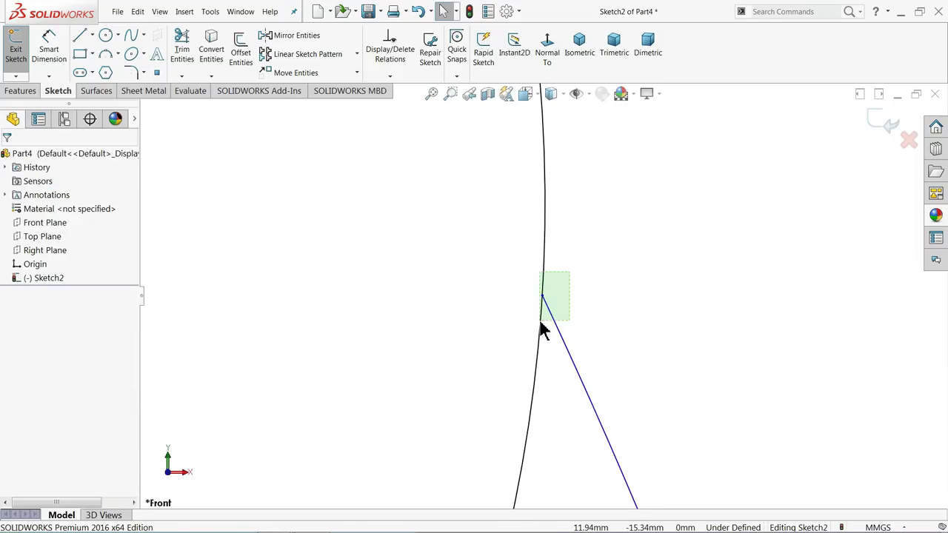
pyautogui.moveTo(493, 332); pyautogui.dragTo(546, 328, button='right')
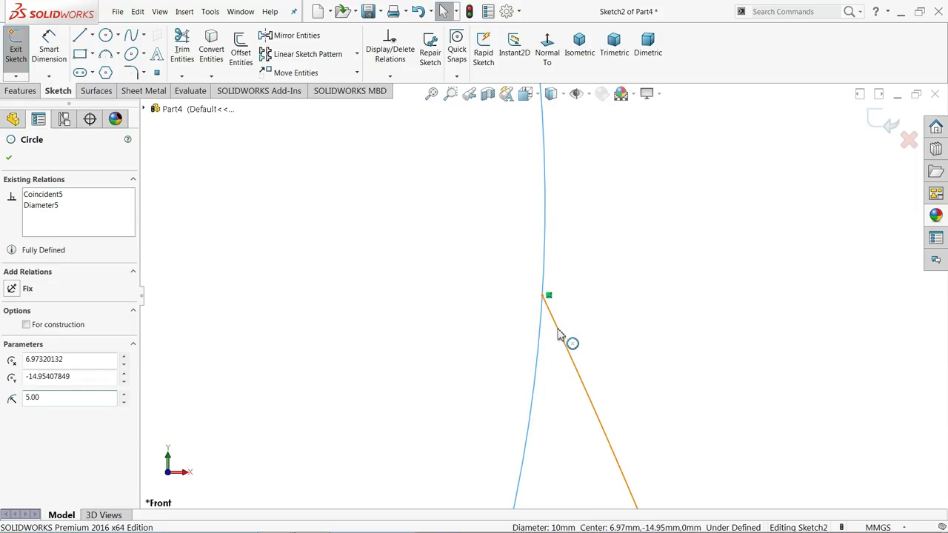
pyautogui.press('Escape')
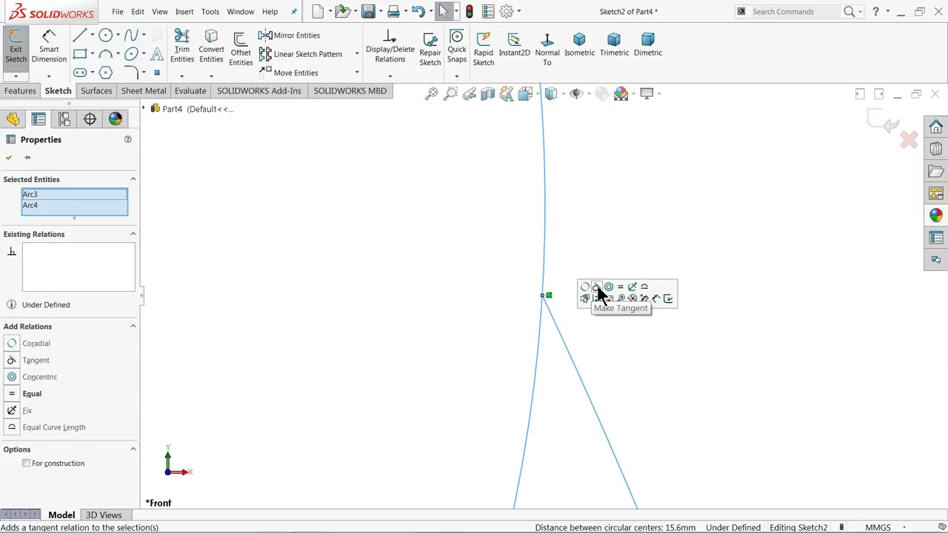
pyautogui.click(599, 295)
pyautogui.scroll(3, 440, 303)
pyautogui.scroll(3, 440, 298)
pyautogui.scroll(2, 442, 296)
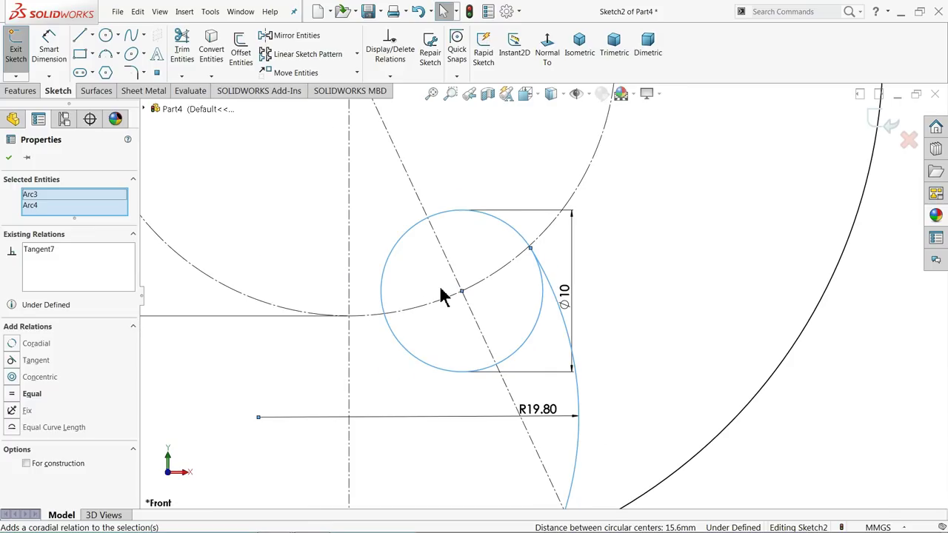
pyautogui.scroll(3, 440, 296)
pyautogui.click(627, 380)
pyautogui.scroll(-3, 519, 293)
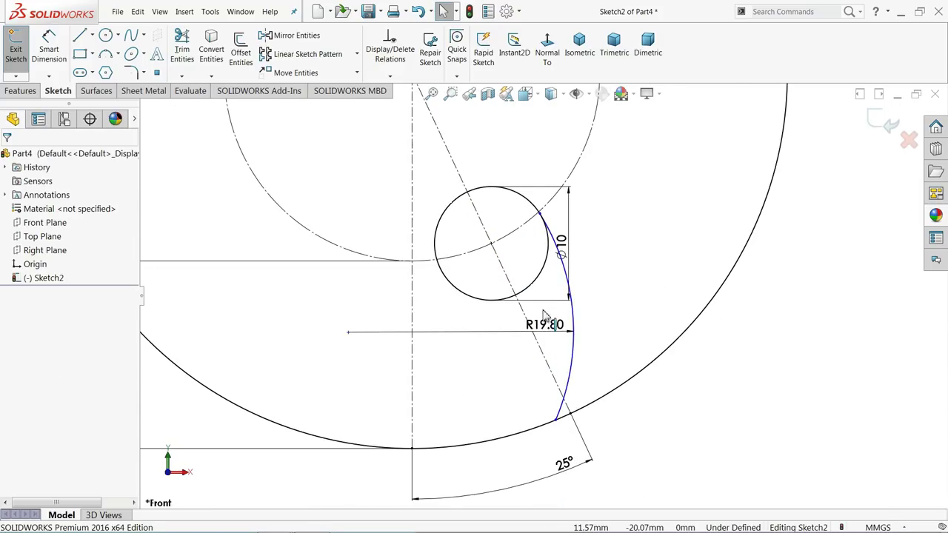
pyautogui.scroll(-3, 544, 266)
pyautogui.scroll(-3, 562, 250)
pyautogui.scroll(-3, 518, 257)
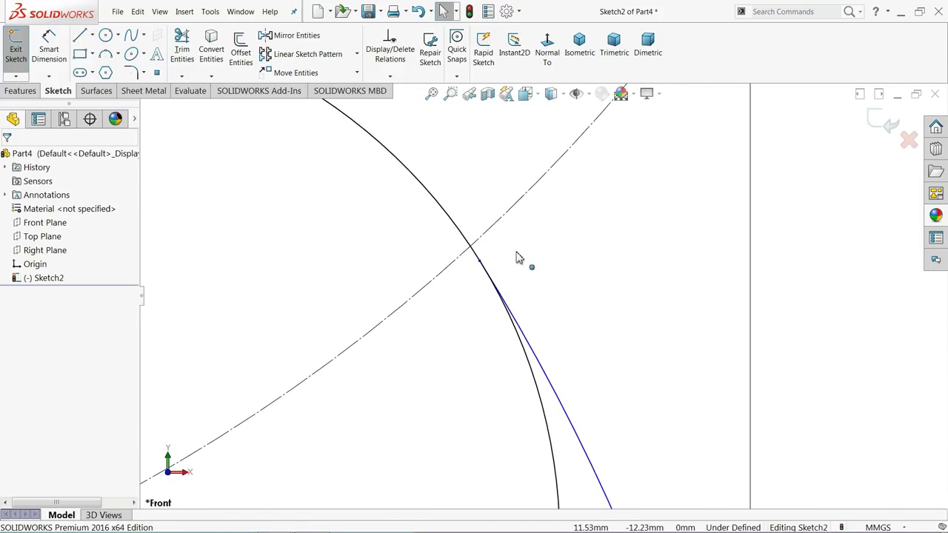
# Make the curve's other endpoint coincident with the Ø33 construction circle, fully defining the sketch
pyautogui.click(481, 268)
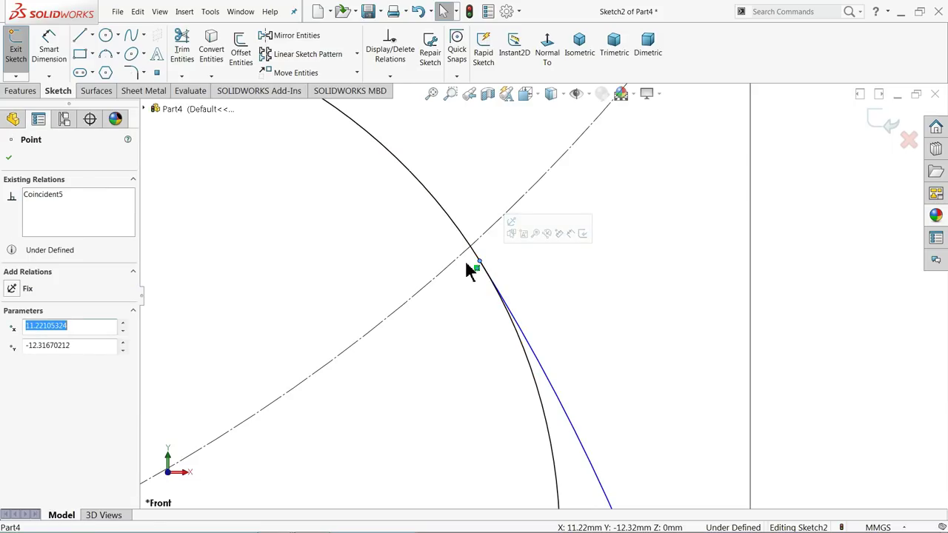
pyautogui.keyDown('ctrl'); pyautogui.click(460, 264); pyautogui.keyUp('ctrl')
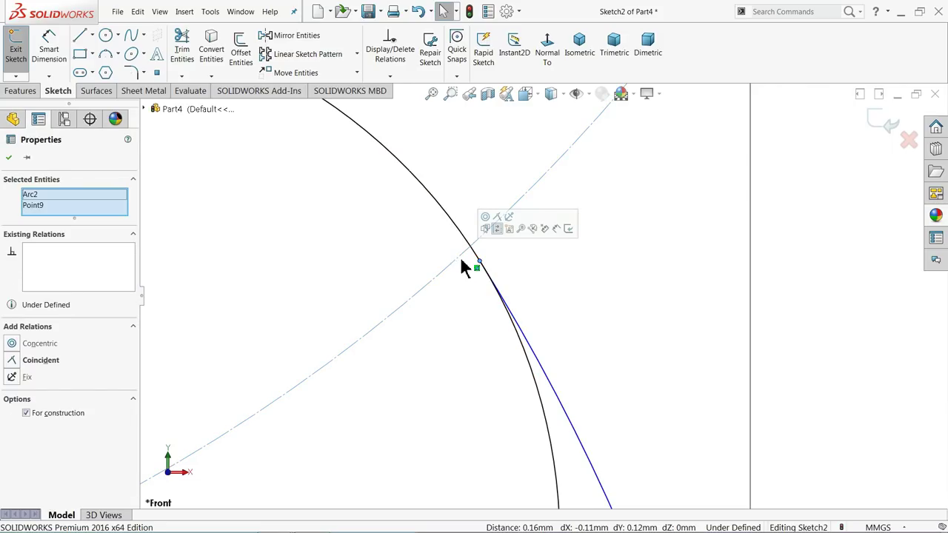
pyautogui.click(500, 225)
pyautogui.click(486, 220)
pyautogui.scroll(3, 485, 274)
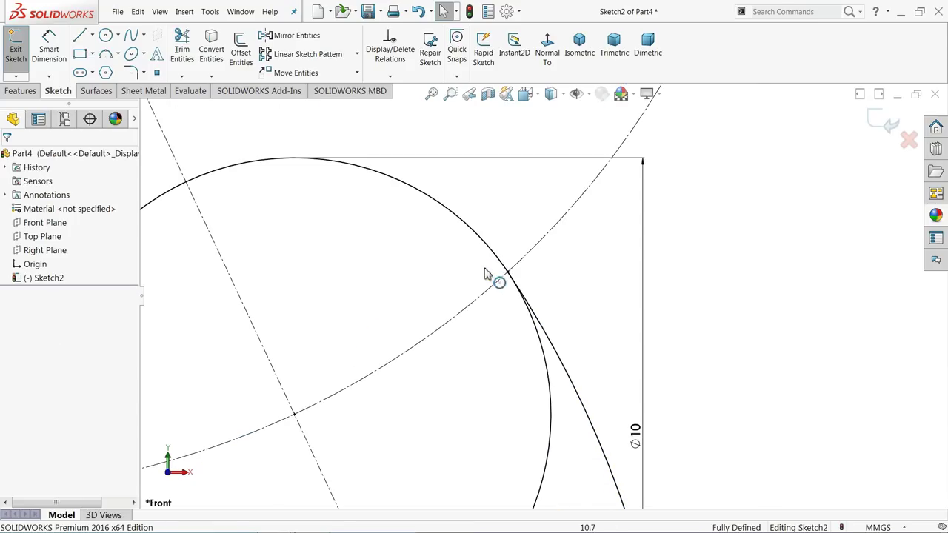
pyautogui.scroll(3, 485, 274)
pyautogui.scroll(3, 502, 300)
pyautogui.scroll(2, 504, 311)
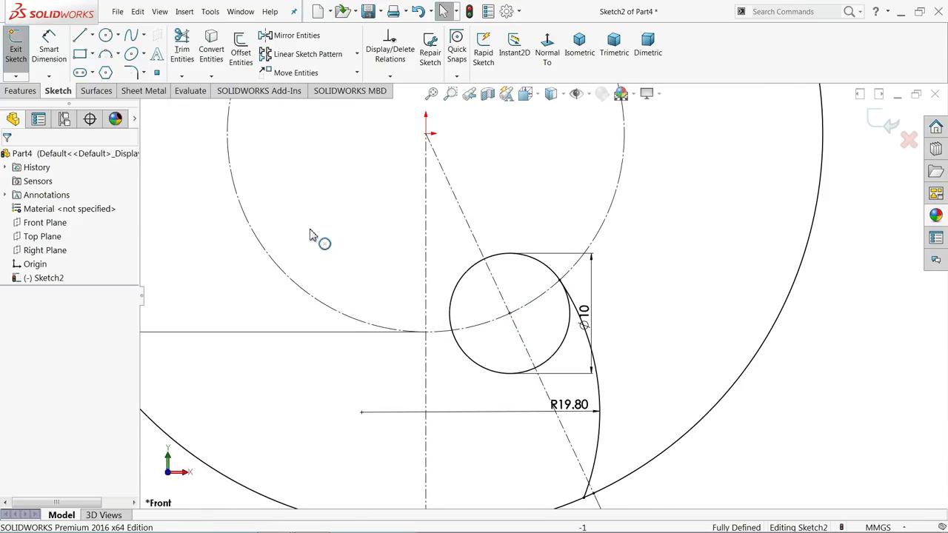
# Power-trim the Ø10 circle's right and lower arcs, leaving a rounded blade tip
pyautogui.click(182, 54)
pyautogui.scroll(-3, 548, 333)
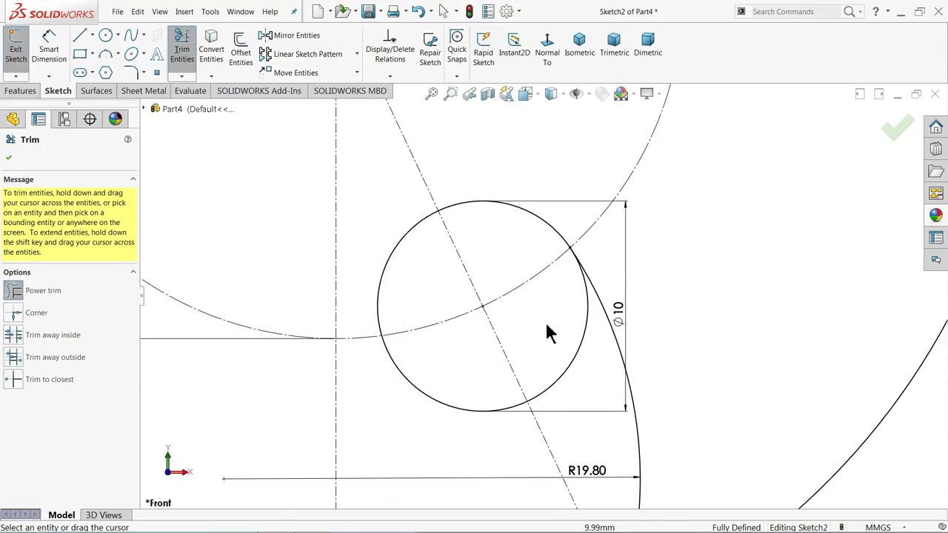
pyautogui.scroll(-2, 548, 333)
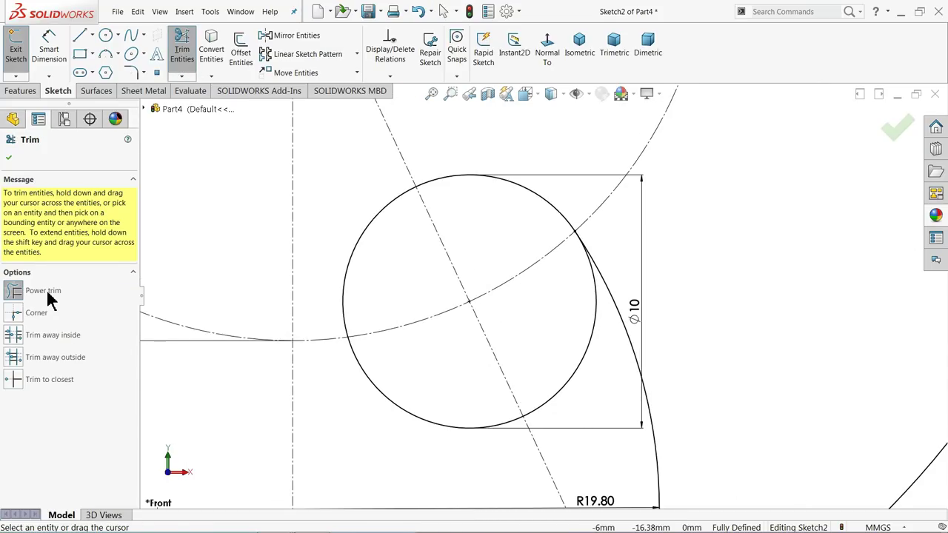
pyautogui.moveTo(582, 413); pyautogui.dragTo(561, 374)
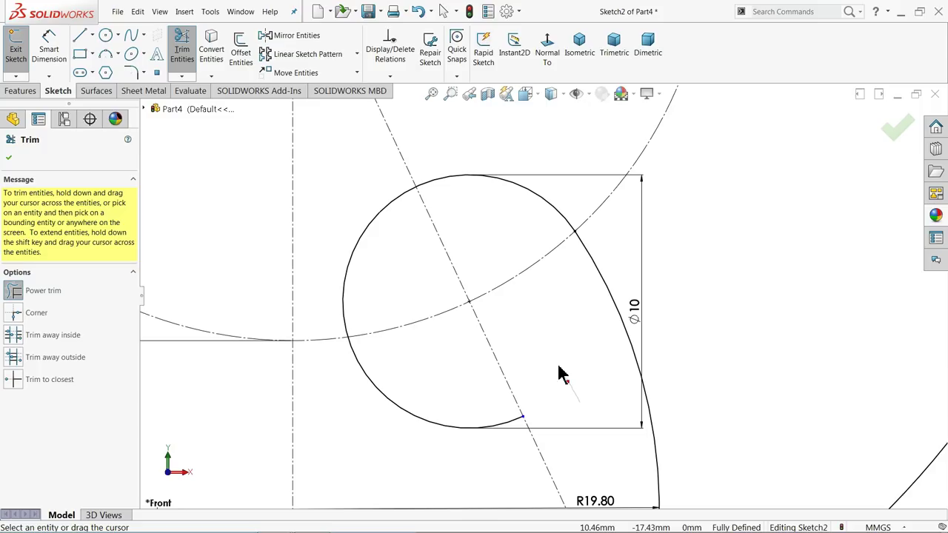
pyautogui.moveTo(418, 456); pyautogui.dragTo(423, 399)
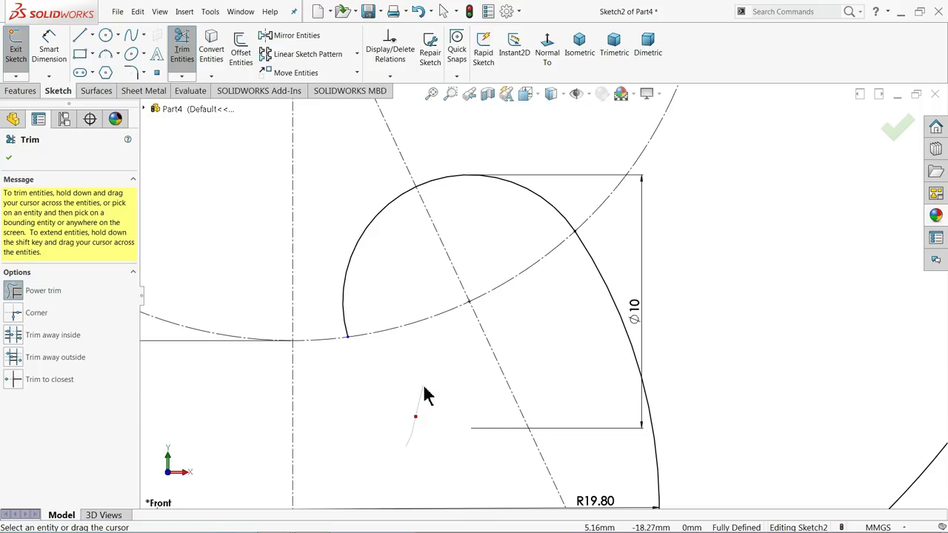
pyautogui.scroll(3, 427, 391)
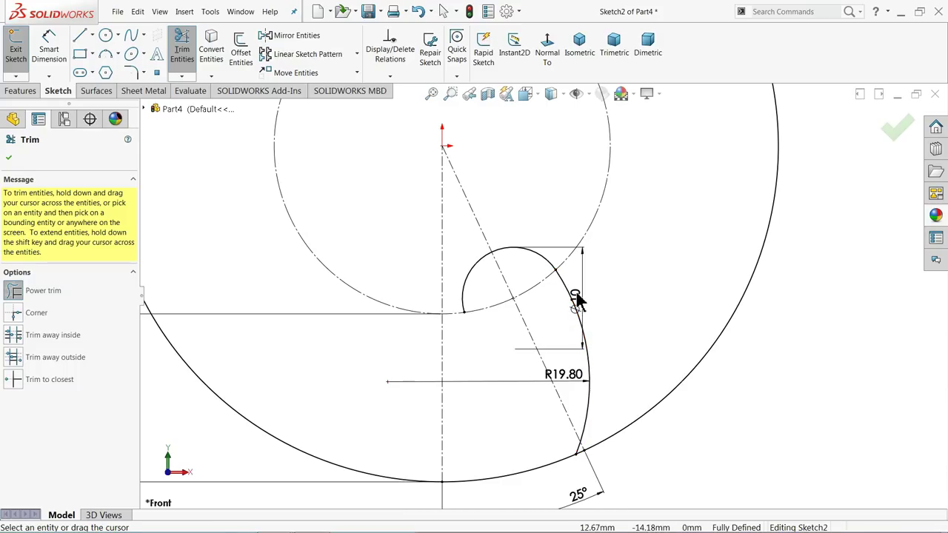
# Circularly pattern the tip arc and R19.80 curve into 6 instances over 360°
pyautogui.click(9, 158)
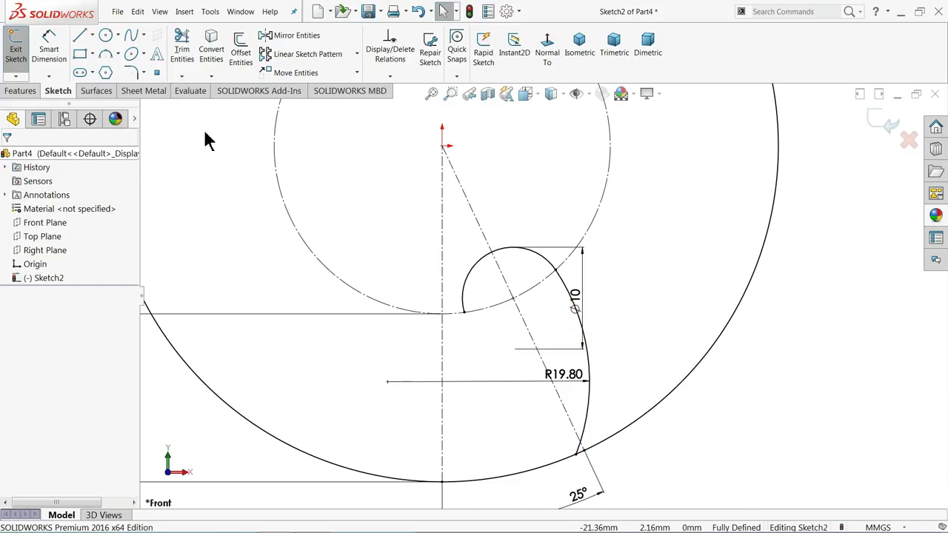
pyautogui.click(357, 55)
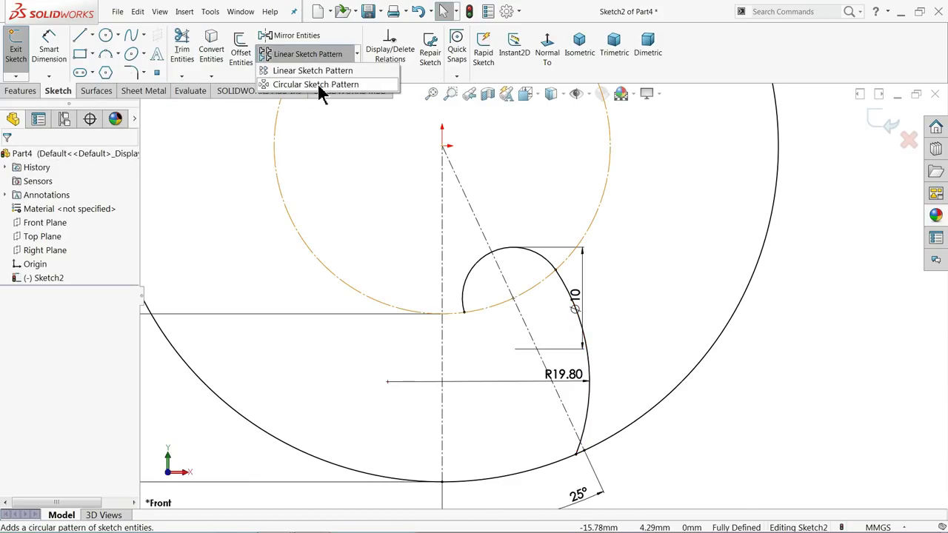
pyautogui.click(317, 84)
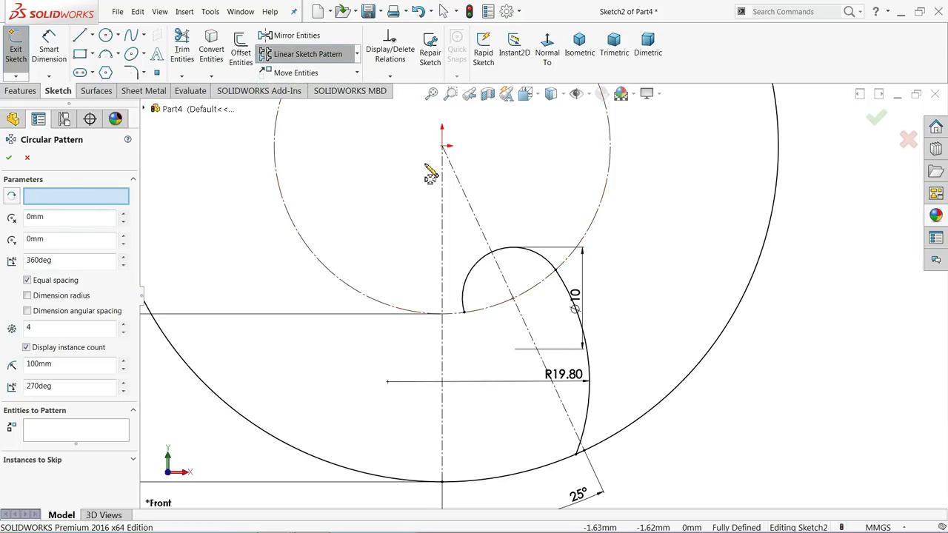
pyautogui.click(36, 434)
pyautogui.click(511, 254)
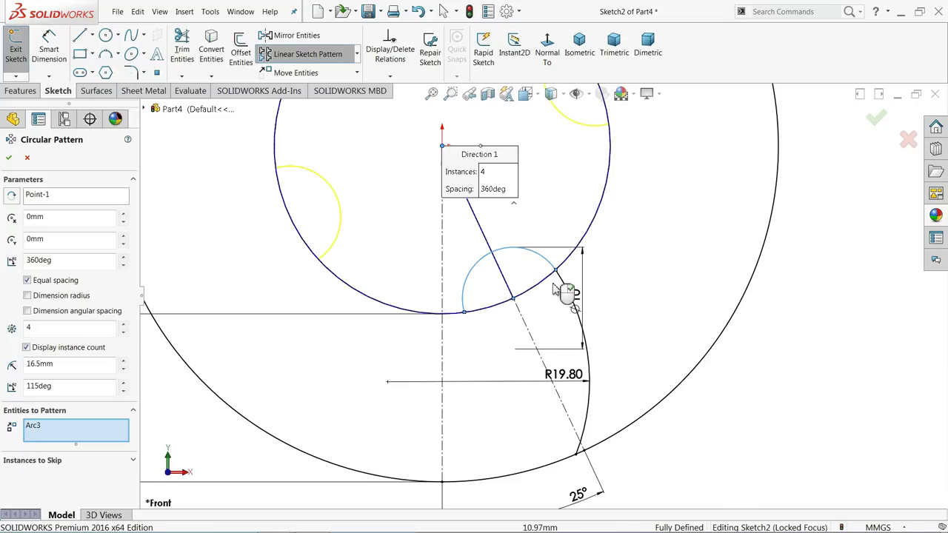
pyautogui.click(571, 297)
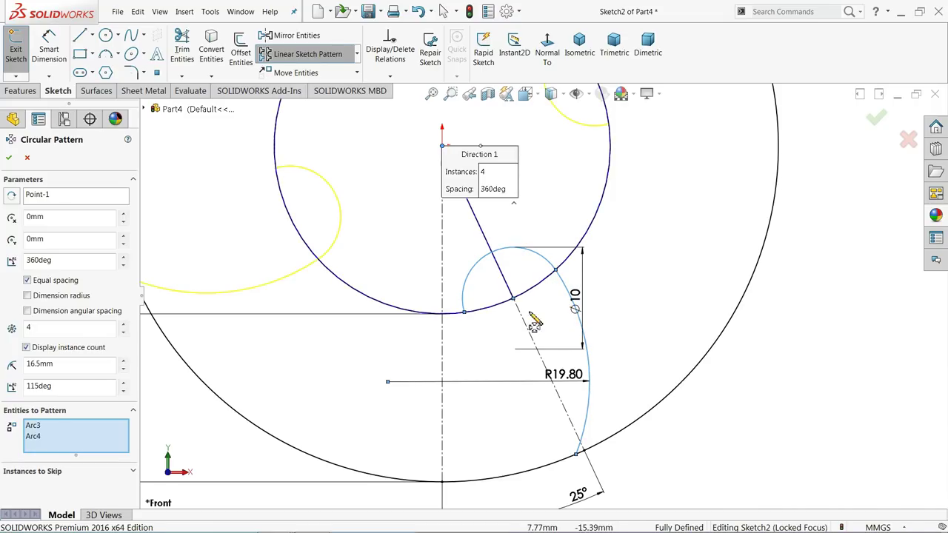
pyautogui.scroll(1, 385, 339)
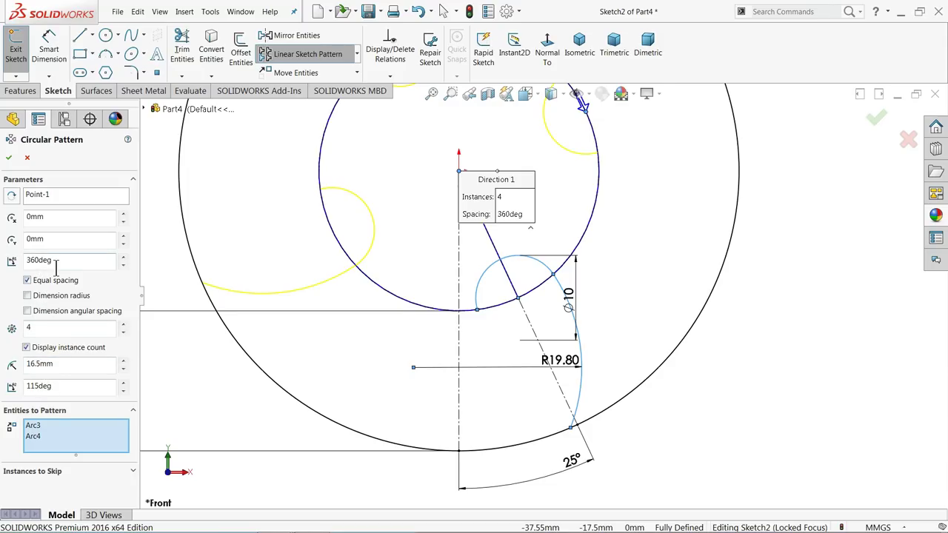
pyautogui.click(124, 326)
pyautogui.click(124, 325)
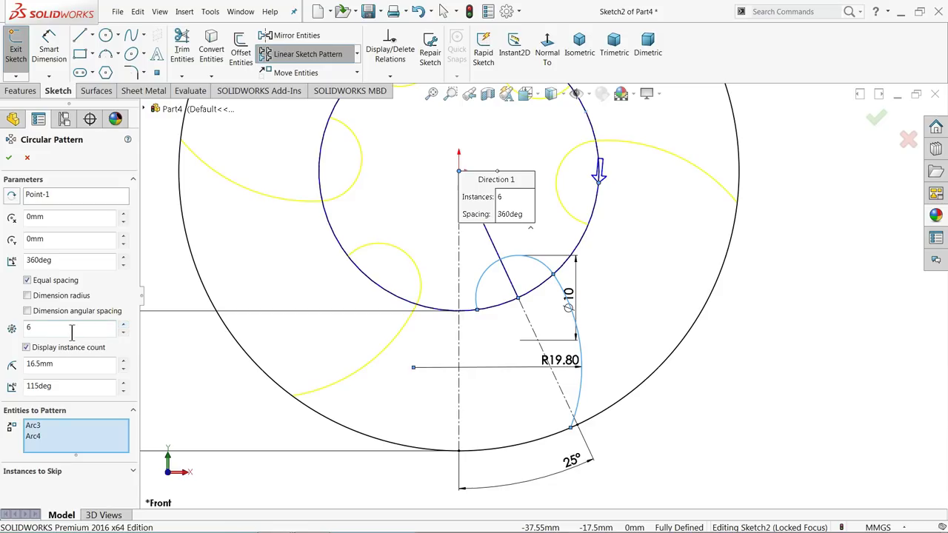
pyautogui.click(10, 158)
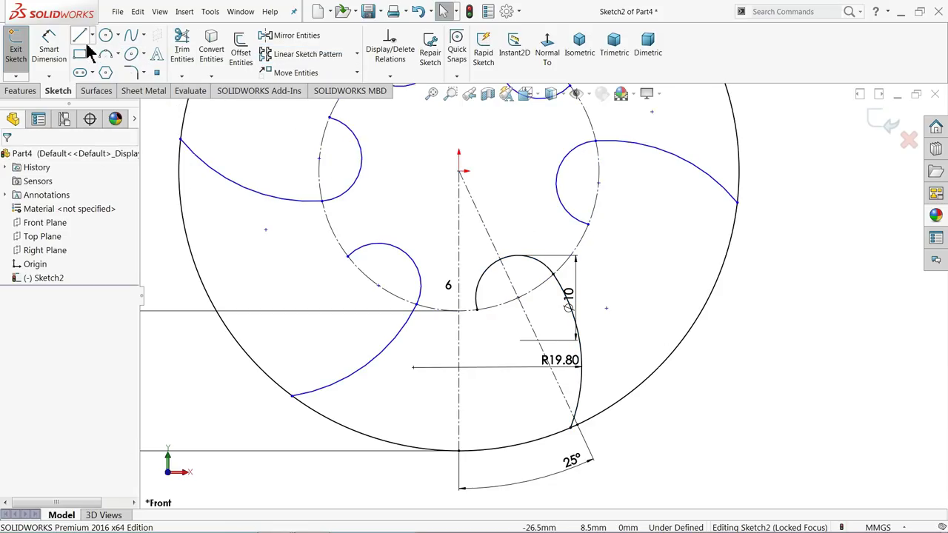
# With 3 Point Arc, draw a long arc starting at the small inner arc's end
pyautogui.click(118, 54)
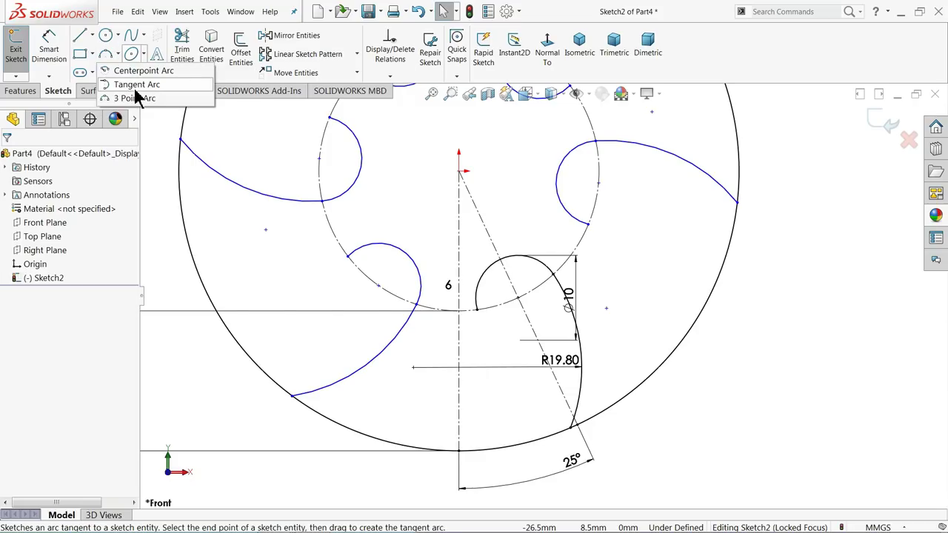
pyautogui.click(141, 104)
pyautogui.scroll(2, 614, 303)
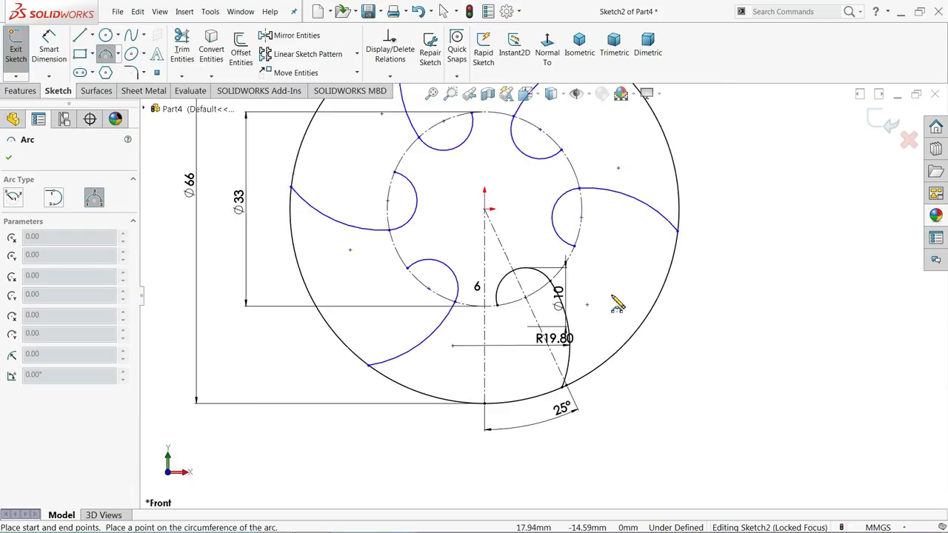
pyautogui.scroll(-2, 584, 333)
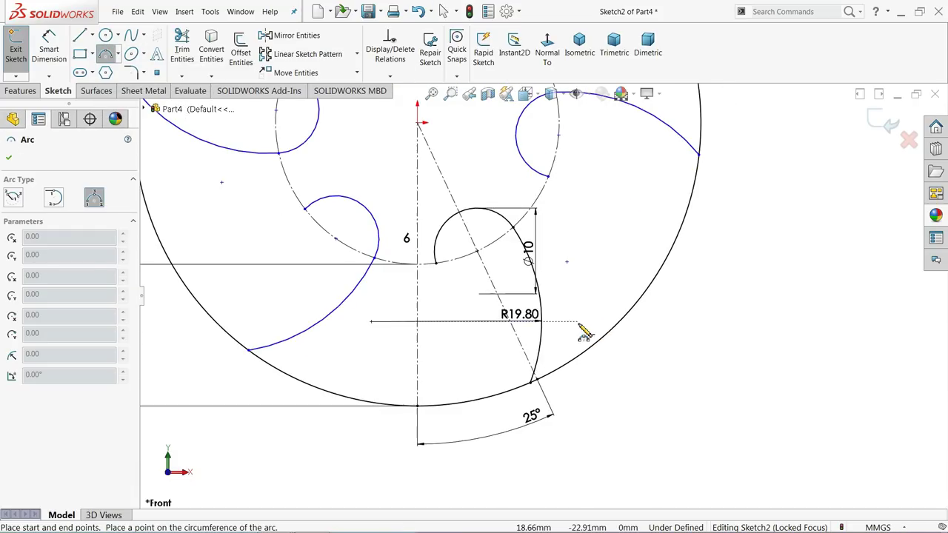
pyautogui.click(547, 175)
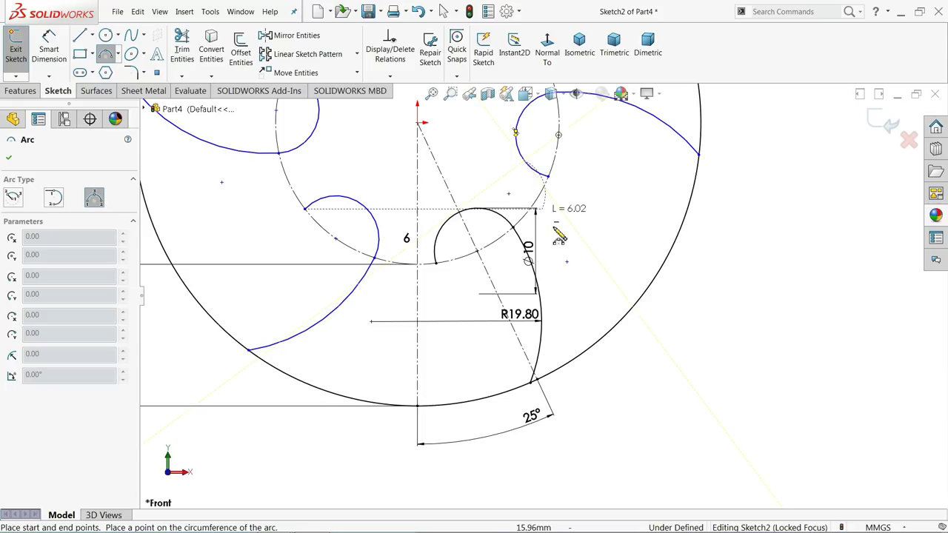
pyautogui.click(583, 333)
pyautogui.click(567, 248)
pyautogui.scroll(-1, 572, 368)
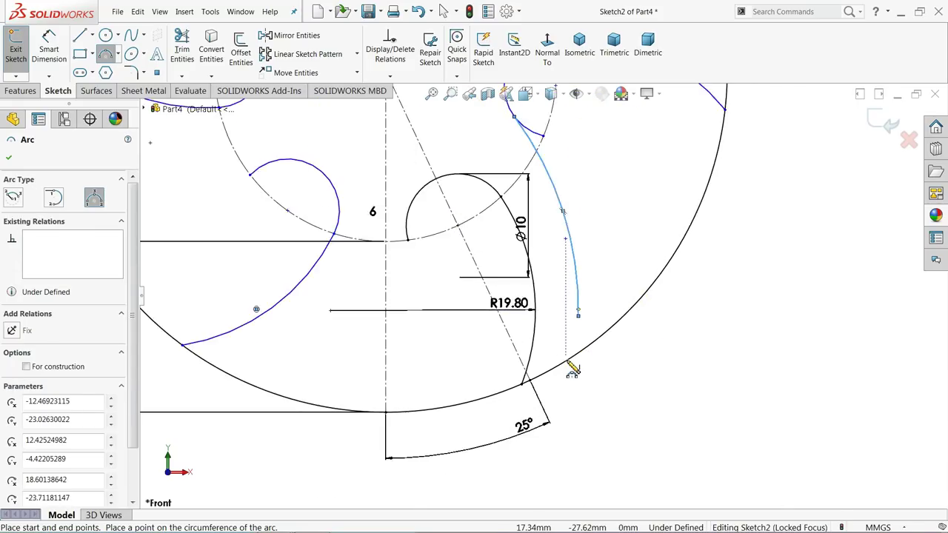
pyautogui.scroll(-3, 573, 368)
# Add a short arc from the long arc's end to the Ø66 circle, then exit arc drawing
pyautogui.click(585, 238)
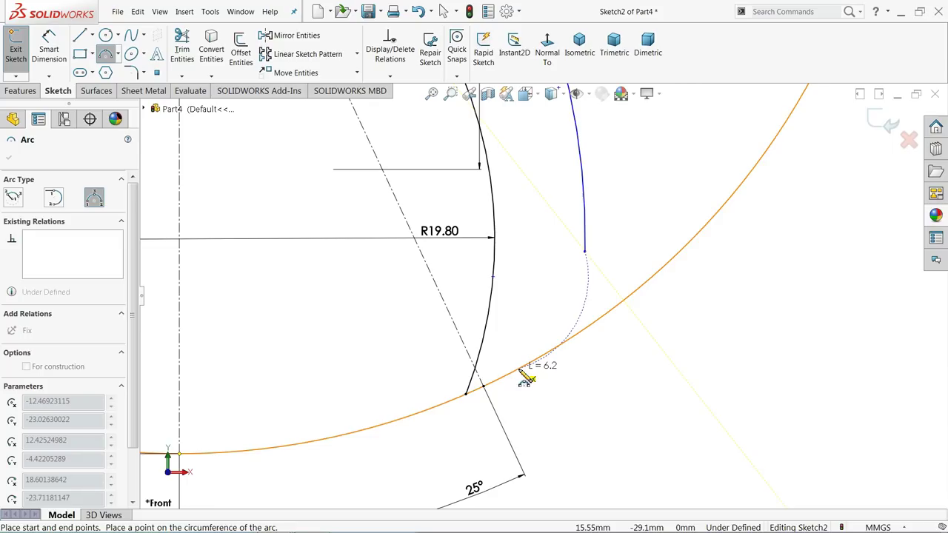
pyautogui.click(521, 367)
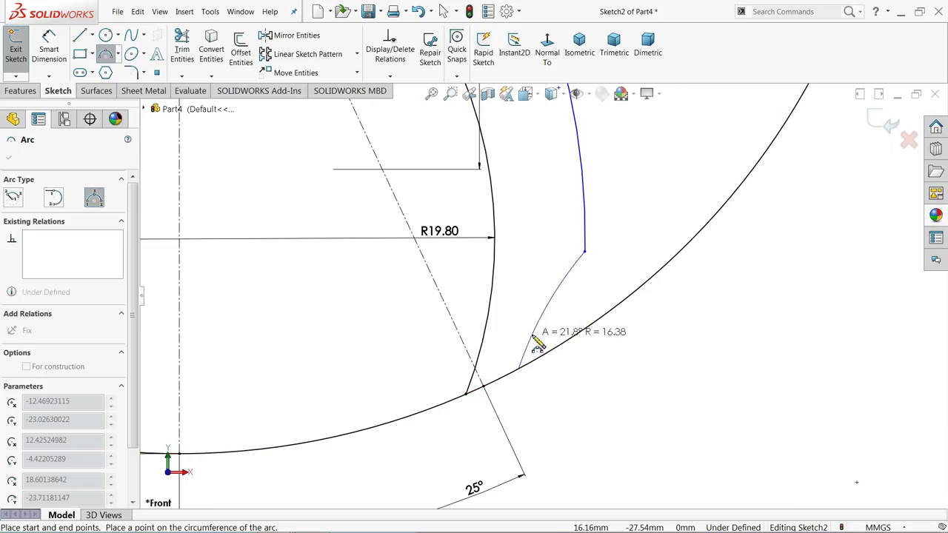
pyautogui.click(577, 326)
pyautogui.rightClick(636, 233)
pyautogui.click(649, 232)
pyautogui.scroll(-2, 610, 261)
# Make the two new blade arcs tangent to each other
pyautogui.scroll(-1, 592, 228)
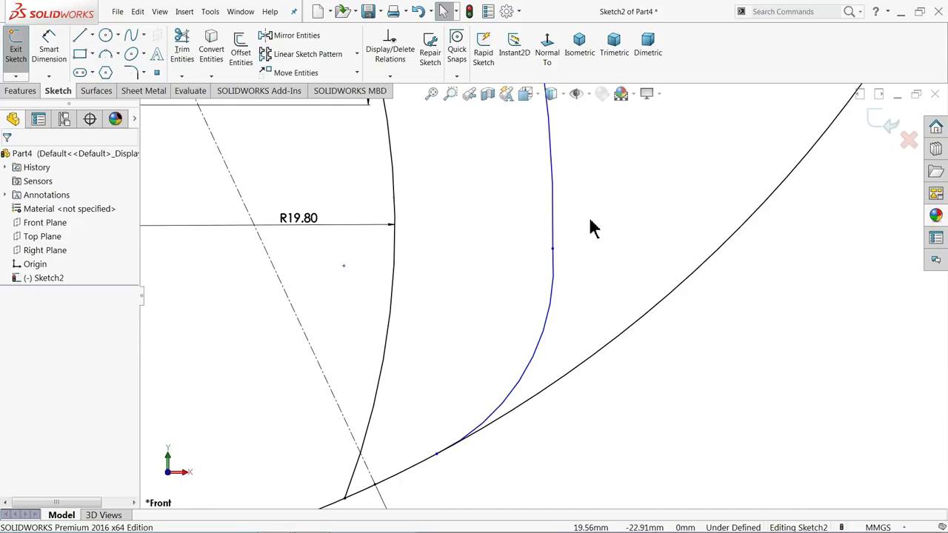
pyautogui.moveTo(590, 220); pyautogui.dragTo(508, 280)
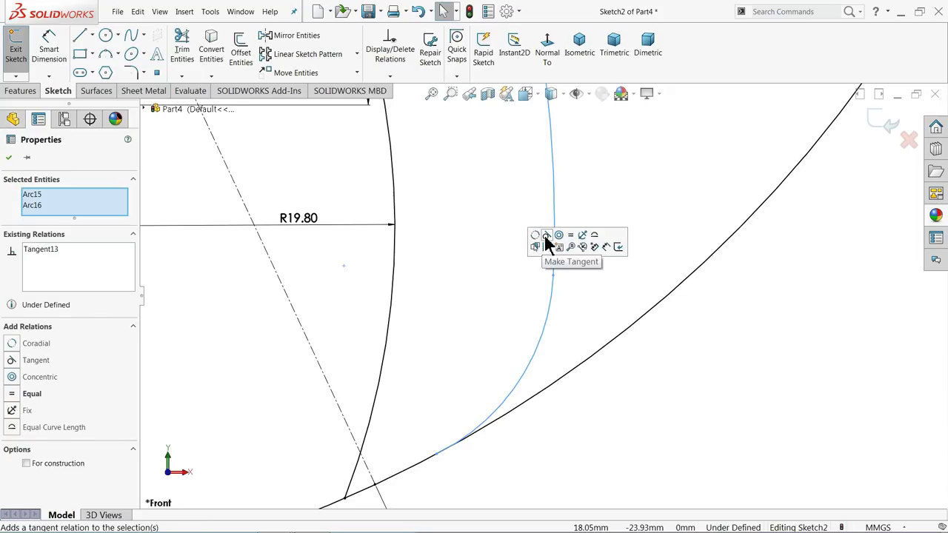
pyautogui.click(622, 348)
# Dimension the short arc at the outer circle to radius R5.50
pyautogui.click(63, 67)
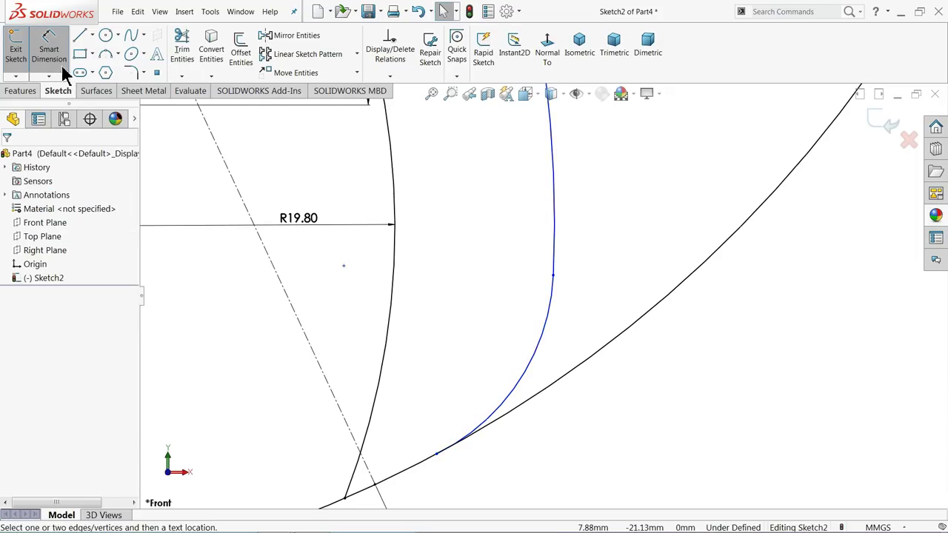
pyautogui.click(536, 360)
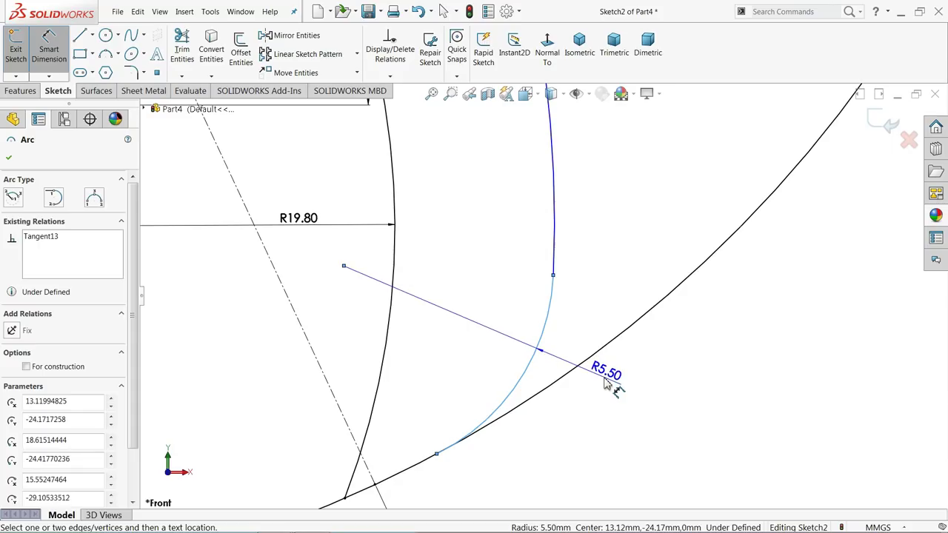
pyautogui.click(607, 383)
pyautogui.write('5')
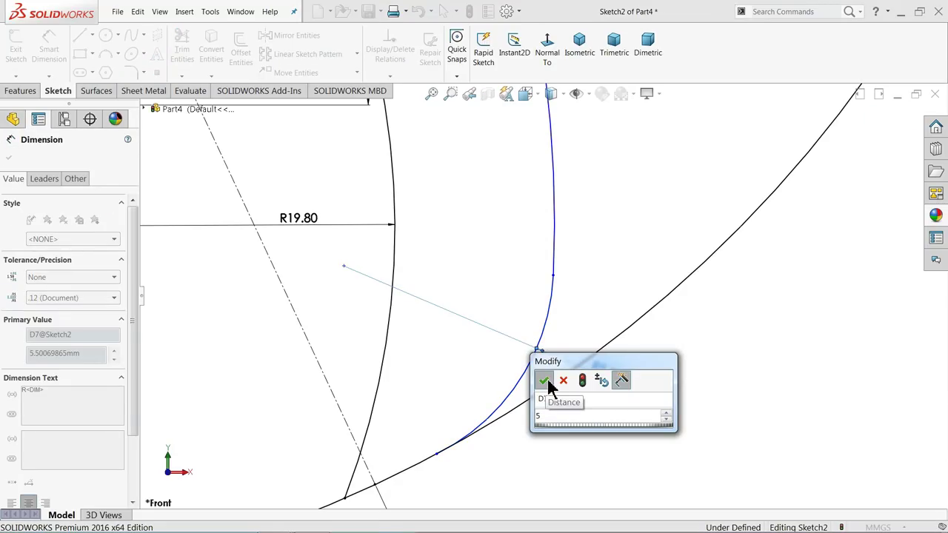
pyautogui.click(545, 381)
pyautogui.scroll(1, 423, 333)
pyautogui.scroll(3, 501, 288)
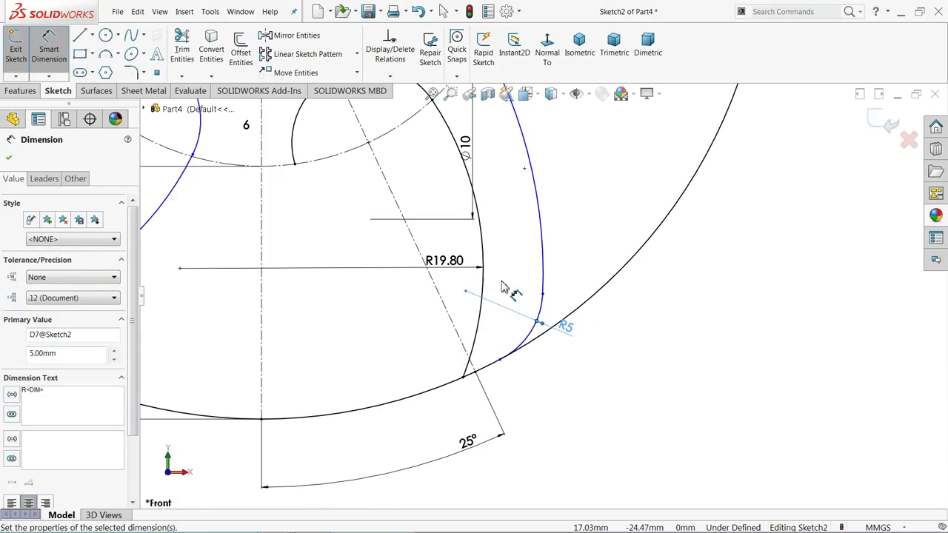
pyautogui.scroll(3, 510, 292)
pyautogui.scroll(-2, 557, 225)
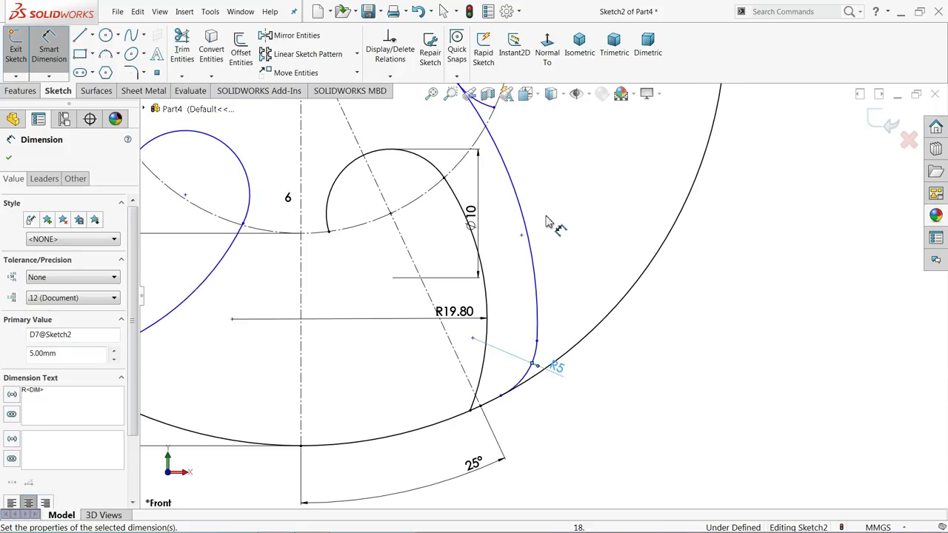
pyautogui.click(8, 159)
pyautogui.scroll(-2, 485, 148)
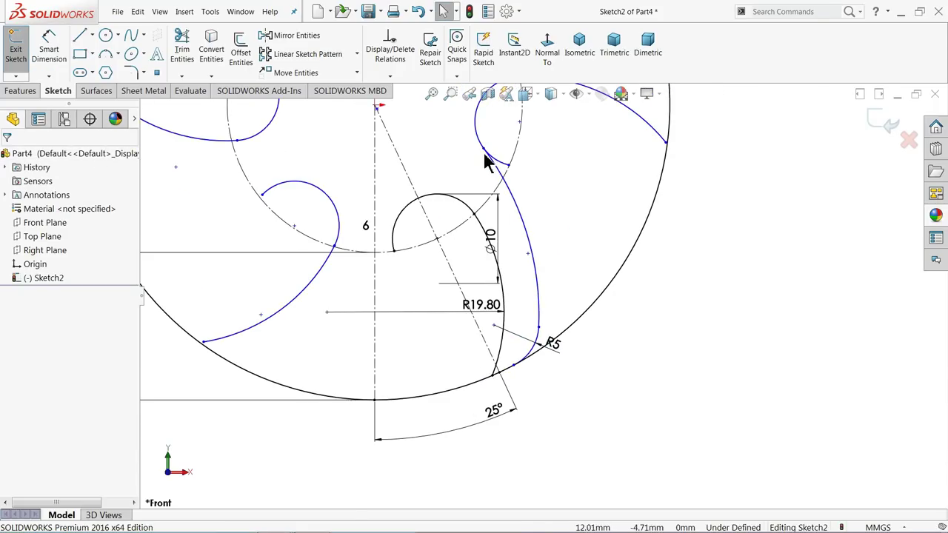
pyautogui.scroll(-3, 519, 222)
pyautogui.scroll(-3, 568, 290)
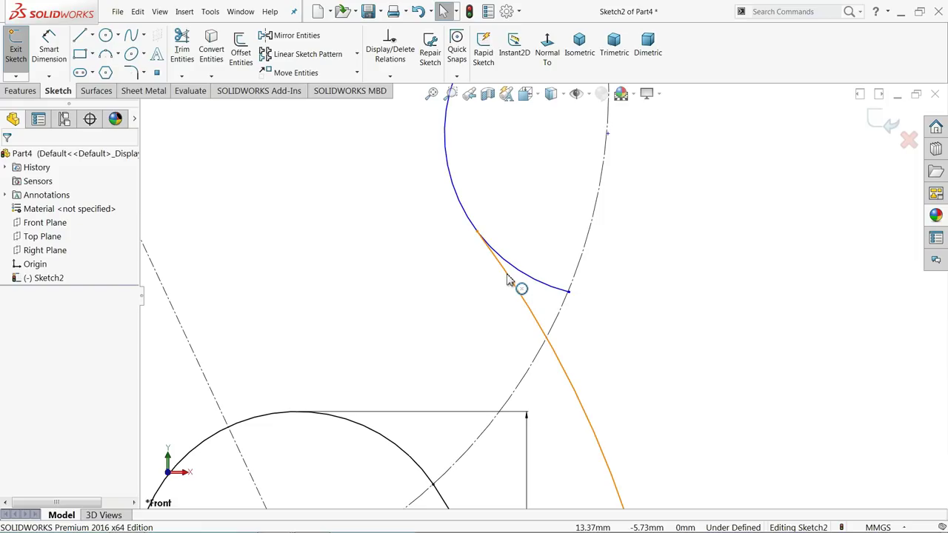
# Make the long blade arc tangent to the small inner arc
pyautogui.click(509, 280)
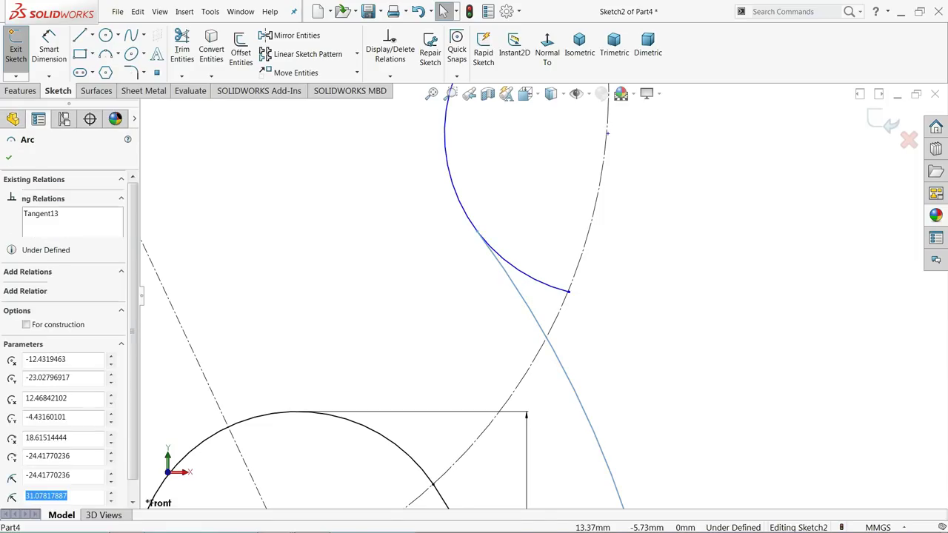
pyautogui.keyDown('ctrl'); pyautogui.click(517, 274); pyautogui.keyUp('ctrl')
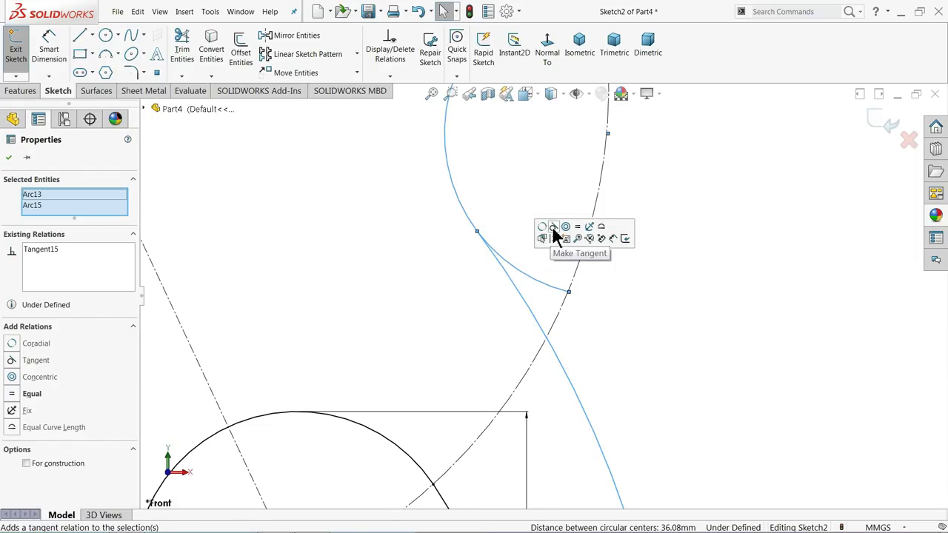
pyautogui.click(428, 255)
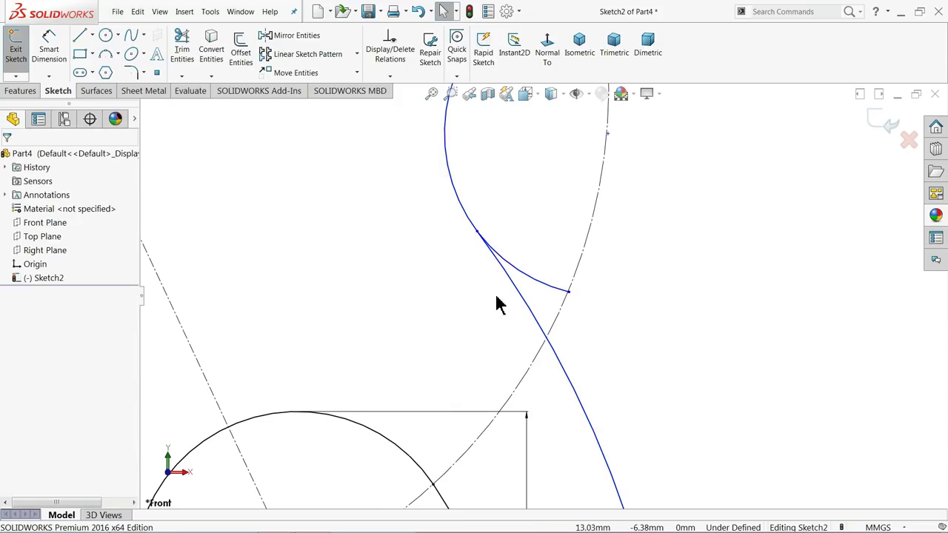
pyautogui.scroll(2, 497, 304)
pyautogui.scroll(1, 490, 296)
pyautogui.scroll(1, 491, 250)
pyautogui.scroll(1, 486, 245)
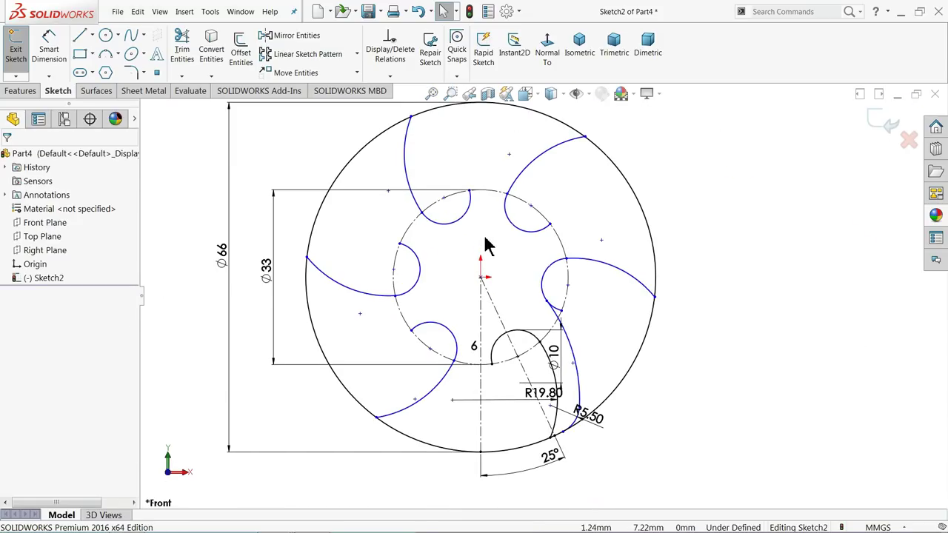
pyautogui.scroll(-1, 486, 246)
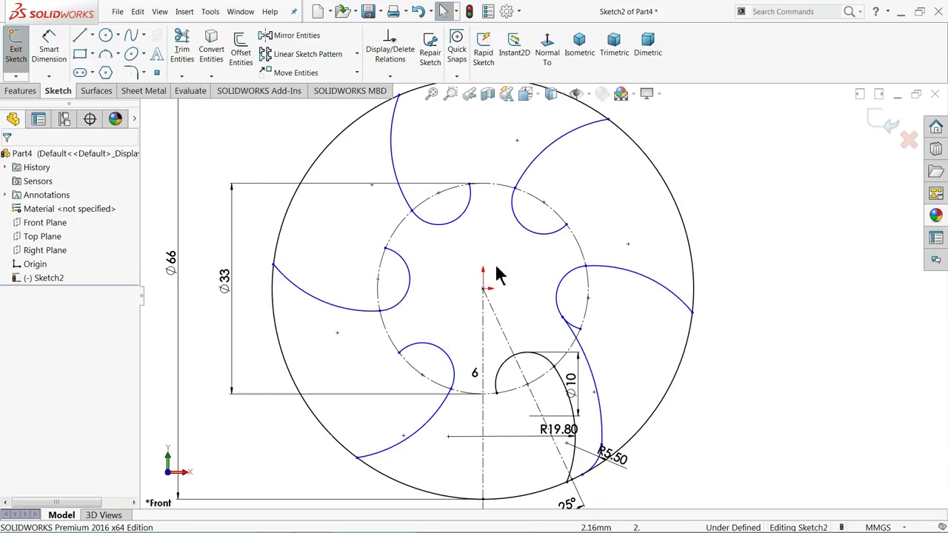
# Start Trim Entities, then cancel it without trimming anything
pyautogui.click(181, 52)
pyautogui.scroll(-3, 584, 328)
pyautogui.scroll(-2, 524, 326)
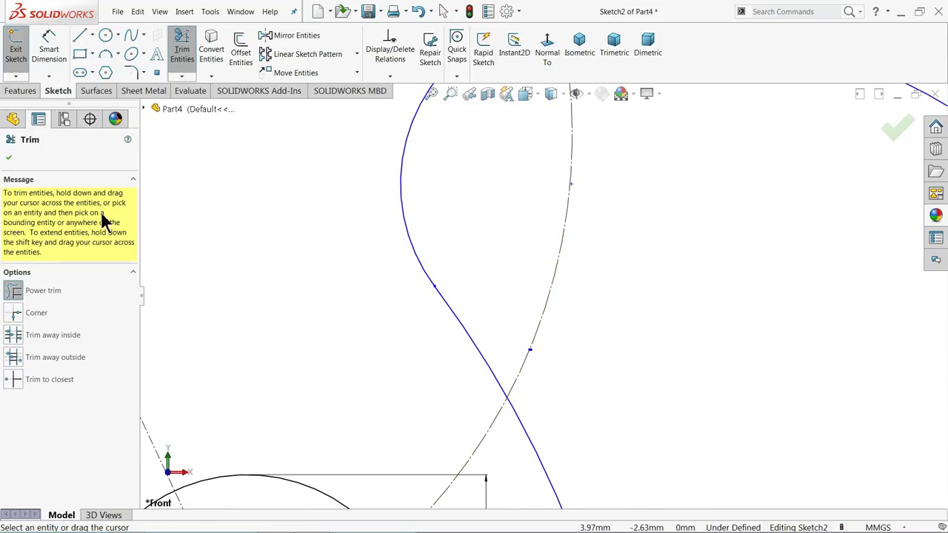
pyautogui.click(10, 159)
# Open Circular Sketch Pattern from the sketch pattern dropdown
pyautogui.scroll(2, 321, 197)
pyautogui.scroll(3, 417, 244)
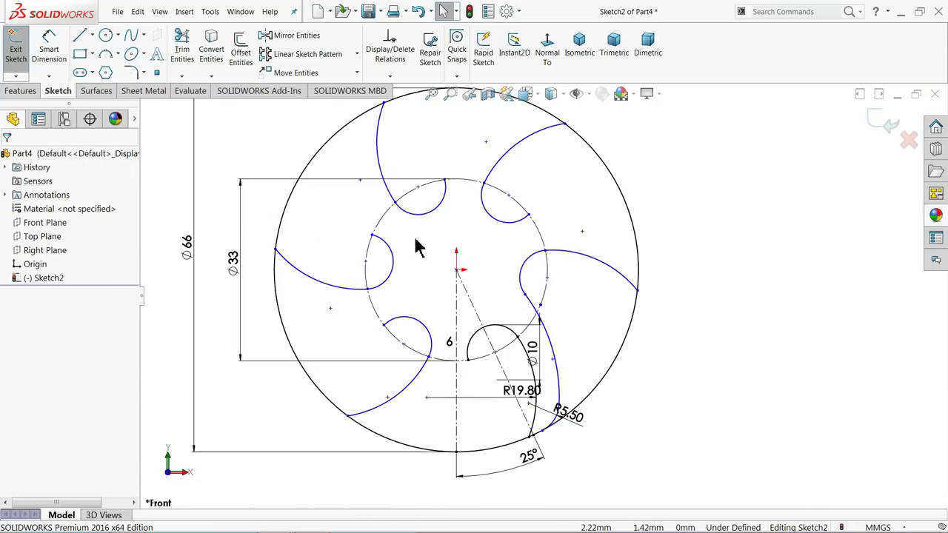
pyautogui.scroll(-1, 516, 384)
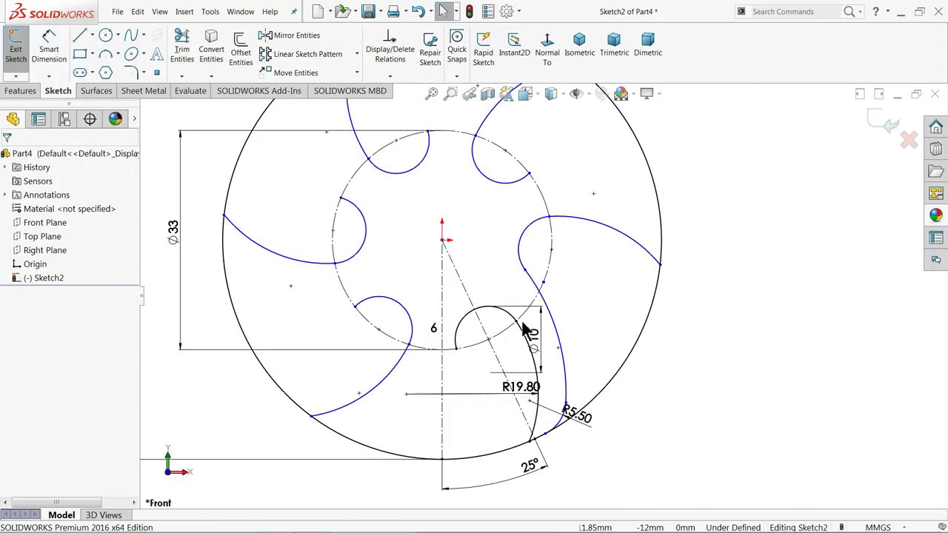
pyautogui.click(357, 55)
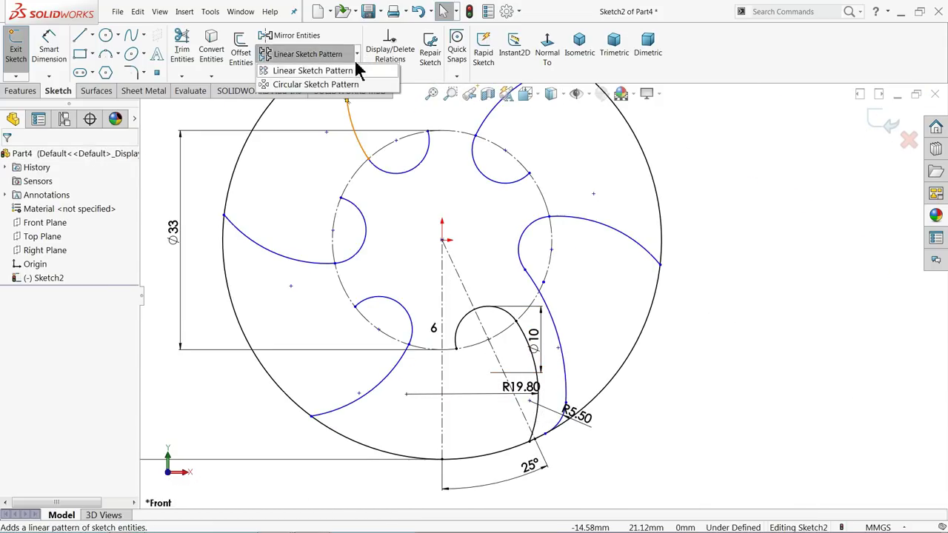
pyautogui.click(324, 86)
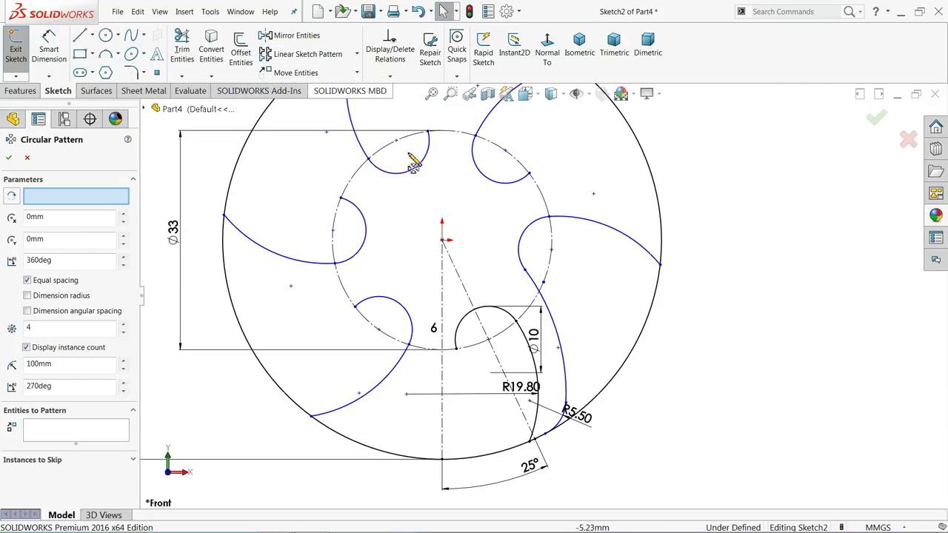
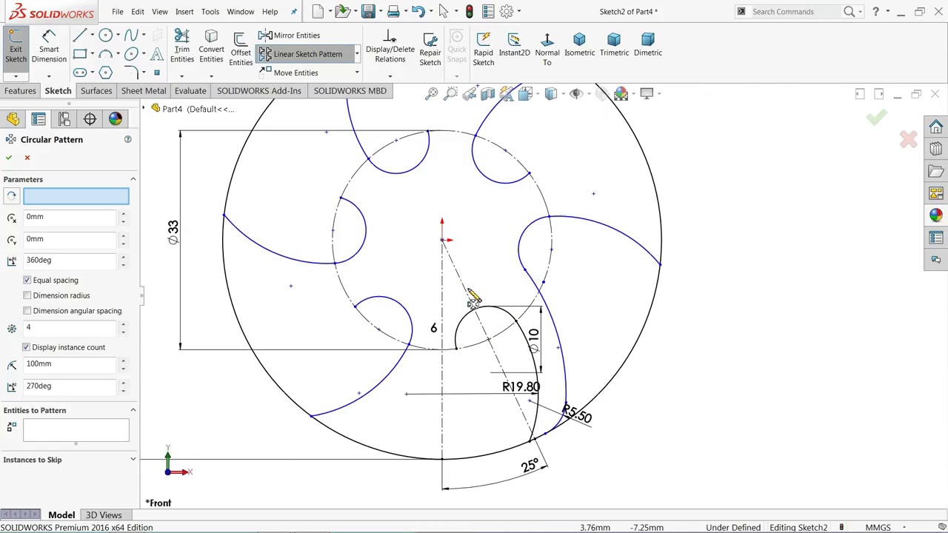
# Circular-pattern Arc15 and Arc16 into 6 equally spaced copies over 360°
pyautogui.click(98, 433)
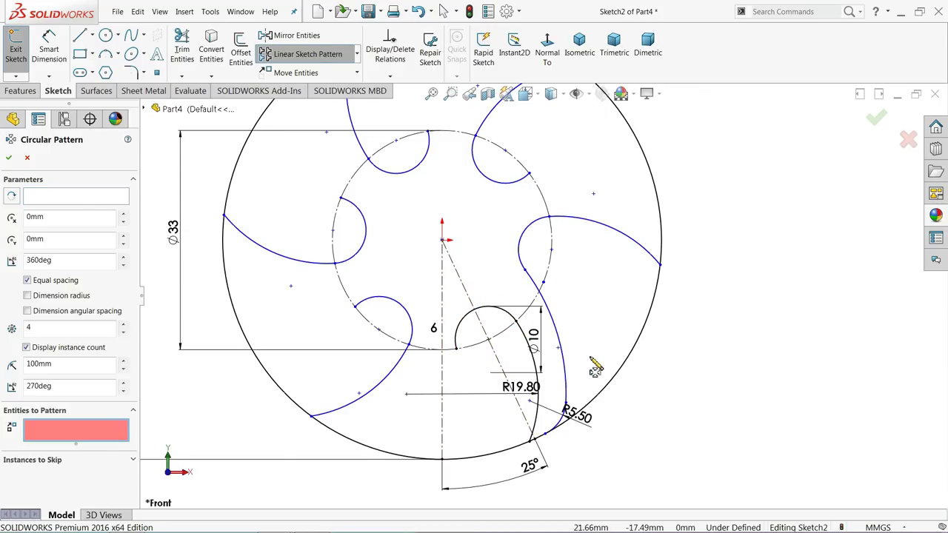
pyautogui.click(564, 372)
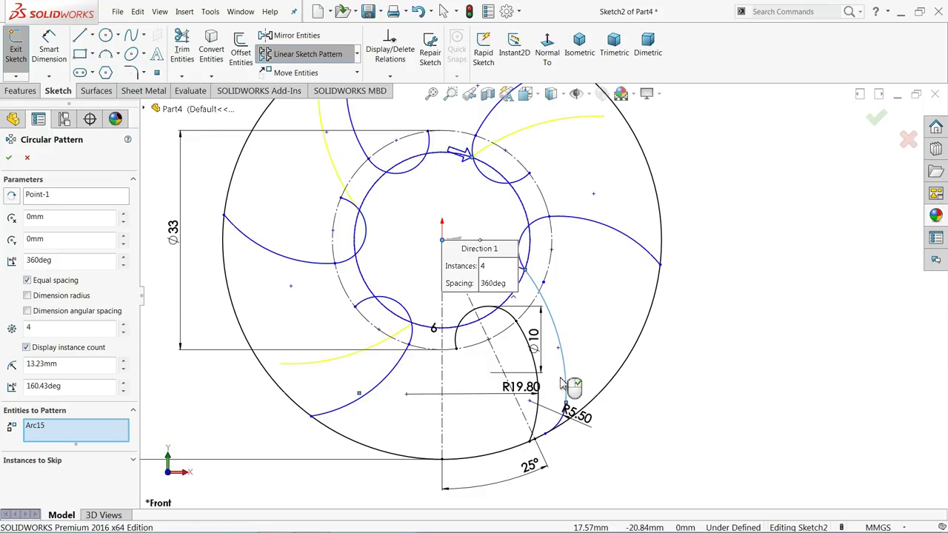
pyautogui.click(562, 421)
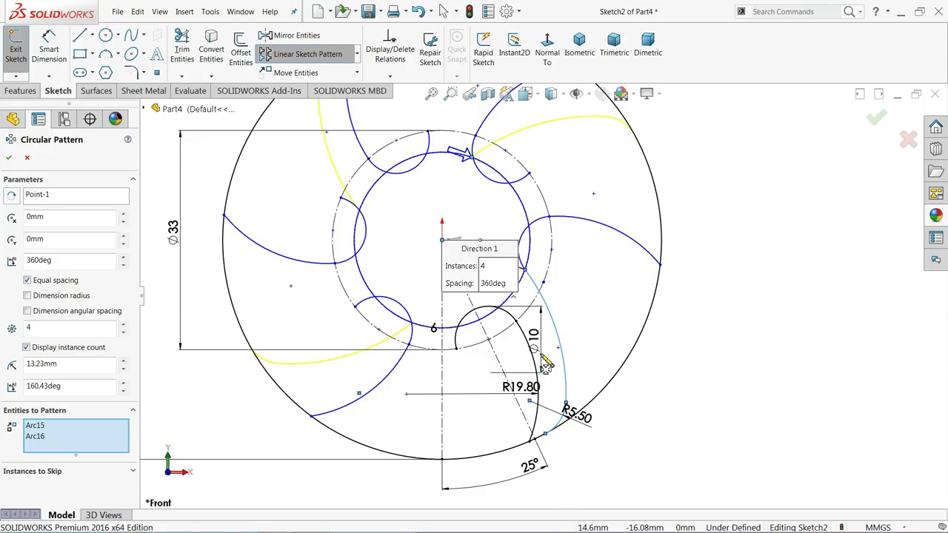
pyautogui.click(122, 325)
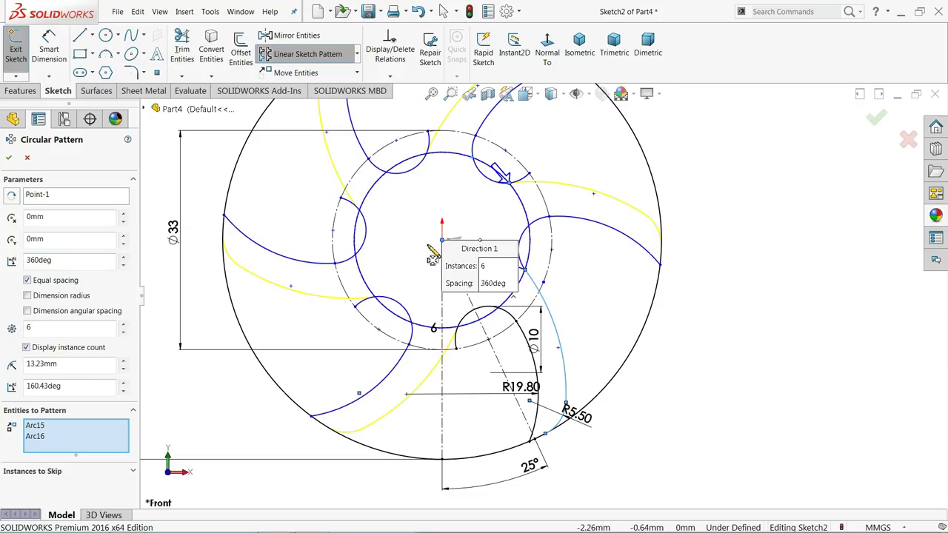
pyautogui.click(10, 159)
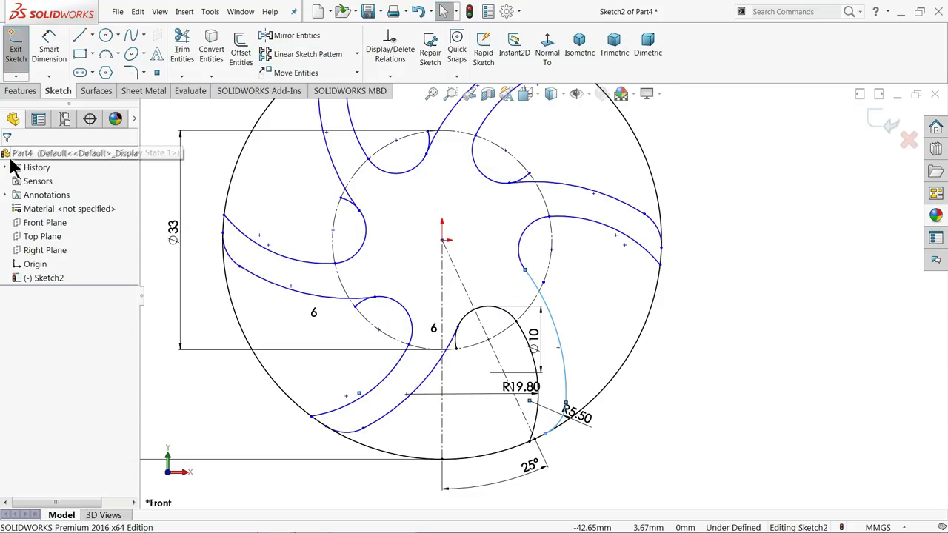
# Power-trim the leftover arc pieces where the blades meet the inner circle
pyautogui.click(686, 190)
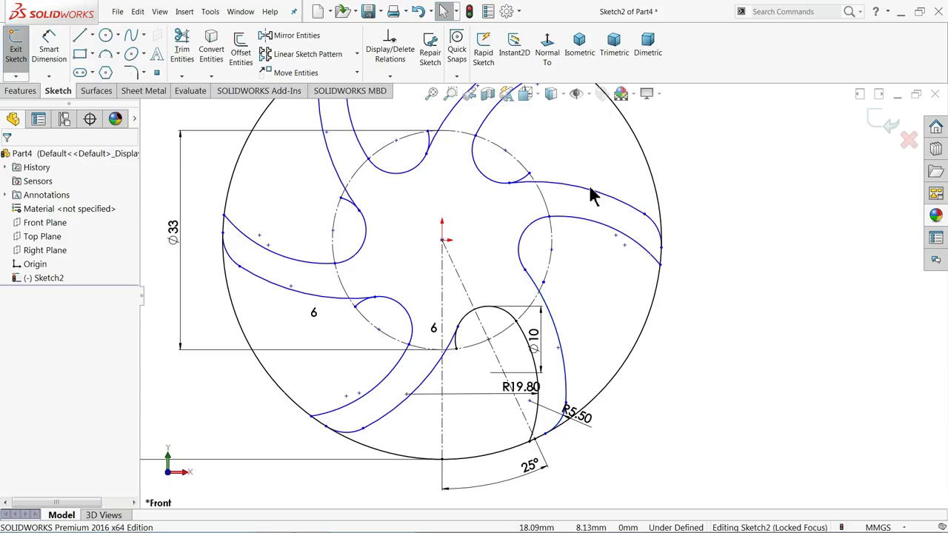
pyautogui.scroll(1, 533, 190)
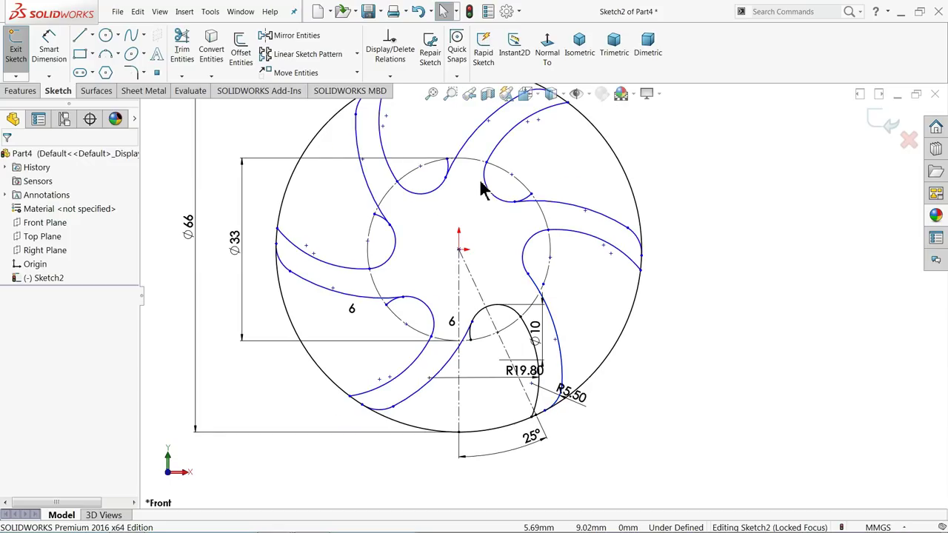
pyautogui.click(182, 56)
pyautogui.scroll(-3, 485, 356)
pyautogui.scroll(-3, 491, 326)
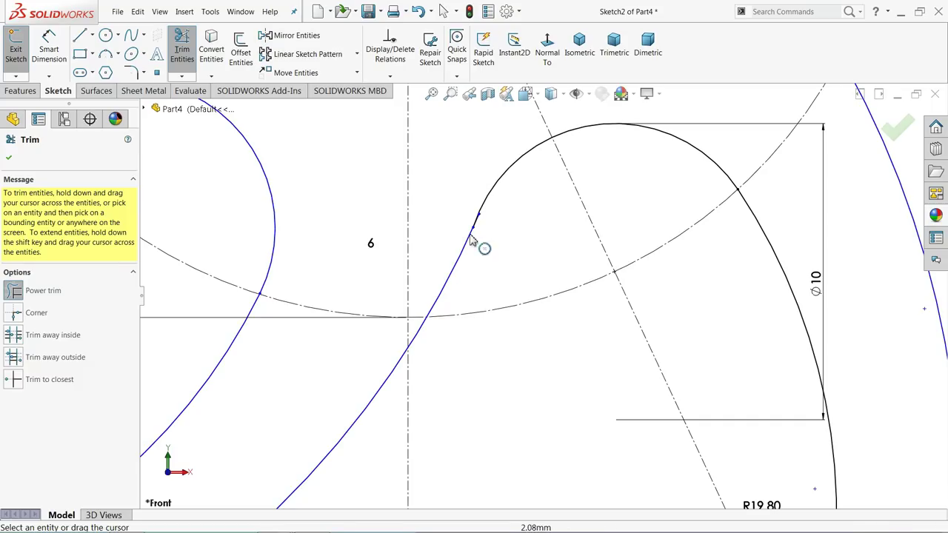
pyautogui.scroll(-2, 480, 245)
pyautogui.scroll(-2, 521, 243)
pyautogui.scroll(-1, 511, 263)
pyautogui.scroll(-1, 485, 279)
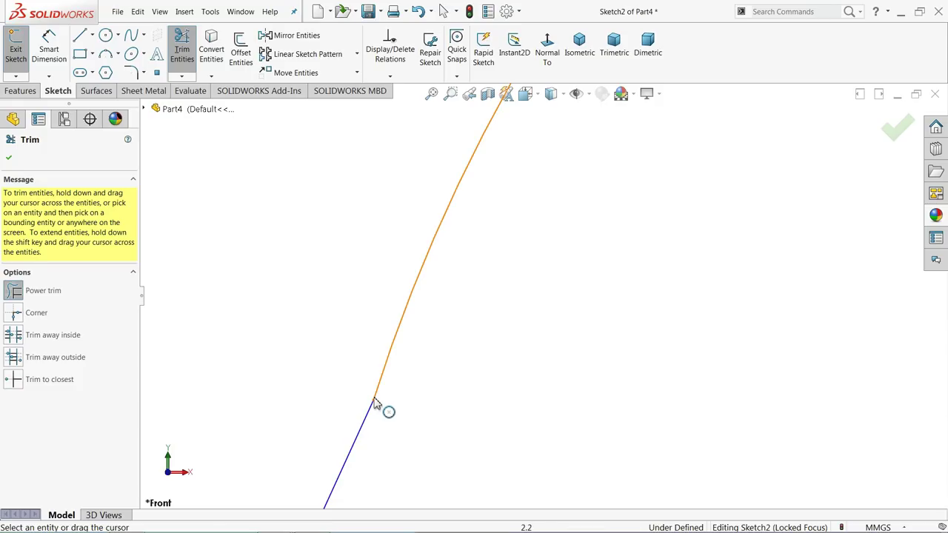
pyautogui.scroll(1, 407, 373)
pyautogui.scroll(2, 407, 372)
pyautogui.scroll(2, 411, 373)
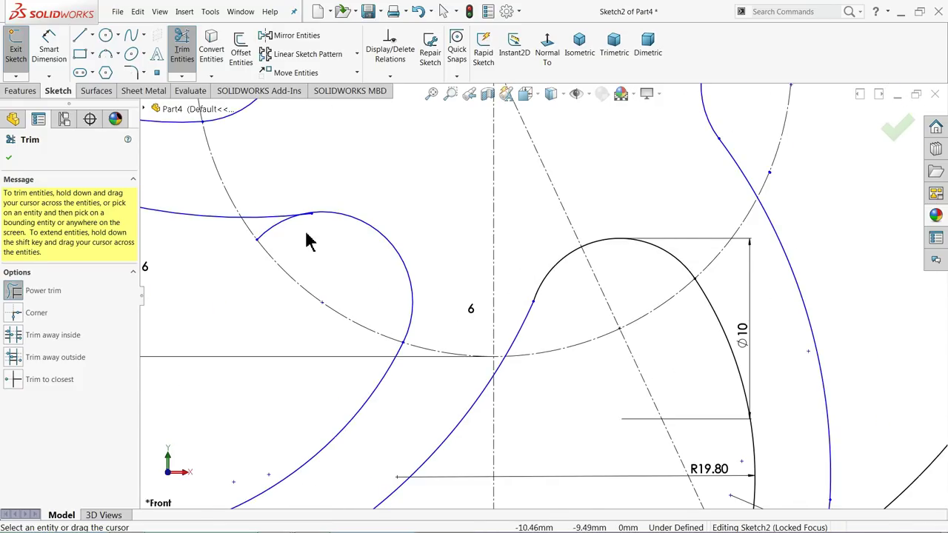
pyautogui.scroll(-3, 326, 245)
pyautogui.scroll(-3, 400, 263)
pyautogui.scroll(5, 437, 293)
pyautogui.scroll(6, 442, 310)
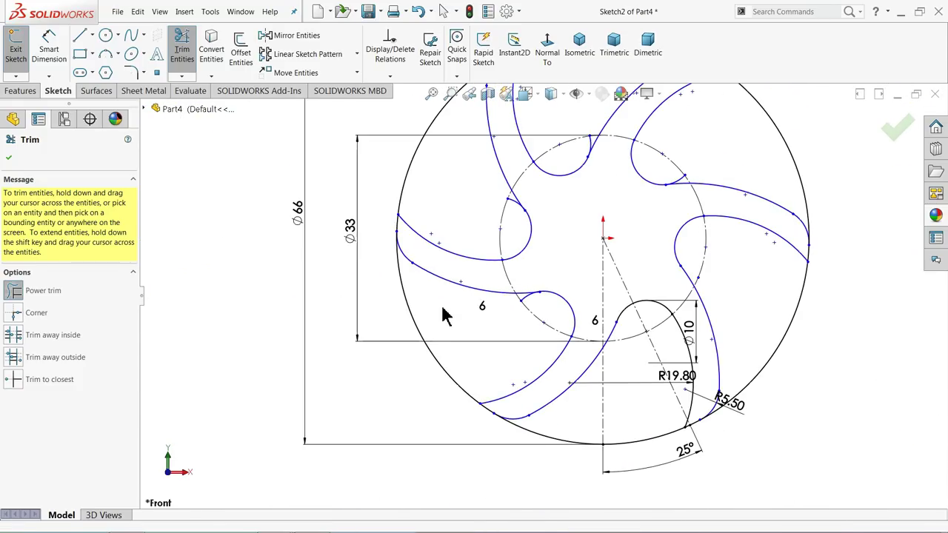
pyautogui.scroll(-5, 704, 274)
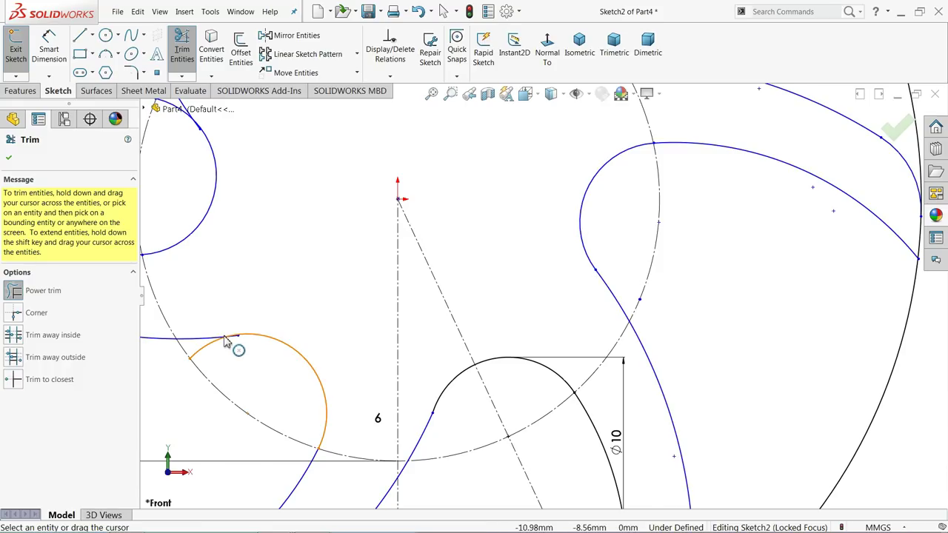
pyautogui.scroll(-3, 225, 341)
pyautogui.scroll(-3, 296, 352)
pyautogui.scroll(-3, 326, 333)
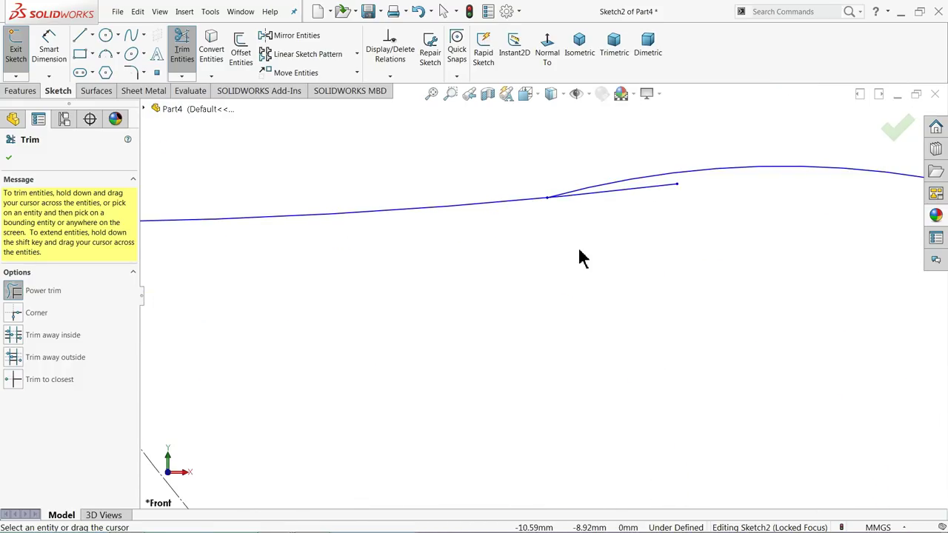
pyautogui.scroll(2, 459, 292)
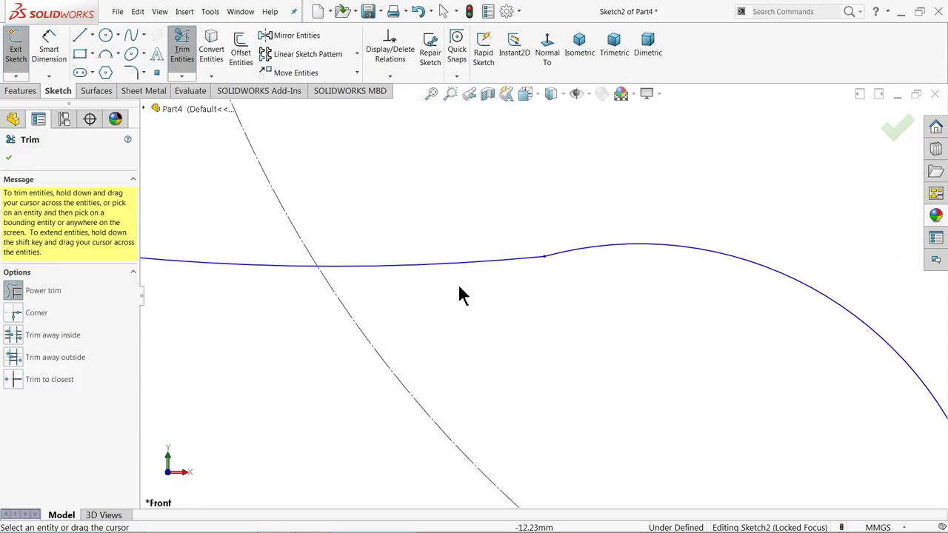
pyautogui.scroll(3, 432, 306)
pyautogui.scroll(3, 434, 309)
pyautogui.scroll(5, 503, 226)
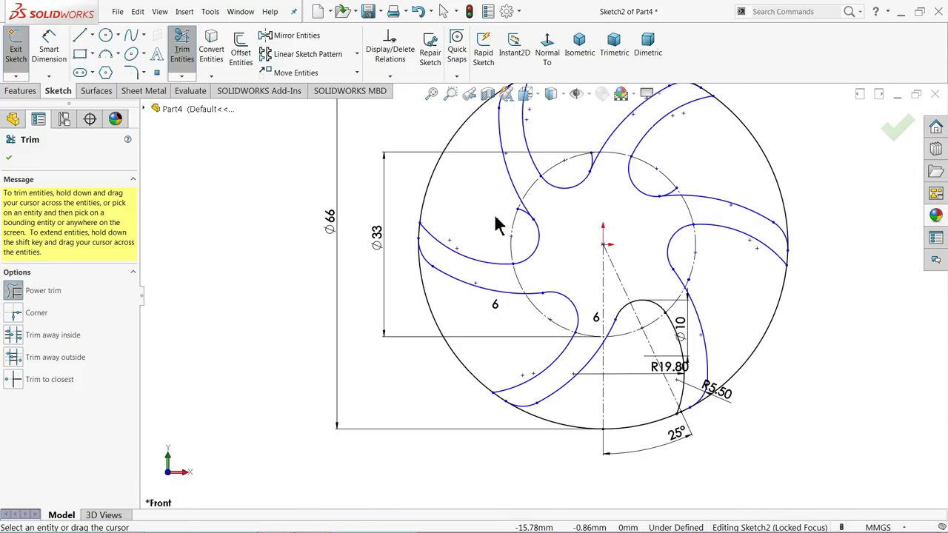
pyautogui.scroll(-2, 599, 190)
pyautogui.scroll(-3, 484, 272)
pyautogui.scroll(-2, 318, 378)
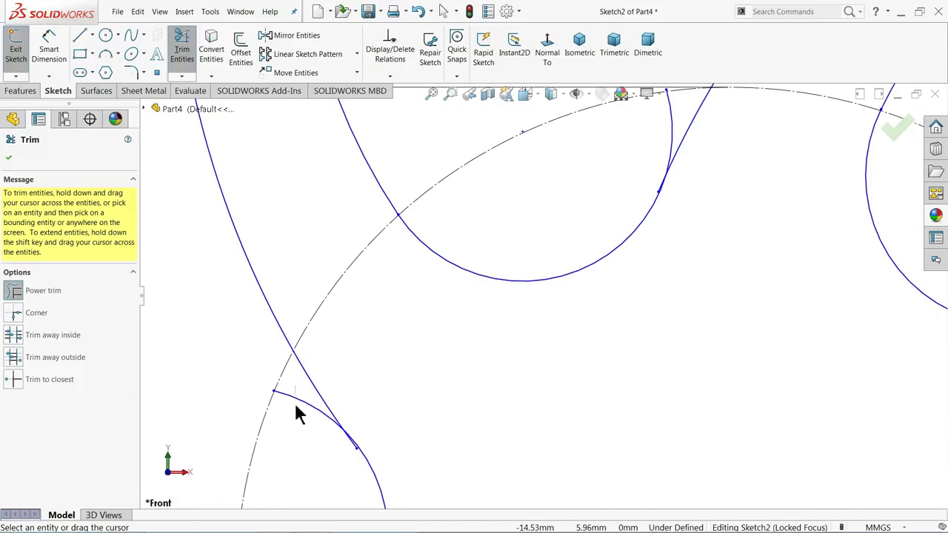
pyautogui.scroll(-2, 341, 455)
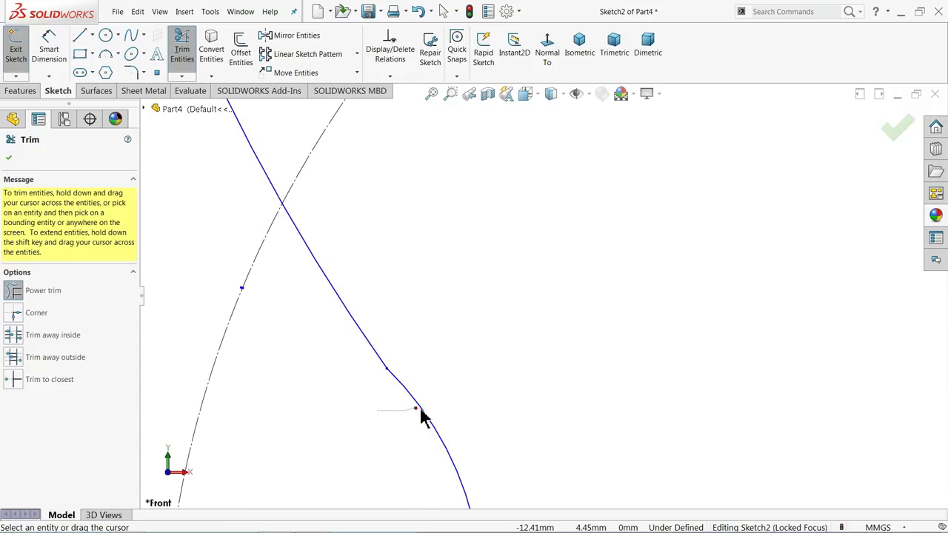
pyautogui.scroll(2, 628, 259)
pyautogui.scroll(3, 645, 195)
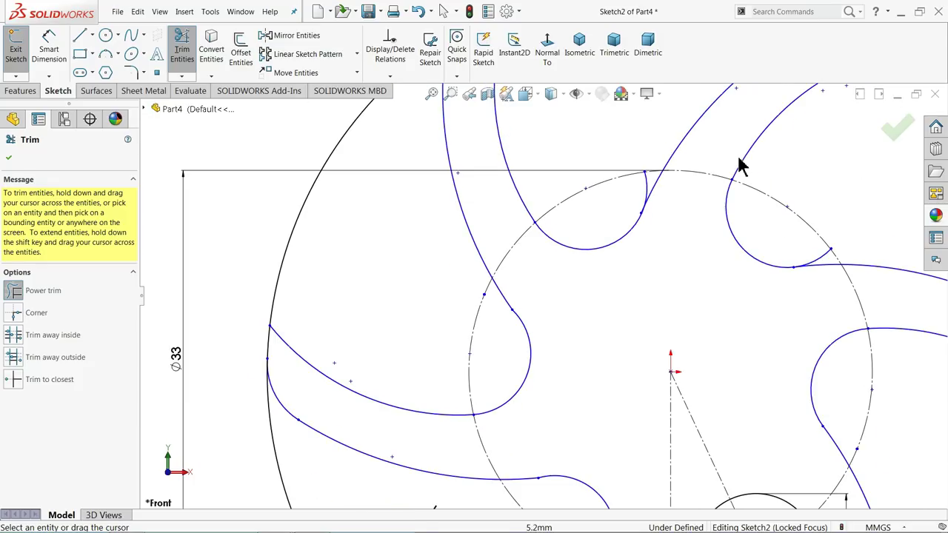
pyautogui.scroll(-3, 741, 165)
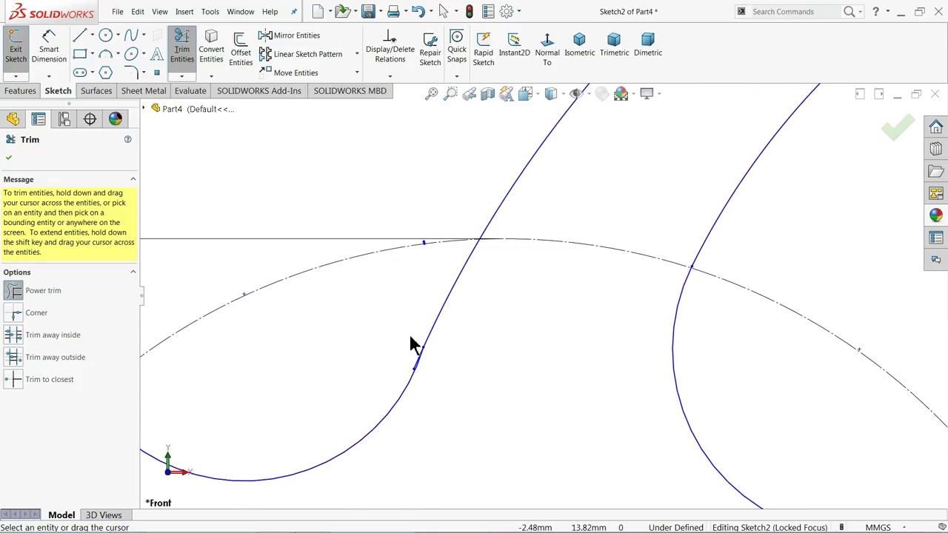
pyautogui.scroll(-2, 426, 374)
pyautogui.scroll(-2, 437, 319)
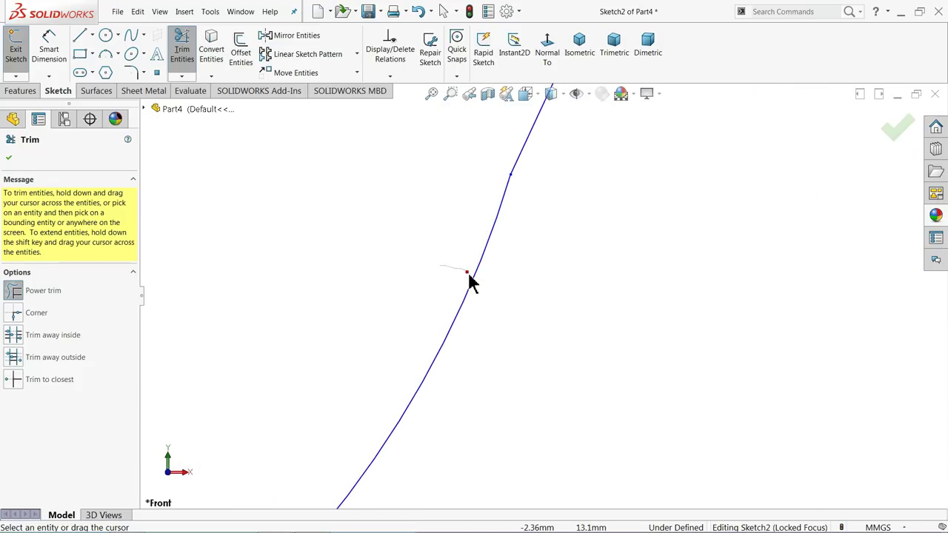
pyautogui.scroll(3, 492, 300)
pyautogui.scroll(-1, 518, 311)
pyautogui.scroll(-2, 800, 385)
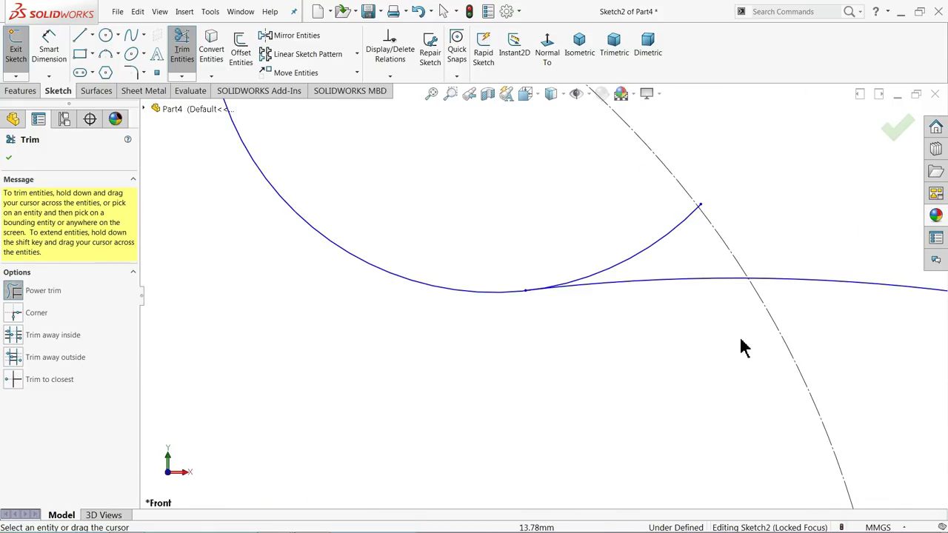
pyautogui.scroll(-2, 508, 258)
pyautogui.scroll(-2, 437, 180)
pyautogui.moveTo(426, 158); pyautogui.dragTo(444, 207)
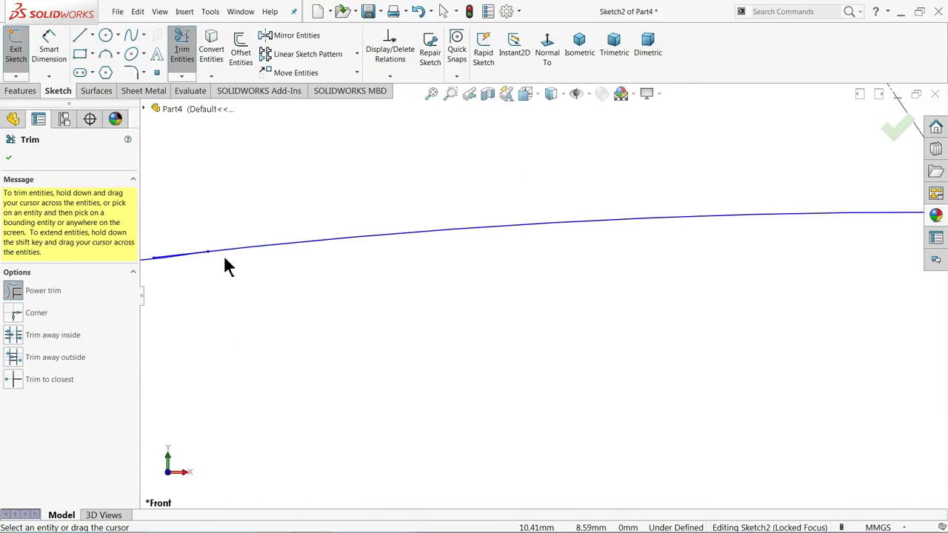
pyautogui.scroll(2, 237, 268)
pyautogui.scroll(-2, 372, 301)
pyautogui.scroll(-2, 502, 317)
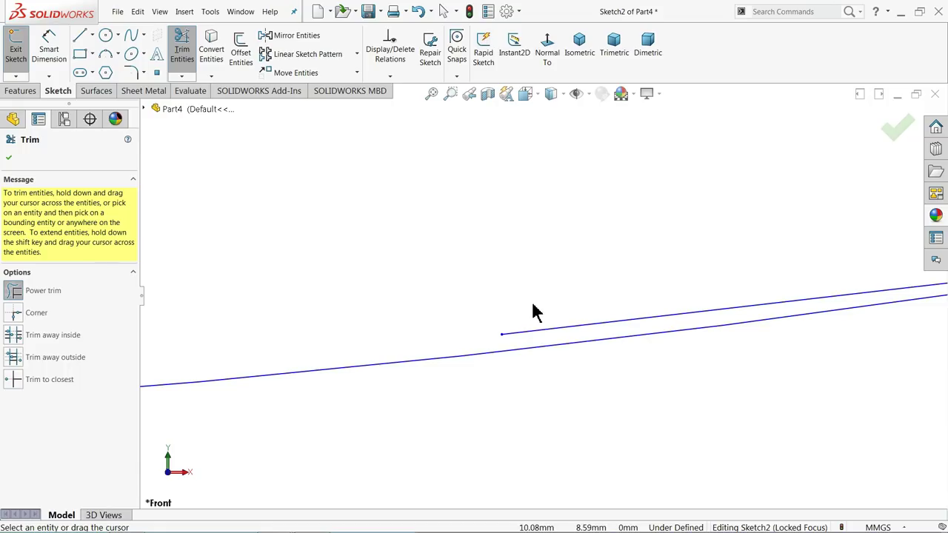
pyautogui.moveTo(536, 311); pyautogui.dragTo(528, 338)
pyautogui.scroll(1, 463, 323)
pyautogui.scroll(1, 465, 324)
pyautogui.scroll(1, 467, 326)
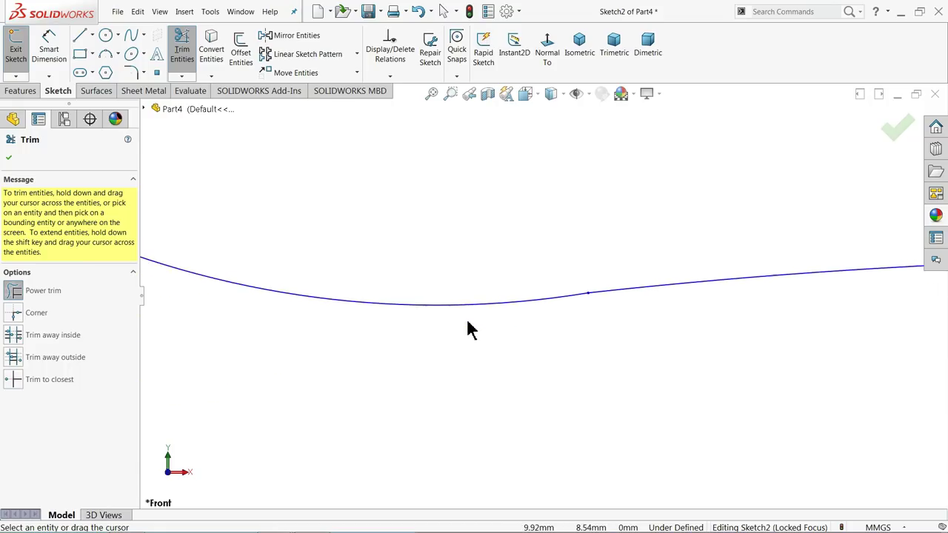
pyautogui.scroll(2, 468, 328)
pyautogui.scroll(3, 471, 328)
pyautogui.scroll(3, 474, 325)
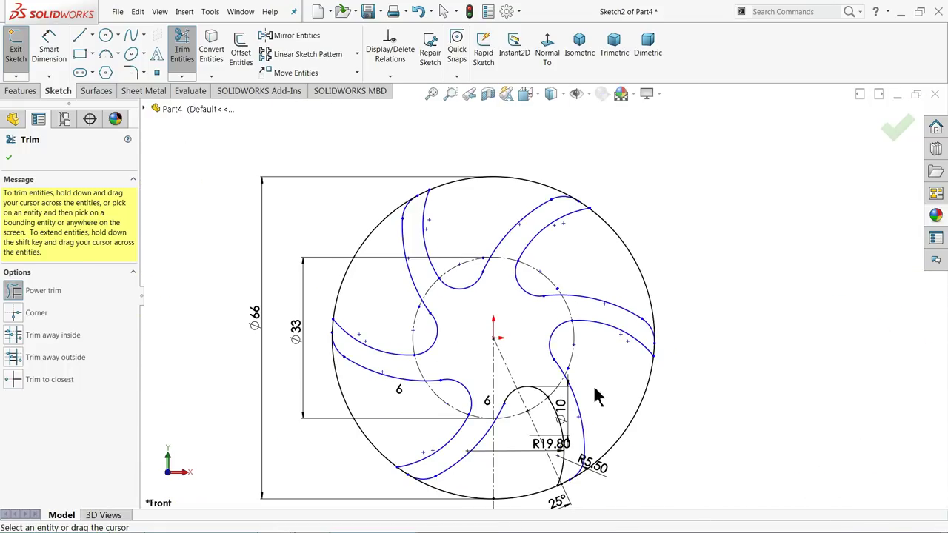
pyautogui.scroll(-3, 560, 392)
pyautogui.scroll(3, 511, 263)
pyautogui.scroll(1, 500, 254)
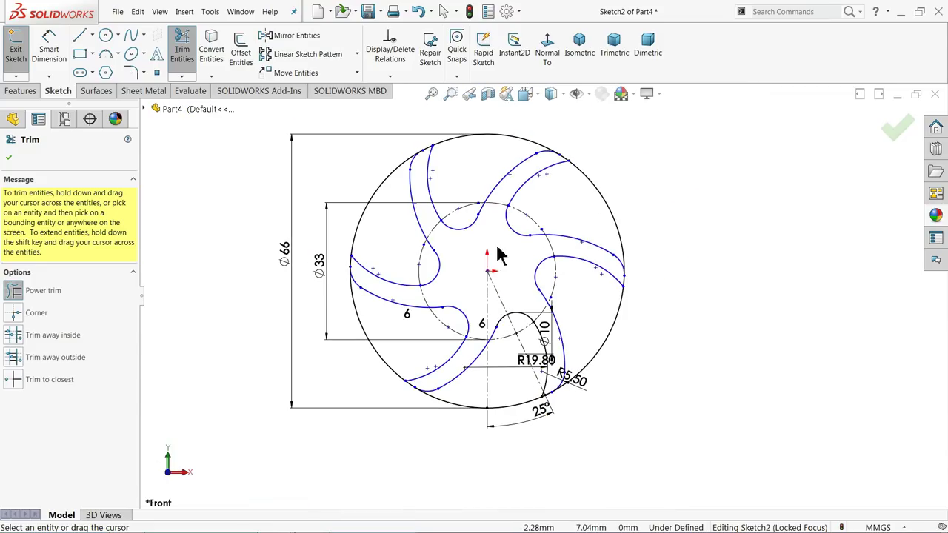
pyautogui.scroll(-2, 499, 254)
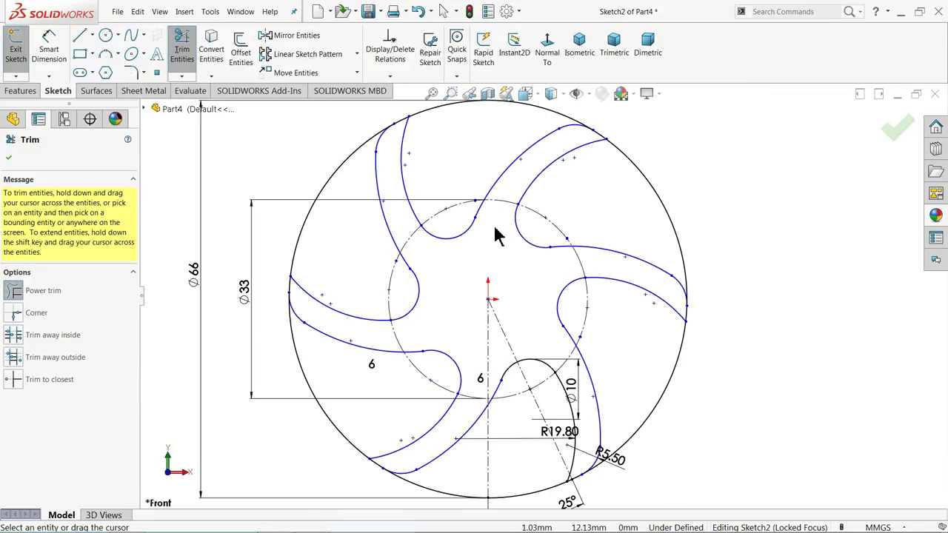
# Trim away the outer Ø66 circle arcs between blade tips, leaving six free-standing blades
pyautogui.click(9, 157)
pyautogui.click(182, 53)
pyautogui.moveTo(291, 234); pyautogui.dragTo(315, 243)
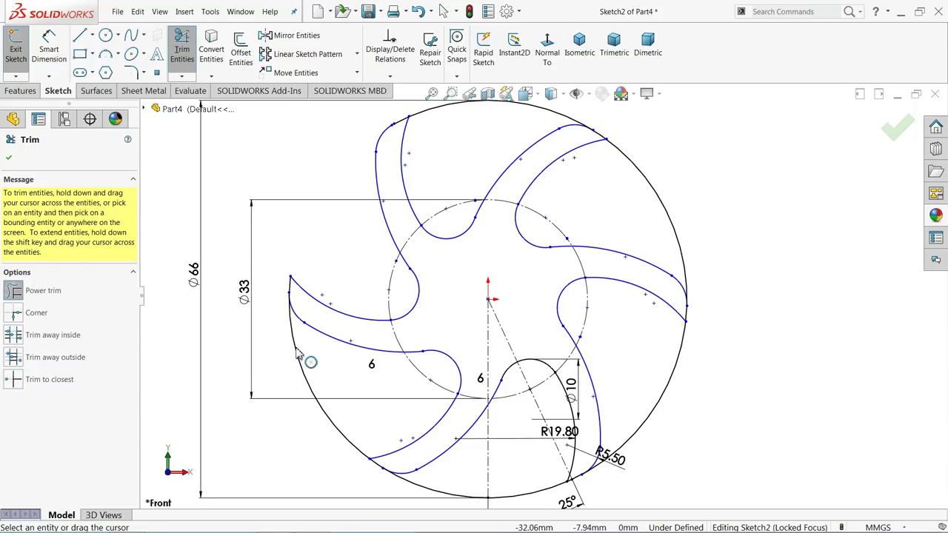
pyautogui.moveTo(298, 356); pyautogui.dragTo(314, 360)
pyautogui.press('z')
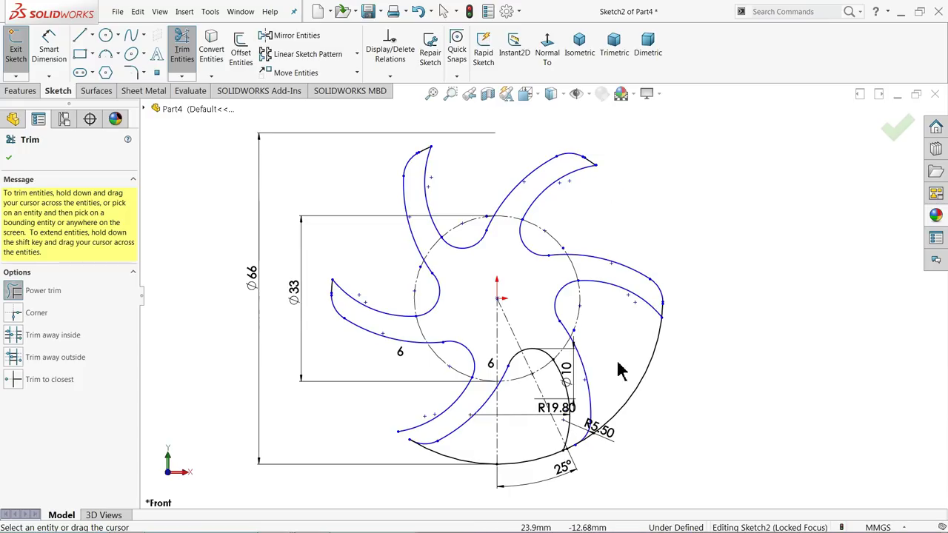
pyautogui.moveTo(619, 364); pyautogui.dragTo(648, 391)
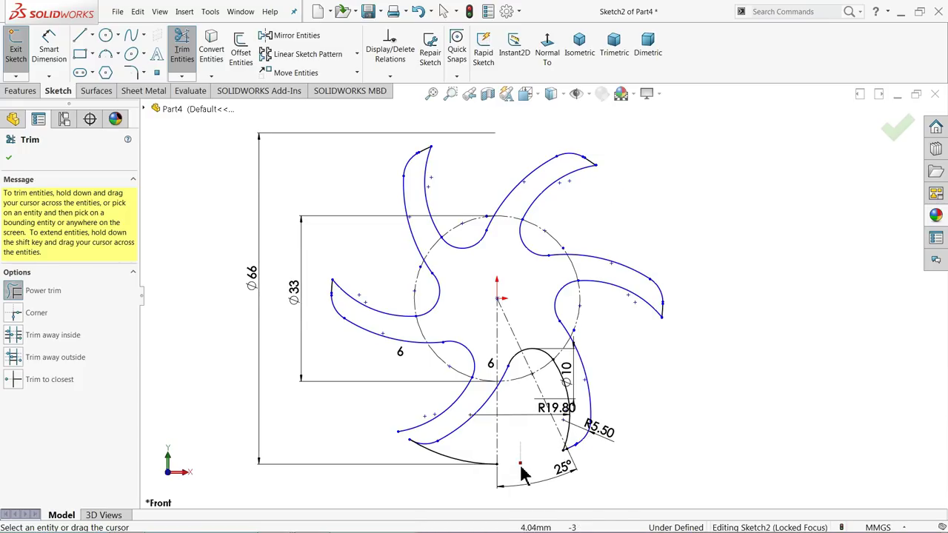
pyautogui.moveTo(451, 458); pyautogui.dragTo(442, 458)
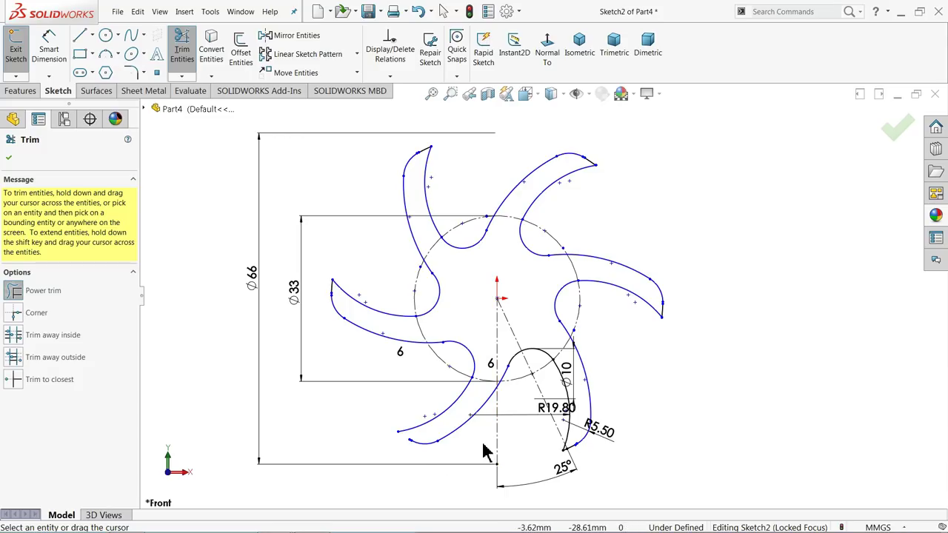
pyautogui.scroll(-2, 417, 447)
pyautogui.scroll(-2, 479, 413)
pyautogui.scroll(-1, 466, 391)
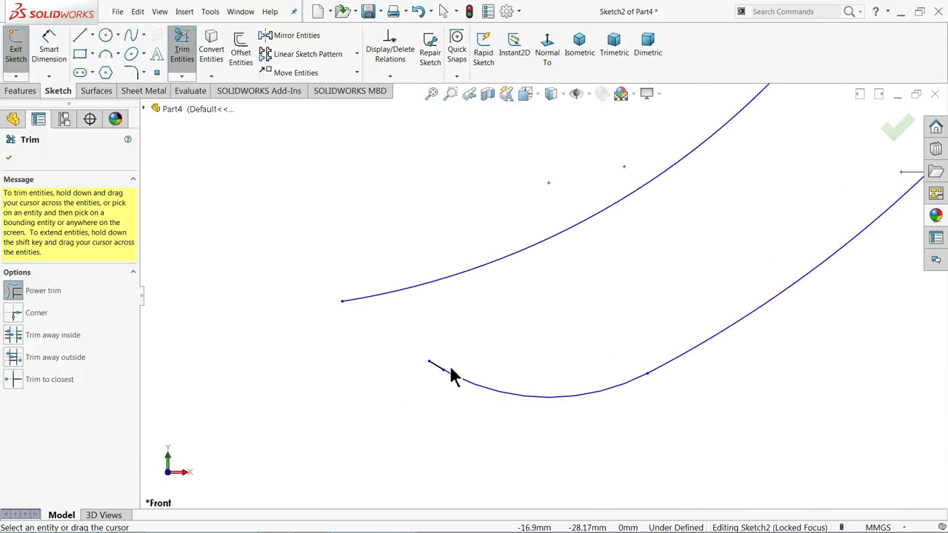
# Draw an origin-centred arc across the blade tip from the lower curve to the upper curve's end
pyautogui.click(8, 160)
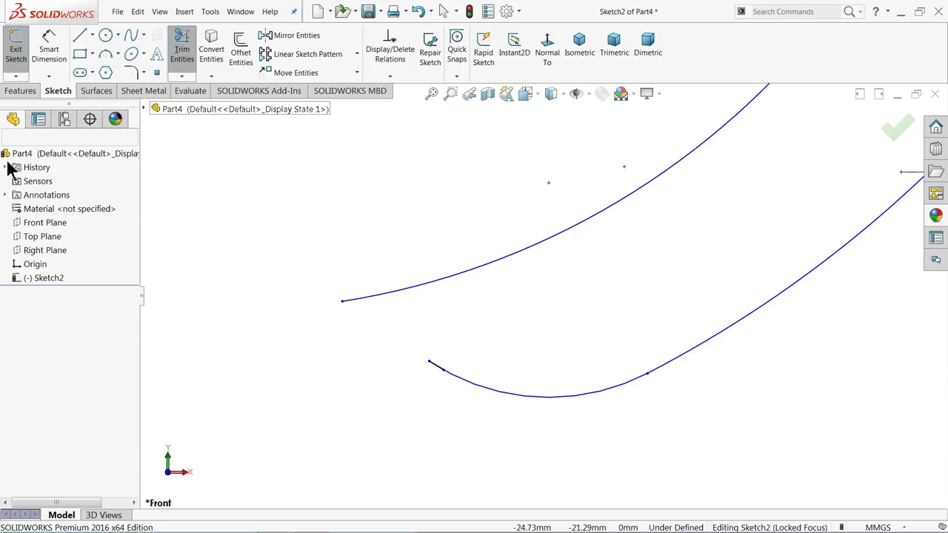
pyautogui.click(117, 54)
pyautogui.click(123, 70)
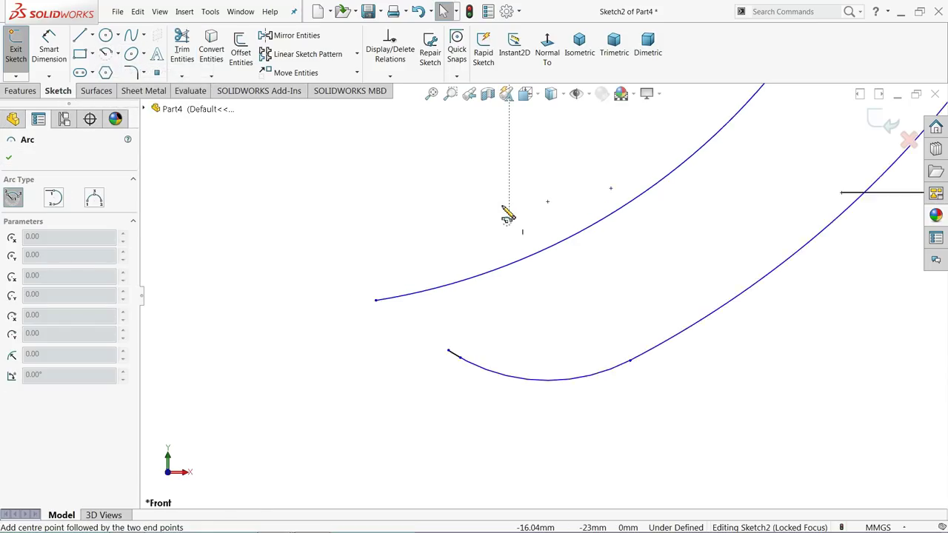
pyautogui.scroll(8, 508, 215)
pyautogui.click(633, 130)
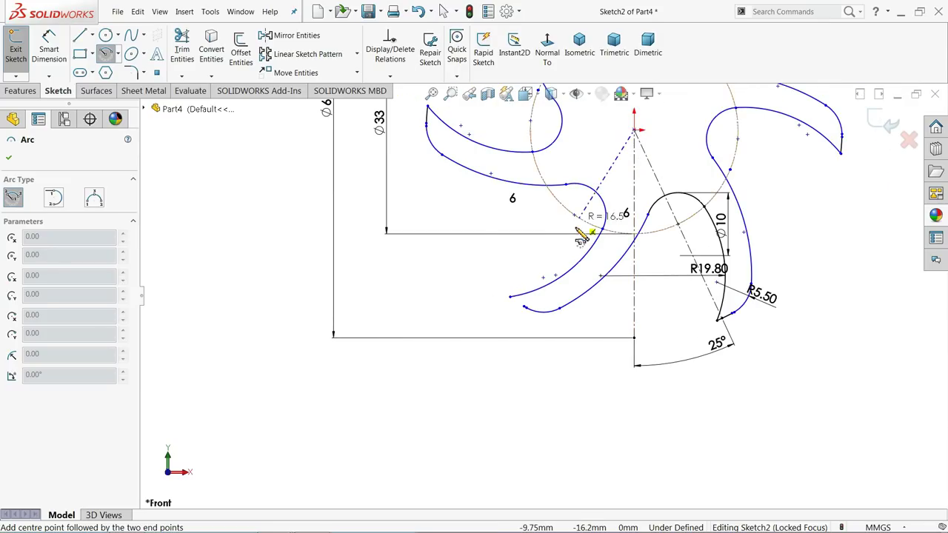
pyautogui.scroll(-3, 563, 274)
pyautogui.scroll(-3, 510, 296)
pyautogui.scroll(-2, 502, 311)
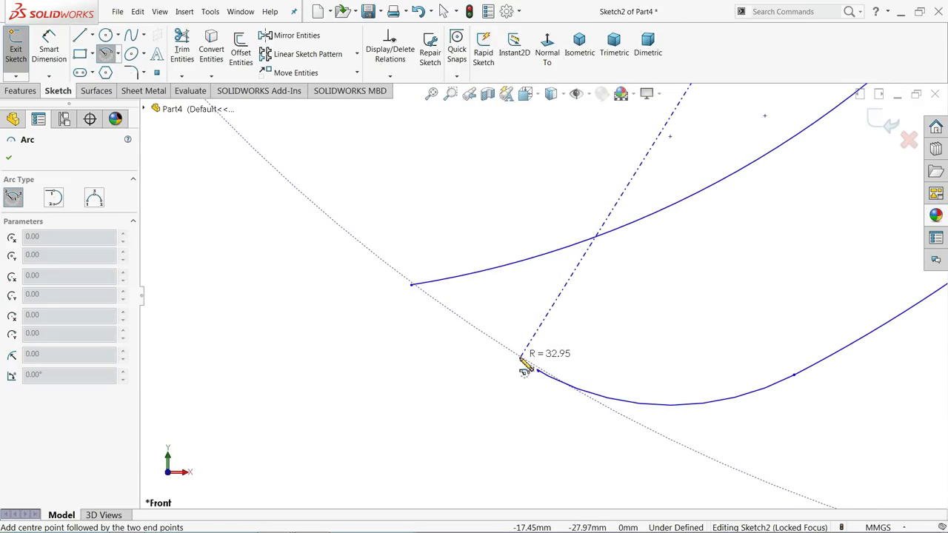
pyautogui.click(522, 360)
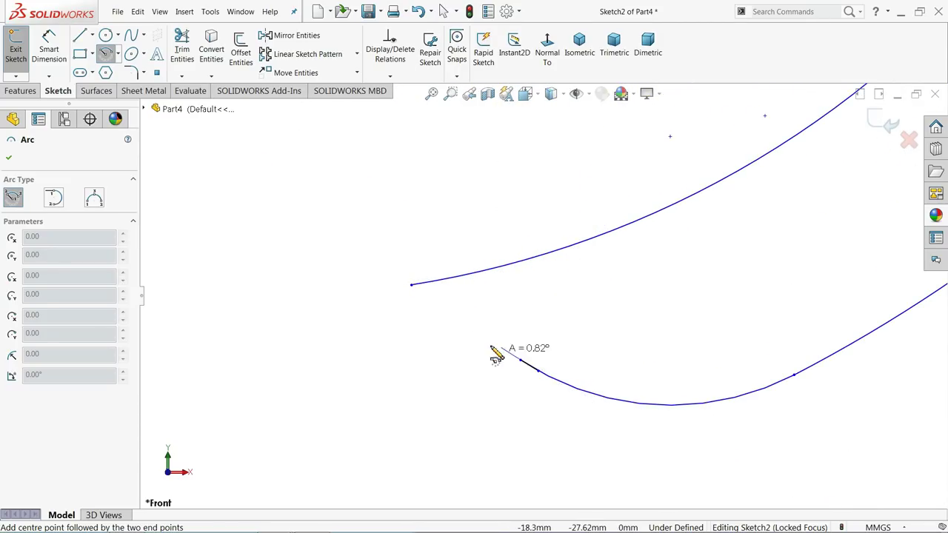
pyautogui.click(411, 287)
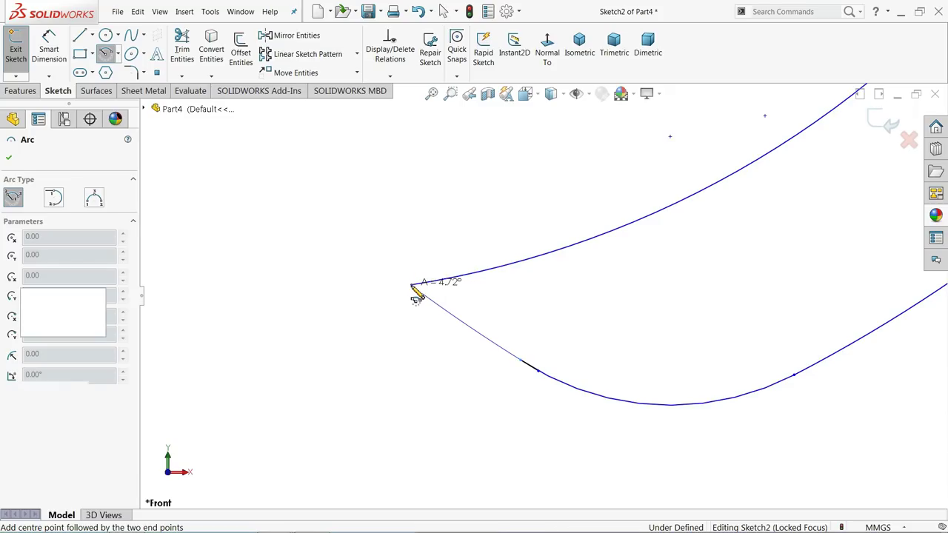
pyautogui.rightClick(366, 308)
pyautogui.click(392, 313)
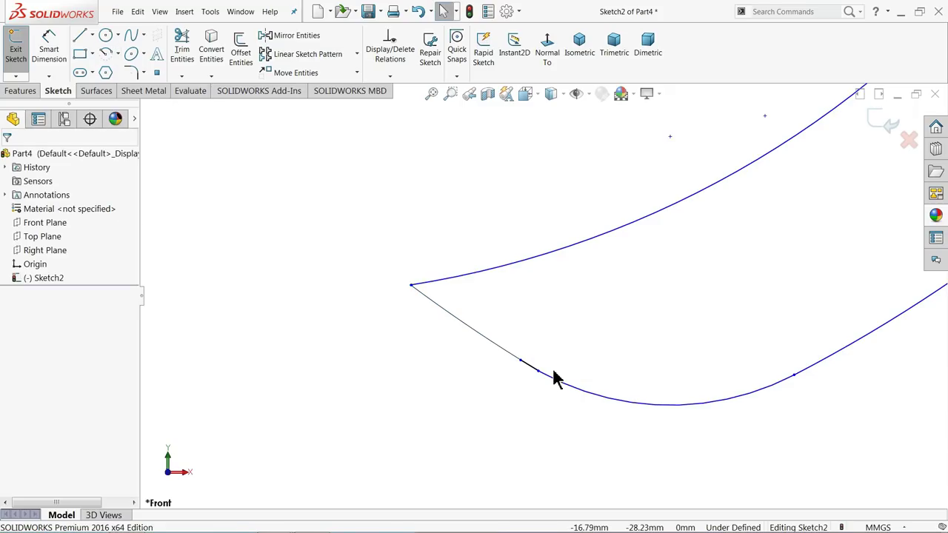
# Merge the new arc's endpoint with the upper blade curve's endpoint
pyautogui.scroll(-3, 523, 376)
pyautogui.scroll(-2, 298, 153)
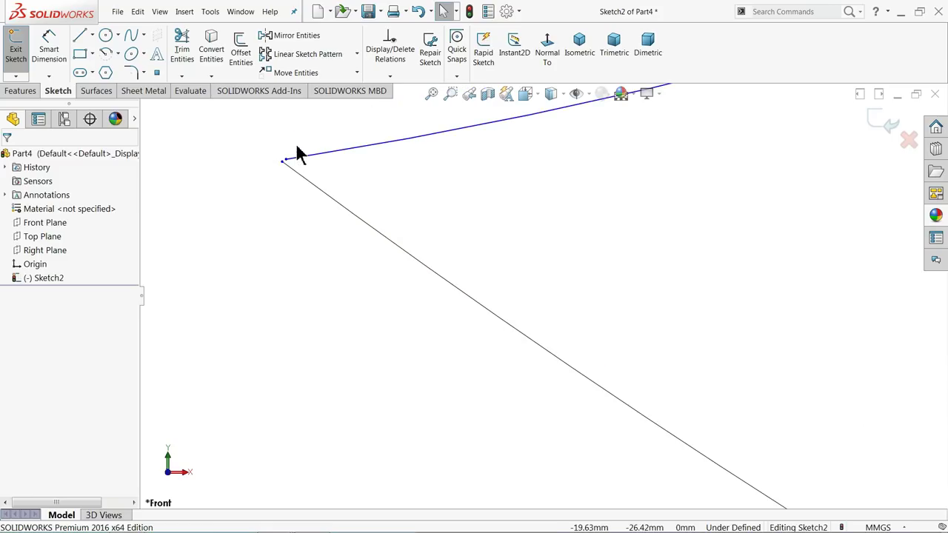
pyautogui.scroll(-2, 415, 245)
pyautogui.scroll(-1, 396, 268)
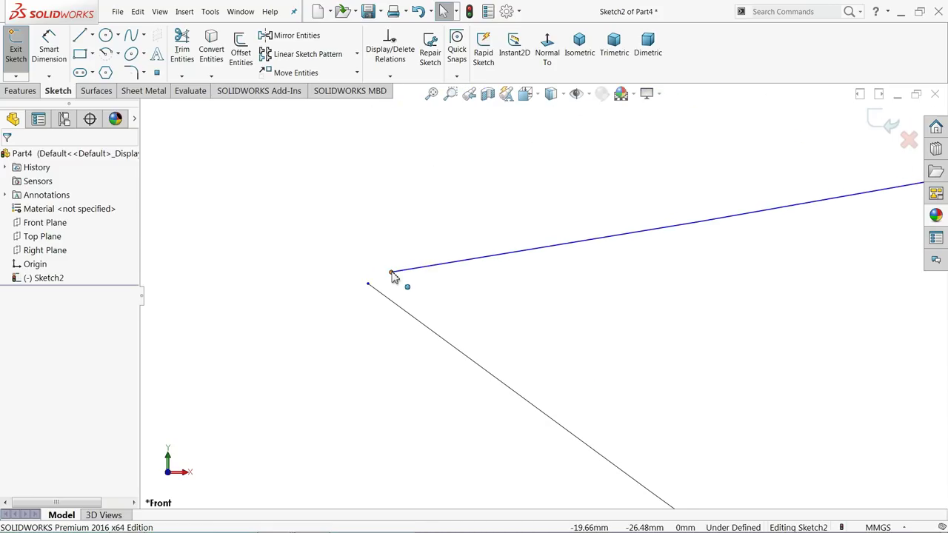
pyautogui.click(392, 273)
pyautogui.keyDown('ctrl'); pyautogui.click(368, 284); pyautogui.keyUp('ctrl')
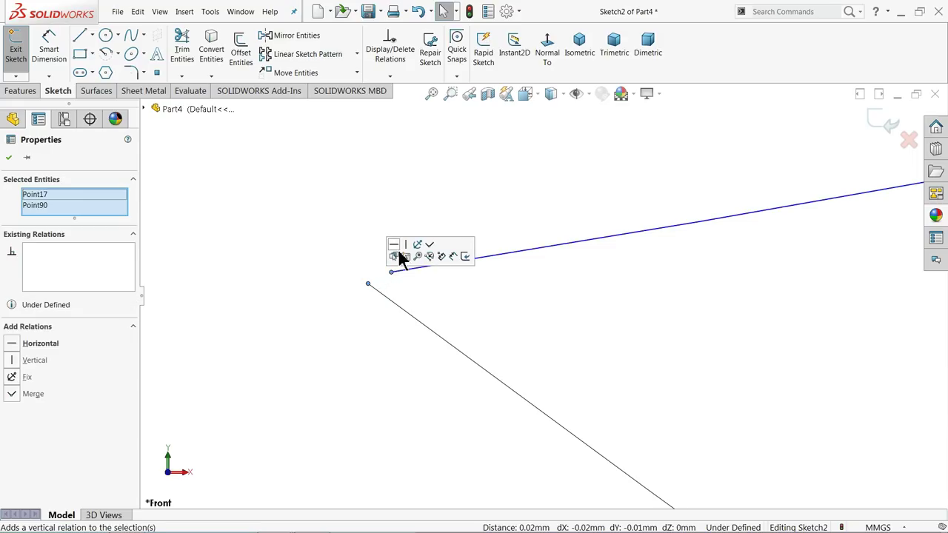
pyautogui.click(430, 246)
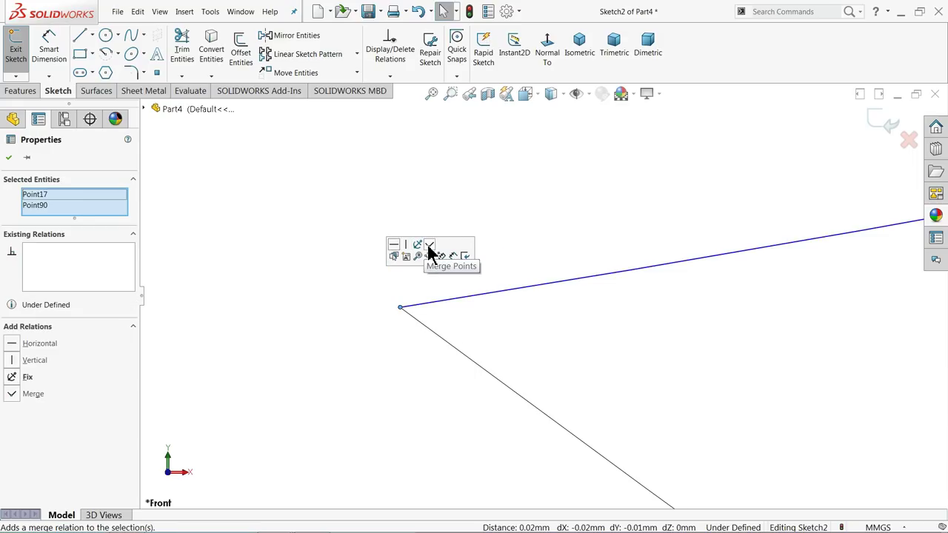
pyautogui.click(309, 235)
# Pan and zoom around the sketch to check the closed blade outline
pyautogui.keyDown('ctrl'); pyautogui.moveTo(360, 254); pyautogui.dragTo(420, 273, button='middle'); pyautogui.keyUp('ctrl')
pyautogui.scroll(1, 419, 272)
pyautogui.scroll(2, 431, 275)
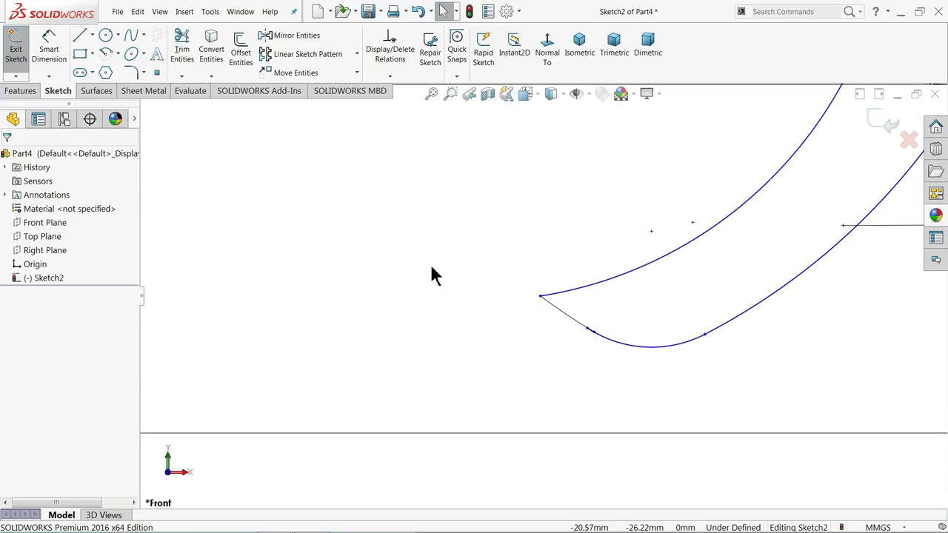
pyautogui.scroll(3, 431, 275)
pyautogui.scroll(2, 433, 276)
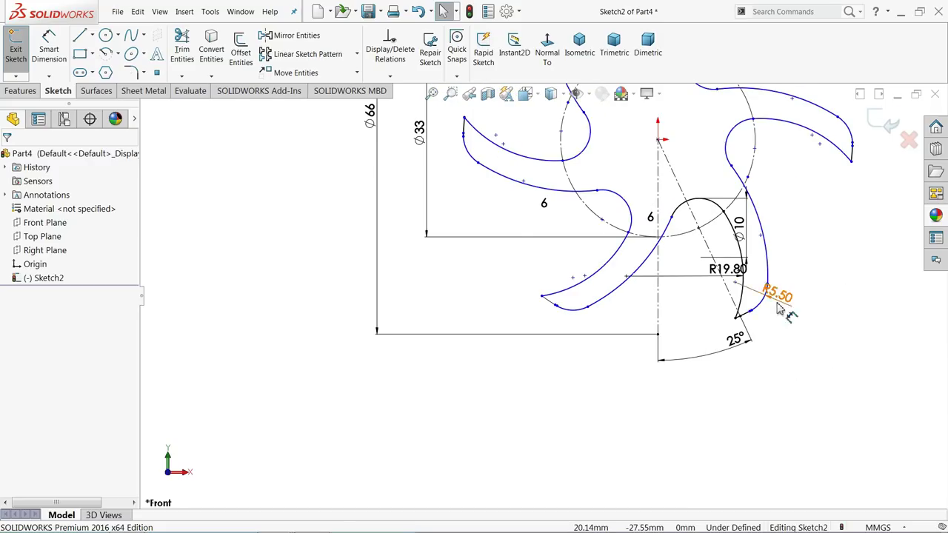
pyautogui.scroll(-2, 778, 310)
pyautogui.scroll(-2, 676, 328)
pyautogui.scroll(-1, 417, 377)
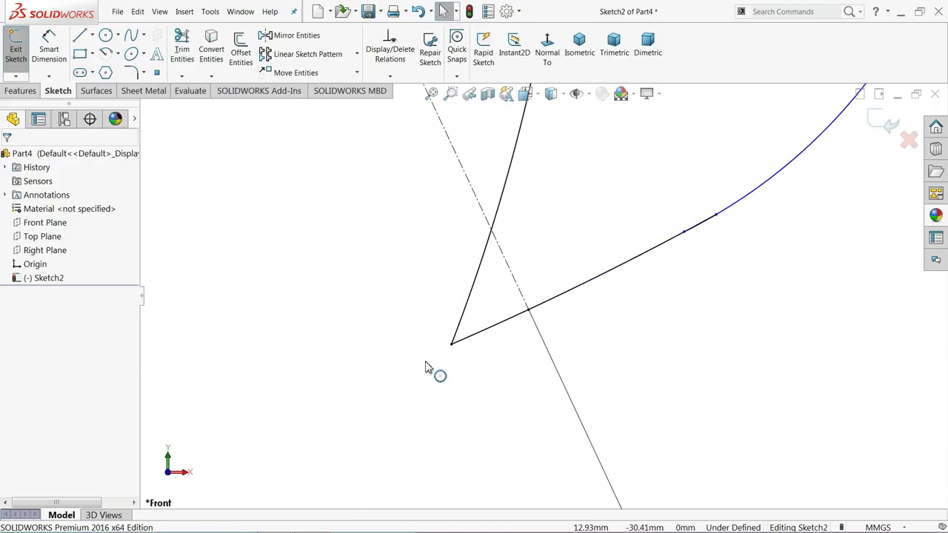
pyautogui.scroll(2, 398, 282)
pyautogui.scroll(2, 402, 282)
# Extrude the impeller sketch region 10 mm Blind as Boss-Extrude1
pyautogui.scroll(2, 399, 282)
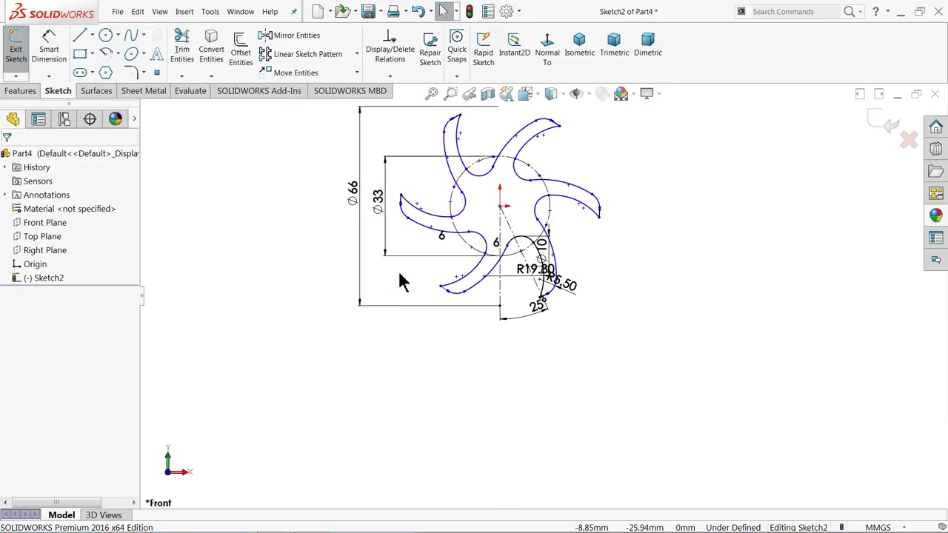
pyautogui.scroll(-2, 503, 185)
pyautogui.scroll(-1, 516, 222)
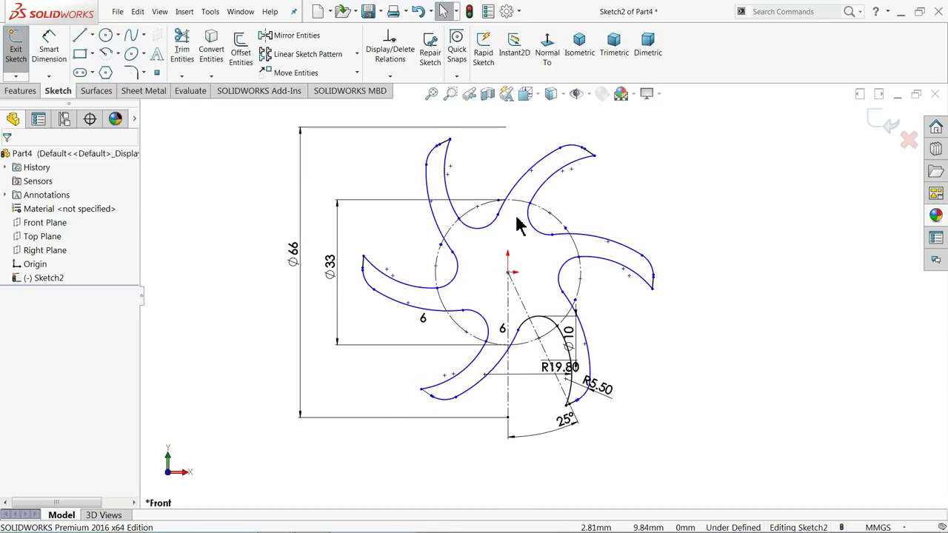
pyautogui.click(20, 92)
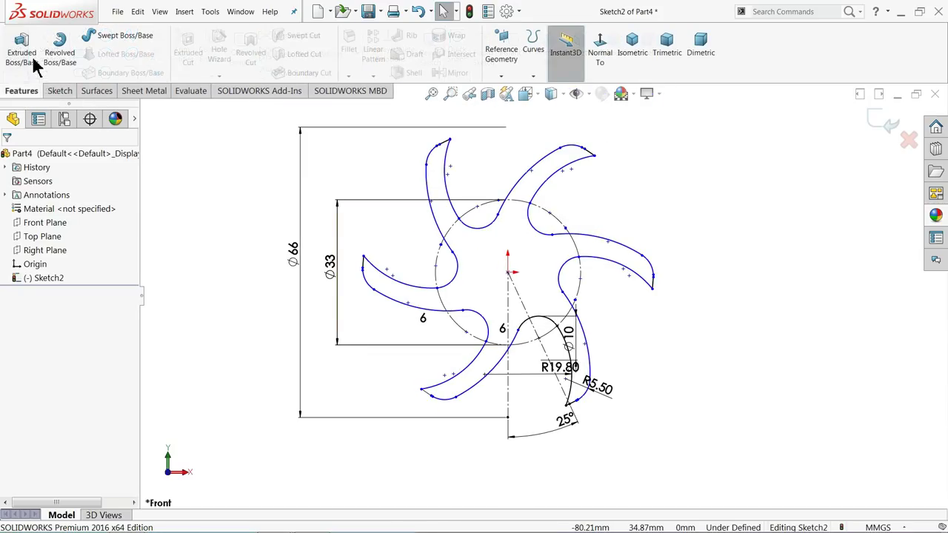
pyautogui.click(20, 46)
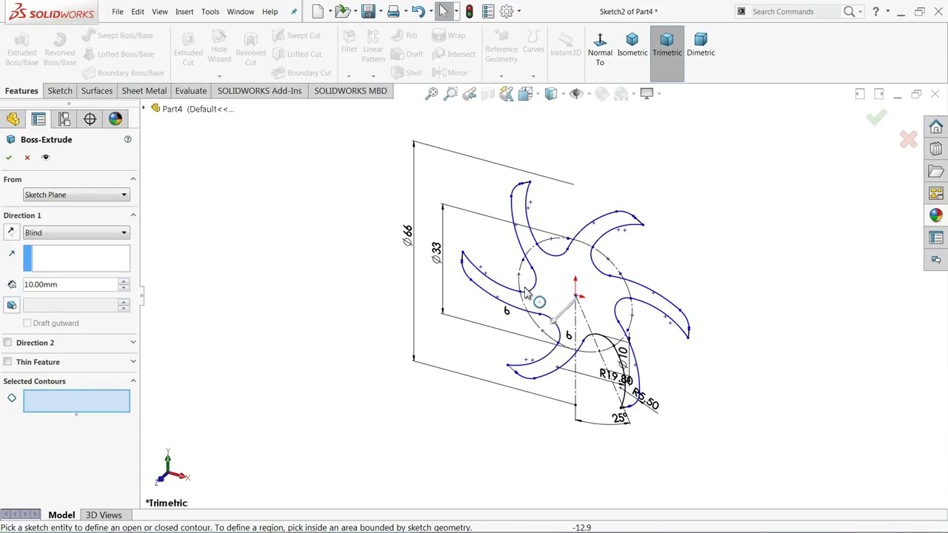
pyautogui.click(560, 284)
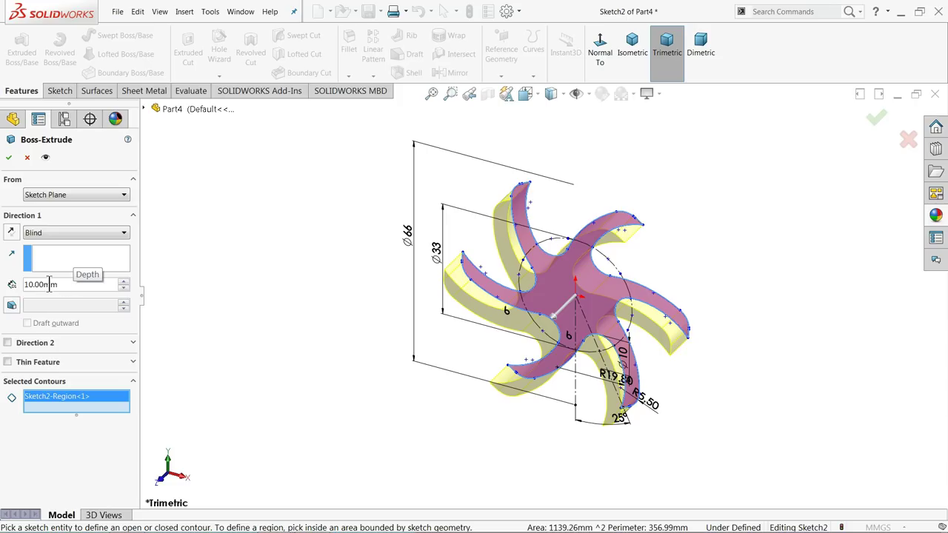
pyautogui.click(9, 159)
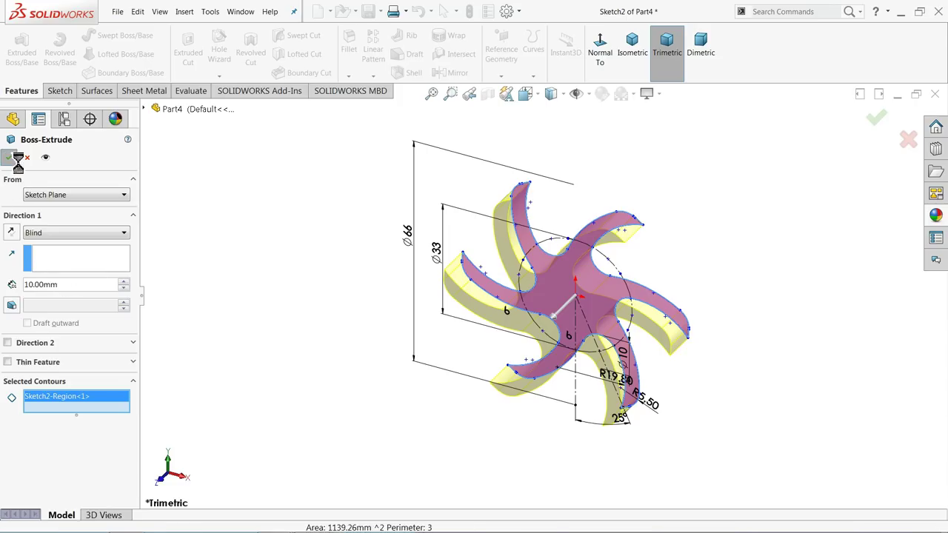
# Sketch two concentric origin-centred circles on the impeller's front face
pyautogui.click(248, 307)
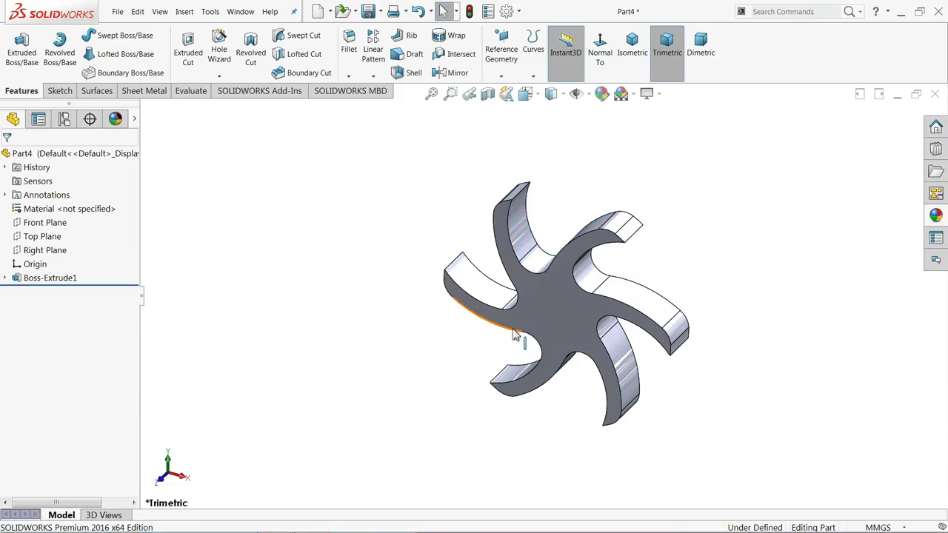
pyautogui.click(550, 307)
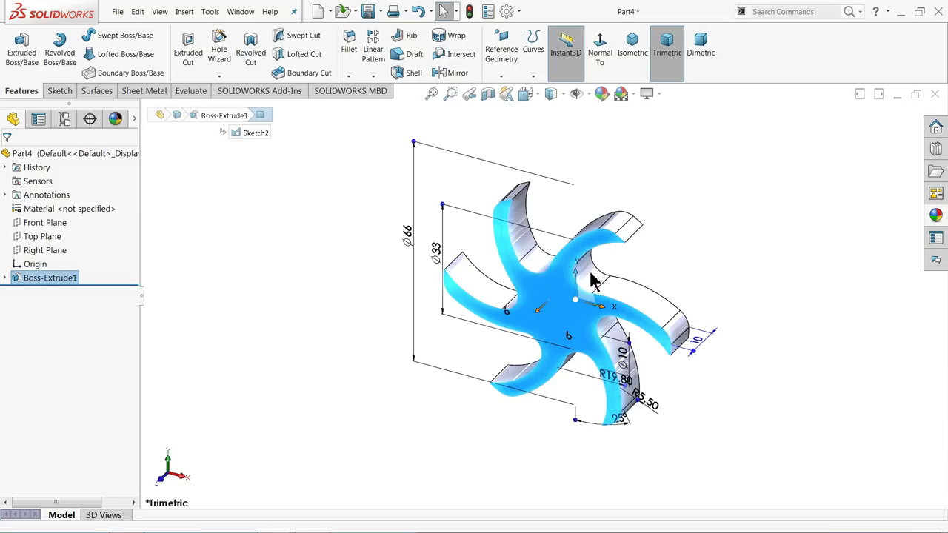
pyautogui.click(592, 272)
pyautogui.click(548, 48)
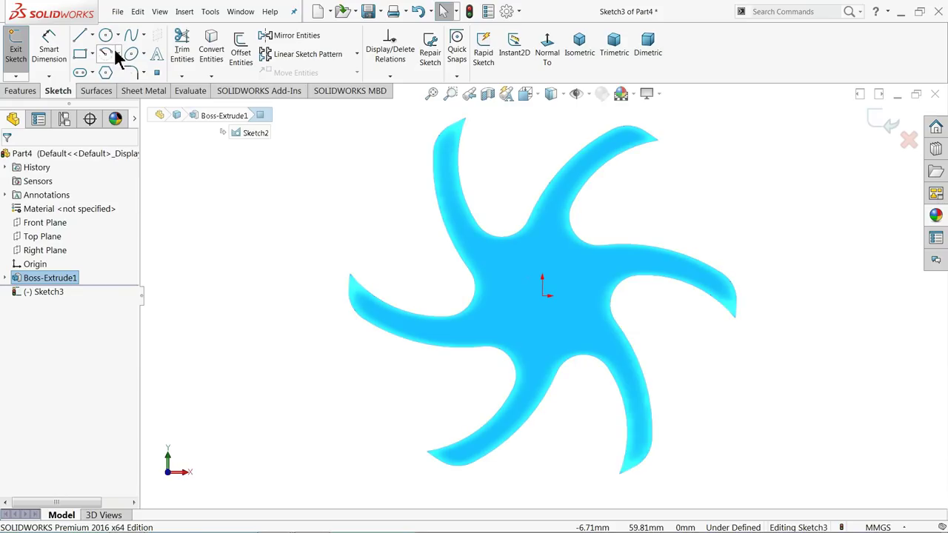
pyautogui.click(106, 35)
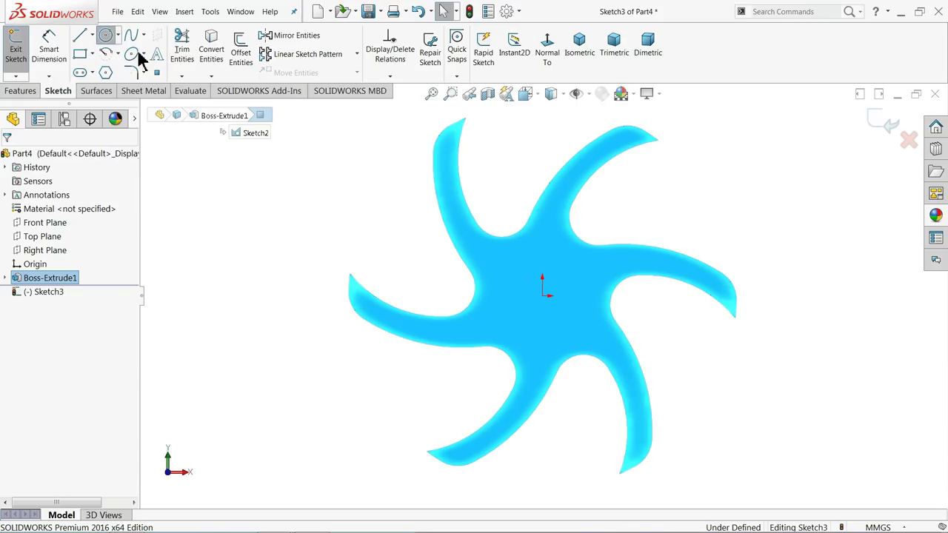
pyautogui.click(543, 296)
pyautogui.click(507, 216)
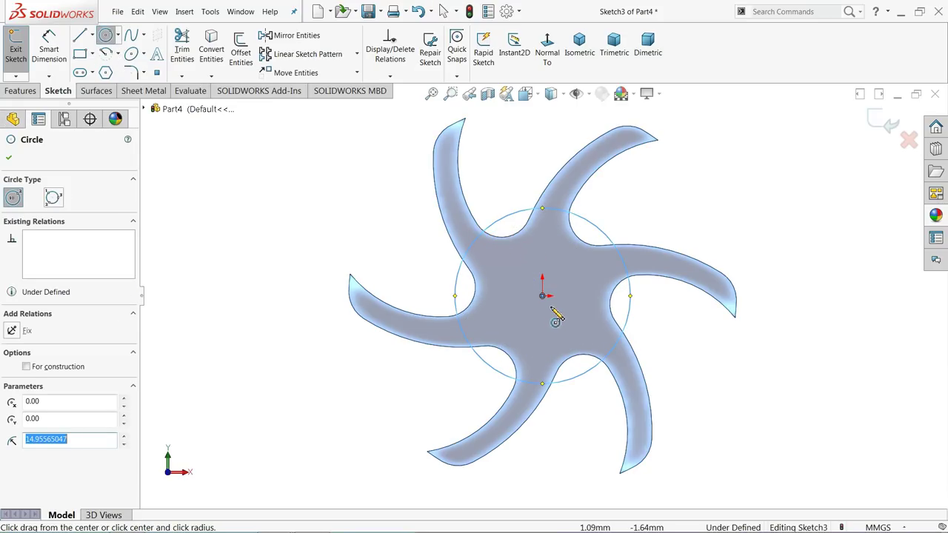
pyautogui.click(542, 296)
pyautogui.click(504, 258)
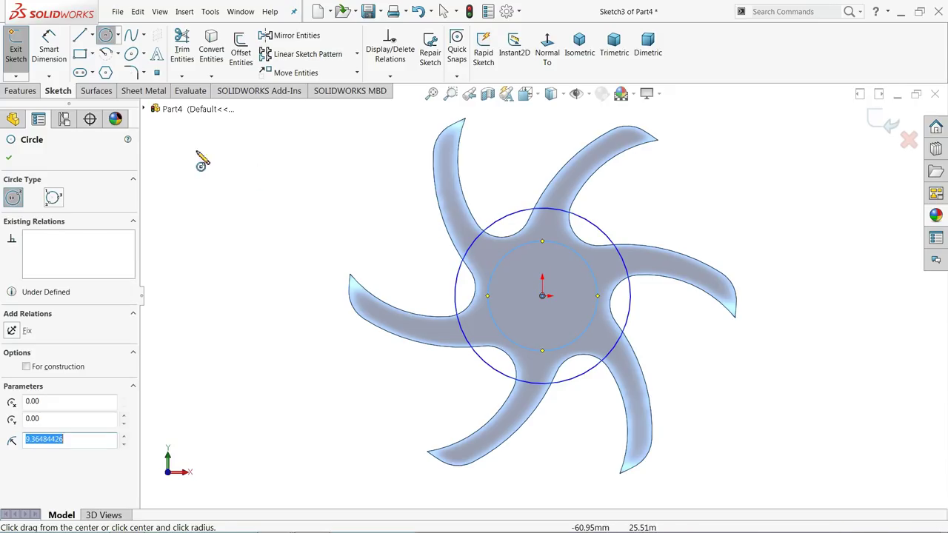
# Dimension the circles Ø33 and Ø16 to fully define the sketch
pyautogui.click(49, 49)
pyautogui.click(455, 296)
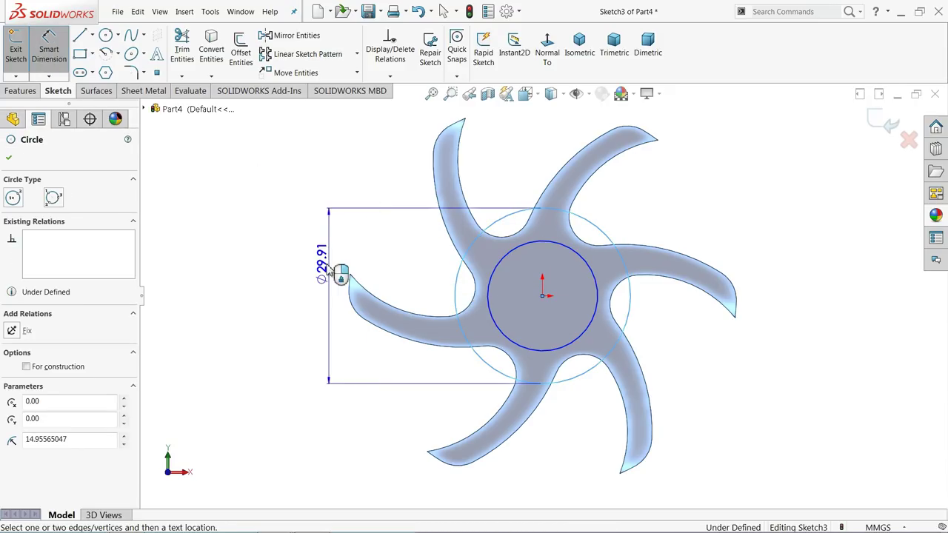
pyautogui.click(284, 257)
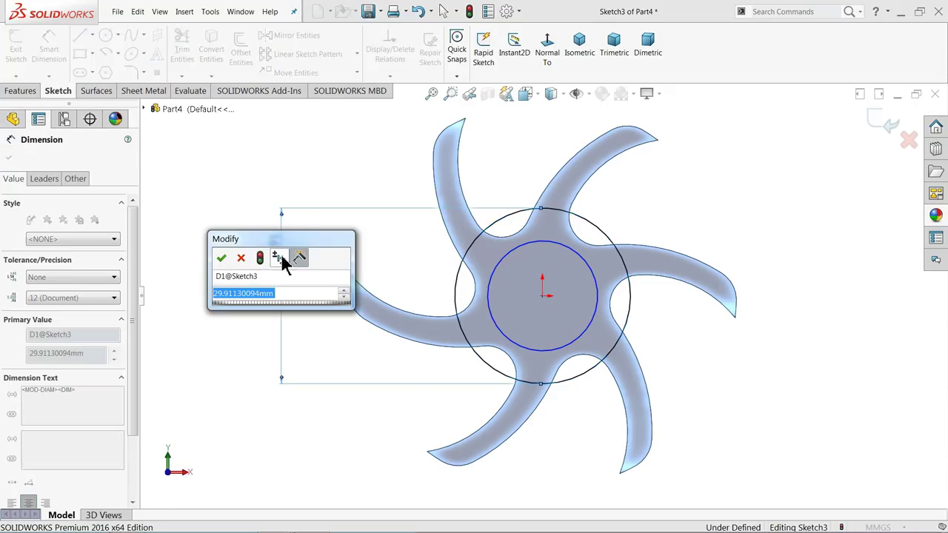
pyautogui.write('33')
pyautogui.click(222, 258)
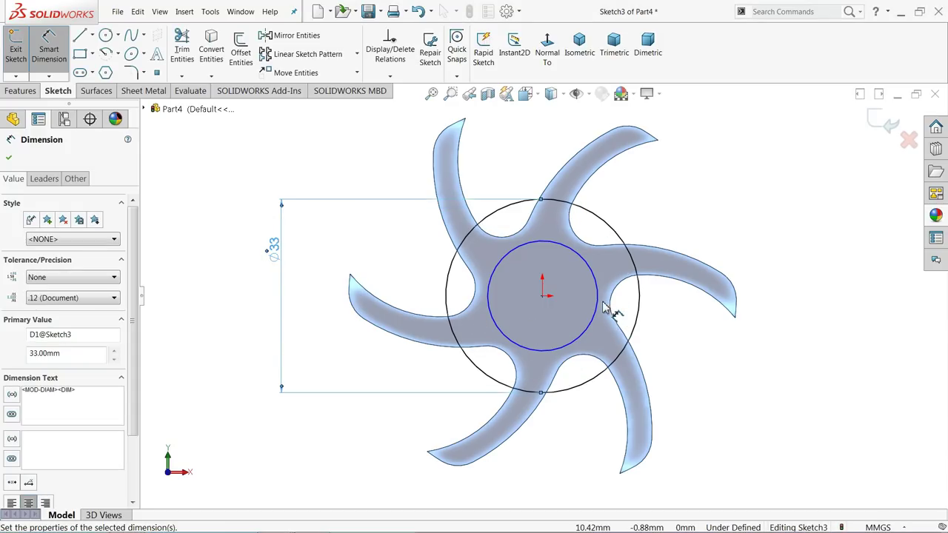
pyautogui.click(599, 308)
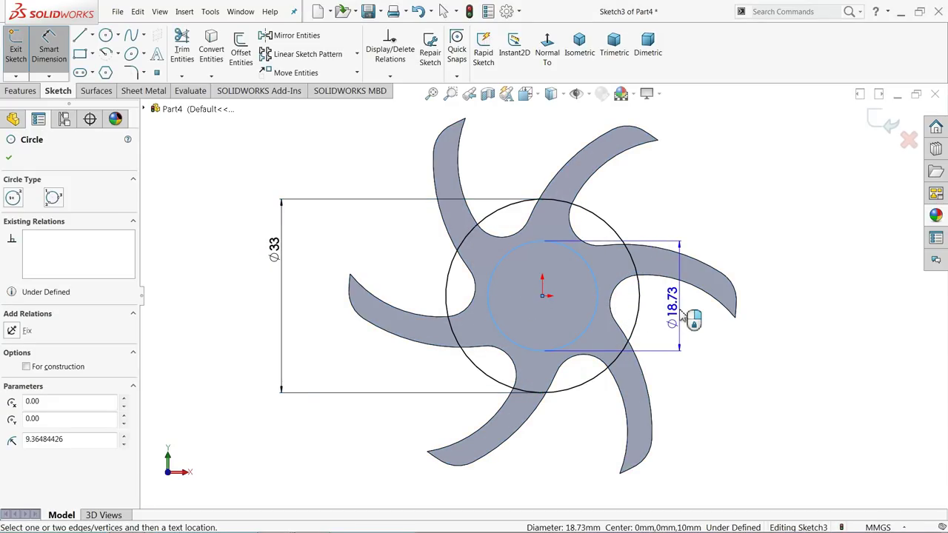
pyautogui.click(682, 314)
pyautogui.write('16')
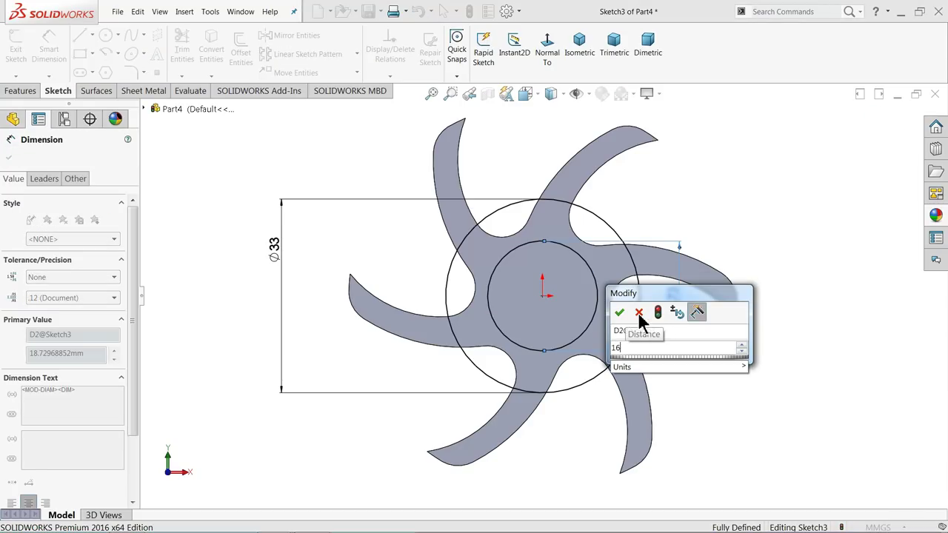
pyautogui.click(614, 313)
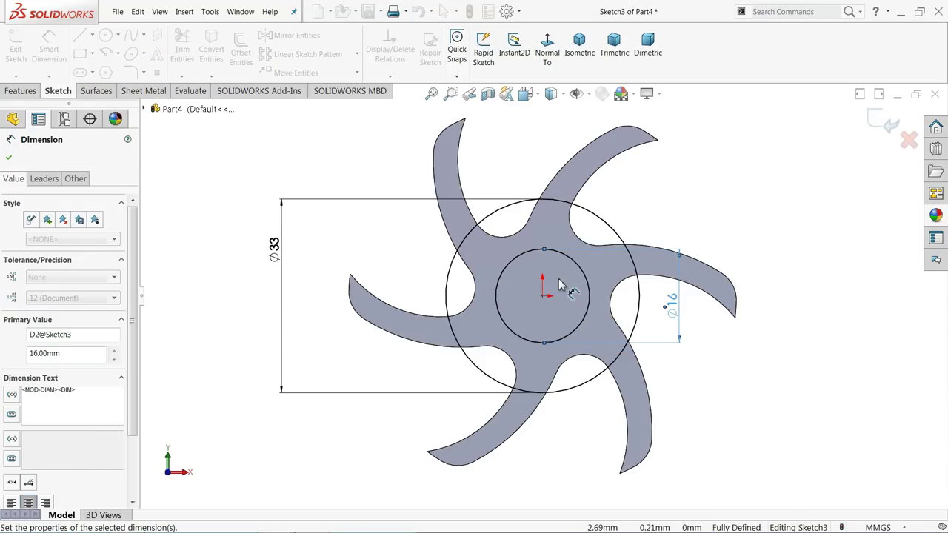
pyautogui.click(20, 90)
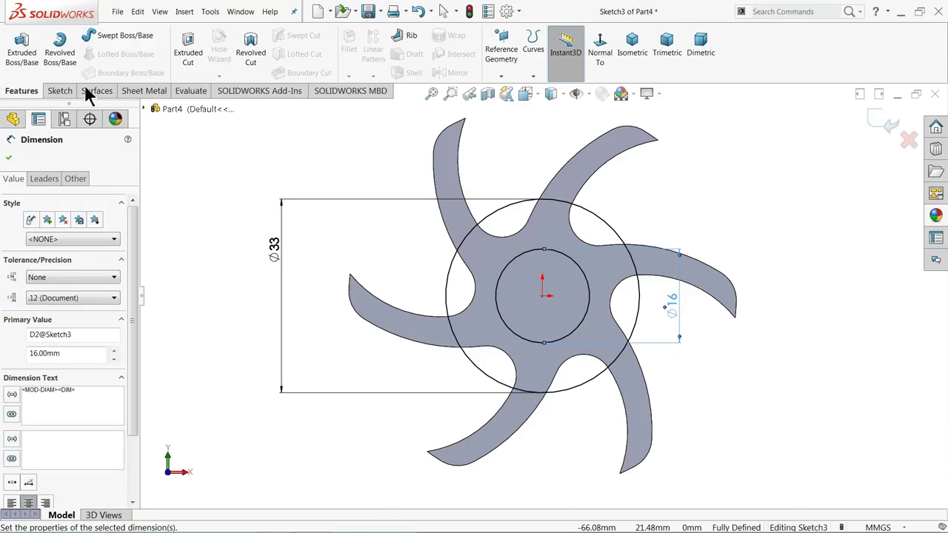
# Cut the ring between Ø33 and Ø16 5 mm deep Blind, leaving a raised hub
pyautogui.click(188, 51)
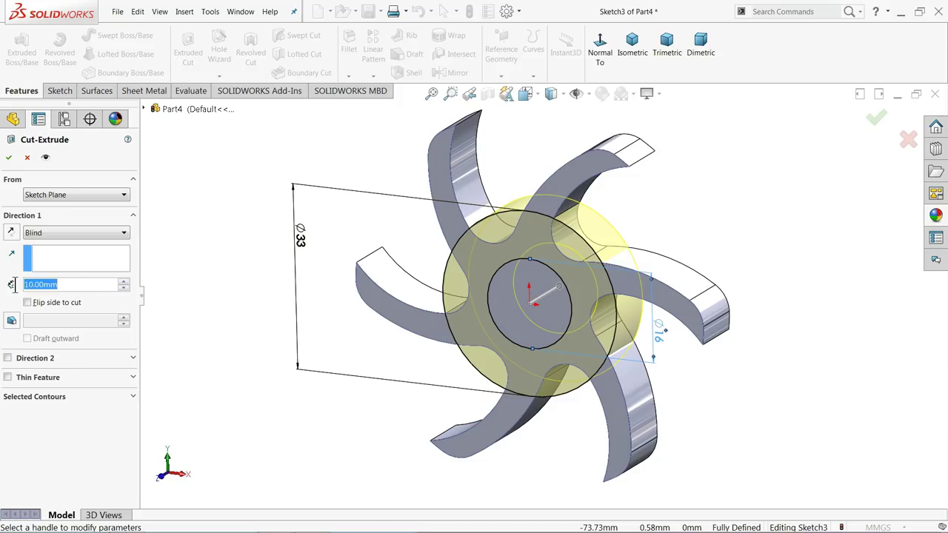
pyautogui.write('5')
pyautogui.press('Return')
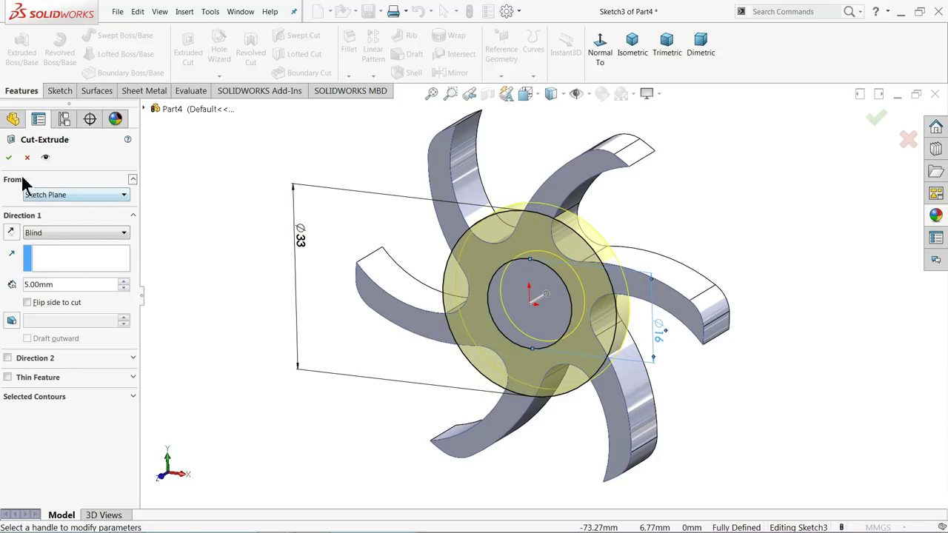
pyautogui.click(9, 157)
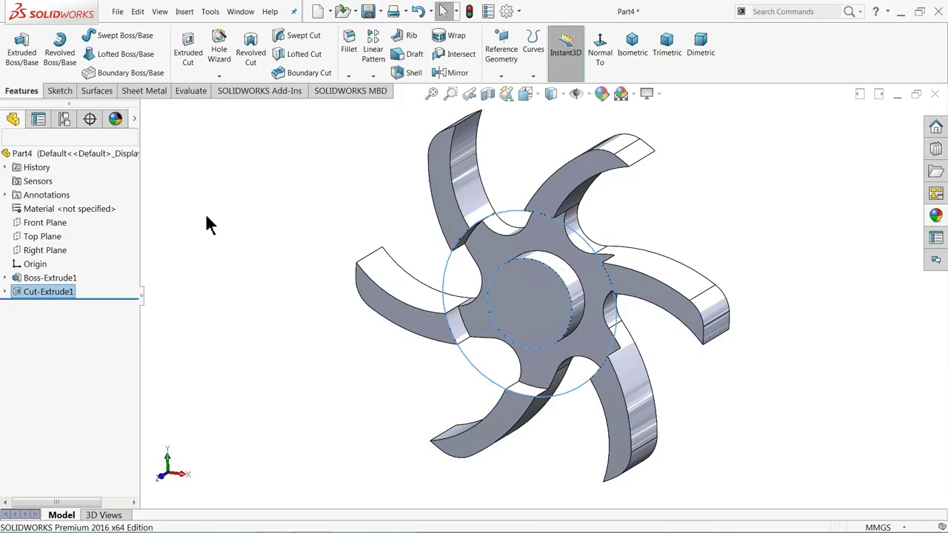
pyautogui.click(252, 241)
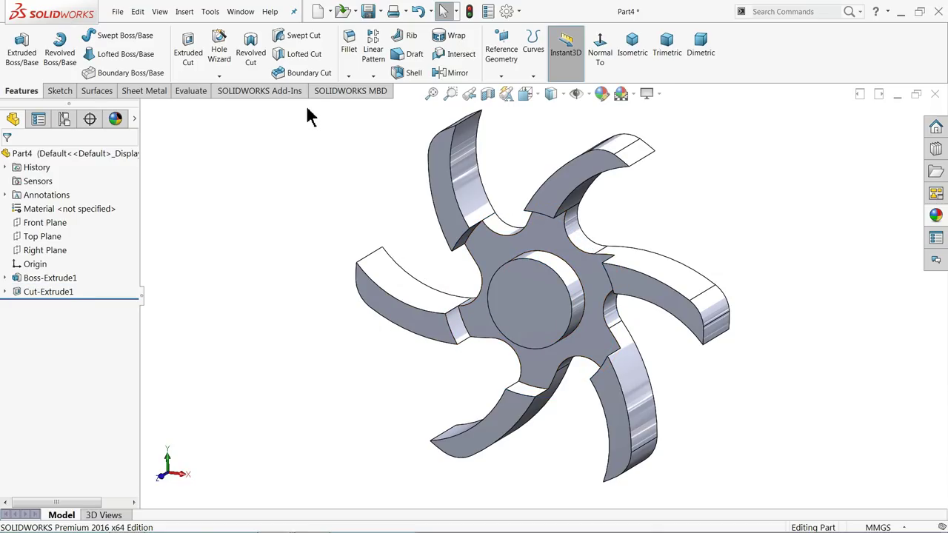
# Round the six blade-root edges at the recessed ring with 2 mm fillets
pyautogui.click(348, 49)
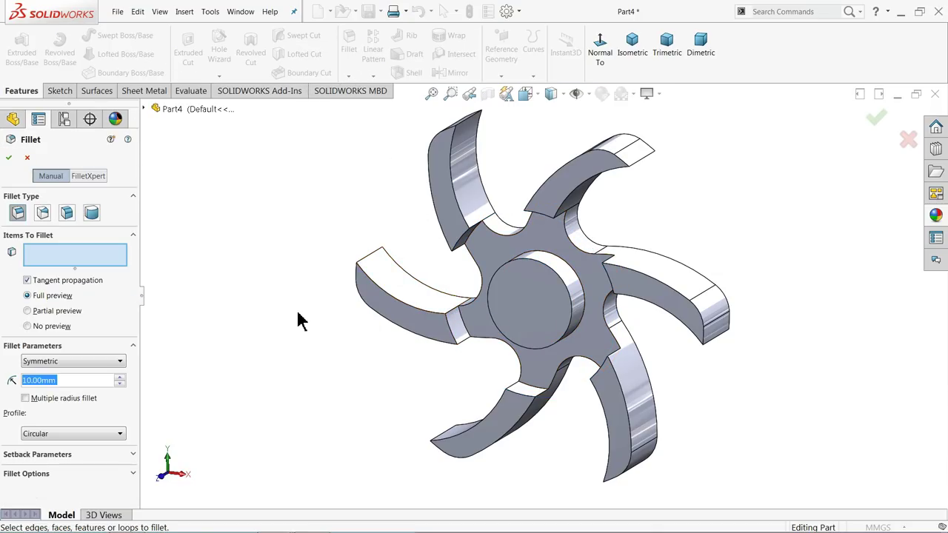
pyautogui.write('2')
pyautogui.press('Return')
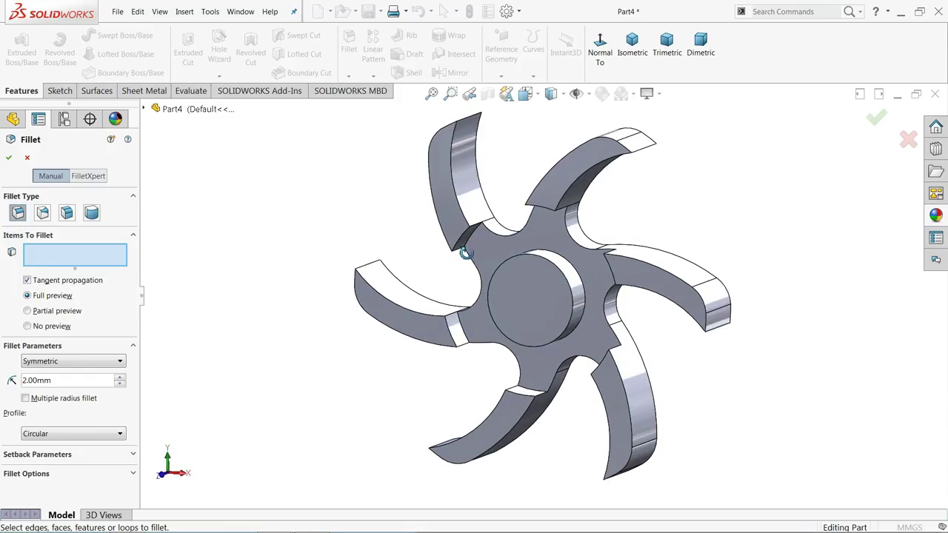
pyautogui.click(472, 244)
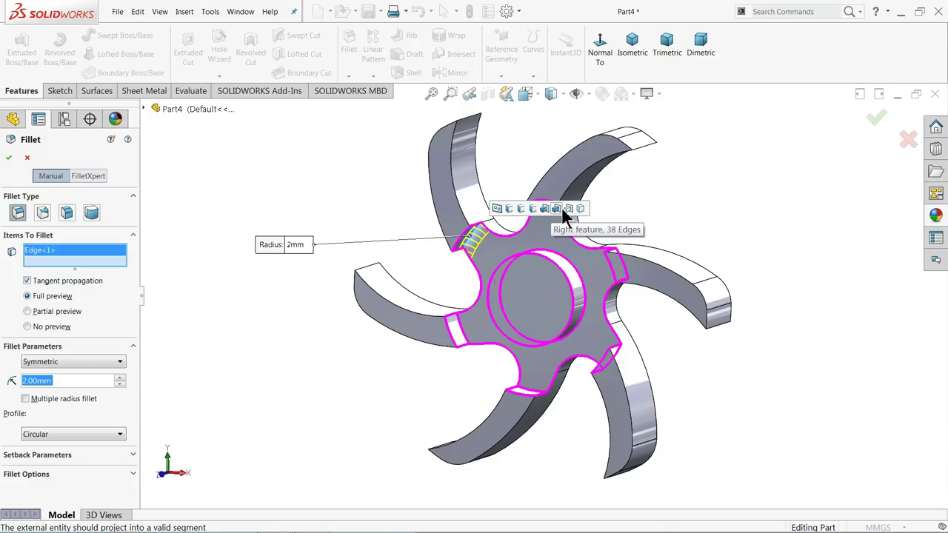
pyautogui.click(465, 338)
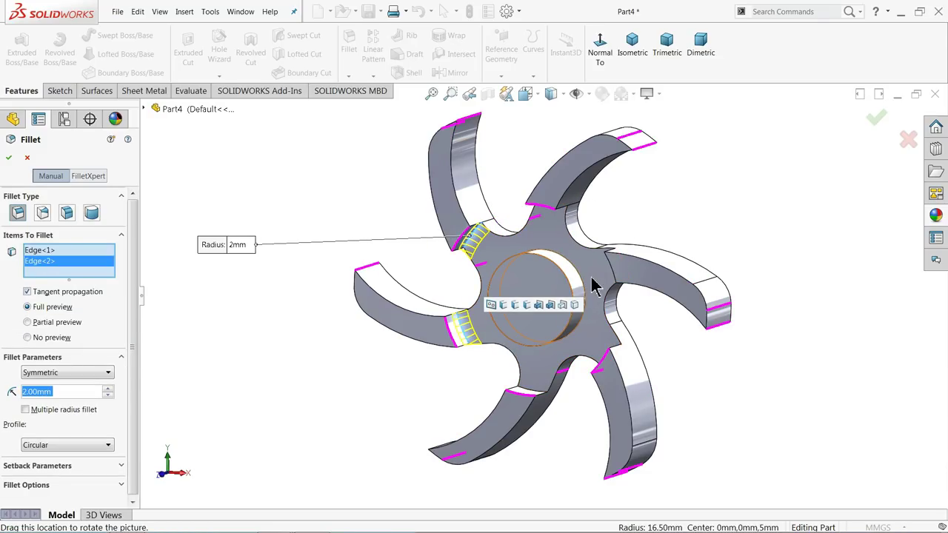
pyautogui.click(527, 395)
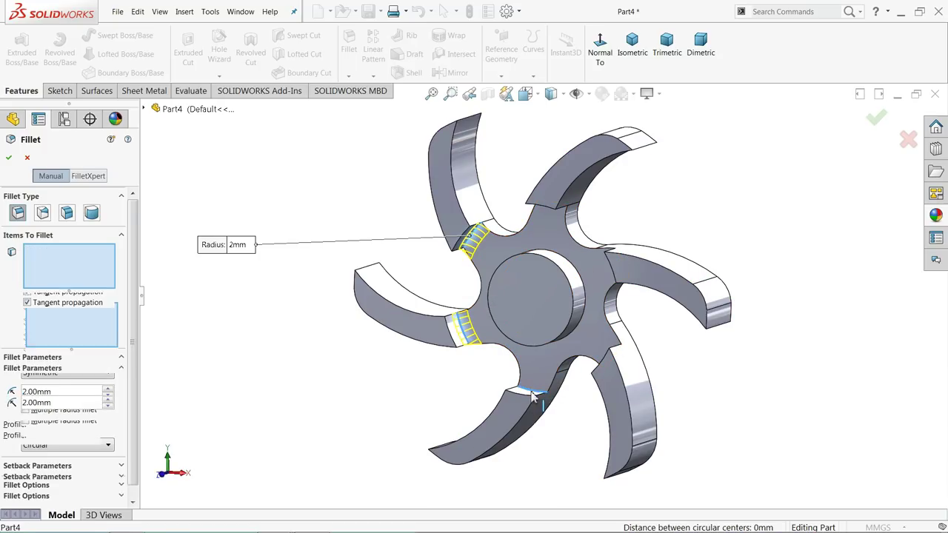
pyautogui.moveTo(622, 363)
pyautogui.mouseDown(button='middle')
pyautogui.moveTo(678, 296)
pyautogui.moveTo(667, 285)
pyautogui.mouseUp(button='middle')
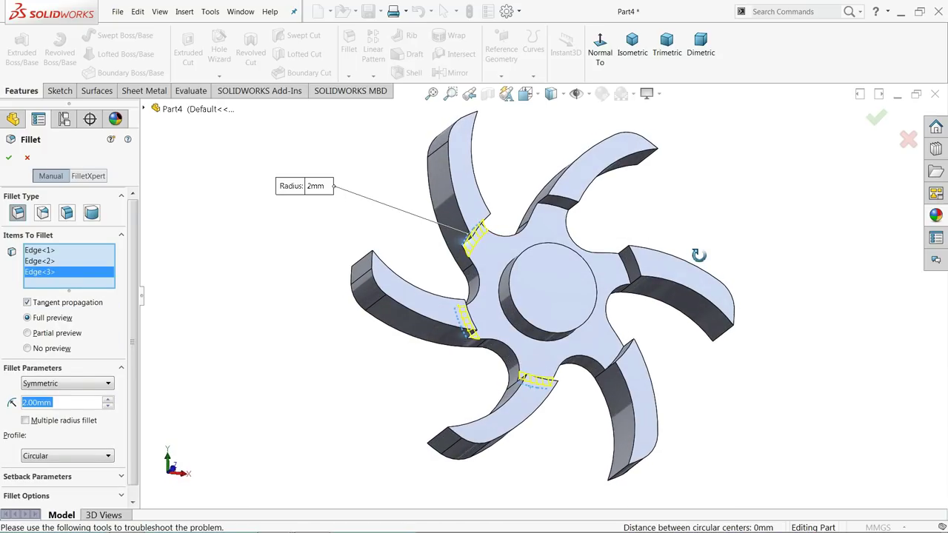
pyautogui.click(625, 270)
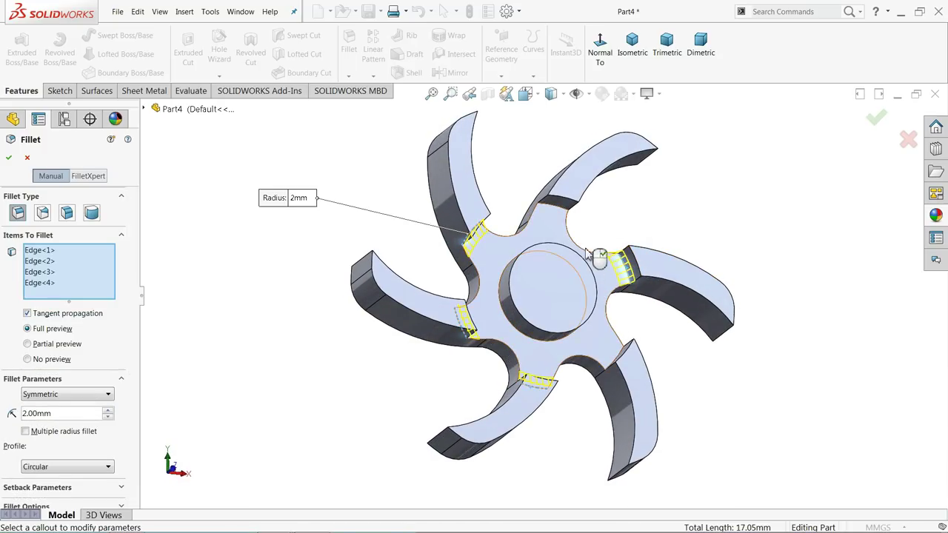
pyautogui.click(559, 210)
pyautogui.click(616, 354)
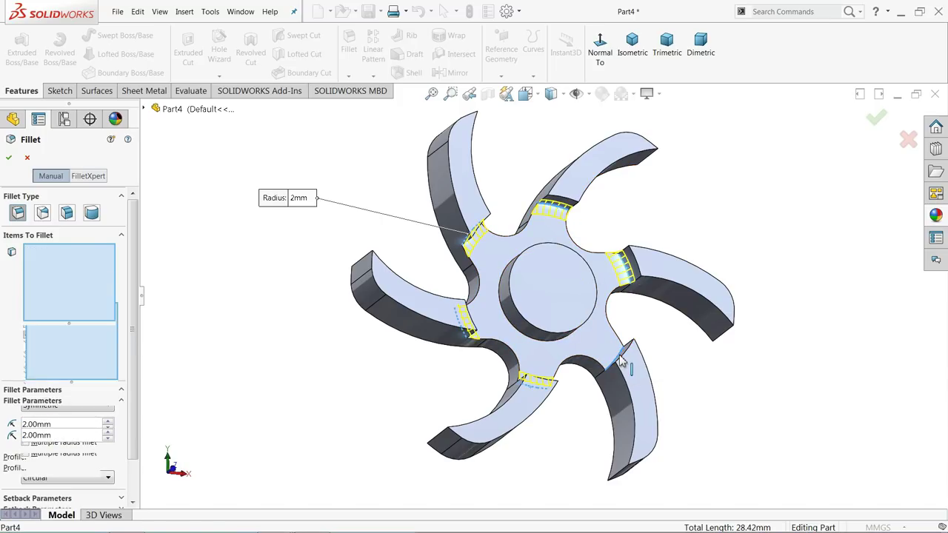
pyautogui.click(9, 158)
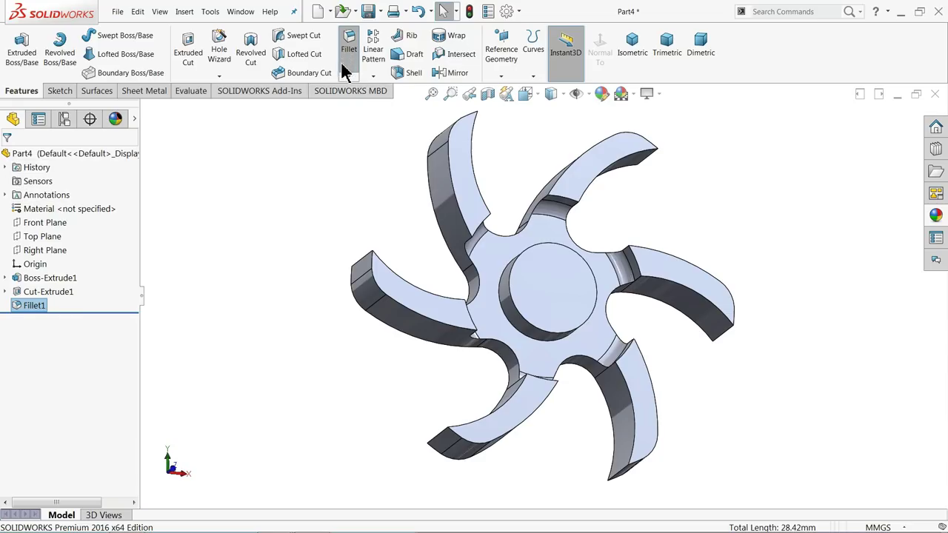
# Round six blade step edges with 1 mm fillets as Fillet2
pyautogui.click(348, 45)
pyautogui.write('1')
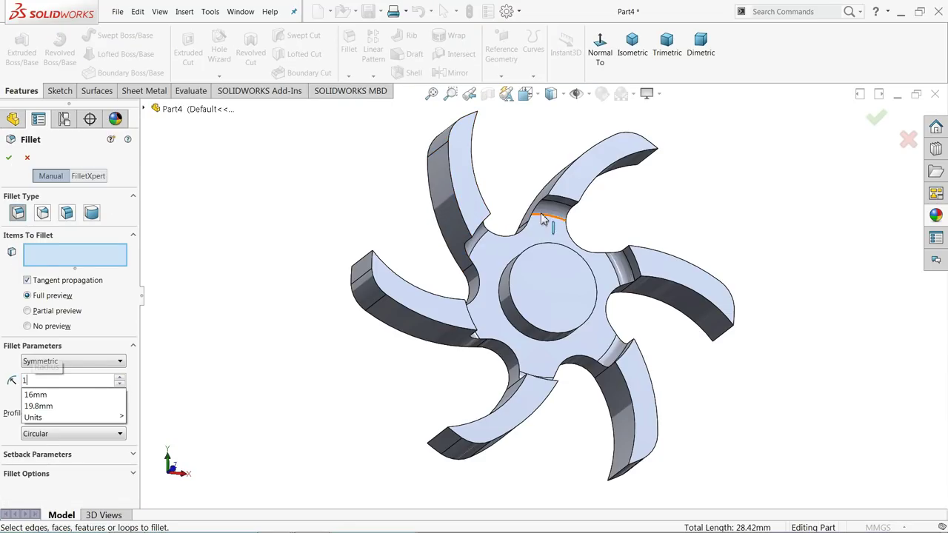
pyautogui.click(566, 208)
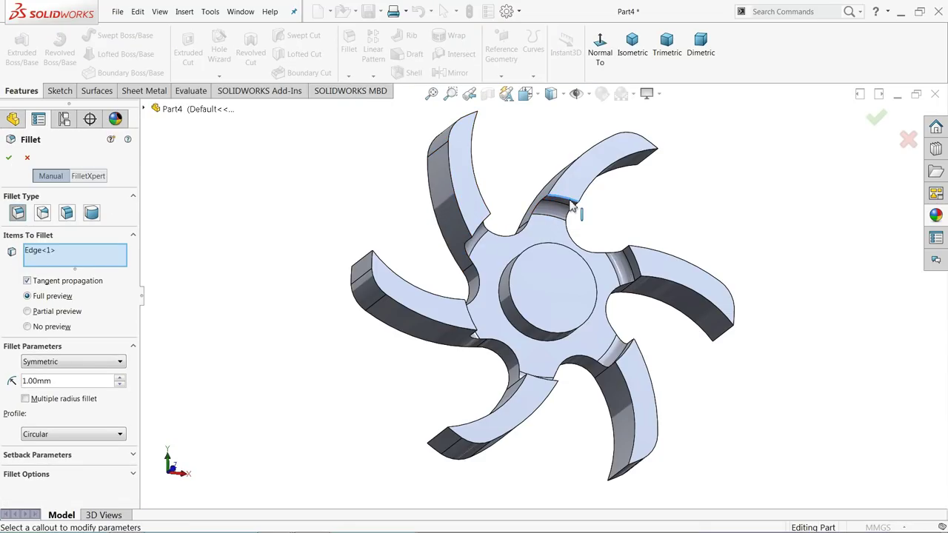
pyautogui.click(483, 225)
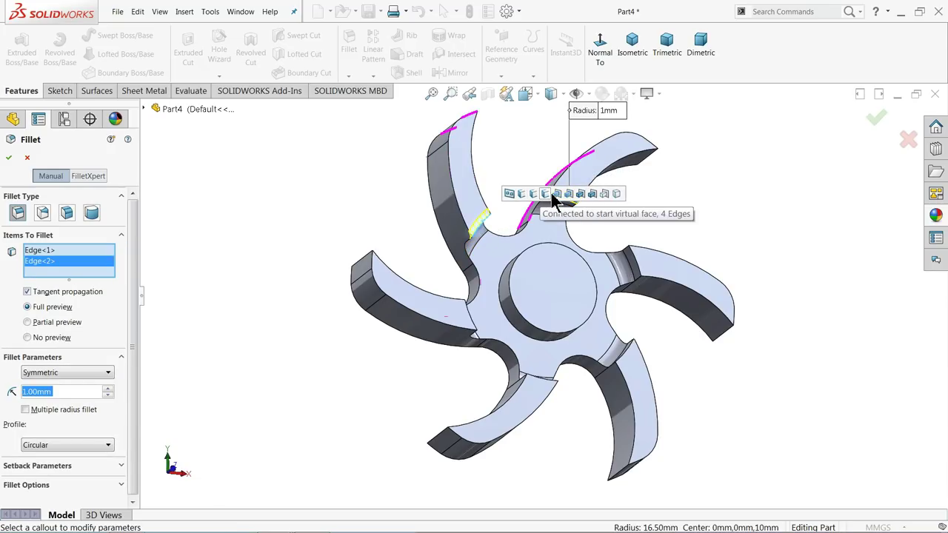
pyautogui.click(637, 265)
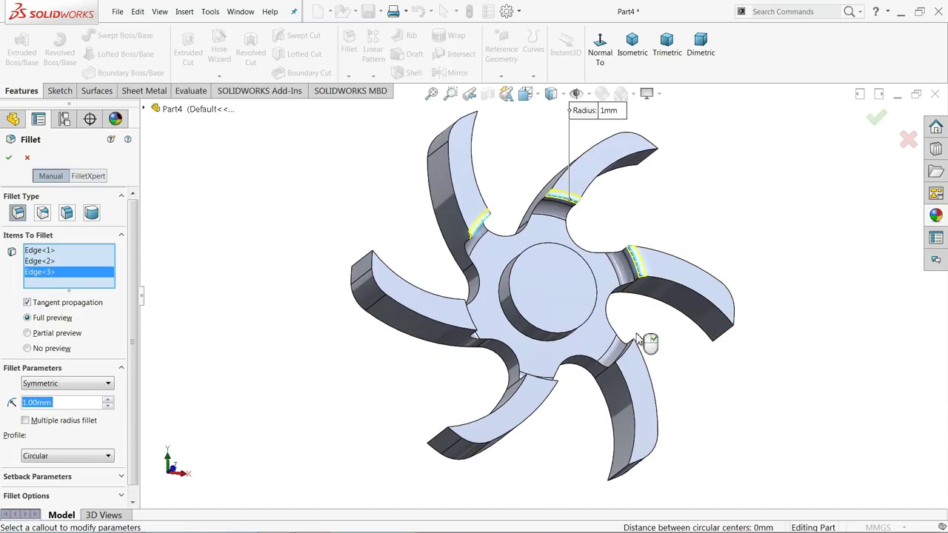
pyautogui.click(629, 345)
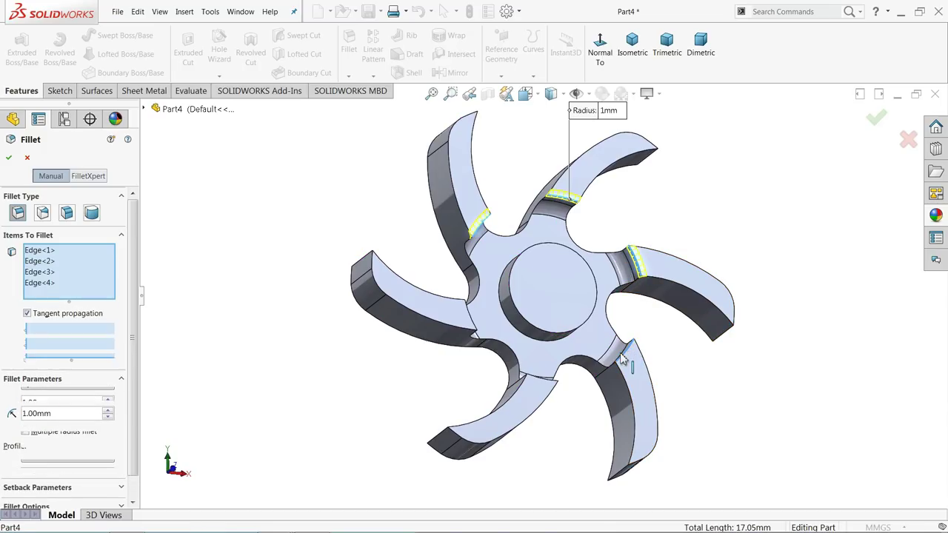
pyautogui.click(544, 384)
pyautogui.click(471, 319)
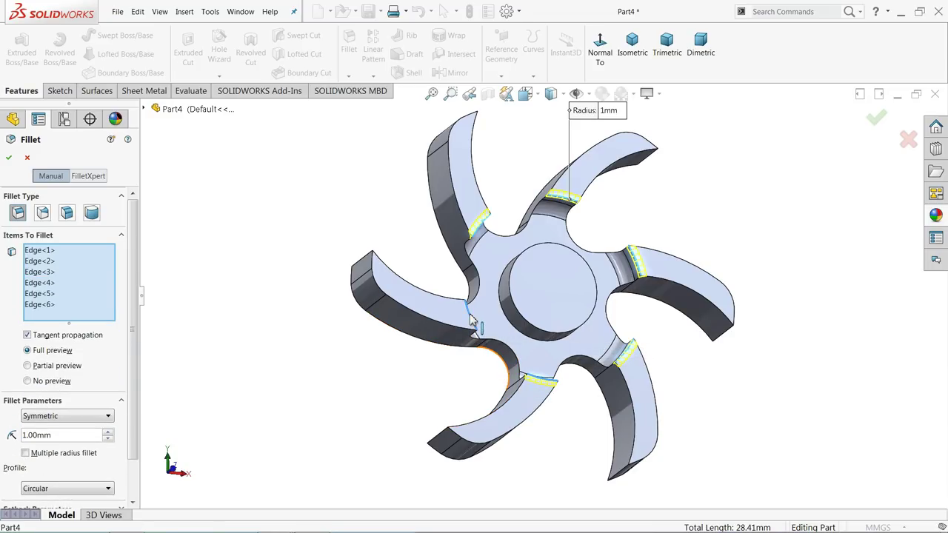
pyautogui.click(10, 160)
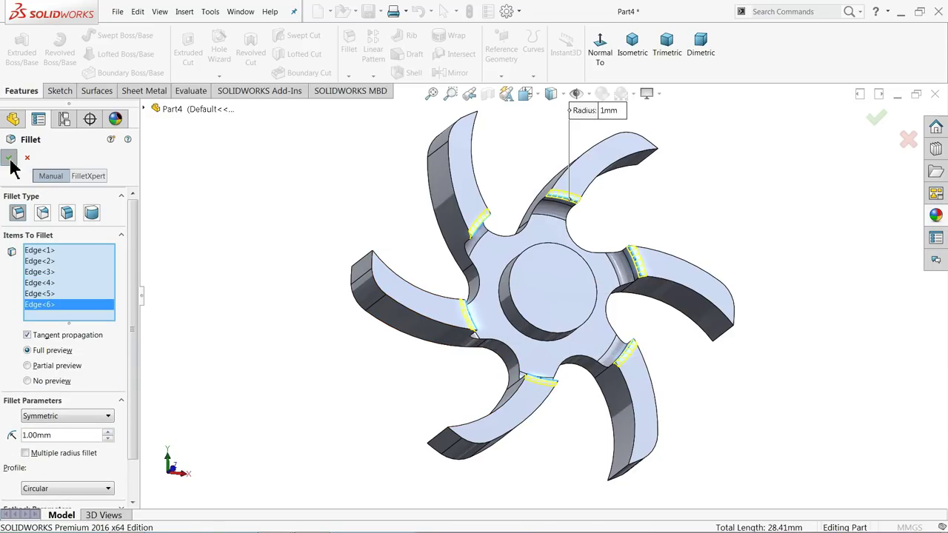
pyautogui.click(348, 46)
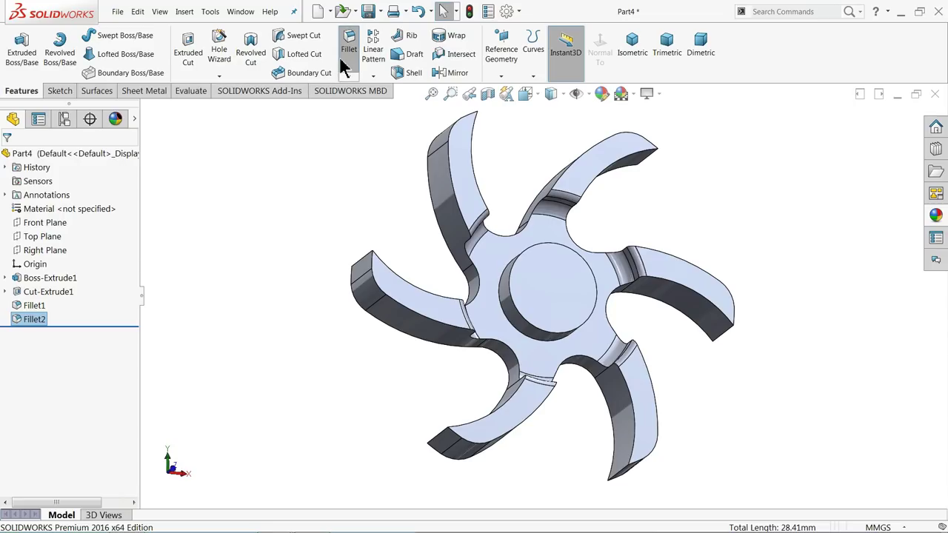
# Fillet the six blade top outline edges at 1 mm as Fillet3, then inspect the result
pyautogui.click(510, 238)
pyautogui.moveTo(486, 281); pyautogui.dragTo(389, 254, button='middle')
pyautogui.click(478, 293)
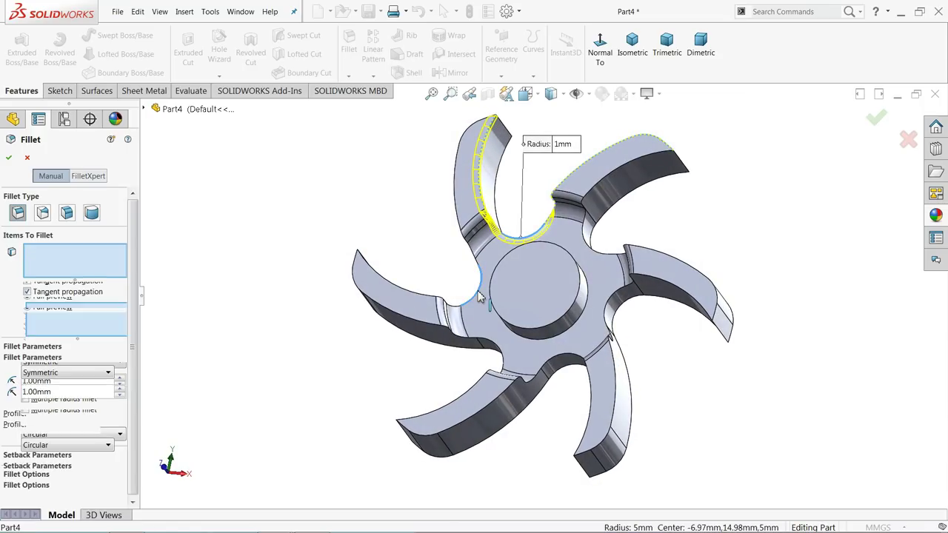
pyautogui.click(498, 352)
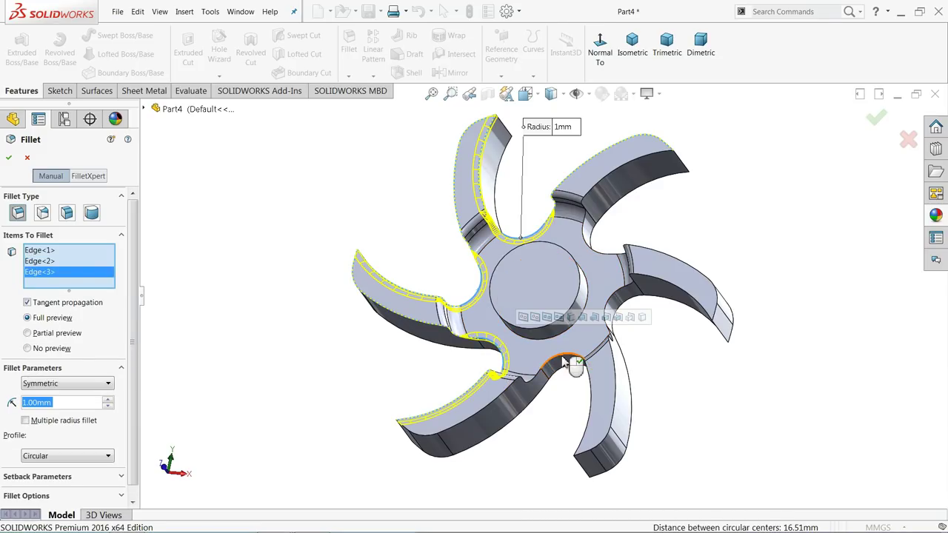
pyautogui.click(562, 357)
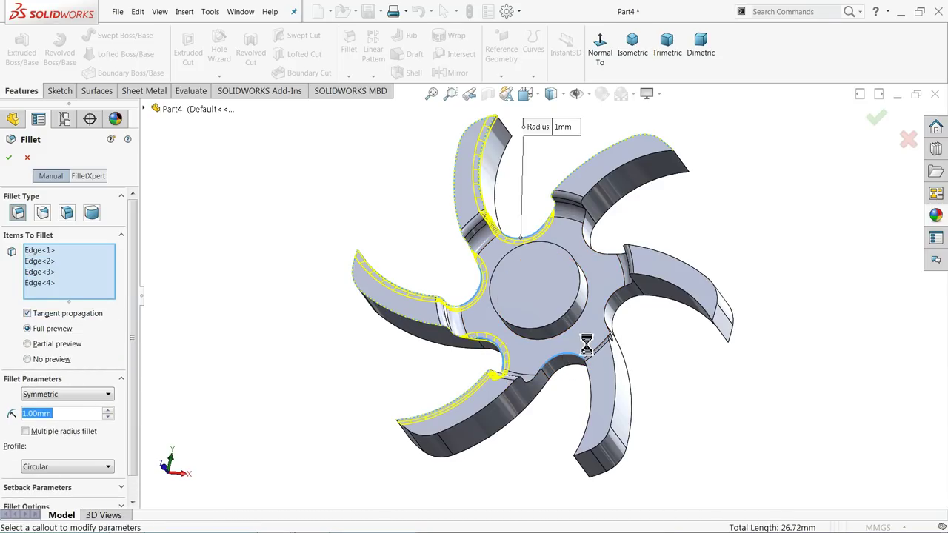
pyautogui.click(613, 300)
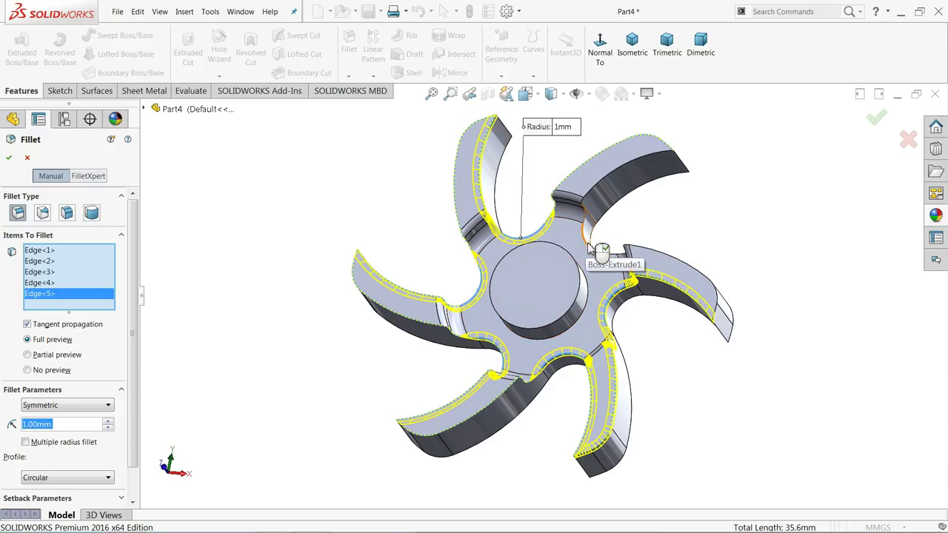
pyautogui.click(590, 246)
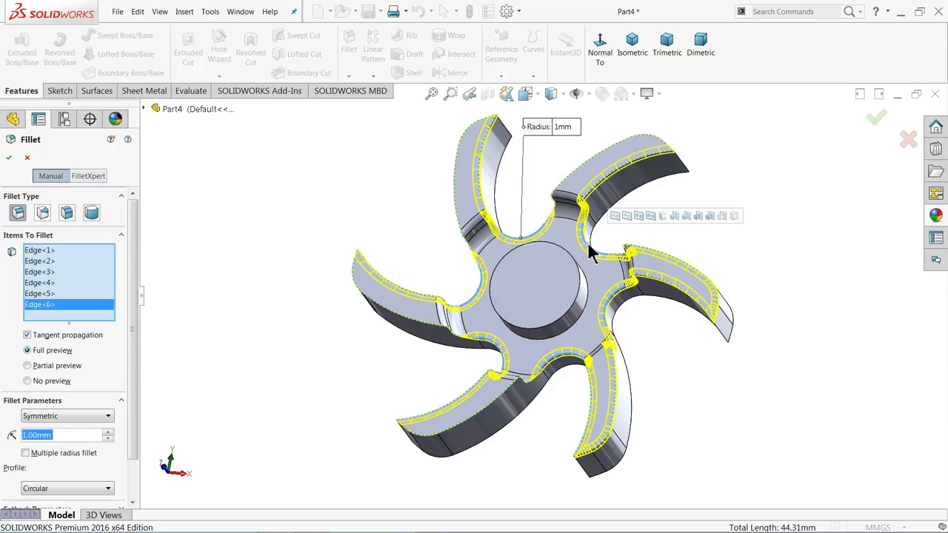
pyautogui.moveTo(641, 211)
pyautogui.mouseDown(button='middle')
pyautogui.moveTo(624, 259)
pyautogui.moveTo(647, 187)
pyautogui.mouseUp(button='middle')
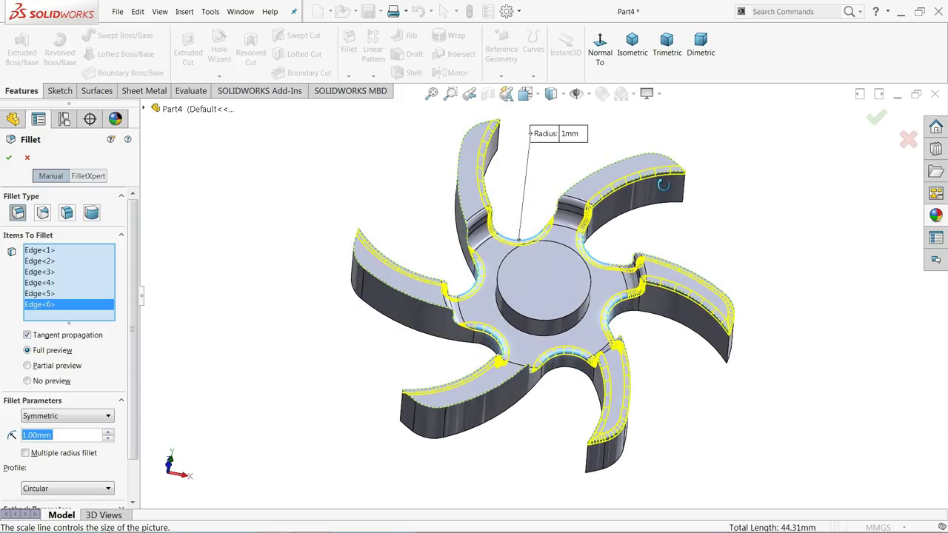
pyautogui.click(9, 157)
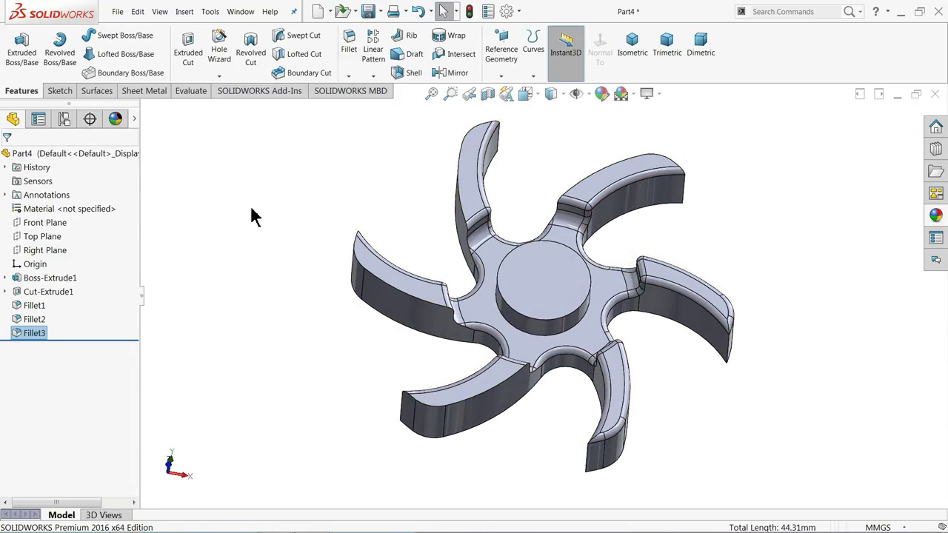
pyautogui.moveTo(253, 217); pyautogui.dragTo(251, 210, button='middle')
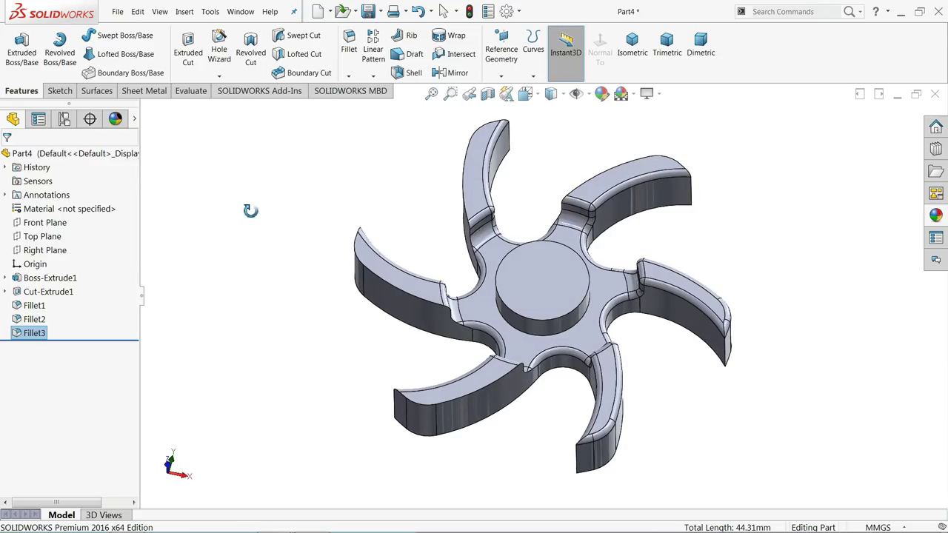
pyautogui.moveTo(250, 211)
pyautogui.mouseDown(button='middle')
pyautogui.moveTo(220, 269)
pyautogui.moveTo(258, 212)
pyautogui.moveTo(227, 167)
pyautogui.mouseUp(button='middle')
# Add a 1 mm fillet on four curved arm edges as Fillet4
pyautogui.click(350, 60)
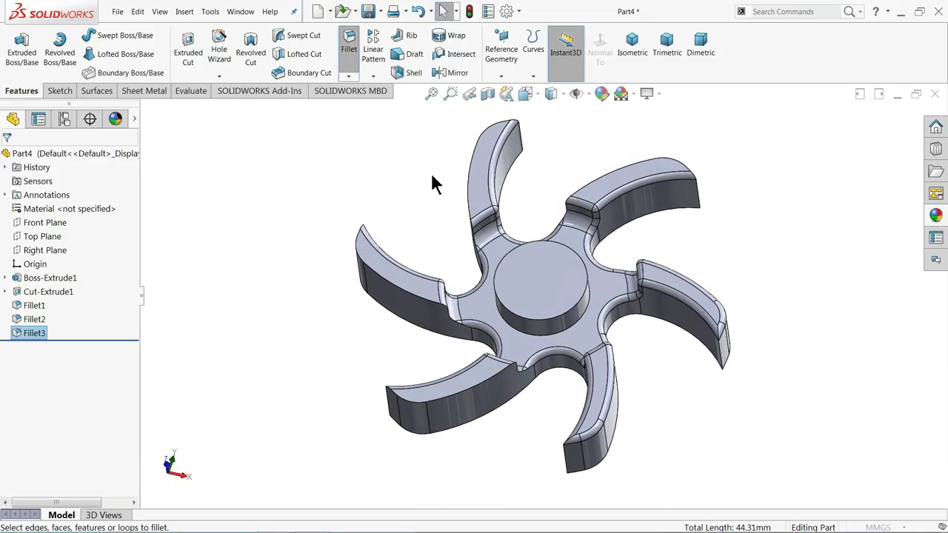
pyautogui.click(497, 375)
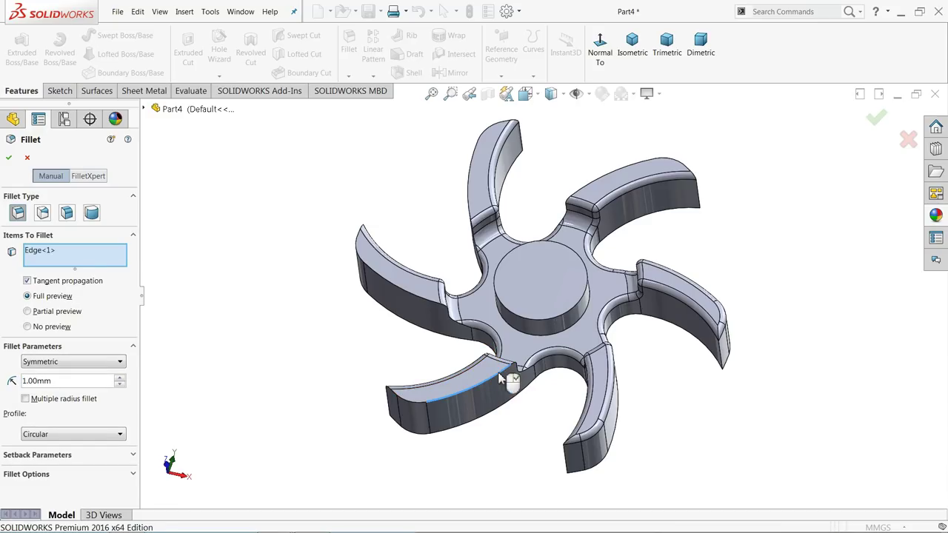
pyautogui.click(437, 300)
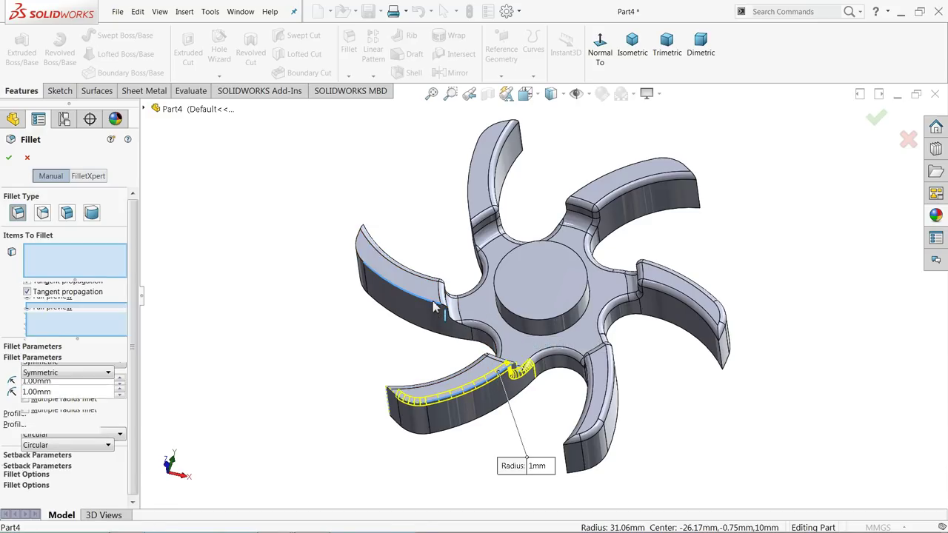
pyautogui.click(468, 198)
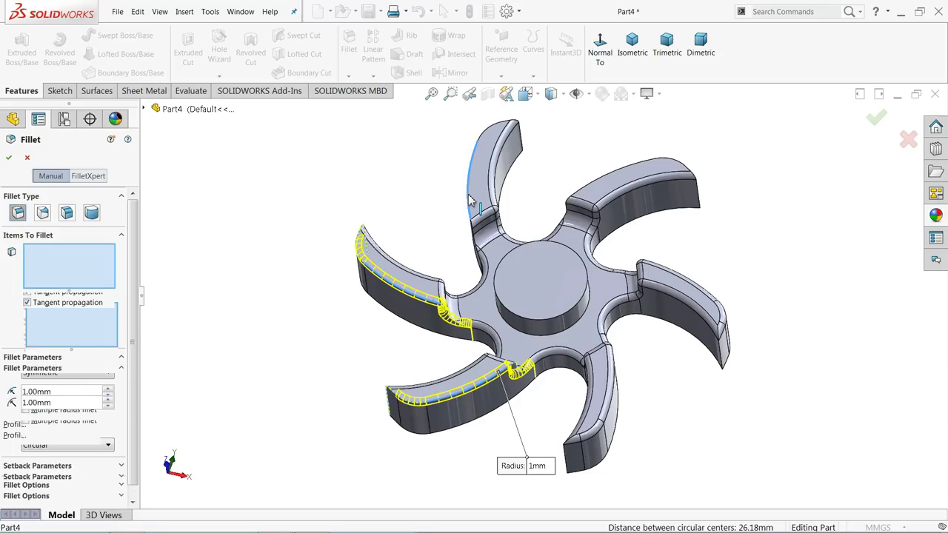
pyautogui.click(593, 190)
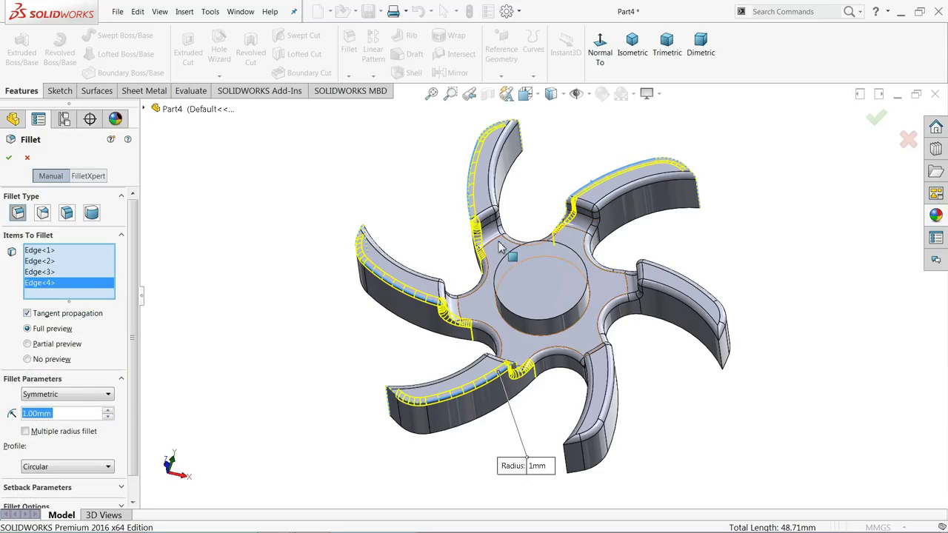
pyautogui.click(8, 158)
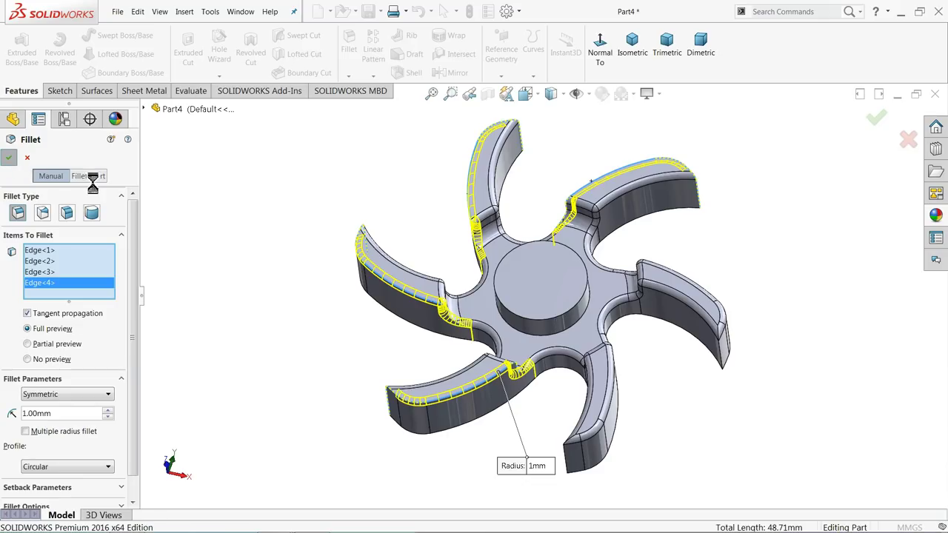
pyautogui.moveTo(237, 251)
pyautogui.mouseDown(button='middle')
pyautogui.moveTo(253, 230)
pyautogui.moveTo(249, 249)
pyautogui.mouseUp(button='middle')
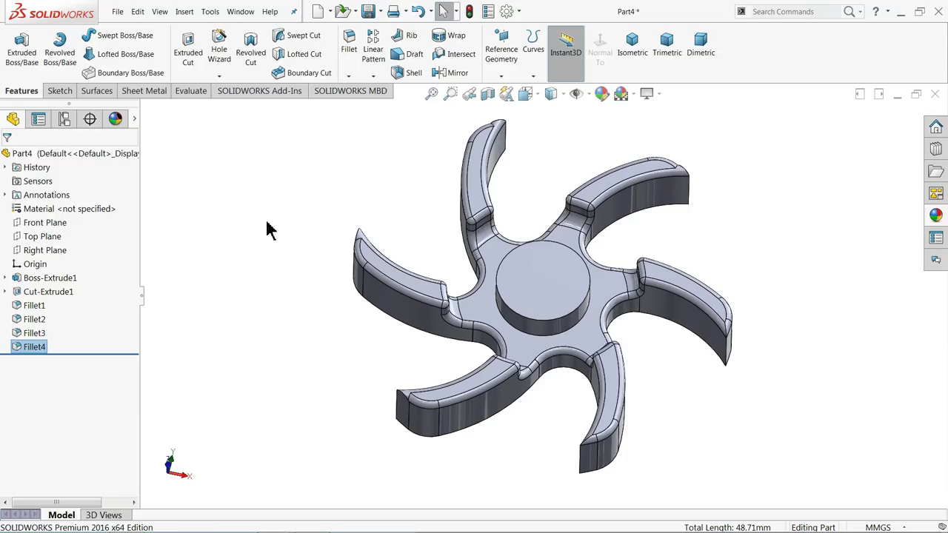
# Round the central hub's base and top circular edges with a 2 mm fillet
pyautogui.click(352, 61)
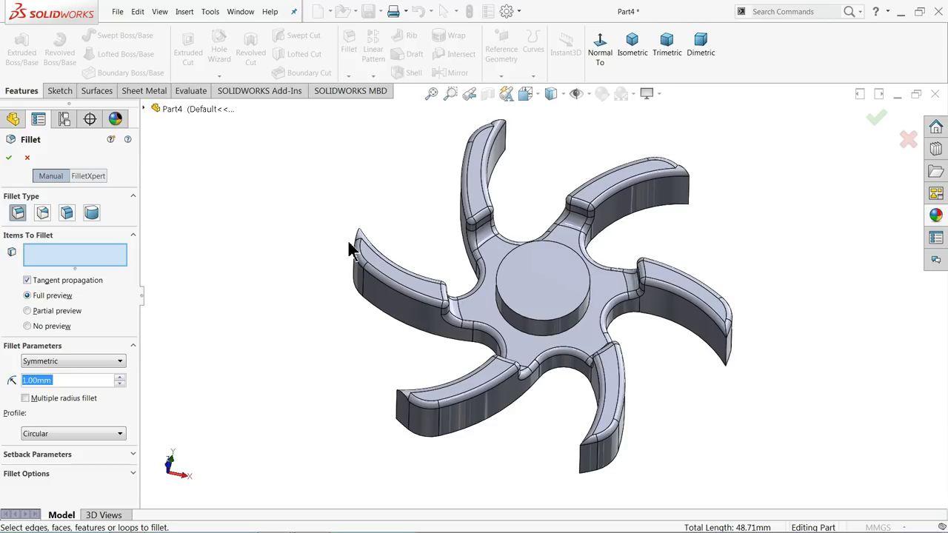
pyautogui.write('2')
pyautogui.press('Return')
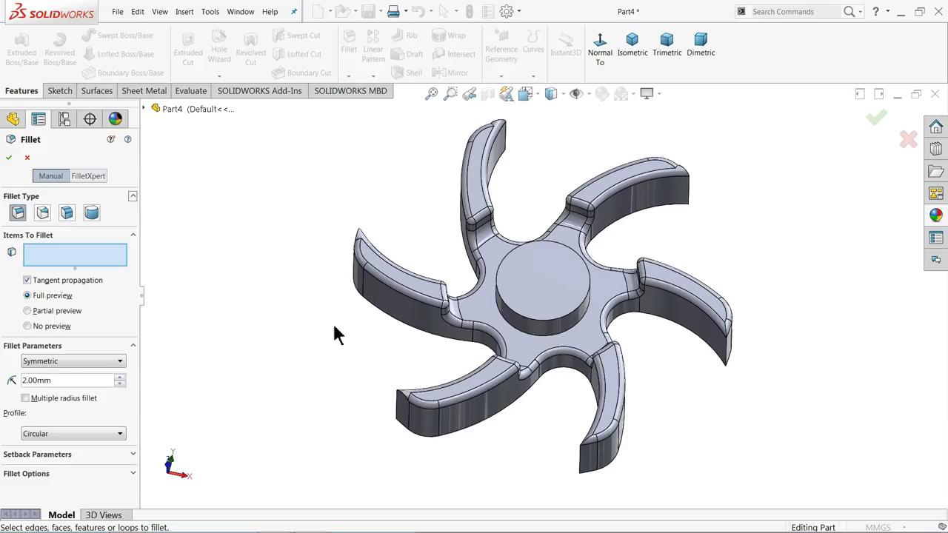
pyautogui.scroll(-3, 619, 334)
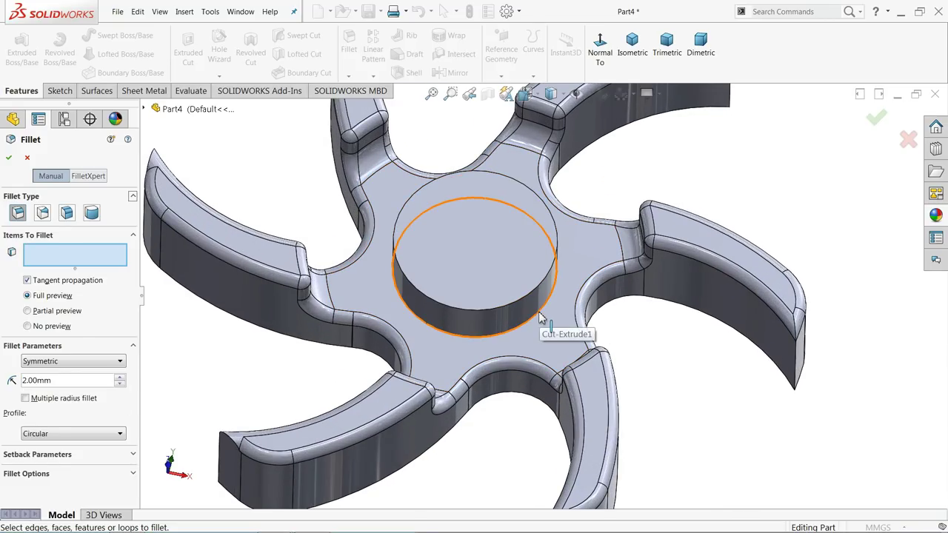
pyautogui.click(545, 323)
pyautogui.click(530, 305)
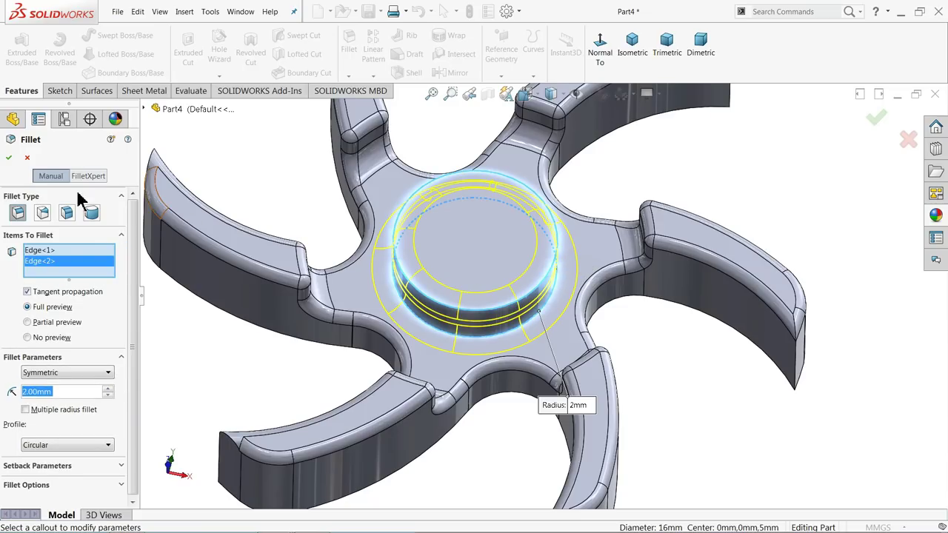
pyautogui.click(8, 159)
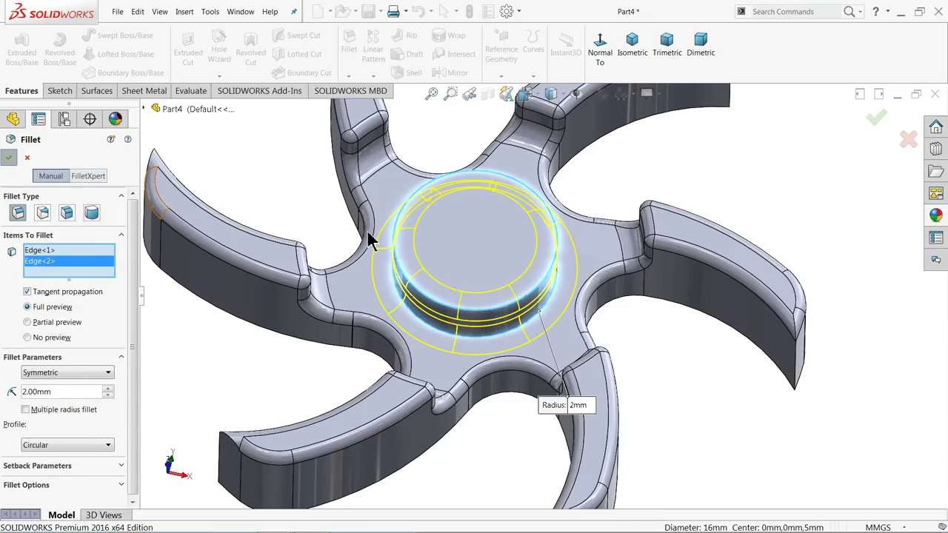
pyautogui.click(477, 242)
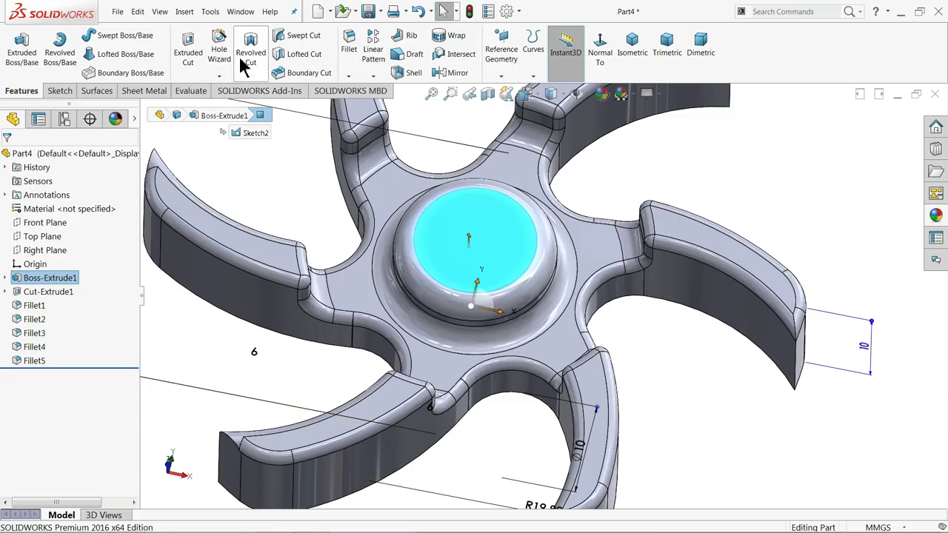
# Cut an ANSI Metric M8x1.0 bottoming tapped hole, 19 mm deep, at the hub centre
pyautogui.click(219, 47)
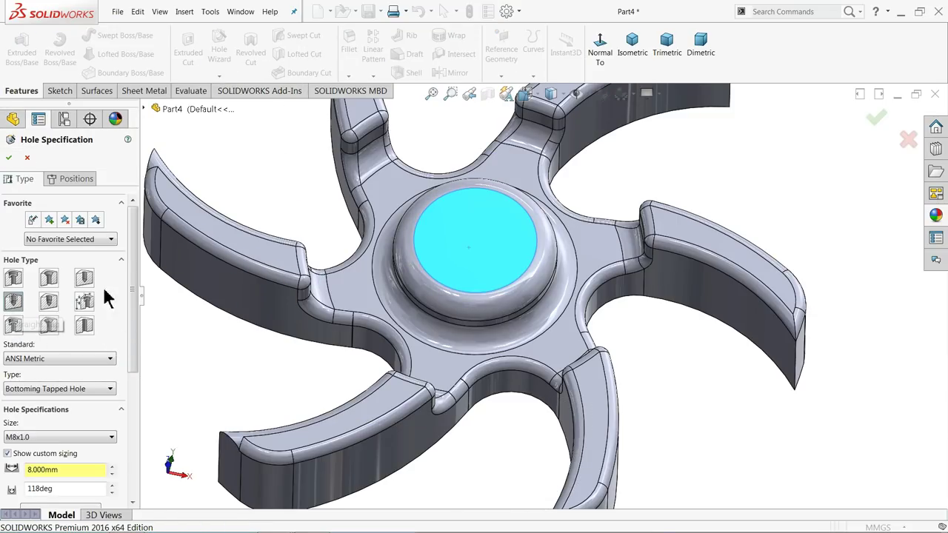
pyautogui.moveTo(136, 284); pyautogui.dragTo(129, 363)
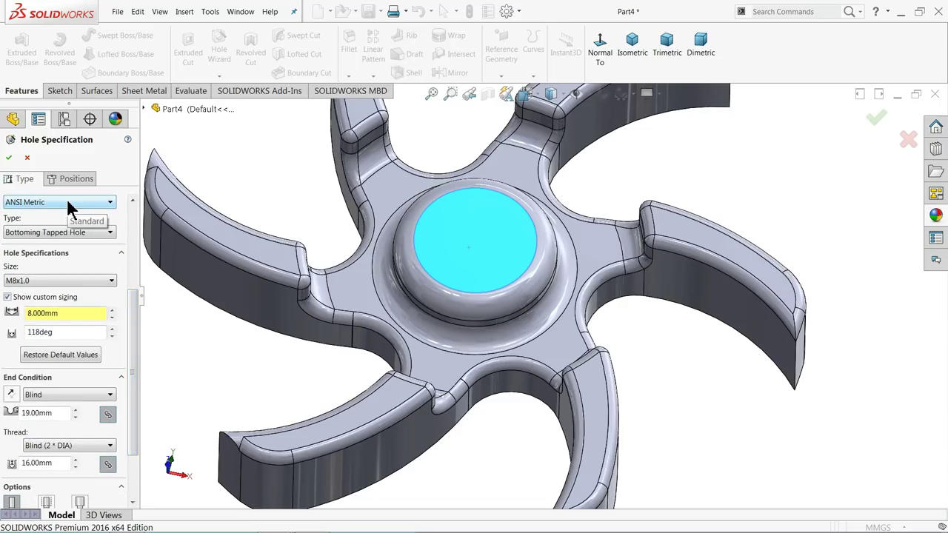
pyautogui.click(45, 233)
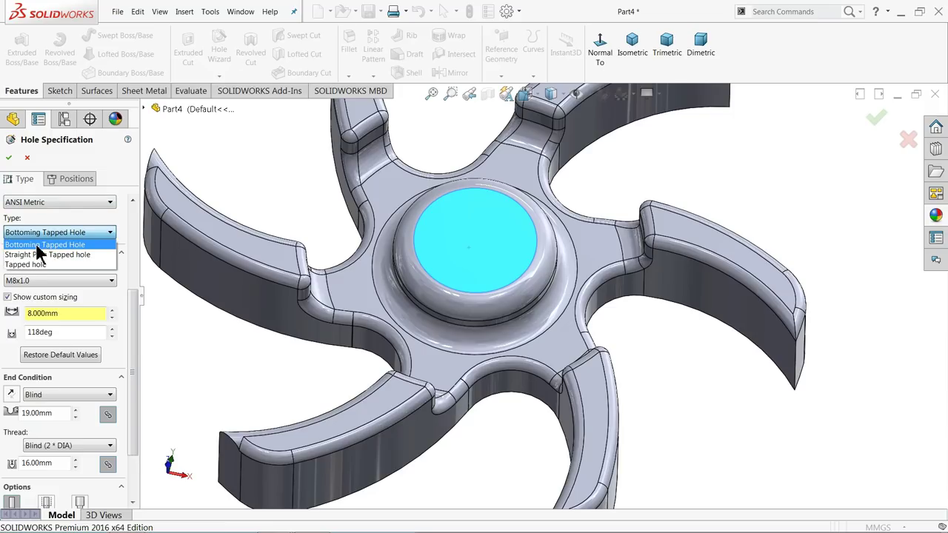
pyautogui.click(37, 246)
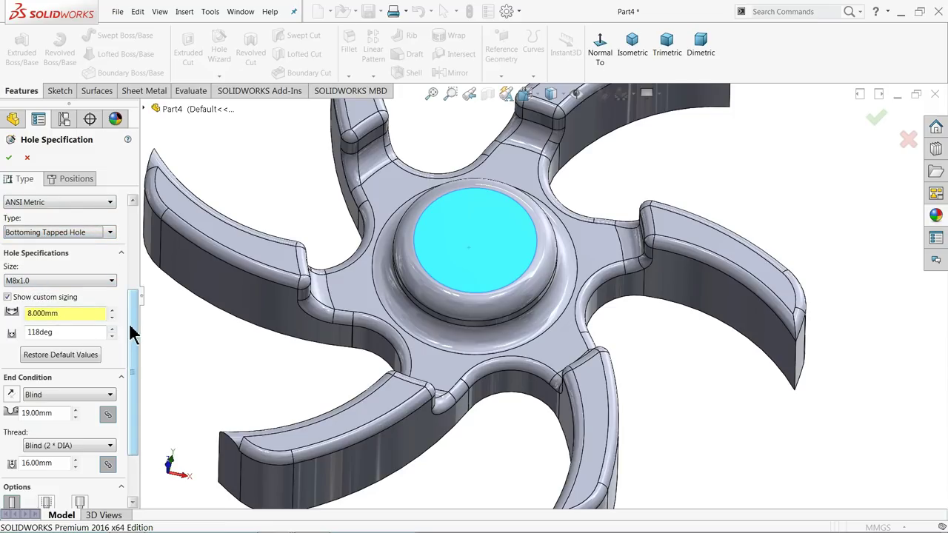
pyautogui.moveTo(134, 333); pyautogui.dragTo(137, 346)
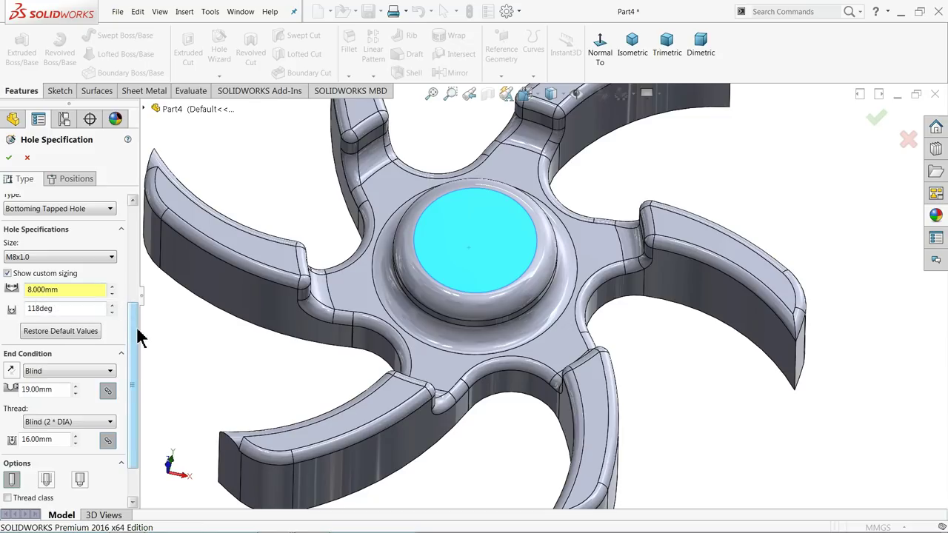
pyautogui.moveTo(135, 328); pyautogui.dragTo(135, 355)
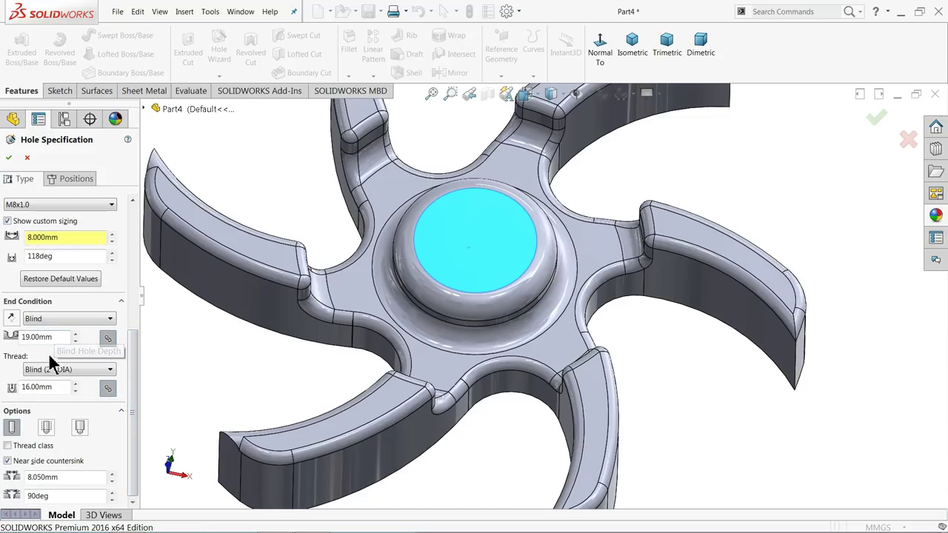
pyautogui.click(69, 179)
pyautogui.click(426, 284)
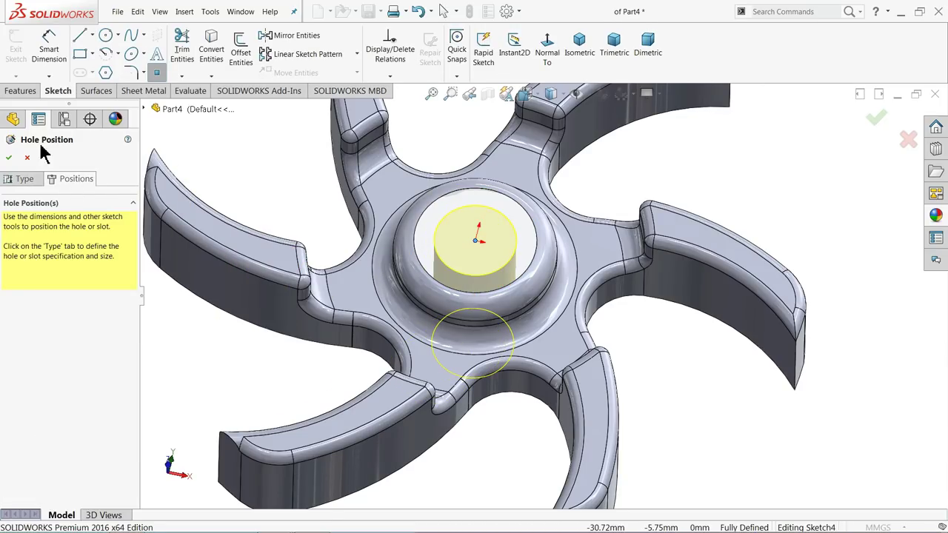
pyautogui.click(9, 160)
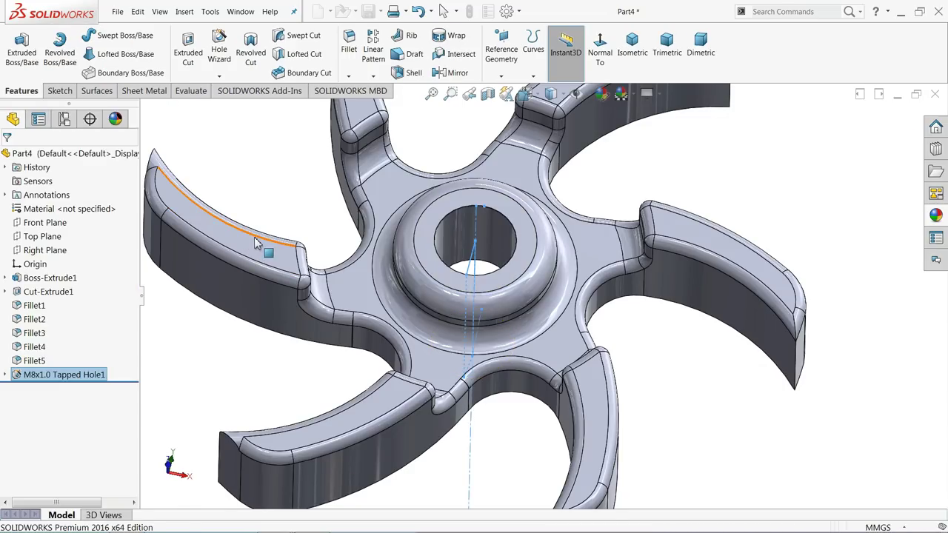
# Enable shaded cosmetic threads in the part's Detailing document properties
pyautogui.scroll(2, 336, 196)
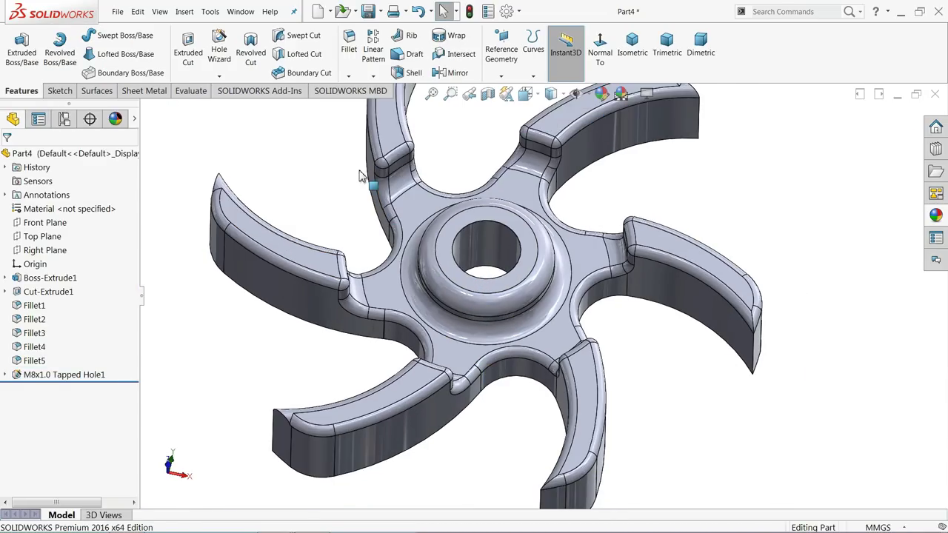
pyautogui.click(506, 11)
pyautogui.click(128, 52)
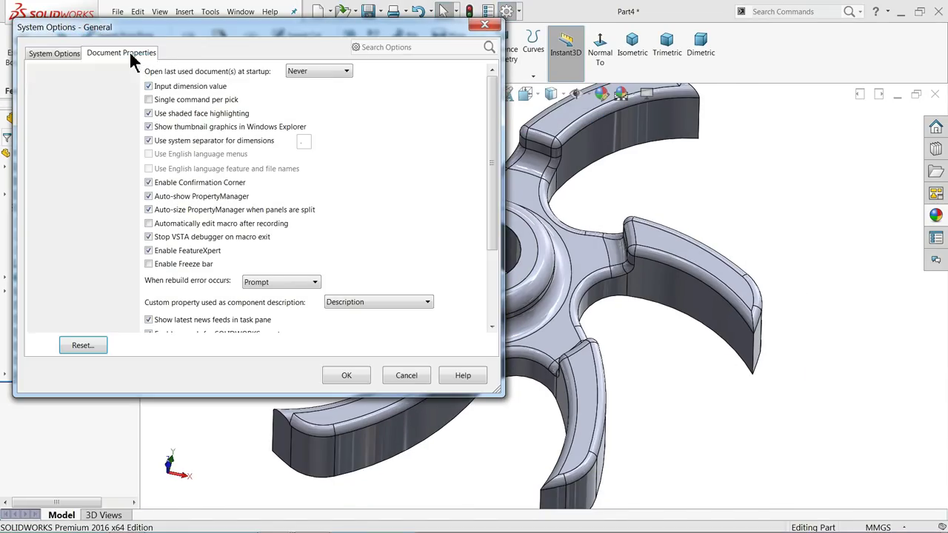
pyautogui.click(46, 136)
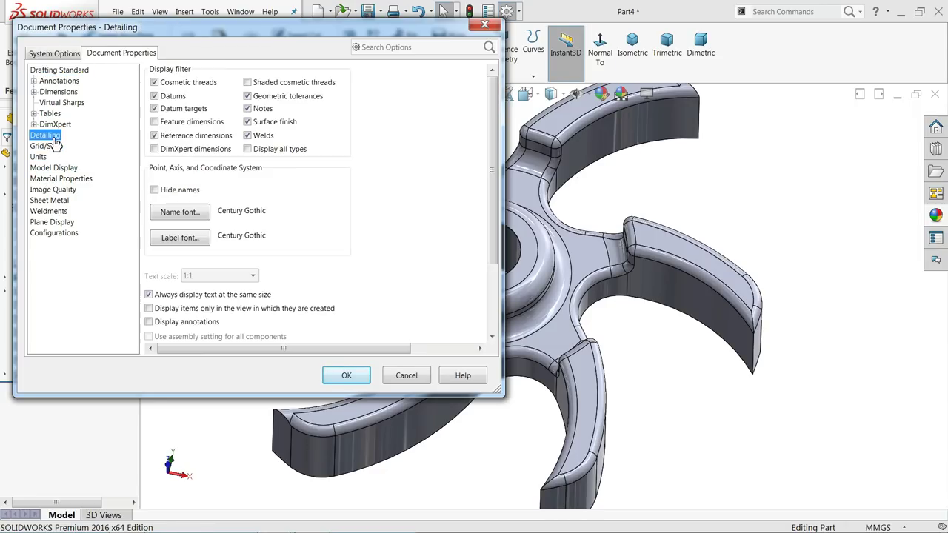
pyautogui.click(253, 84)
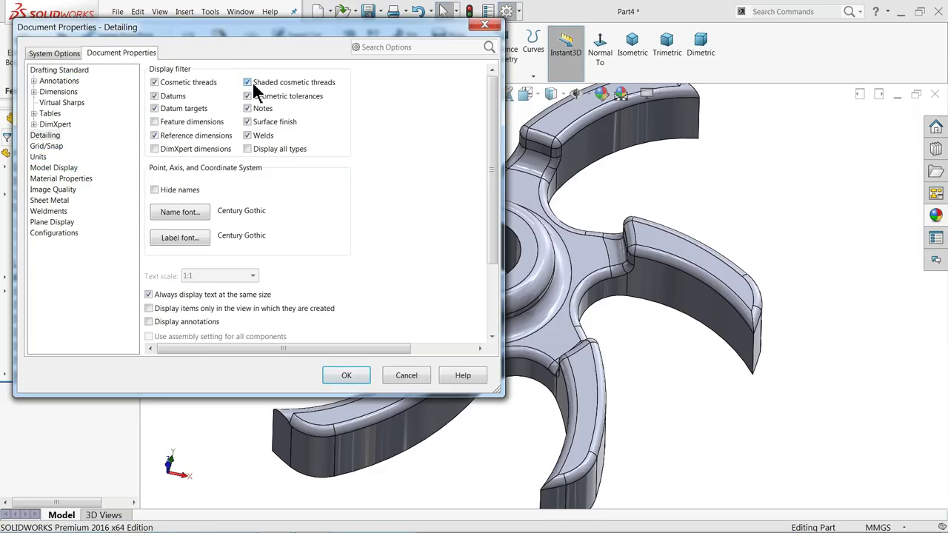
pyautogui.click(335, 375)
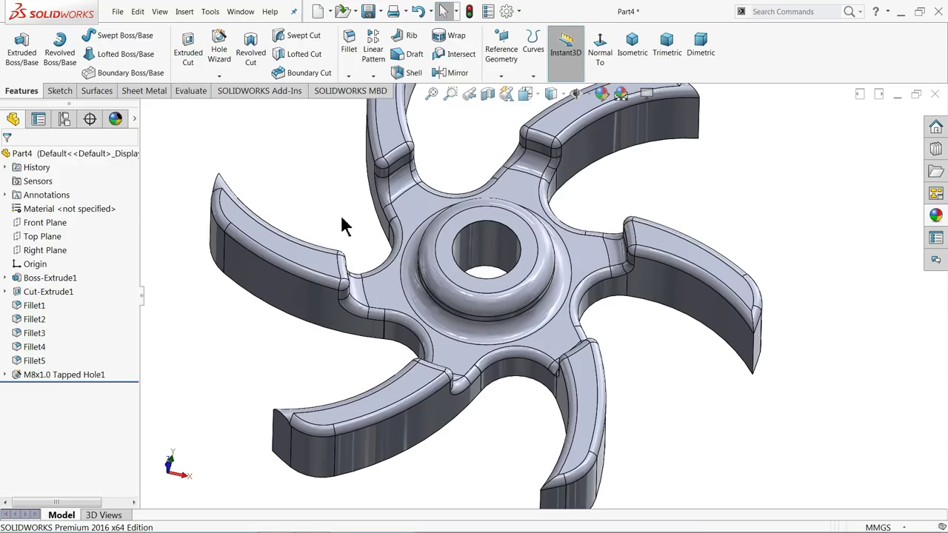
# Orbit and zoom to view the finished impeller from new angles
pyautogui.moveTo(342, 224); pyautogui.dragTo(328, 314, button='middle')
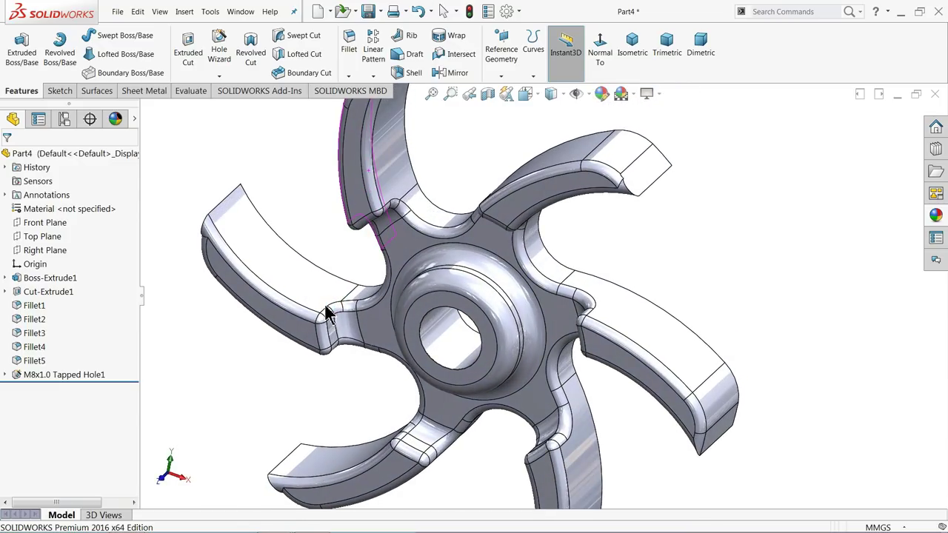
pyautogui.press('f')
pyautogui.scroll(-3, 533, 329)
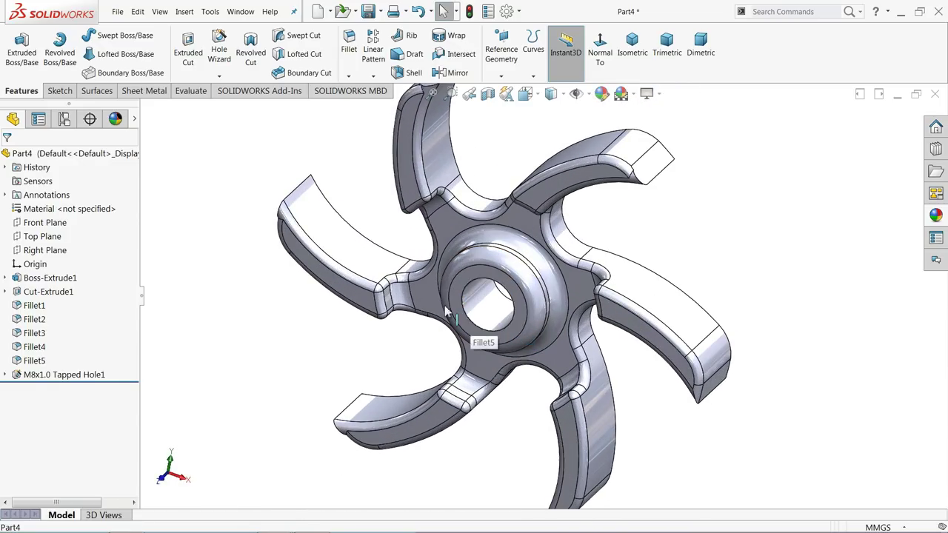
pyautogui.scroll(-2, 482, 339)
pyautogui.scroll(2, 450, 309)
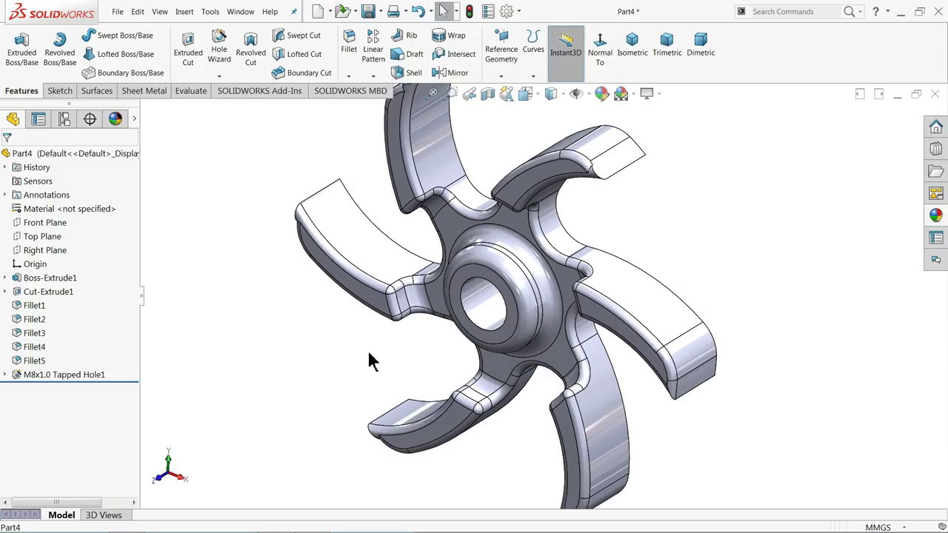
pyautogui.scroll(-1, 444, 351)
pyautogui.scroll(3, 433, 341)
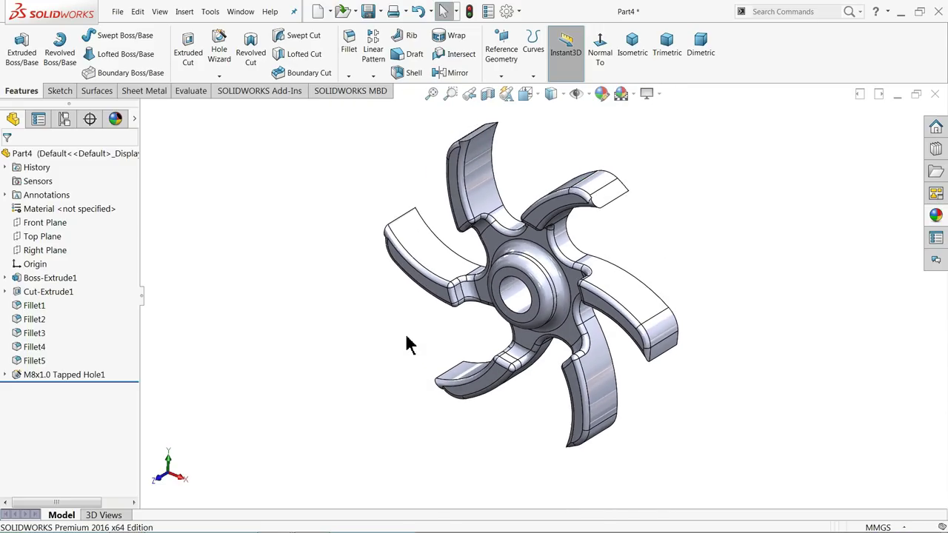
pyautogui.moveTo(406, 342)
pyautogui.mouseDown(button='middle')
pyautogui.moveTo(451, 323)
pyautogui.moveTo(415, 348)
pyautogui.moveTo(511, 288)
pyautogui.mouseUp(button='middle')
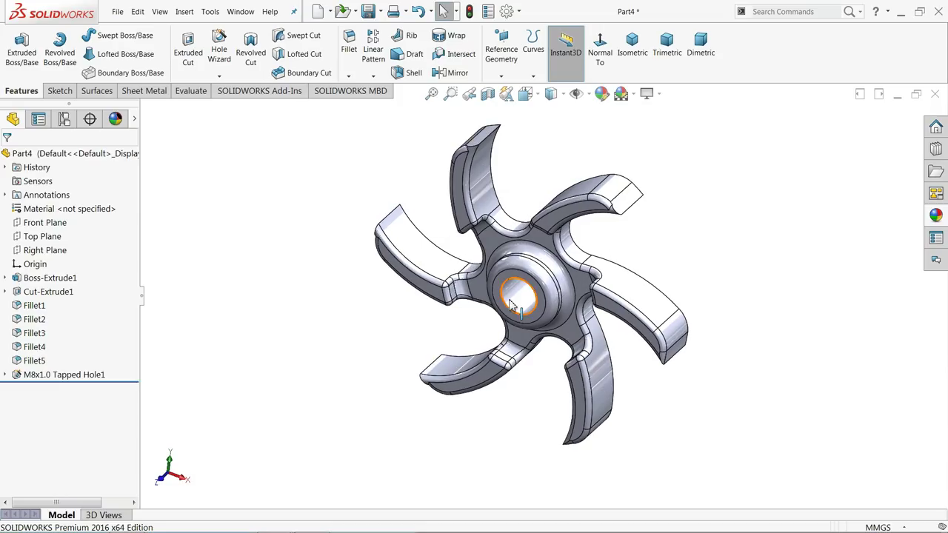
pyautogui.moveTo(567, 275)
pyautogui.mouseDown(button='middle')
pyautogui.moveTo(532, 191)
pyautogui.moveTo(570, 200)
pyautogui.moveTo(600, 262)
pyautogui.mouseUp(button='middle')
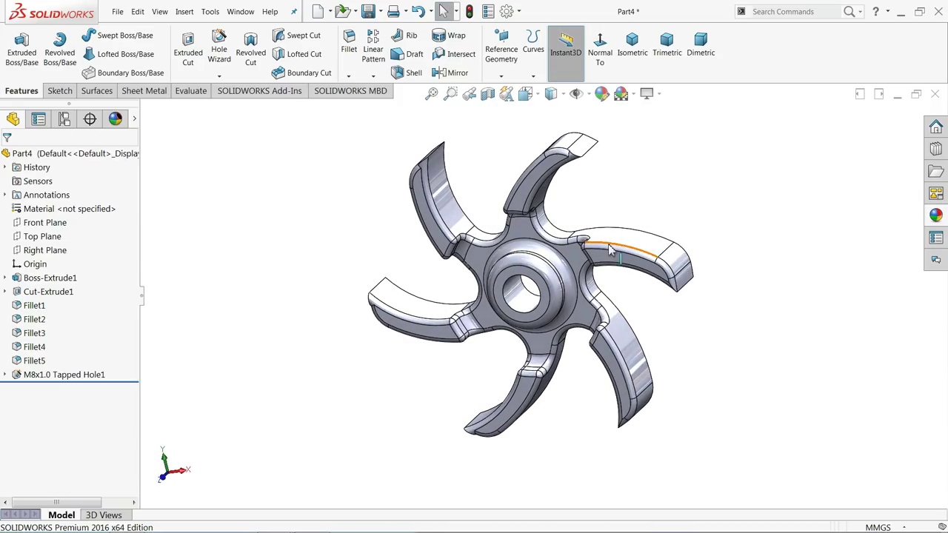
pyautogui.scroll(-2, 613, 271)
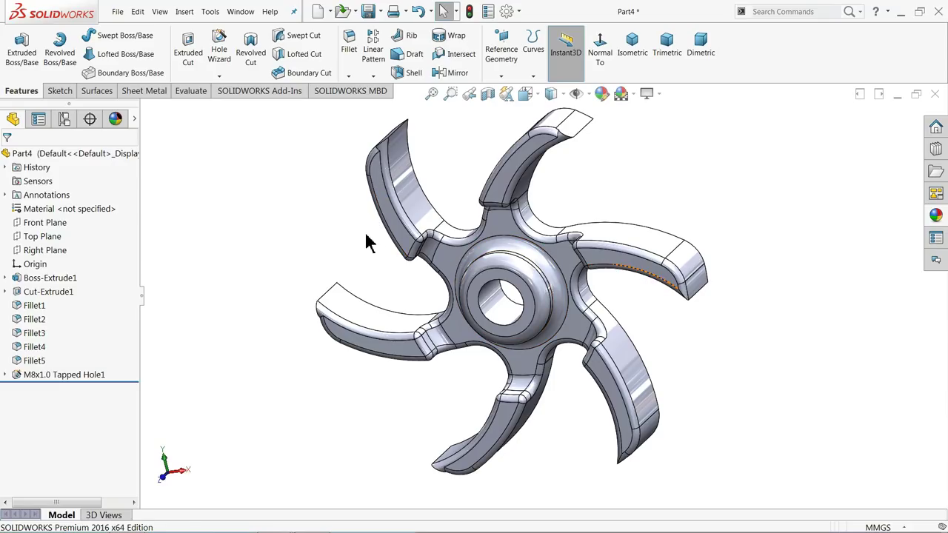
# Save the impeller as '10.Centrifugal pump Impeller' in Desktop > Steam Engine Assembly
pyautogui.click(369, 12)
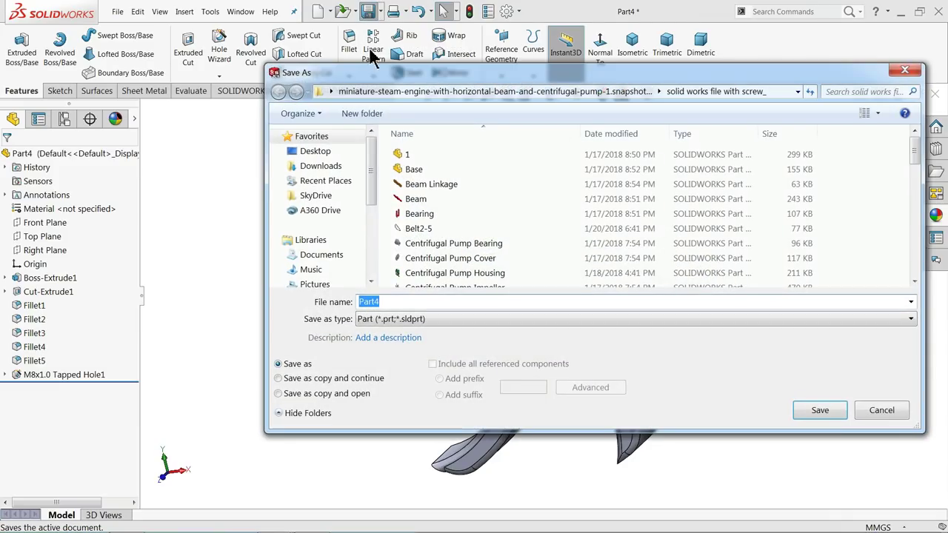
pyautogui.click(334, 153)
pyautogui.scroll(-3, 785, 245)
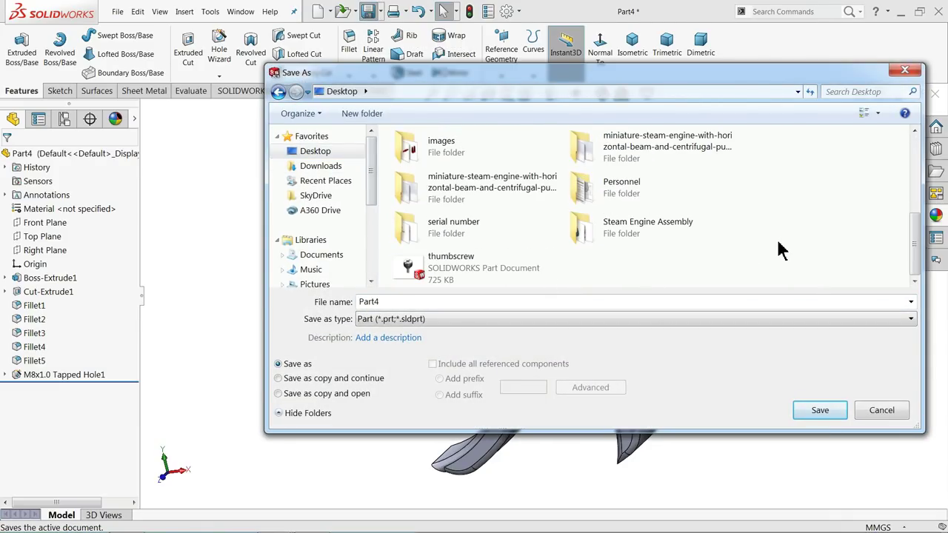
pyautogui.doubleClick(628, 228)
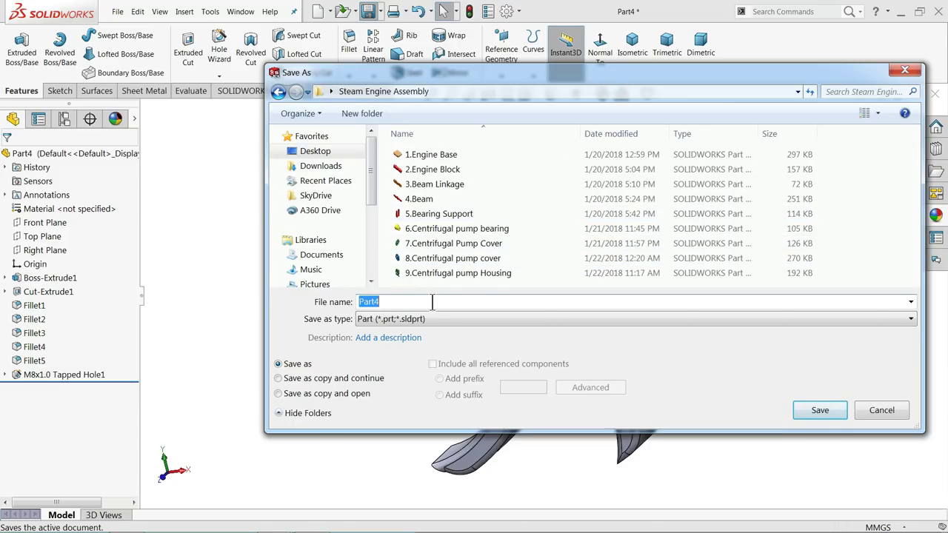
pyautogui.write('10.Centrifugal pump Impeller')
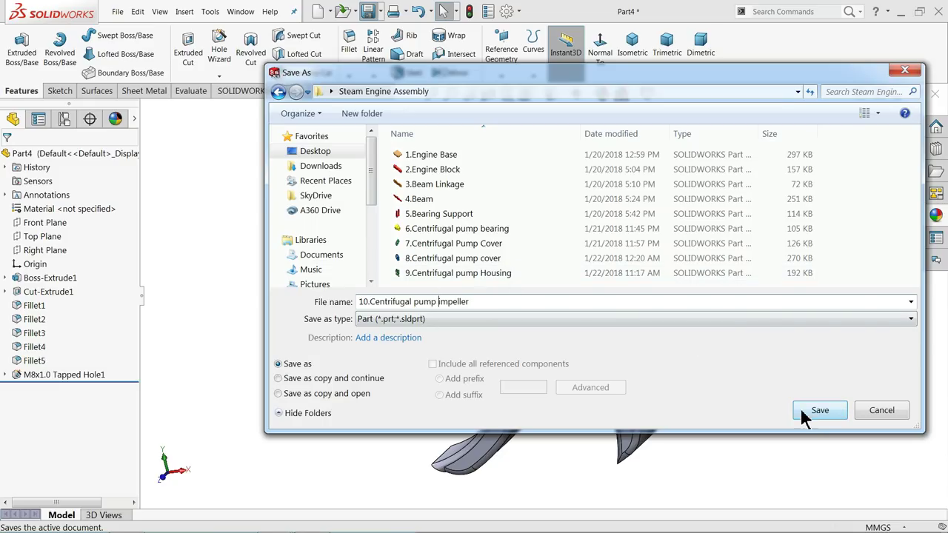
pyautogui.click(806, 415)
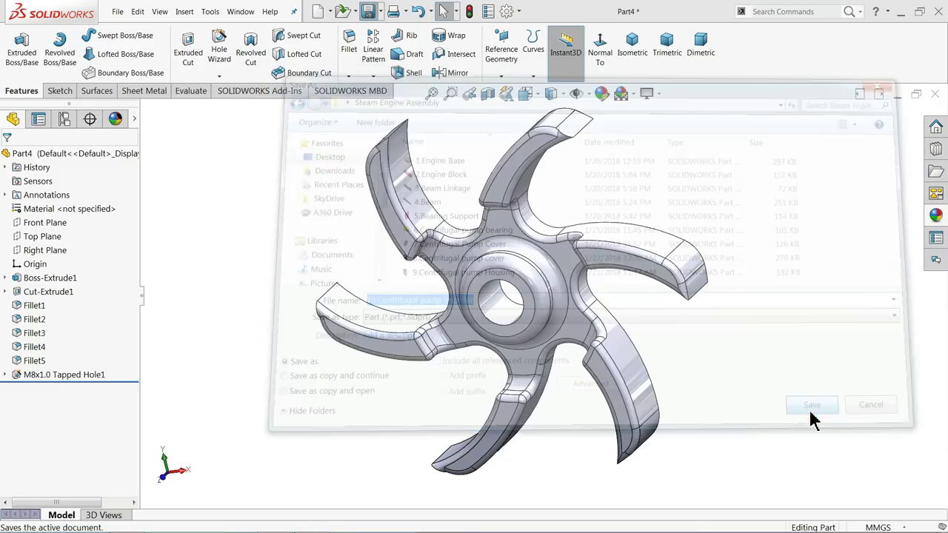
pyautogui.moveTo(688, 369); pyautogui.dragTo(580, 302, button='middle')
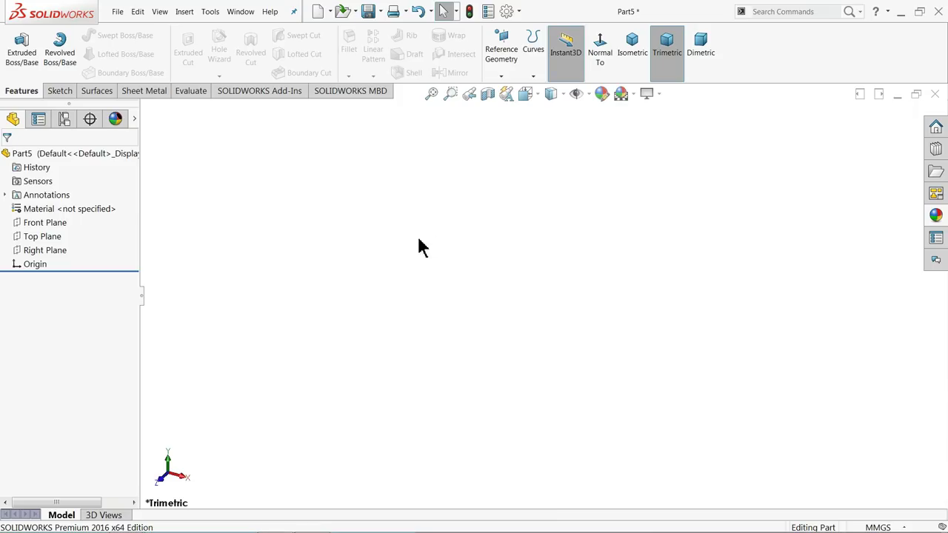
# Sketch a 10 mm diameter circle at the origin on the Right Plane
pyautogui.click(24, 251)
pyautogui.click(27, 238)
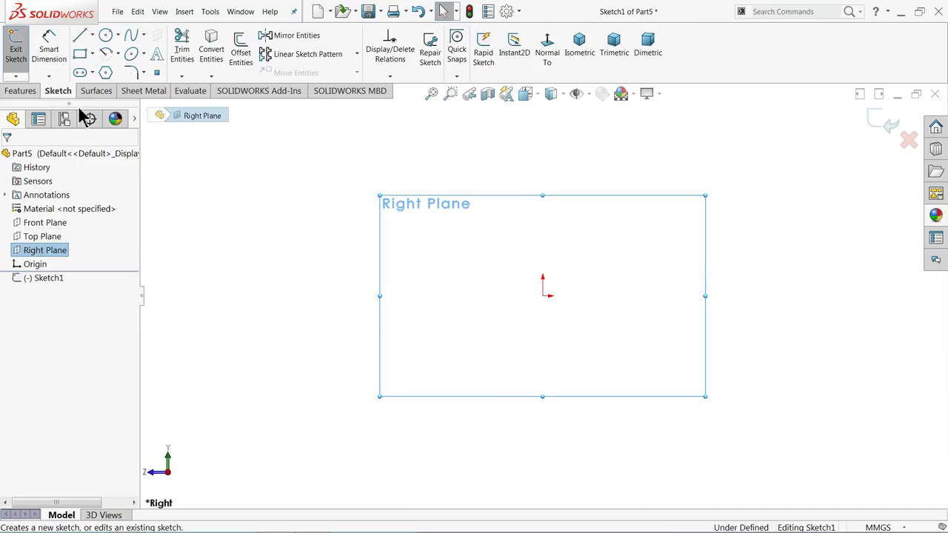
pyautogui.click(106, 35)
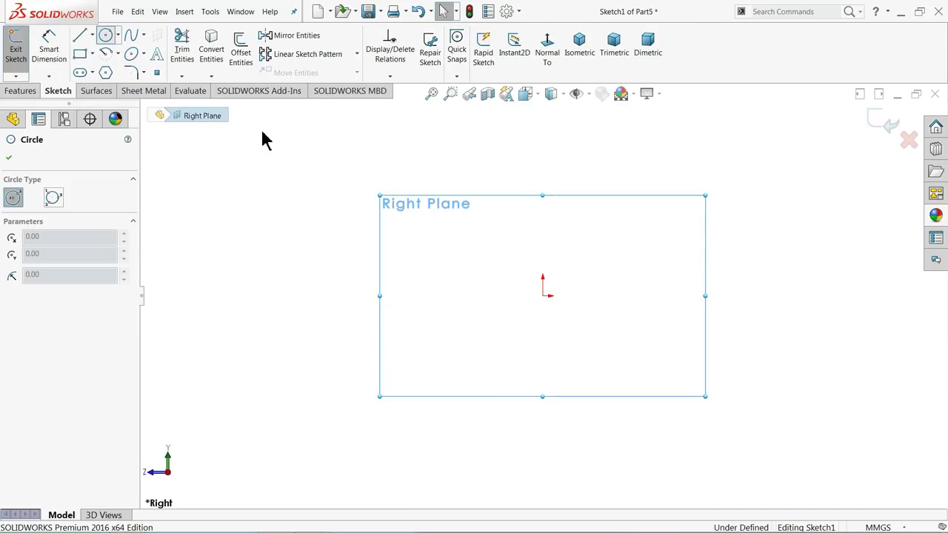
pyautogui.click(542, 295)
pyautogui.click(459, 186)
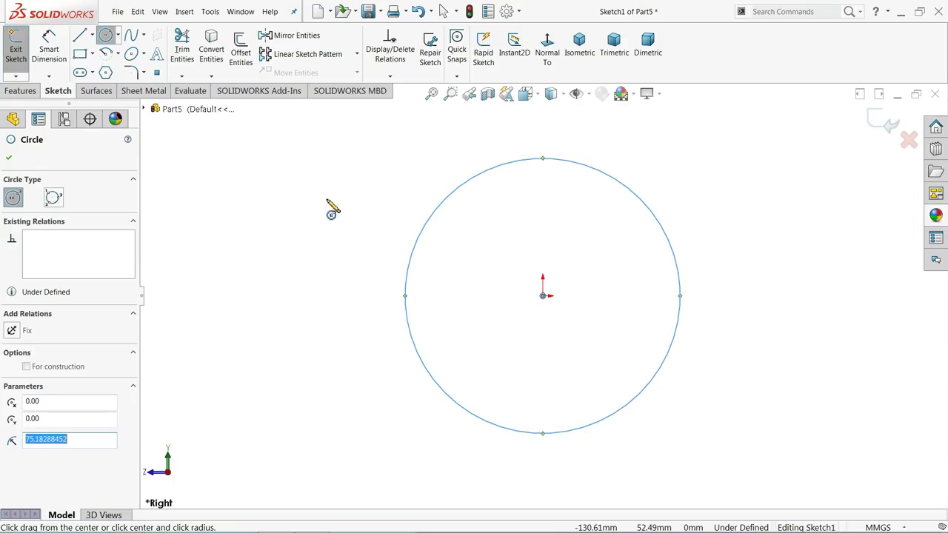
pyautogui.click(59, 65)
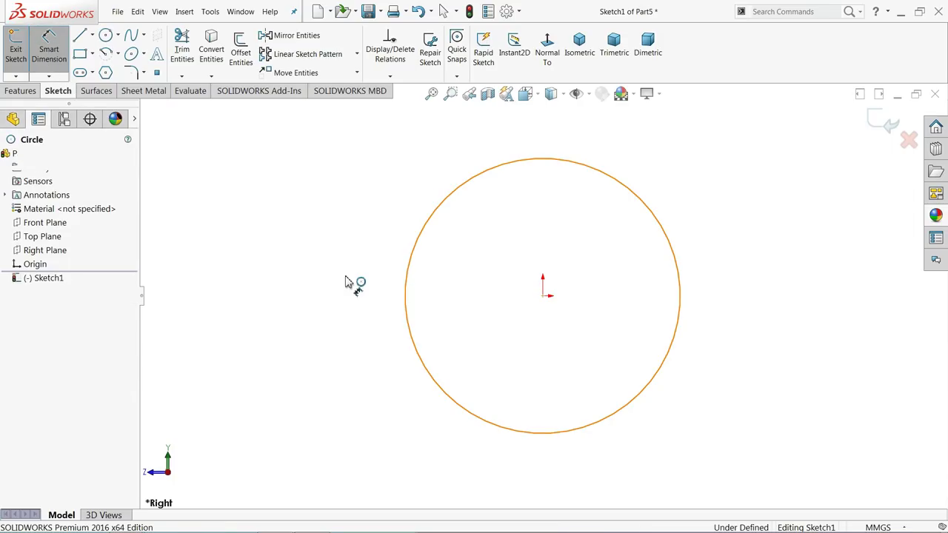
pyautogui.click(405, 285)
pyautogui.click(348, 282)
pyautogui.write('10')
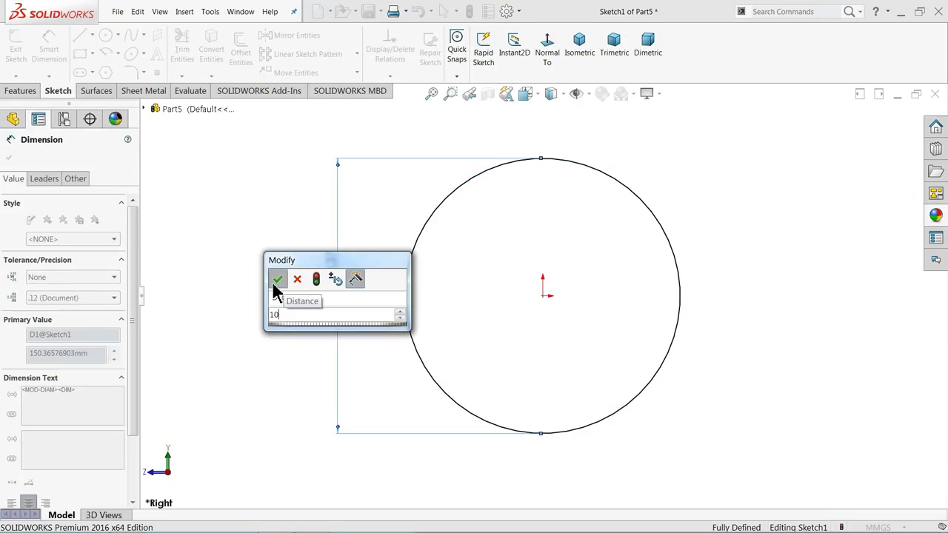
pyautogui.click(277, 280)
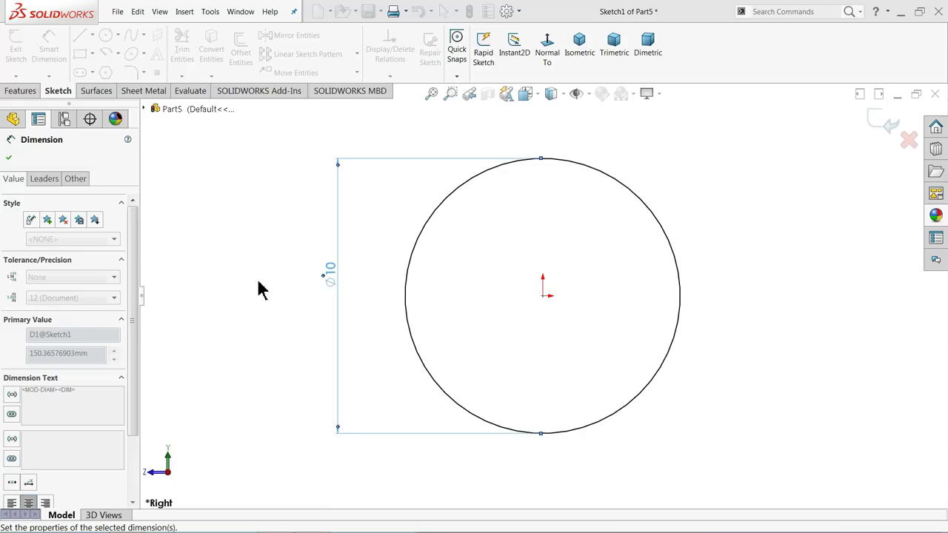
# Extrude the circle 69 mm mid-plane into the shaft rod
pyautogui.click(20, 91)
pyautogui.click(21, 52)
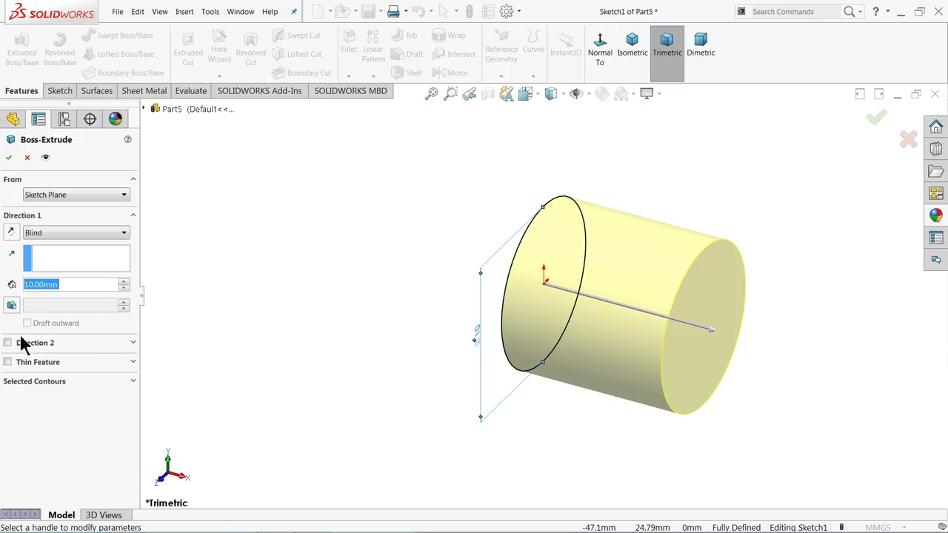
pyautogui.click(46, 235)
pyautogui.click(40, 295)
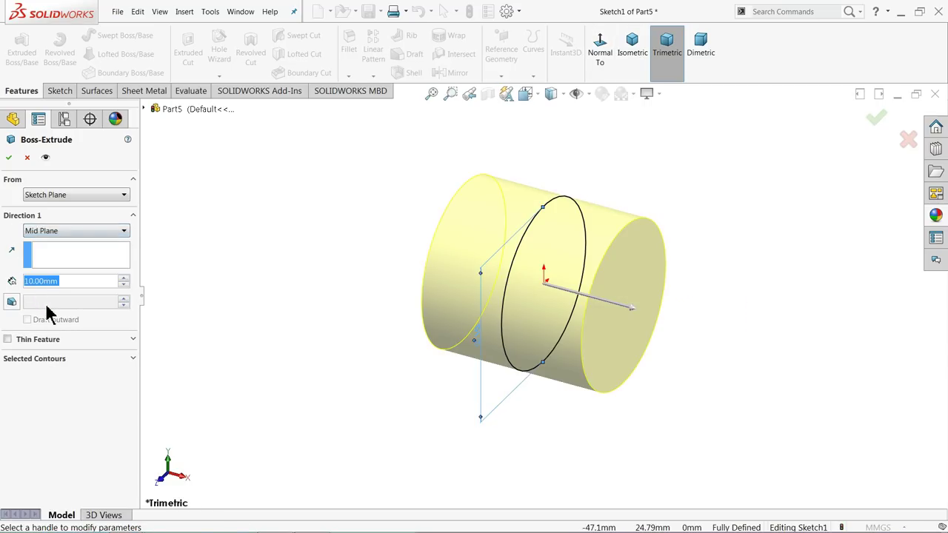
pyautogui.write('69')
pyautogui.press('Return')
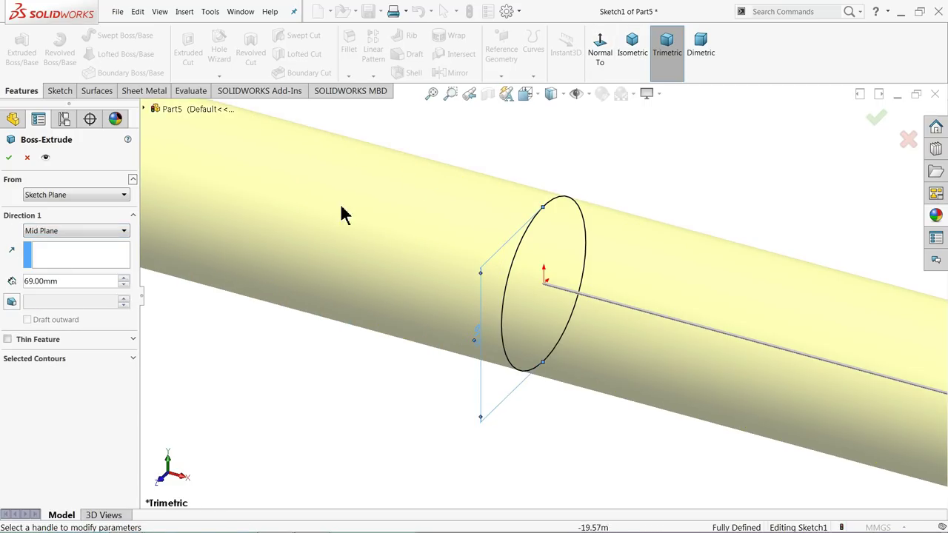
pyautogui.click(628, 59)
pyautogui.click(618, 68)
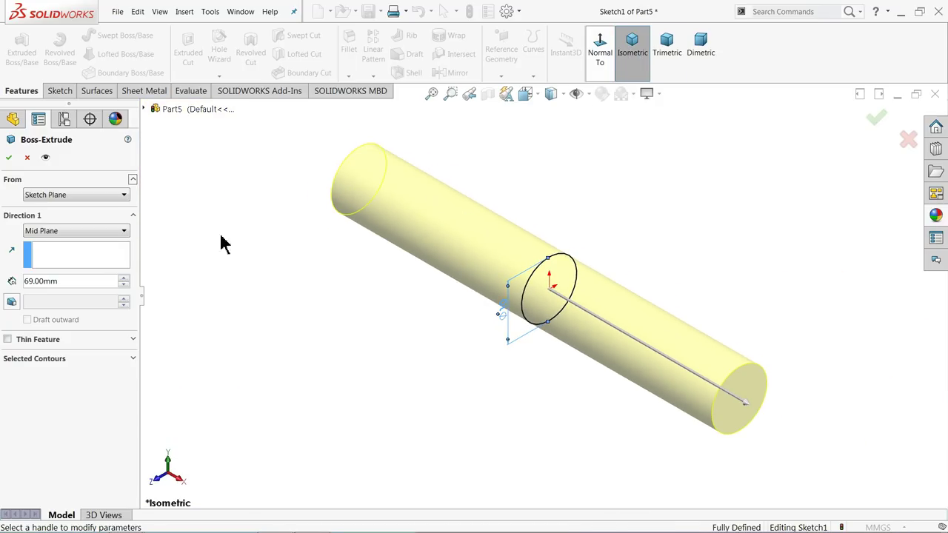
pyautogui.click(9, 160)
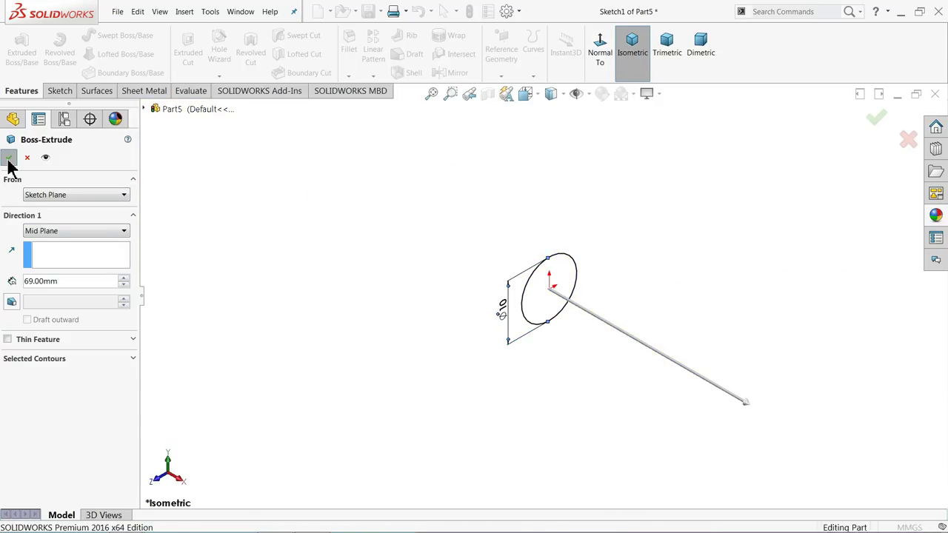
# Start a sketch on the cylinder's end face and convert its outer edge
pyautogui.click(419, 313)
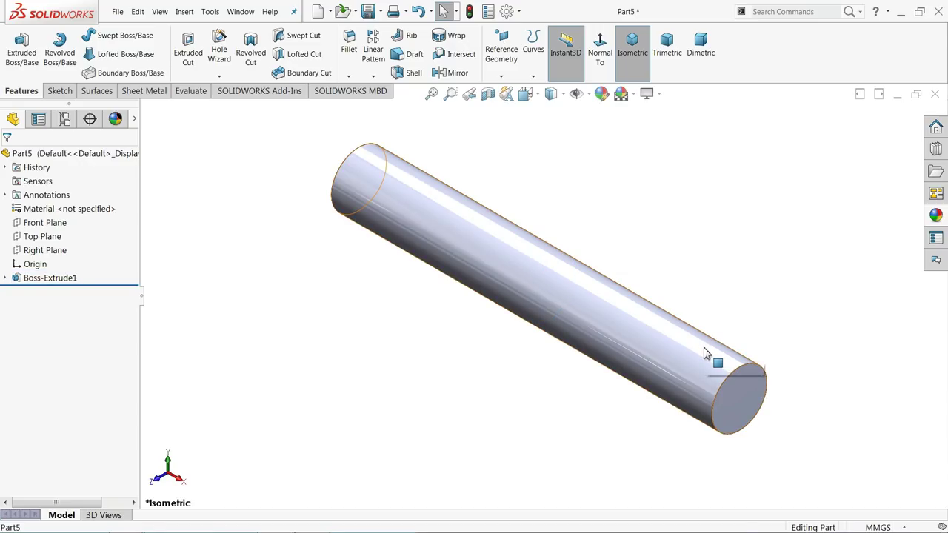
pyautogui.click(704, 353)
pyautogui.click(314, 263)
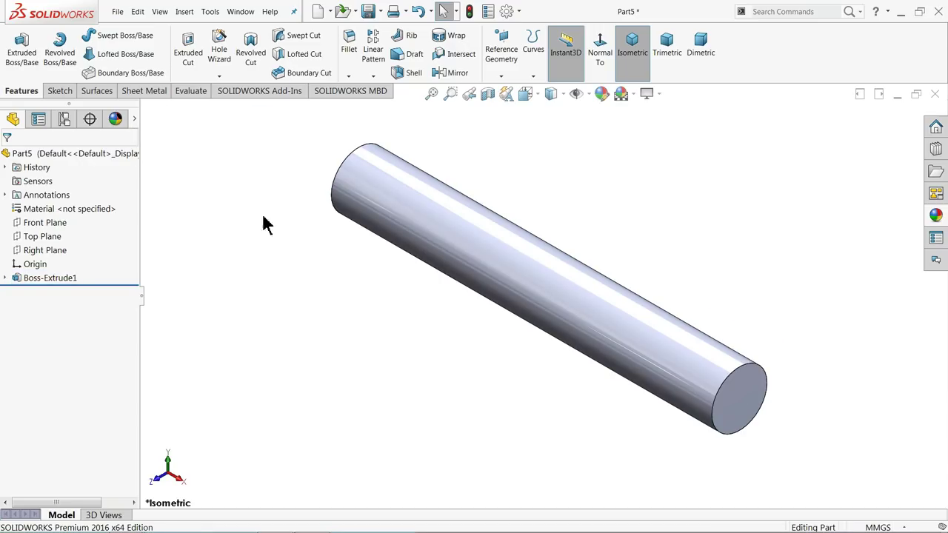
pyautogui.click(730, 418)
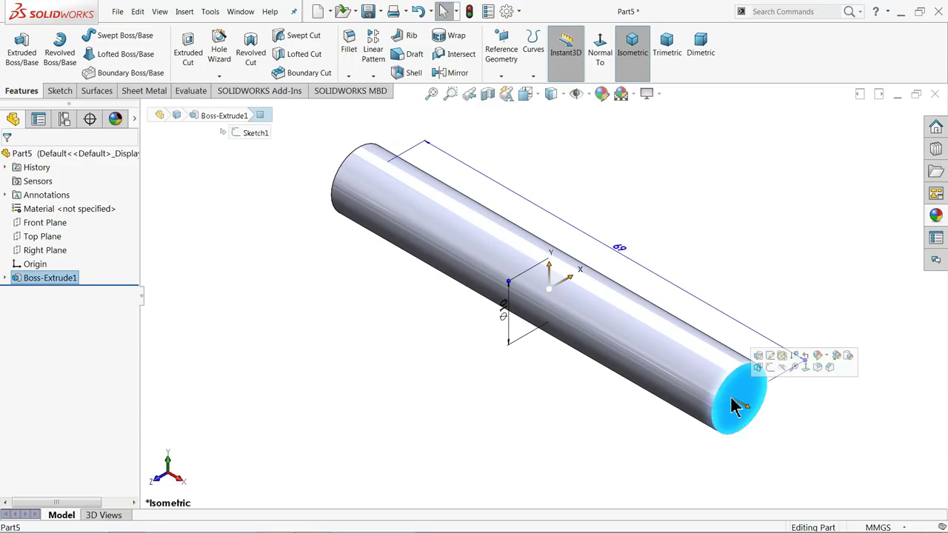
pyautogui.click(773, 370)
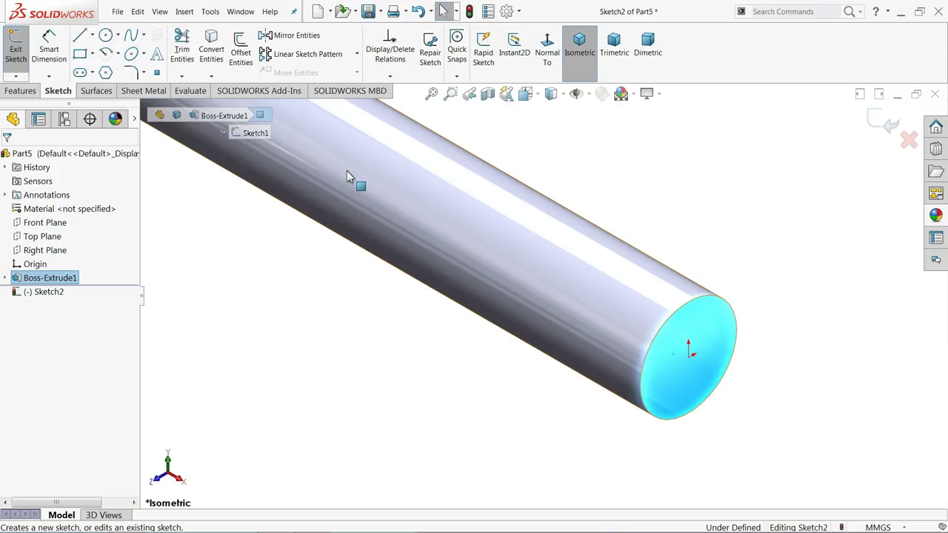
pyautogui.click(214, 54)
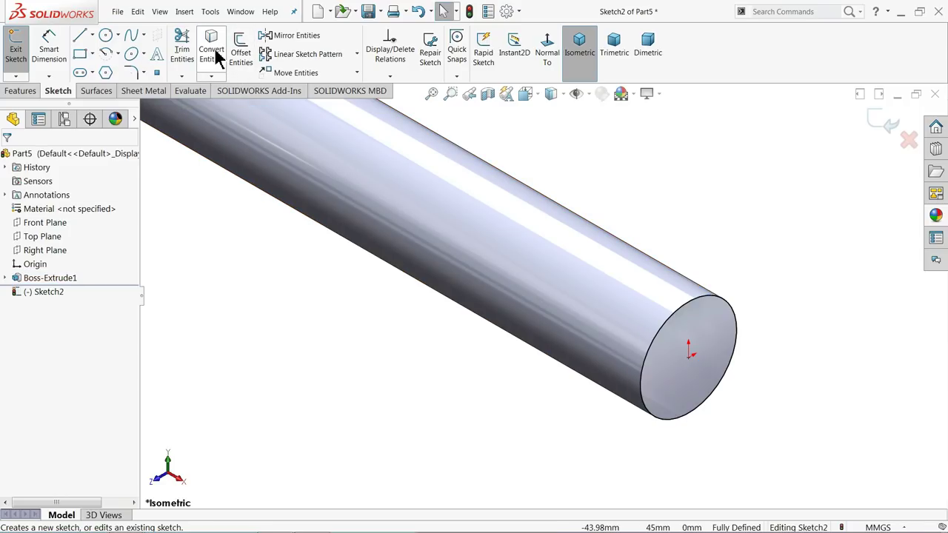
# Draw a concentric circle on the end face and dimension it to 6 mm diameter
pyautogui.click(105, 36)
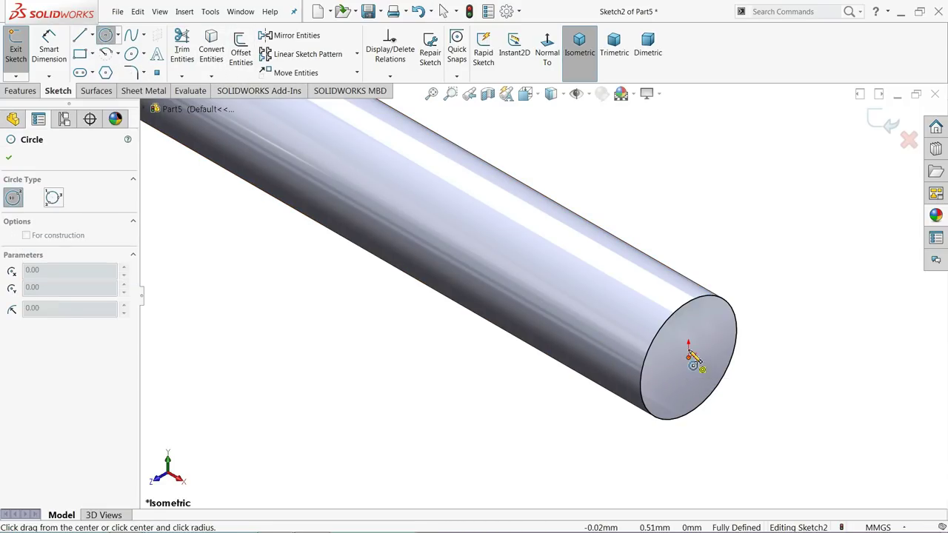
pyautogui.click(689, 357)
pyautogui.click(700, 316)
pyautogui.scroll(-3, 714, 386)
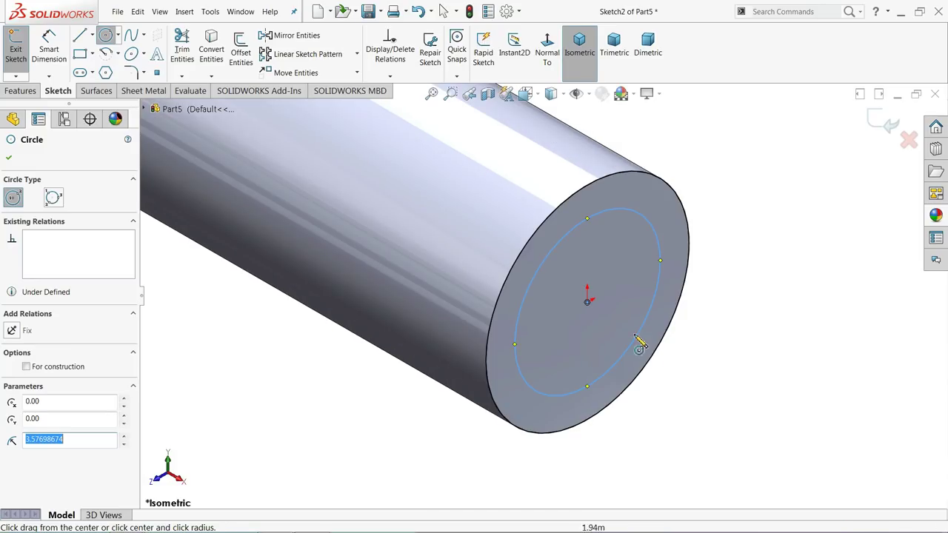
pyautogui.click(49, 45)
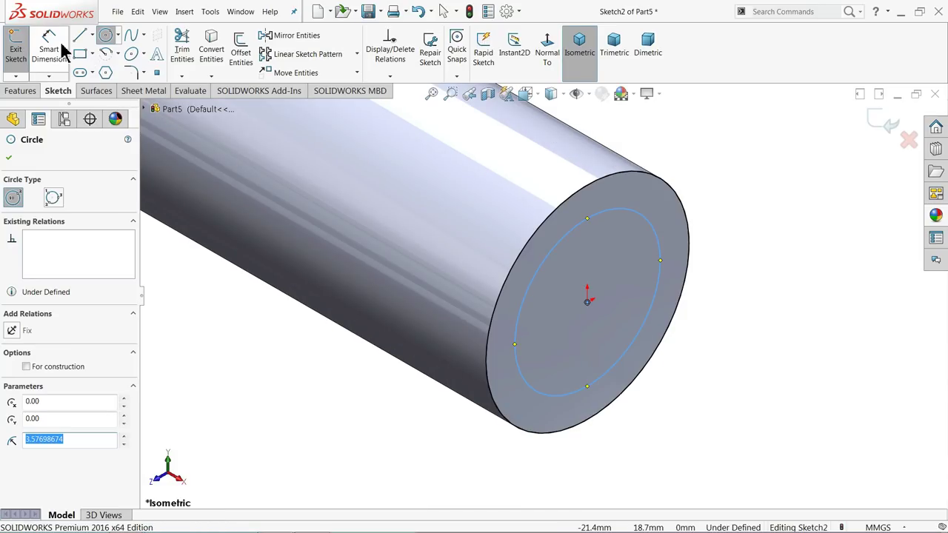
pyautogui.click(540, 297)
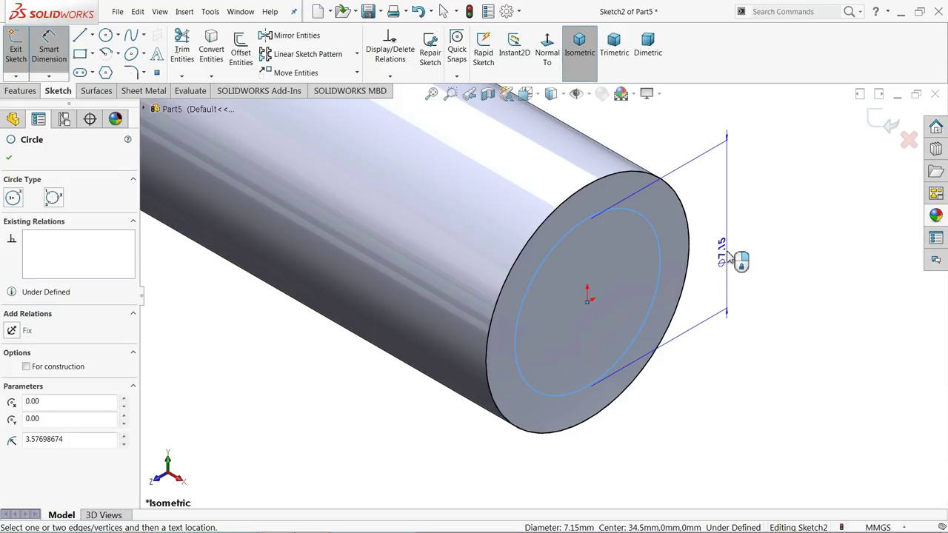
pyautogui.click(732, 257)
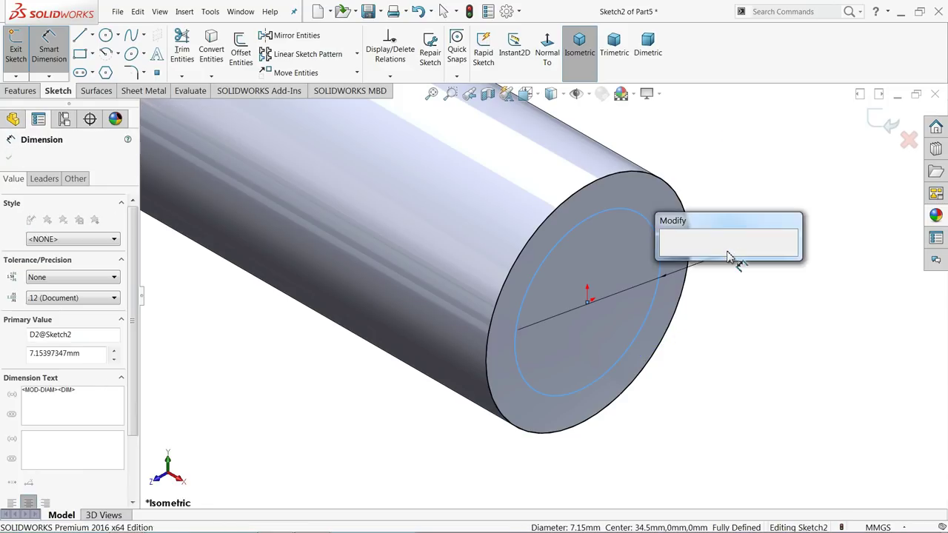
pyautogui.write('6')
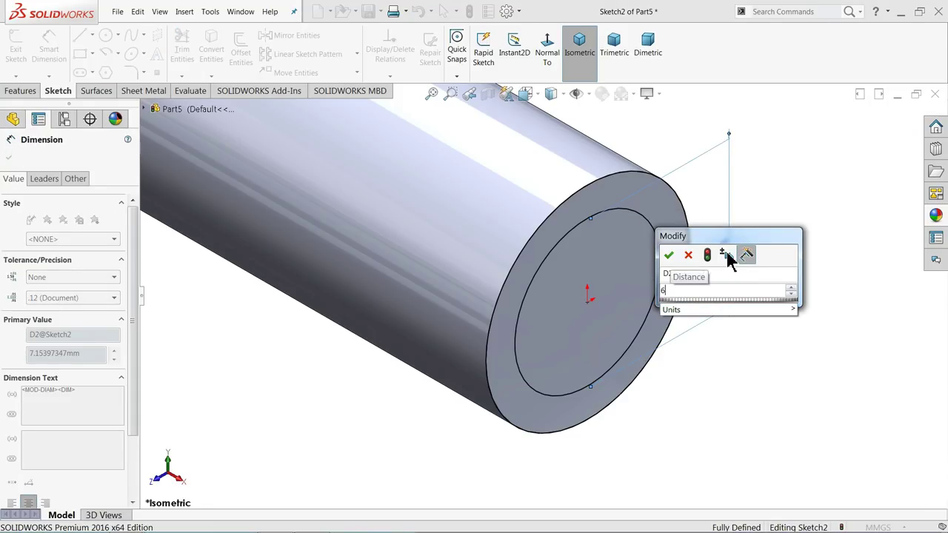
pyautogui.click(669, 256)
pyautogui.click(10, 158)
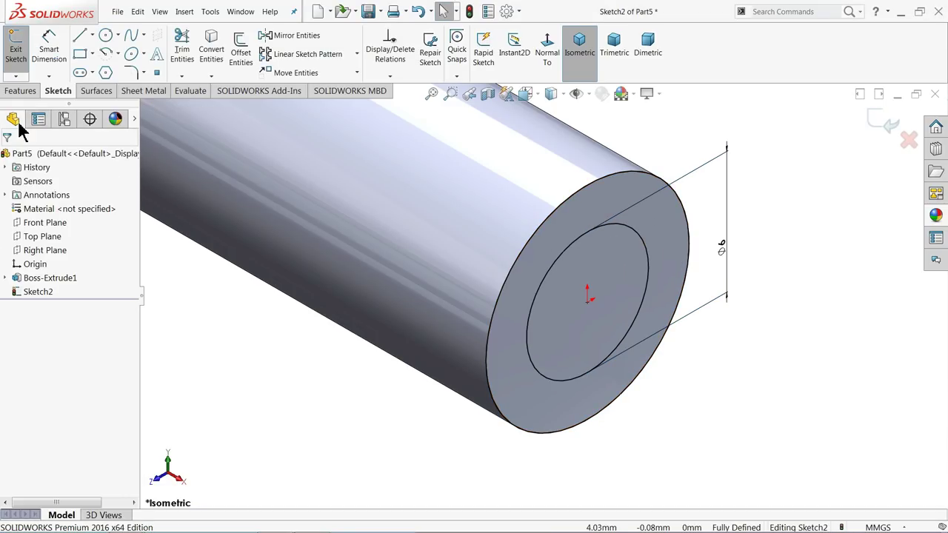
pyautogui.click(25, 91)
# Extrude the end-face sketch with a 2 mm depth
pyautogui.click(18, 59)
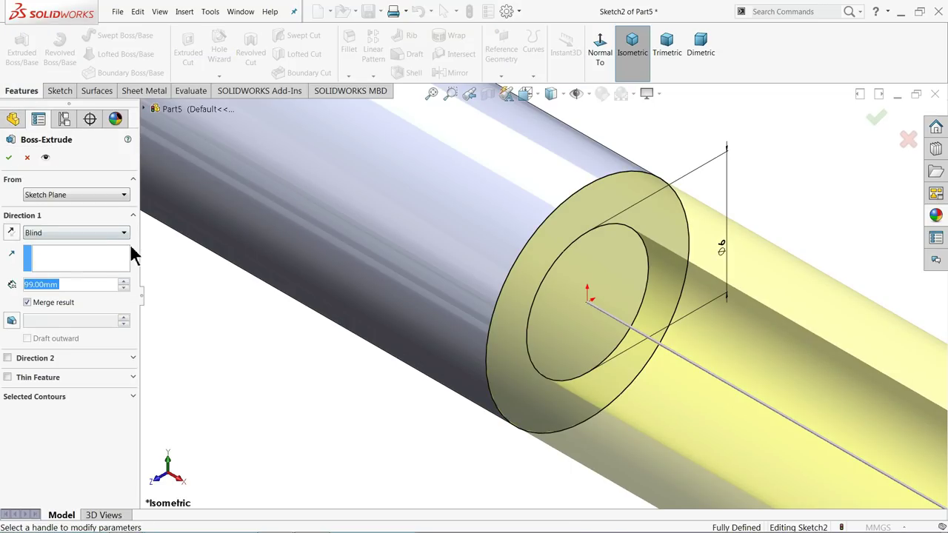
pyautogui.scroll(3, 514, 281)
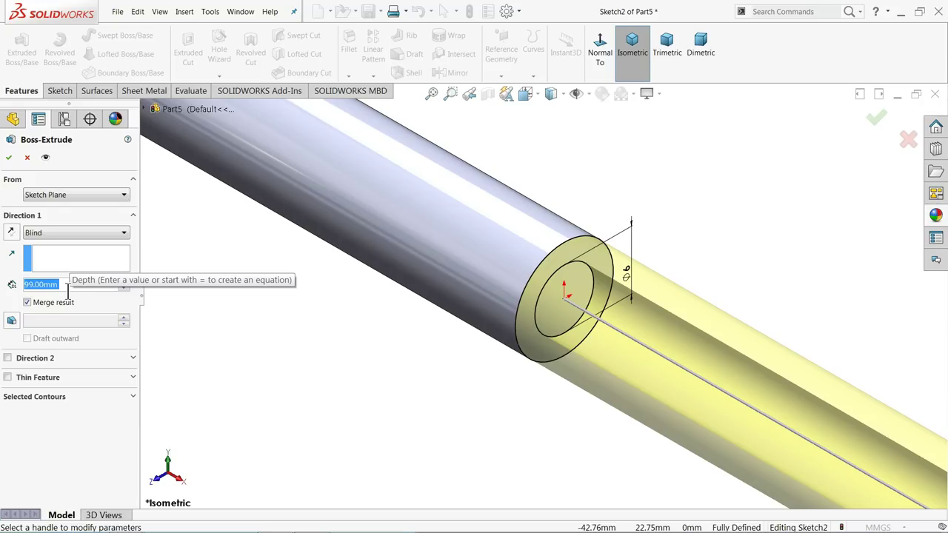
pyautogui.write('2')
pyautogui.press('Return')
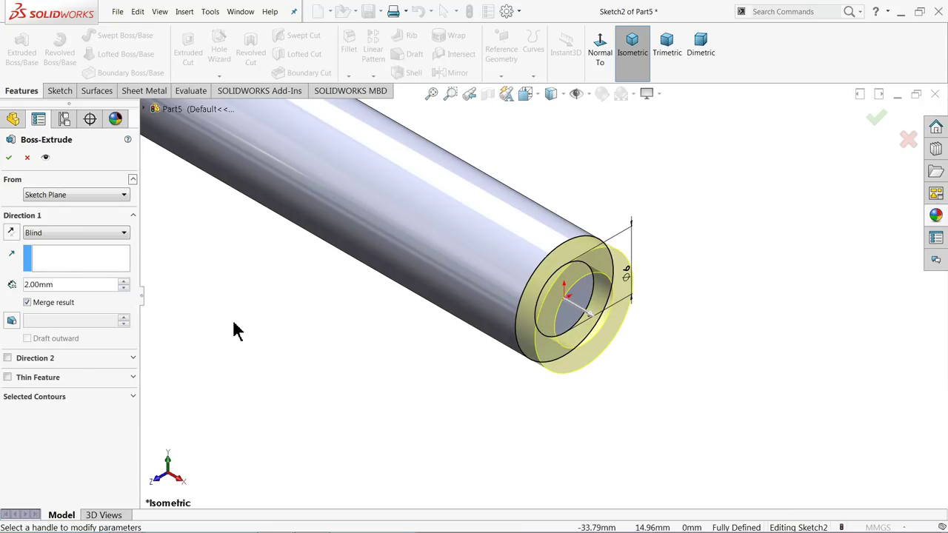
pyautogui.scroll(-1, 567, 285)
# Start the extrusion at a reversed 10 mm offset so the ring sits inside the shaft
pyautogui.click(70, 195)
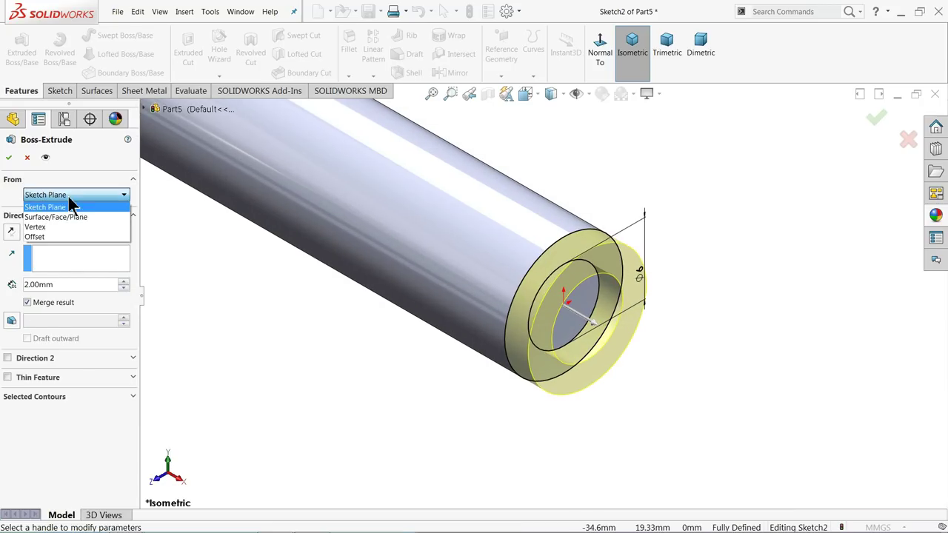
pyautogui.click(37, 237)
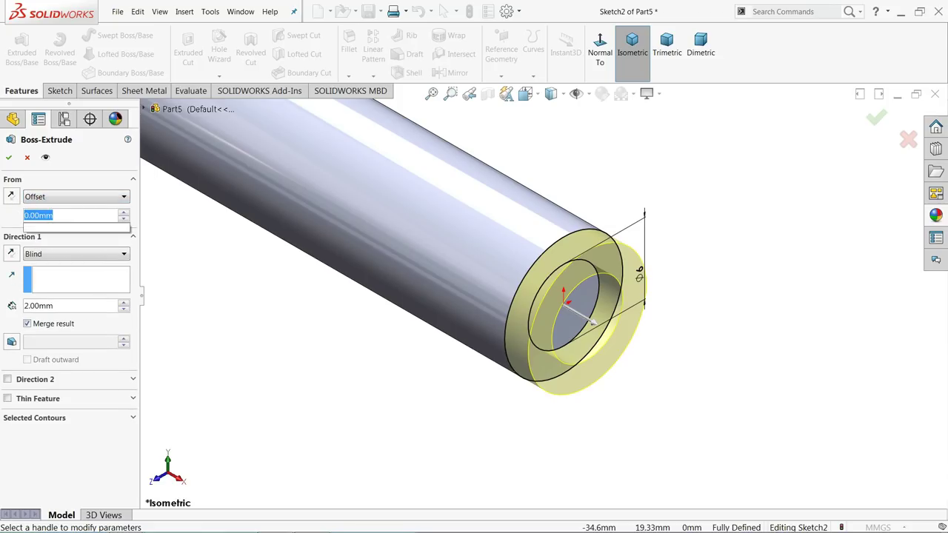
pyautogui.write('10')
pyautogui.press('Return')
pyautogui.scroll(2, 264, 313)
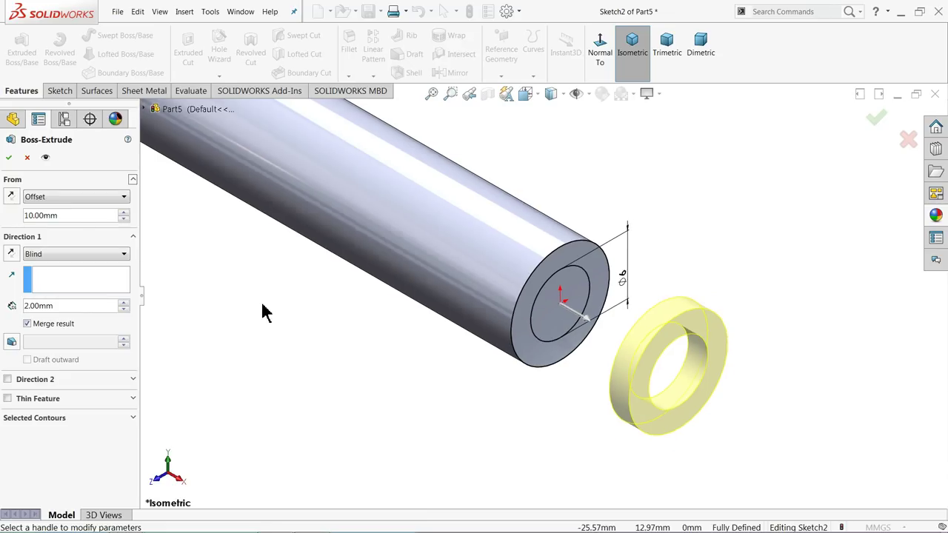
pyautogui.moveTo(264, 314); pyautogui.dragTo(545, 340, button='middle')
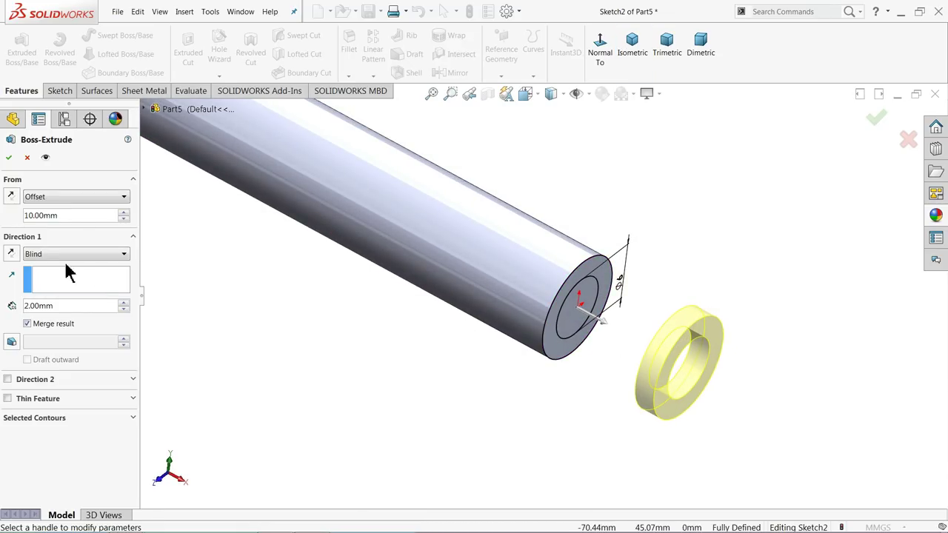
pyautogui.click(11, 196)
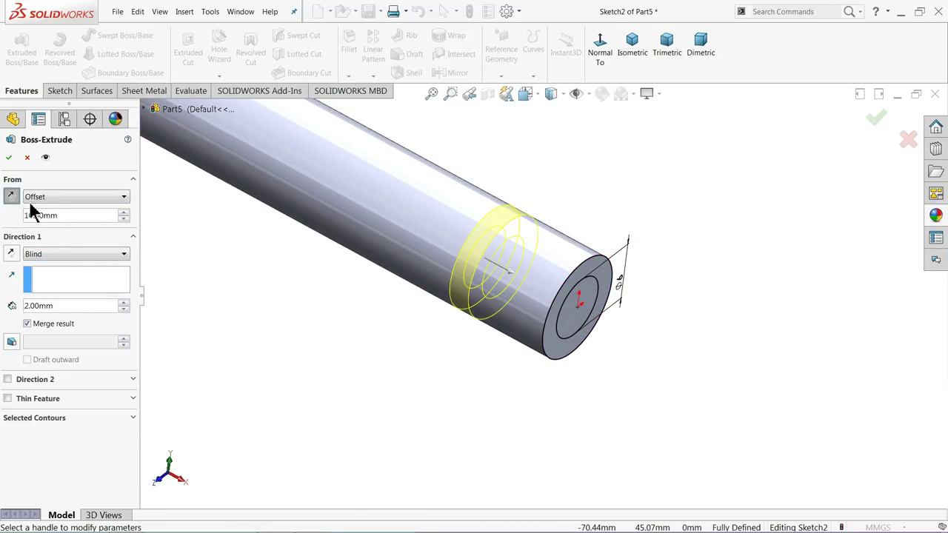
pyautogui.scroll(-3, 444, 282)
pyautogui.moveTo(397, 303)
pyautogui.mouseDown(button='middle')
pyautogui.moveTo(434, 313)
pyautogui.moveTo(425, 314)
pyautogui.moveTo(429, 321)
pyautogui.moveTo(393, 309)
pyautogui.mouseUp(button='middle')
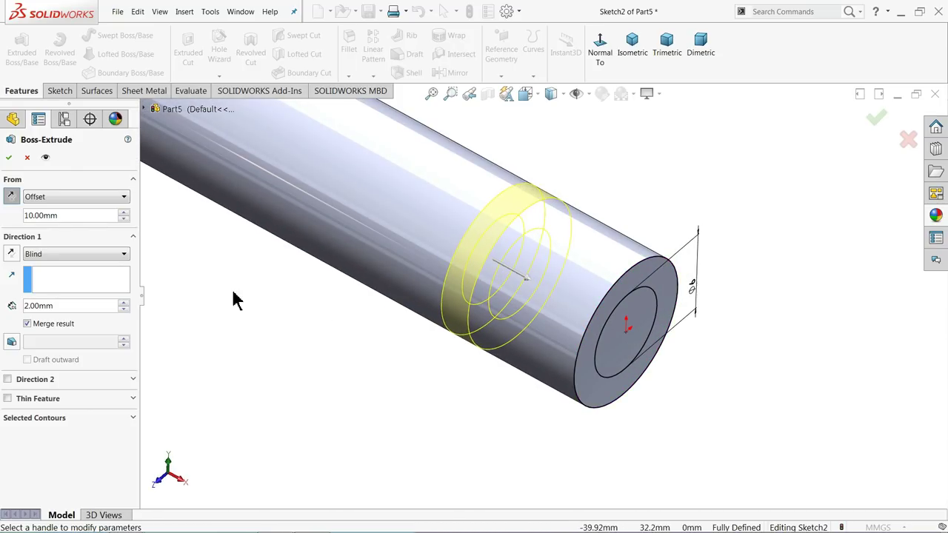
pyautogui.click(9, 158)
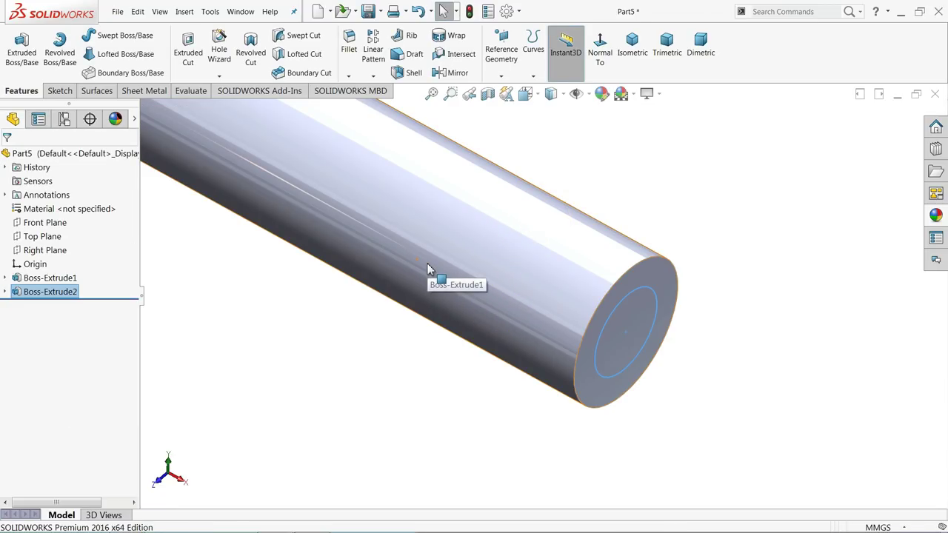
pyautogui.press('z')
pyautogui.press('z')
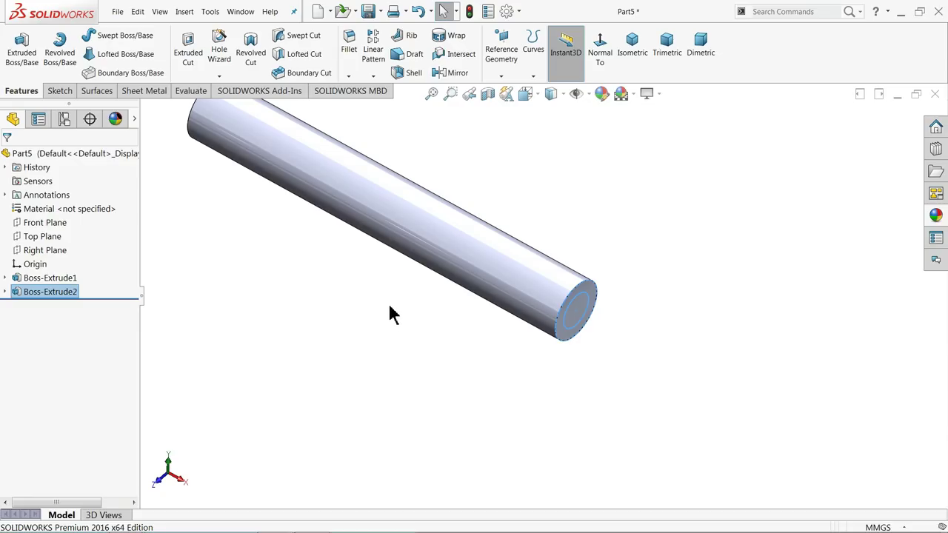
pyautogui.click(392, 314)
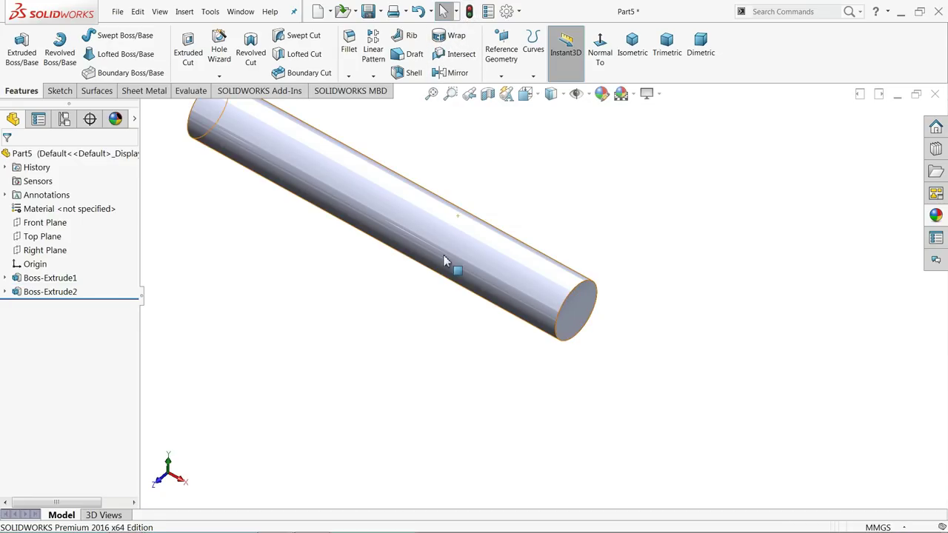
pyautogui.moveTo(446, 264); pyautogui.dragTo(430, 237, button='middle')
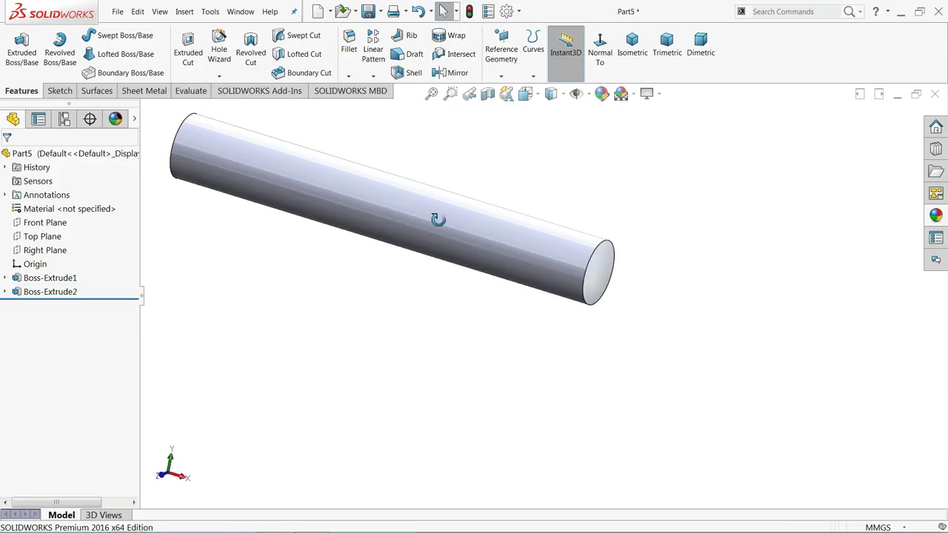
pyautogui.click(487, 94)
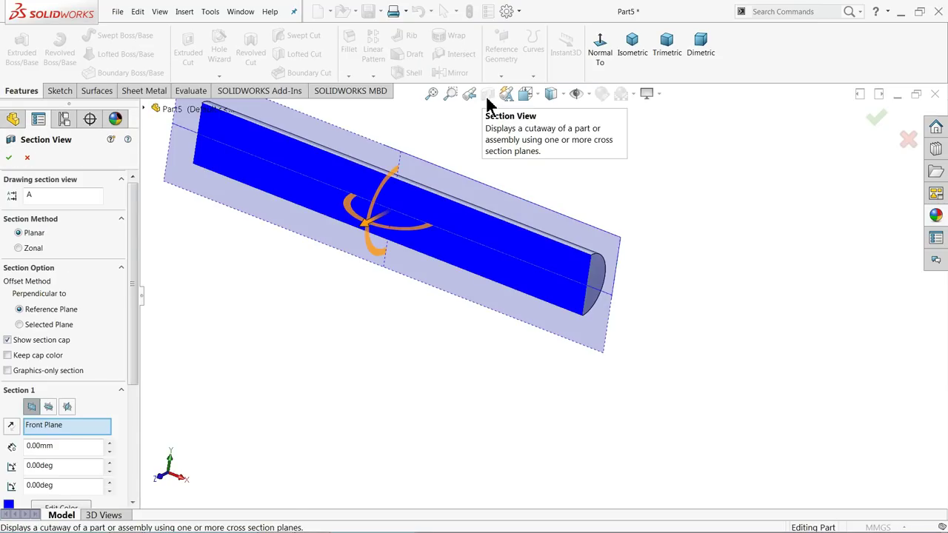
pyautogui.click(8, 160)
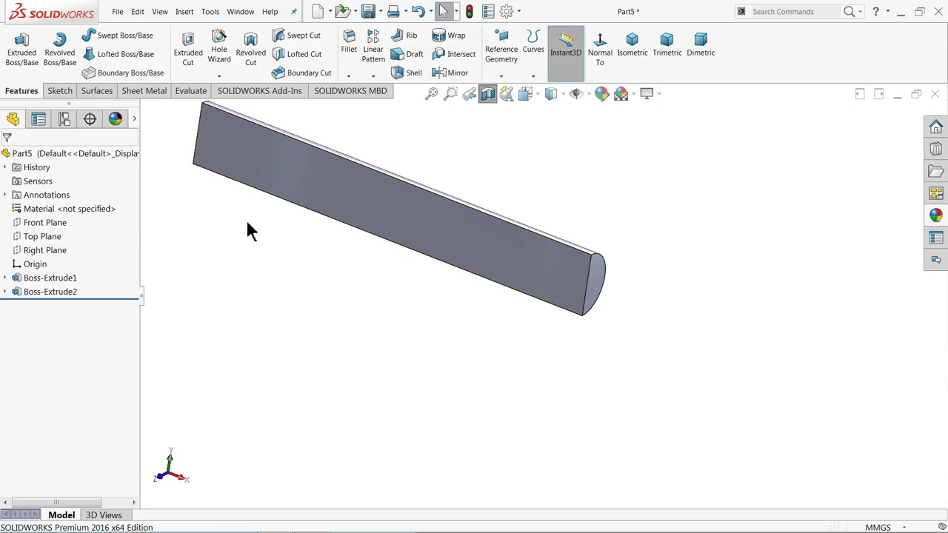
pyautogui.click(487, 94)
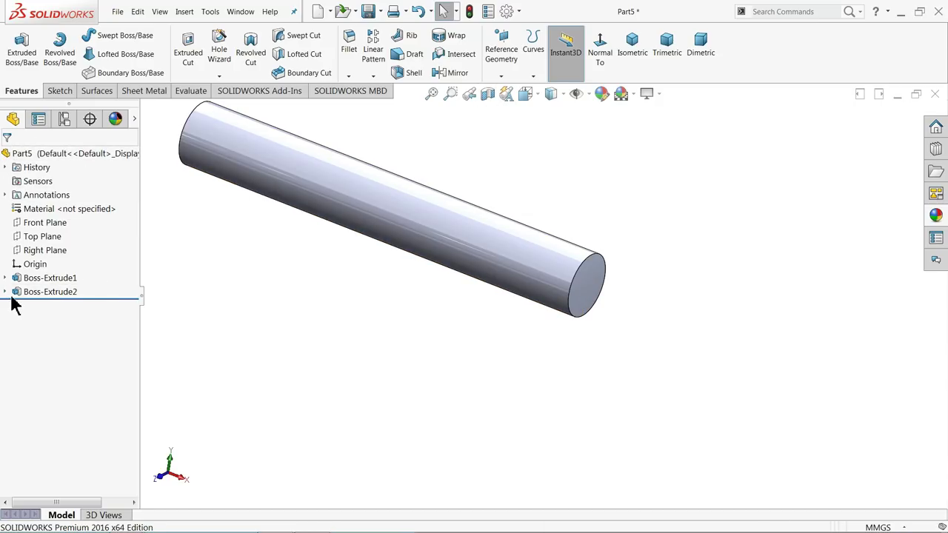
pyautogui.click(19, 292)
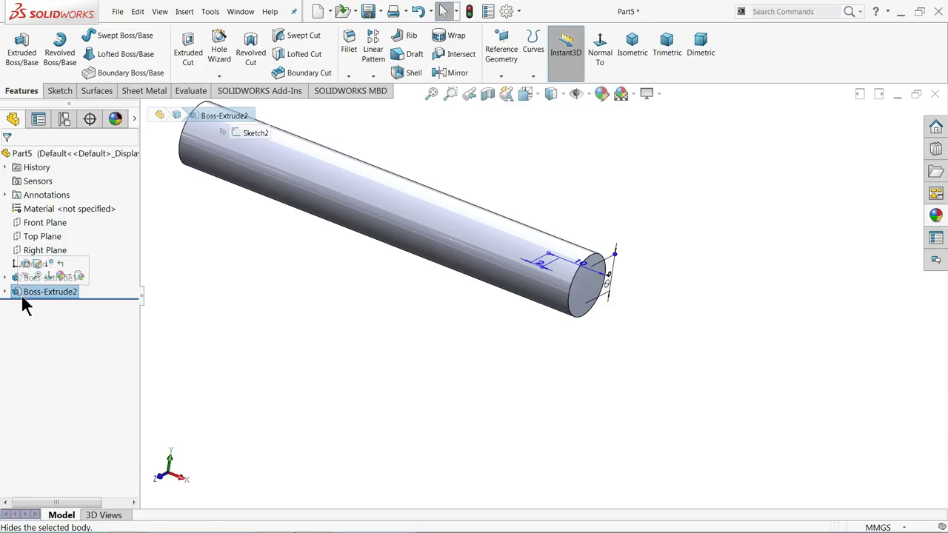
# Delete the ring boss Boss-Extrude2, keeping Sketch2 and selecting it as the cut profile
pyautogui.rightClick(24, 305)
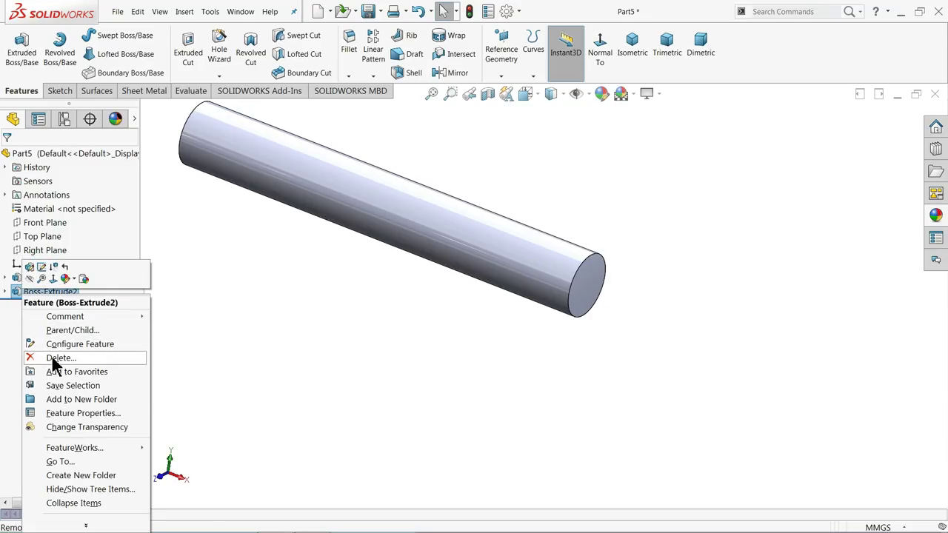
pyautogui.click(55, 359)
pyautogui.click(26, 293)
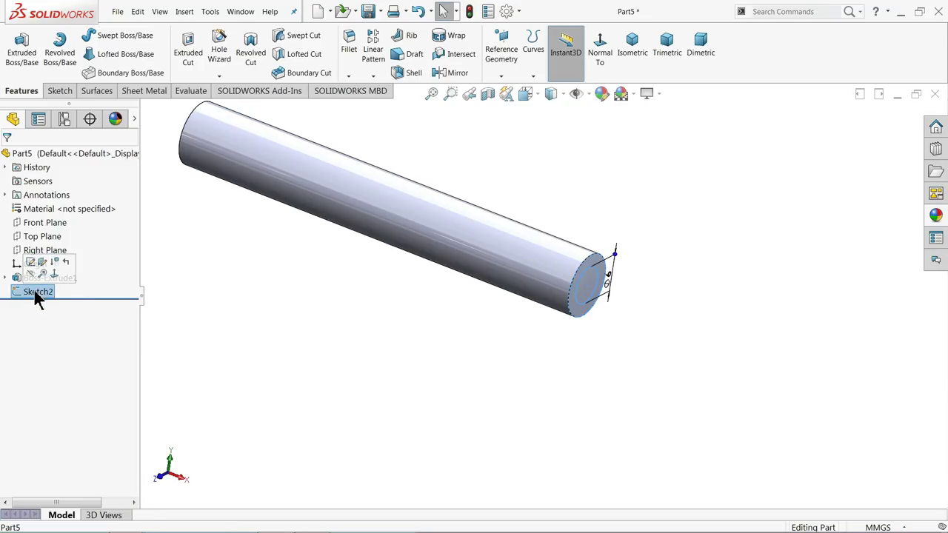
pyautogui.click(62, 91)
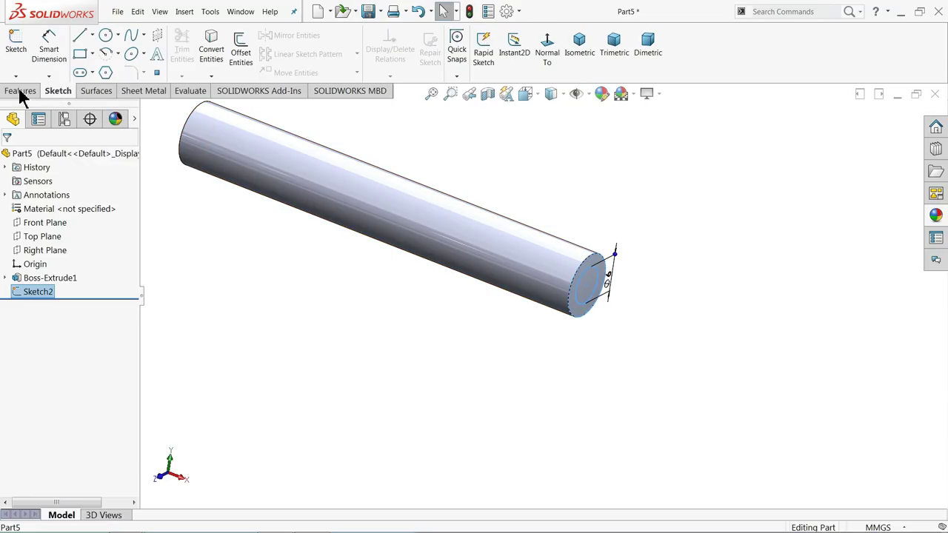
pyautogui.click(22, 91)
# Cut-extrude Sketch2 into a 2 mm groove starting 10 mm offset, with both directions reversed
pyautogui.click(191, 66)
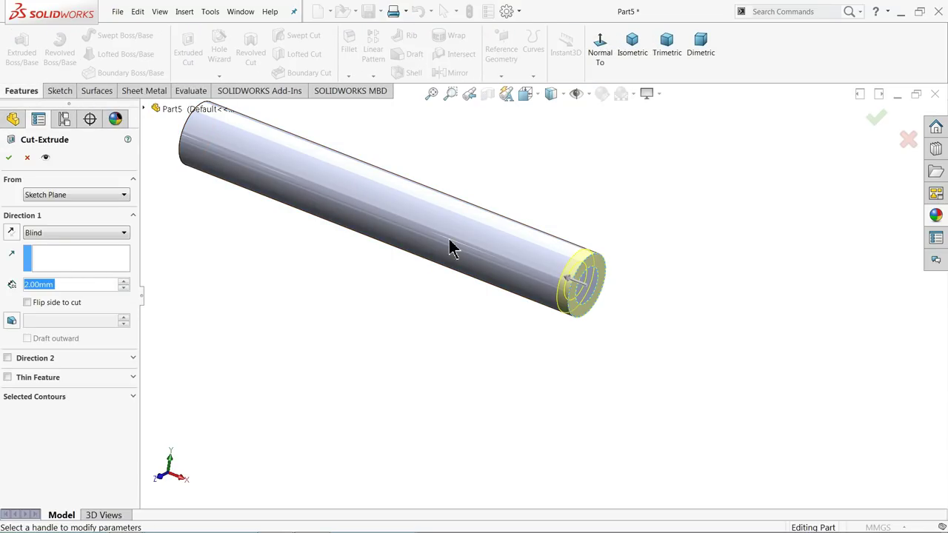
pyautogui.scroll(-2, 544, 263)
pyautogui.scroll(-2, 496, 289)
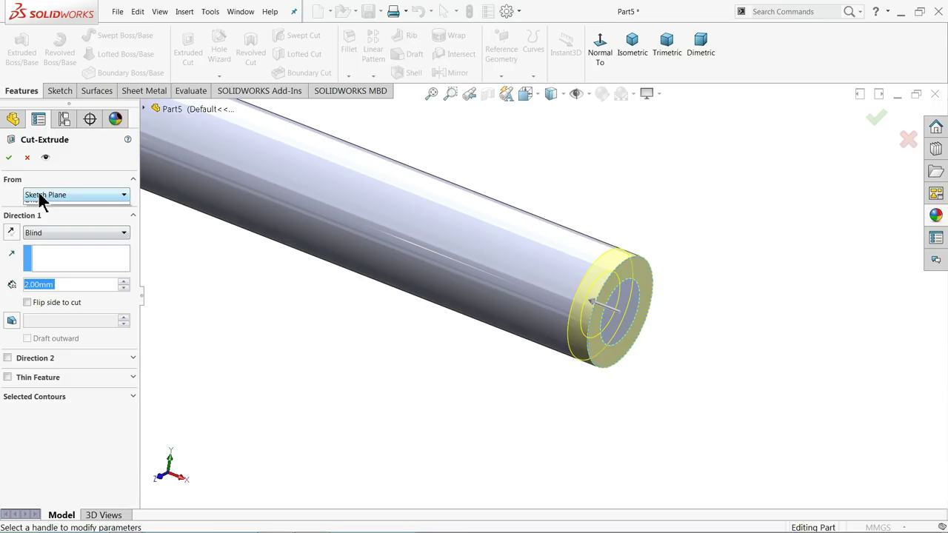
pyautogui.click(48, 234)
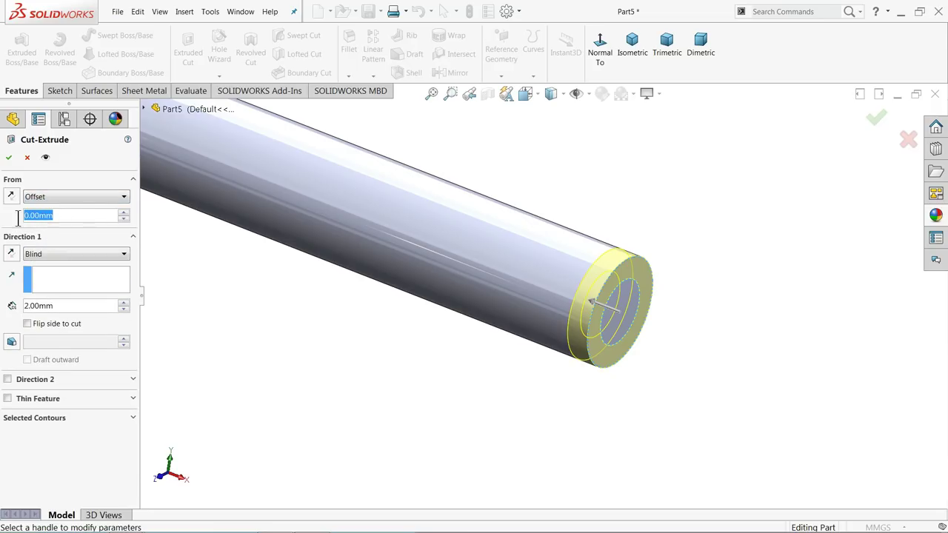
pyautogui.write('10')
pyautogui.press('Return')
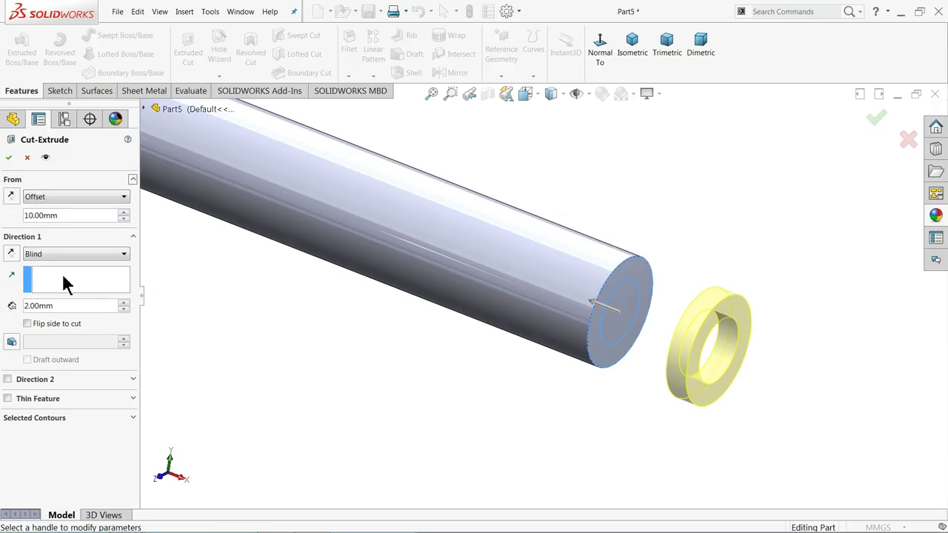
pyautogui.click(12, 196)
pyautogui.moveTo(311, 355)
pyautogui.mouseDown(button='middle')
pyautogui.moveTo(334, 356)
pyautogui.moveTo(178, 310)
pyautogui.mouseUp(button='middle')
pyautogui.click(13, 253)
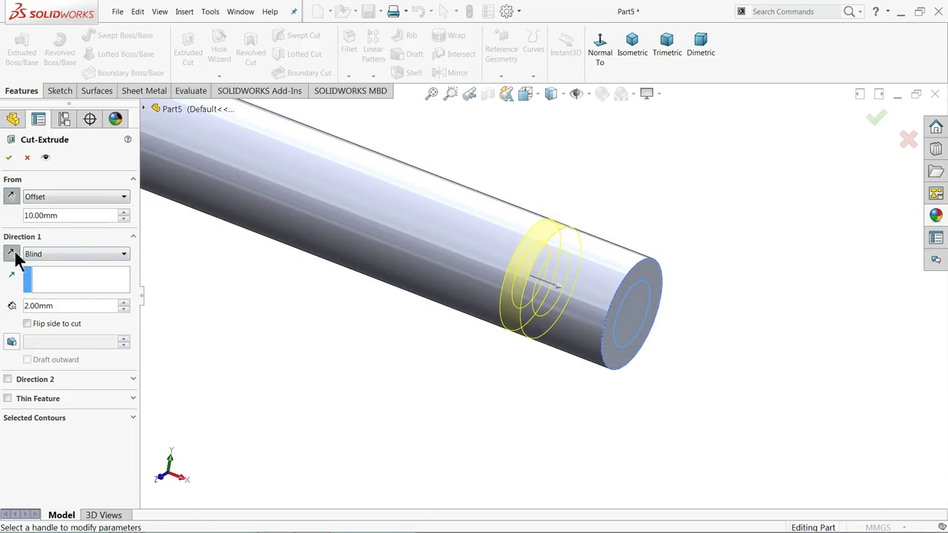
pyautogui.moveTo(330, 311); pyautogui.dragTo(506, 322, button='middle')
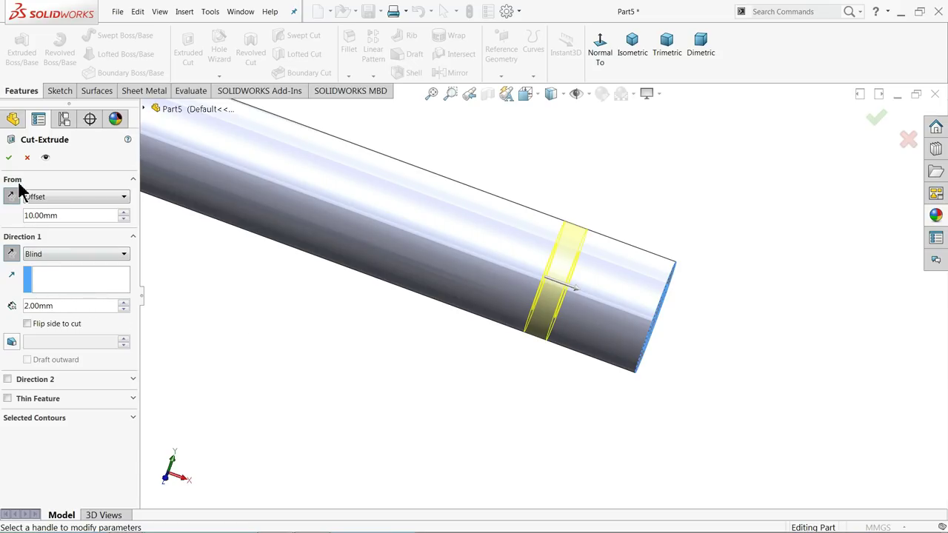
pyautogui.press('Return')
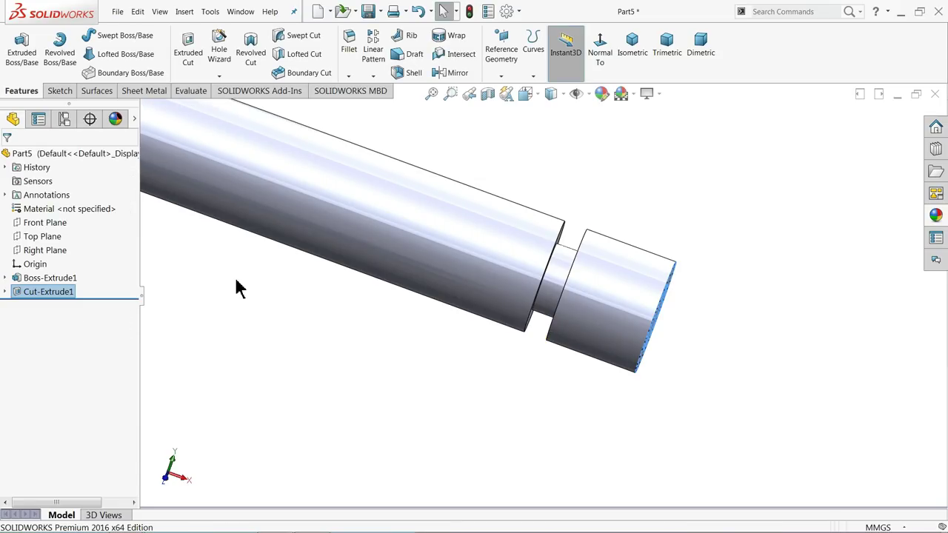
# Start a sketch on the shaft's plain end face and convert its outer edge
pyautogui.moveTo(256, 285)
pyautogui.mouseDown(button='middle')
pyautogui.moveTo(479, 293)
pyautogui.moveTo(410, 293)
pyautogui.moveTo(254, 266)
pyautogui.moveTo(286, 279)
pyautogui.moveTo(328, 359)
pyautogui.mouseUp(button='middle')
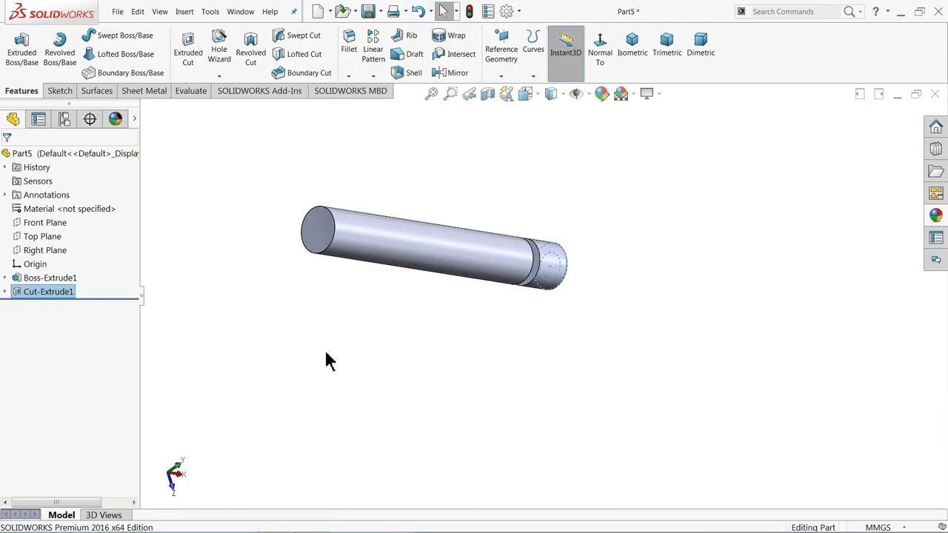
pyautogui.scroll(-3, 336, 267)
pyautogui.scroll(-2, 335, 267)
pyautogui.click(392, 234)
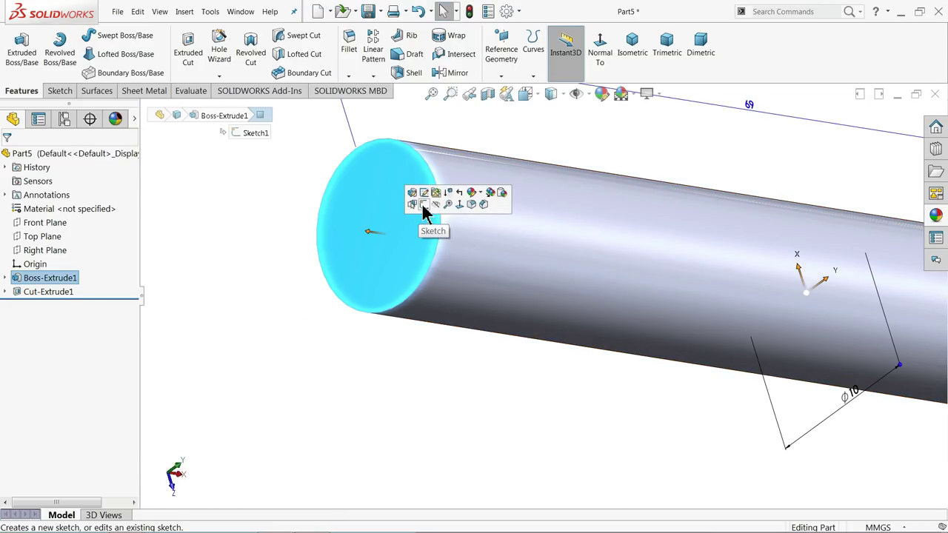
pyautogui.click(422, 213)
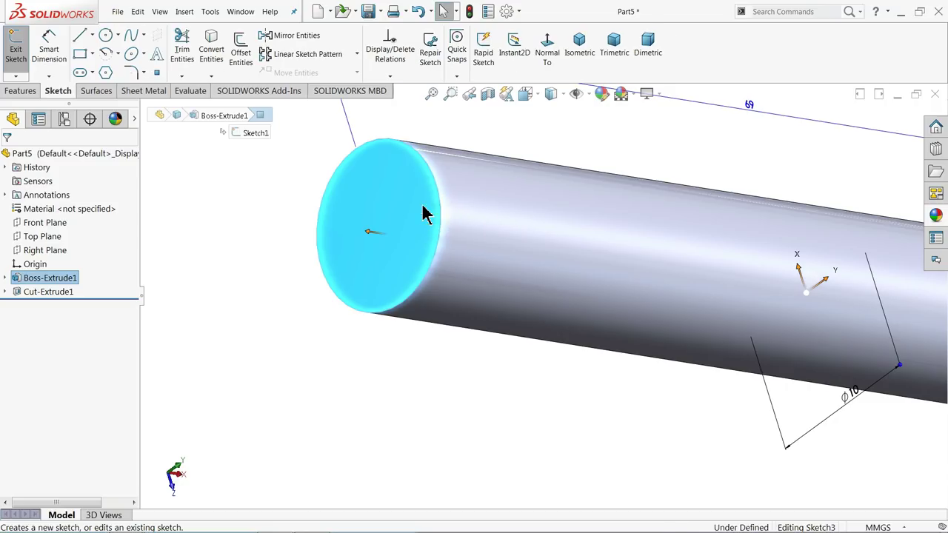
pyautogui.click(221, 55)
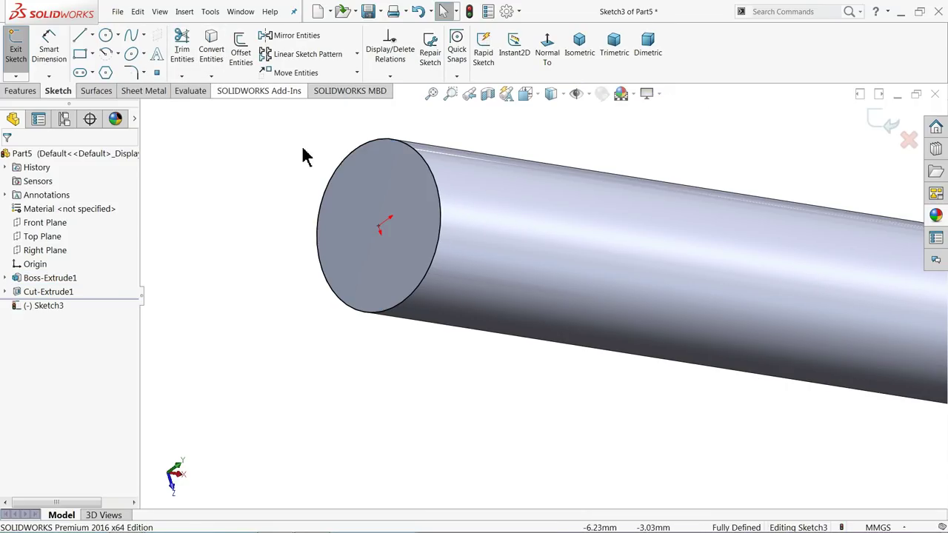
# Draw a circle centred on the origin and dimension it to 8 mm diameter
pyautogui.click(107, 36)
pyautogui.click(379, 226)
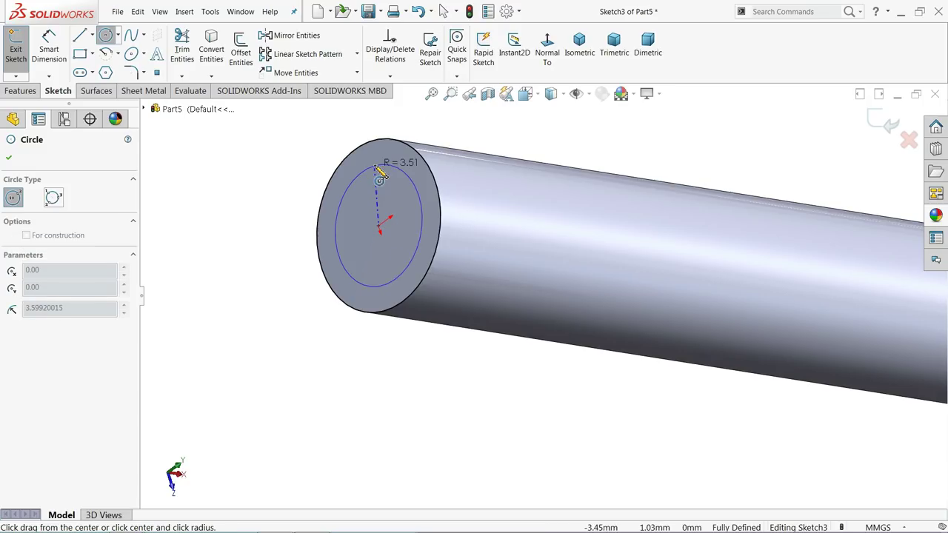
pyautogui.click(387, 159)
pyautogui.press('Escape')
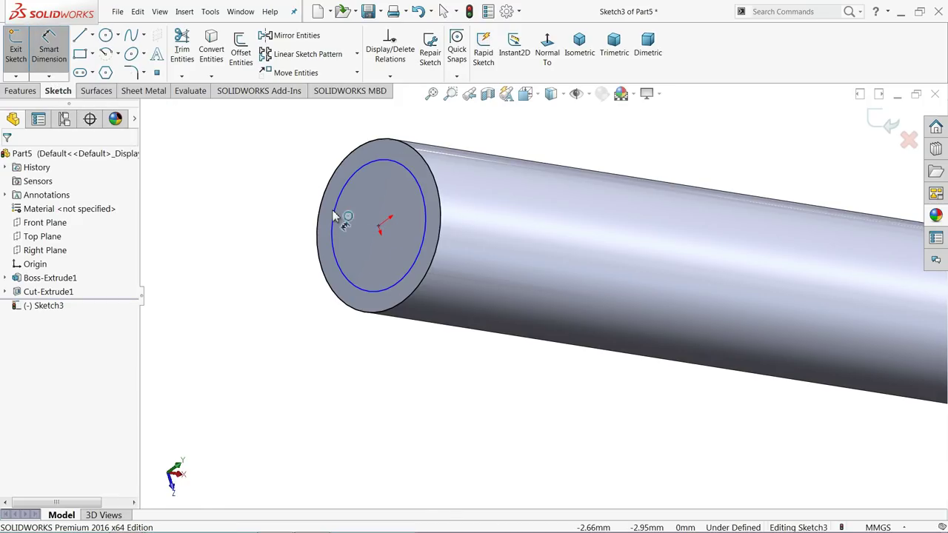
pyautogui.click(339, 213)
pyautogui.click(285, 209)
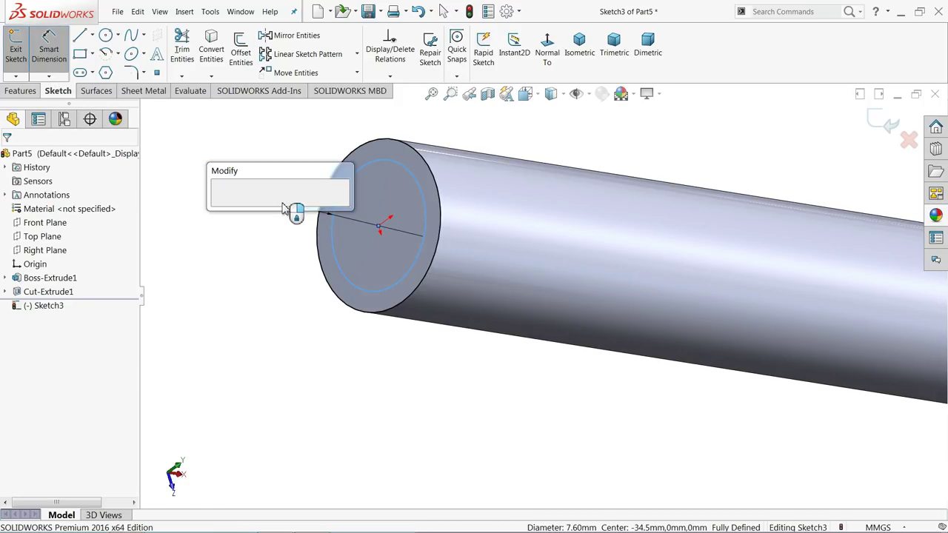
pyautogui.write('8')
pyautogui.click(222, 210)
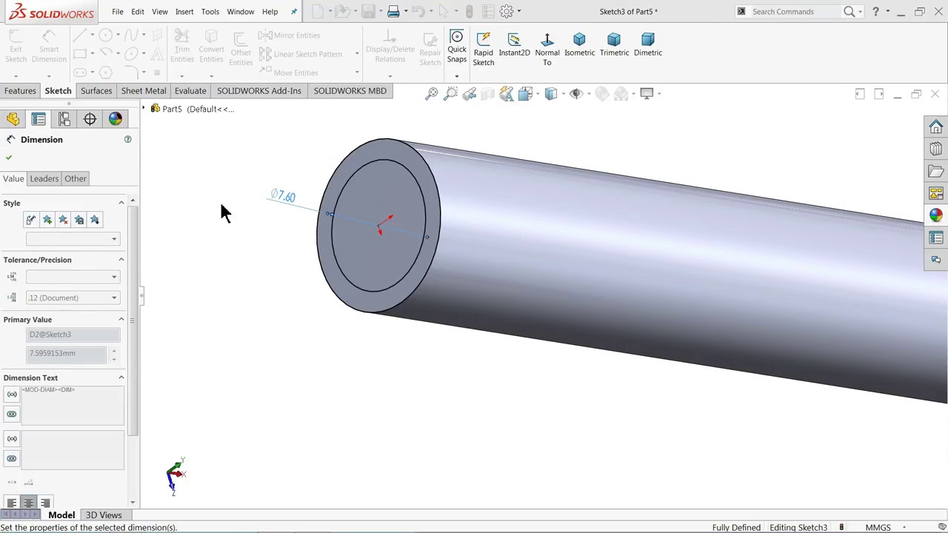
pyautogui.click(22, 90)
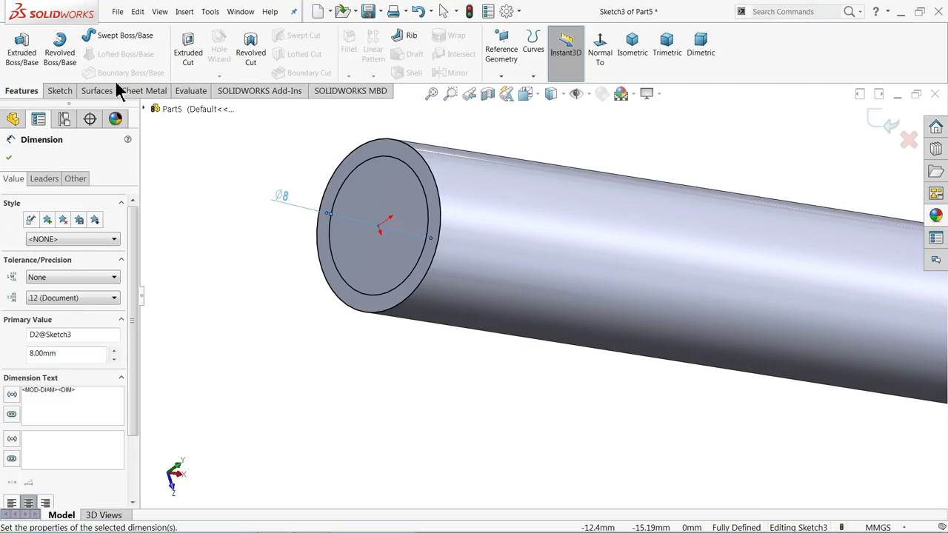
# Start an extruded cut 1.5 mm deep, beginning from a 5 mm offset
pyautogui.click(189, 55)
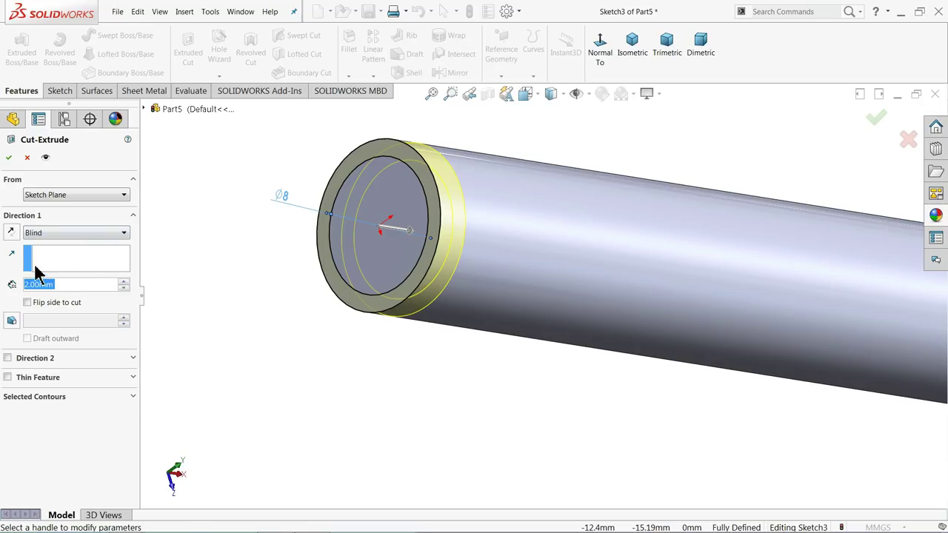
pyautogui.write('1.5')
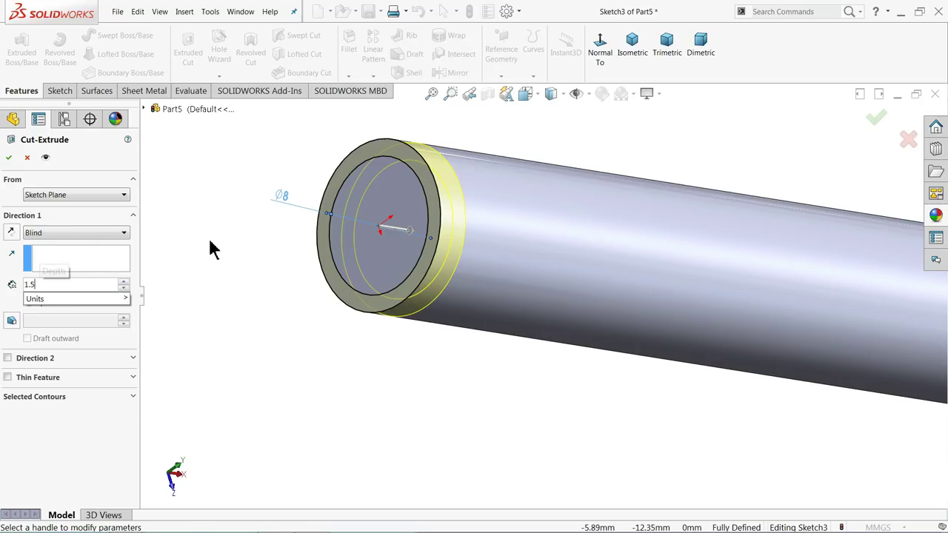
pyautogui.press('Return')
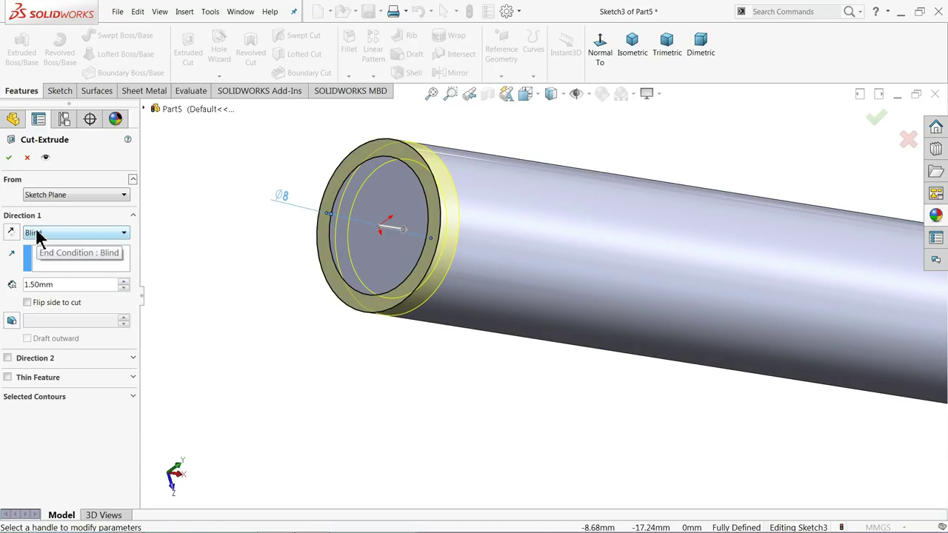
pyautogui.click(34, 194)
pyautogui.click(37, 236)
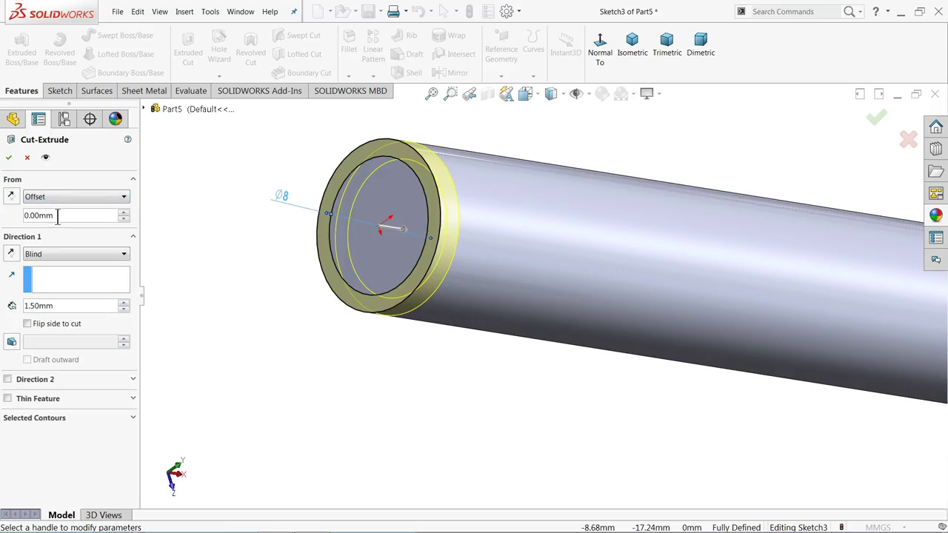
pyautogui.doubleClick(46, 215)
pyautogui.write('5')
pyautogui.press('Return')
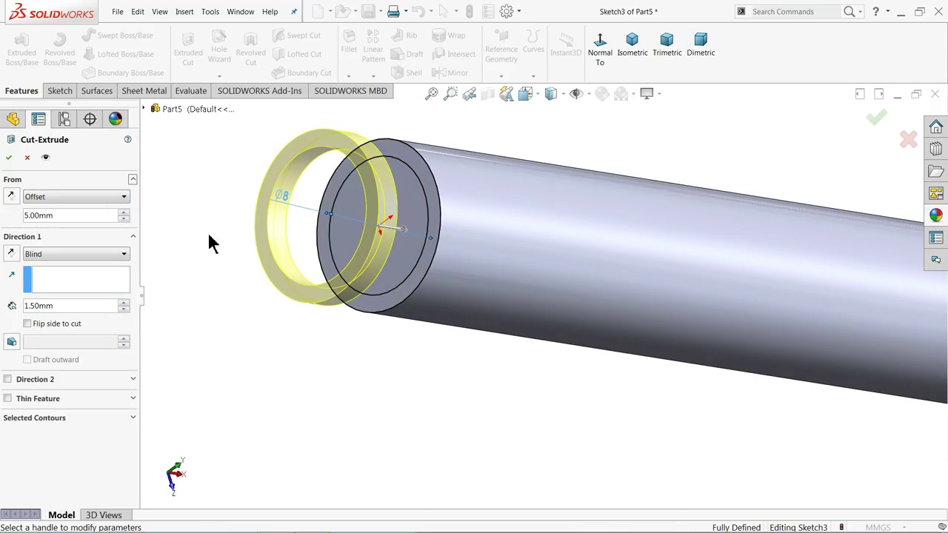
# Reverse both the offset and cut direction so the groove lands on the shaft, then accept it
pyautogui.moveTo(244, 268); pyautogui.dragTo(211, 260, button='middle')
pyautogui.click(10, 197)
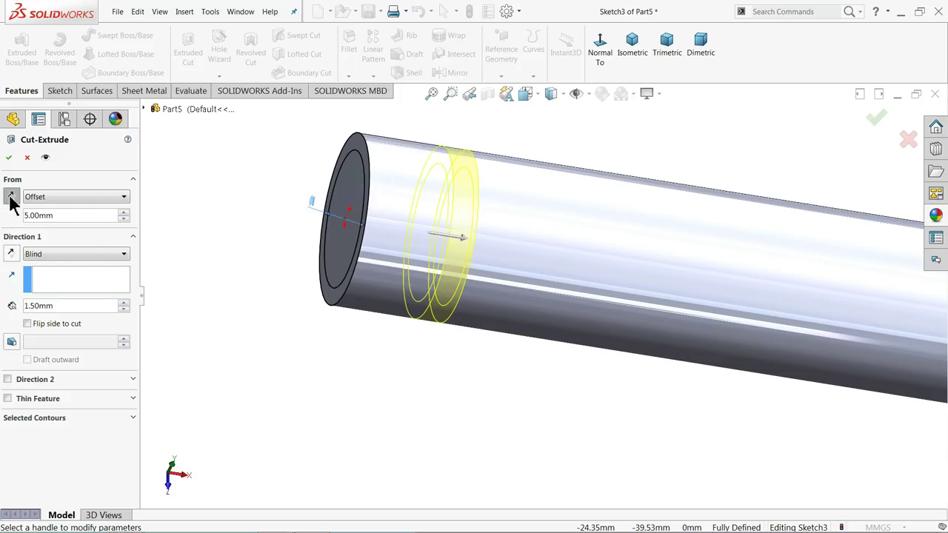
pyautogui.scroll(-1, 419, 243)
pyautogui.scroll(-1, 418, 243)
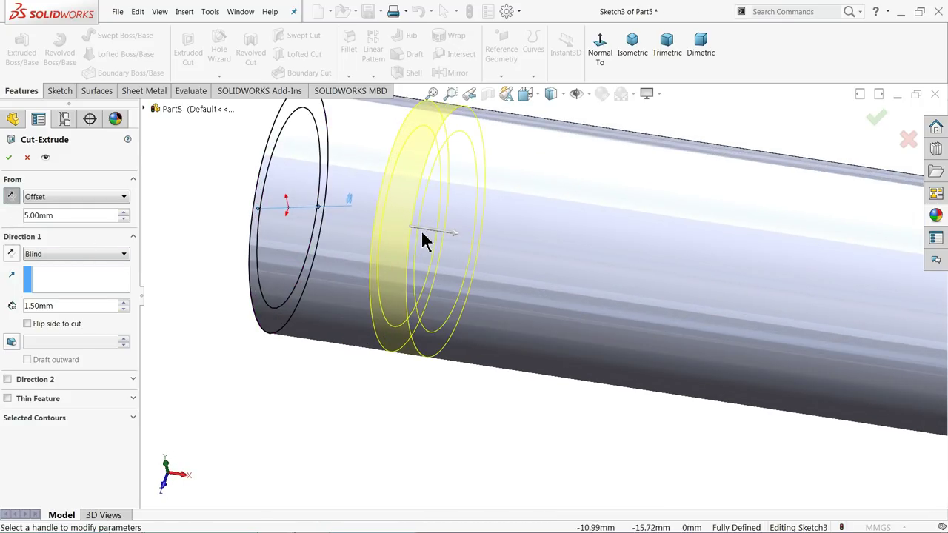
pyautogui.click(12, 254)
pyautogui.scroll(2, 228, 262)
pyautogui.moveTo(229, 262)
pyautogui.mouseDown(button='middle')
pyautogui.moveTo(246, 260)
pyautogui.moveTo(149, 253)
pyautogui.mouseUp(button='middle')
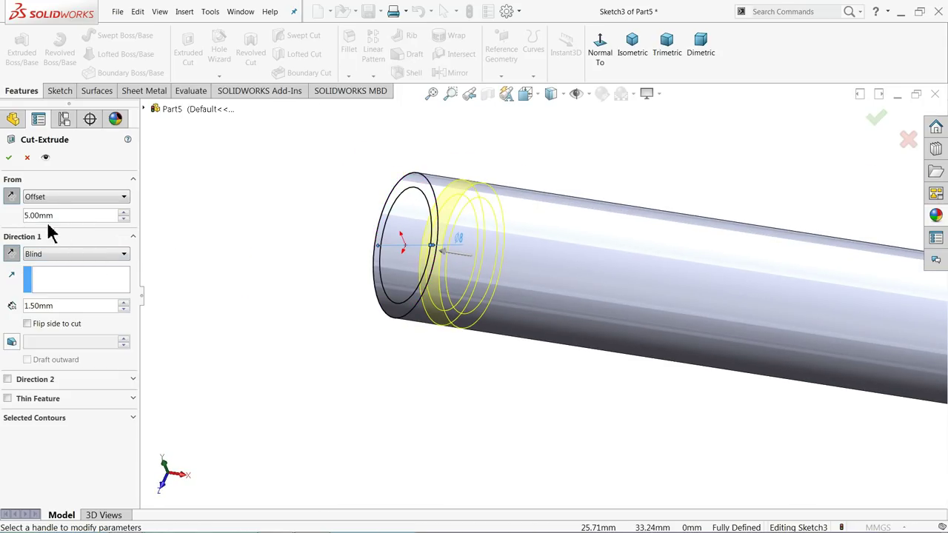
pyautogui.click(9, 159)
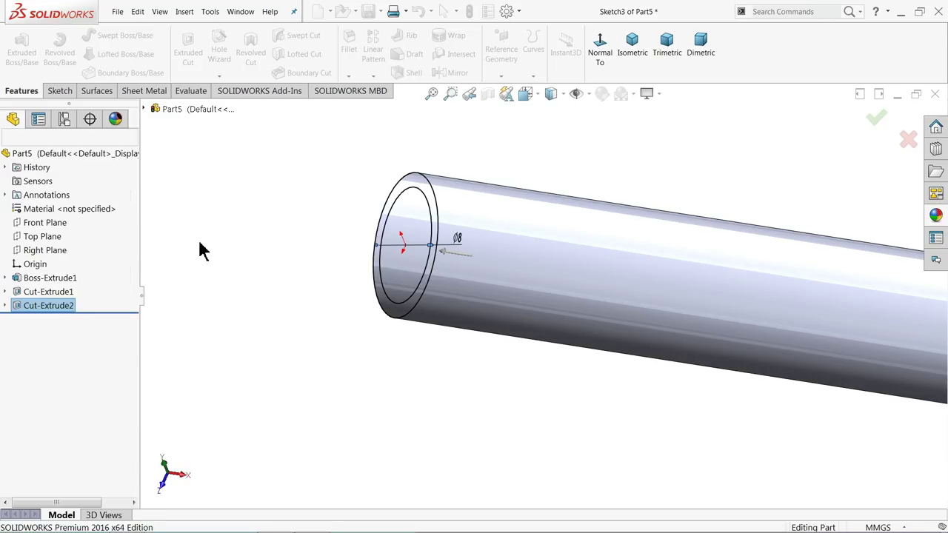
pyautogui.moveTo(392, 248)
pyautogui.mouseDown(button='middle')
pyautogui.moveTo(485, 270)
pyautogui.moveTo(391, 247)
pyautogui.mouseUp(button='middle')
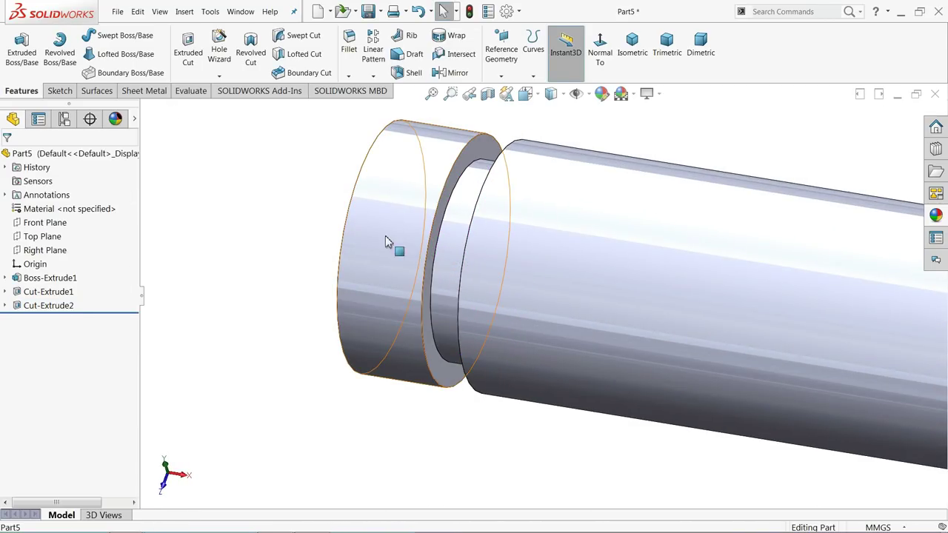
# Chamfer both shaft end-face edges at 0.5 mm × 45°
pyautogui.click(349, 76)
pyautogui.click(349, 100)
pyautogui.write('0.5')
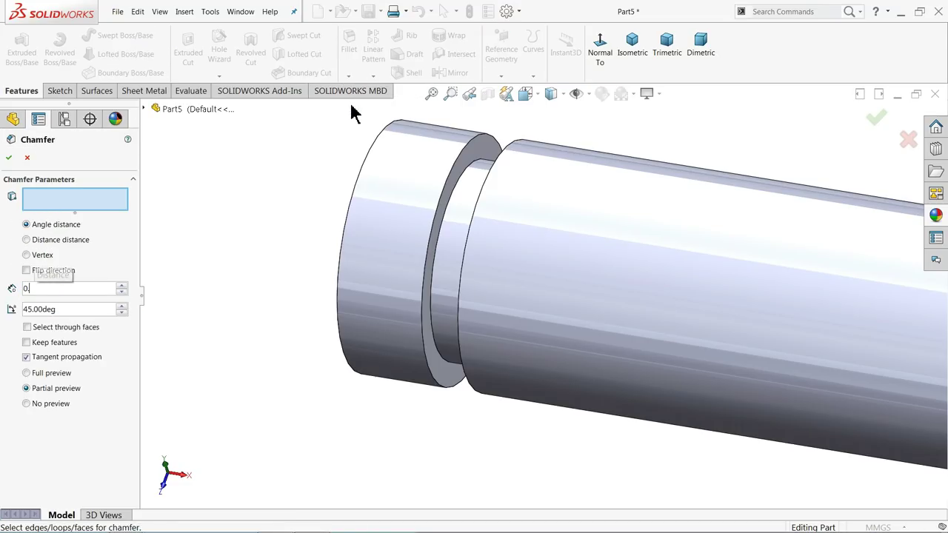
pyautogui.press('Return')
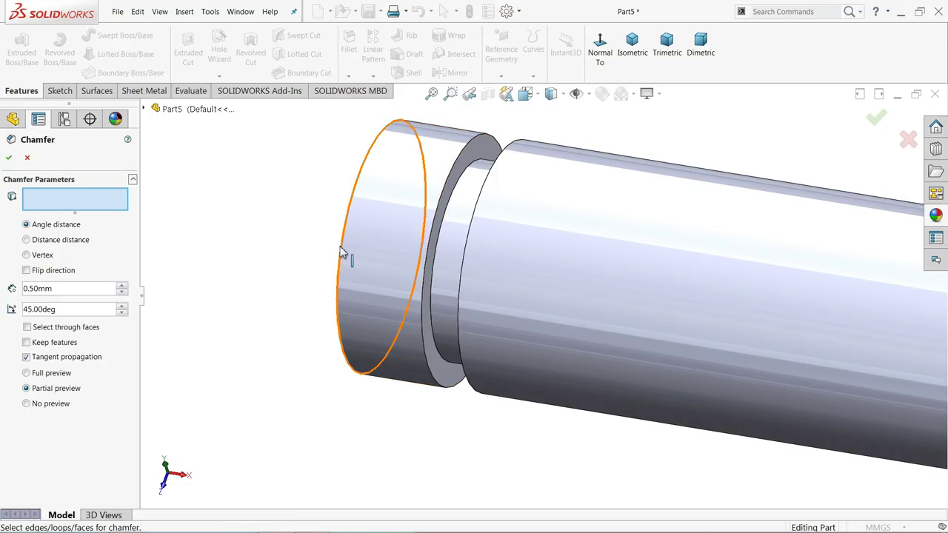
pyautogui.click(343, 249)
pyautogui.scroll(10, 355, 285)
pyautogui.scroll(-3, 804, 328)
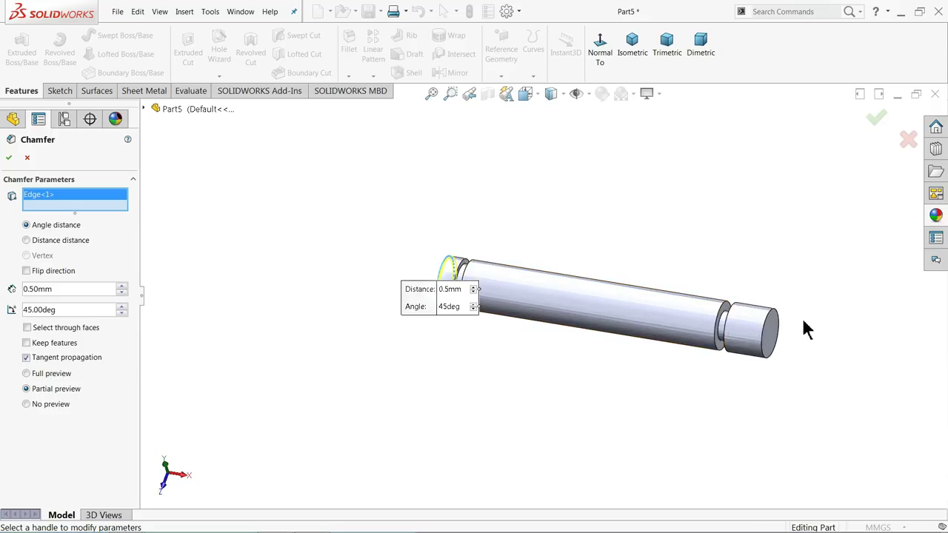
pyautogui.scroll(-3, 707, 326)
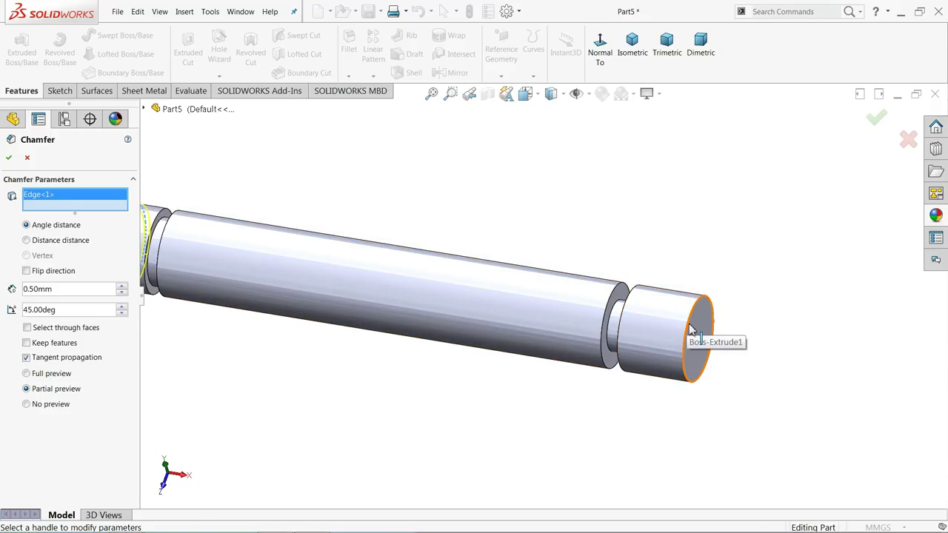
pyautogui.click(690, 329)
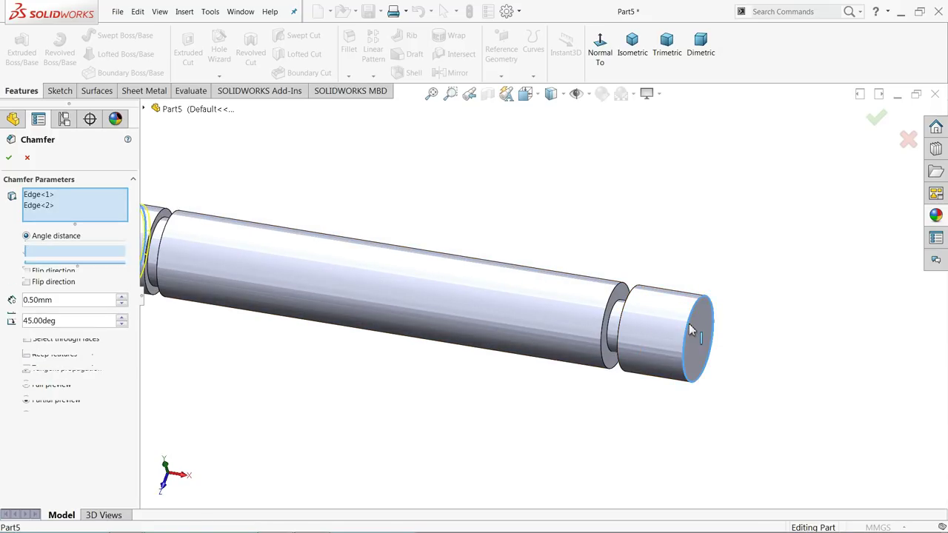
pyautogui.click(876, 119)
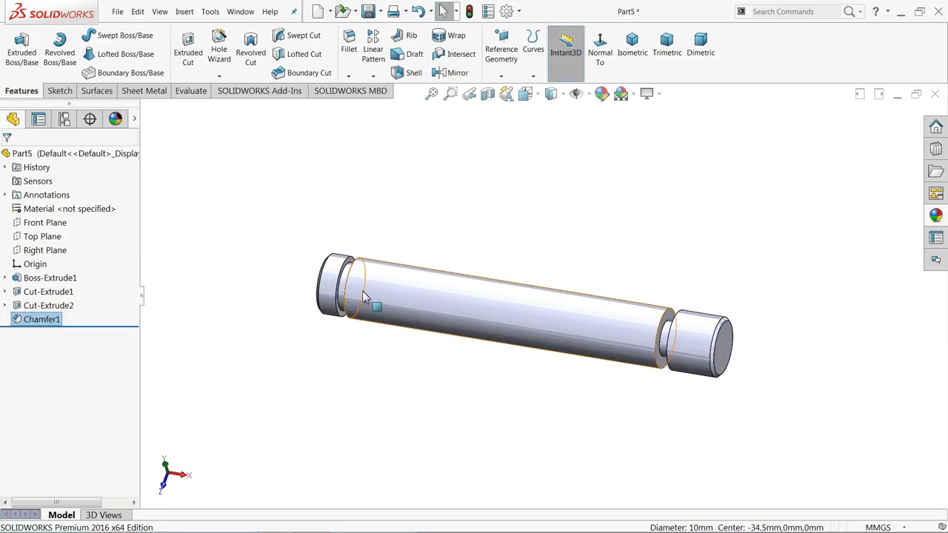
# Open Sketch4 on the Front Plane, view it normal and zoomed in, with Straight Slot chosen
pyautogui.click(632, 63)
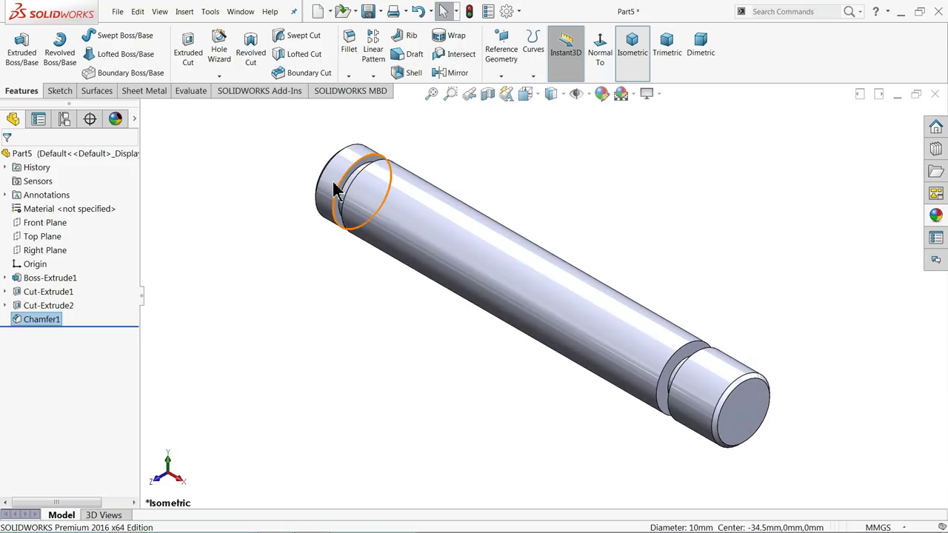
pyautogui.click(45, 222)
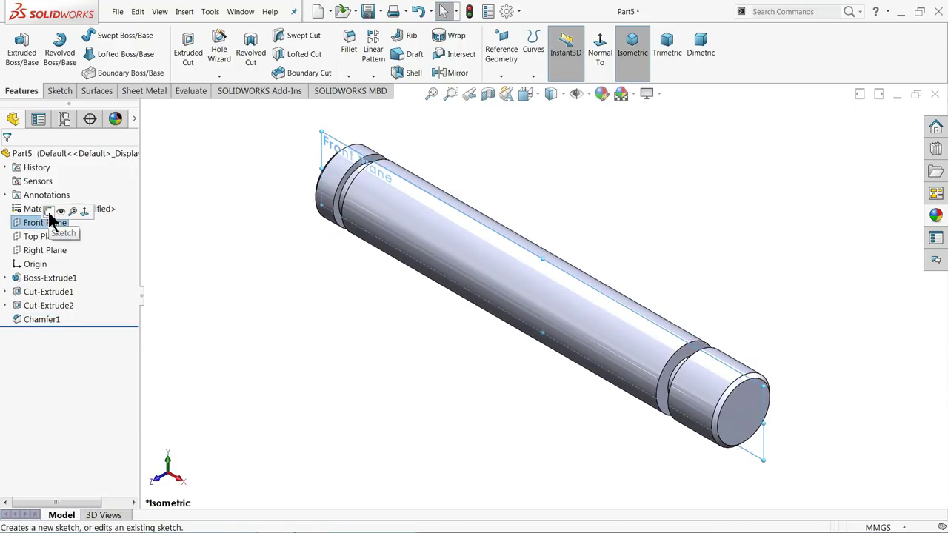
pyautogui.click(49, 213)
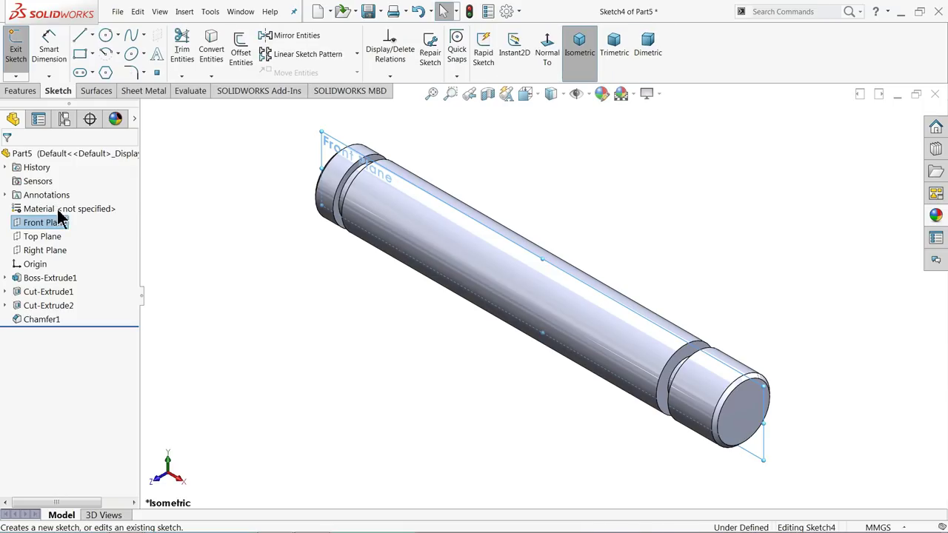
pyautogui.click(547, 53)
pyautogui.scroll(-2, 437, 303)
pyautogui.scroll(-1, 430, 309)
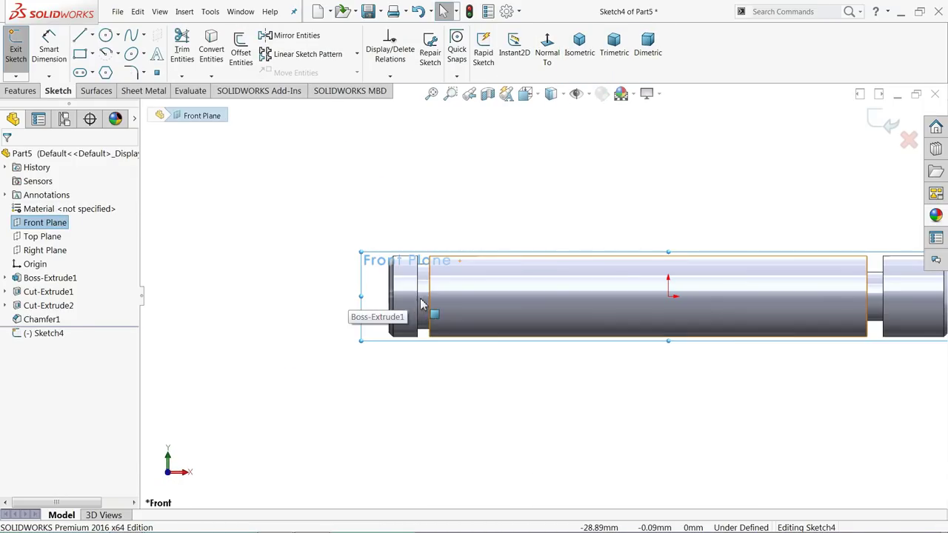
pyautogui.scroll(-1, 572, 300)
pyautogui.scroll(-1, 571, 300)
pyautogui.scroll(-2, 417, 303)
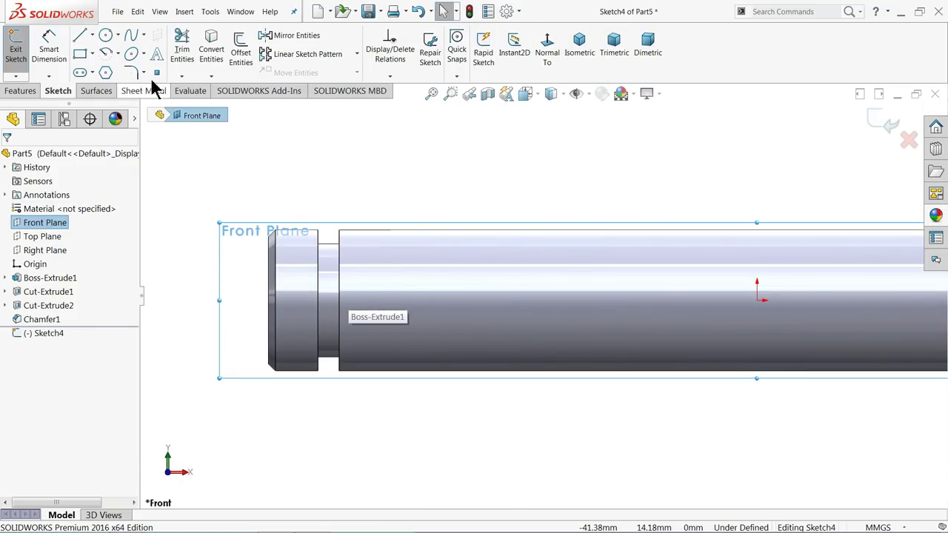
pyautogui.click(93, 72)
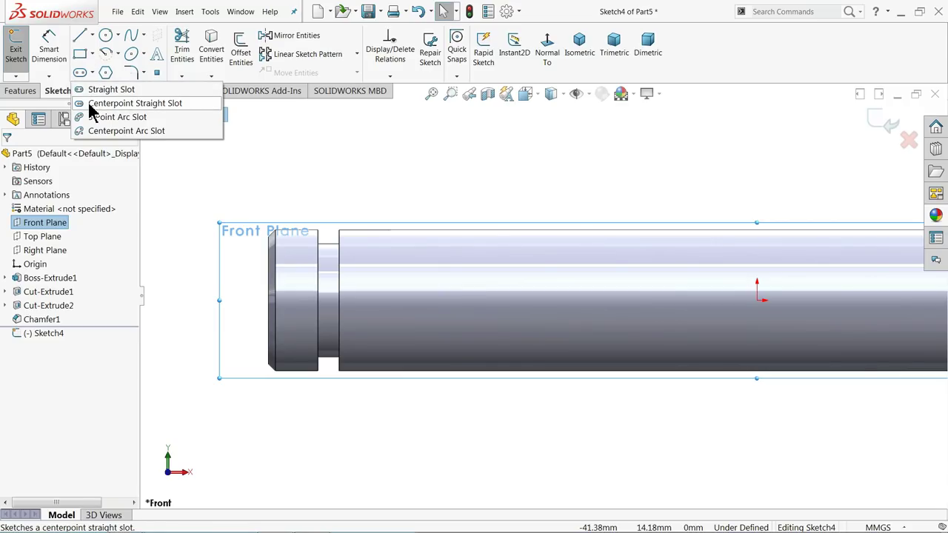
pyautogui.click(94, 94)
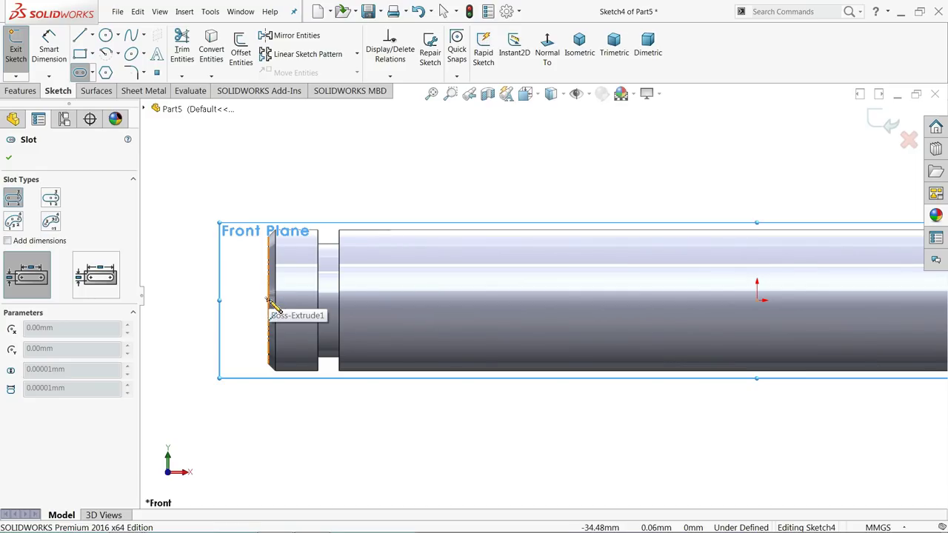
# Draw a straight slot along the shaft and a vertical line at the shaft's left end
pyautogui.click(268, 300)
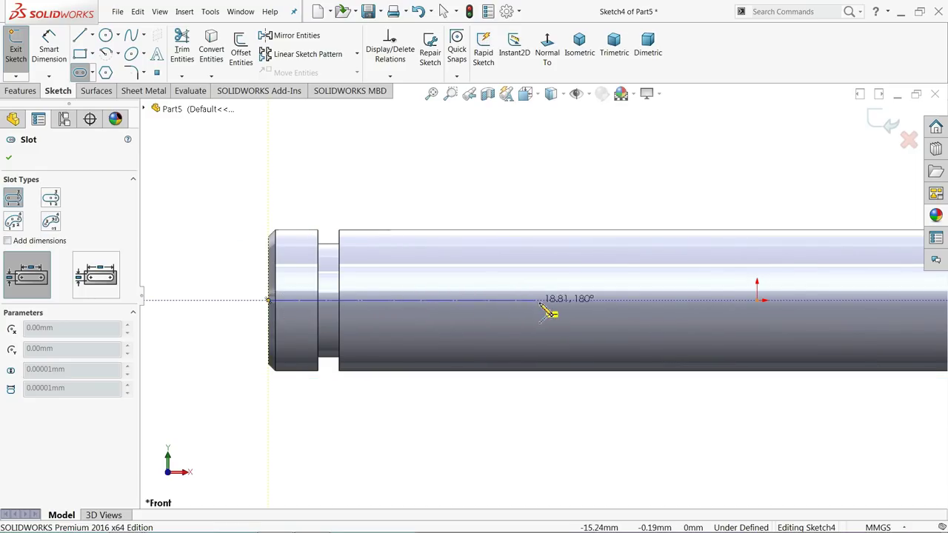
pyautogui.click(579, 300)
pyautogui.click(591, 276)
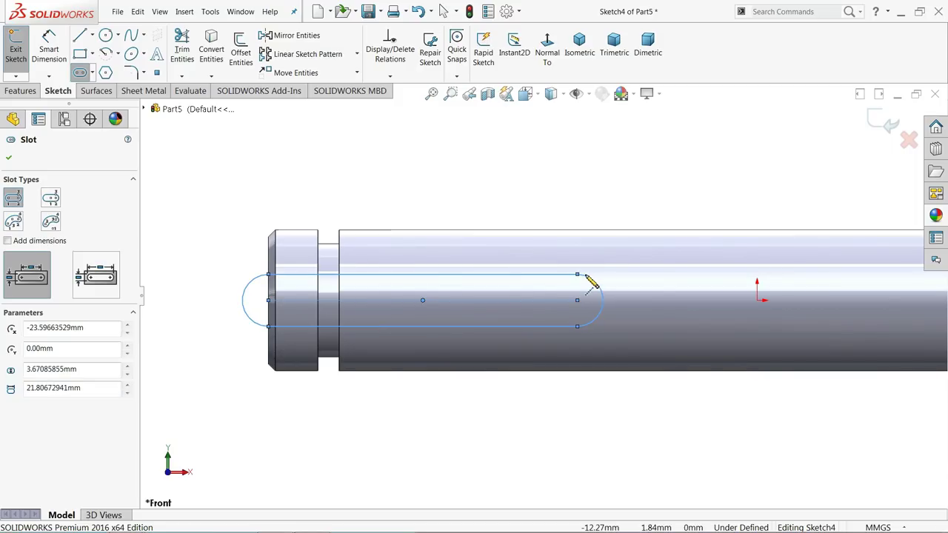
pyautogui.scroll(-3, 281, 319)
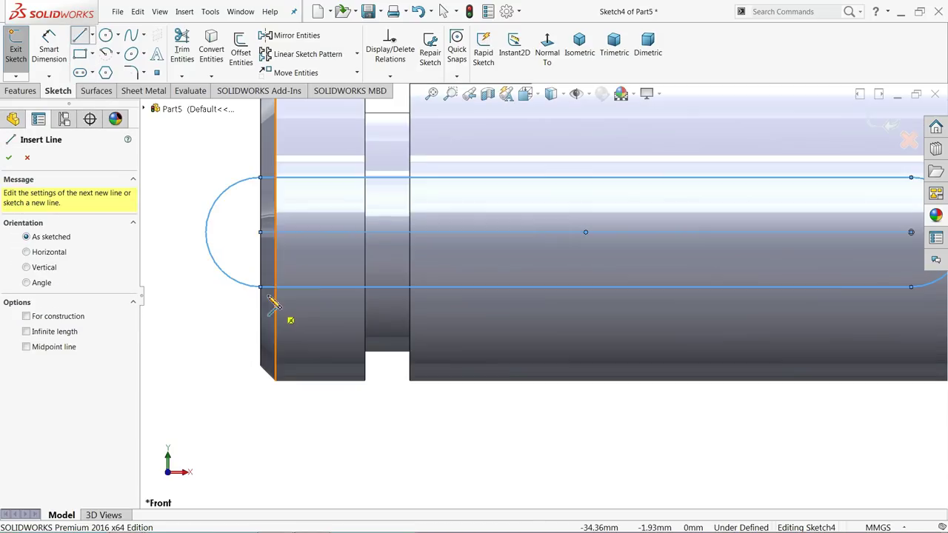
pyautogui.click(260, 177)
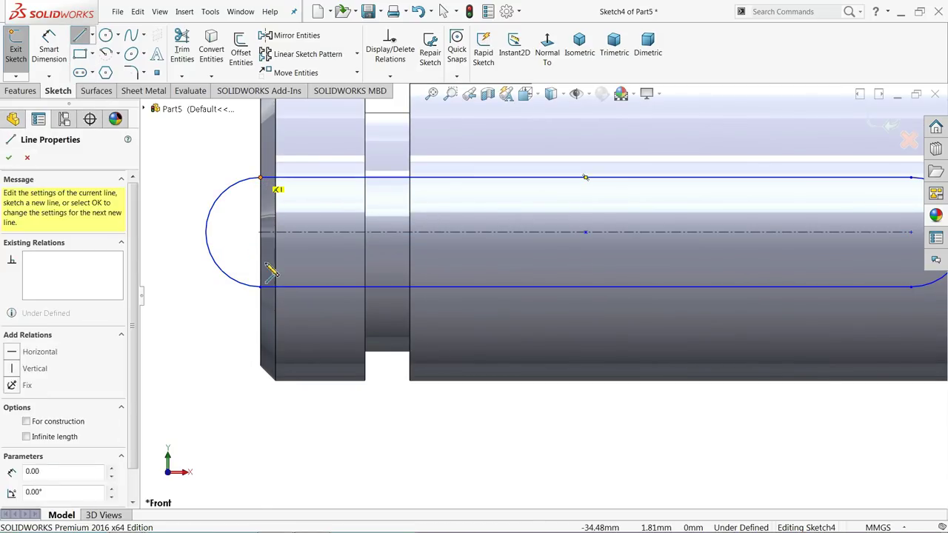
pyautogui.click(260, 286)
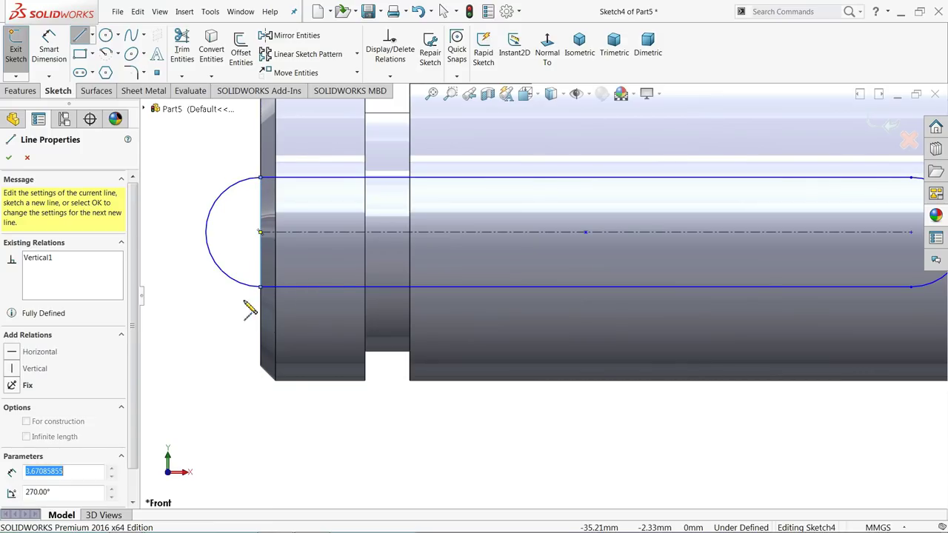
pyautogui.rightClick(198, 310)
pyautogui.click(215, 319)
# Trim away the slot's rounded left end arc
pyautogui.click(227, 281)
pyautogui.press('Delete')
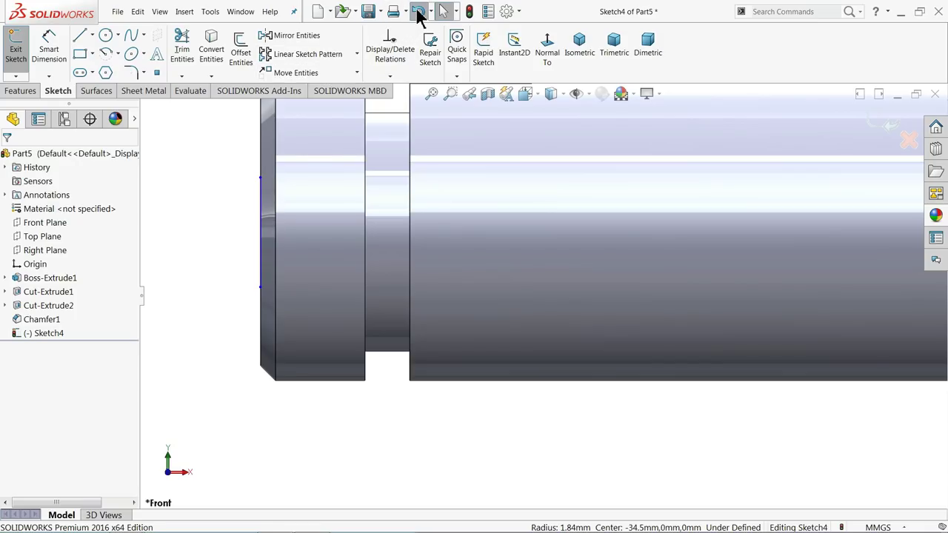
pyautogui.click(417, 11)
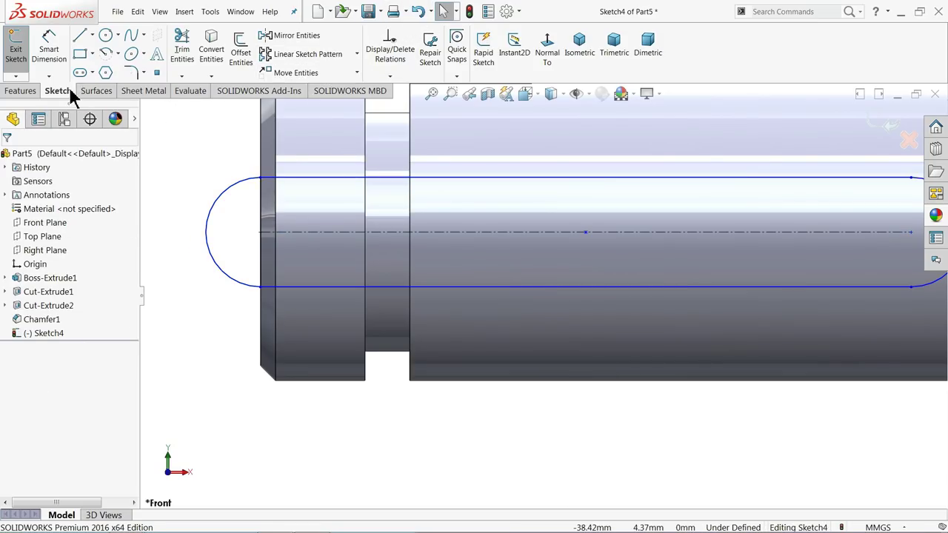
pyautogui.click(181, 52)
pyautogui.moveTo(200, 174); pyautogui.dragTo(227, 232)
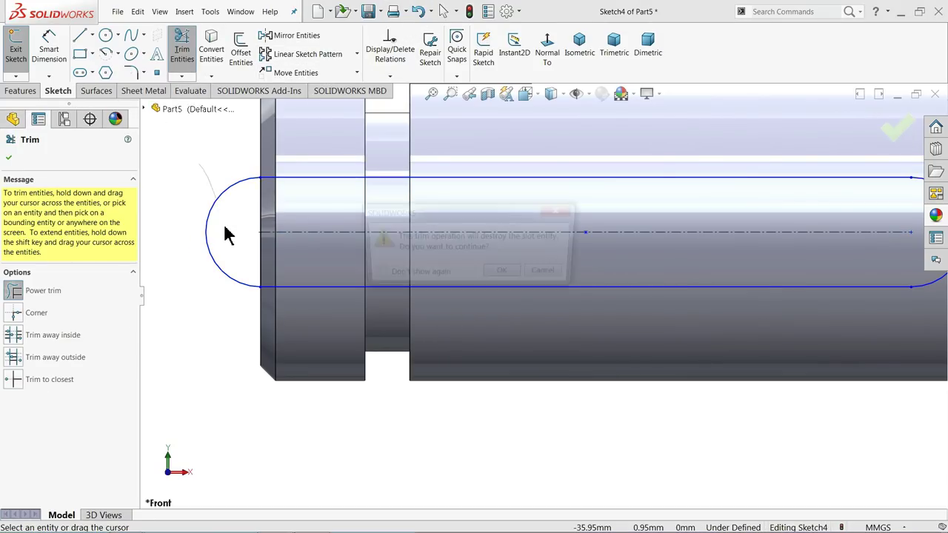
pyautogui.click(493, 279)
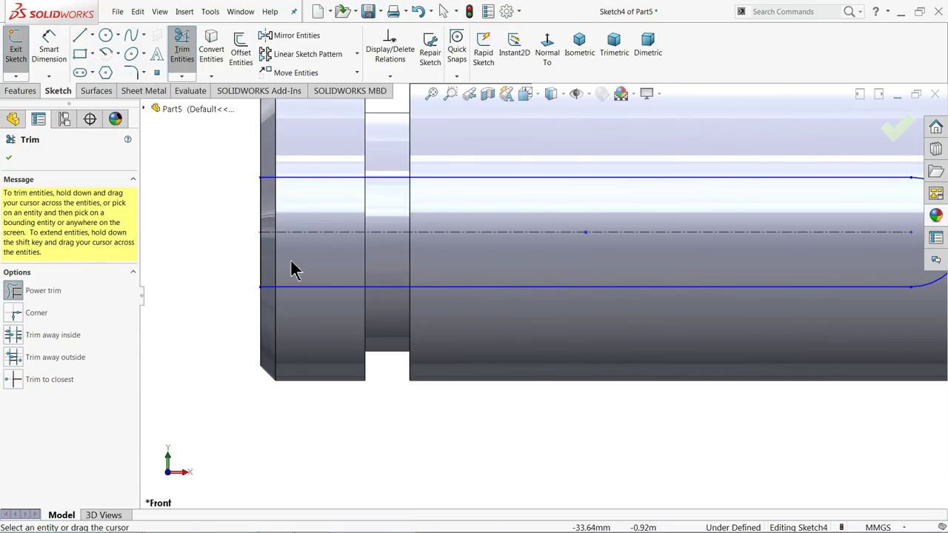
pyautogui.click(9, 159)
# Dimension the slot centreline to 25.5 and its end arc to R1.5
pyautogui.scroll(3, 241, 239)
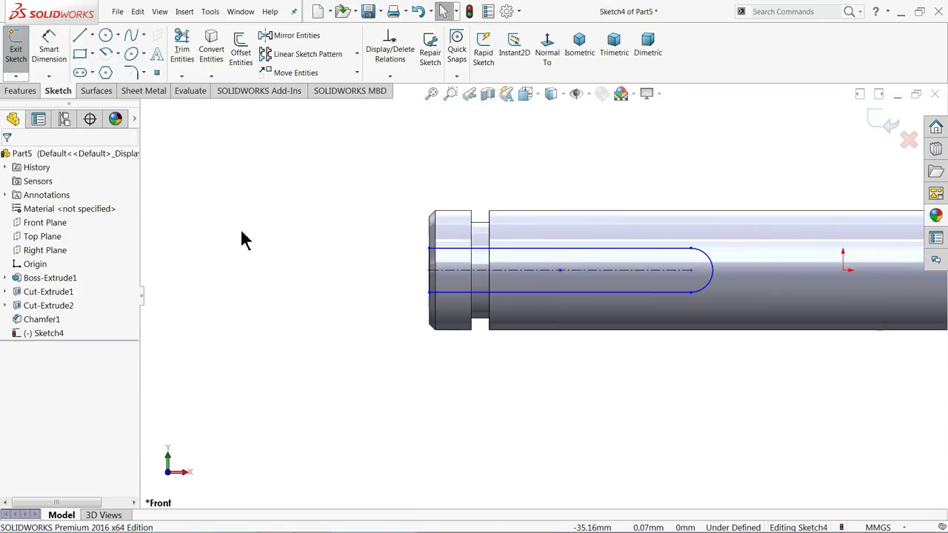
pyautogui.scroll(1, 696, 294)
pyautogui.click(49, 46)
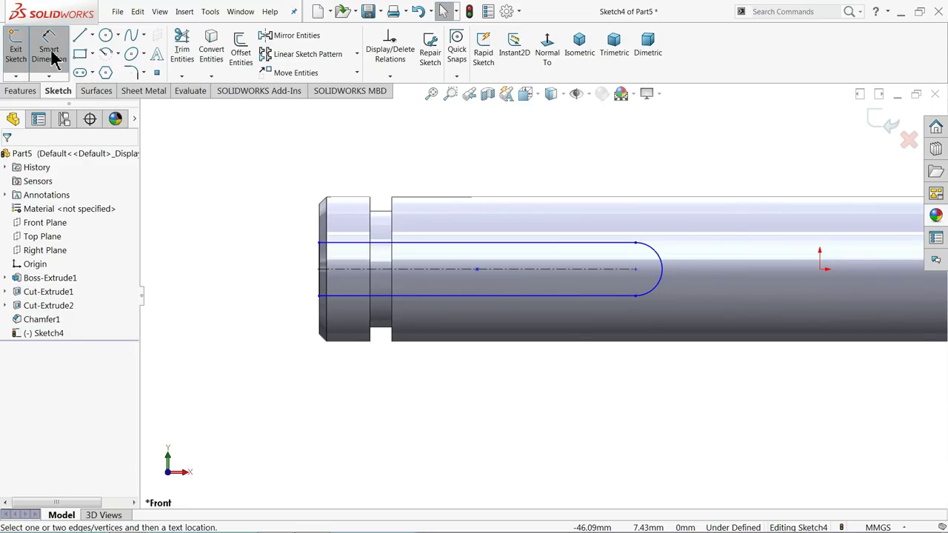
pyautogui.click(450, 276)
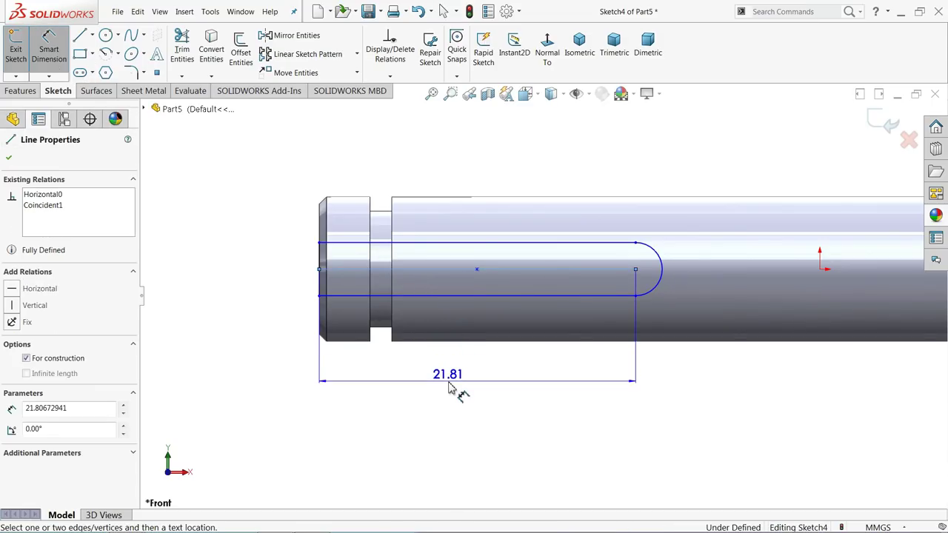
pyautogui.click(448, 391)
pyautogui.write('25.5')
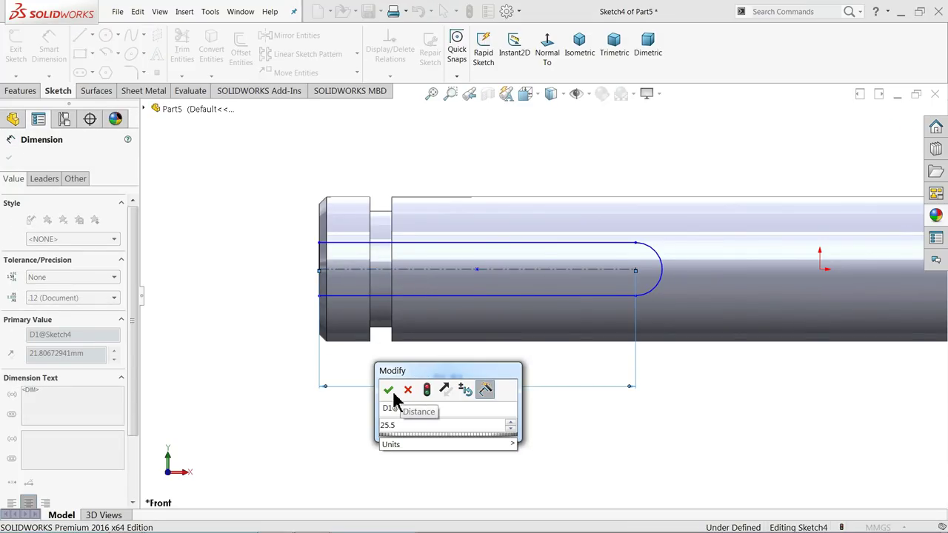
pyautogui.click(388, 390)
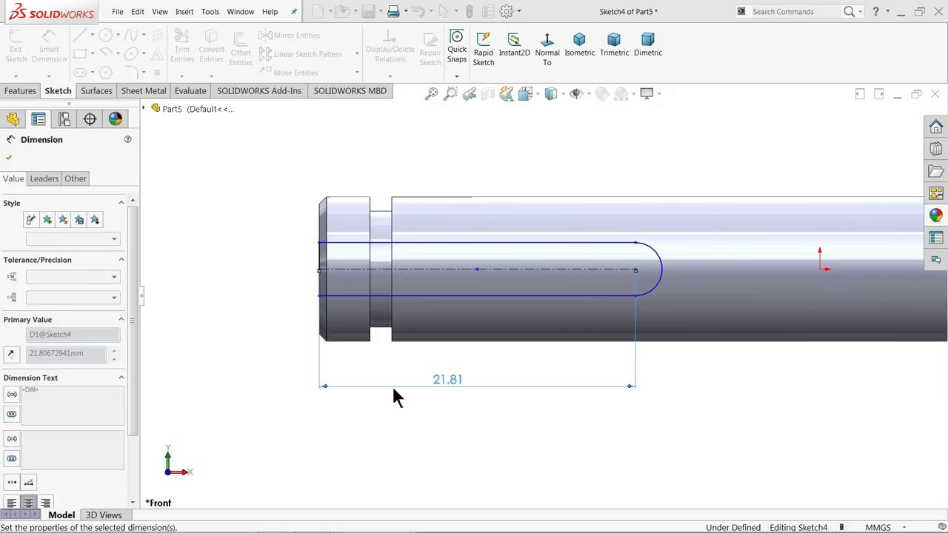
pyautogui.click(711, 261)
pyautogui.click(749, 177)
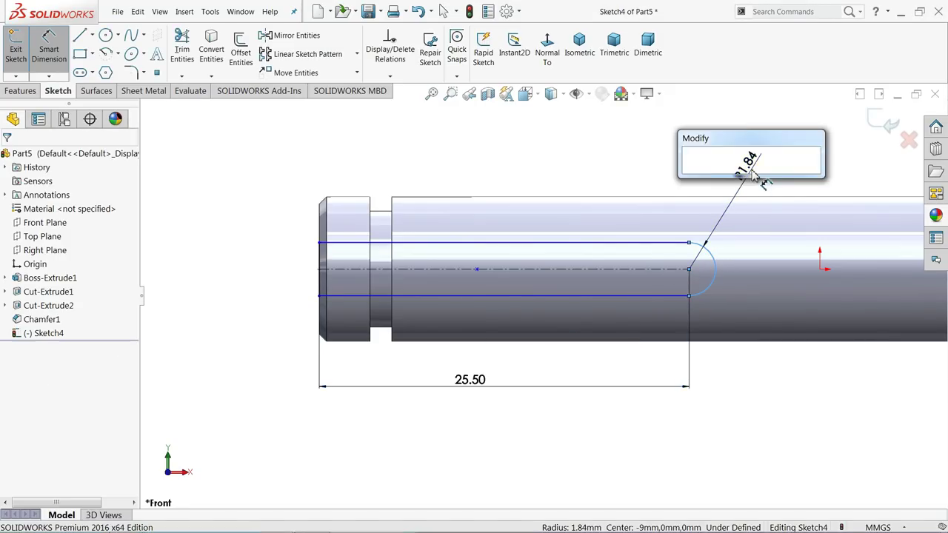
pyautogui.write('1.5')
pyautogui.press('Return')
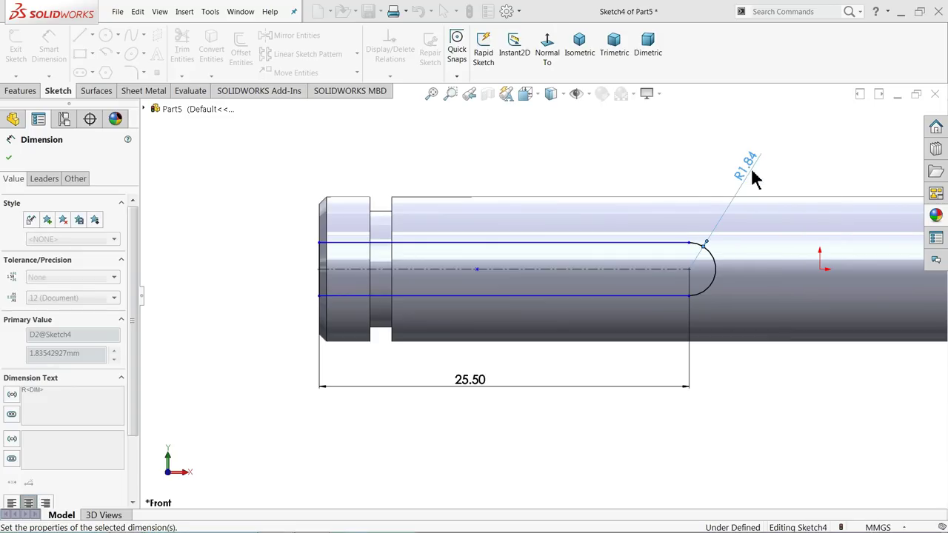
pyautogui.click(9, 160)
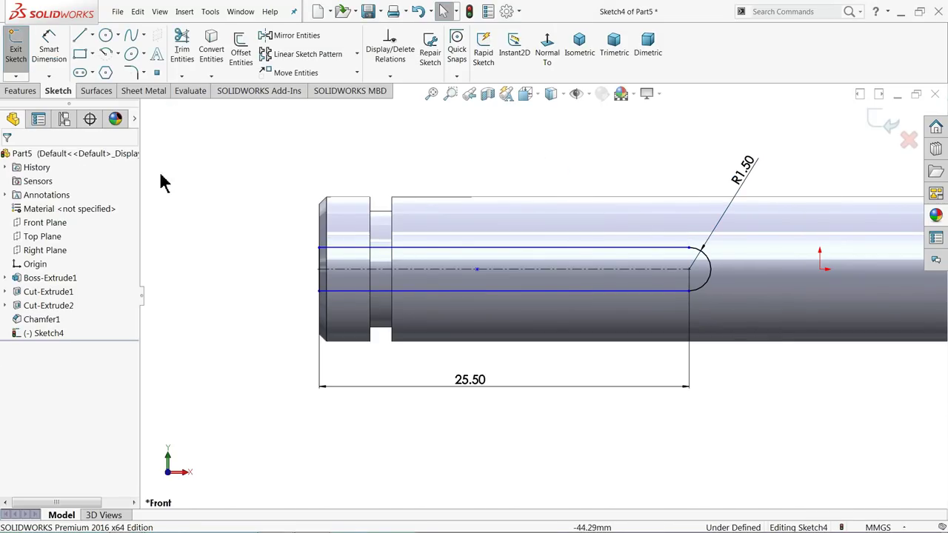
# Make the end arc's centre point horizontal with the origin
pyautogui.click(820, 269)
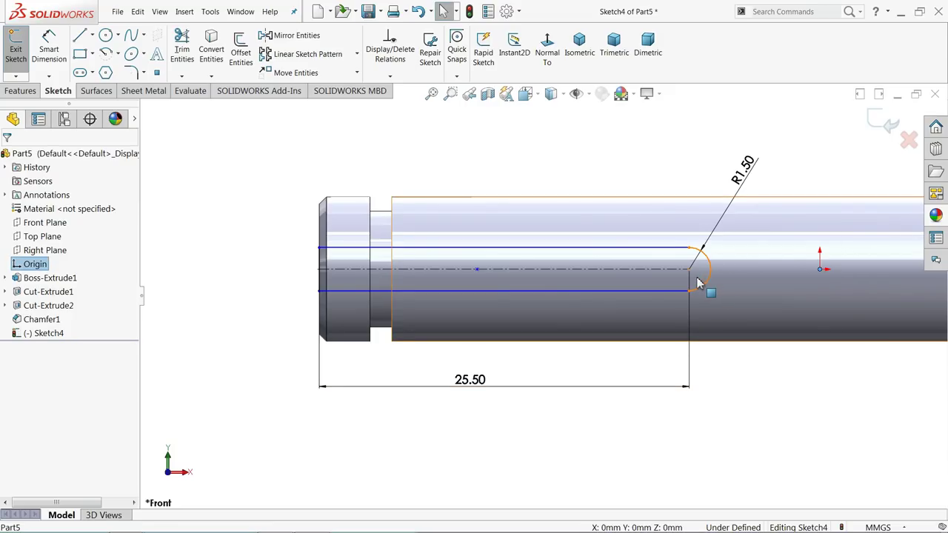
pyautogui.keyDown('ctrl'); pyautogui.click(676, 269); pyautogui.keyUp('ctrl')
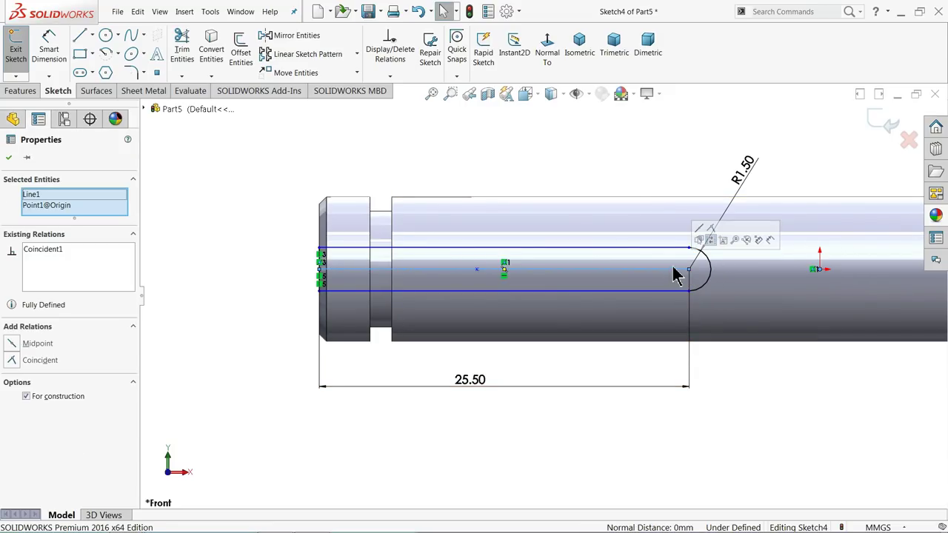
pyautogui.click(697, 239)
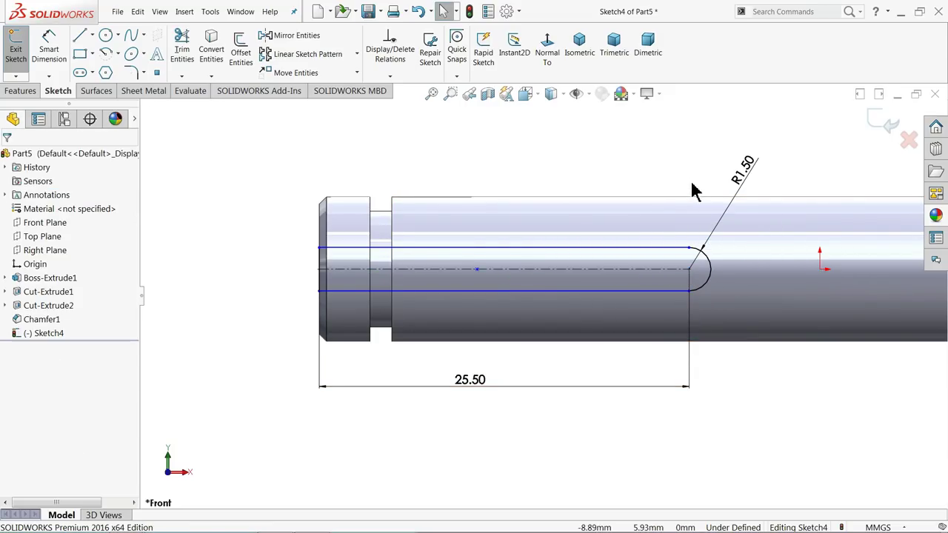
pyautogui.click(690, 270)
pyautogui.press('Escape')
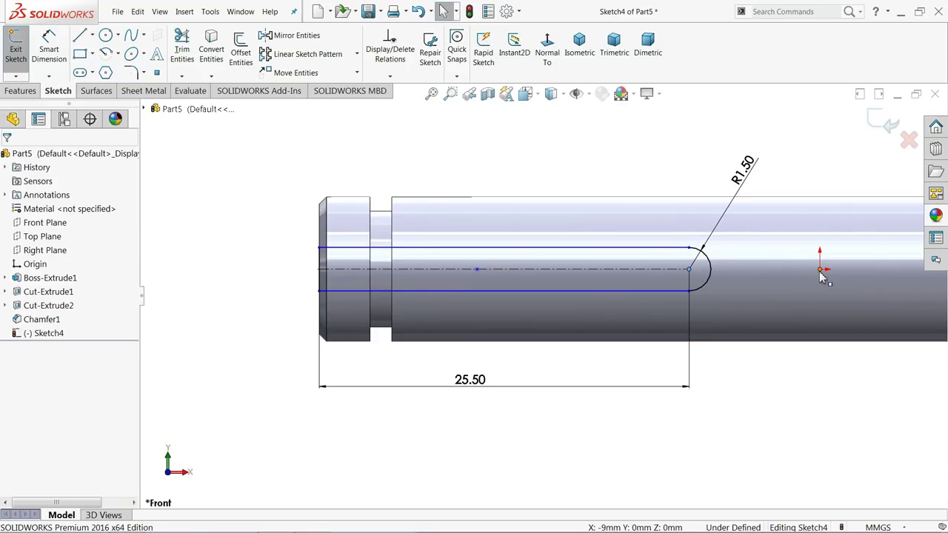
pyautogui.keyDown('ctrl'); pyautogui.click(819, 271); pyautogui.keyUp('ctrl')
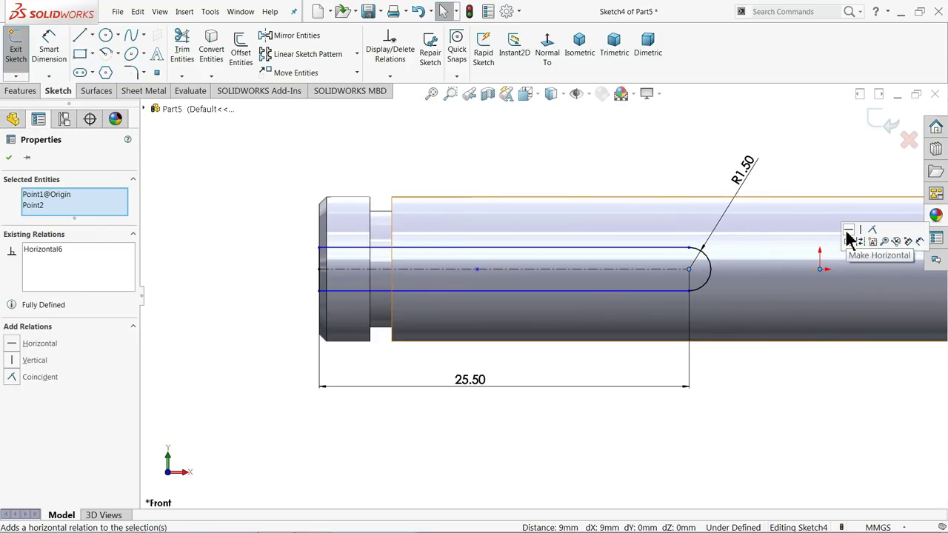
pyautogui.click(531, 157)
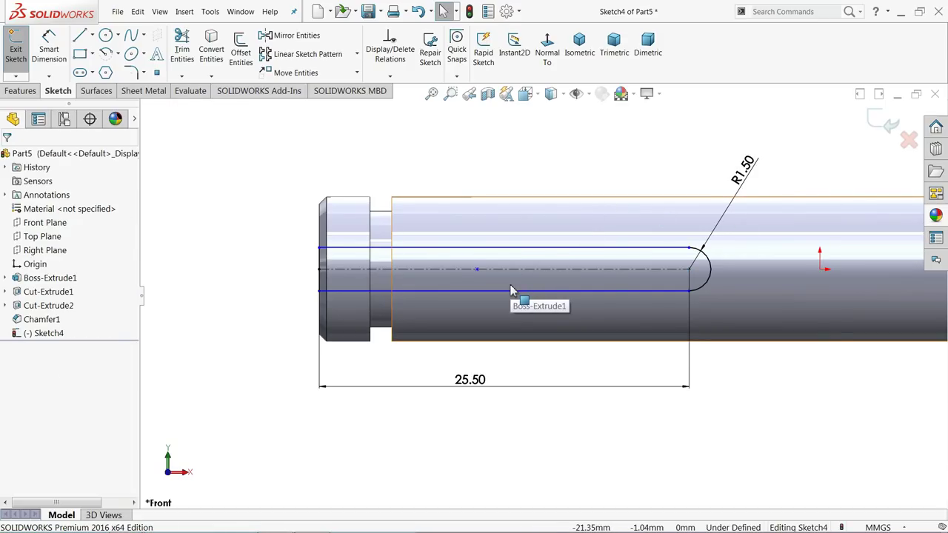
# Dimension the slot width to 3 and the side-to-centreline offset to 1.50
pyautogui.click(49, 46)
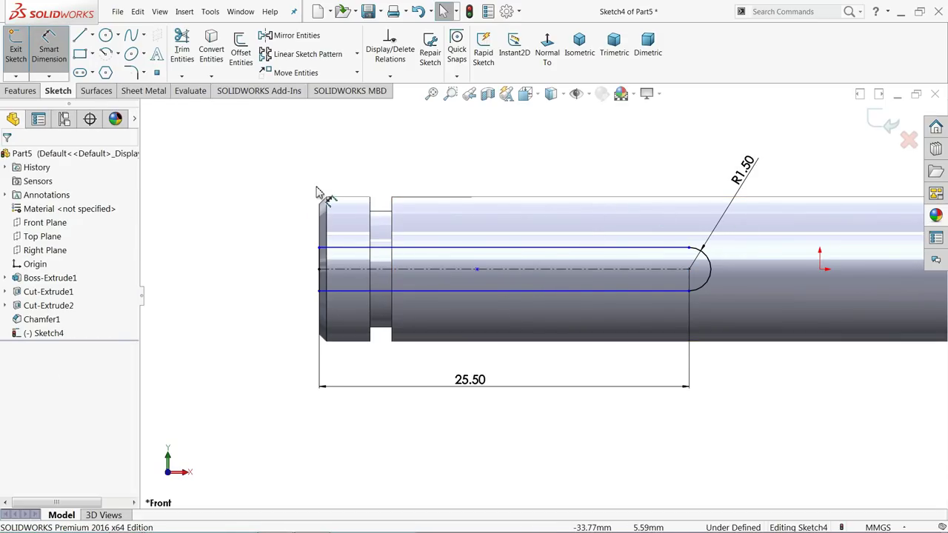
pyautogui.click(421, 249)
pyautogui.click(423, 290)
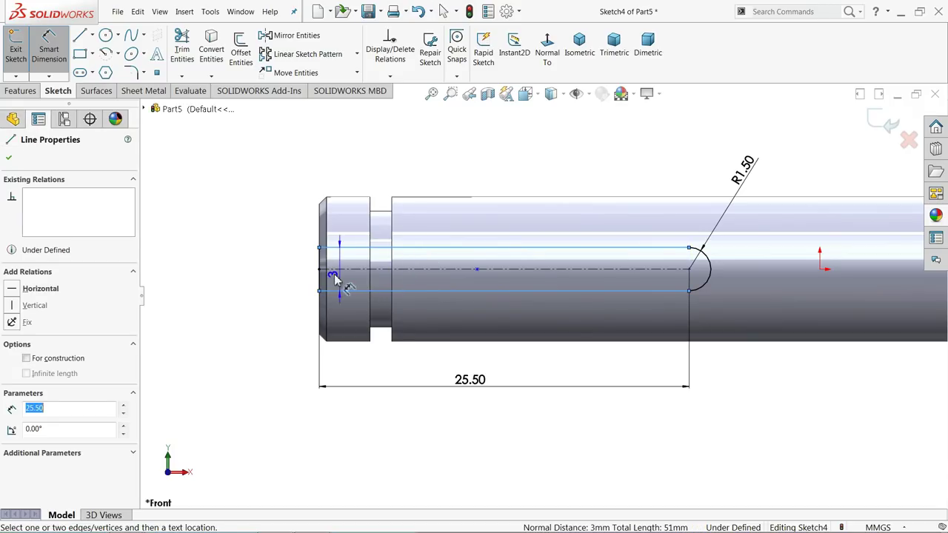
pyautogui.click(284, 270)
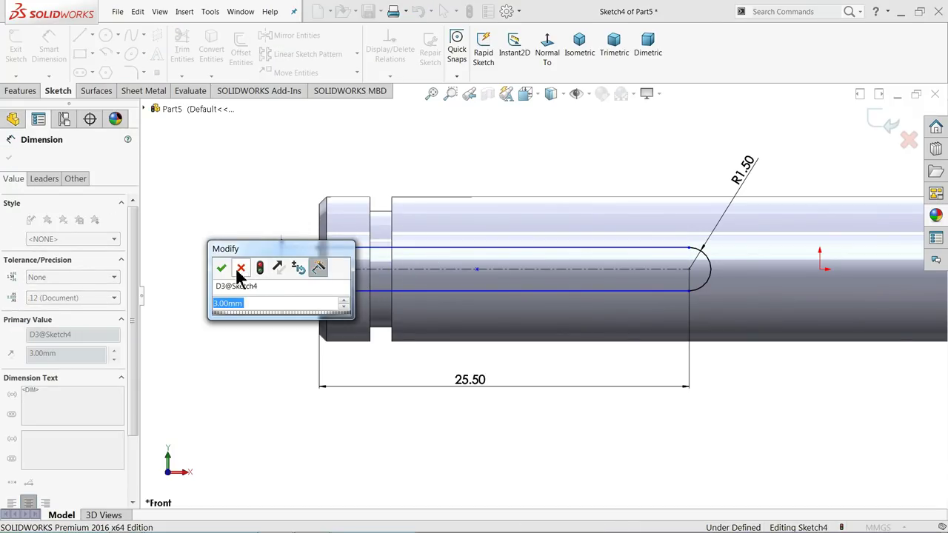
pyautogui.click(222, 268)
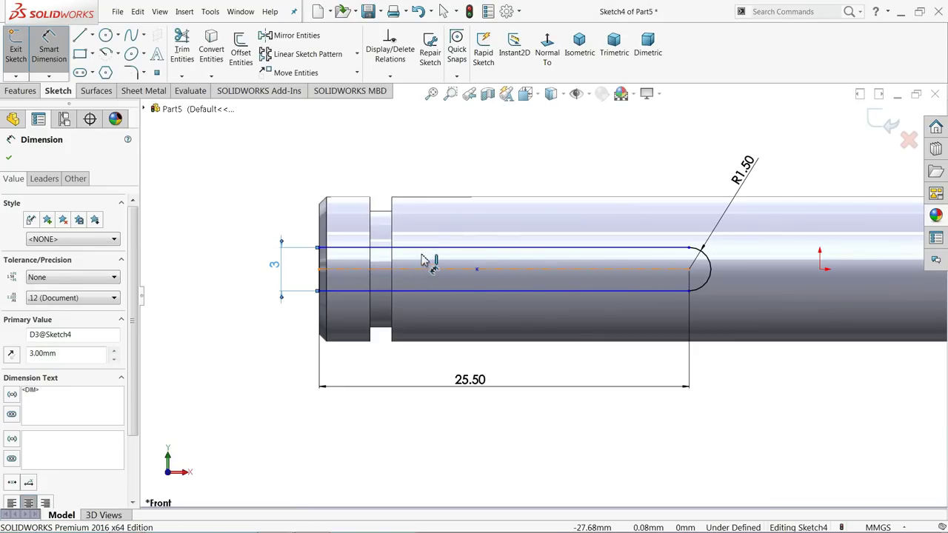
pyautogui.click(425, 251)
pyautogui.click(430, 269)
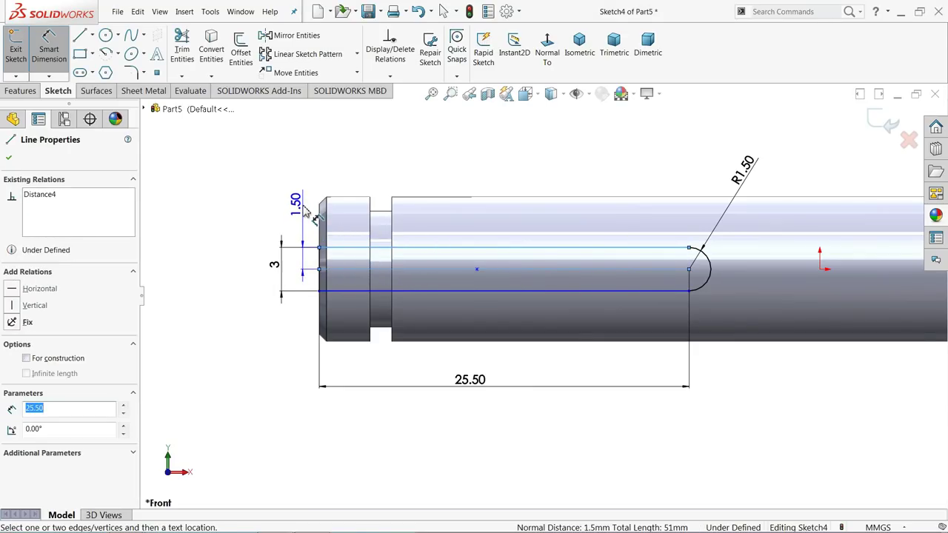
pyautogui.click(305, 211)
pyautogui.click(245, 208)
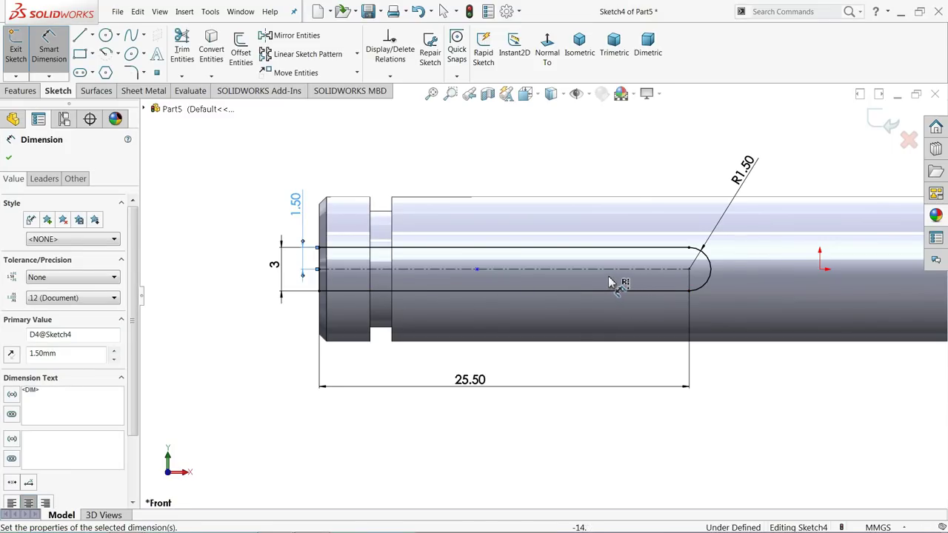
pyautogui.click(9, 160)
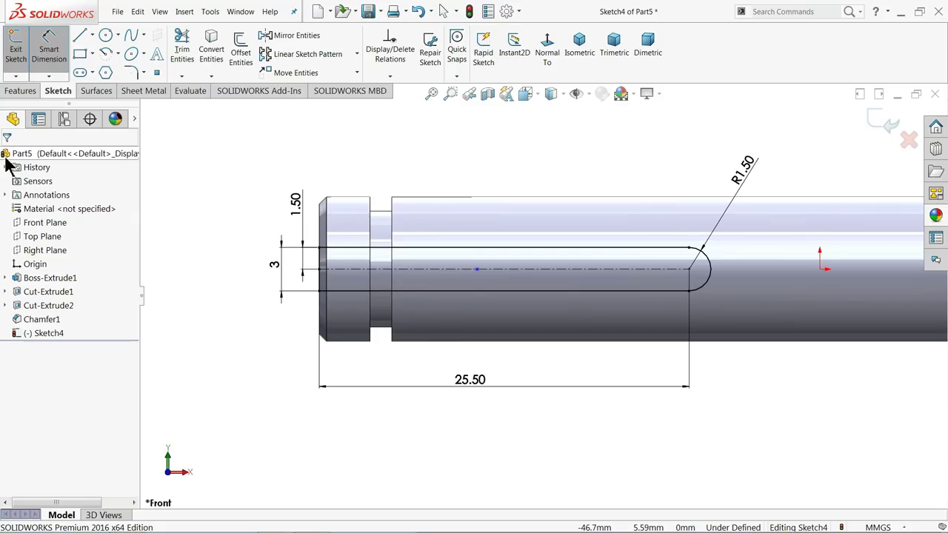
# Start an extruded cut from the slot sketch, flipped, starting at a 3.2 mm offset
pyautogui.click(20, 90)
pyautogui.click(188, 58)
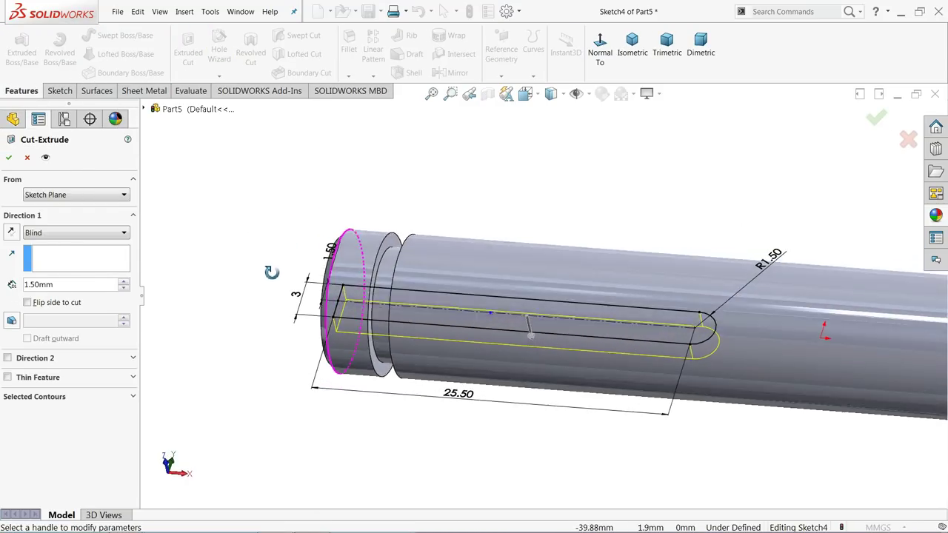
pyautogui.moveTo(272, 272); pyautogui.dragTo(285, 264, button='middle')
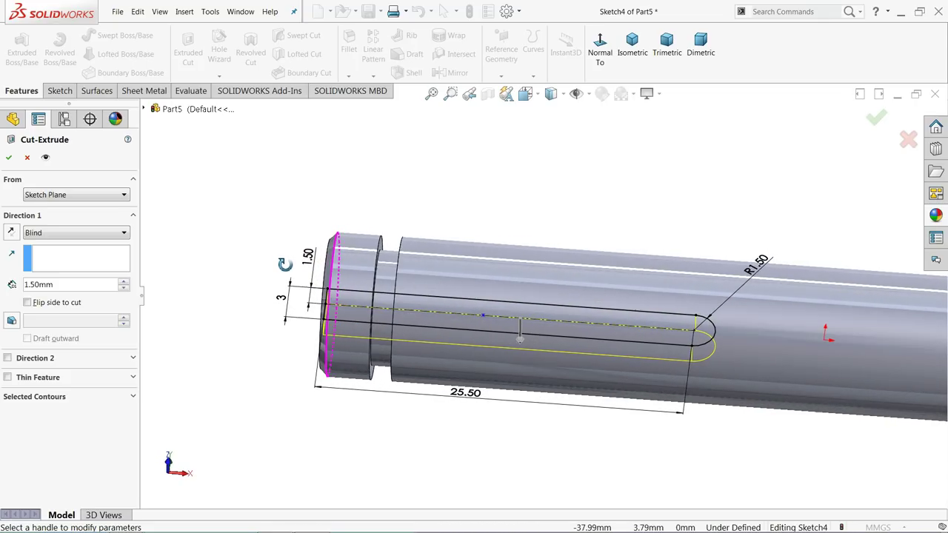
pyautogui.click(642, 58)
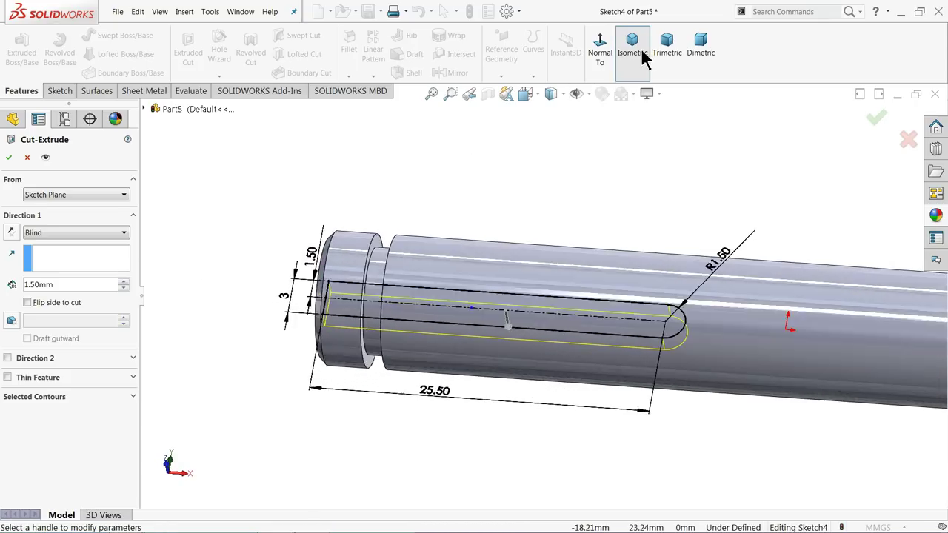
pyautogui.scroll(-2, 504, 252)
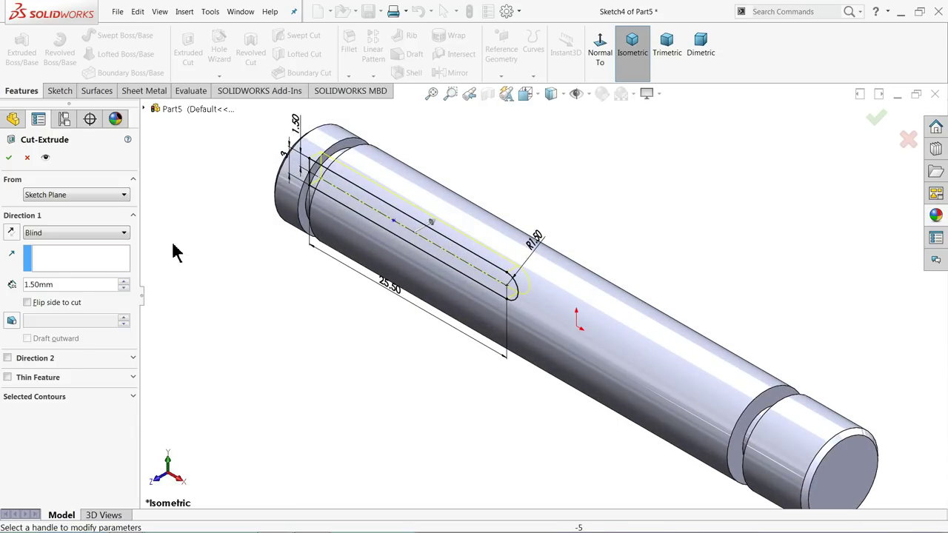
pyautogui.click(11, 234)
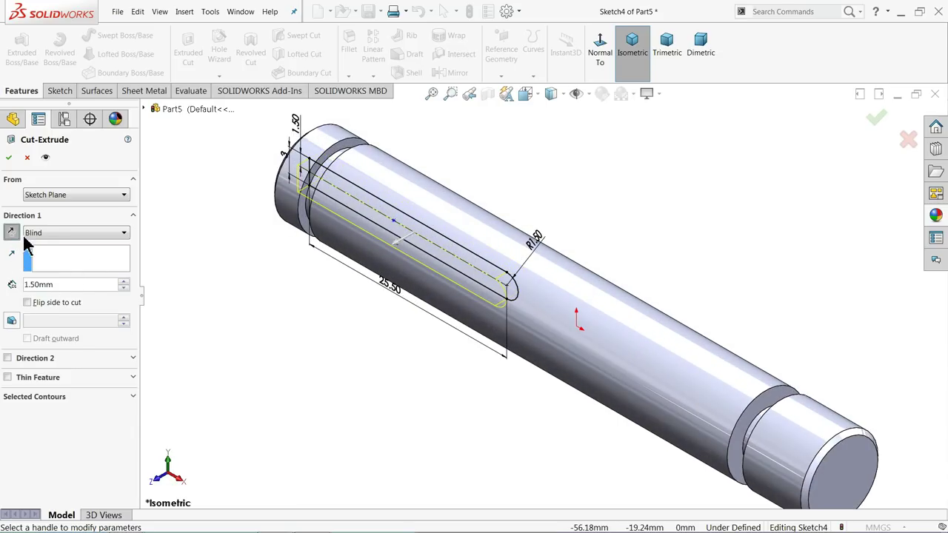
pyautogui.doubleClick(123, 284)
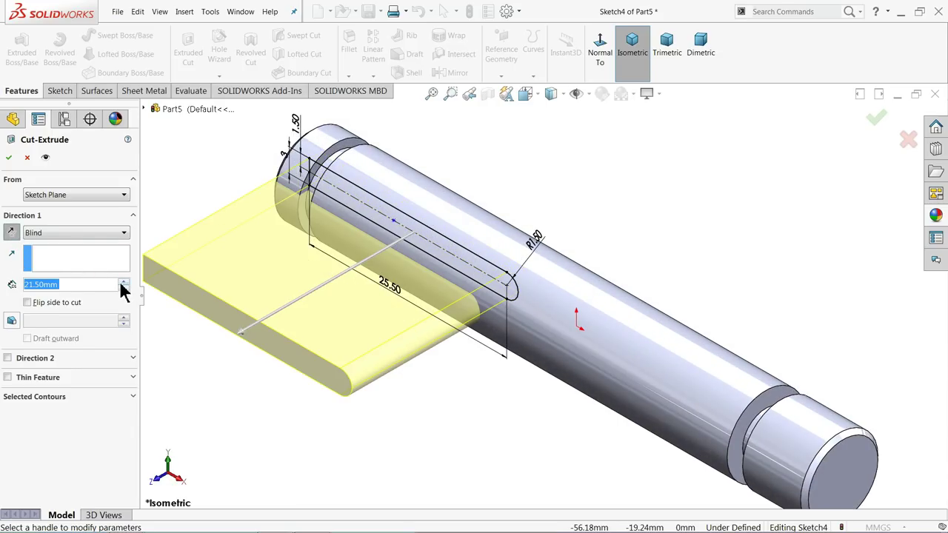
pyautogui.click(49, 196)
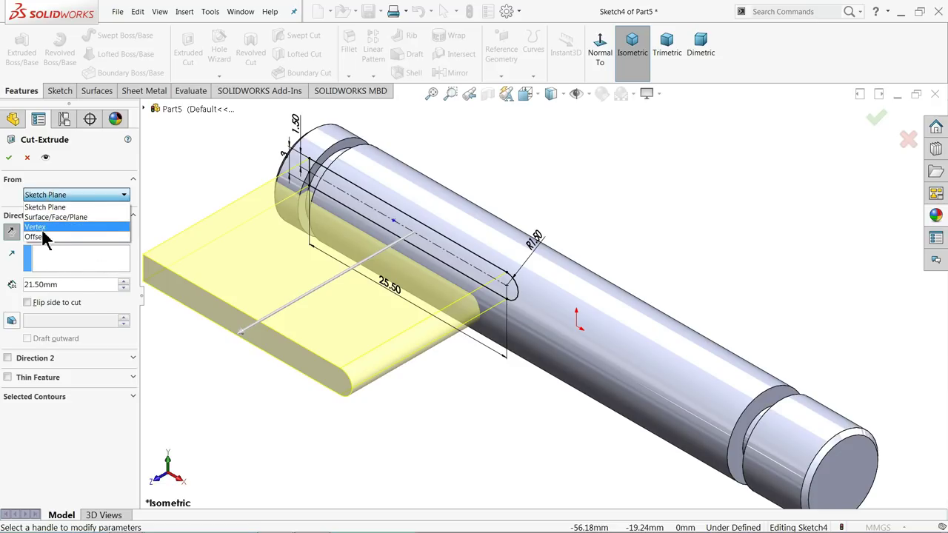
pyautogui.click(46, 240)
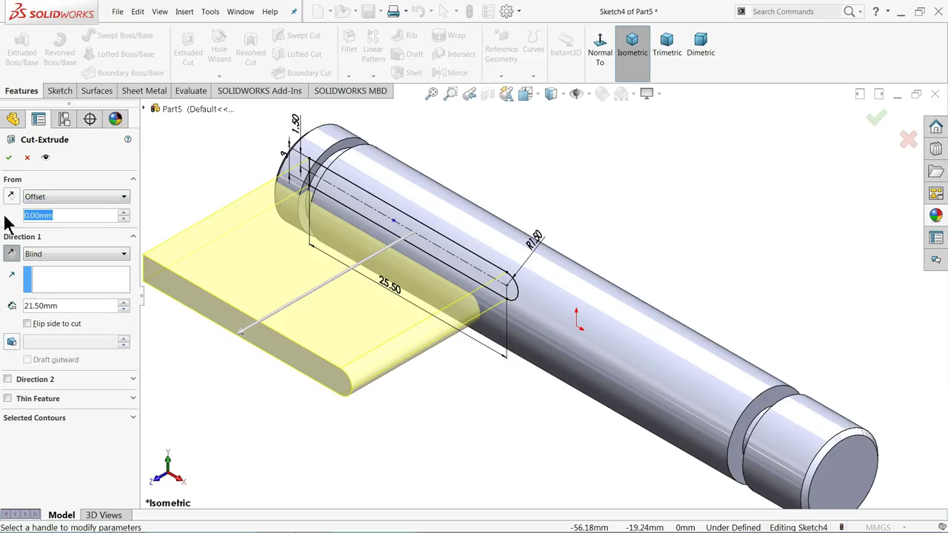
pyautogui.write('3.2')
pyautogui.press('Return')
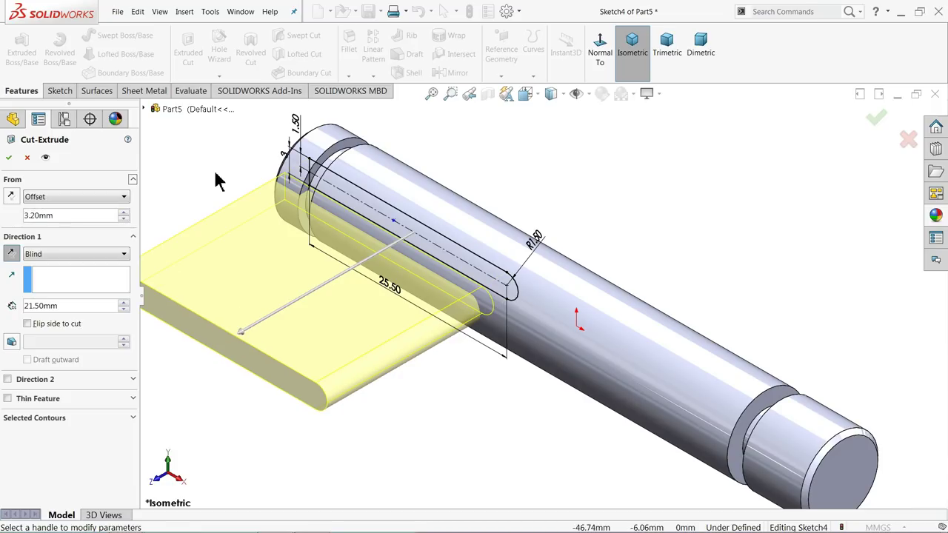
# Set the cut's end condition to Through All and accept it as Cut-Extrude3
pyautogui.moveTo(218, 180); pyautogui.dragTo(195, 180, button='middle')
pyautogui.scroll(-3, 516, 283)
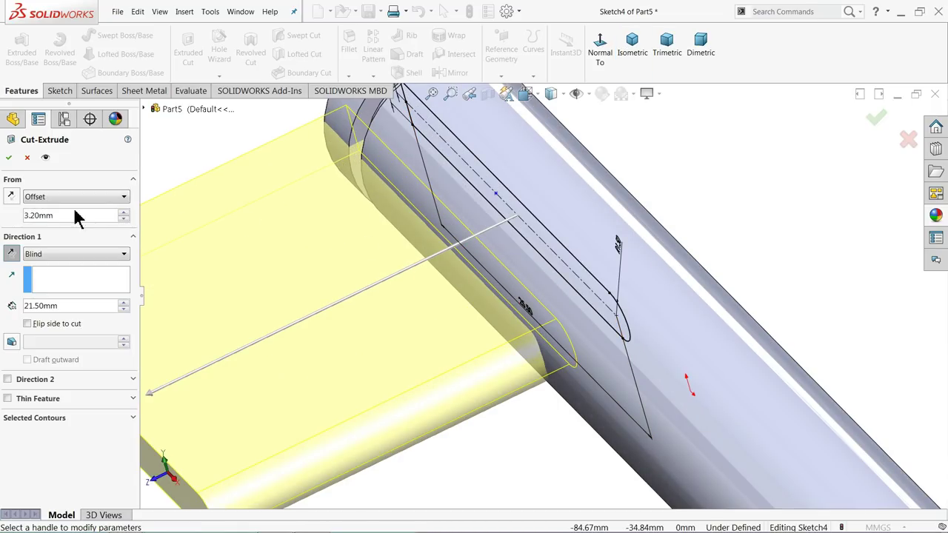
pyautogui.click(46, 256)
pyautogui.click(48, 276)
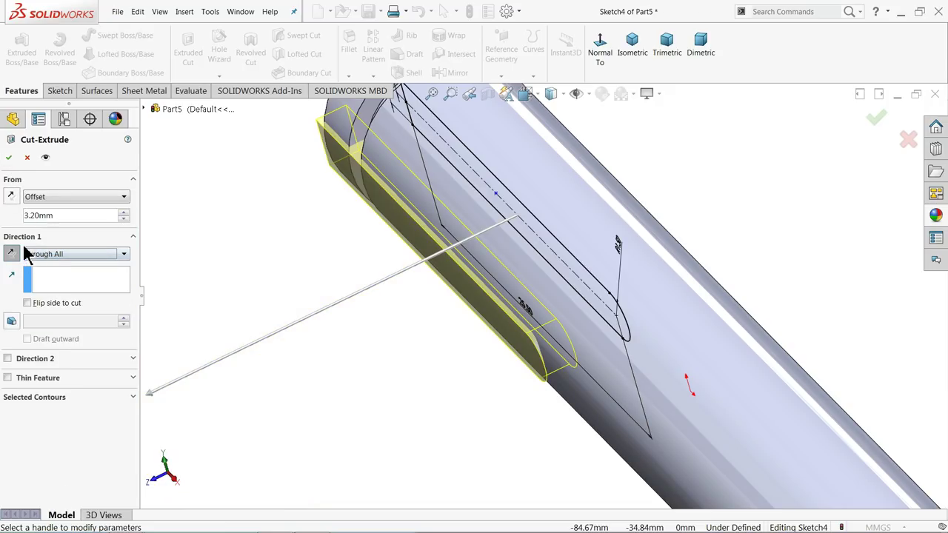
pyautogui.click(8, 157)
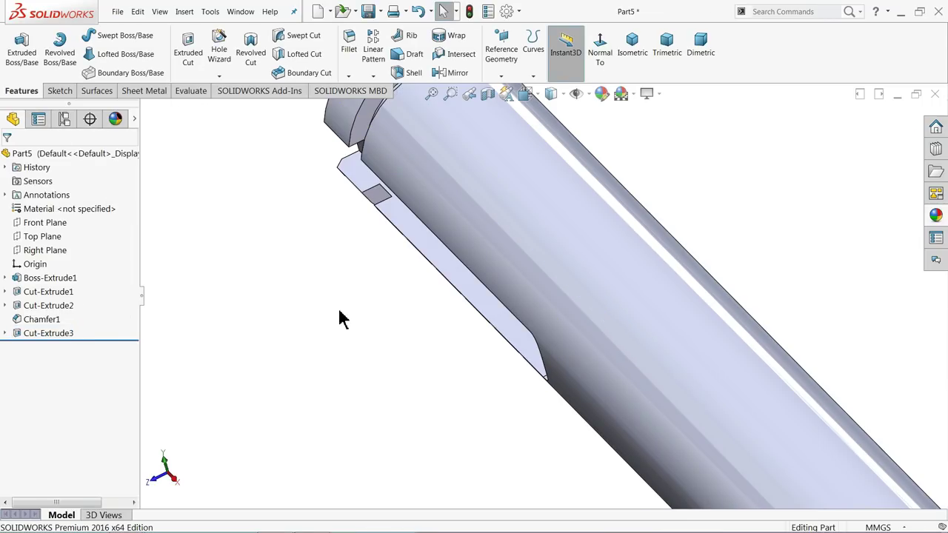
# Rotate and zoom to inspect the finished keyway slot, then open the Insert menu
pyautogui.moveTo(370, 334)
pyautogui.mouseDown(button='middle')
pyautogui.moveTo(434, 313)
pyautogui.moveTo(471, 275)
pyautogui.moveTo(500, 120)
pyautogui.moveTo(474, 156)
pyautogui.mouseUp(button='middle')
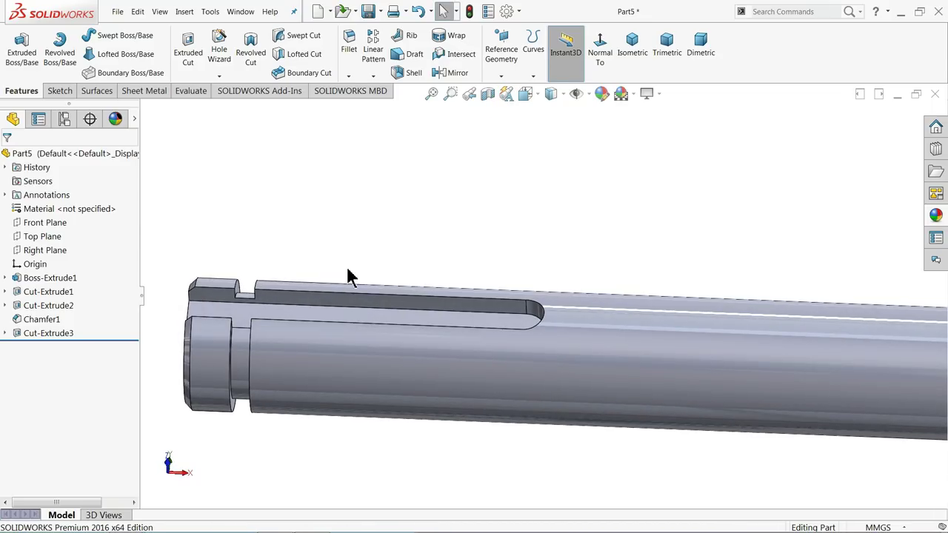
pyautogui.moveTo(290, 313)
pyautogui.mouseDown(button='middle')
pyautogui.moveTo(332, 303)
pyautogui.moveTo(313, 252)
pyautogui.moveTo(280, 283)
pyautogui.mouseUp(button='middle')
pyautogui.scroll(2, 280, 282)
pyautogui.scroll(3, 271, 296)
pyautogui.scroll(2, 529, 332)
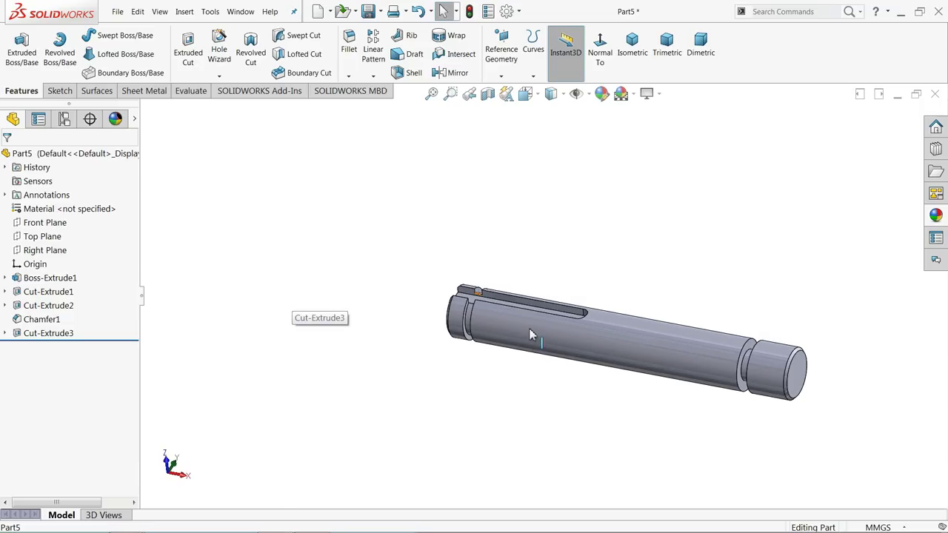
pyautogui.scroll(-1, 716, 358)
pyautogui.scroll(-2, 797, 378)
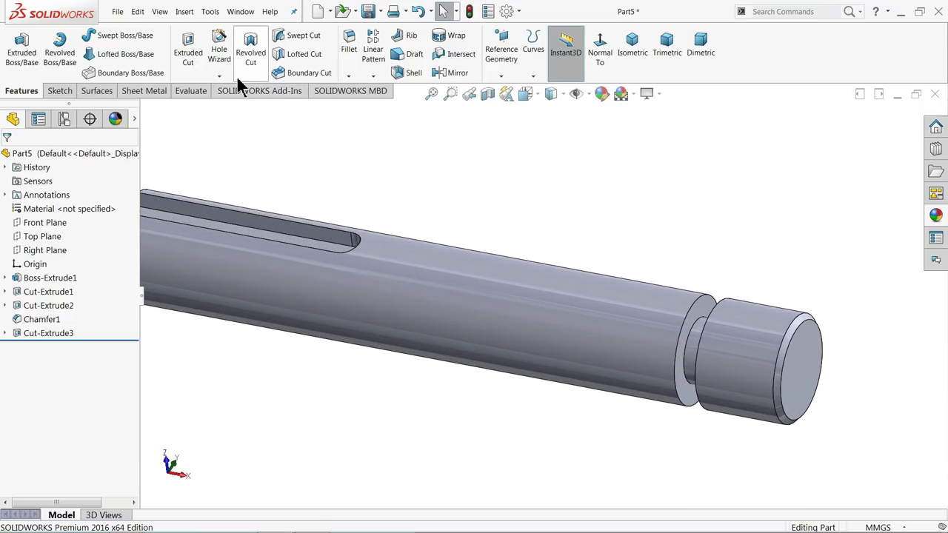
pyautogui.click(183, 12)
pyautogui.moveTo(213, 425)
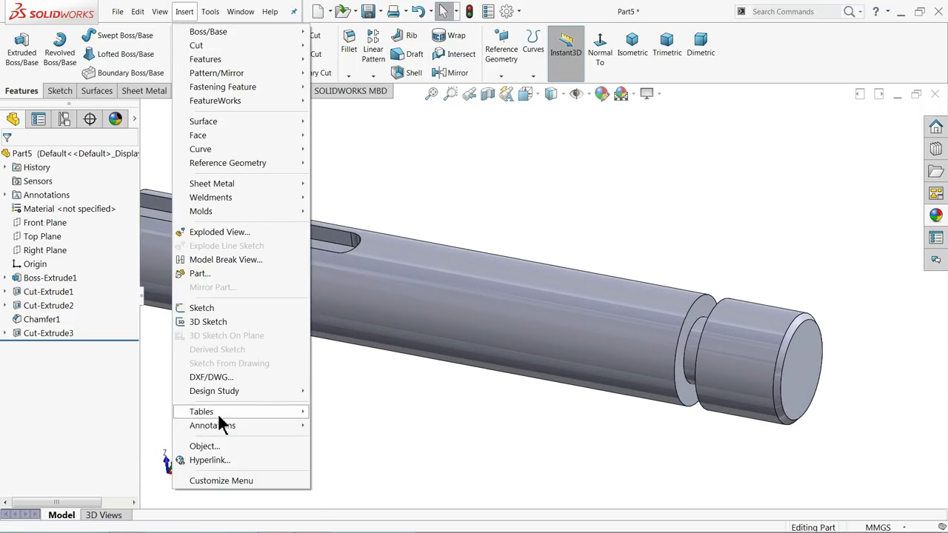
# Add an M8x1.25 cosmetic thread, 7 mm blind, on the shaft's right end edge
pyautogui.click(354, 369)
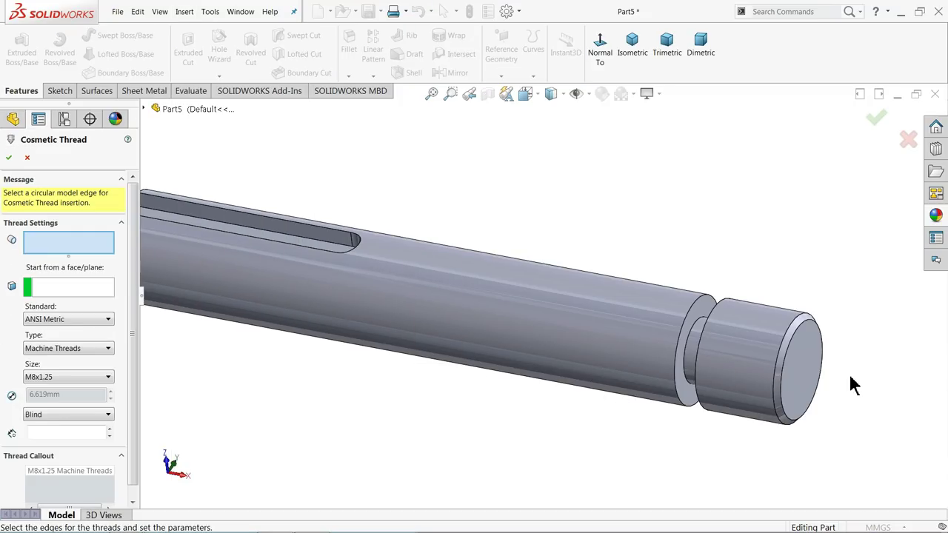
pyautogui.scroll(-1, 849, 378)
pyautogui.scroll(-1, 832, 378)
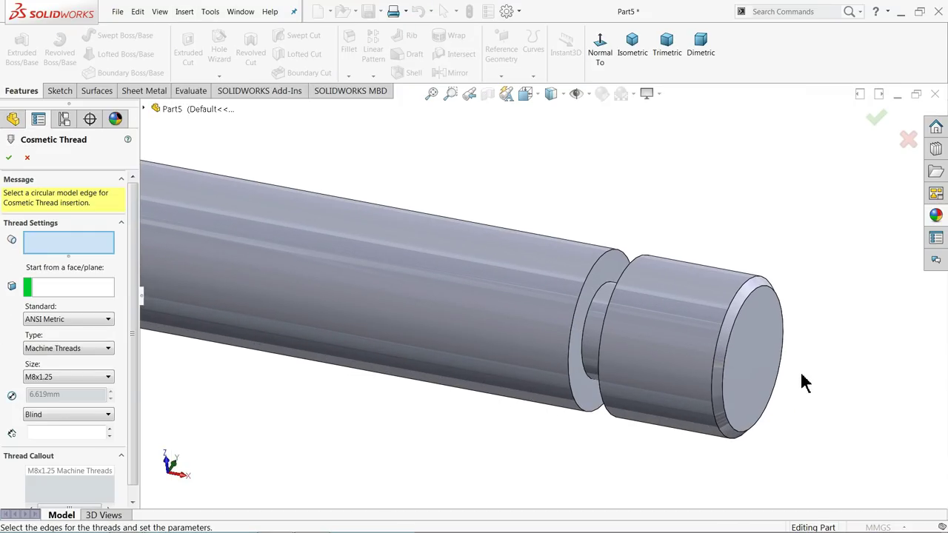
pyautogui.click(720, 343)
pyautogui.write('7')
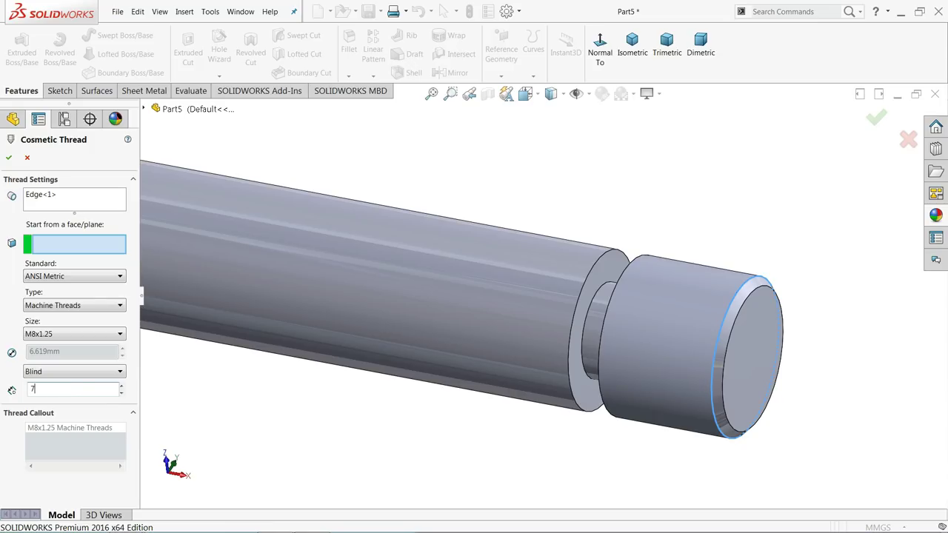
pyautogui.press('Return')
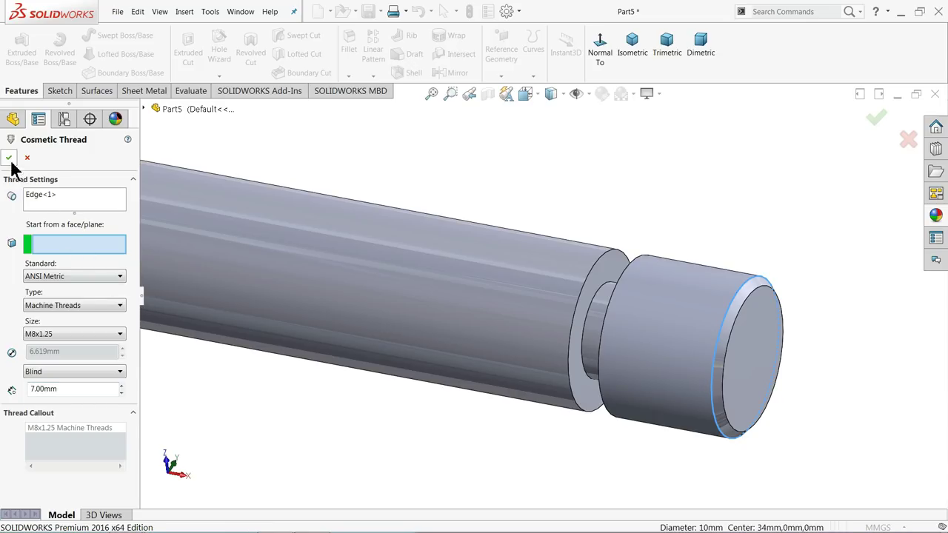
pyautogui.click(9, 159)
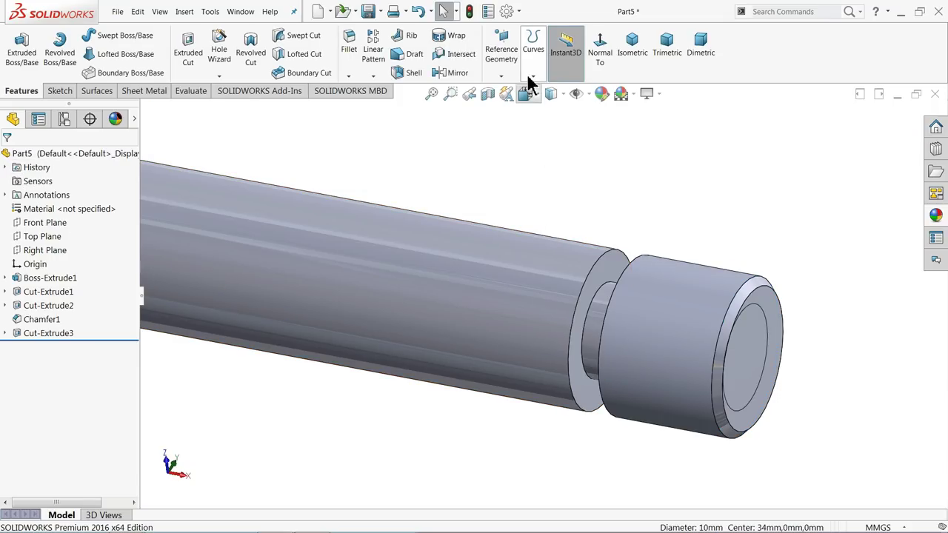
# Turn on shaded cosmetic threads in the document's Detailing properties
pyautogui.click(506, 12)
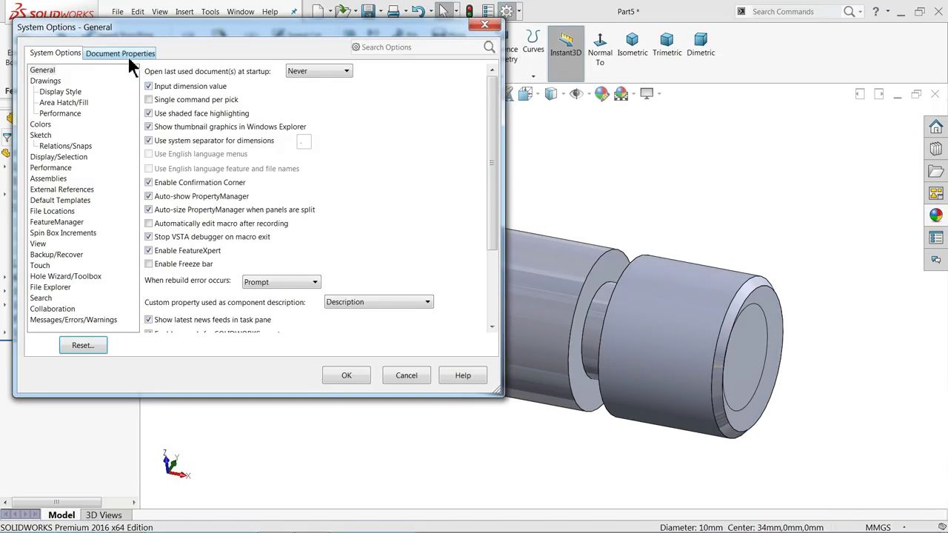
pyautogui.click(122, 52)
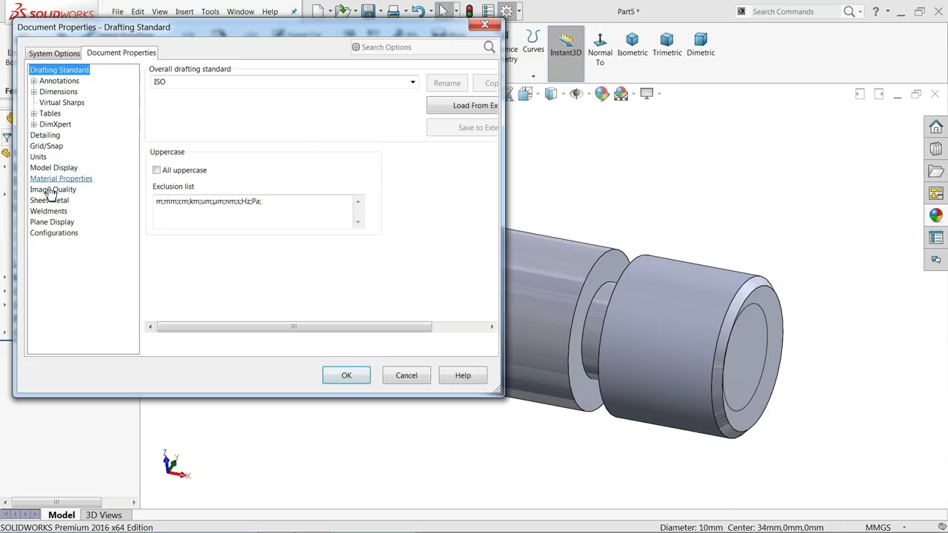
pyautogui.click(46, 136)
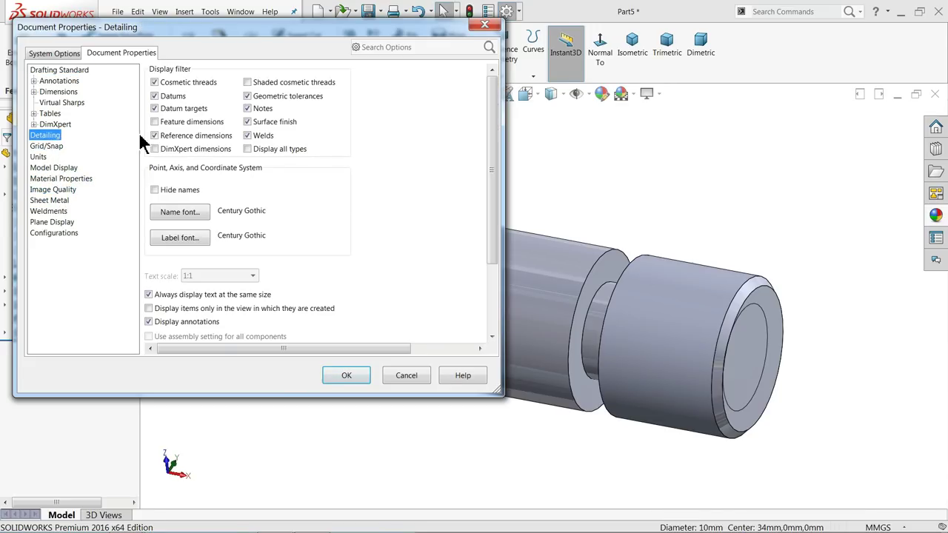
pyautogui.click(273, 83)
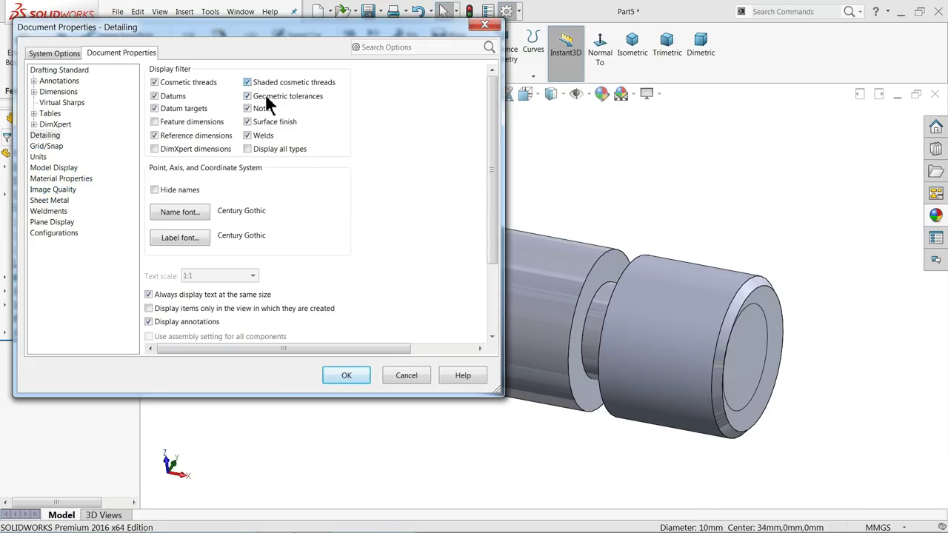
pyautogui.click(344, 376)
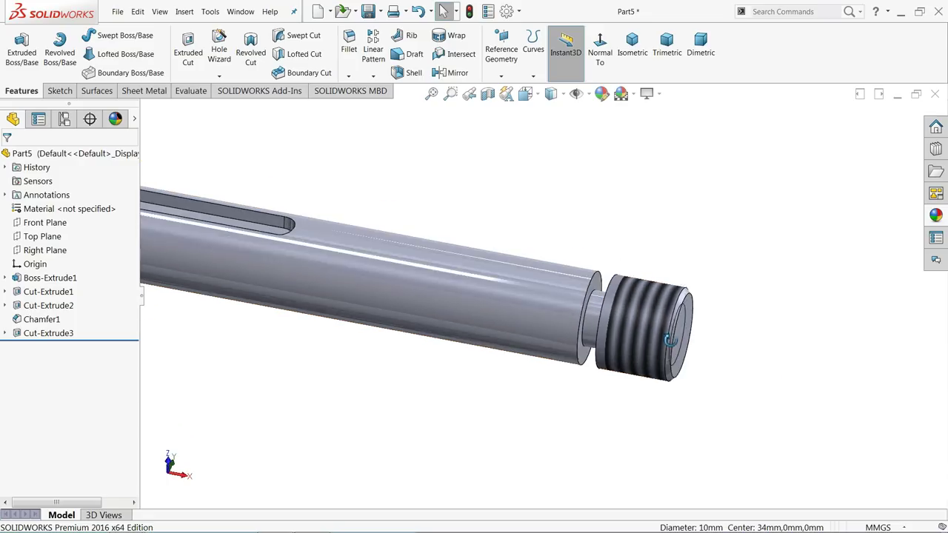
# Zoom to view the whole shaft with its rendered M8 thread
pyautogui.scroll(3, 581, 329)
pyautogui.scroll(-2, 442, 306)
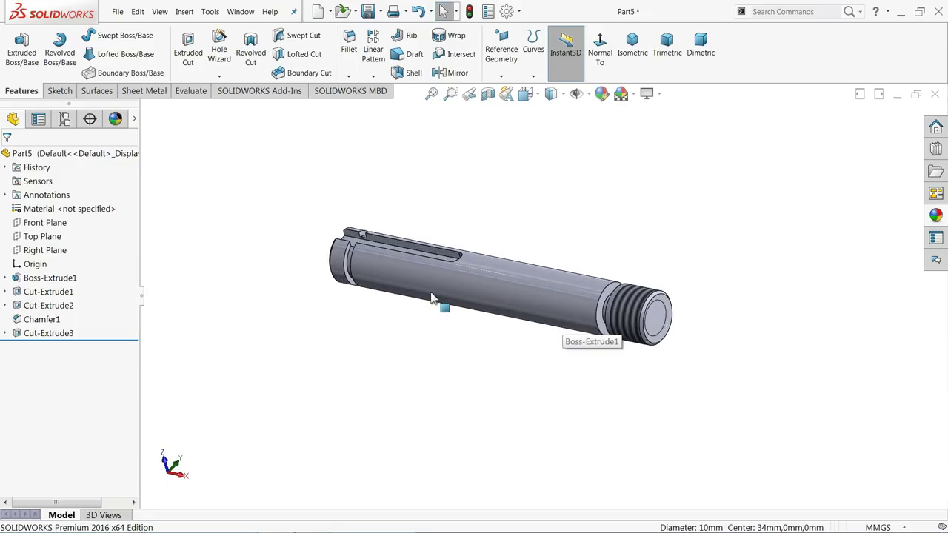
pyautogui.scroll(-1, 464, 289)
pyautogui.scroll(-2, 481, 285)
pyautogui.scroll(-2, 496, 279)
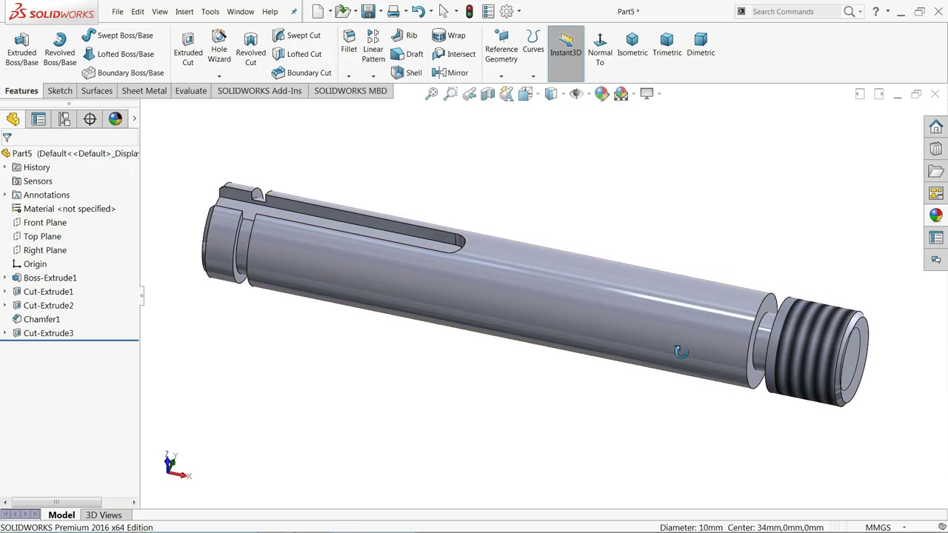
pyautogui.scroll(-1, 643, 317)
pyautogui.scroll(2, 626, 317)
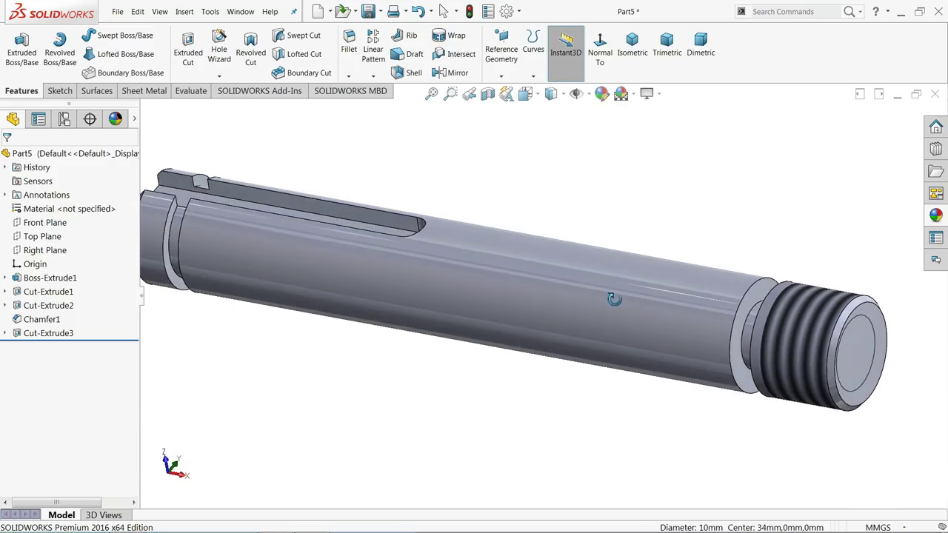
# Save the part as '11.centrifugal pump shaft' in Desktop > Steam Engine Assembly
pyautogui.click(369, 16)
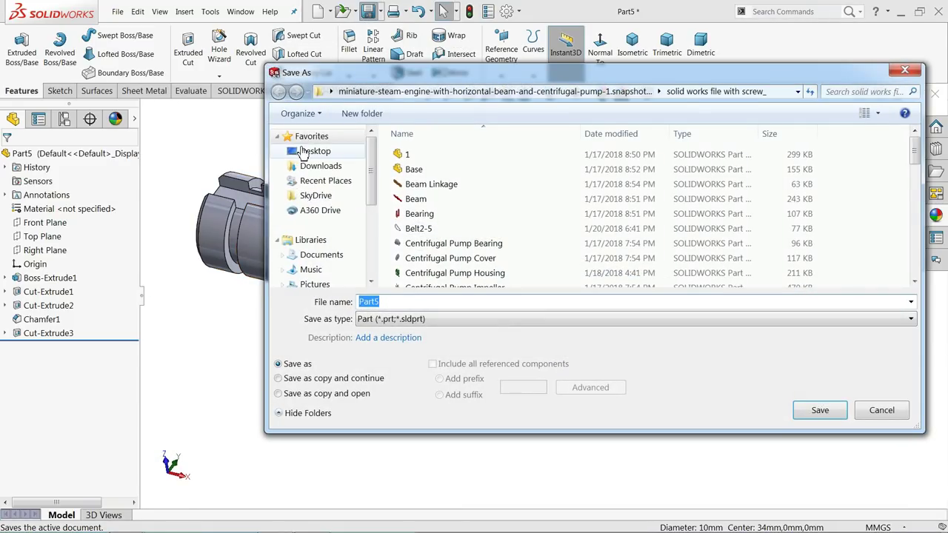
pyautogui.click(303, 153)
pyautogui.scroll(-5, 804, 259)
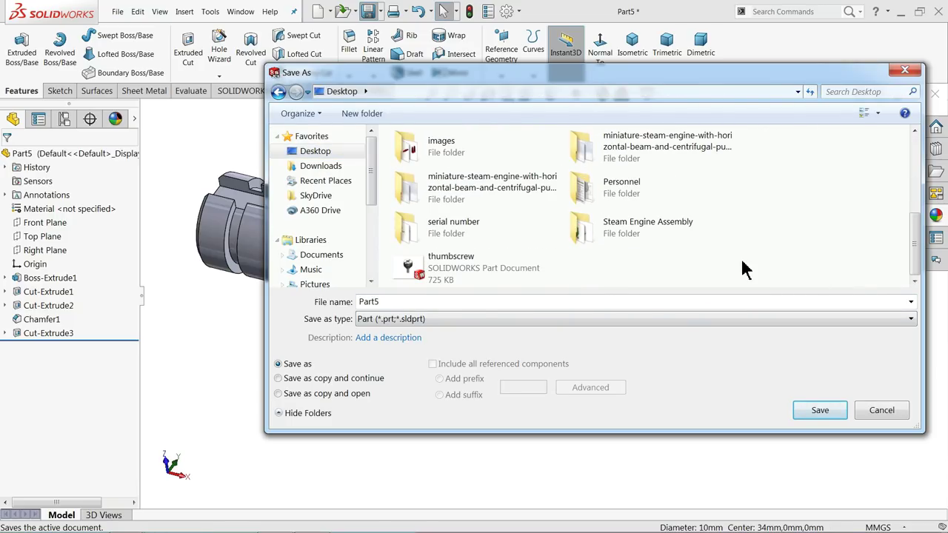
pyautogui.doubleClick(624, 236)
pyautogui.click(916, 259)
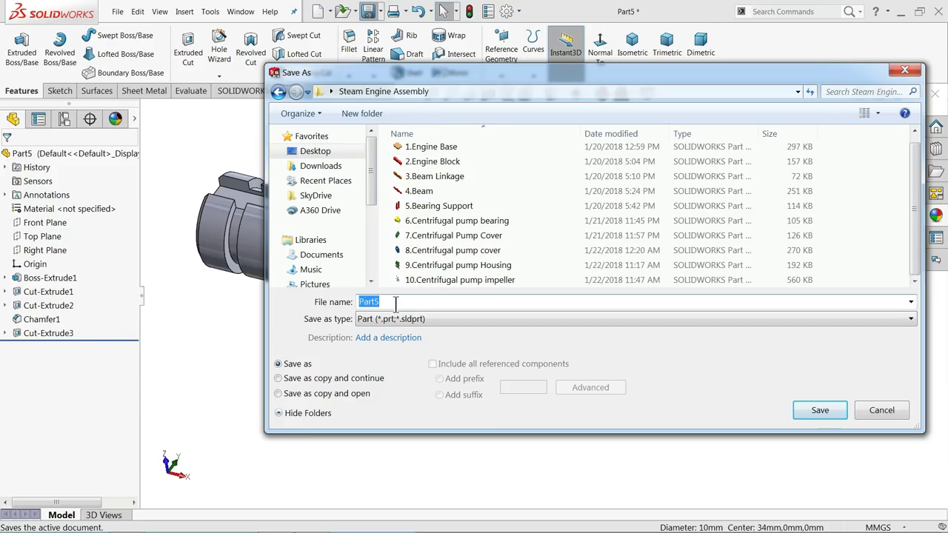
pyautogui.write('11.centrifugal pump shaft')
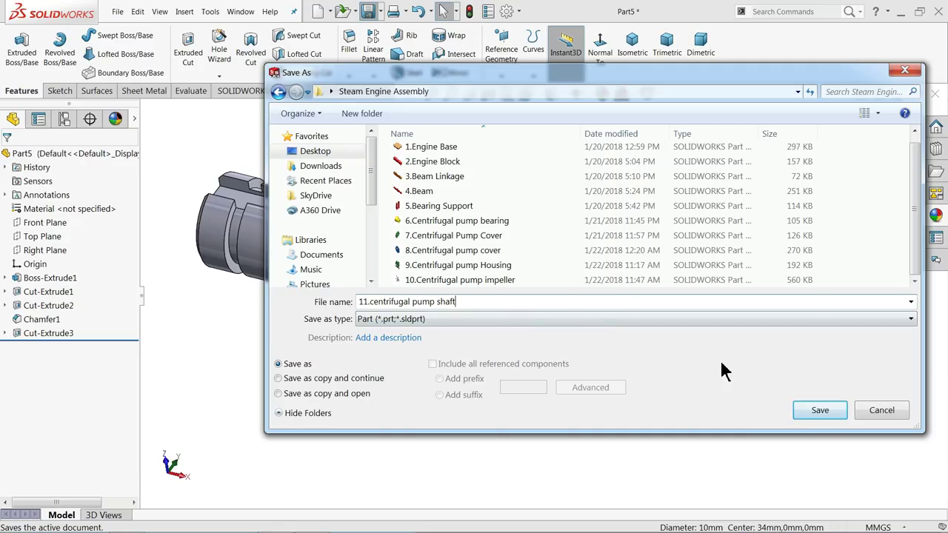
pyautogui.click(814, 417)
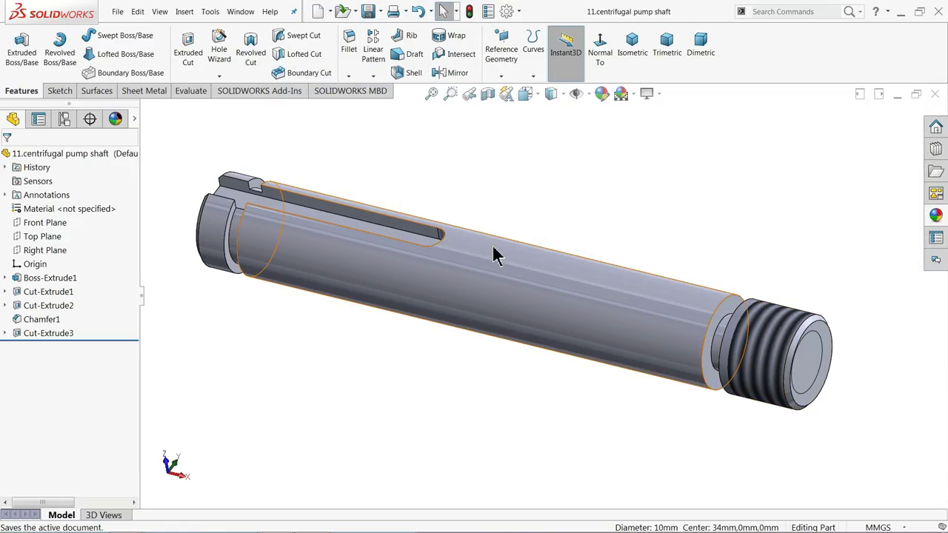